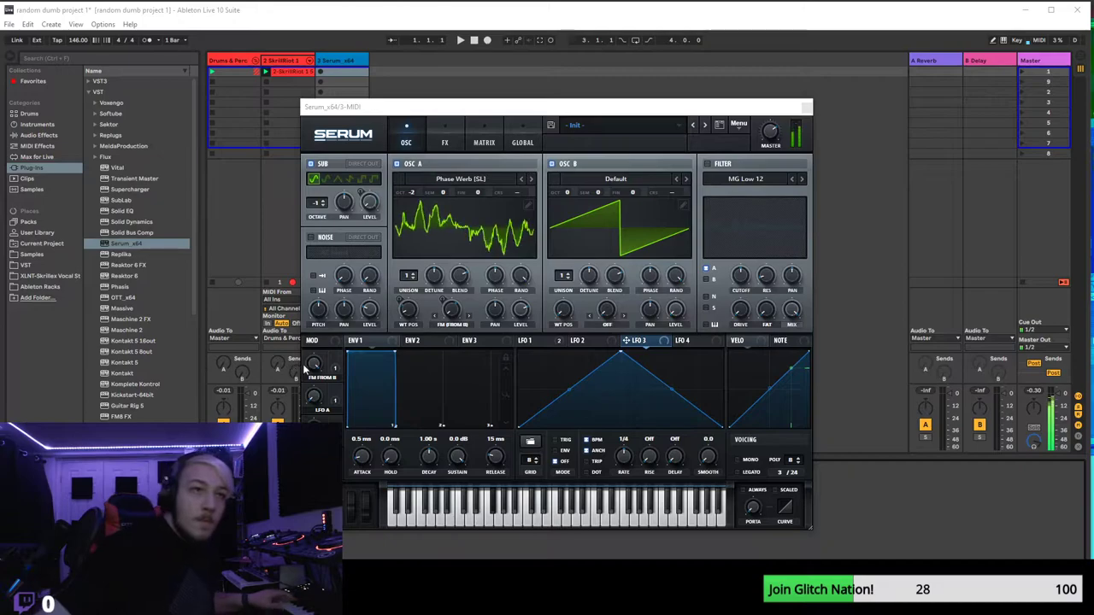
- Sweep the FM From B macro up and down repeatedly to audition its effect on the oscillator A sound
{"action": "left_click", "coordinate": [309, 404]}
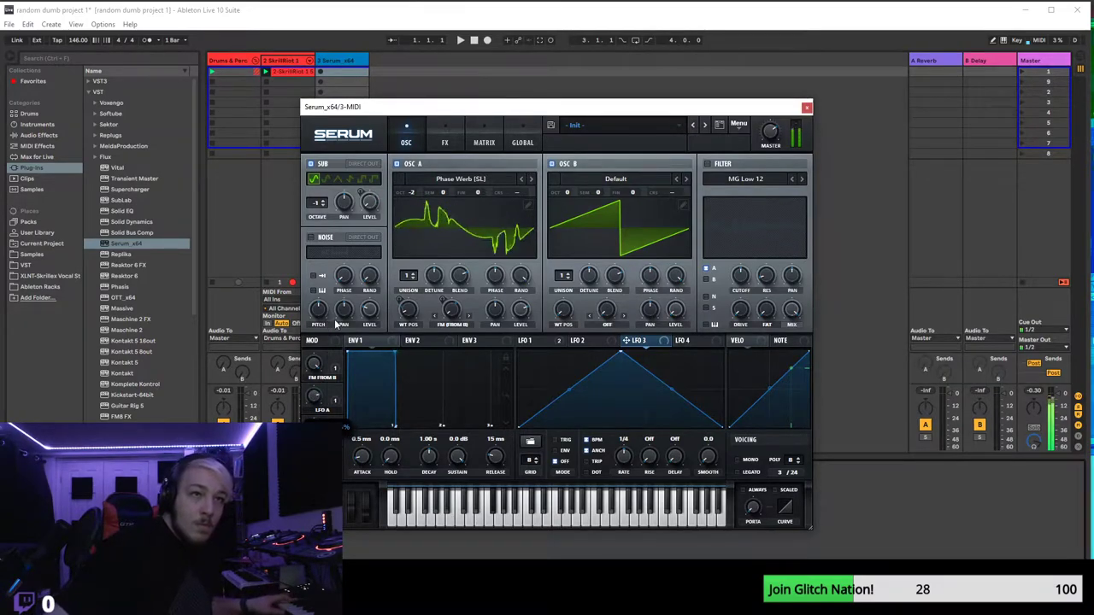
{"action": "mouse_move", "coordinate": [340, 419]}
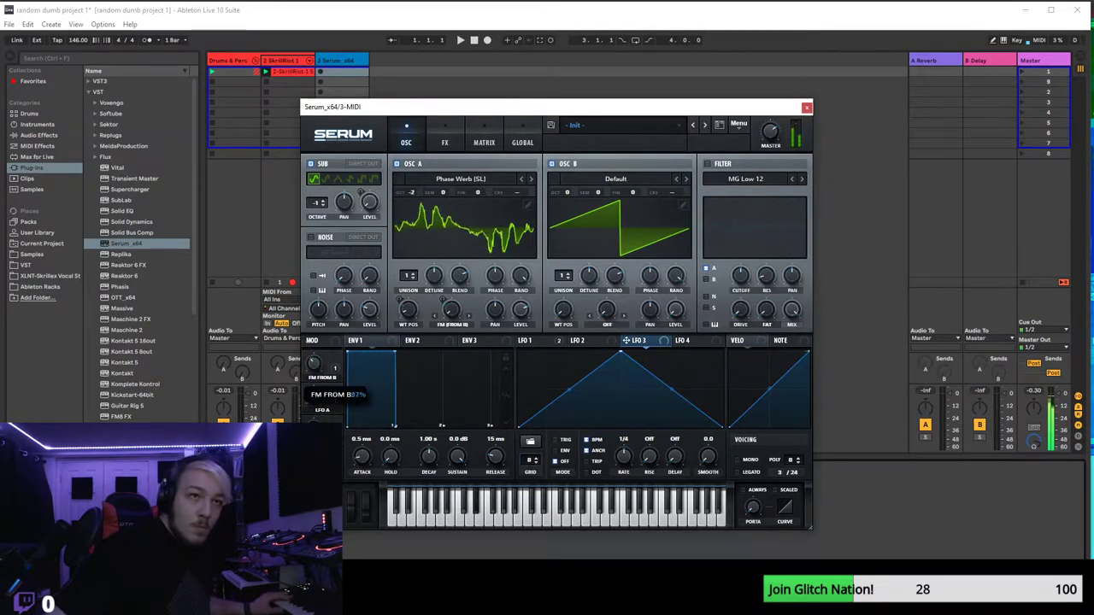
{"action": "left_click_drag", "start_coordinate": [340, 419], "coordinate": [349, 409]}
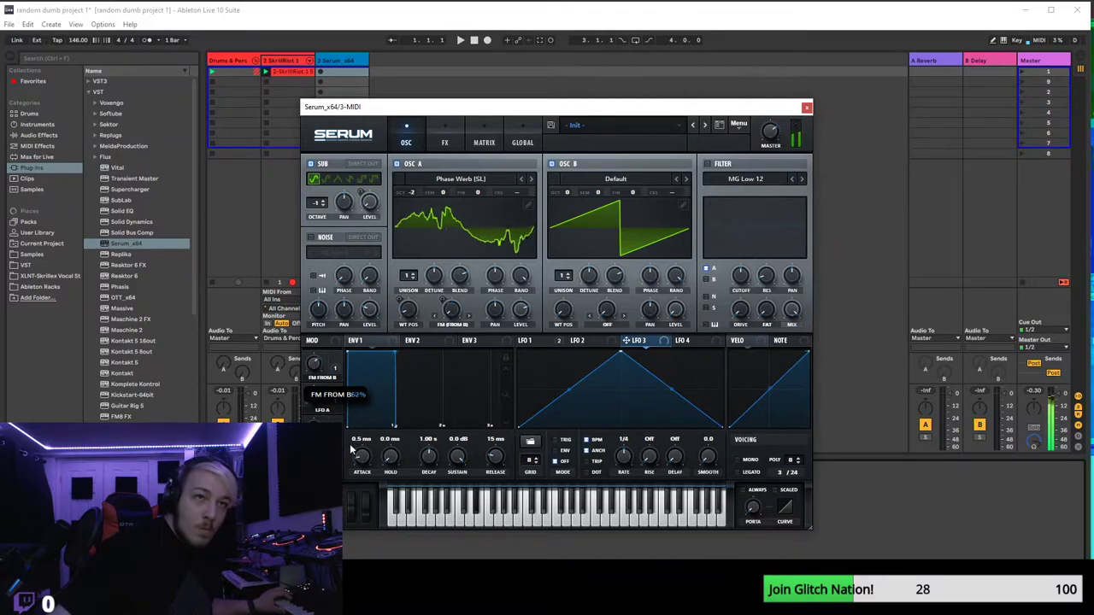
{"action": "left_click_drag", "start_coordinate": [350, 448], "coordinate": [445, 479]}
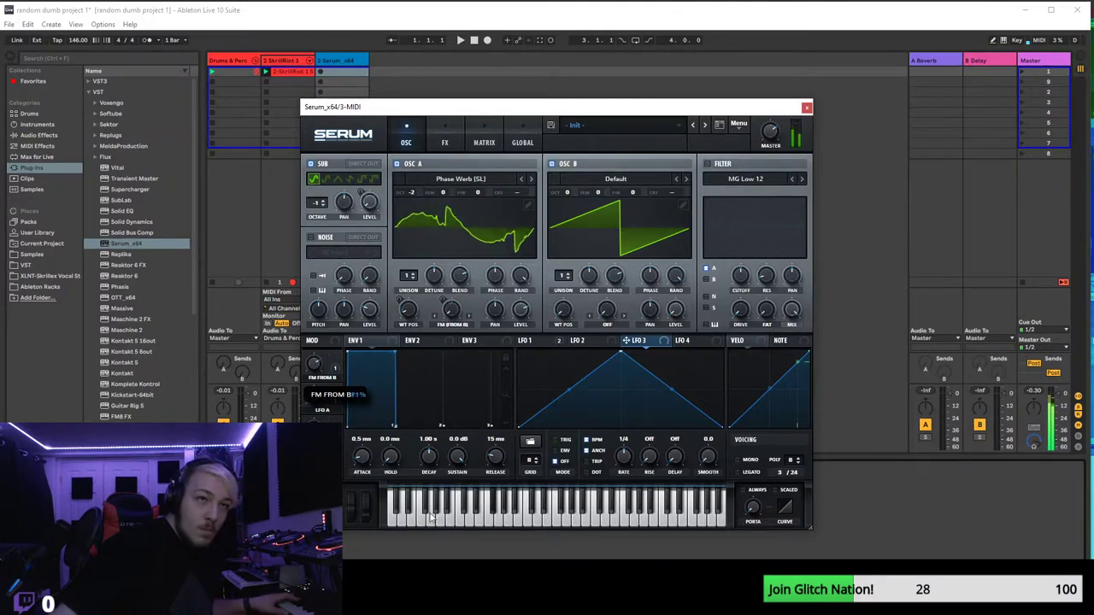
{"action": "left_click_drag", "start_coordinate": [431, 516], "coordinate": [432, 556]}
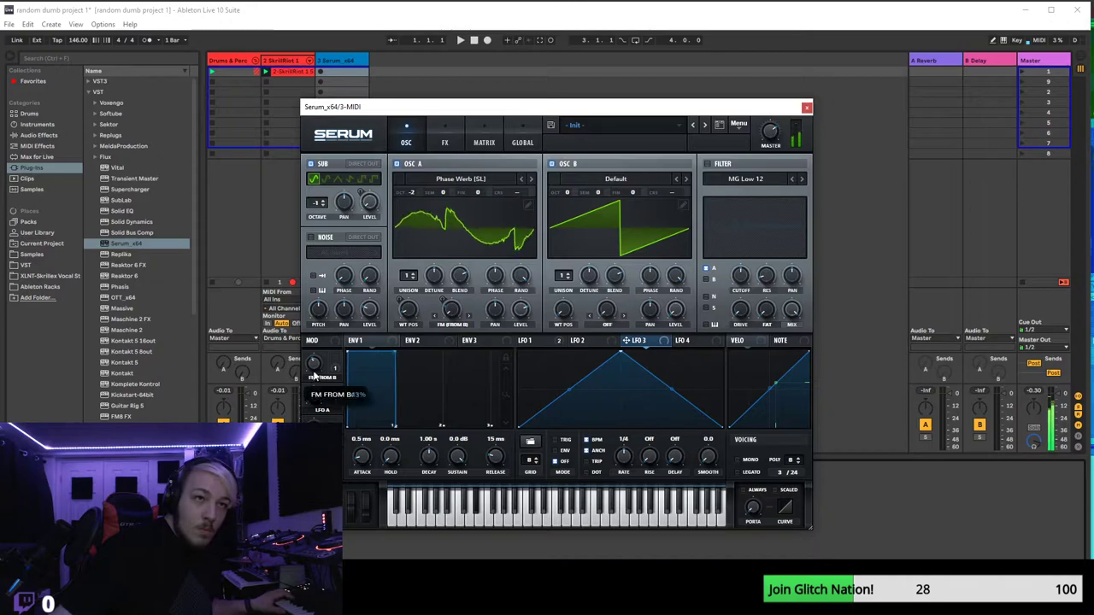
{"action": "left_click_drag", "start_coordinate": [330, 348], "coordinate": [316, 366]}
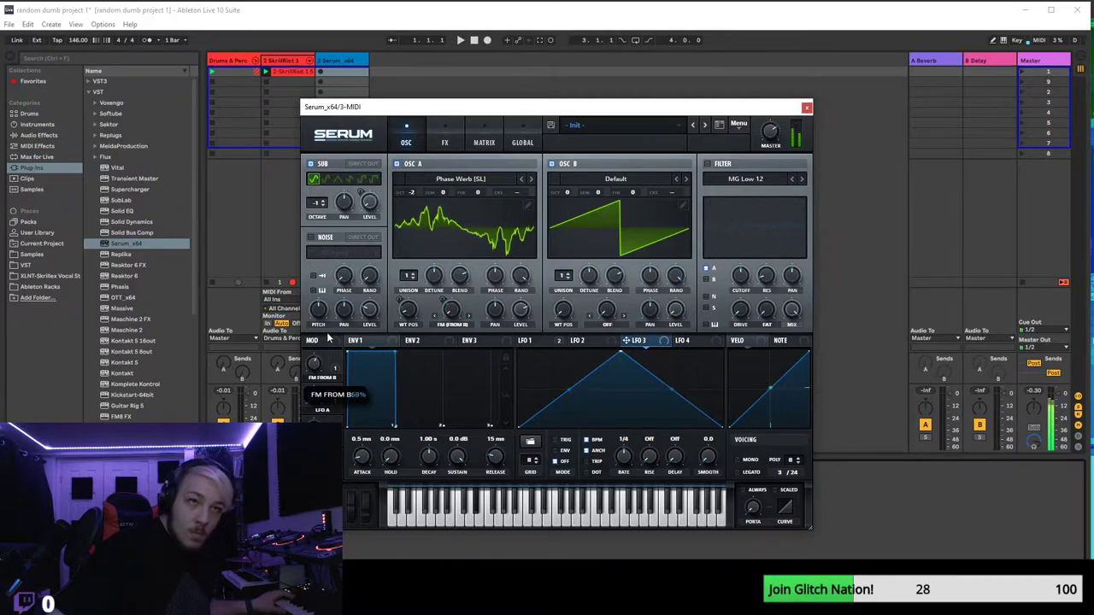
{"action": "left_click_drag", "start_coordinate": [333, 328], "coordinate": [376, 407]}
{"action": "left_click_drag", "start_coordinate": [392, 356], "coordinate": [392, 358]}
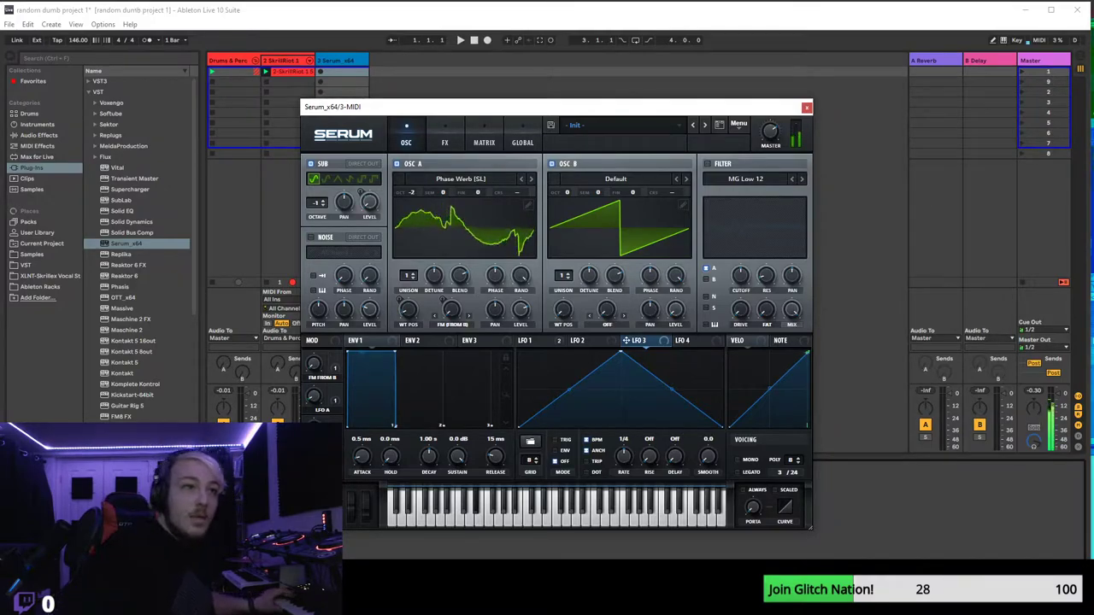
{"action": "mouse_move", "coordinate": [316, 351]}
{"action": "left_click_drag", "start_coordinate": [319, 310], "coordinate": [339, 327]}
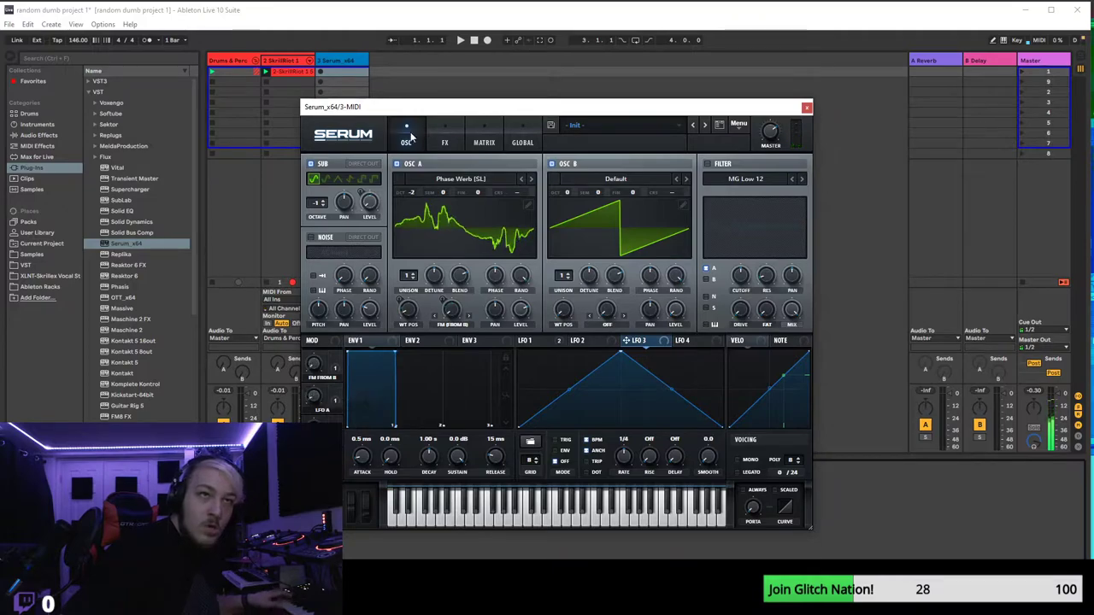
- Enable Serum's filter and set its type to Flg HL6+ from the Flanges group
{"action": "left_click", "coordinate": [444, 142]}
{"action": "left_click", "coordinate": [397, 135]}
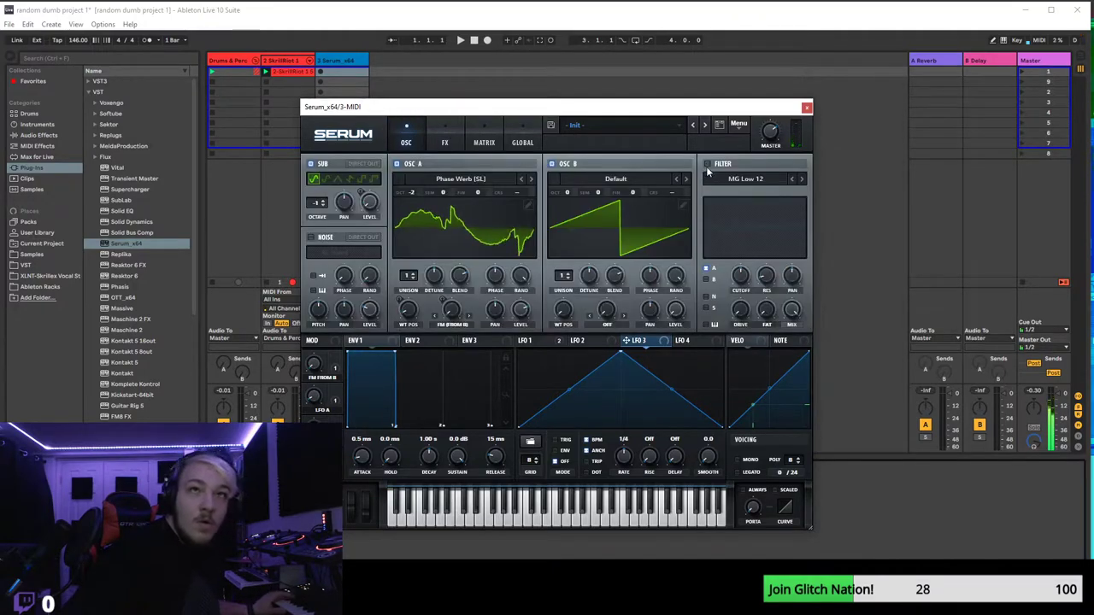
{"action": "left_click", "coordinate": [706, 165]}
{"action": "left_click", "coordinate": [740, 179]}
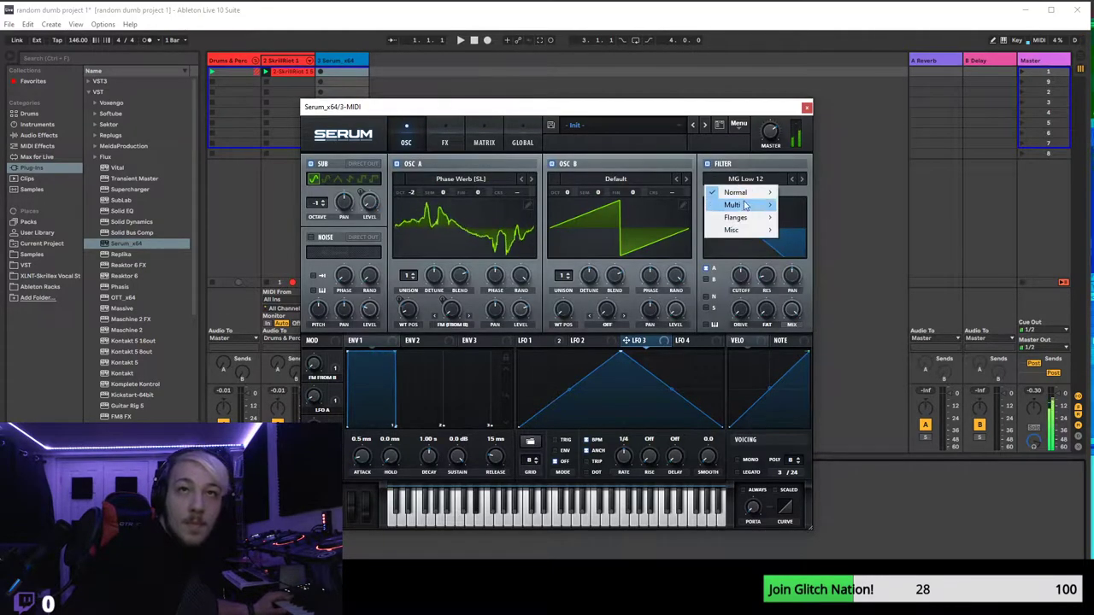
{"action": "mouse_move", "coordinate": [732, 210]}
{"action": "left_click", "coordinate": [808, 294]}
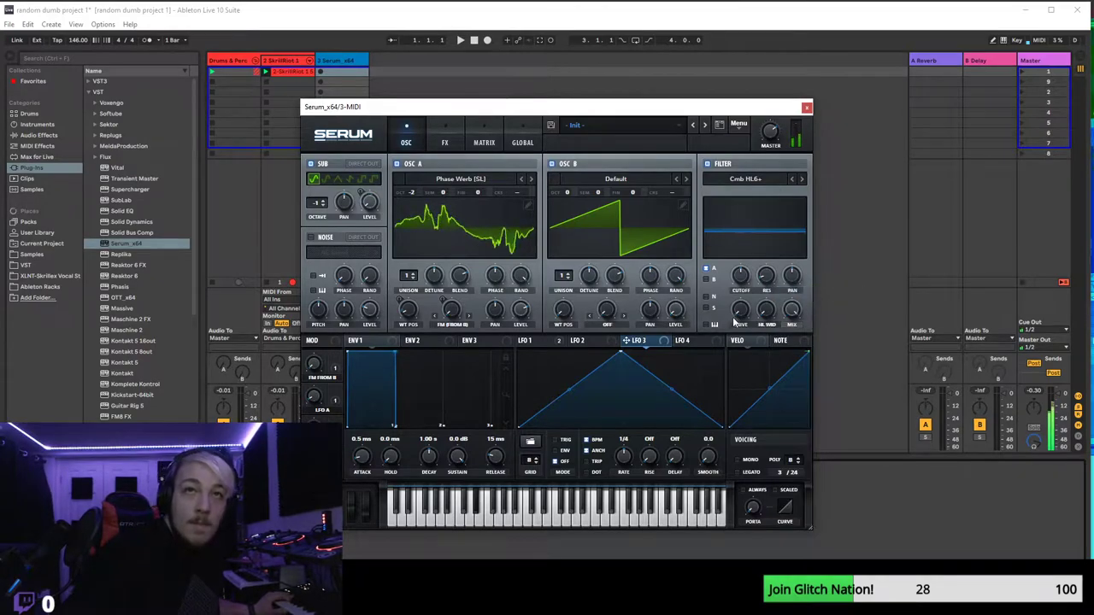
{"action": "left_click", "coordinate": [740, 180]}
{"action": "mouse_move", "coordinate": [735, 217]}
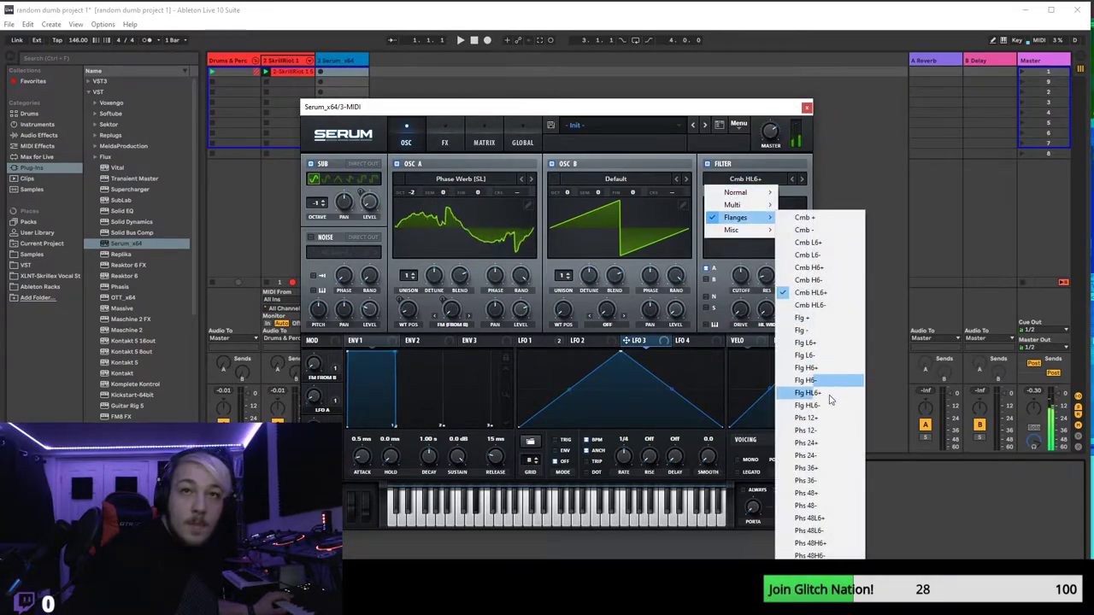
{"action": "left_click", "coordinate": [807, 393]}
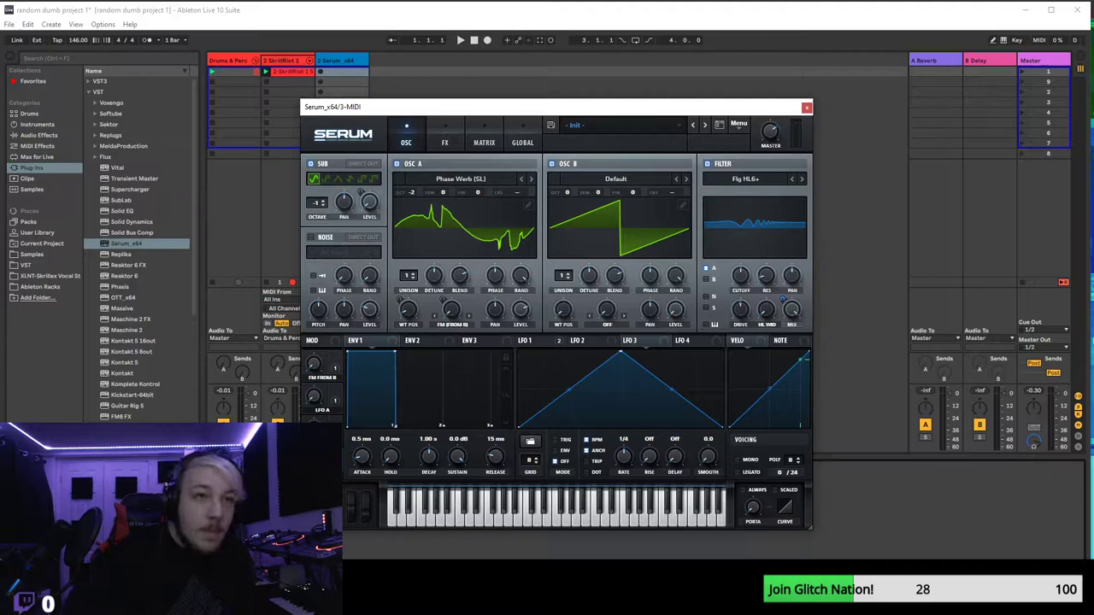
- Clear the modulation on the filter's Mix knob, reassign the Filter Mix macro to it, and adjust the filter cutoff and drive
{"action": "left_click", "coordinate": [411, 554]}
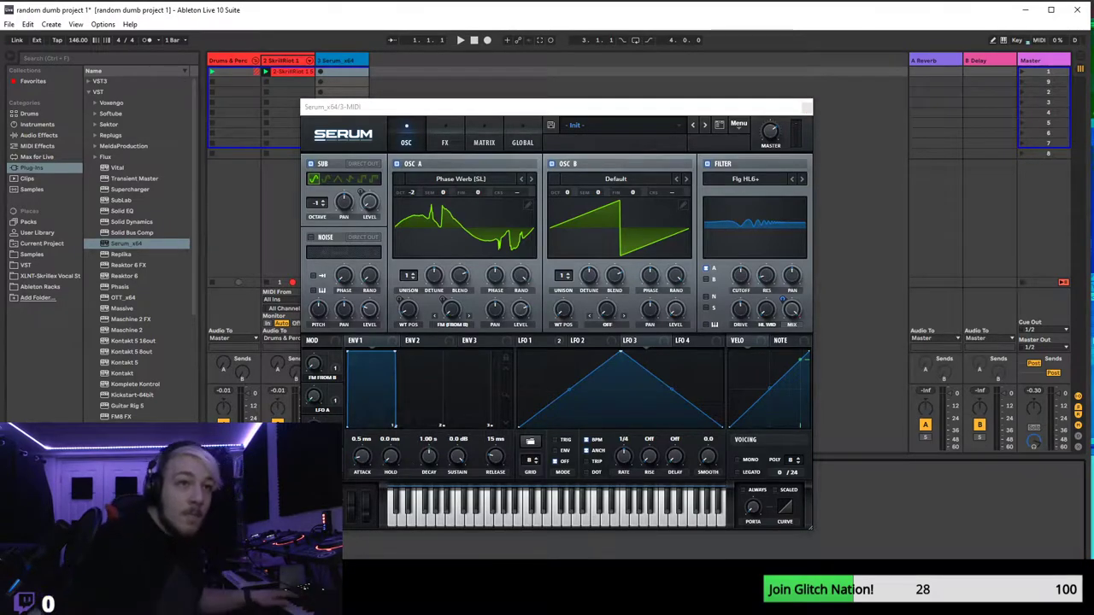
{"action": "left_click", "coordinate": [357, 383]}
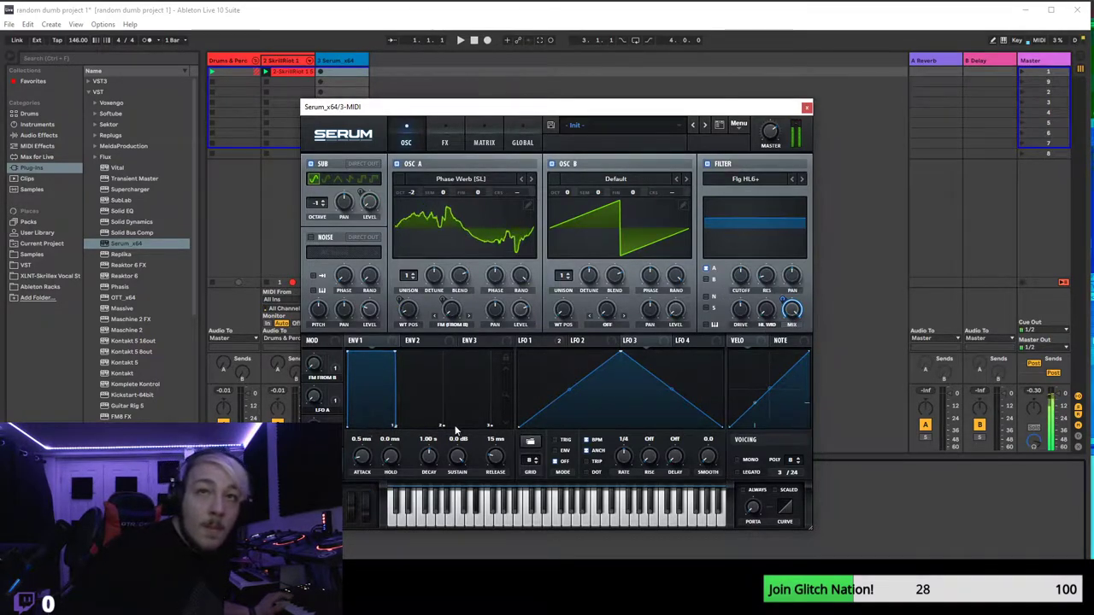
{"action": "right_click", "coordinate": [792, 311]}
{"action": "left_click", "coordinate": [812, 359]}
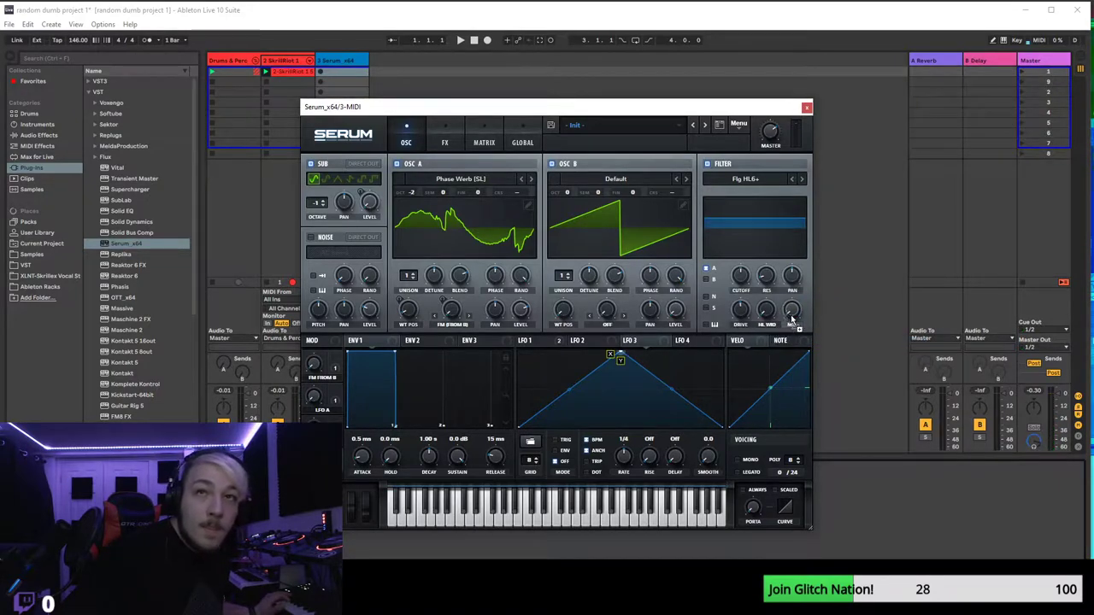
{"action": "mouse_move", "coordinate": [792, 311]}
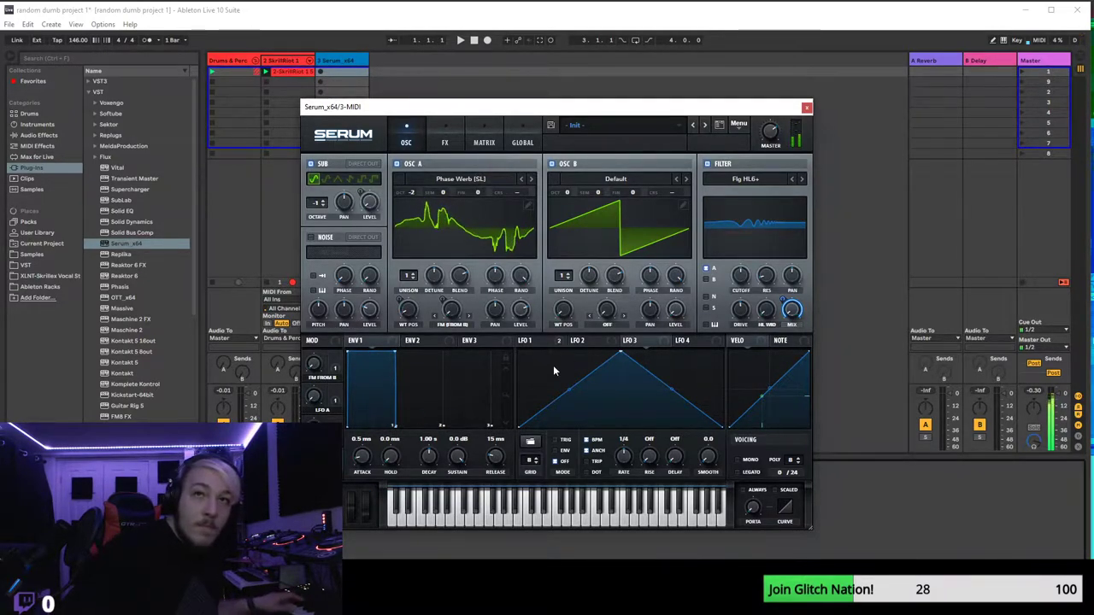
{"action": "mouse_move", "coordinate": [743, 275]}
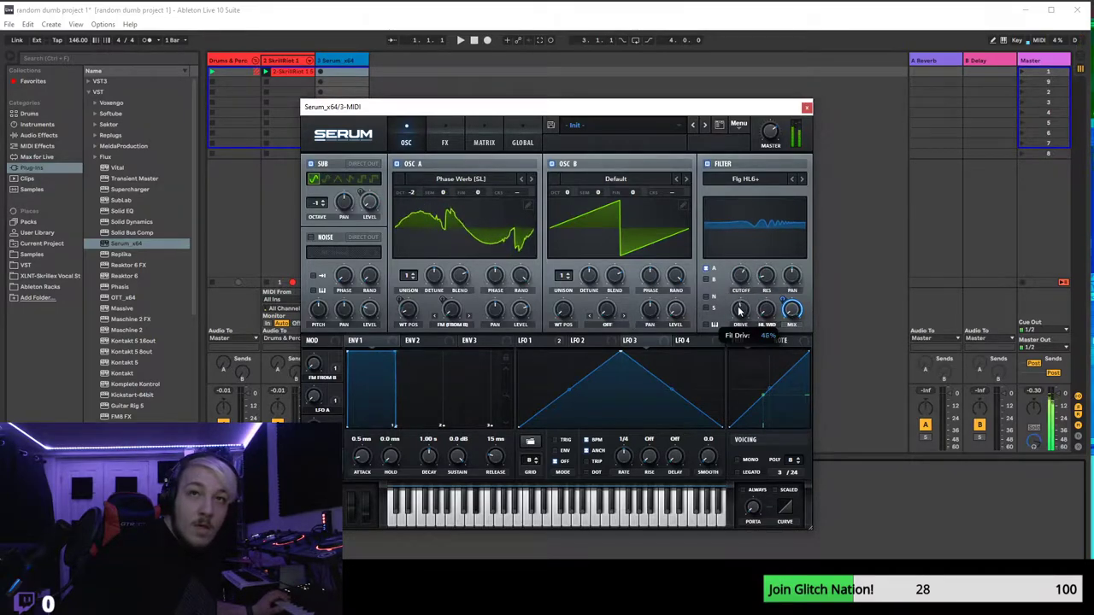
{"action": "left_click_drag", "start_coordinate": [740, 278], "coordinate": [733, 291]}
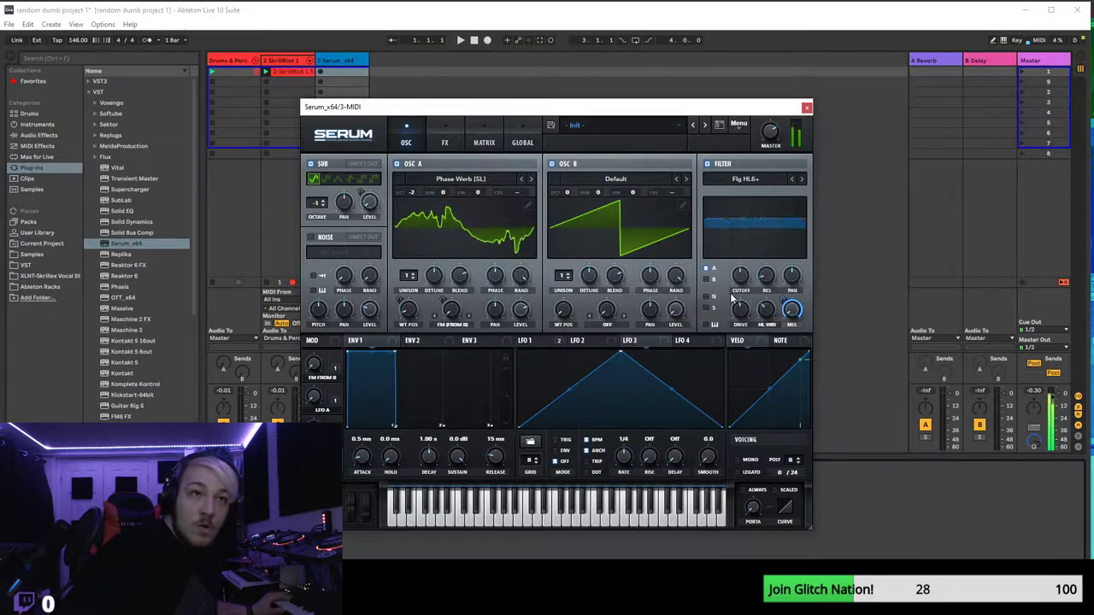
- Sweep the FM From B macro while switching the filter off and on to compare the sound
{"action": "left_click_drag", "start_coordinate": [314, 363], "coordinate": [314, 359]}
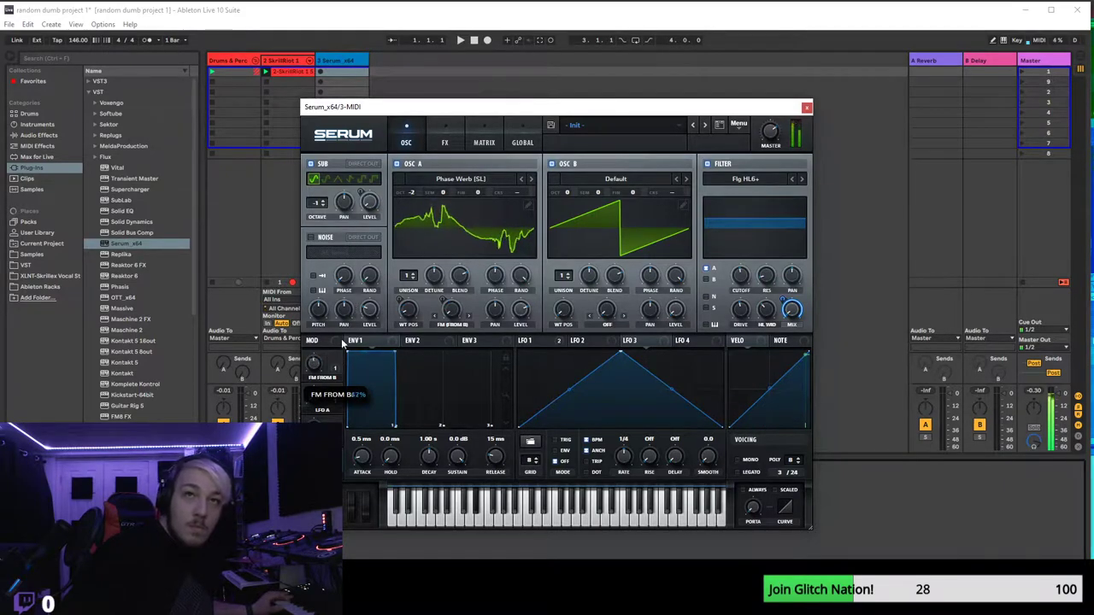
{"action": "left_click", "coordinate": [706, 164]}
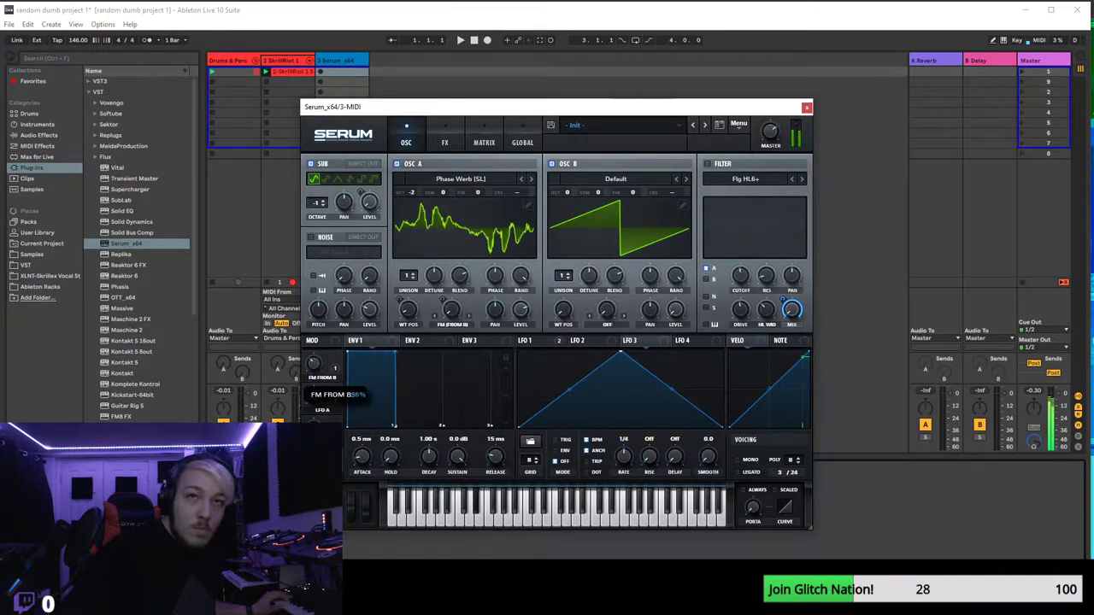
{"action": "left_click", "coordinate": [706, 164]}
{"action": "left_click", "coordinate": [706, 165]}
{"action": "mouse_move", "coordinate": [323, 366]}
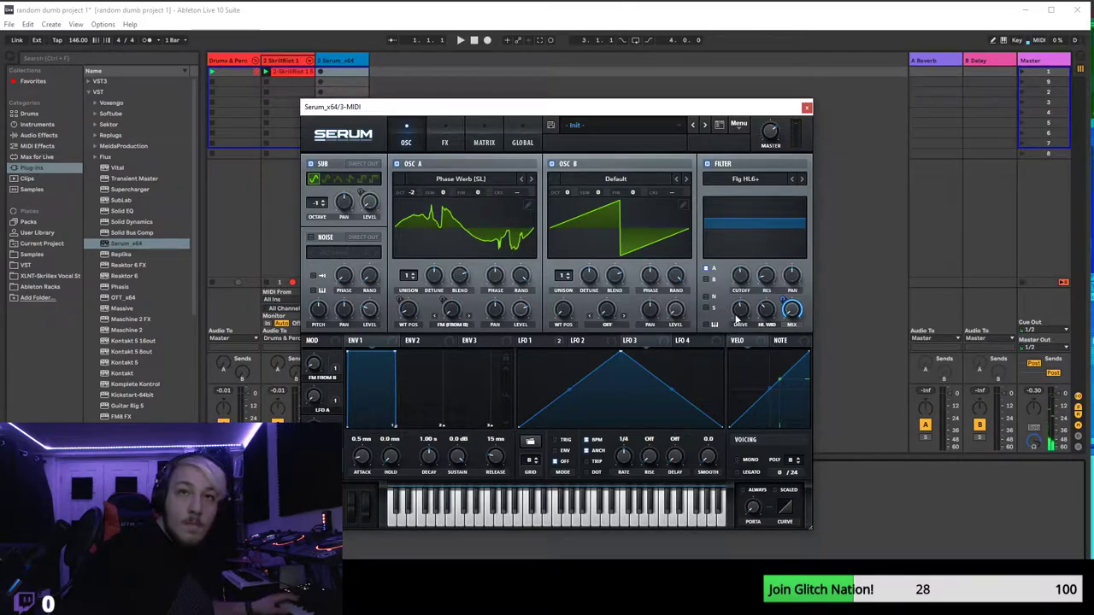
{"action": "mouse_move", "coordinate": [732, 331]}
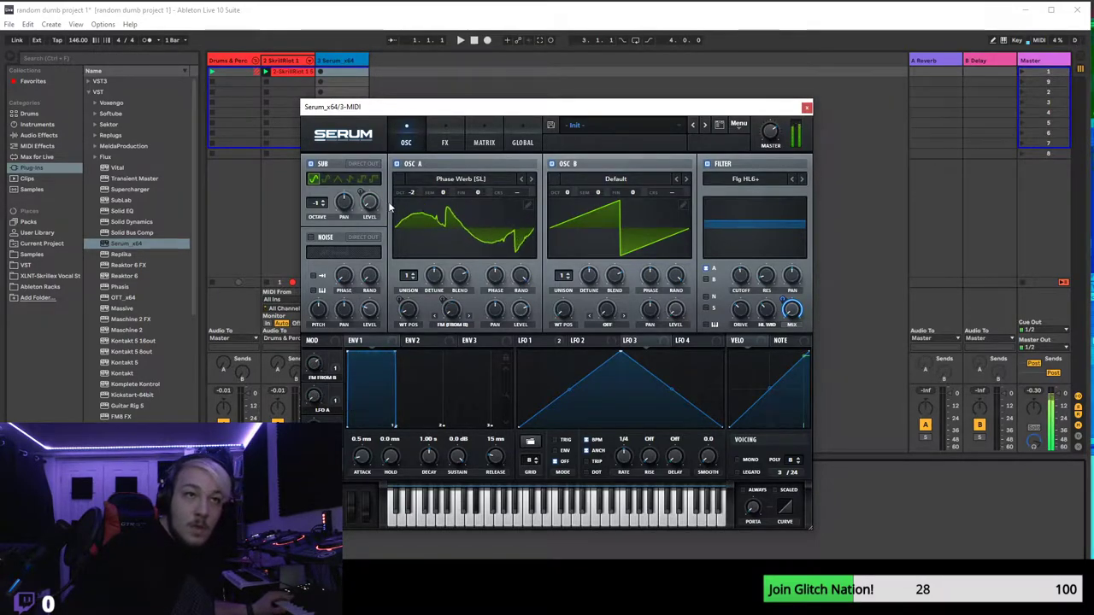
- Move the Serum window aside so all four macros are accessible, and audition the FM From B macro with the filter enabled
{"action": "left_click_drag", "start_coordinate": [384, 106], "coordinate": [580, 110]}
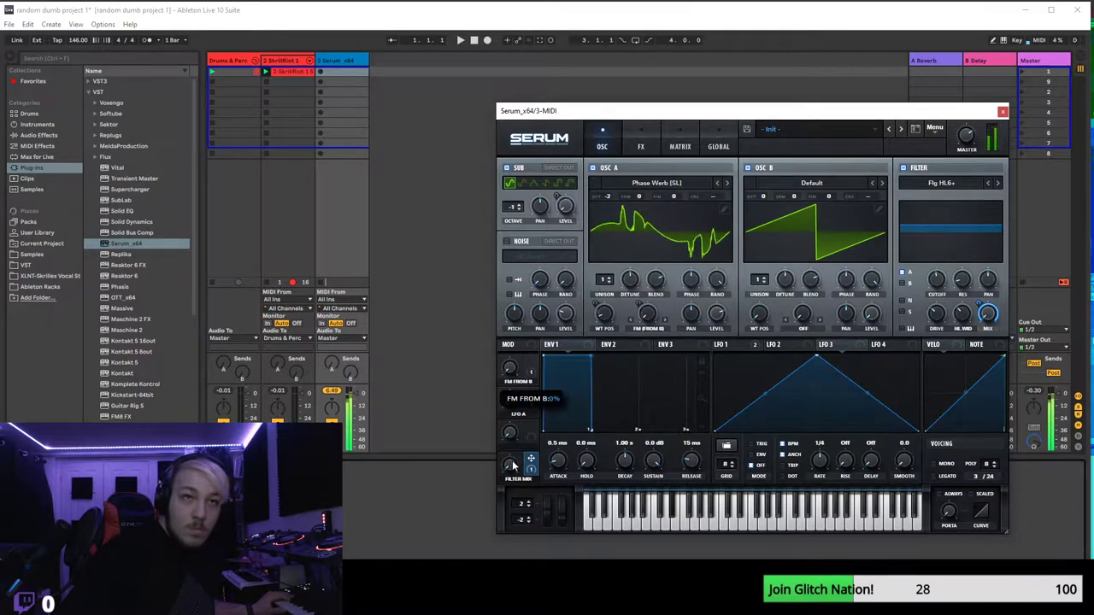
{"action": "left_click_drag", "start_coordinate": [504, 380], "coordinate": [551, 267]}
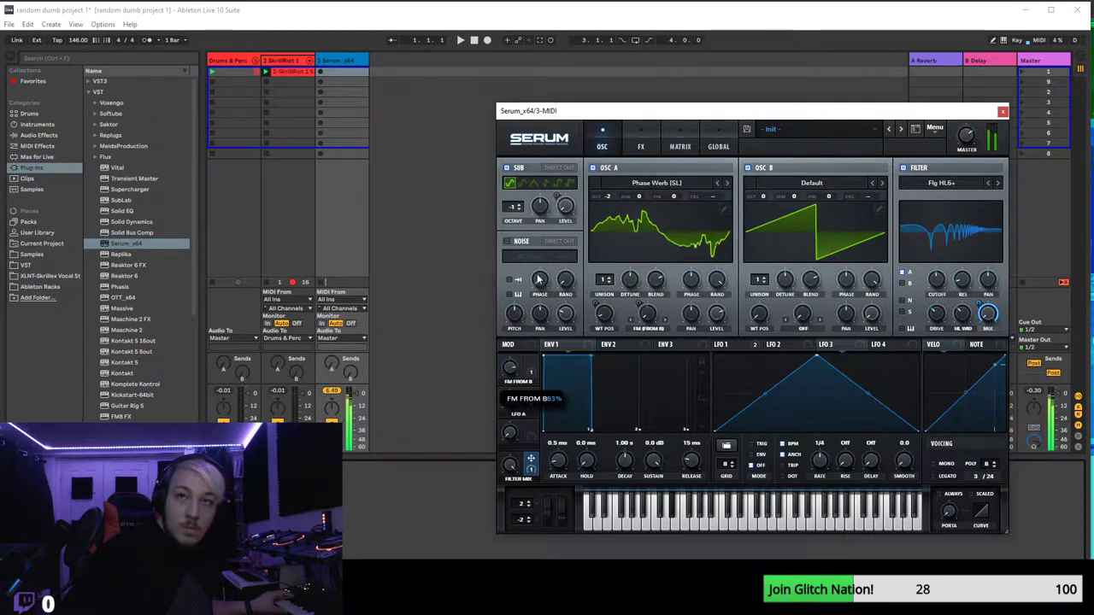
{"action": "left_click_drag", "start_coordinate": [524, 314], "coordinate": [564, 273]}
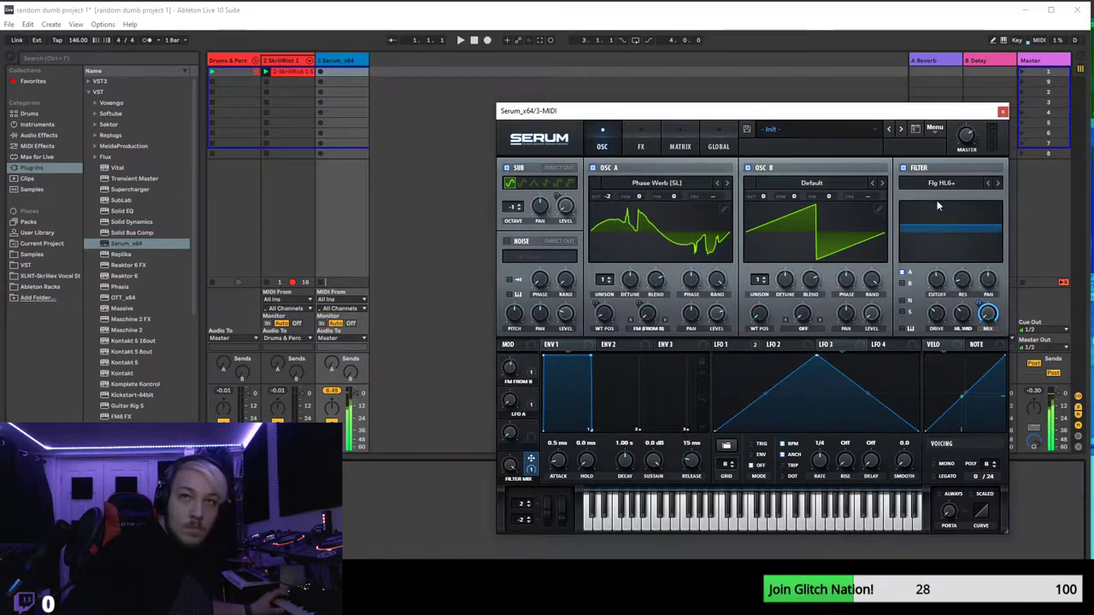
- Bypass the filter, audition the FM From B macro, restore the filter, and sweep the macro again for comparison
{"action": "left_click", "coordinate": [905, 167]}
{"action": "mouse_move", "coordinate": [519, 353]}
{"action": "left_click_drag", "start_coordinate": [520, 352], "coordinate": [513, 411]}
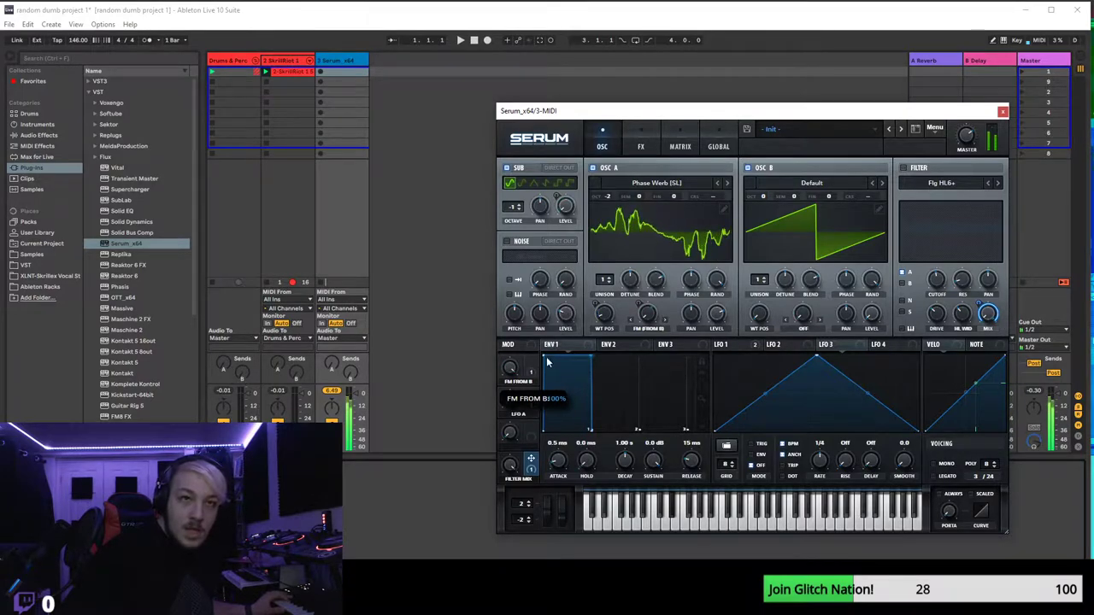
{"action": "key", "text": "ctrl+z"}
{"action": "key", "text": "ctrl+z"}
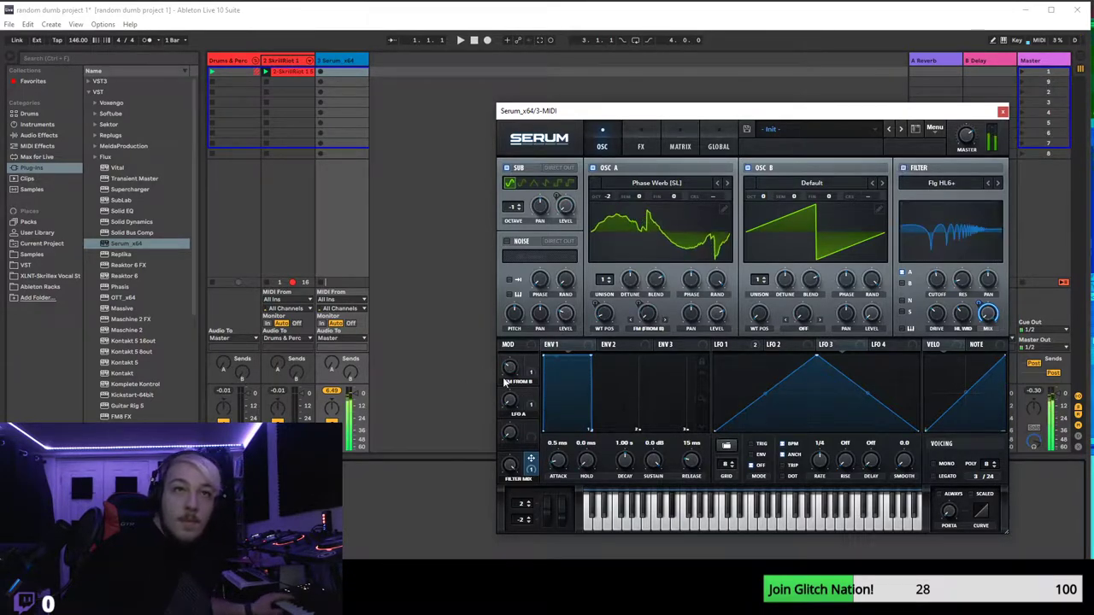
{"action": "left_click_drag", "start_coordinate": [516, 369], "coordinate": [540, 324]}
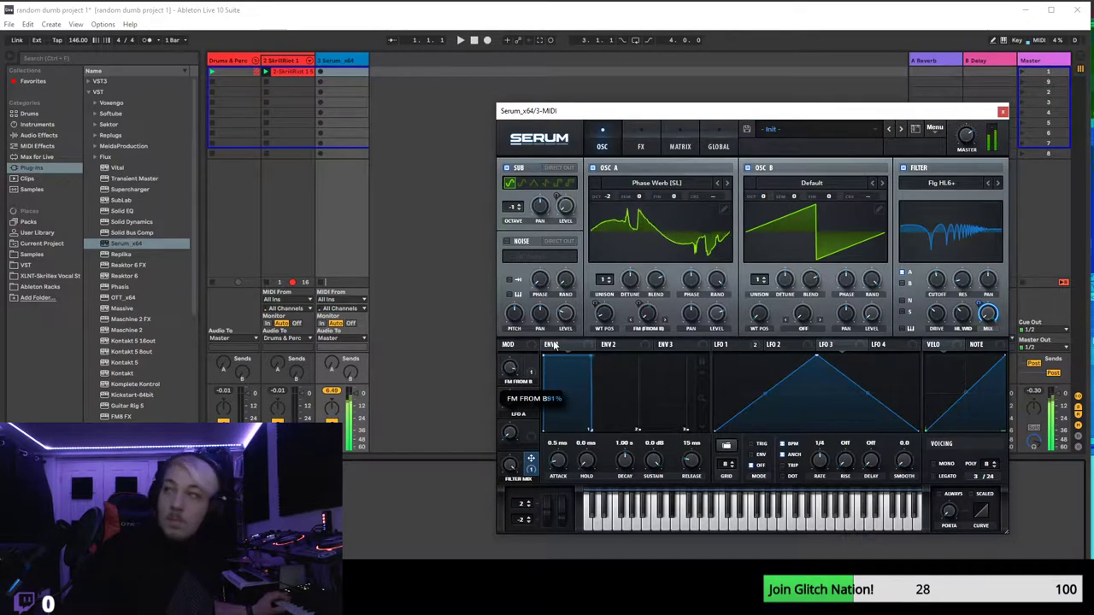
{"action": "left_click_drag", "start_coordinate": [511, 370], "coordinate": [532, 387]}
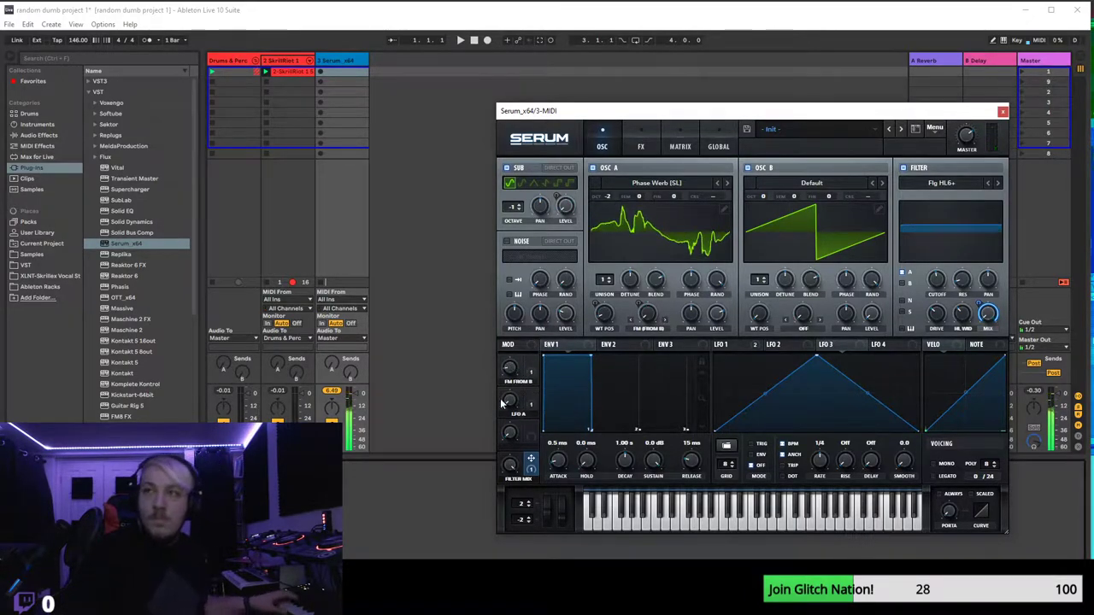
- Credit the preset to TMGlitch and start saving it, checking the Bass and Leads folders of the TMGlitch Dubstep Pack
{"action": "left_click", "coordinate": [642, 146]}
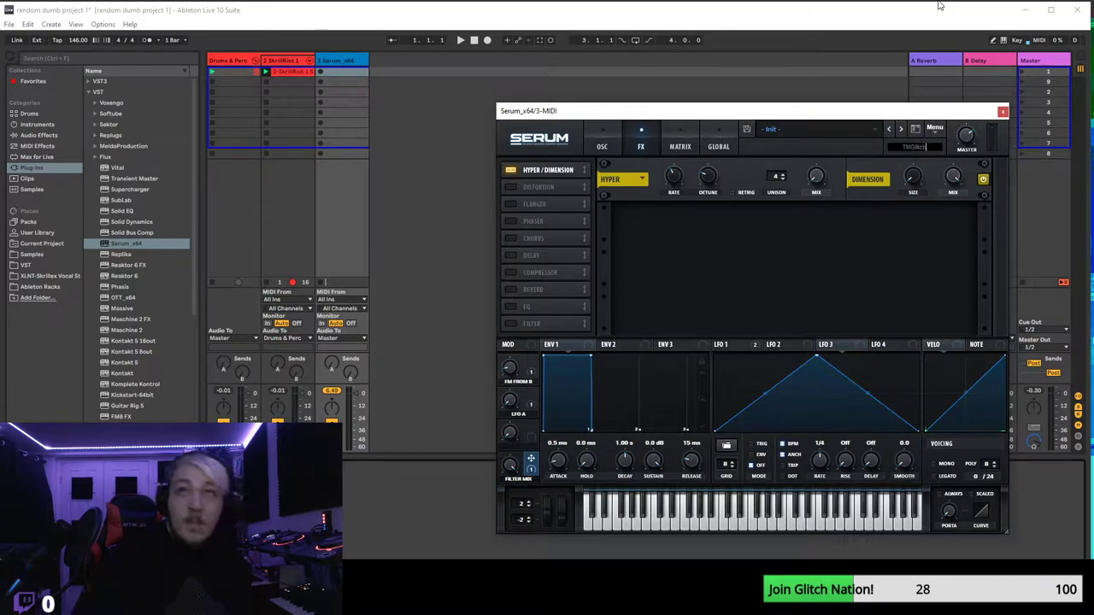
{"action": "left_click", "coordinate": [745, 131]}
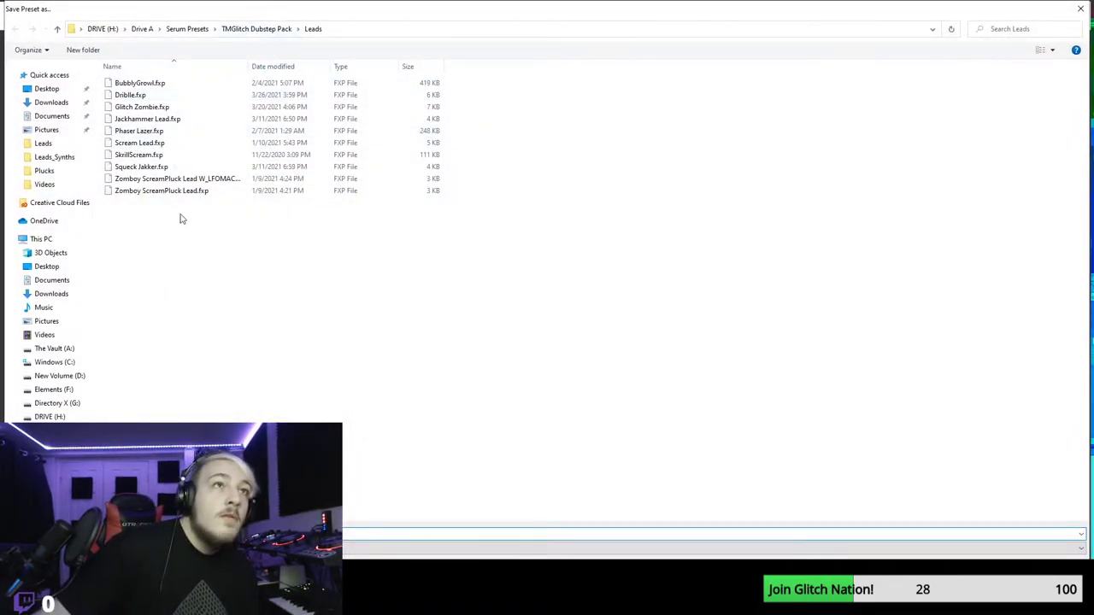
{"action": "left_click", "coordinate": [270, 37]}
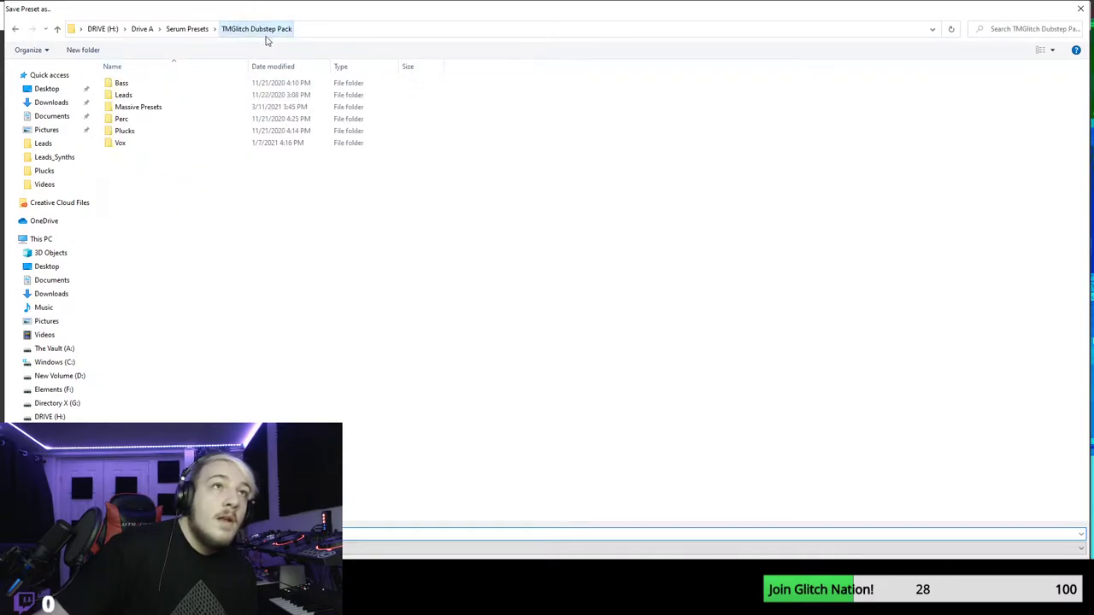
{"action": "double_click", "coordinate": [145, 83]}
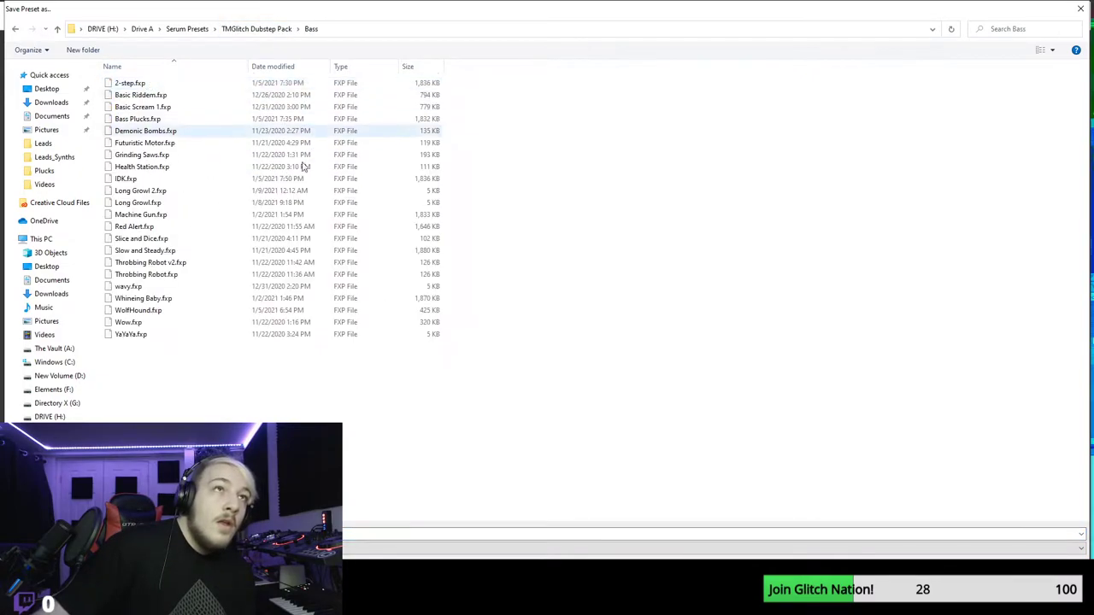
{"action": "left_click", "coordinate": [17, 29]}
{"action": "double_click", "coordinate": [123, 95]}
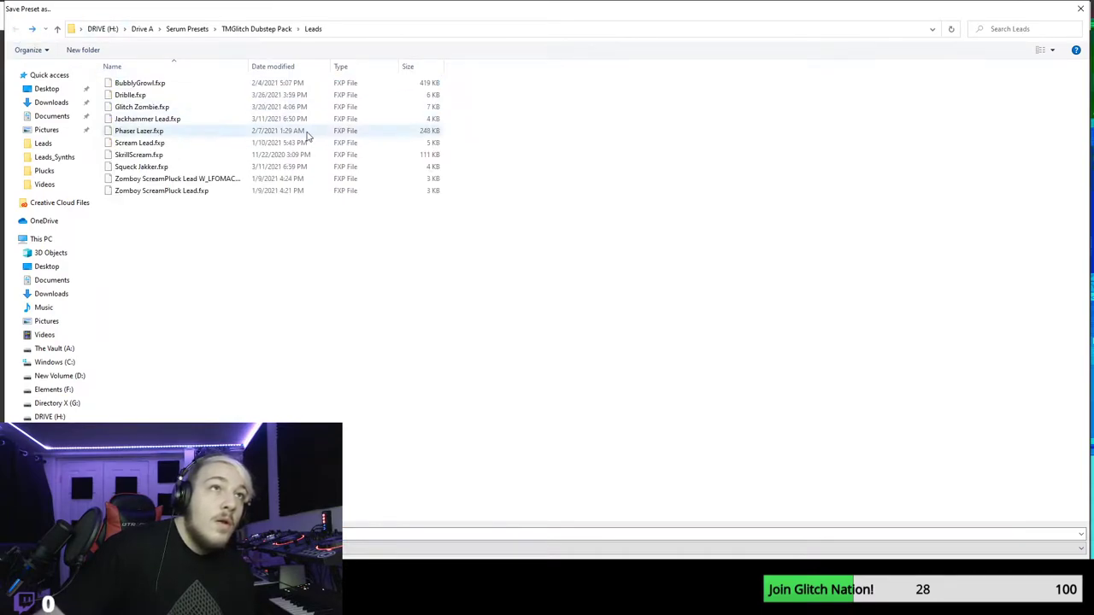
{"action": "left_click", "coordinate": [252, 31]}
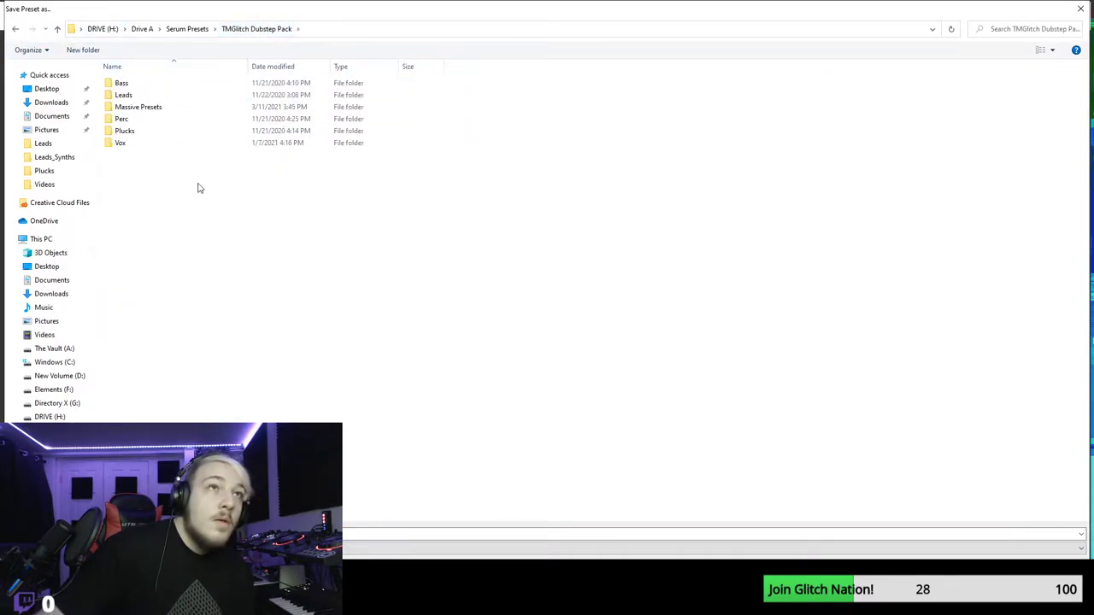
- Create a new folder named TMGlitch Dubstep Pack 2 inside Serum Presets
{"action": "left_click", "coordinate": [187, 29]}
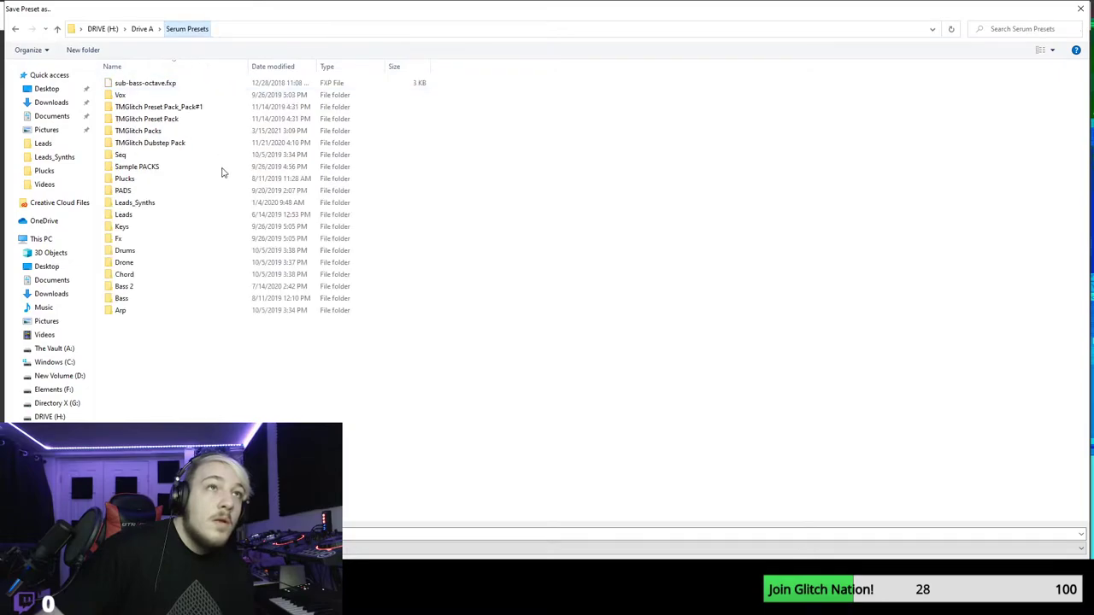
{"action": "left_click", "coordinate": [82, 50]}
{"action": "type", "text": "TMGlitch"}
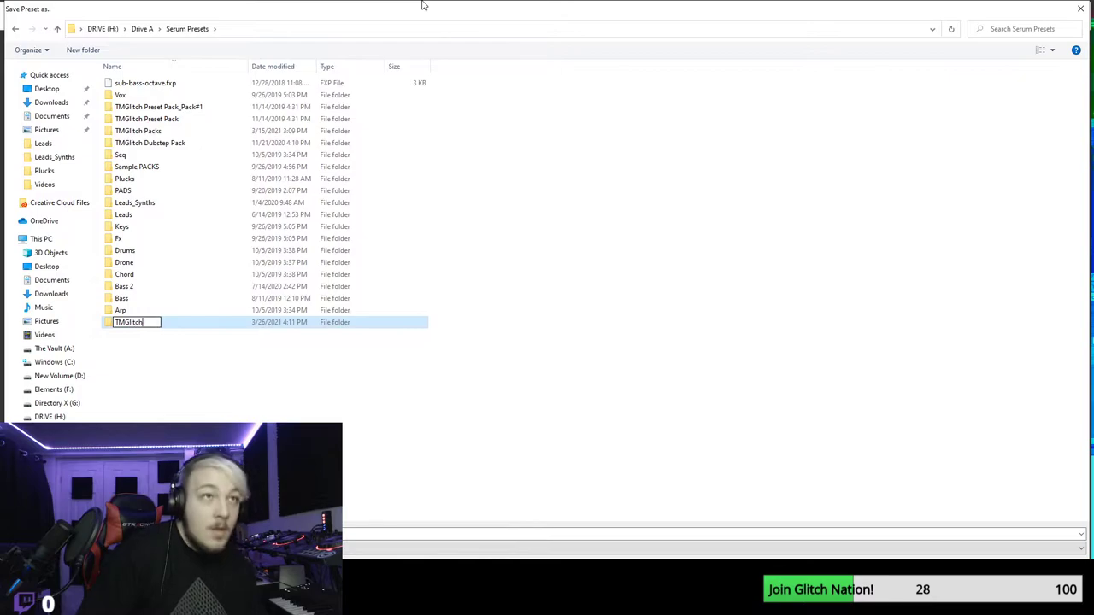
{"action": "type", "text": " Dubste"}
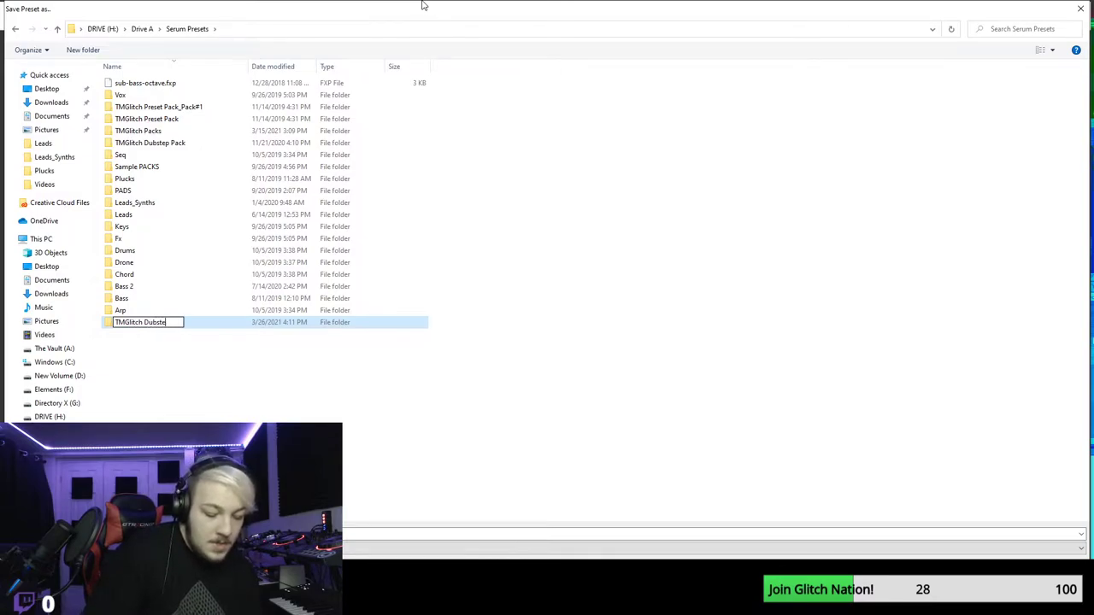
{"action": "type", "text": "p Pack 2"}
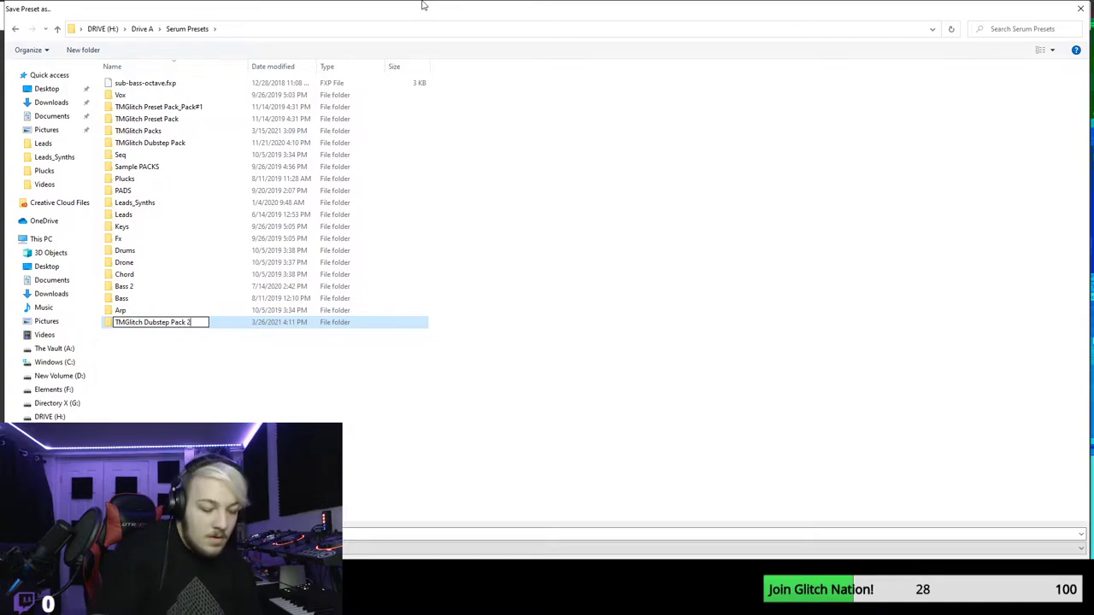
{"action": "left_click", "coordinate": [251, 369]}
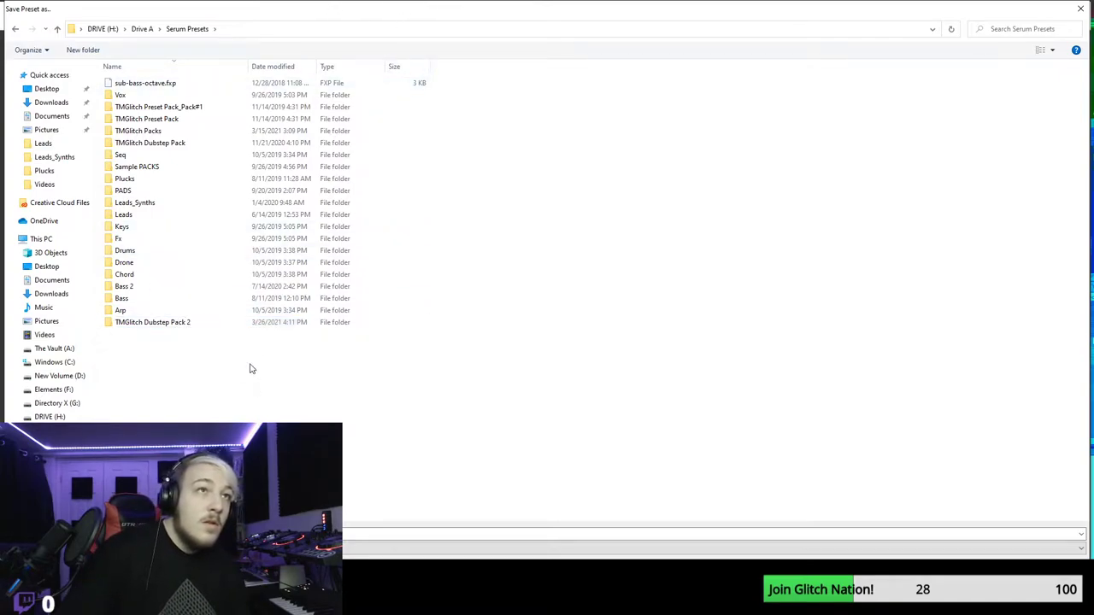
{"action": "left_click", "coordinate": [190, 324]}
{"action": "left_click", "coordinate": [248, 378]}
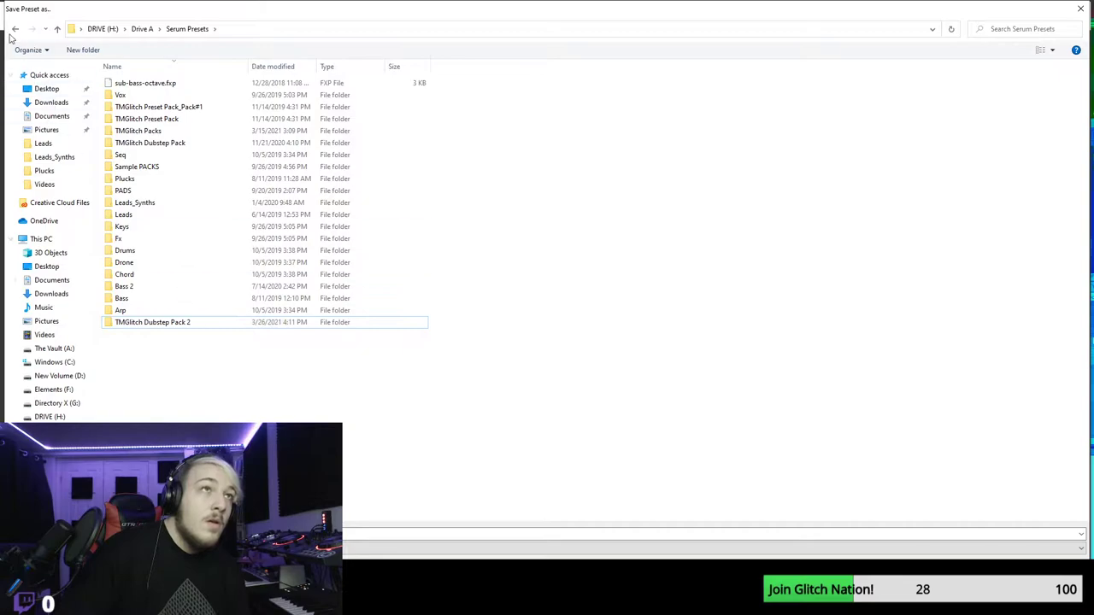
- Open the TMGlitch Dubstep Pack 2 folder and create a subfolder named Bass in it
{"action": "left_click", "coordinate": [16, 29]}
{"action": "left_click", "coordinate": [16, 29]}
{"action": "left_click", "coordinate": [15, 29]}
{"action": "double_click", "coordinate": [195, 143]}
{"action": "right_click", "coordinate": [184, 197]}
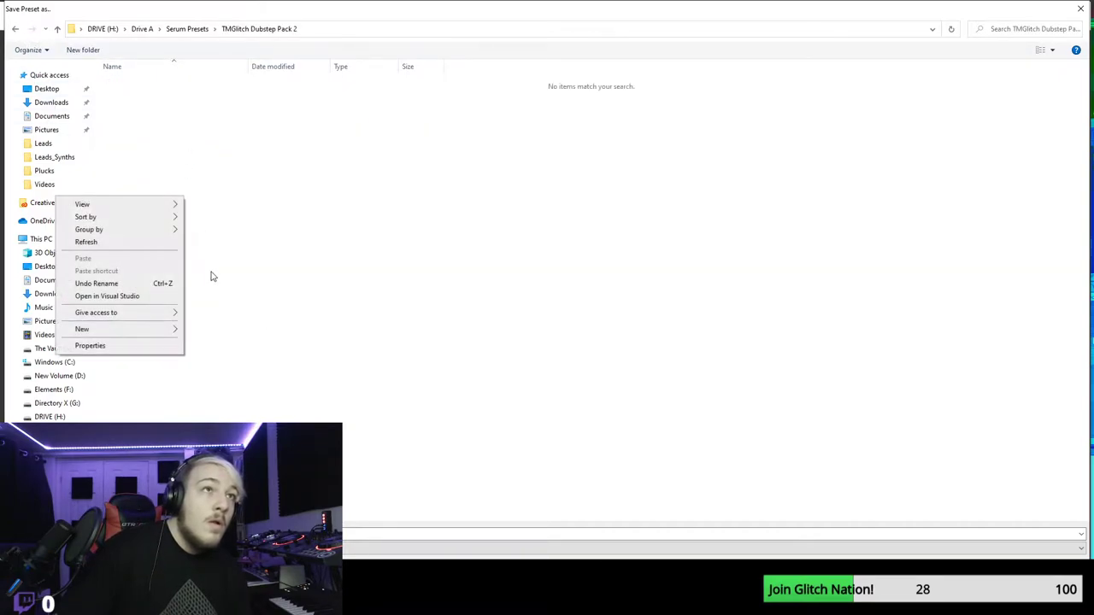
{"action": "mouse_move", "coordinate": [143, 330]}
{"action": "left_click", "coordinate": [198, 330]}
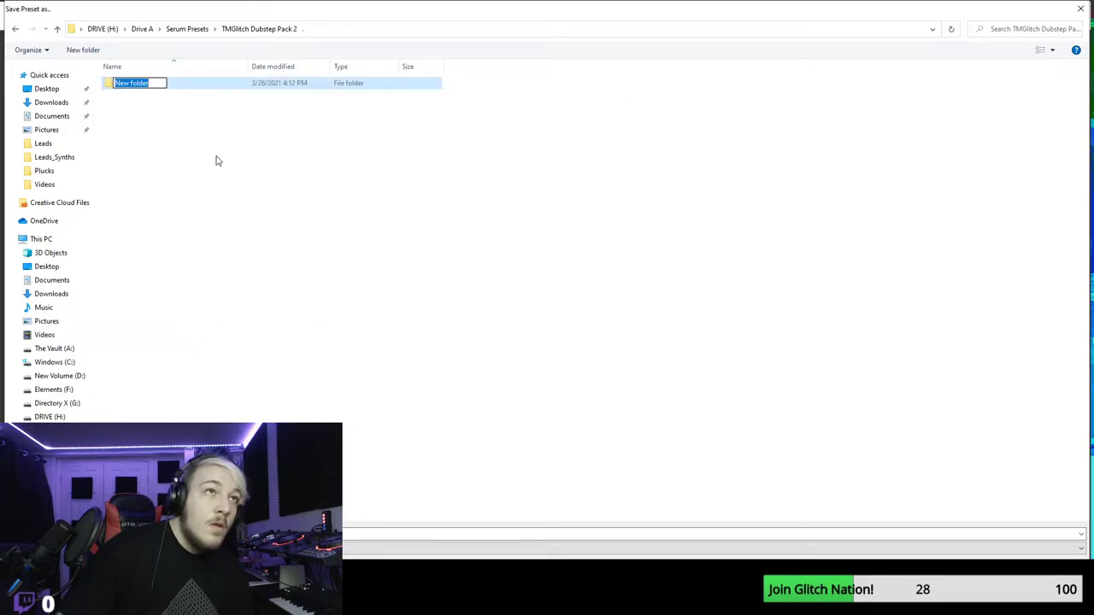
{"action": "key", "text": "BackSpace"}
{"action": "type", "text": "Basse"}
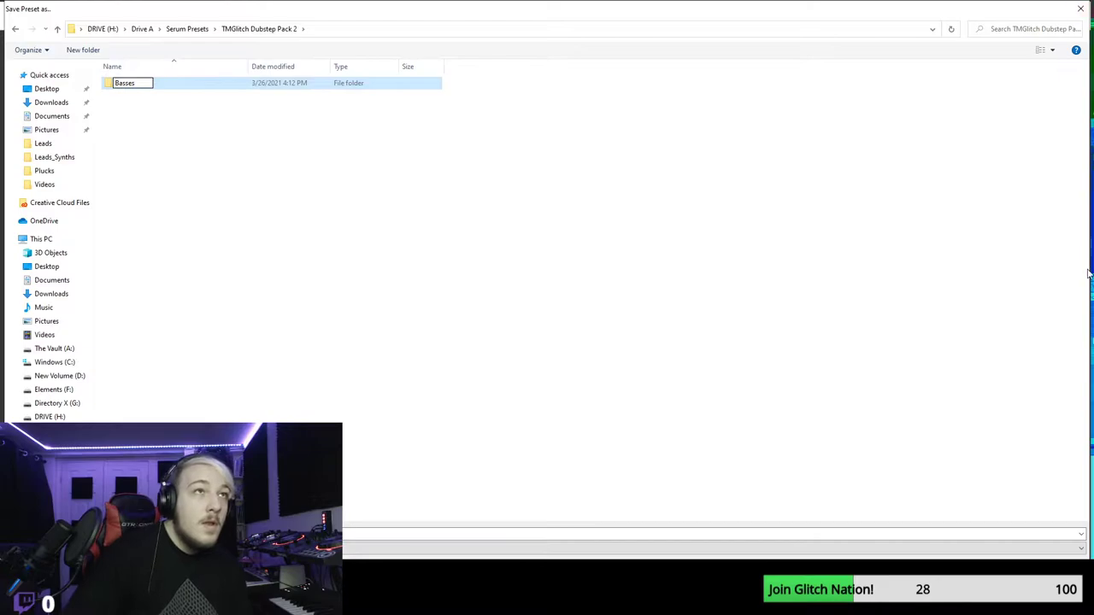
{"action": "key", "text": "BackSpace"}
{"action": "key", "text": "Return"}
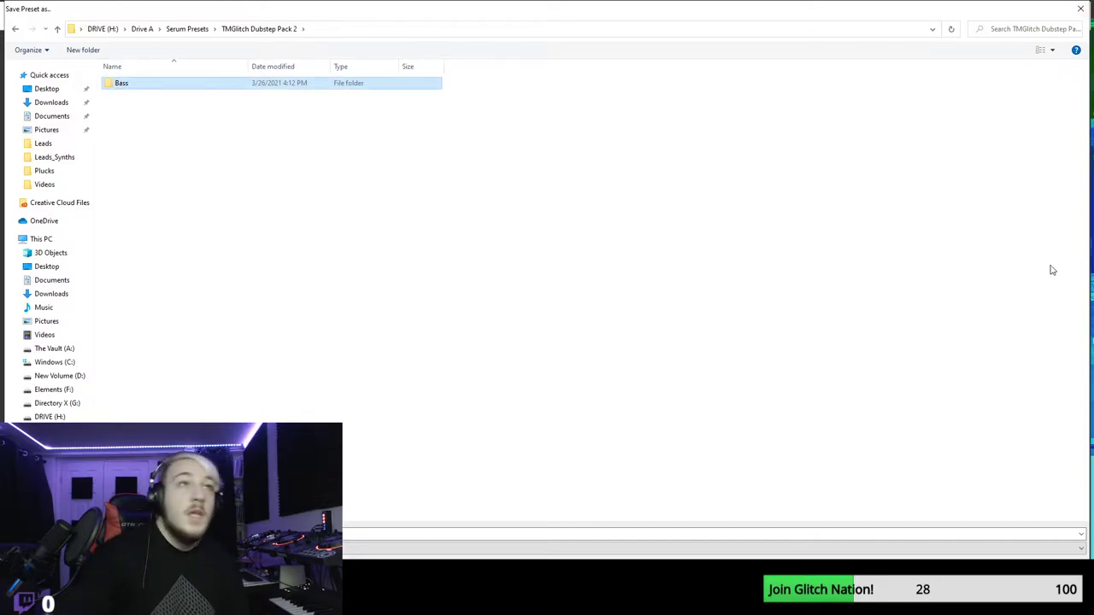
- Add a second subfolder named Leads to the TMGlitch Dubstep Pack 2 folder
{"action": "right_click", "coordinate": [337, 196]}
{"action": "mouse_move", "coordinate": [273, 329]}
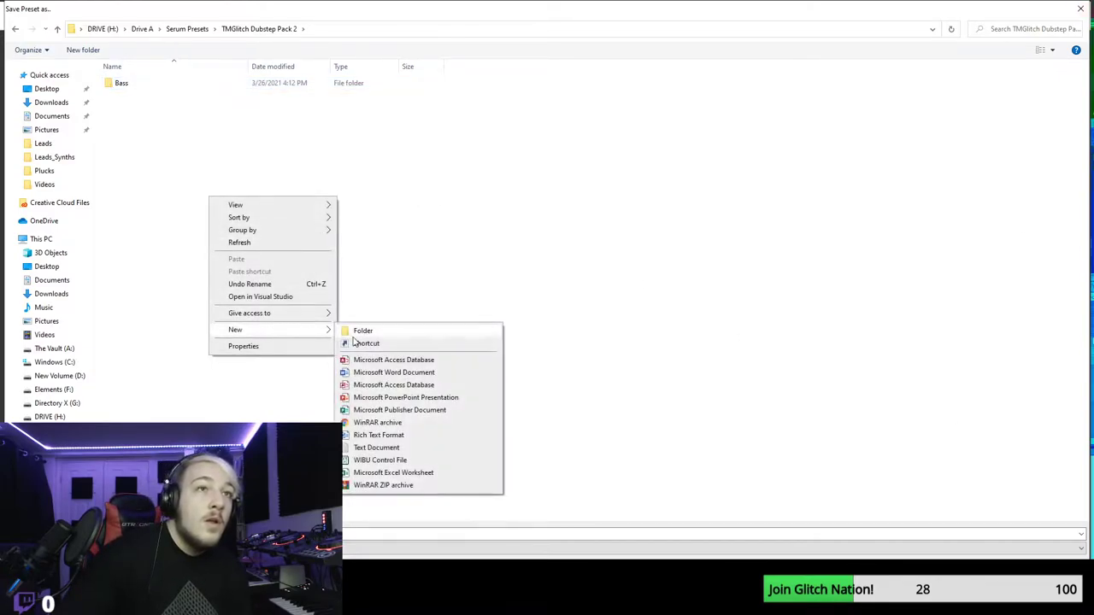
{"action": "left_click", "coordinate": [363, 330]}
{"action": "type", "text": "G"}
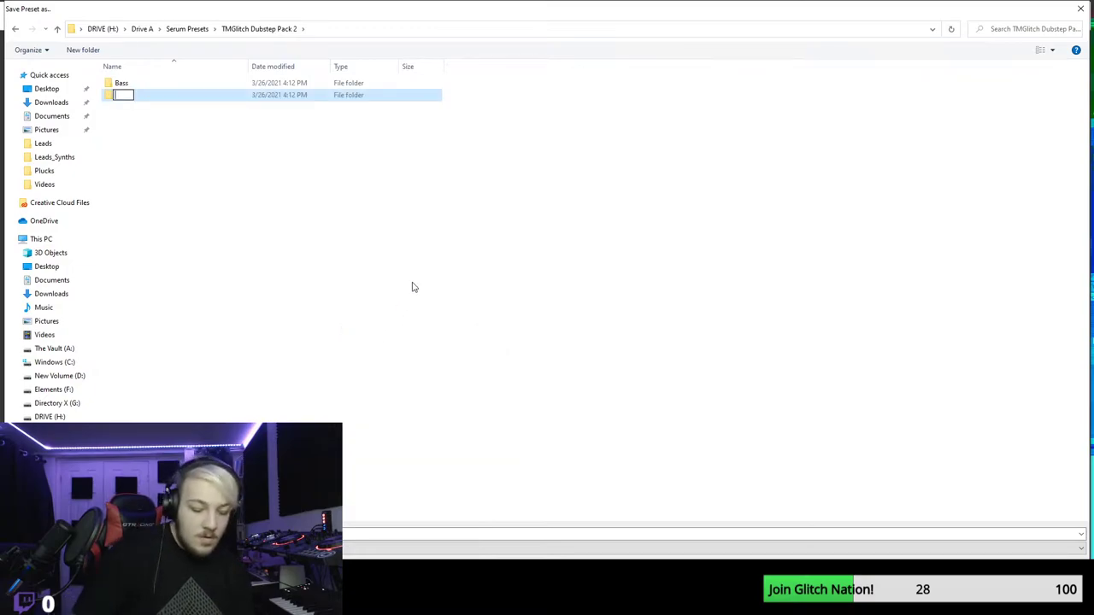
{"action": "type", "text": "rowl"}
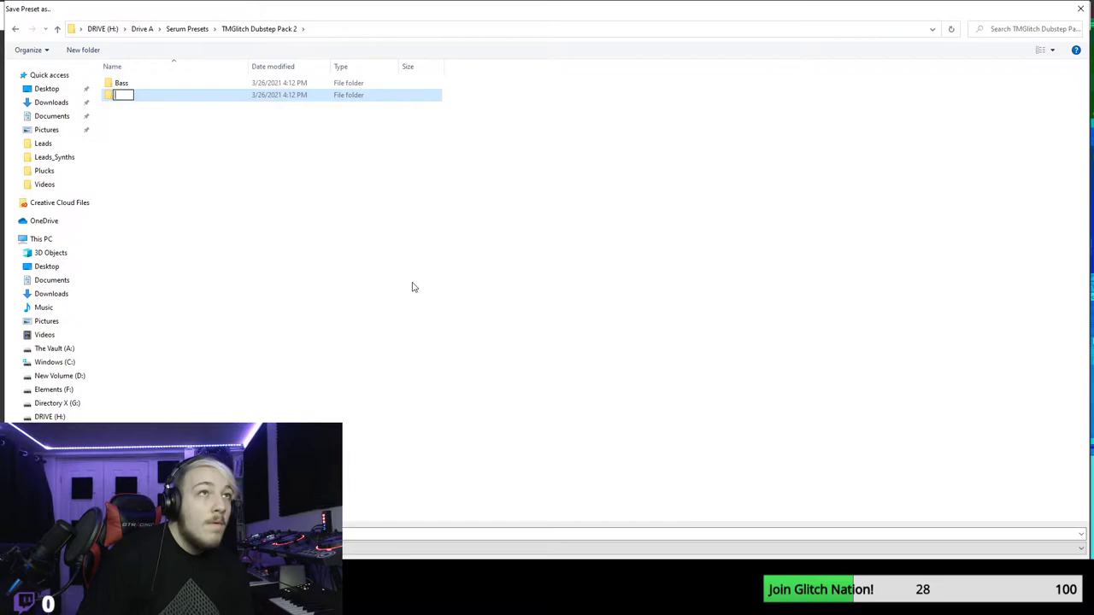
{"action": "type", "text": "("}
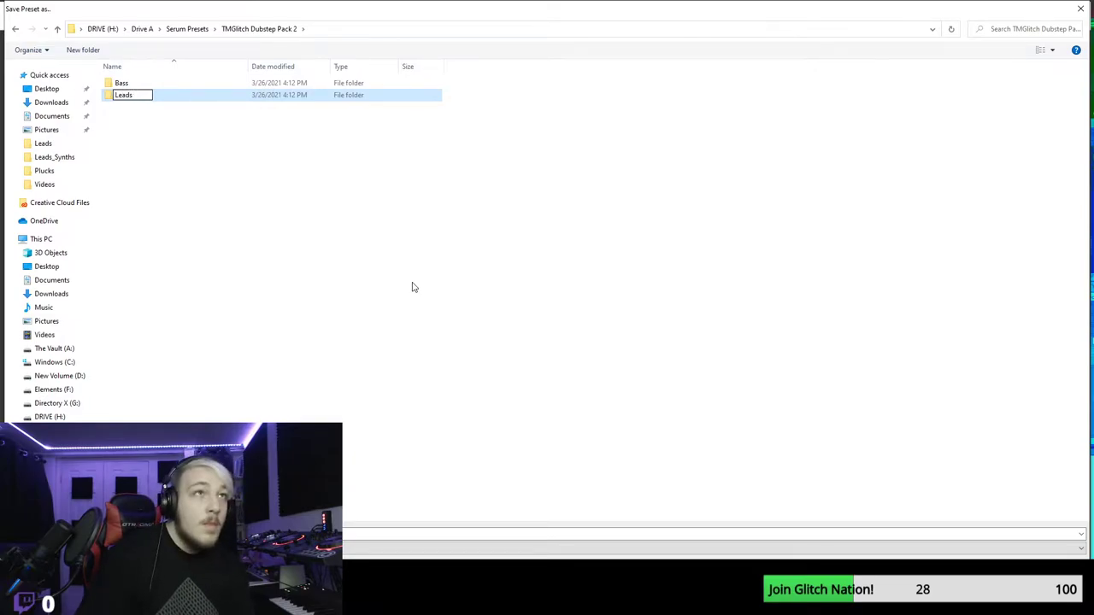
{"action": "left_click", "coordinate": [177, 162]}
- Add a third subfolder named Plucks to the TMGlitch Dubstep Pack 2 folder
{"action": "right_click", "coordinate": [174, 162]}
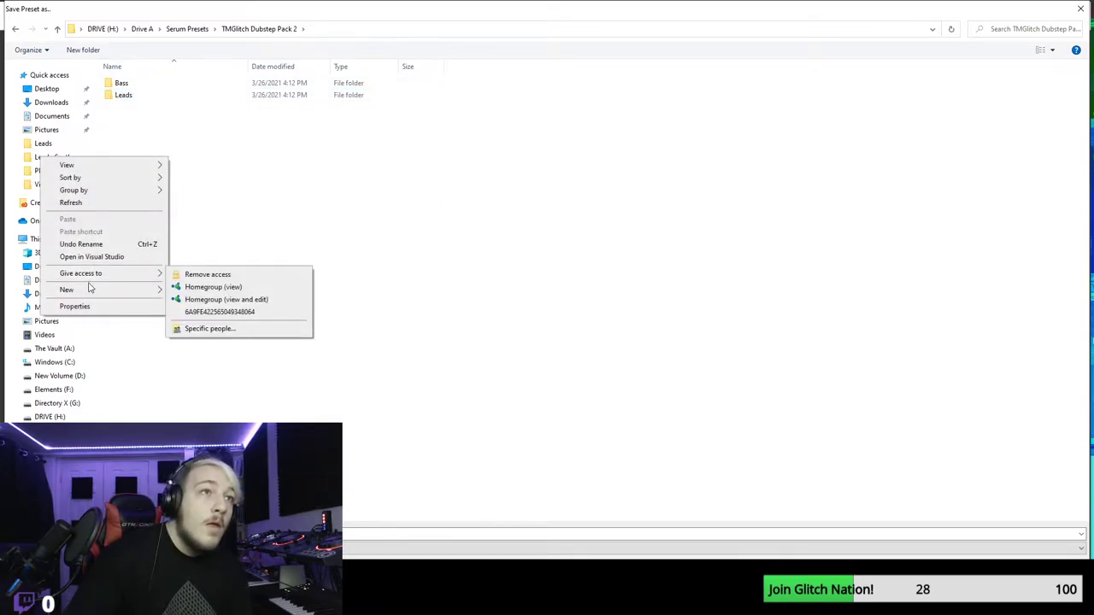
{"action": "mouse_move", "coordinate": [90, 289]}
{"action": "left_click", "coordinate": [196, 290]}
{"action": "key", "text": "BackSpace"}
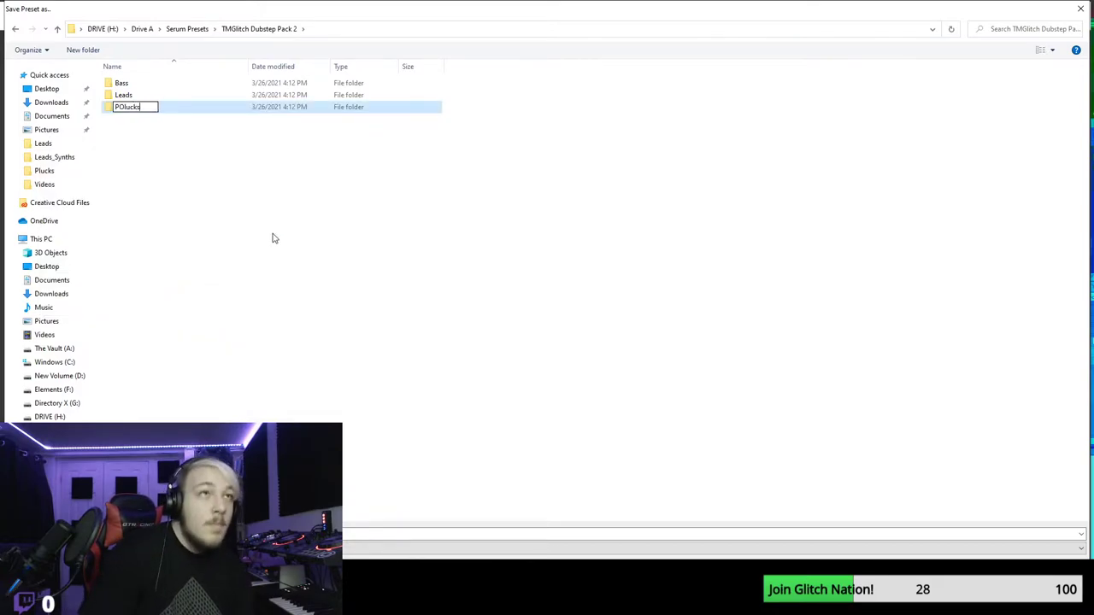
{"action": "key", "text": "BackSpace"}
{"action": "key", "text": "BackSpace"}
{"action": "key", "text": "BackSpace"}
{"action": "key", "text": "BackSpace"}
{"action": "key", "text": "BackSpace"}
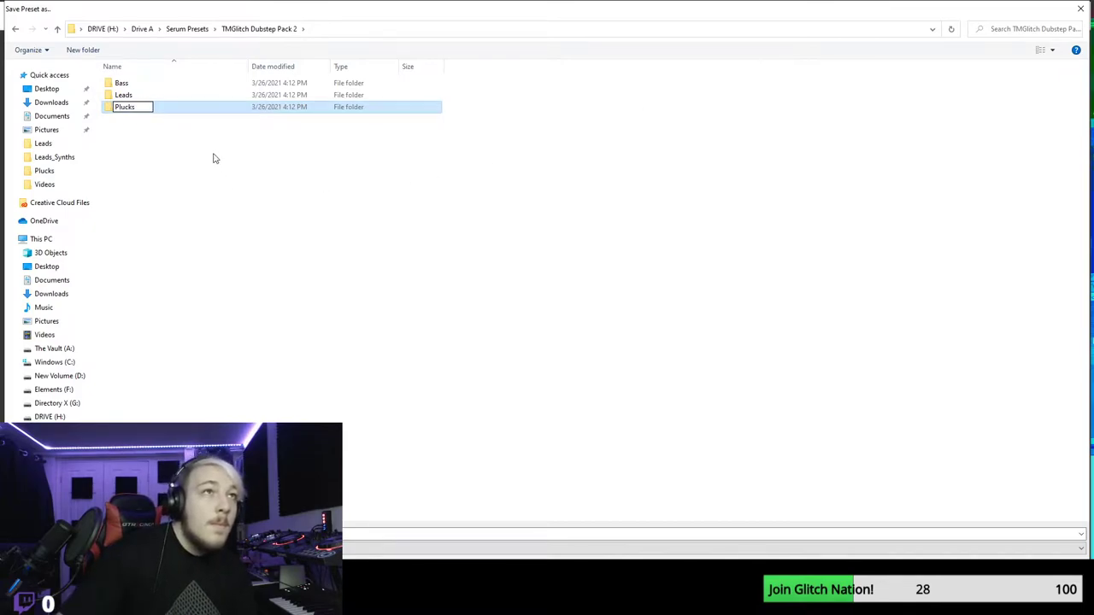
{"action": "key", "text": "Return"}
- Save the preset as Transformative Raptor in the new pack's Bass folder, dismissing the advertising notification
{"action": "double_click", "coordinate": [146, 85]}
{"action": "left_click", "coordinate": [257, 534]}
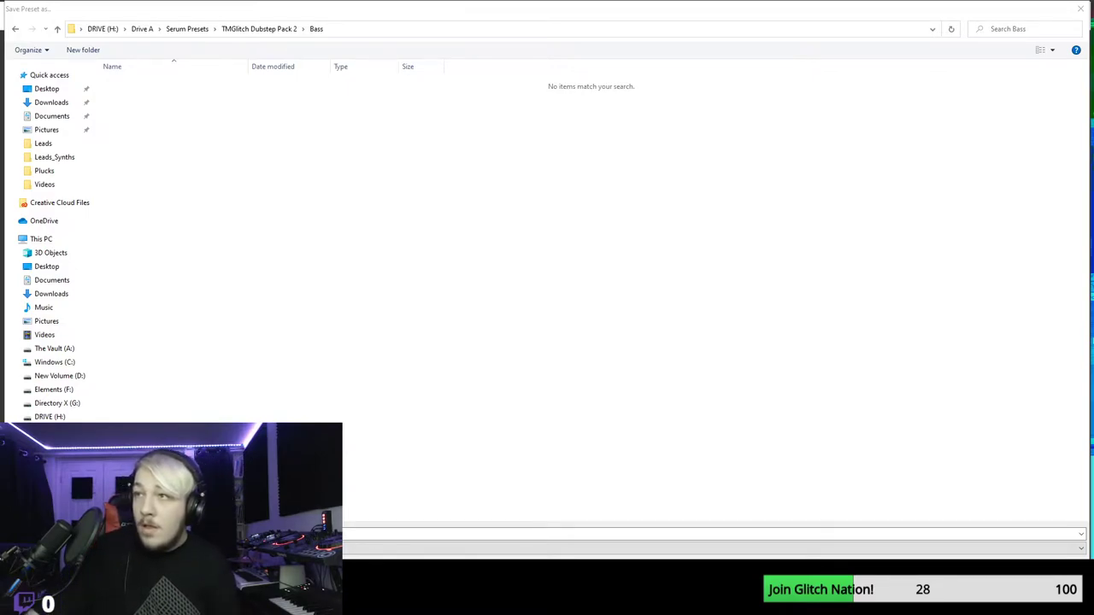
{"action": "left_click", "coordinate": [324, 534]}
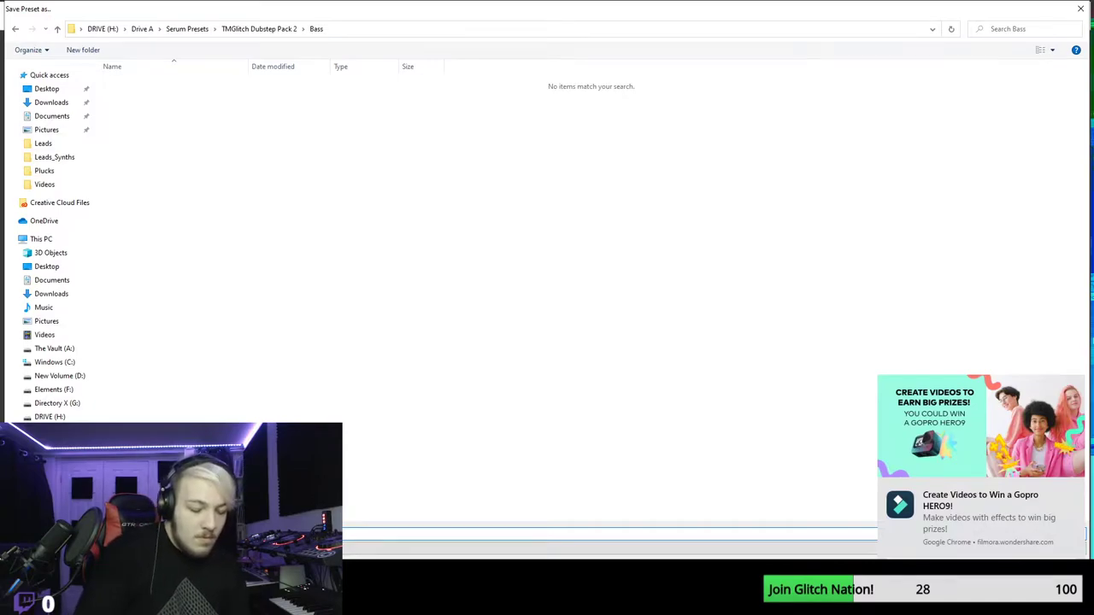
{"action": "mouse_move", "coordinate": [1043, 456]}
{"action": "left_click", "coordinate": [1072, 489]}
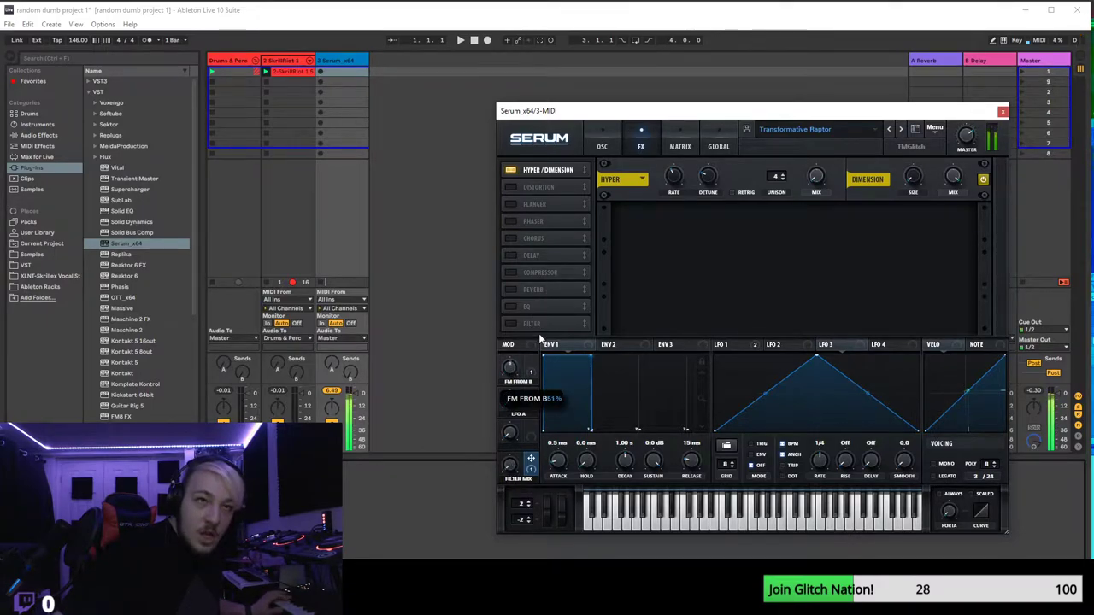
- Return to the oscillator view and audition the saved preset with the LFO A macro
{"action": "mouse_move", "coordinate": [511, 466]}
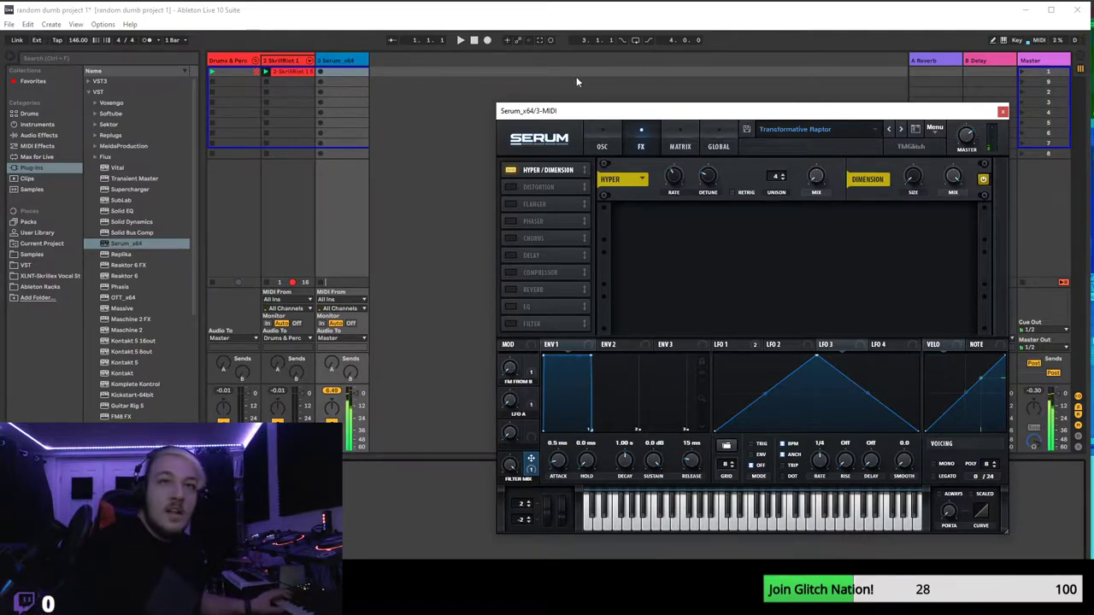
{"action": "left_click", "coordinate": [601, 146]}
{"action": "mouse_move", "coordinate": [509, 376]}
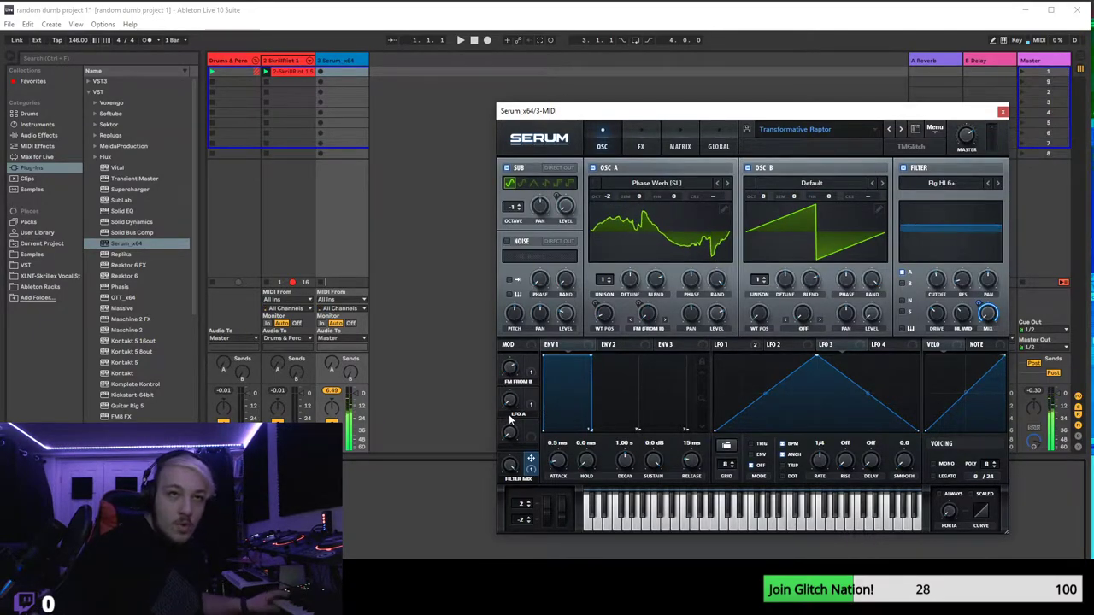
{"action": "mouse_move", "coordinate": [505, 403]}
{"action": "left_click_drag", "start_coordinate": [505, 403], "coordinate": [504, 406]}
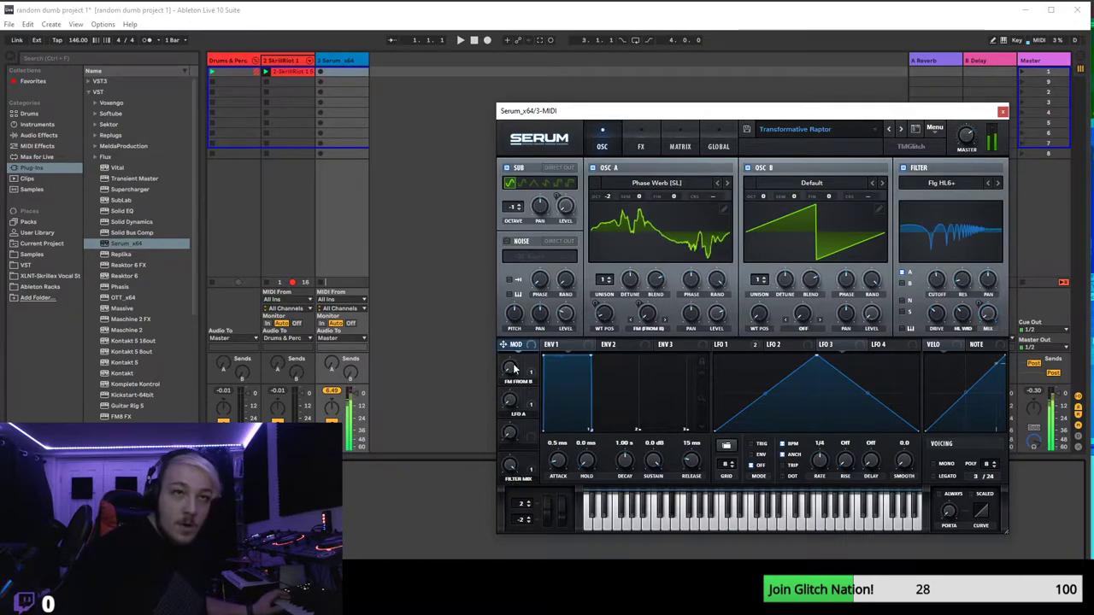
- Sweep the FM From B macro up and down repeatedly while playing notes to audition its range
{"action": "left_click_drag", "start_coordinate": [513, 367], "coordinate": [519, 318]}
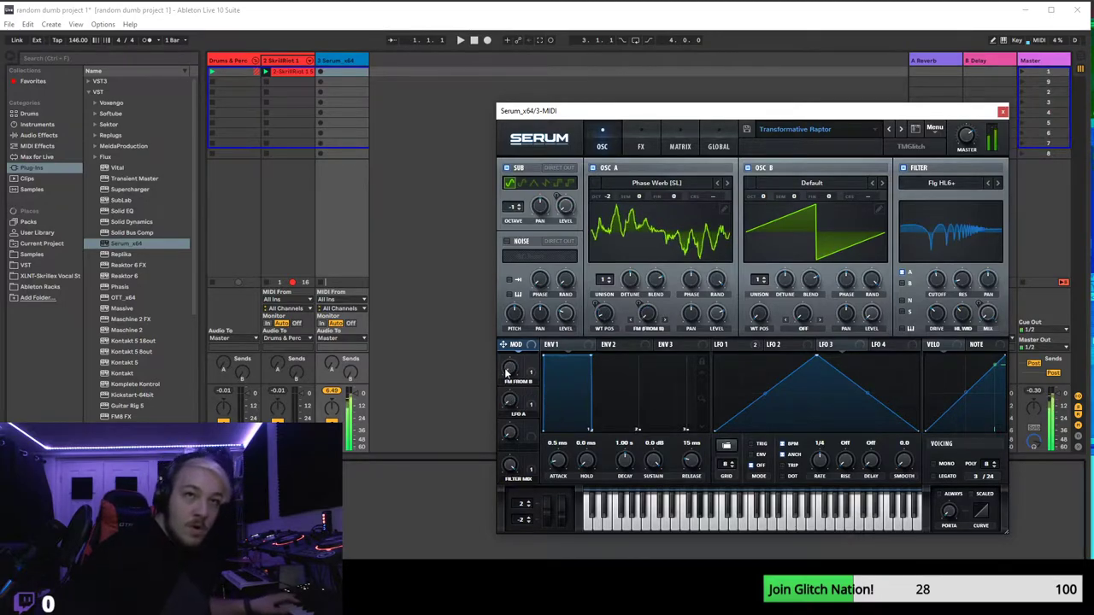
{"action": "left_click_drag", "start_coordinate": [506, 371], "coordinate": [521, 342]}
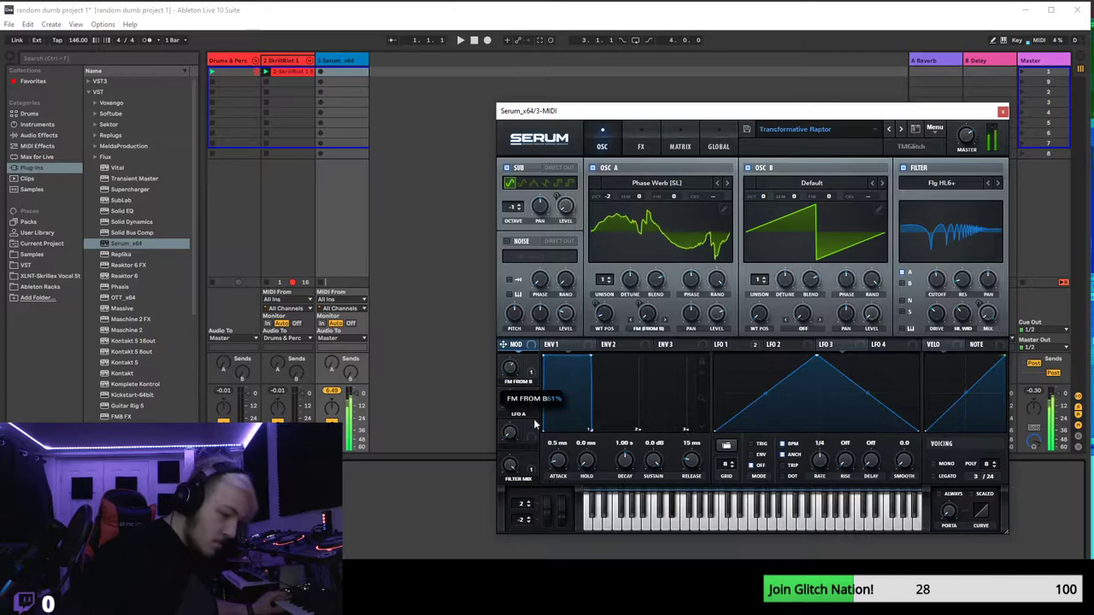
{"action": "left_click_drag", "start_coordinate": [542, 403], "coordinate": [493, 496]}
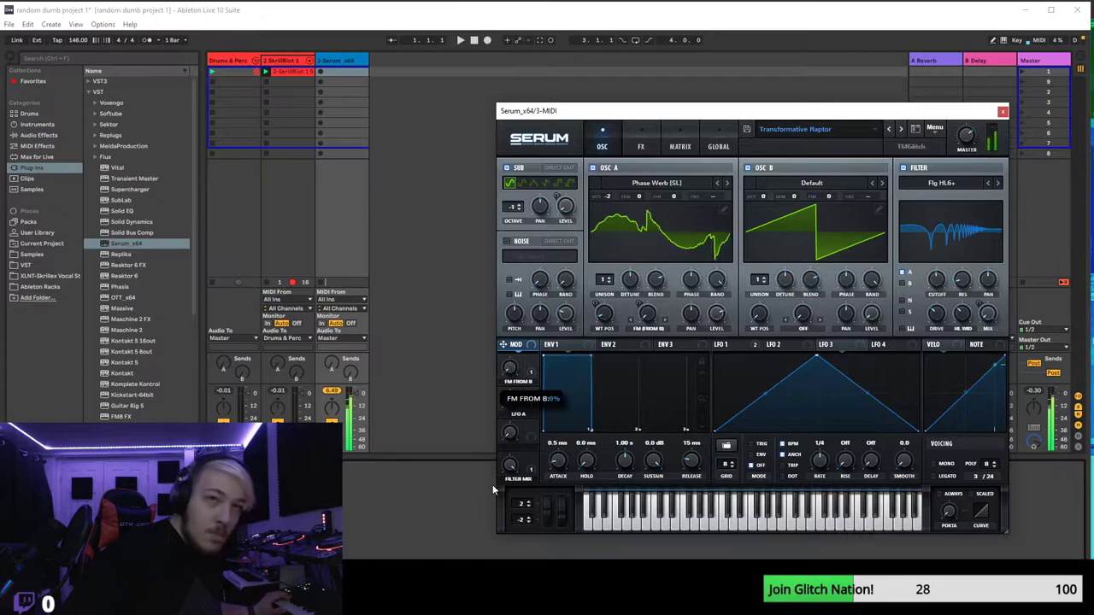
{"action": "left_click_drag", "start_coordinate": [489, 448], "coordinate": [455, 383]}
{"action": "left_click_drag", "start_coordinate": [473, 312], "coordinate": [483, 412]}
{"action": "left_click_drag", "start_coordinate": [523, 341], "coordinate": [525, 373]}
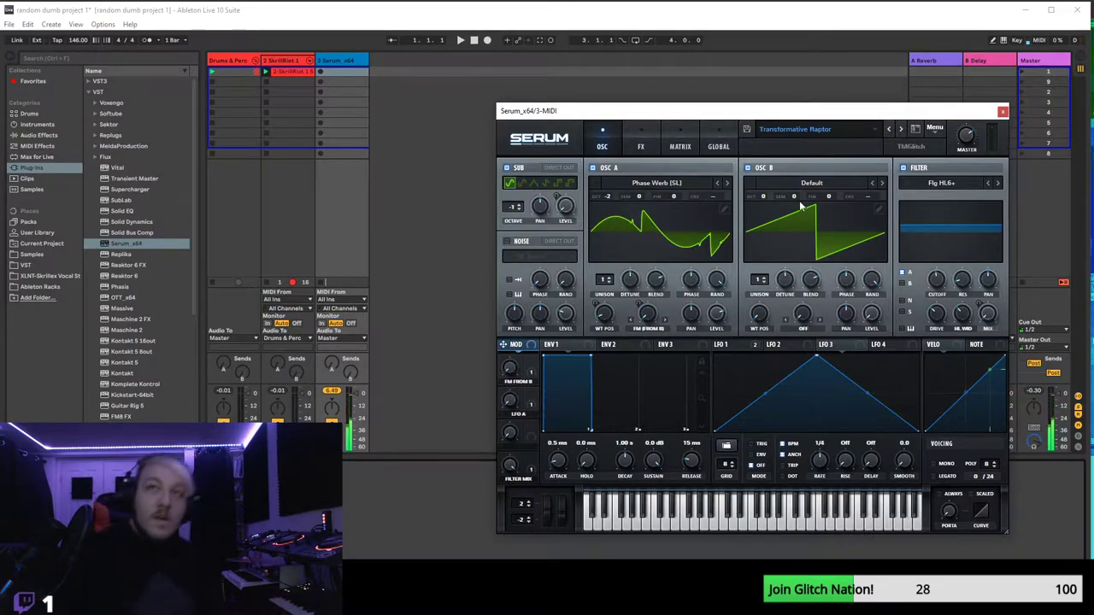
- Enable the Compressor effect, then return to the oscillators and audition the sound with the FM From B macro
{"action": "left_click", "coordinate": [640, 146]}
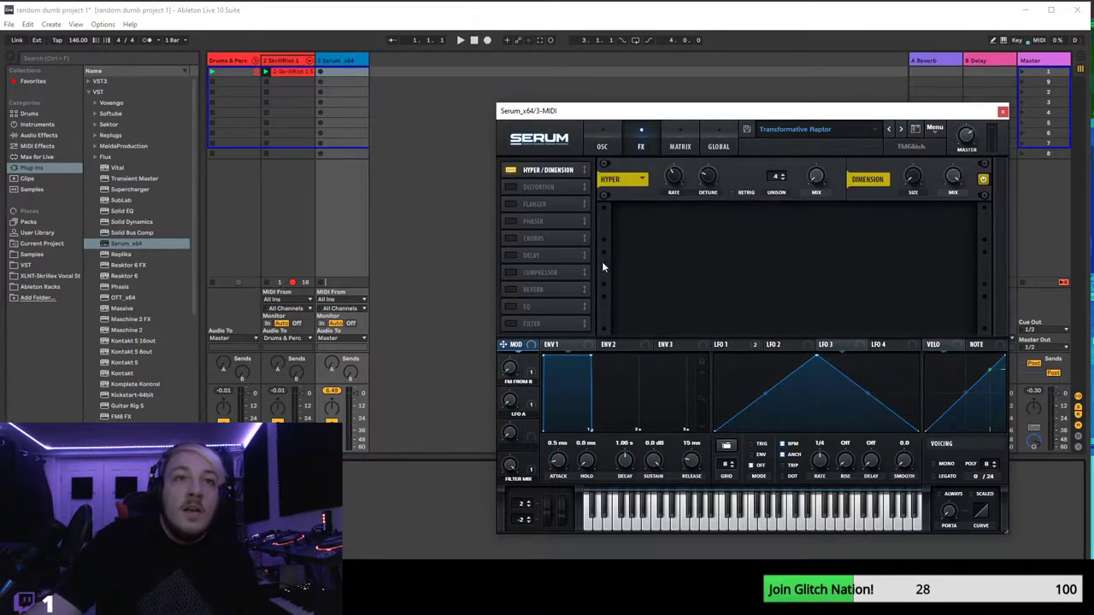
{"action": "left_click", "coordinate": [514, 273]}
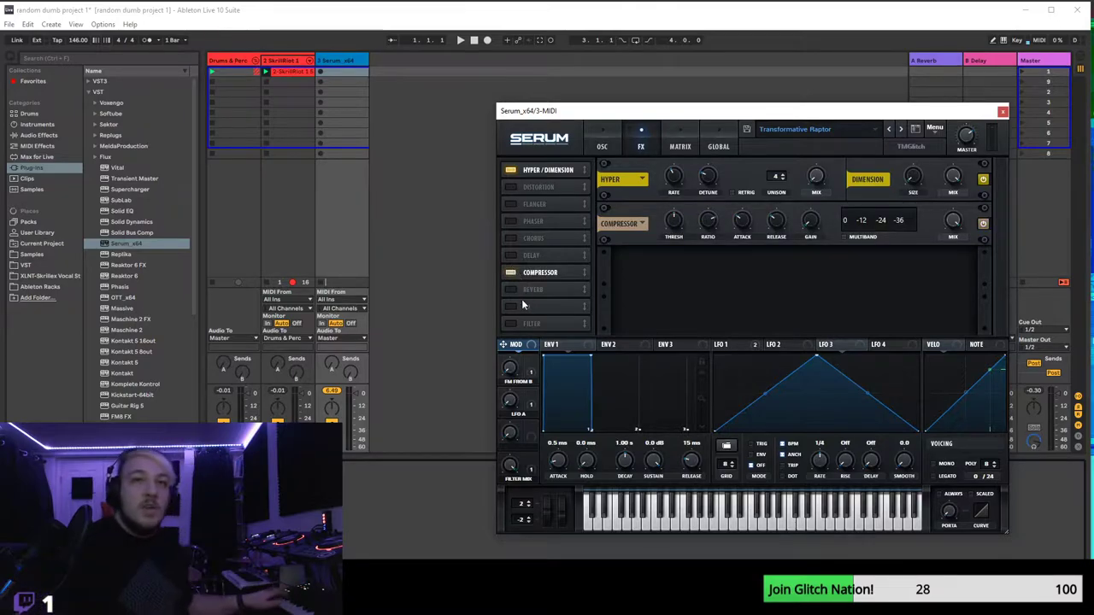
{"action": "left_click", "coordinate": [601, 146]}
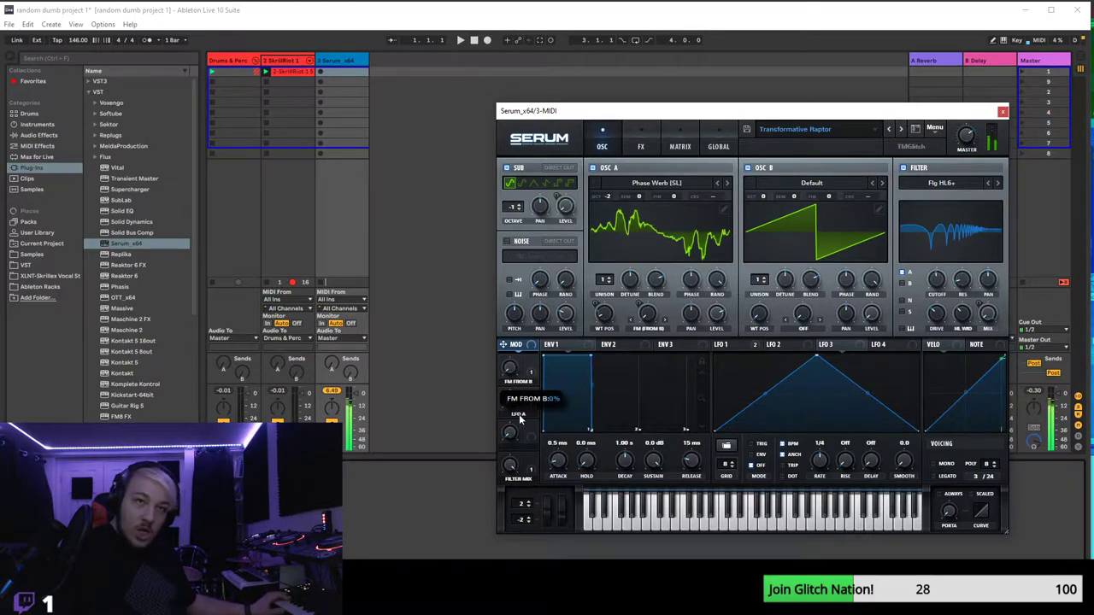
{"action": "left_click", "coordinate": [937, 137]}
{"action": "left_click", "coordinate": [780, 166]}
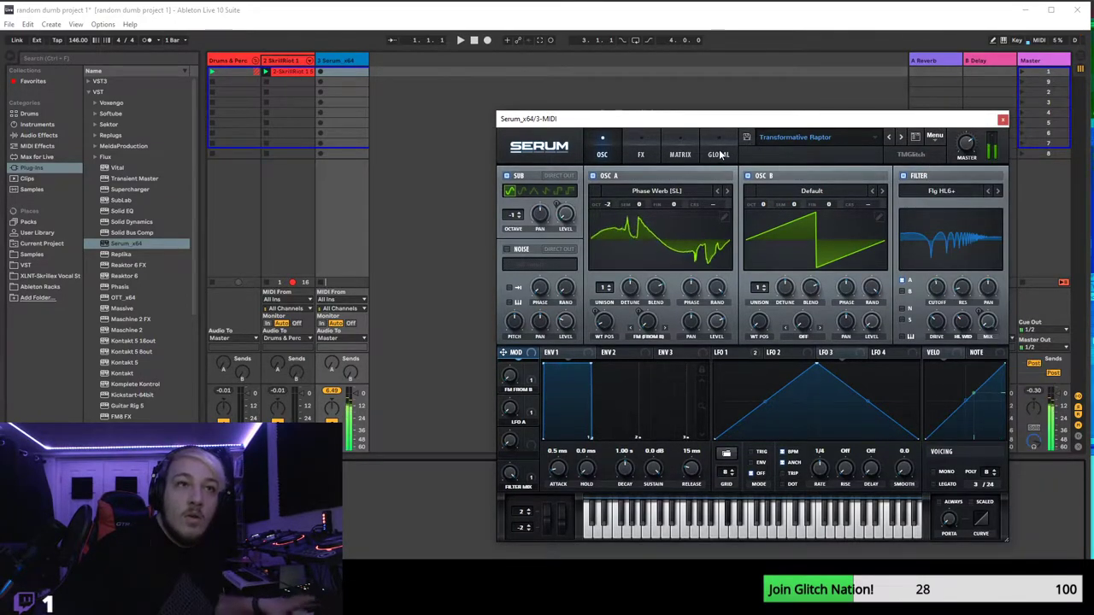
- Save the compressed version in the Bass folder as Transformative Raptor 1 w_compression
{"action": "left_click", "coordinate": [747, 136]}
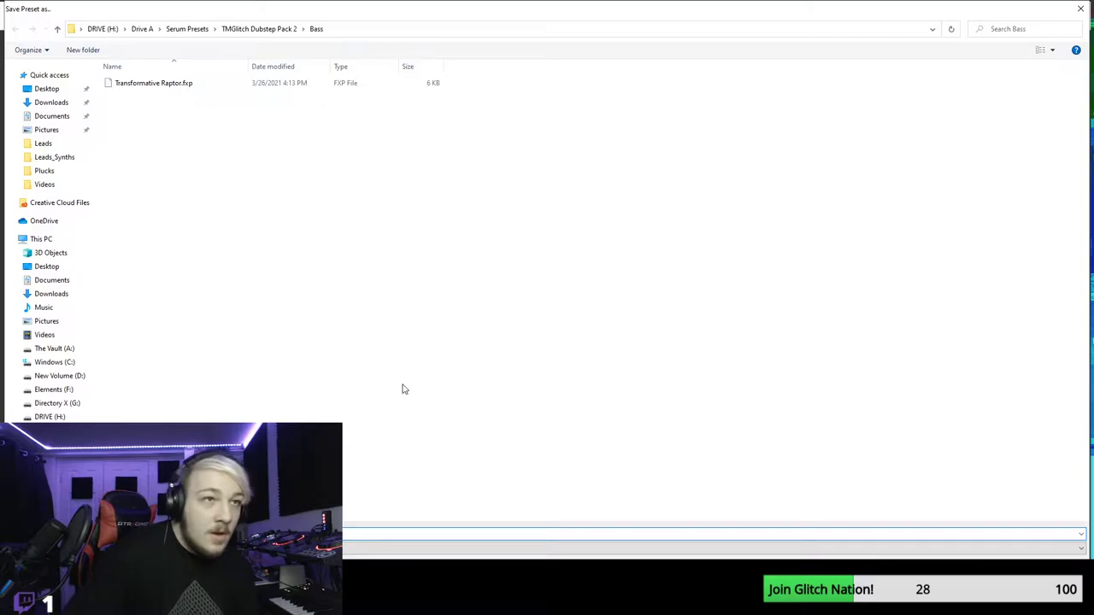
{"action": "key", "text": "Return"}
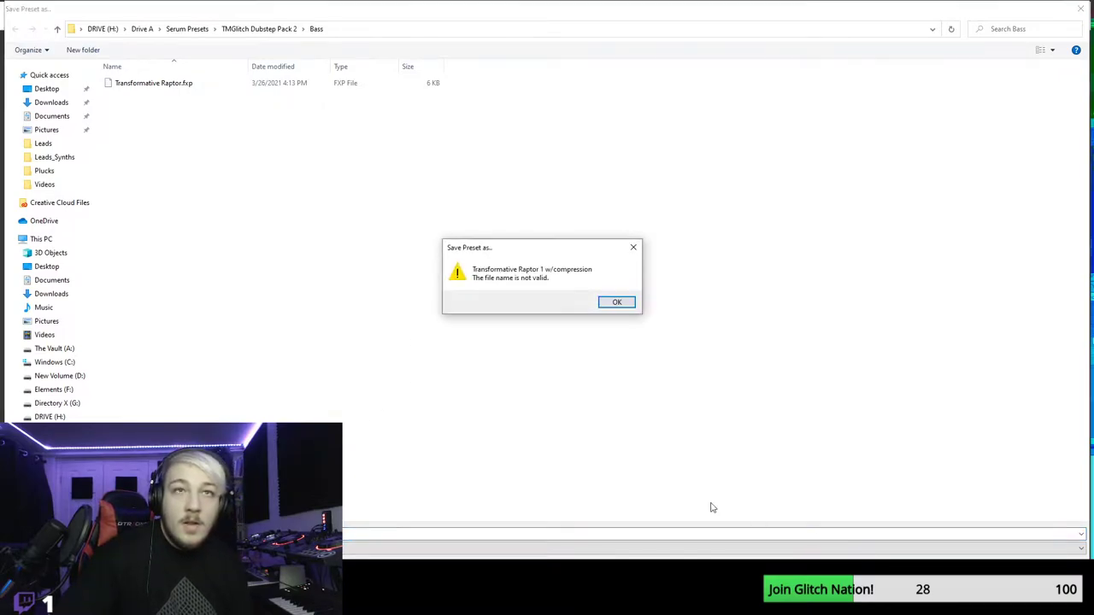
{"action": "left_click", "coordinate": [617, 304]}
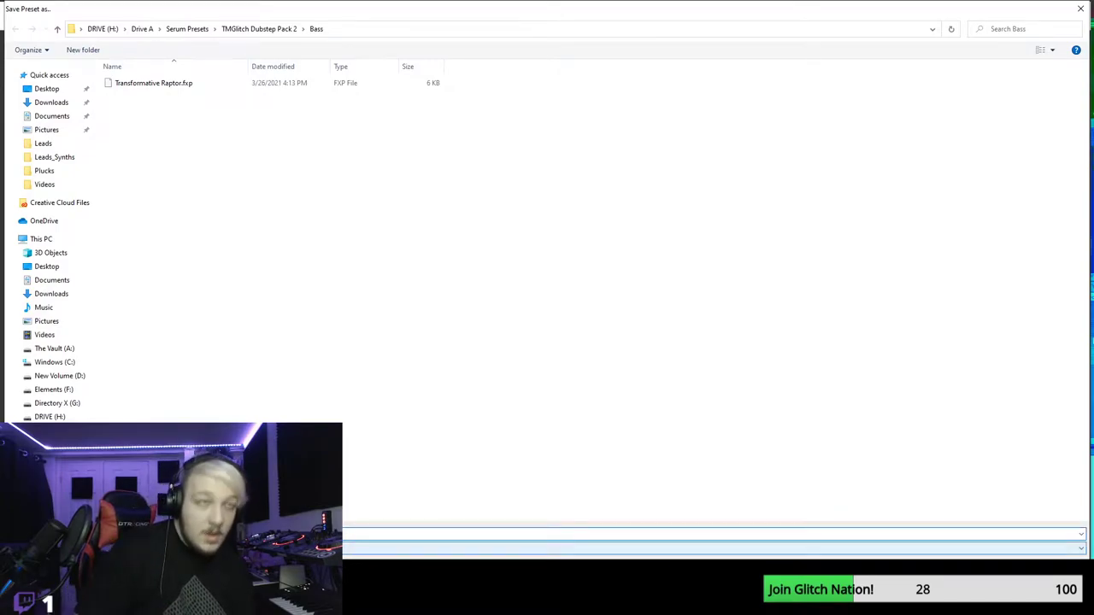
{"action": "key", "text": "Return"}
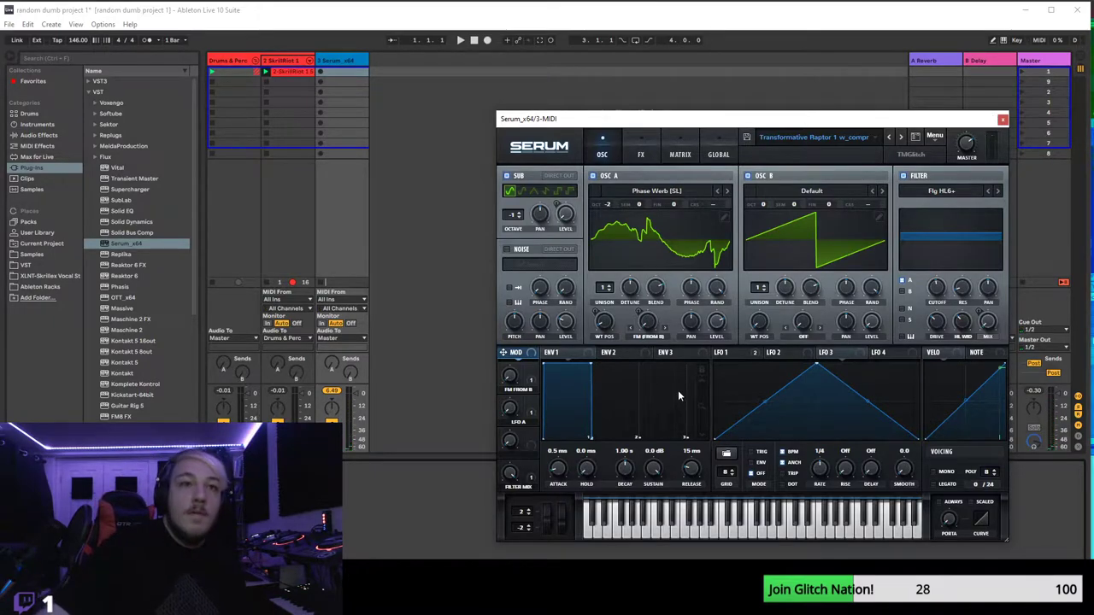
- Move the Compressor directly after Hyper/Dimension and assign Macro 3 to its Mix, with the base Mix at 0 and full modulation depth
{"action": "left_click", "coordinate": [641, 152]}
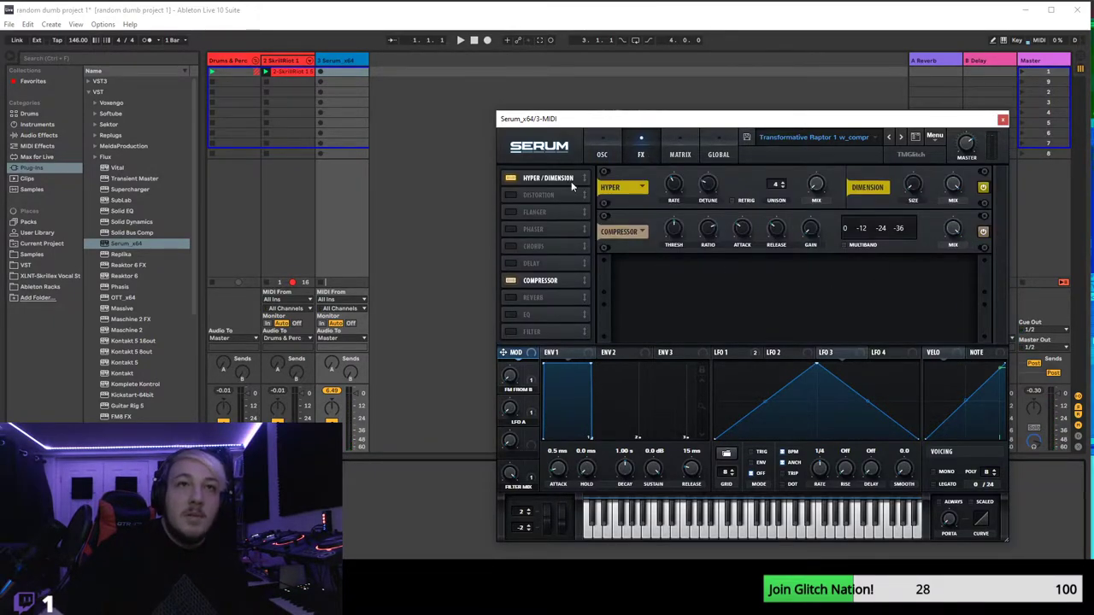
{"action": "left_click_drag", "start_coordinate": [556, 282], "coordinate": [563, 181]}
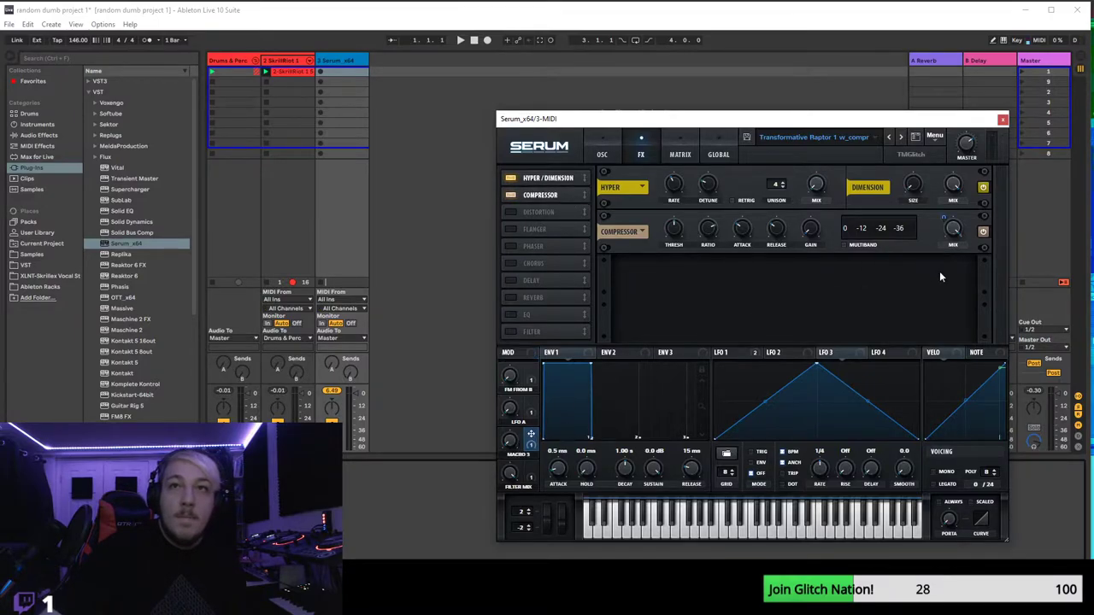
{"action": "left_click_drag", "start_coordinate": [952, 240], "coordinate": [943, 283]}
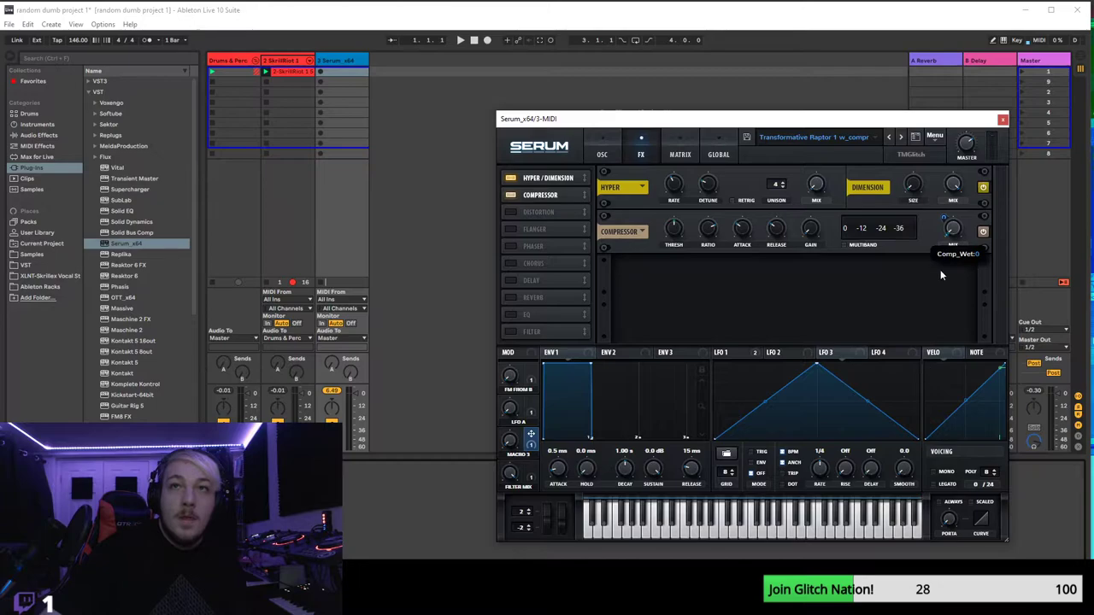
{"action": "double_click", "coordinate": [945, 219]}
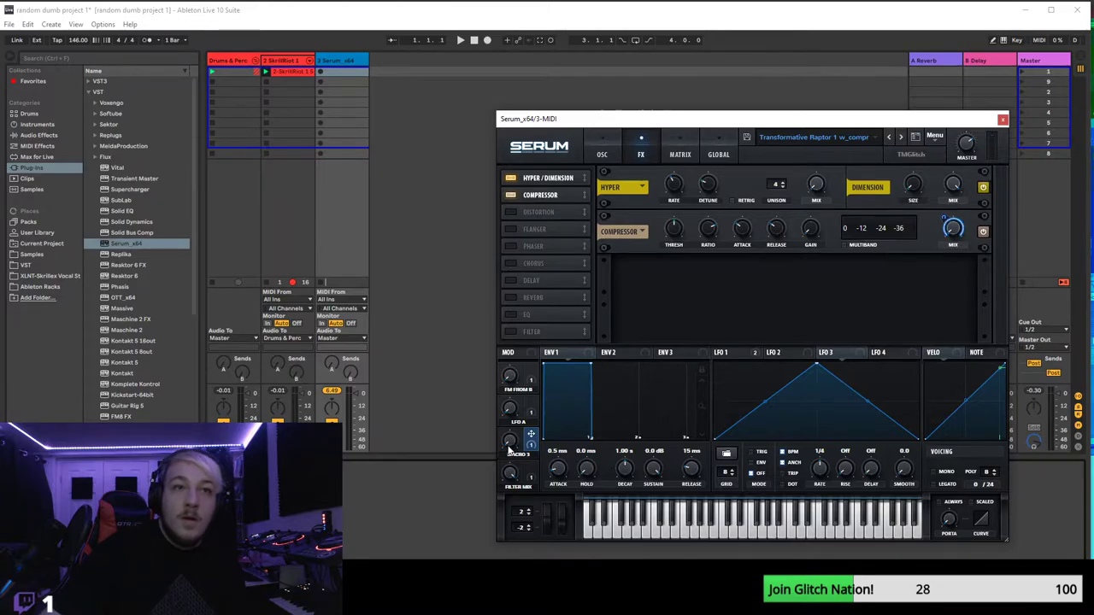
{"action": "mouse_move", "coordinate": [512, 441]}
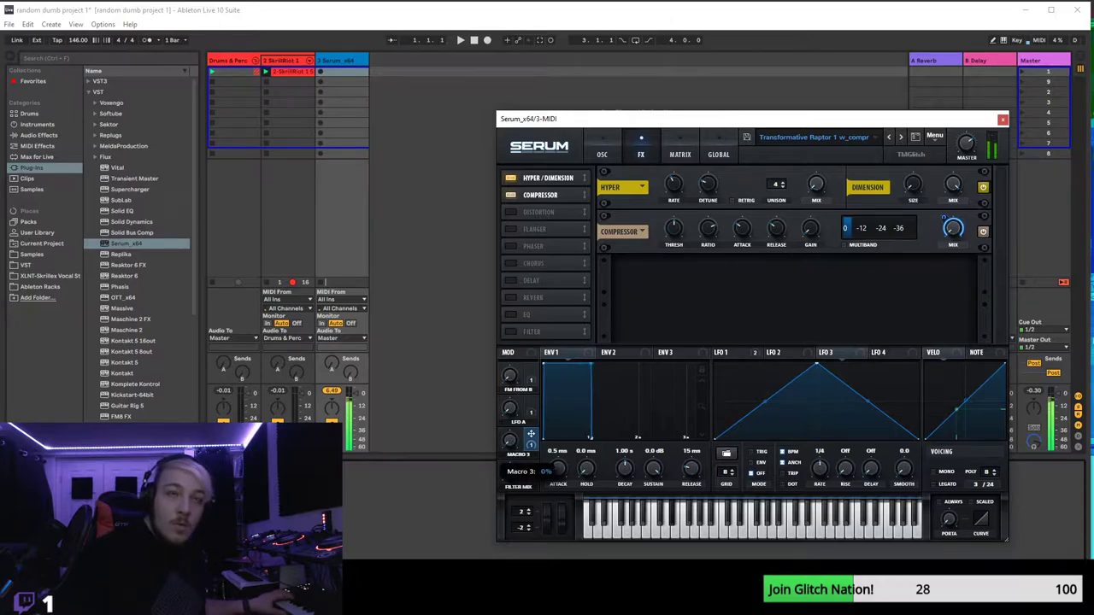
- Rename Macro 3 to Comp Mix and save the preset again in the pack's Bass folder
{"action": "double_click", "coordinate": [518, 456]}
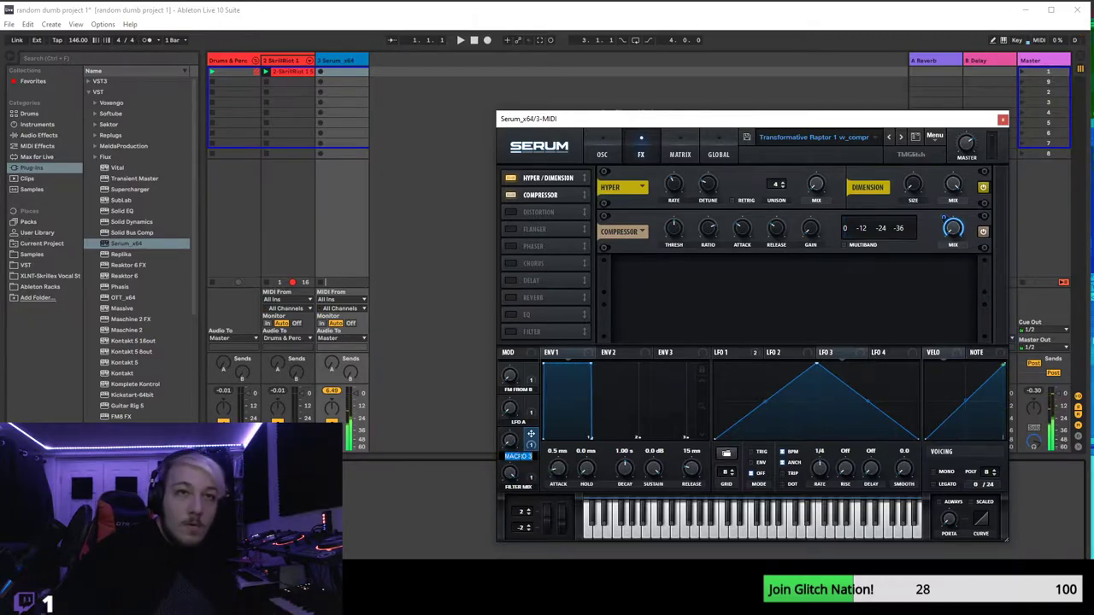
{"action": "key", "text": "BackSpace"}
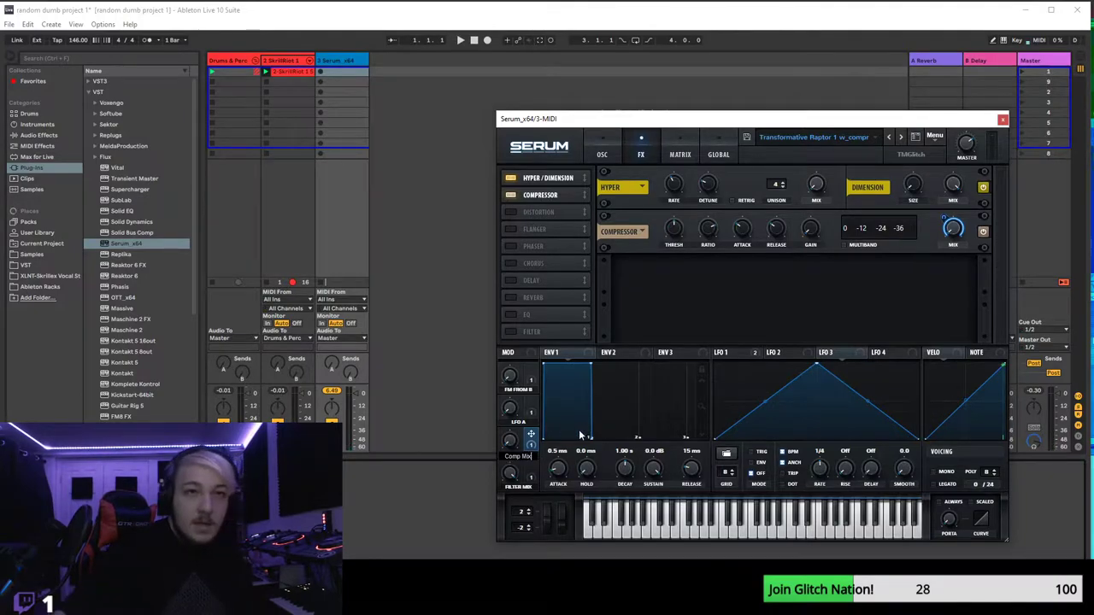
{"action": "type", "text": "Comp Mix"}
{"action": "key", "text": "Return"}
{"action": "left_click", "coordinate": [751, 137]}
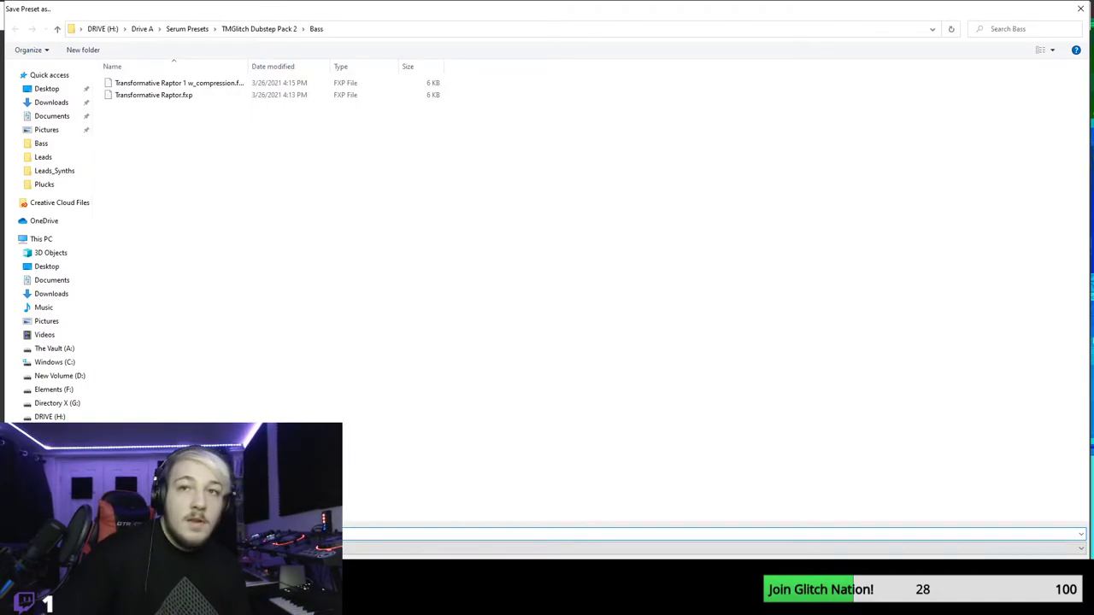
{"action": "key", "text": "Return"}
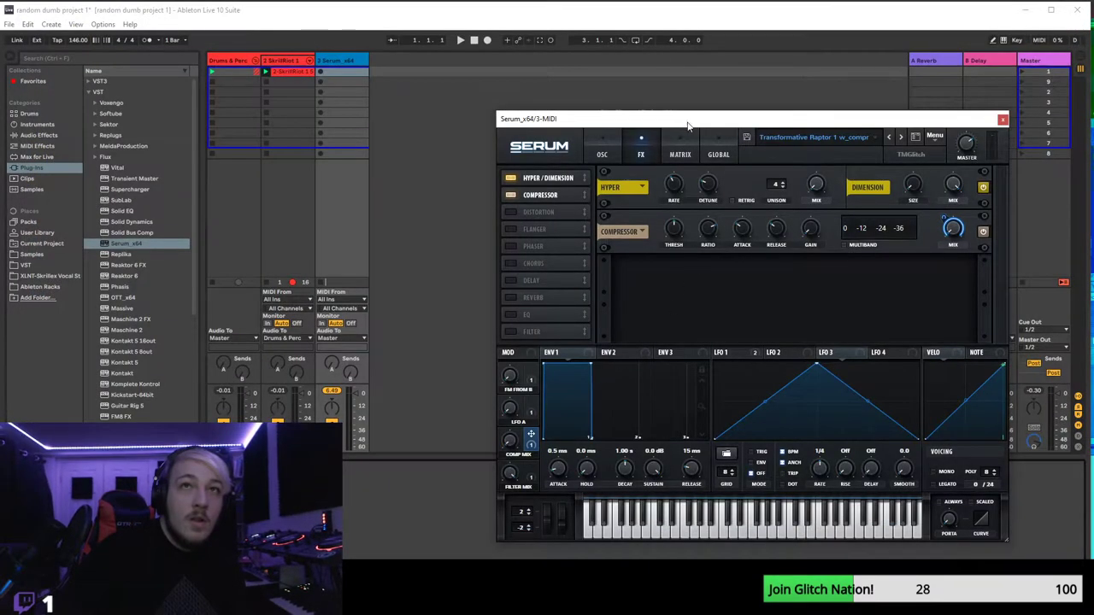
- Return to the oscillators and sweep the FM From B macro to audition the compressed preset
{"action": "left_click", "coordinate": [609, 149]}
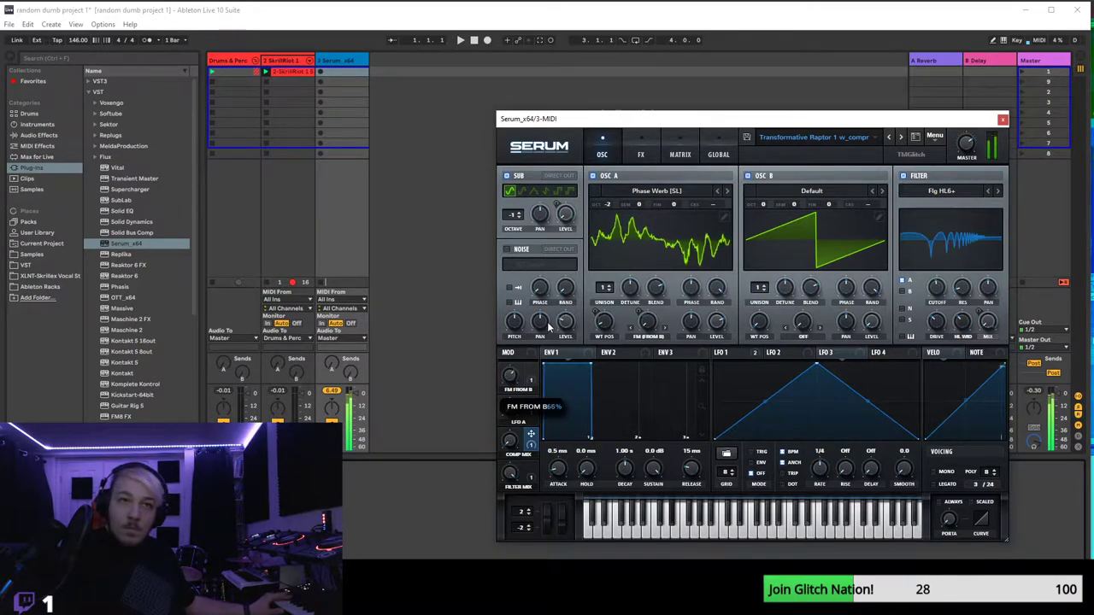
{"action": "left_click_drag", "start_coordinate": [535, 399], "coordinate": [550, 335]}
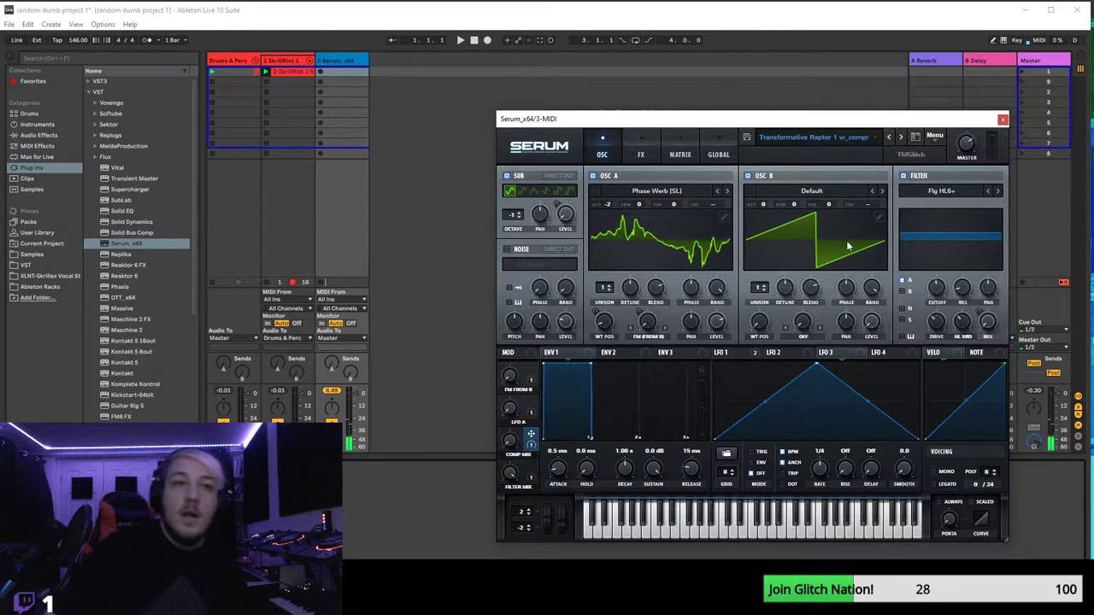
- Initialize a new preset and load the digital wavetable FFT_Animal 1 into oscillator A
{"action": "left_click", "coordinate": [930, 142]}
{"action": "left_click", "coordinate": [951, 208]}
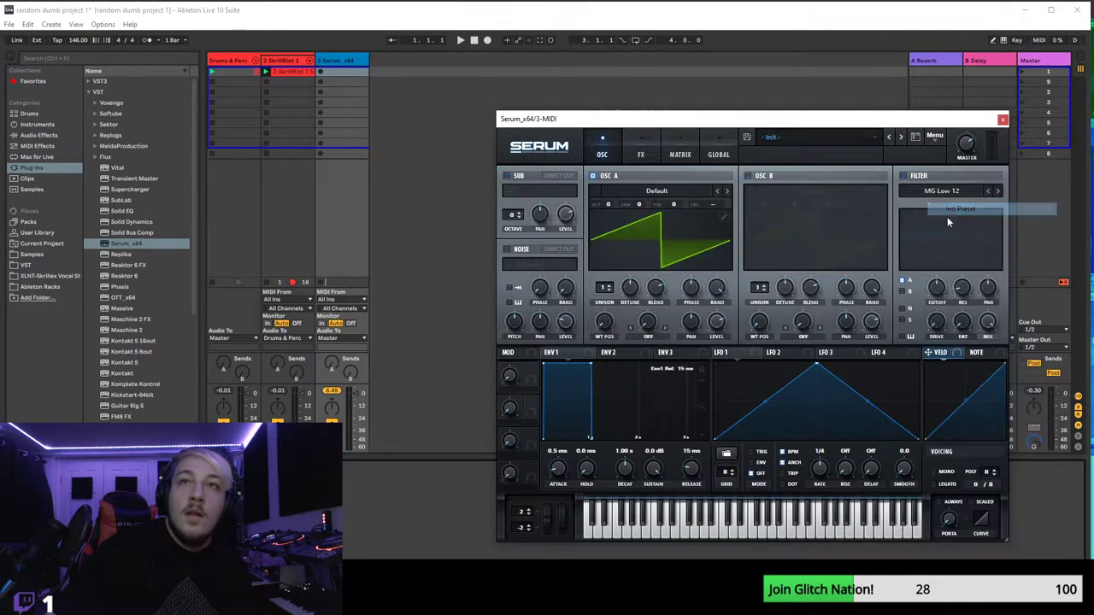
{"action": "left_click", "coordinate": [635, 192]}
{"action": "mouse_move", "coordinate": [638, 230]}
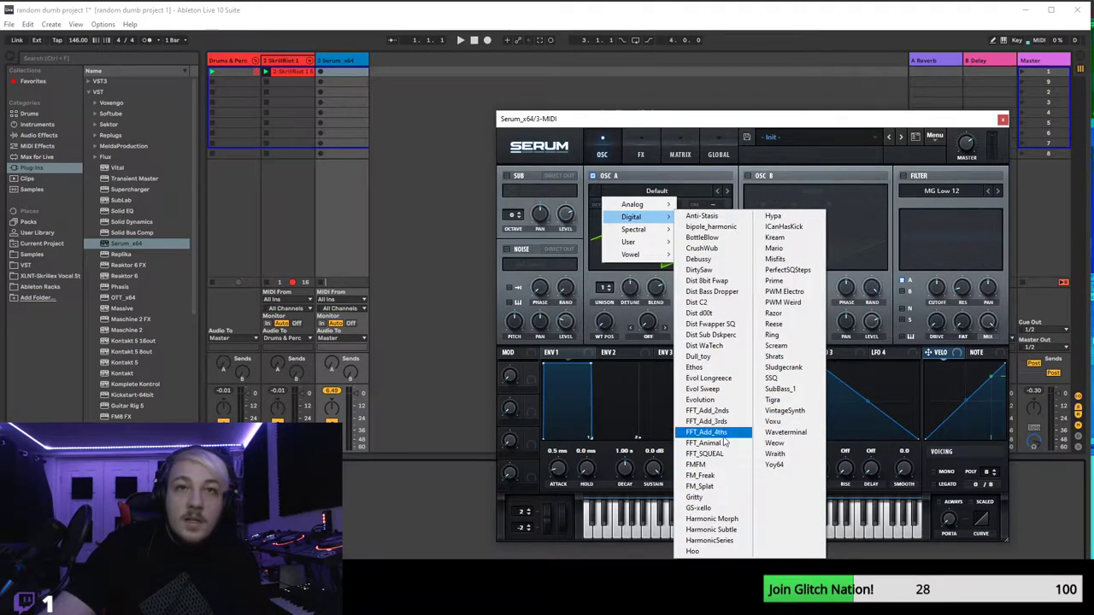
{"action": "left_click", "coordinate": [706, 443]}
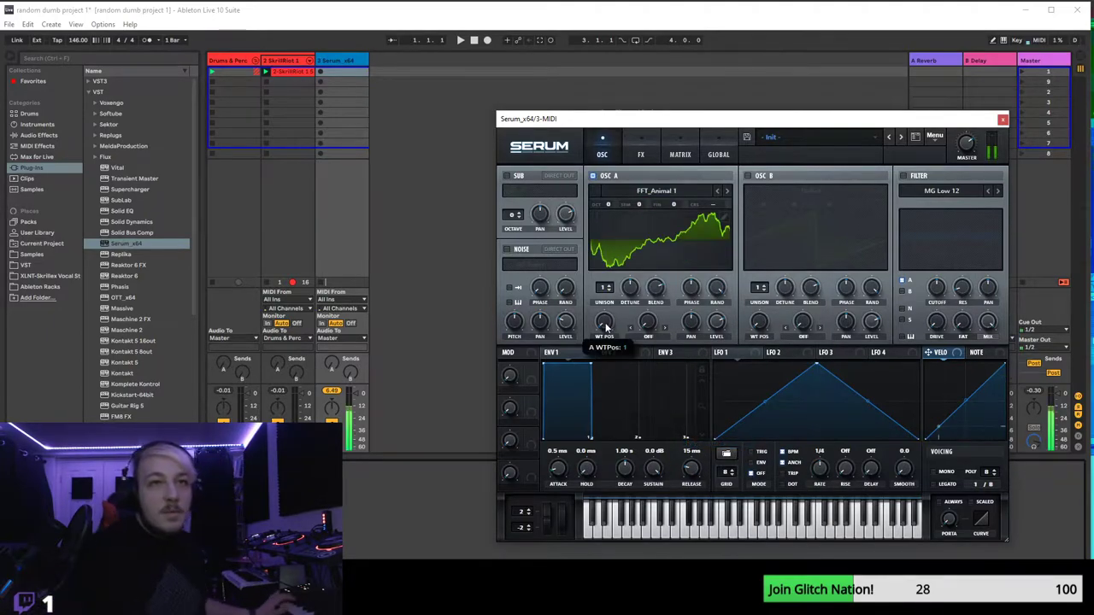
- Assign LFO 1 to oscillator A's wavetable position and set the oscillator's octave to -2
{"action": "left_click_drag", "start_coordinate": [617, 276], "coordinate": [573, 515]}
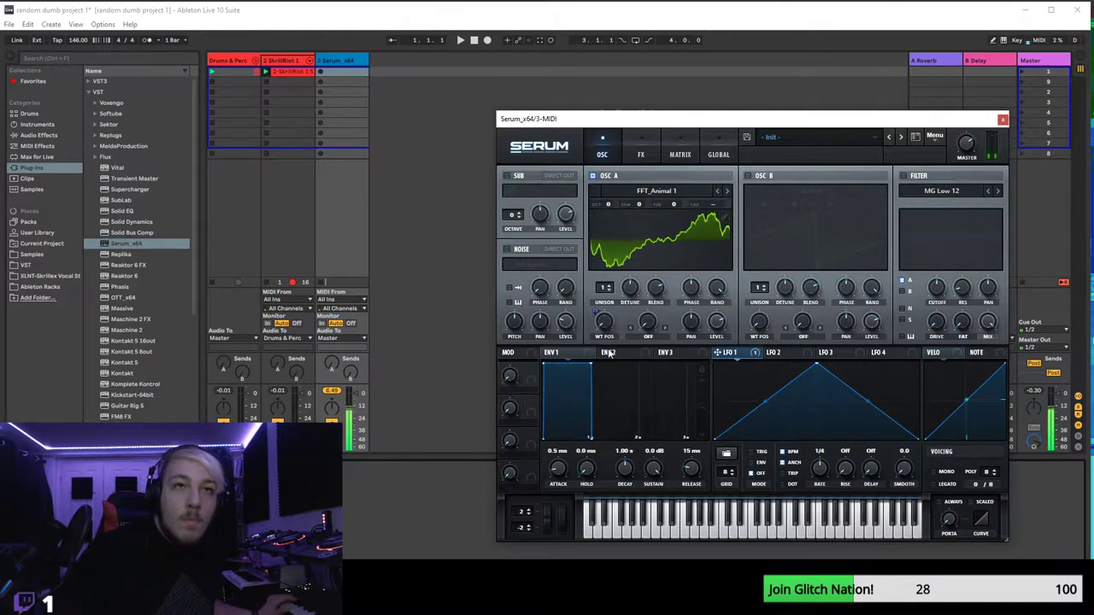
{"action": "left_click_drag", "start_coordinate": [601, 327], "coordinate": [596, 315]}
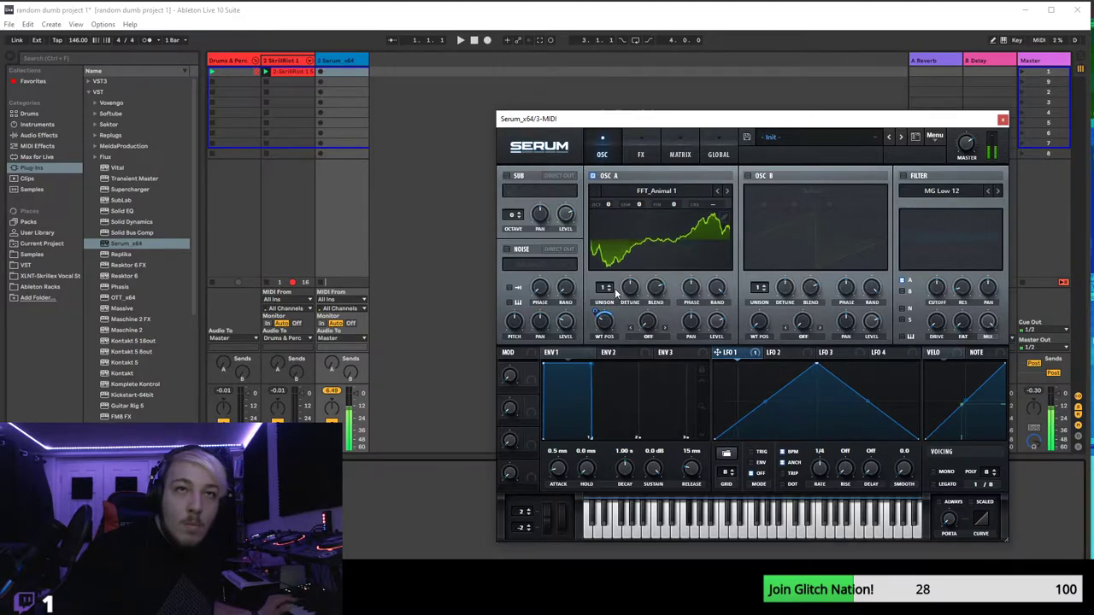
{"action": "left_click_drag", "start_coordinate": [609, 207], "coordinate": [612, 246]}
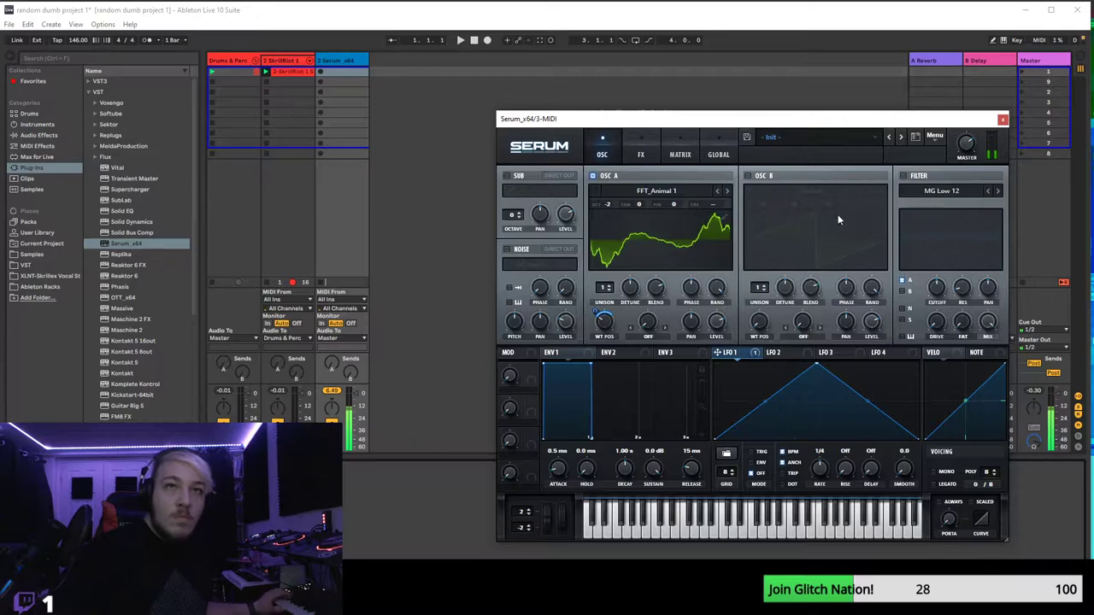
- Enable oscillator B at +1 octave and set oscillator A's warp mode to FM (from B), raising the FM amount
{"action": "left_click", "coordinate": [748, 175]}
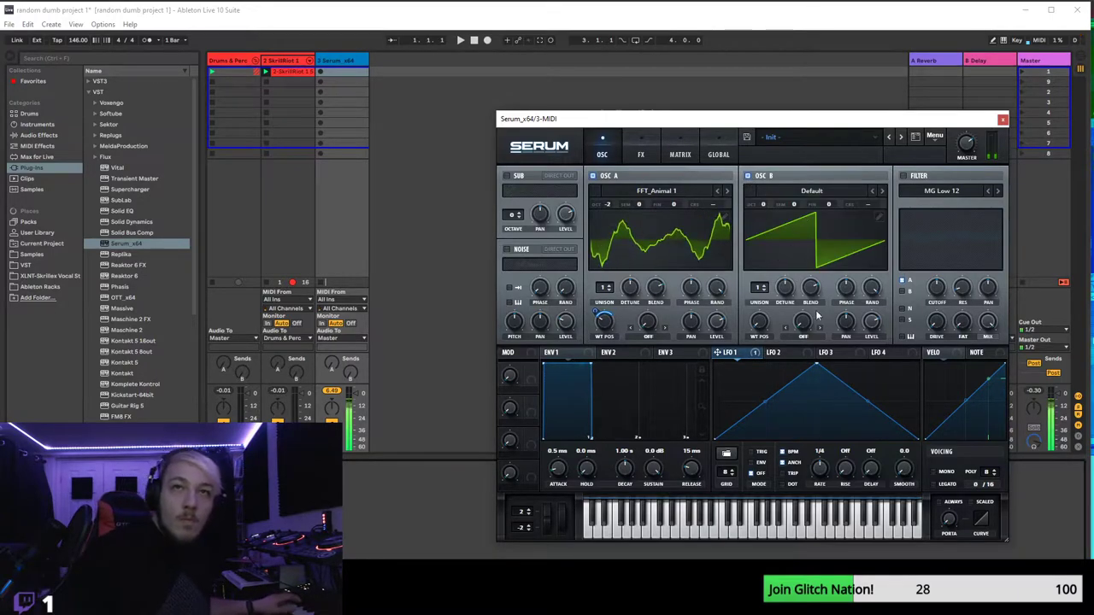
{"action": "left_click", "coordinate": [648, 337]}
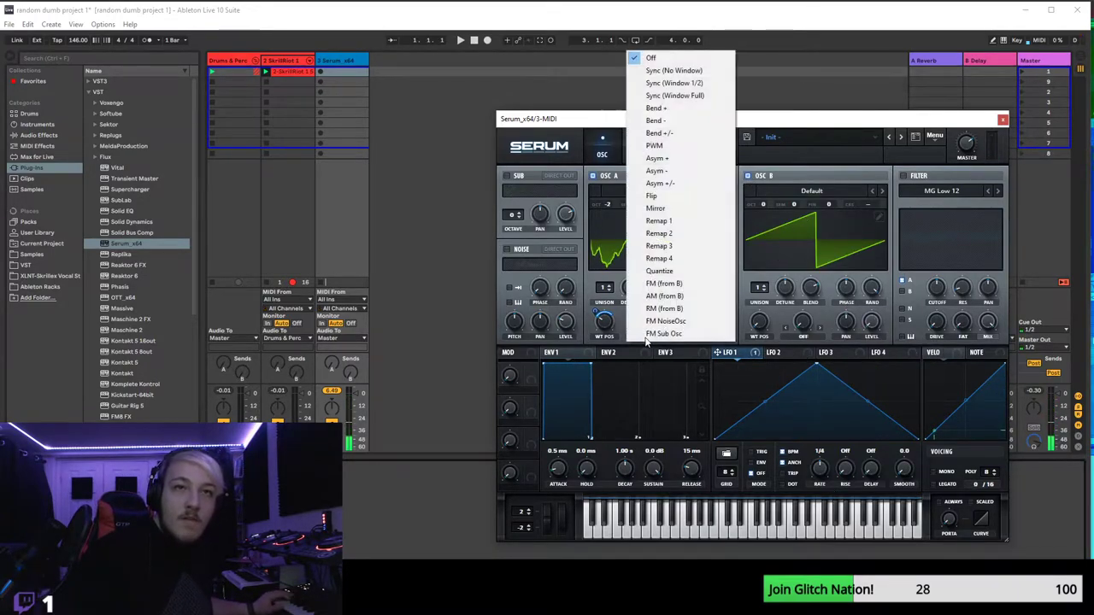
{"action": "left_click", "coordinate": [667, 283]}
{"action": "left_click_drag", "start_coordinate": [648, 325], "coordinate": [676, 284]}
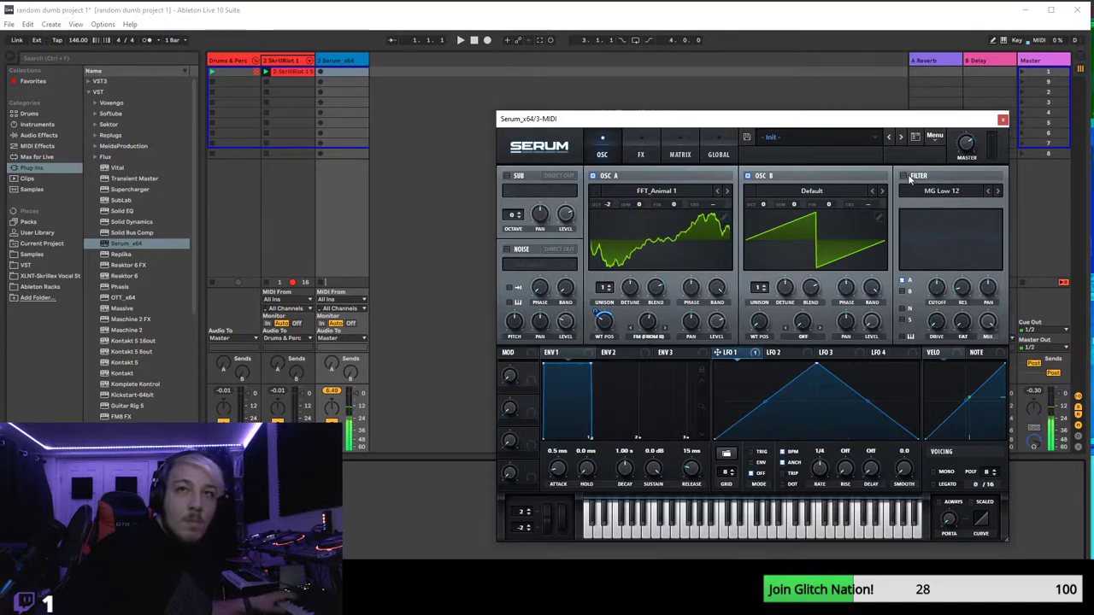
{"action": "mouse_move", "coordinate": [767, 210]}
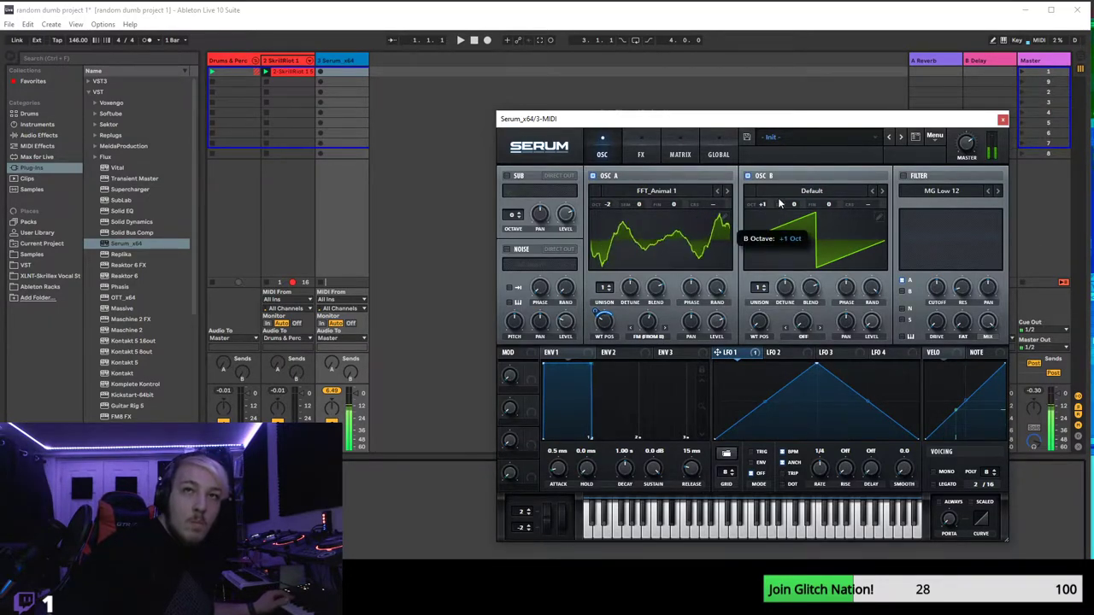
{"action": "left_click_drag", "start_coordinate": [778, 215], "coordinate": [774, 206]}
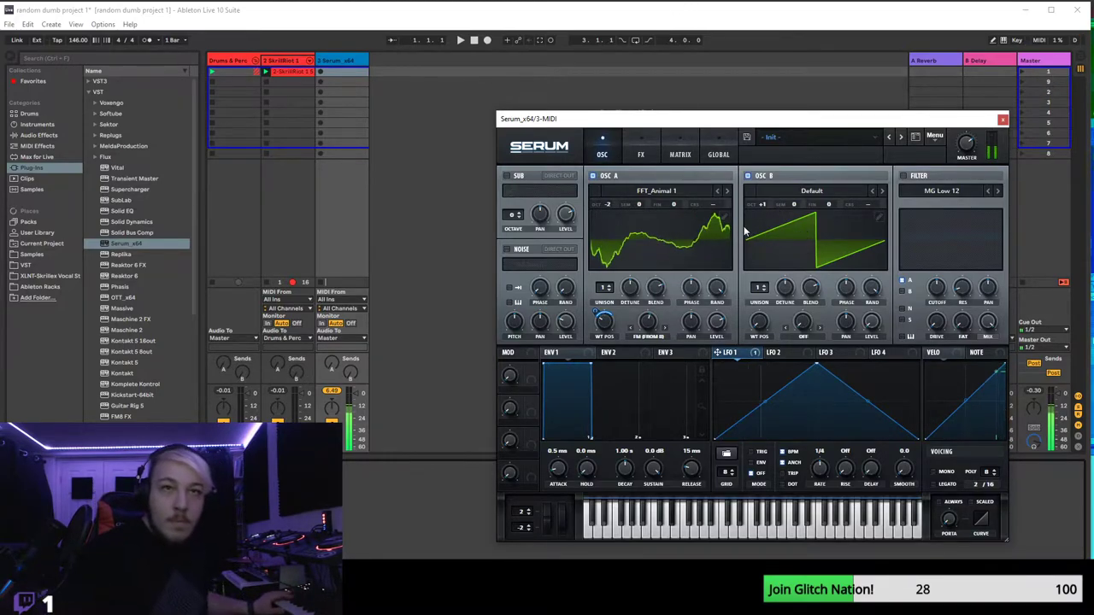
- Reshape LFO 1 into a sharp early peak with a steep curved decay and set its mode to Trig
{"action": "left_click_drag", "start_coordinate": [817, 366], "coordinate": [918, 366]}
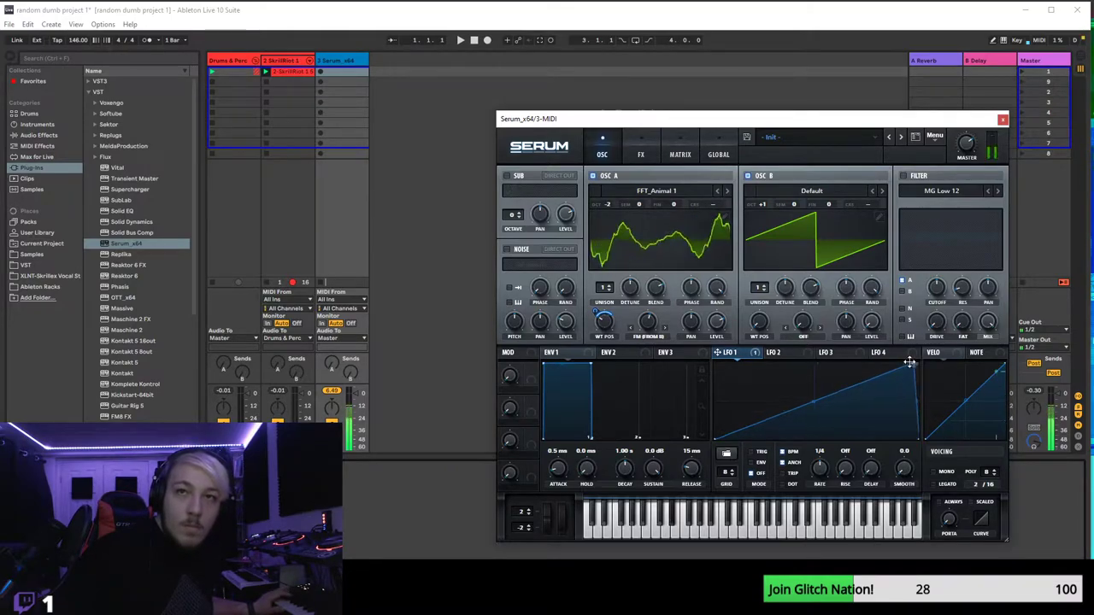
{"action": "left_click_drag", "start_coordinate": [914, 363], "coordinate": [714, 363]}
{"action": "left_click_drag", "start_coordinate": [826, 408], "coordinate": [806, 436]}
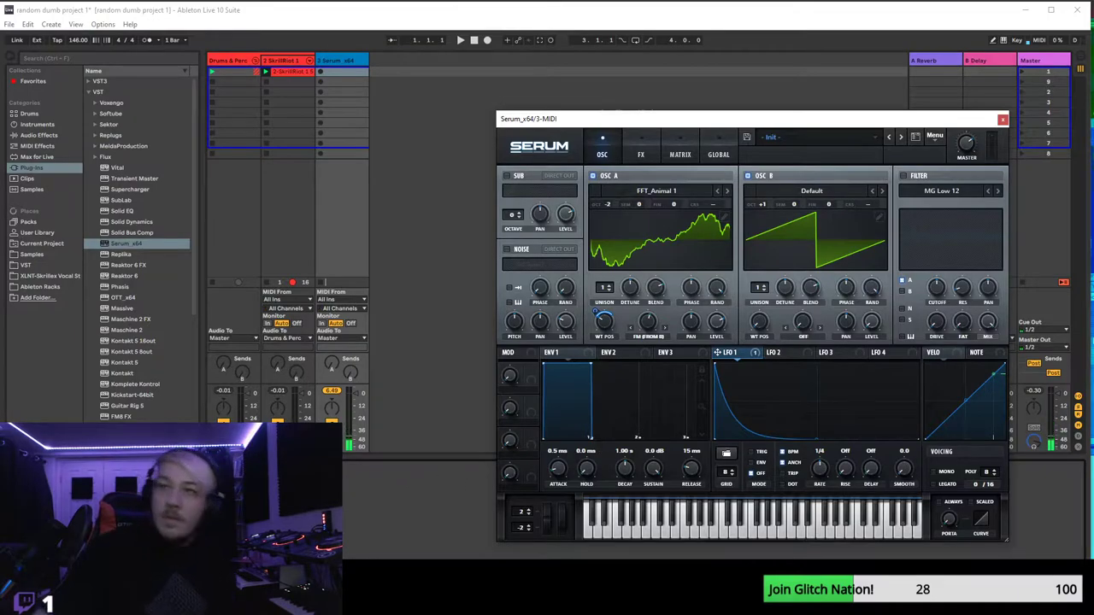
{"action": "left_click_drag", "start_coordinate": [739, 359], "coordinate": [751, 365]}
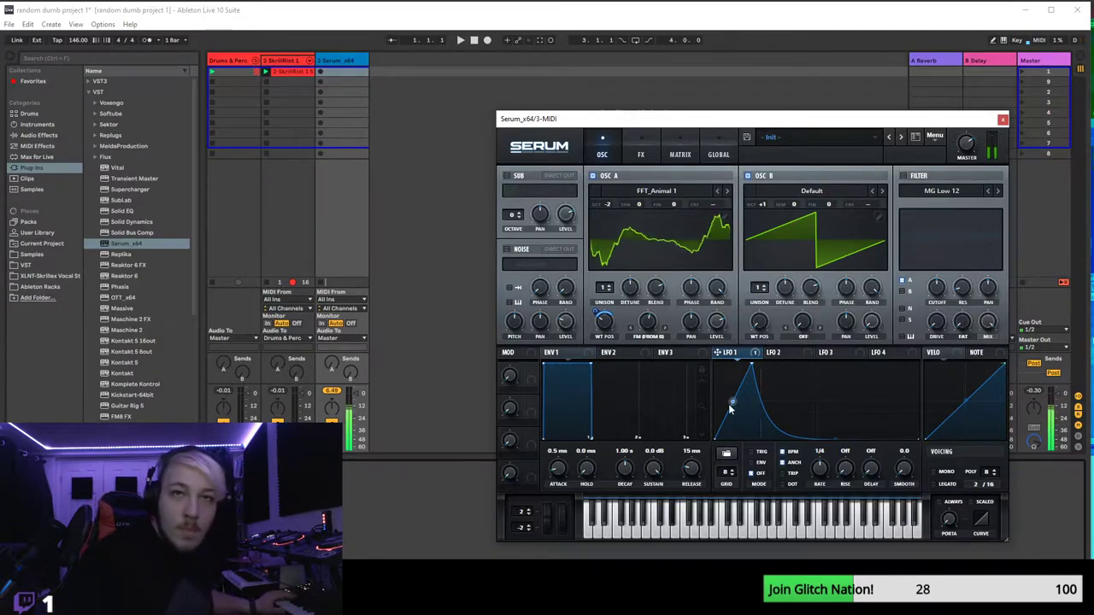
{"action": "left_click_drag", "start_coordinate": [751, 373], "coordinate": [721, 352]}
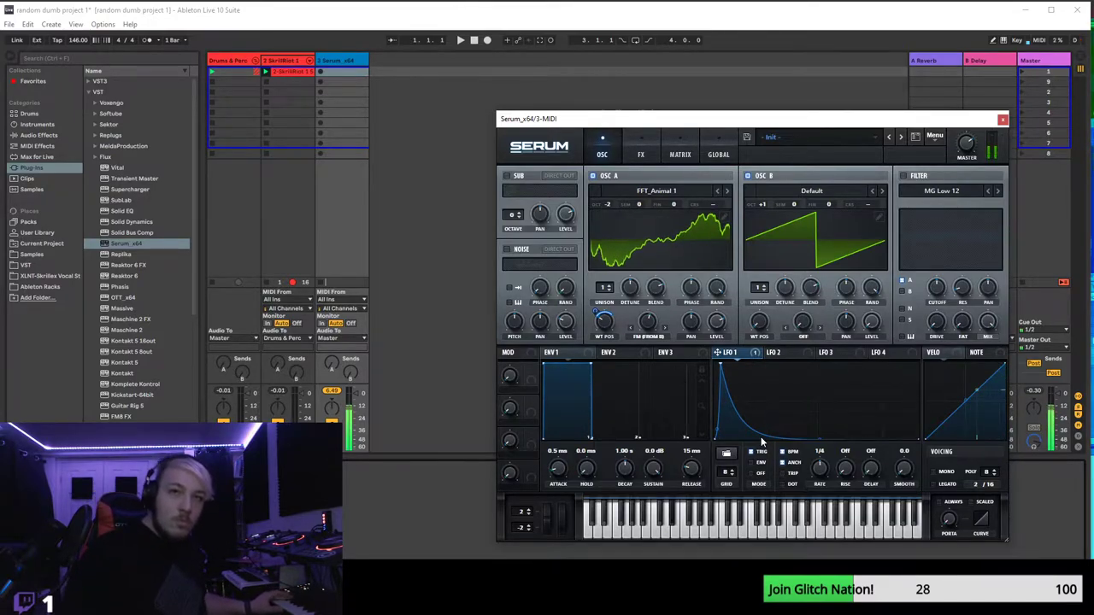
- Enable the Hyper/Dimension and Distortion effects and set the distortion type to Downsample
{"action": "left_click", "coordinate": [637, 156]}
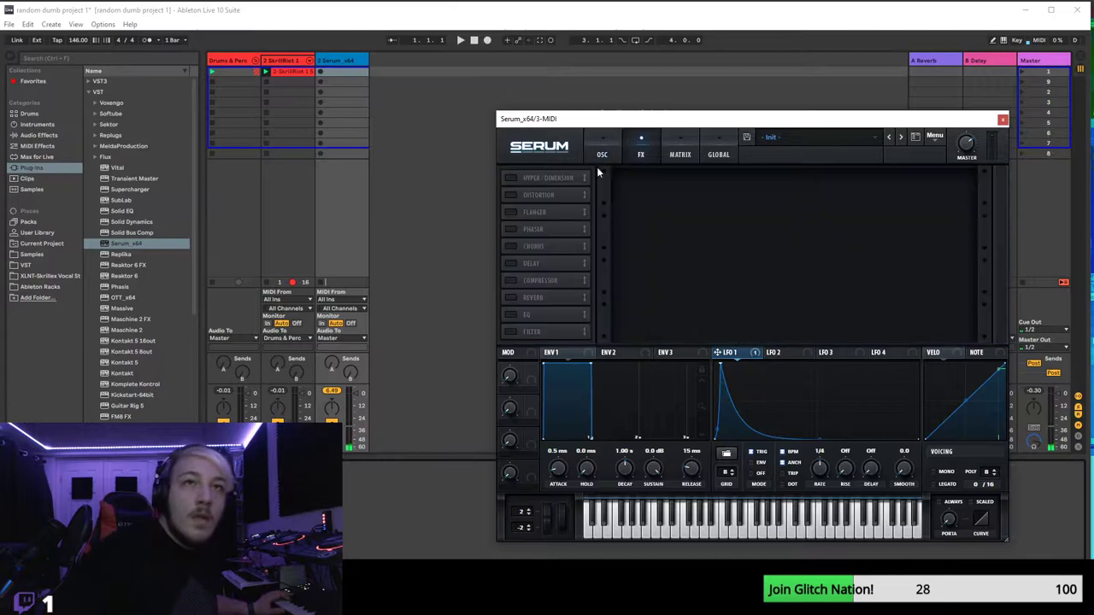
{"action": "left_click", "coordinate": [508, 178]}
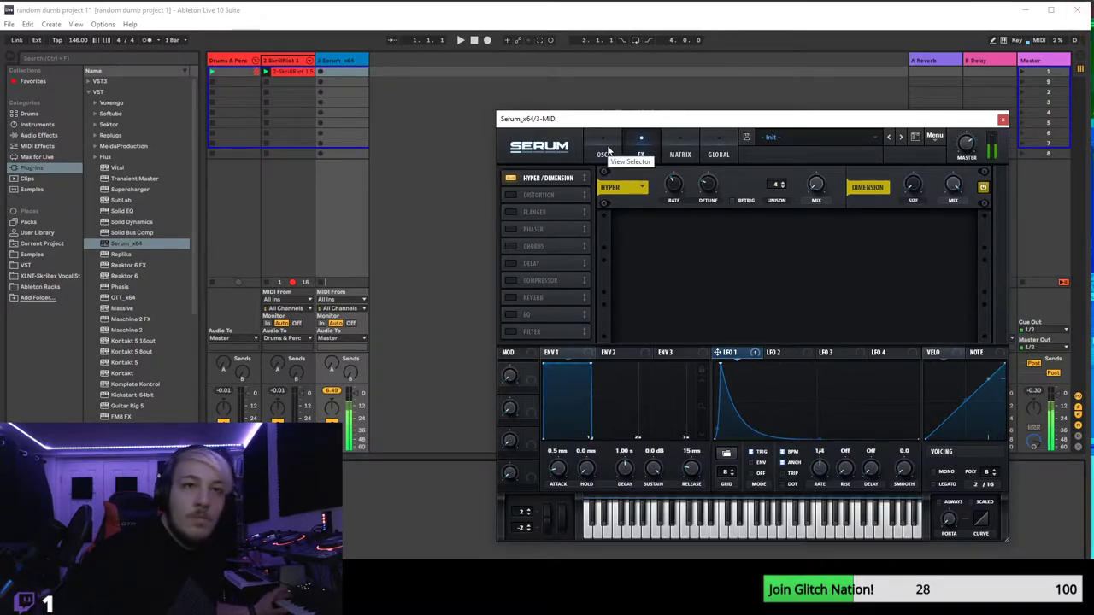
{"action": "left_click", "coordinate": [510, 195]}
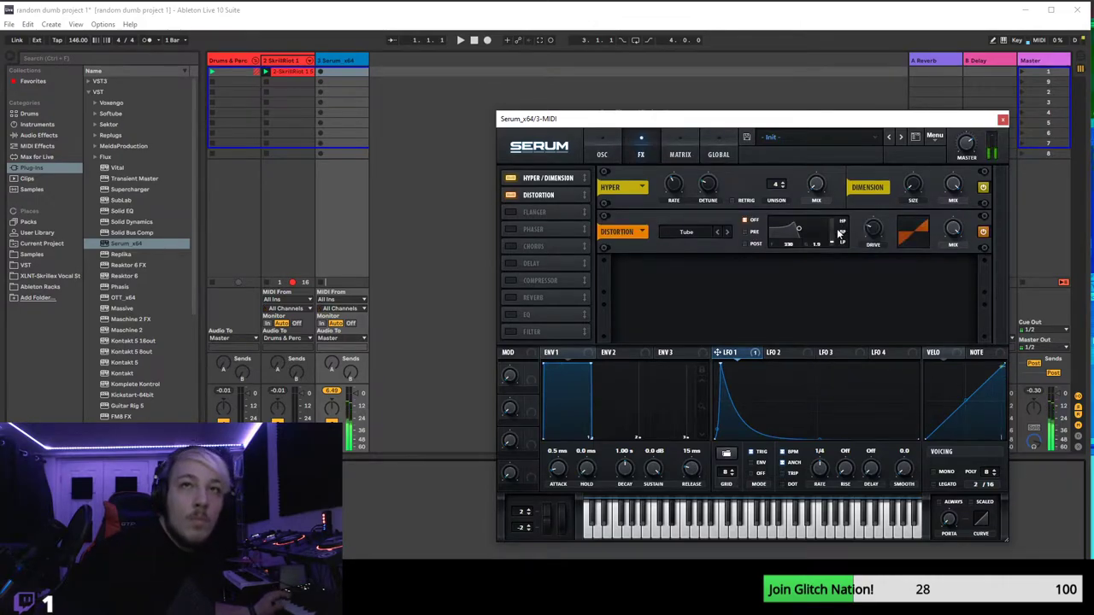
{"action": "left_click", "coordinate": [728, 233]}
{"action": "left_click", "coordinate": [728, 233]}
{"action": "left_click", "coordinate": [728, 232]}
{"action": "left_click", "coordinate": [728, 233]}
{"action": "left_click", "coordinate": [728, 233]}
{"action": "left_click", "coordinate": [728, 232]}
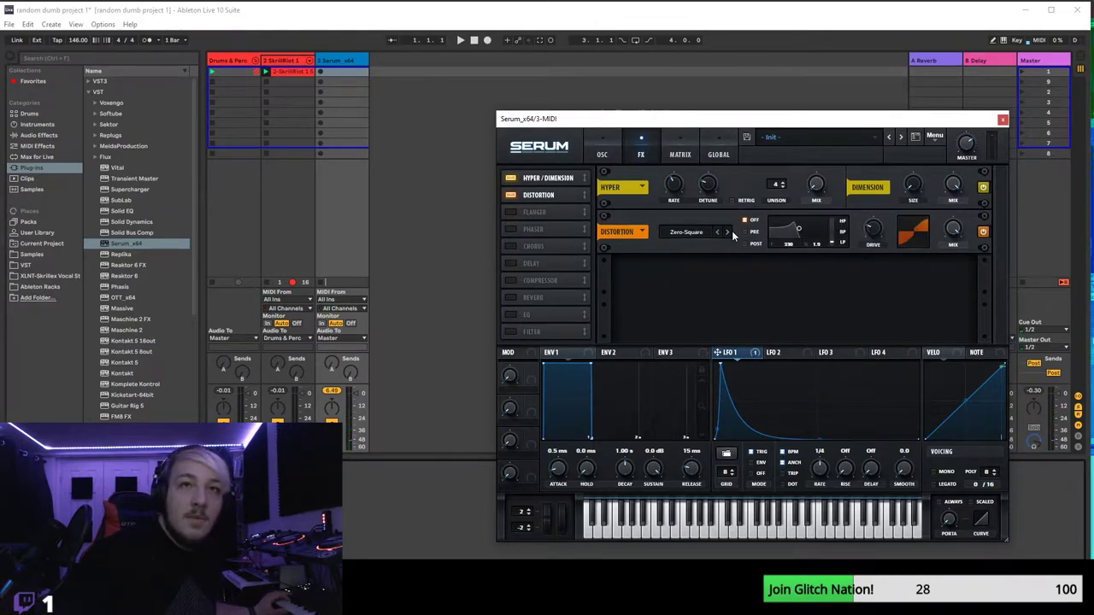
{"action": "left_click", "coordinate": [732, 231]}
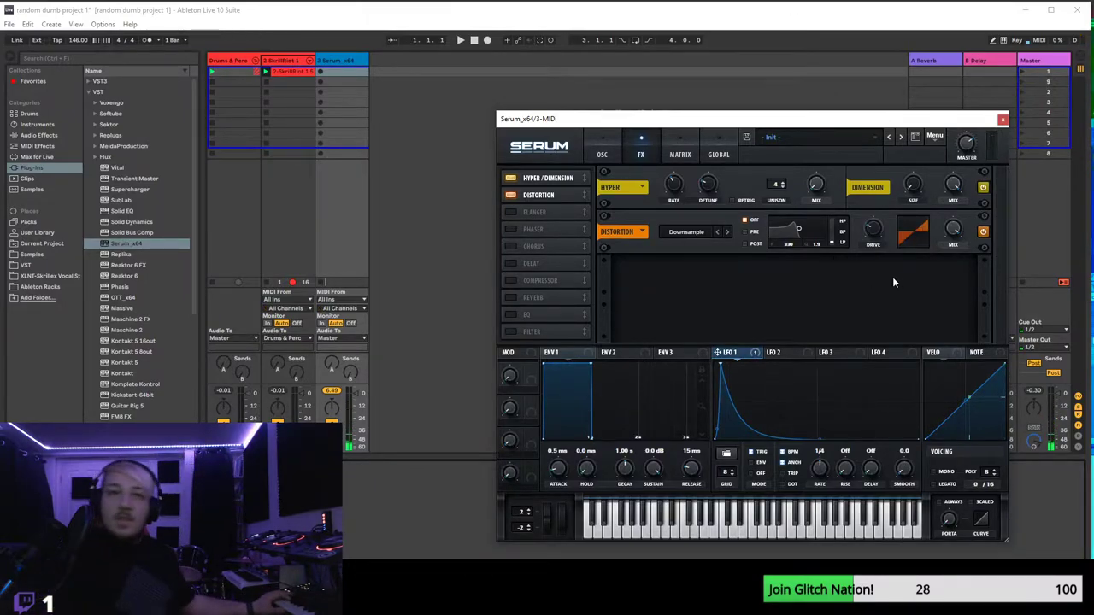
{"action": "mouse_move", "coordinate": [879, 235]}
{"action": "left_mouse_down"}
{"action": "mouse_move", "coordinate": [886, 206]}
{"action": "mouse_move", "coordinate": [872, 236]}
{"action": "left_mouse_up"}
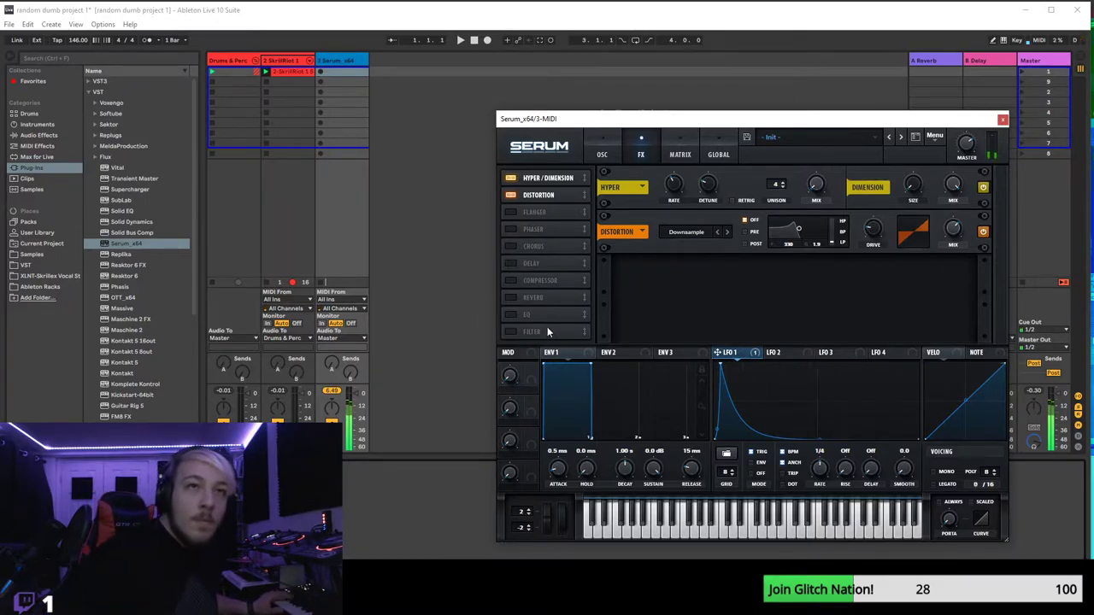
- Add the Reverb effect, set its mix to 0%, and assign LFO 2 to the reverb mix
{"action": "left_click", "coordinate": [512, 297]}
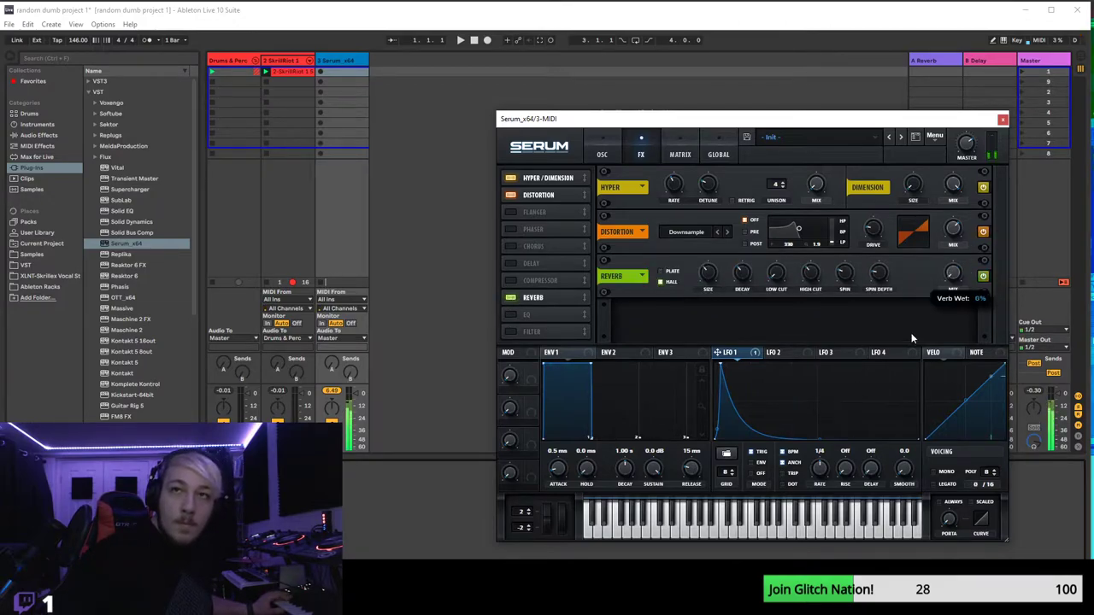
{"action": "left_click_drag", "start_coordinate": [939, 264], "coordinate": [889, 317]}
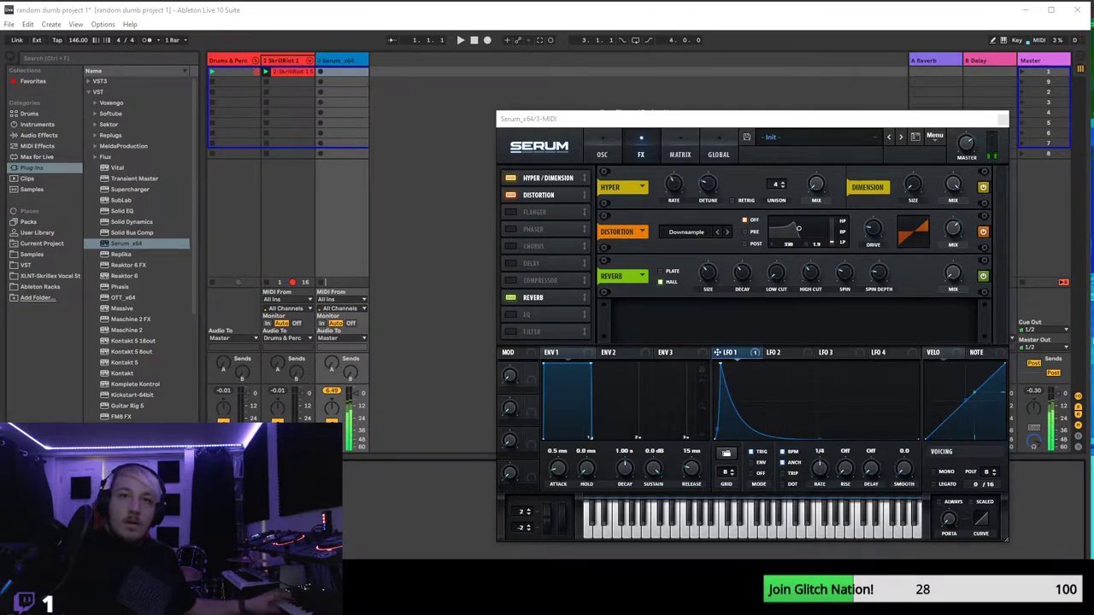
{"action": "left_click", "coordinate": [778, 352]}
{"action": "left_click_drag", "start_coordinate": [951, 291], "coordinate": [953, 276]}
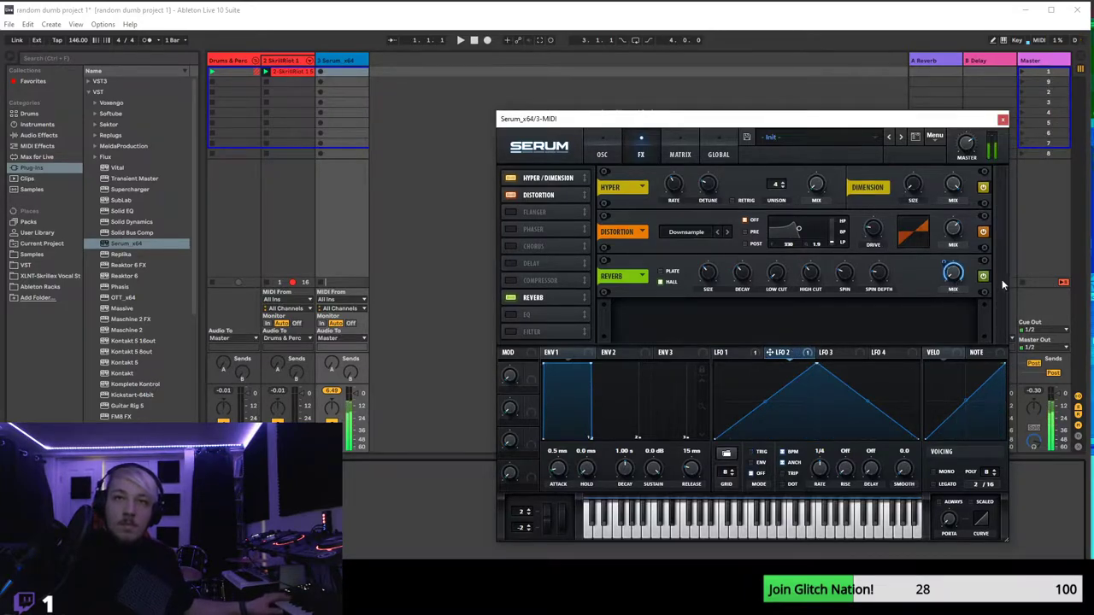
- Reshape LFO 2 into a curved decay that starts at its peak and falls to zero
{"action": "left_click_drag", "start_coordinate": [819, 368], "coordinate": [553, 259]}
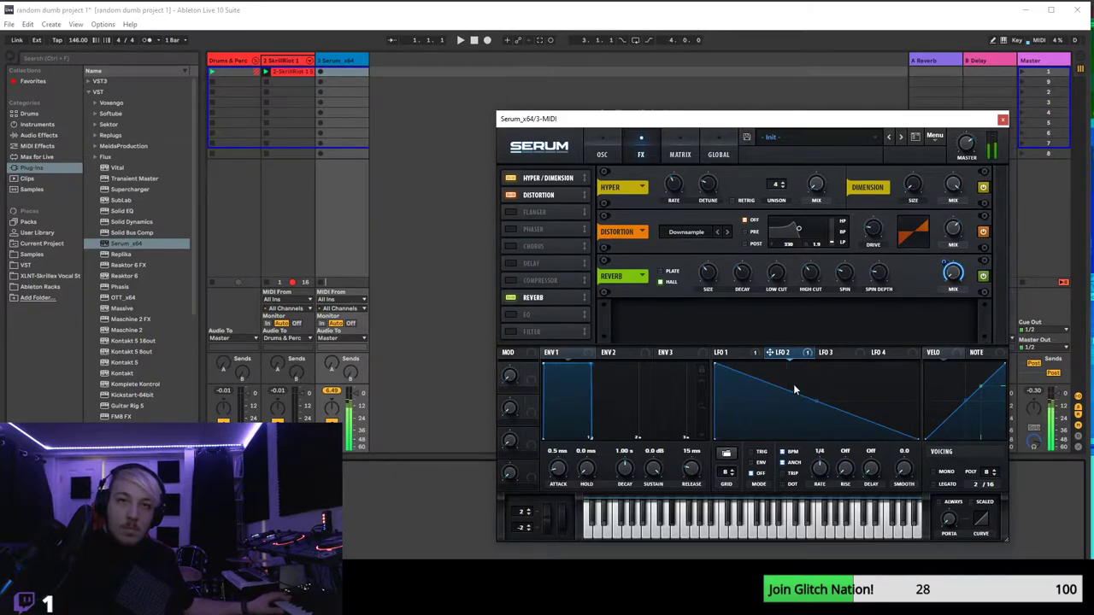
{"action": "left_click_drag", "start_coordinate": [821, 409], "coordinate": [812, 432]}
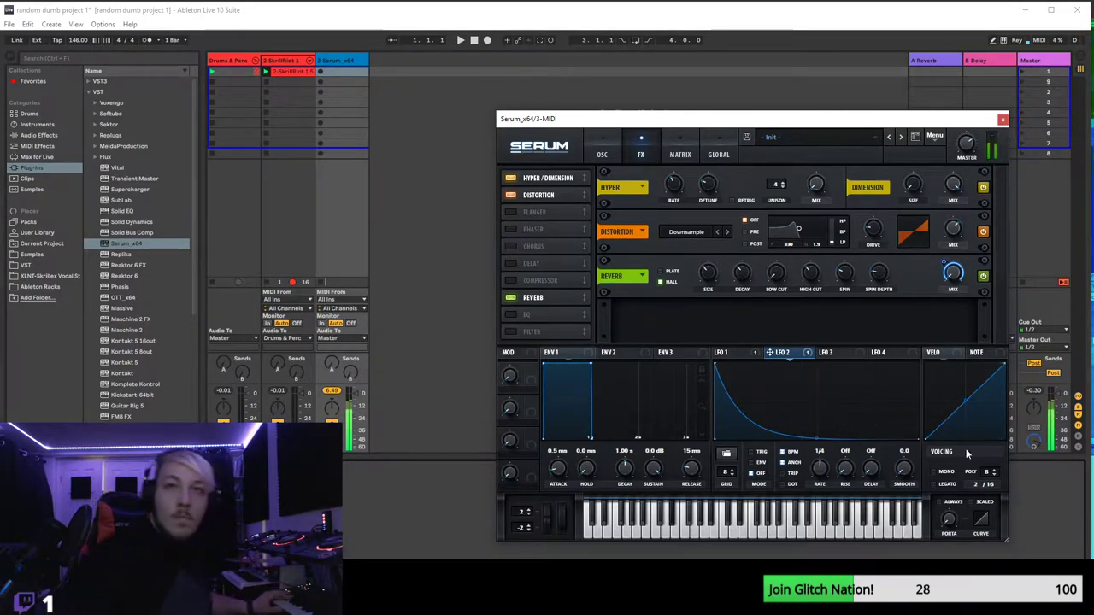
{"action": "left_click_drag", "start_coordinate": [812, 434], "coordinate": [827, 422]}
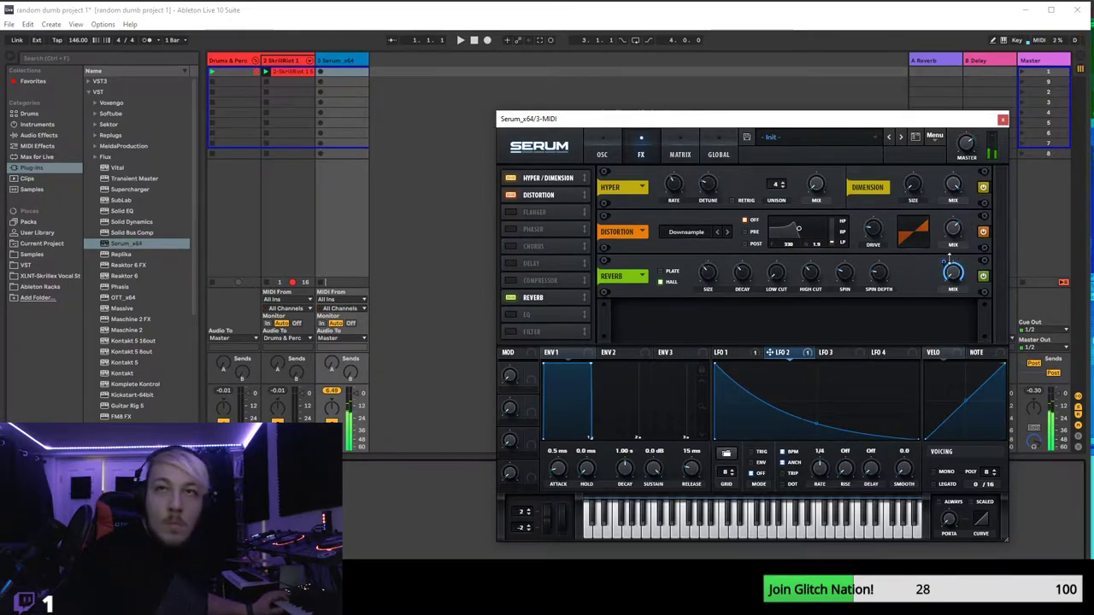
- Adjust the LFO 2 modulation of the reverb mix and remove the Reverb effect from the chain
{"action": "mouse_move", "coordinate": [944, 276]}
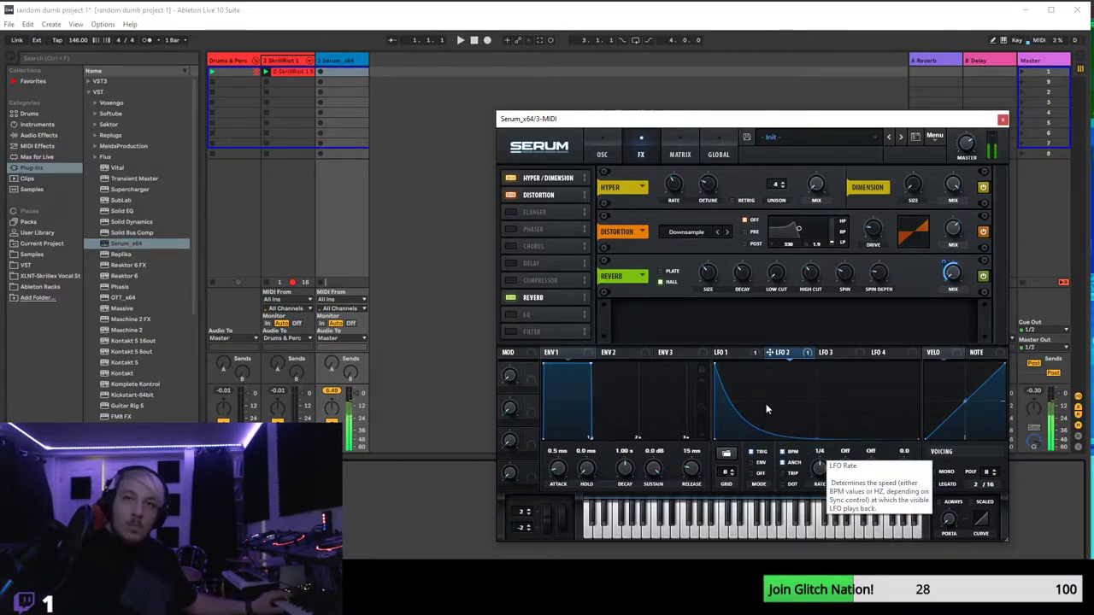
{"action": "right_click", "coordinate": [952, 278]}
{"action": "left_click", "coordinate": [983, 311]}
{"action": "mouse_move", "coordinate": [956, 291]}
{"action": "left_mouse_down"}
{"action": "mouse_move", "coordinate": [953, 275]}
{"action": "mouse_move", "coordinate": [936, 289]}
{"action": "left_mouse_up"}
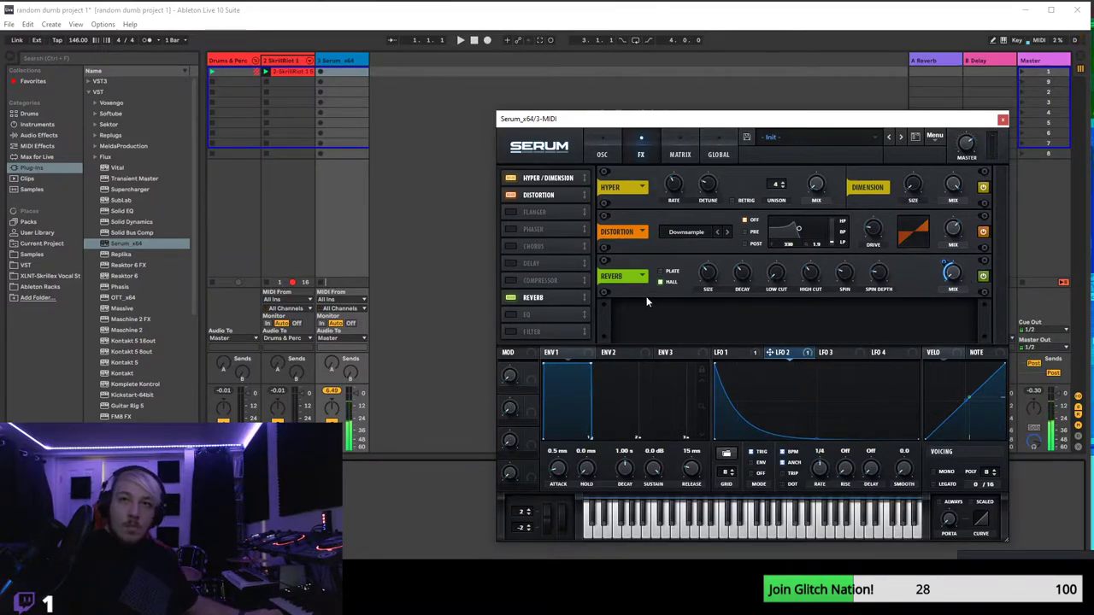
{"action": "left_click", "coordinate": [983, 275]}
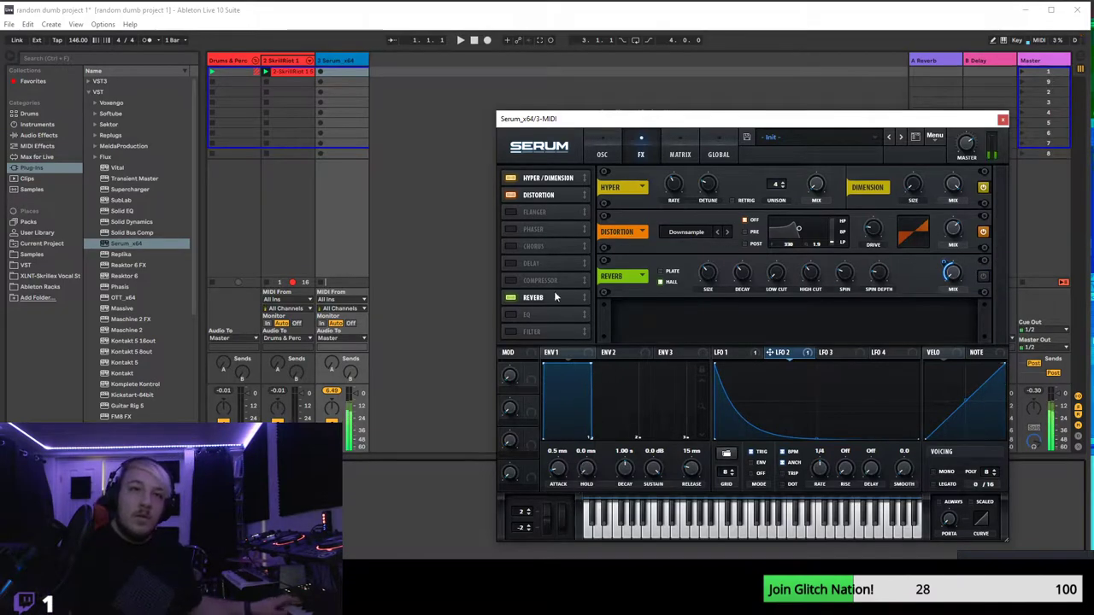
{"action": "left_click", "coordinate": [511, 297]}
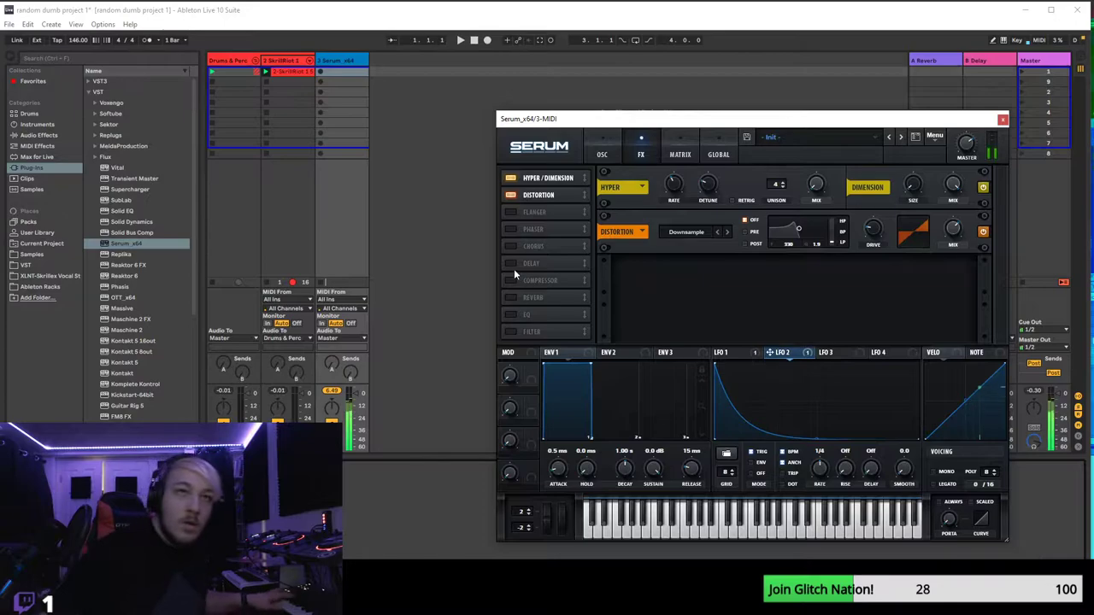
- Enable the sub oscillator at octave -1 and route it to Direct Out
{"action": "left_click", "coordinate": [602, 152]}
{"action": "left_click", "coordinate": [507, 176]}
{"action": "left_click_drag", "start_coordinate": [513, 221], "coordinate": [513, 229]}
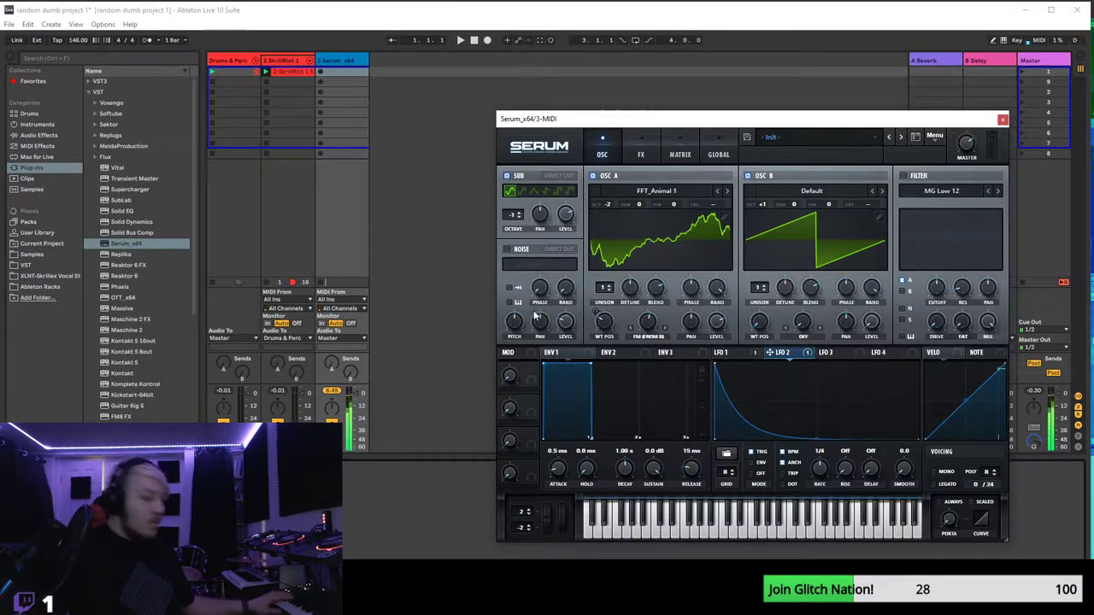
{"action": "left_click", "coordinate": [564, 180]}
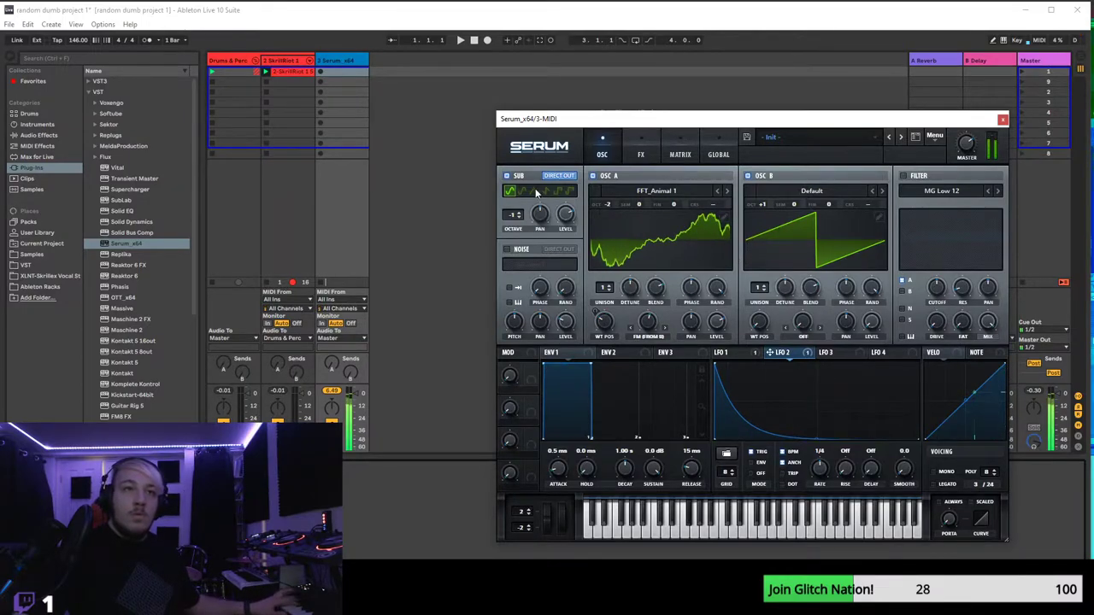
- Move LFO 2's peak slightly after the start, assign it to the sub level, and soften its decay curve
{"action": "left_click", "coordinate": [722, 353]}
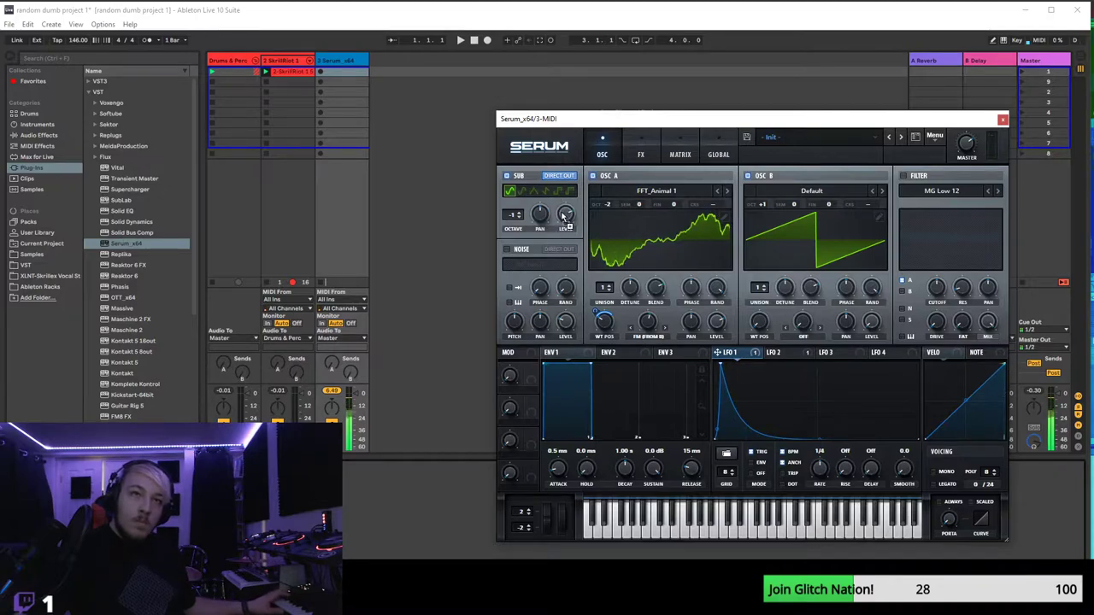
{"action": "left_click", "coordinate": [772, 353]}
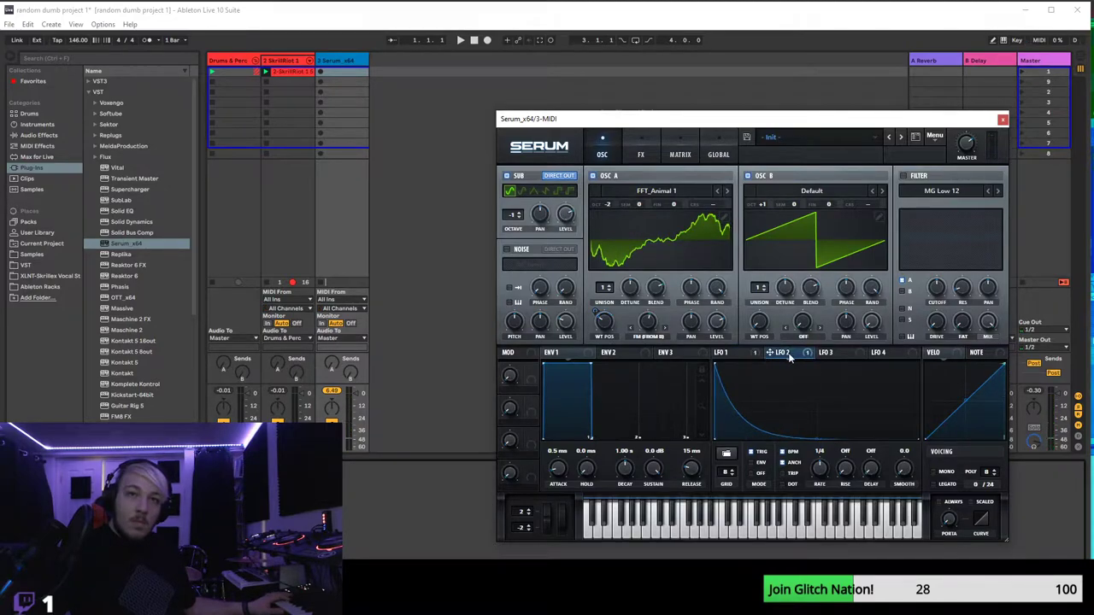
{"action": "left_click_drag", "start_coordinate": [715, 364], "coordinate": [727, 366]}
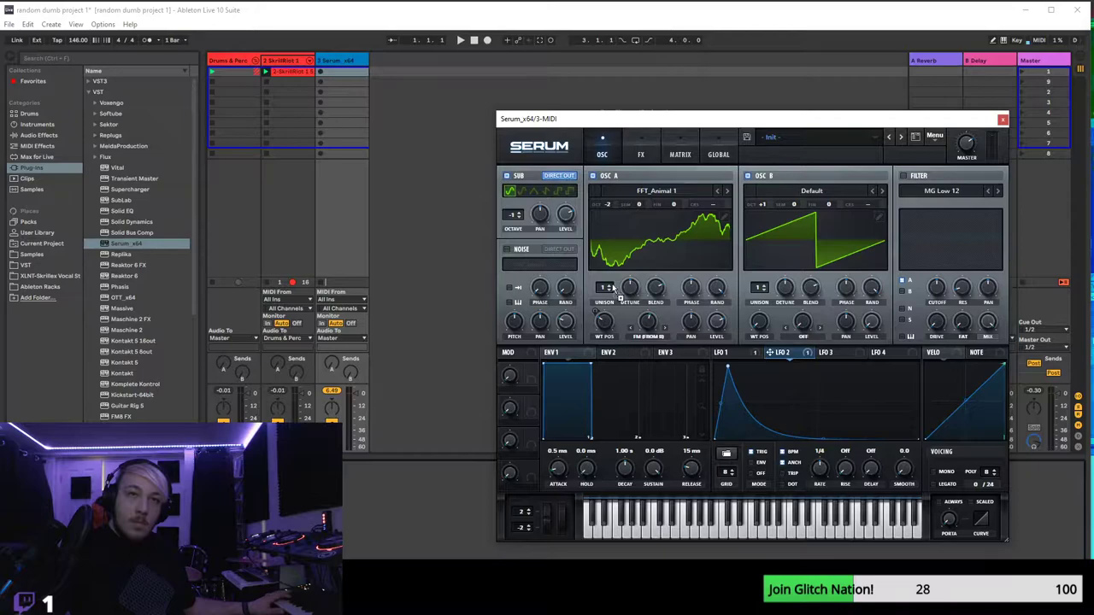
{"action": "mouse_move", "coordinate": [566, 224]}
{"action": "left_mouse_down"}
{"action": "mouse_move", "coordinate": [571, 244]}
{"action": "mouse_move", "coordinate": [568, 210]}
{"action": "mouse_move", "coordinate": [567, 224]}
{"action": "left_mouse_up"}
{"action": "left_click_drag", "start_coordinate": [816, 442], "coordinate": [833, 421]}
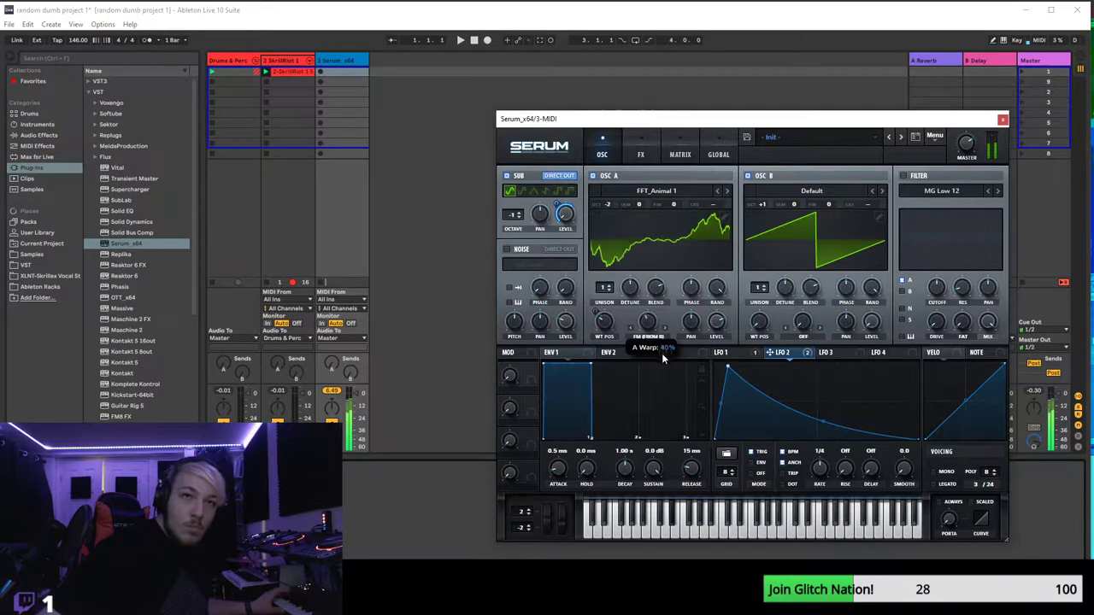
- Fine-tune oscillator A's FM (from B) warp amount
{"action": "mouse_move", "coordinate": [662, 374]}
{"action": "left_mouse_down"}
{"action": "mouse_move", "coordinate": [679, 355]}
{"action": "mouse_move", "coordinate": [676, 365]}
{"action": "left_mouse_up"}
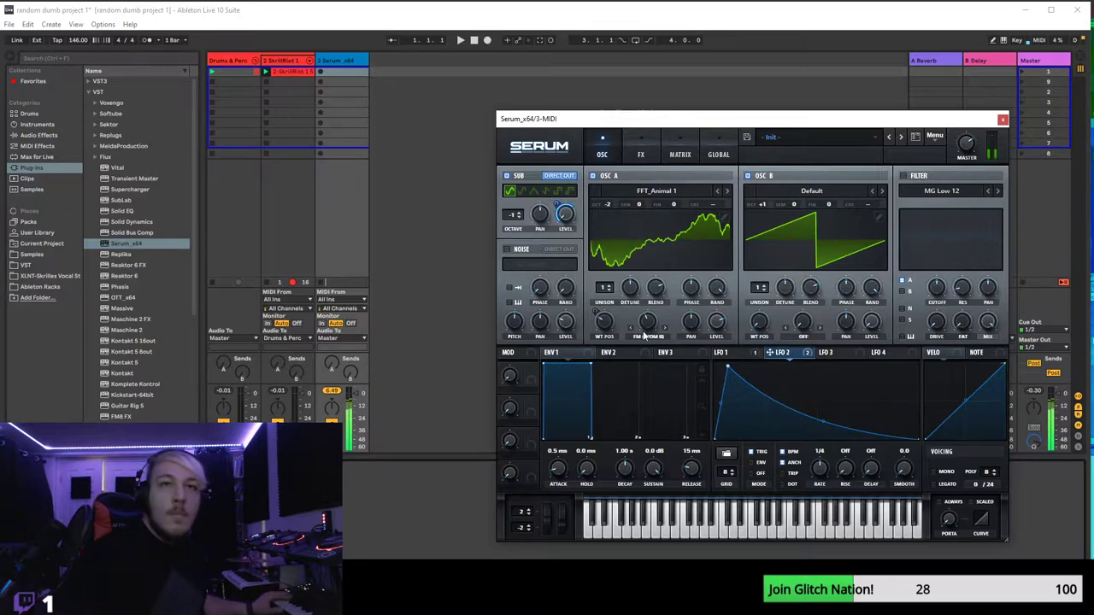
{"action": "left_click_drag", "start_coordinate": [654, 323], "coordinate": [654, 319]}
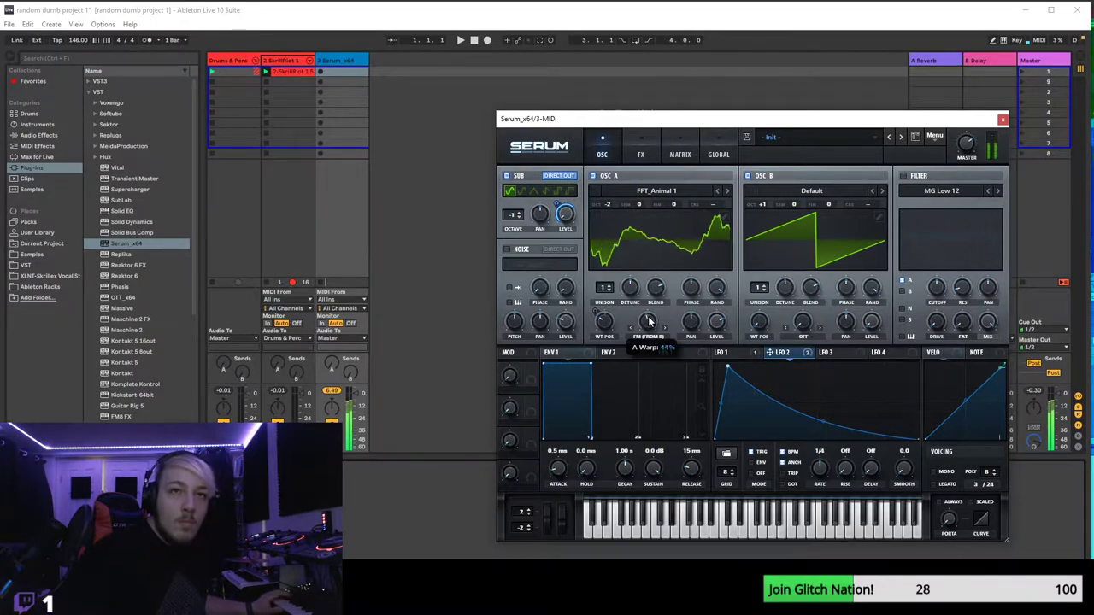
{"action": "left_click_drag", "start_coordinate": [657, 320], "coordinate": [656, 320]}
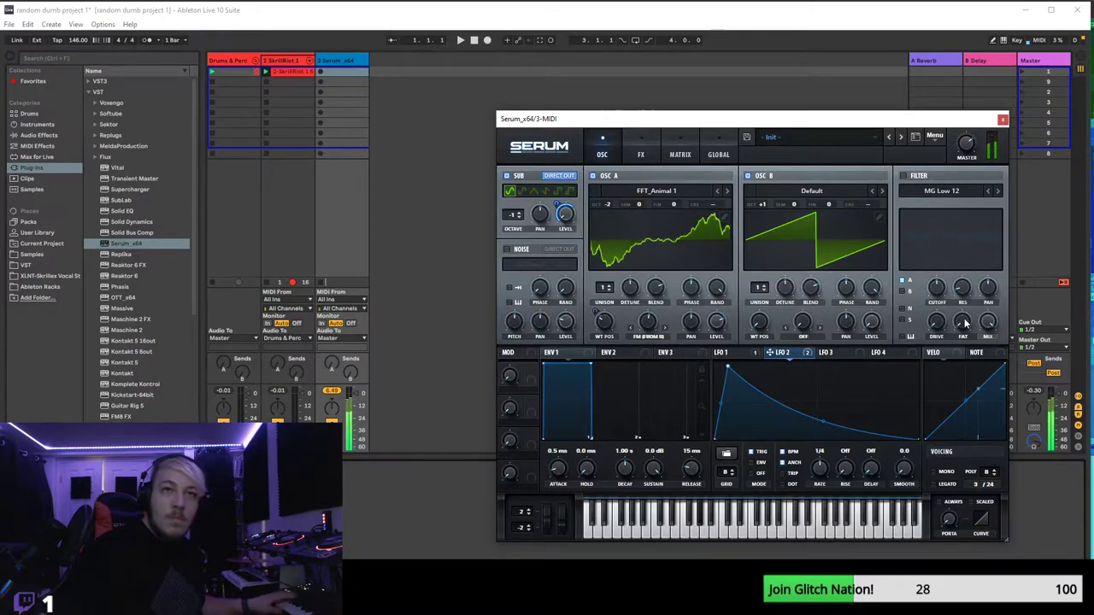
- Enable the filter on oscillator A with the Cmb HL6+ flange type and raise its resonance
{"action": "left_click", "coordinate": [904, 176]}
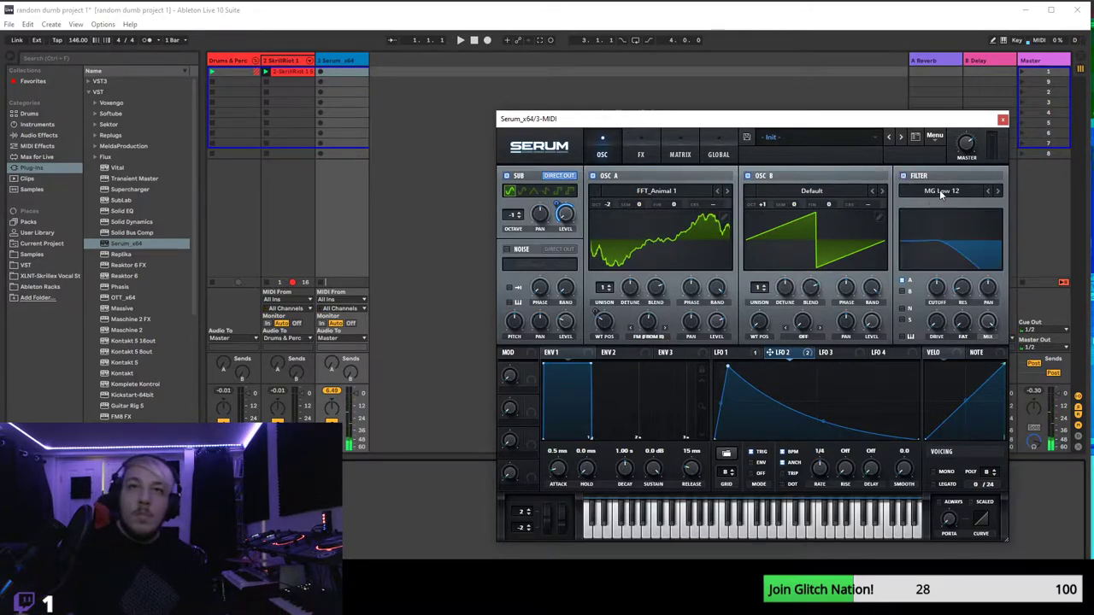
{"action": "left_click", "coordinate": [939, 191]}
{"action": "mouse_move", "coordinate": [941, 229]}
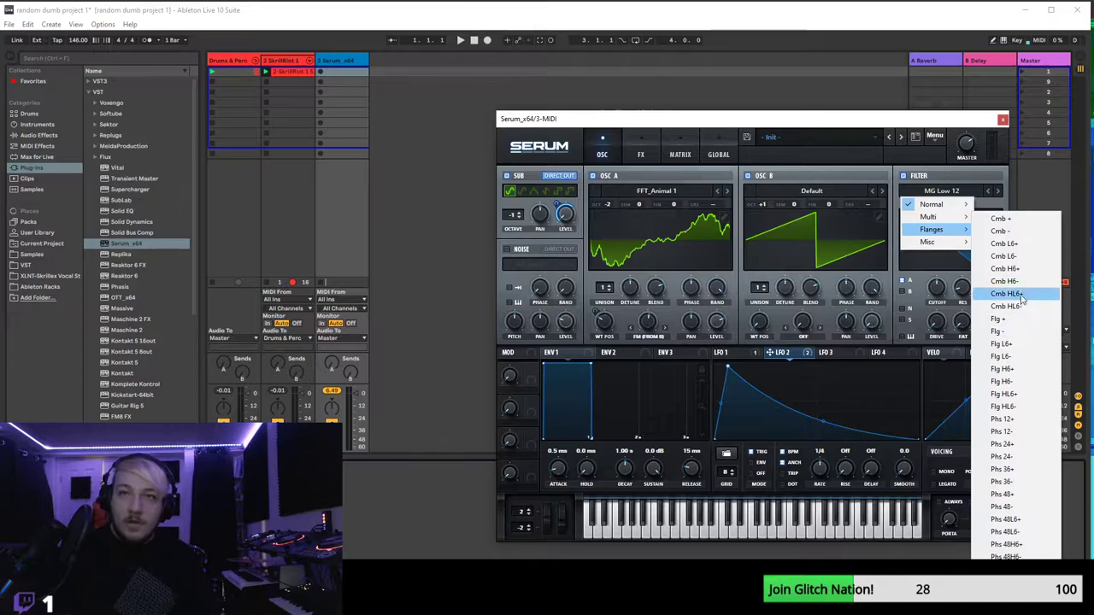
{"action": "left_click", "coordinate": [1022, 295]}
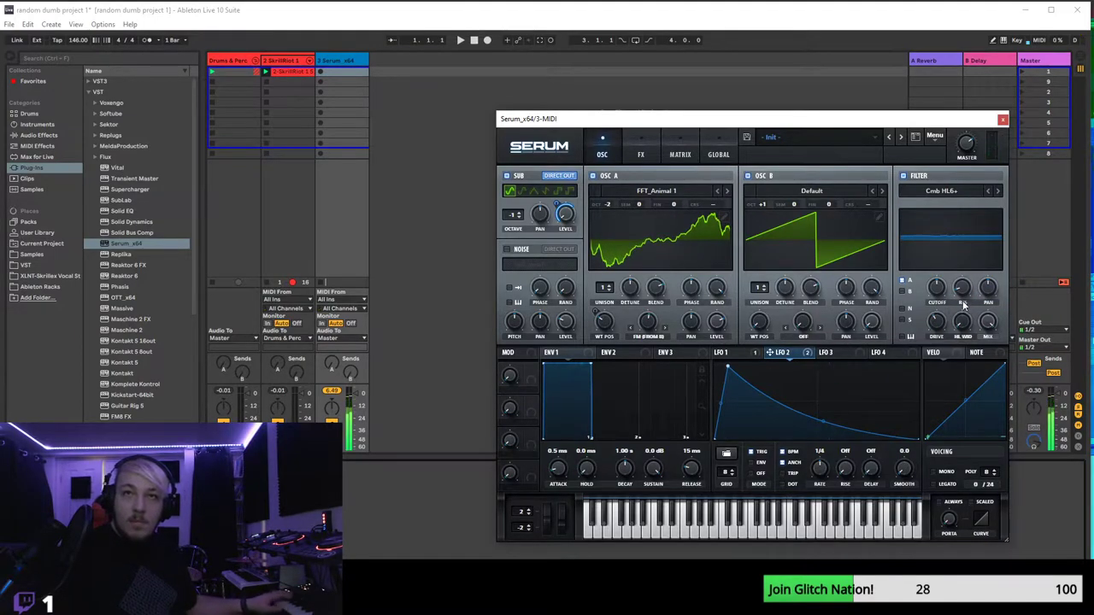
{"action": "left_click_drag", "start_coordinate": [968, 259], "coordinate": [920, 318]}
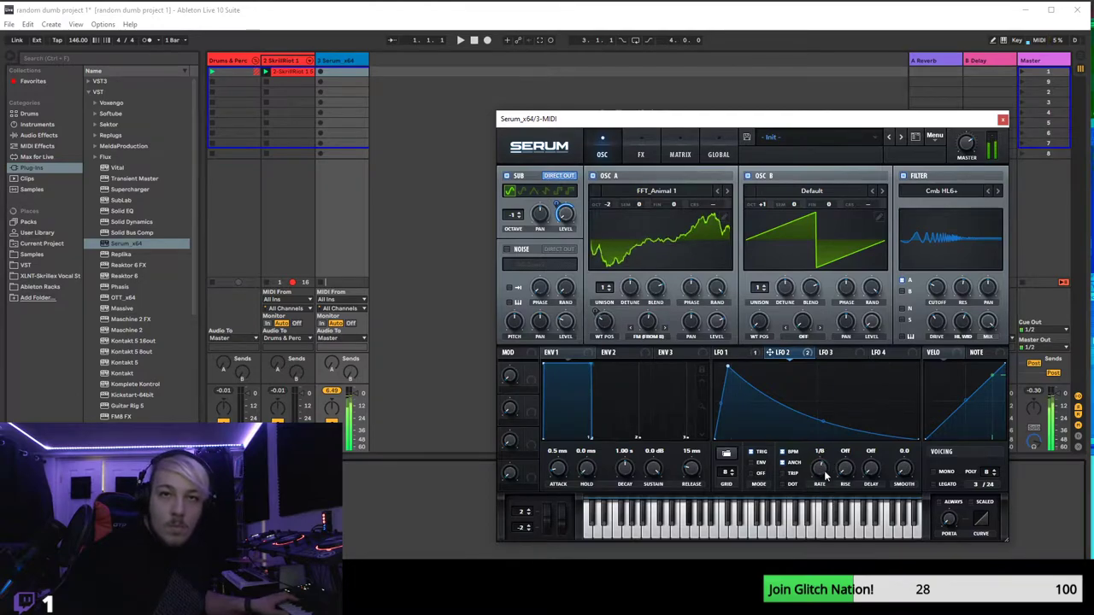
- Set LFO 1's rate to 2 bar and play the project to hear the bass over the beat
{"action": "left_click", "coordinate": [734, 354]}
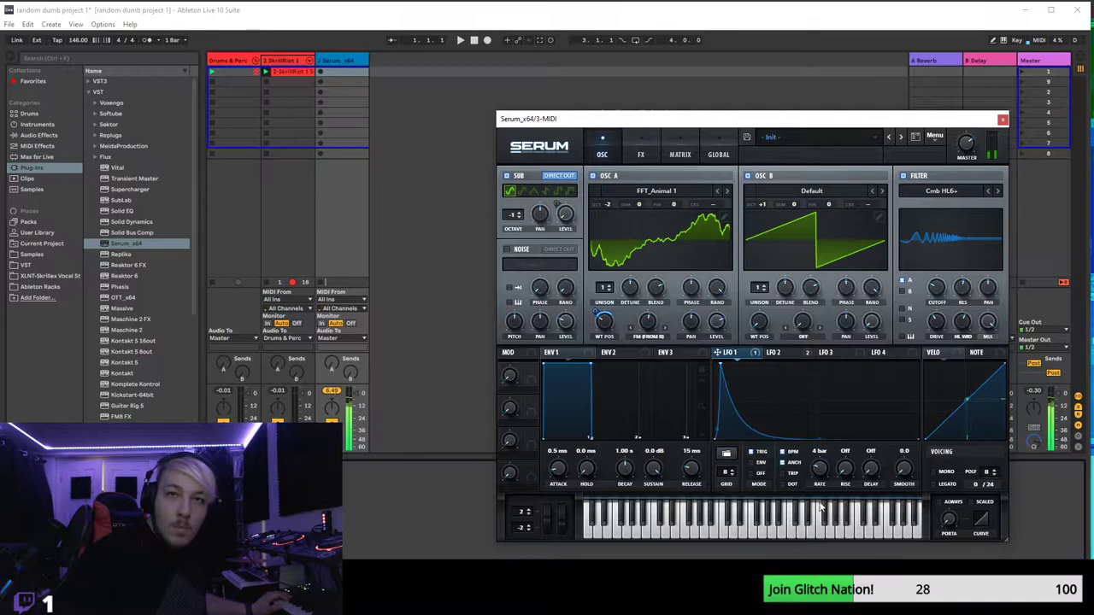
{"action": "scroll", "coordinate": [826, 483], "scroll_direction": "up", "scroll_amount": 1}
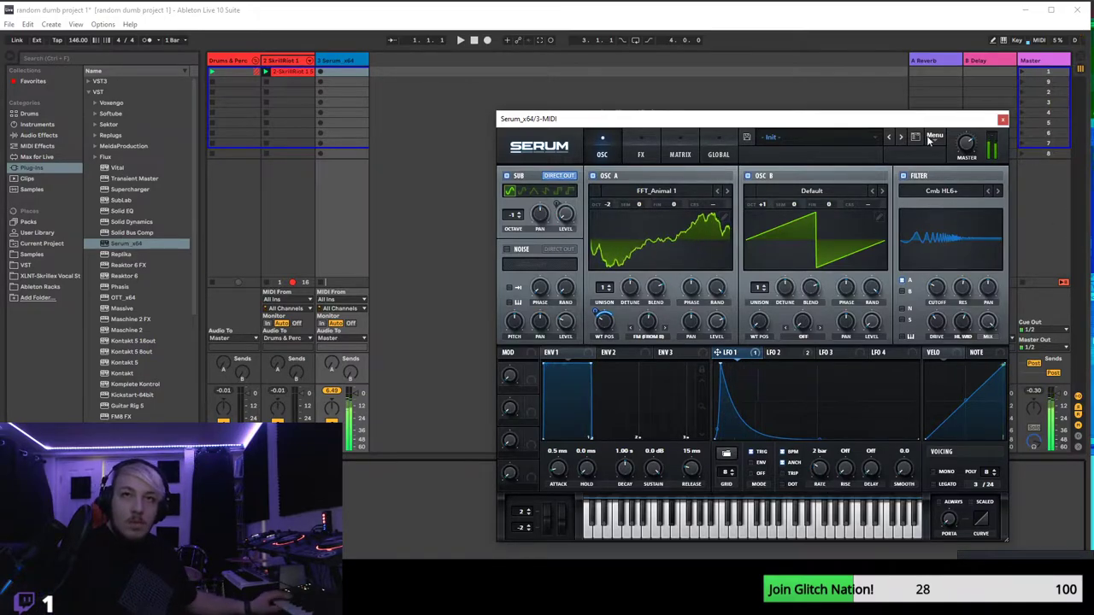
{"action": "left_click", "coordinate": [460, 41]}
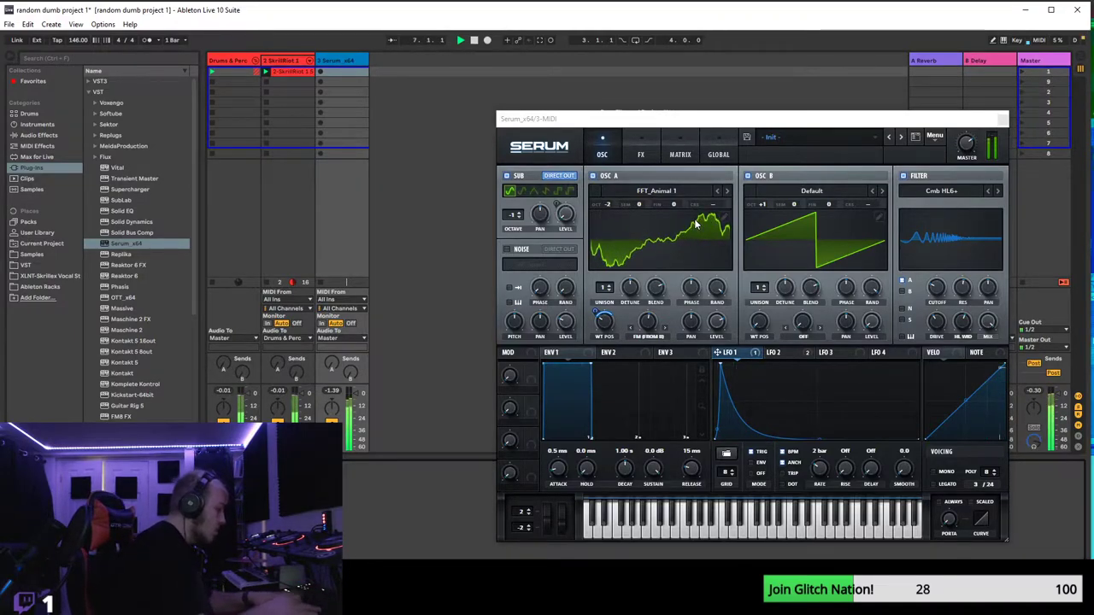
- Discard the FM bass by initializing a new preset, and stop the project playback
{"action": "left_click", "coordinate": [935, 135]}
{"action": "left_click", "coordinate": [945, 209]}
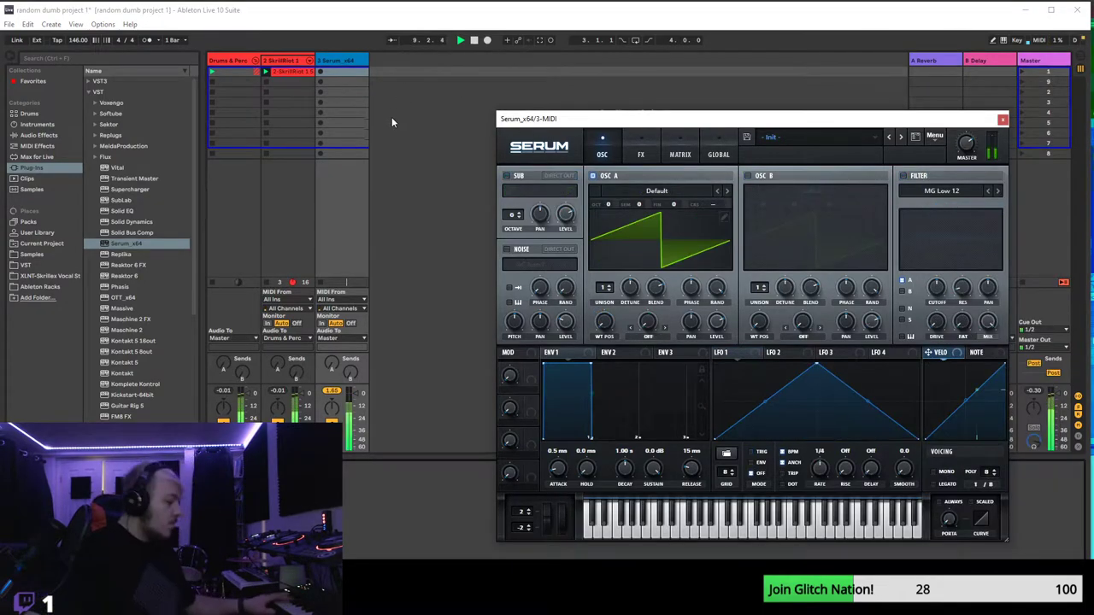
{"action": "left_click", "coordinate": [474, 41]}
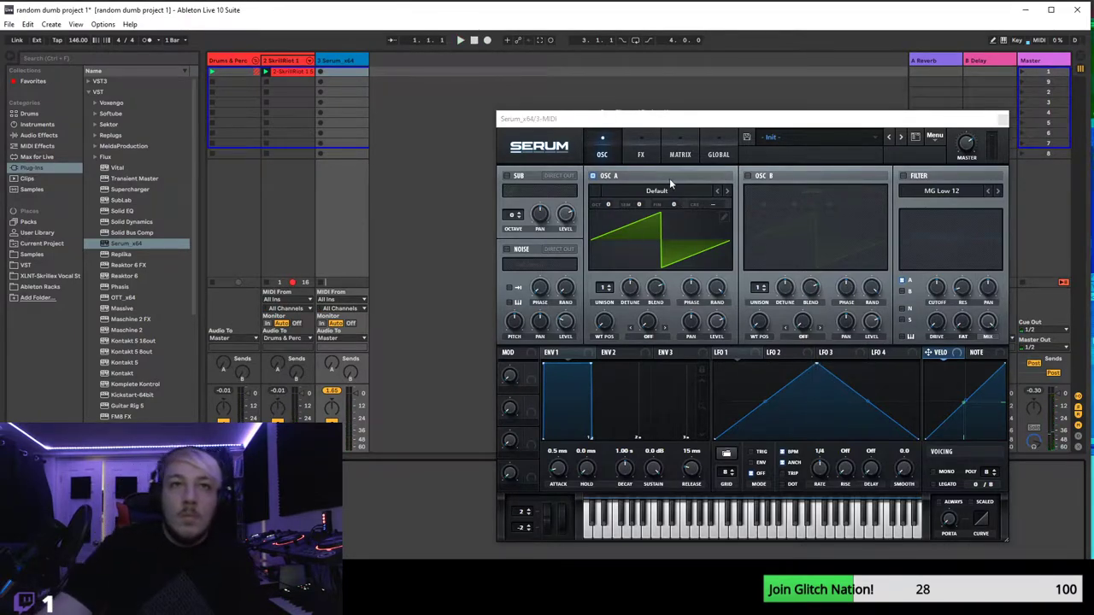
- Audition digital wavetables on oscillator A, starting with BottleBlow and settling on bipole_harmonic
{"action": "left_click", "coordinate": [627, 190]}
{"action": "left_click", "coordinate": [628, 190]}
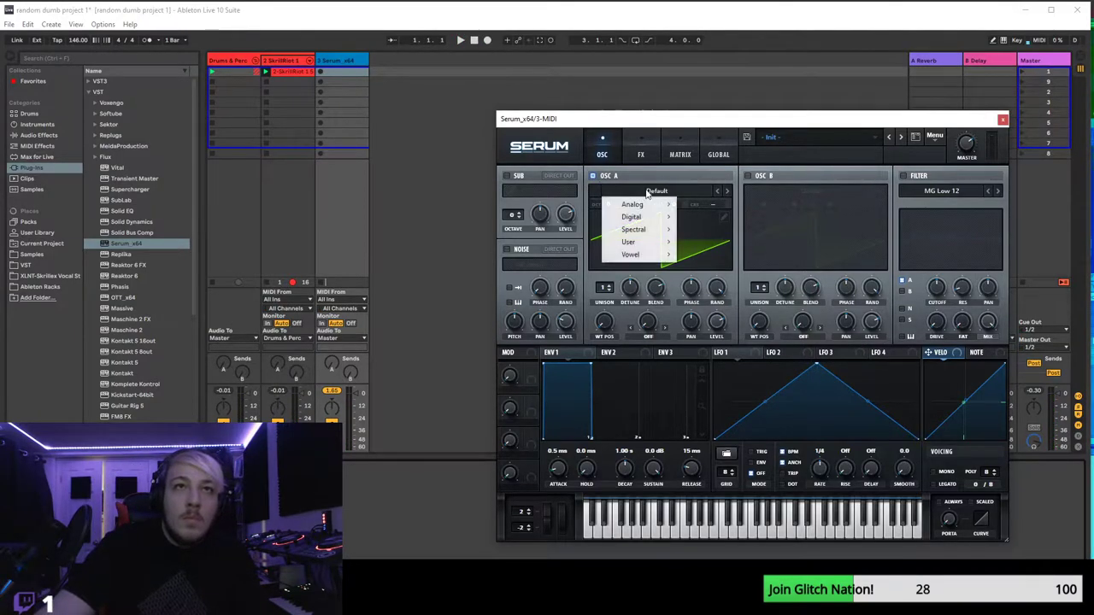
{"action": "mouse_move", "coordinate": [652, 220]}
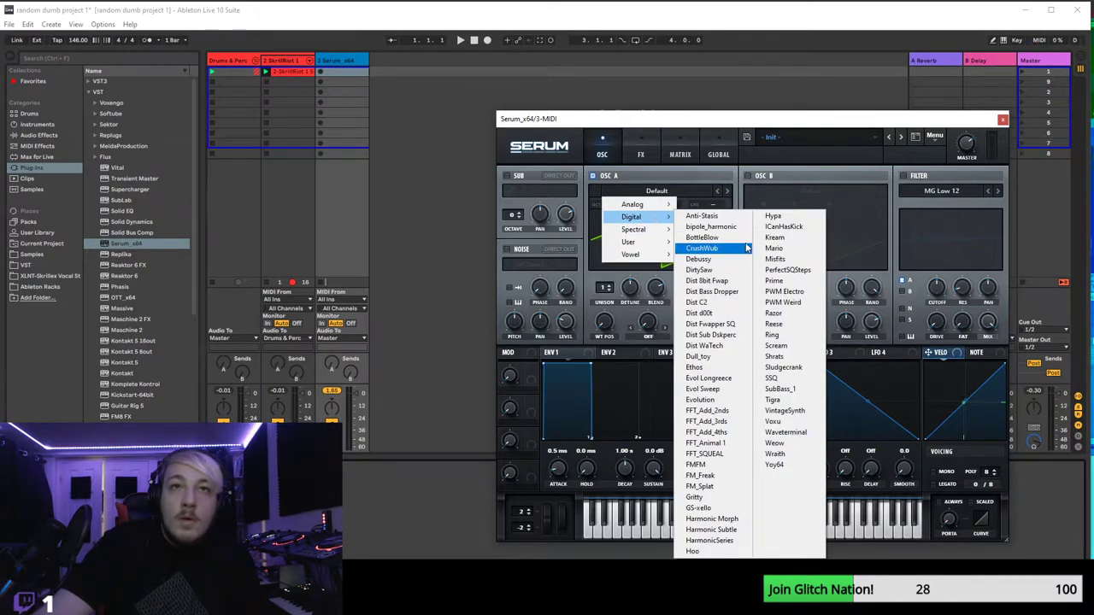
{"action": "left_click", "coordinate": [702, 236]}
{"action": "left_click", "coordinate": [656, 195]}
{"action": "mouse_move", "coordinate": [648, 217]}
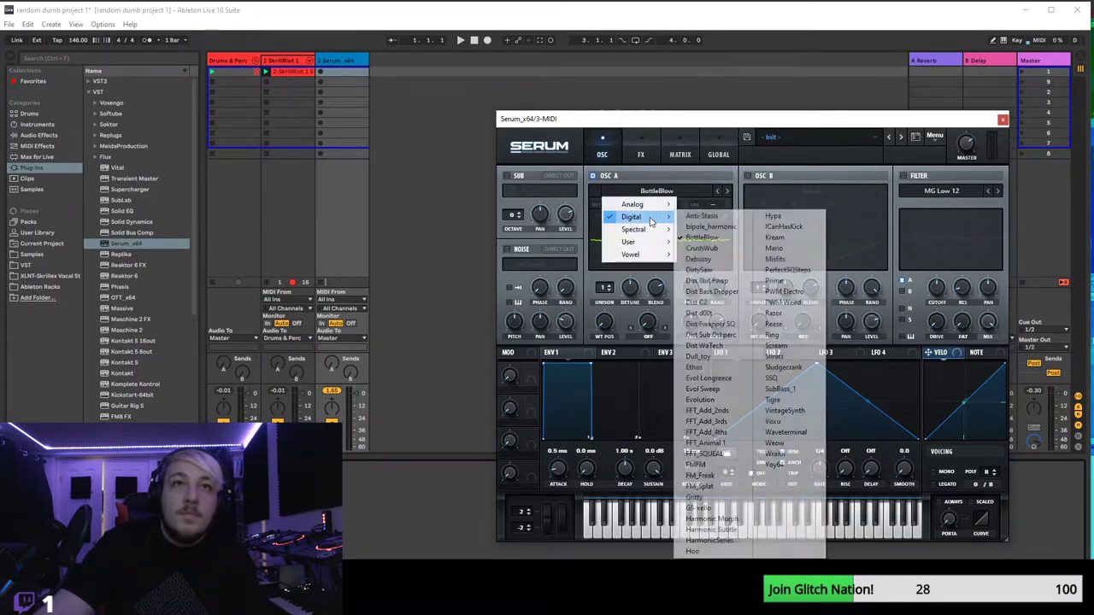
{"action": "left_click", "coordinate": [677, 243]}
- Modulate oscillator A's wavetable position with LFO 1 and set LFO 1's rate to 1/2
{"action": "mouse_move", "coordinate": [605, 322]}
{"action": "left_mouse_down"}
{"action": "mouse_move", "coordinate": [604, 307]}
{"action": "mouse_move", "coordinate": [606, 328]}
{"action": "left_mouse_up"}
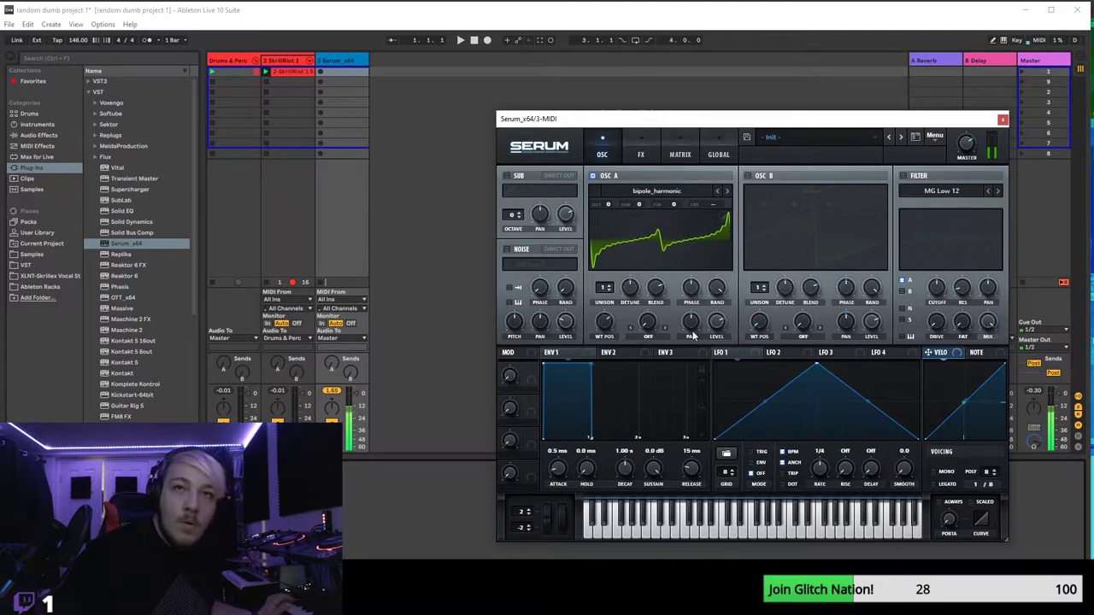
{"action": "mouse_move", "coordinate": [596, 329]}
{"action": "left_mouse_down"}
{"action": "mouse_move", "coordinate": [598, 318]}
{"action": "mouse_move", "coordinate": [601, 328]}
{"action": "left_mouse_up"}
{"action": "left_click_drag", "start_coordinate": [819, 470], "coordinate": [818, 484]}
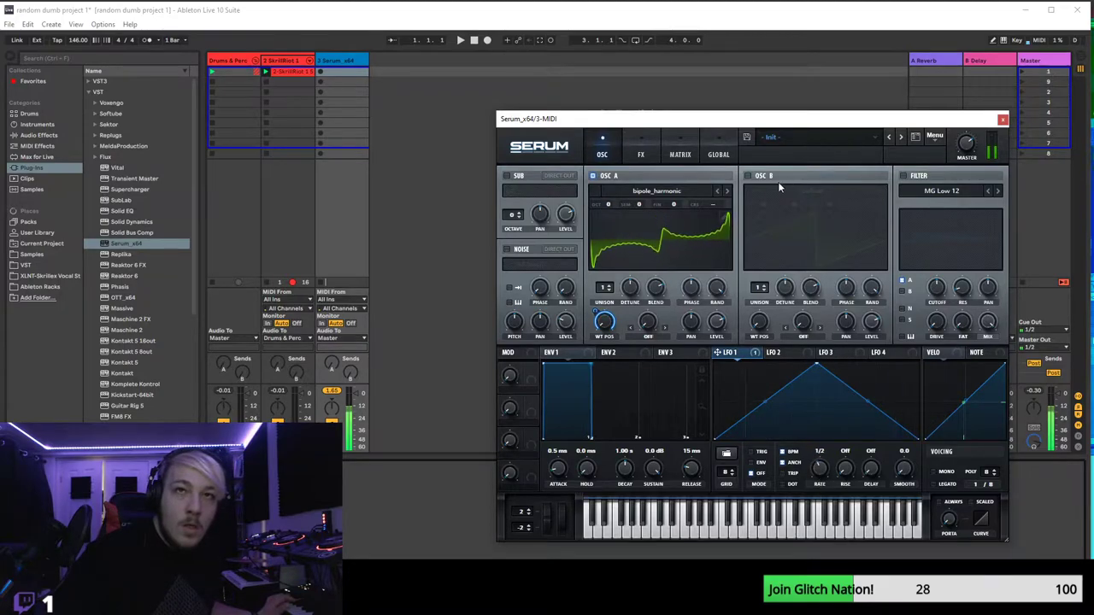
- Enable oscillator B at +3 octaves and try it as the FM (from B) warp source for oscillator A
{"action": "left_click", "coordinate": [748, 175]}
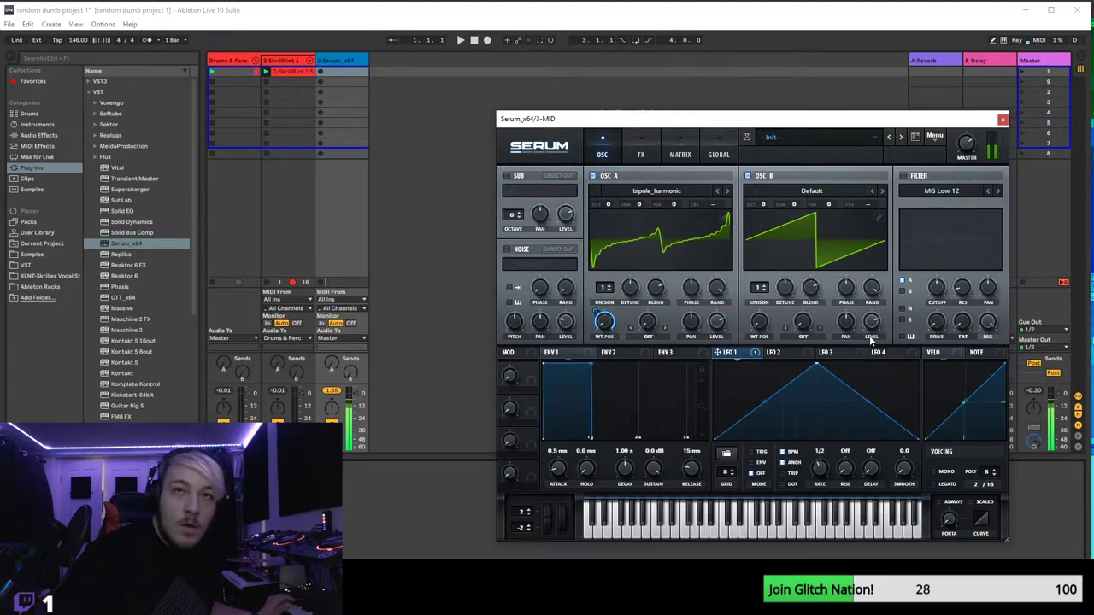
{"action": "left_click", "coordinate": [648, 336]}
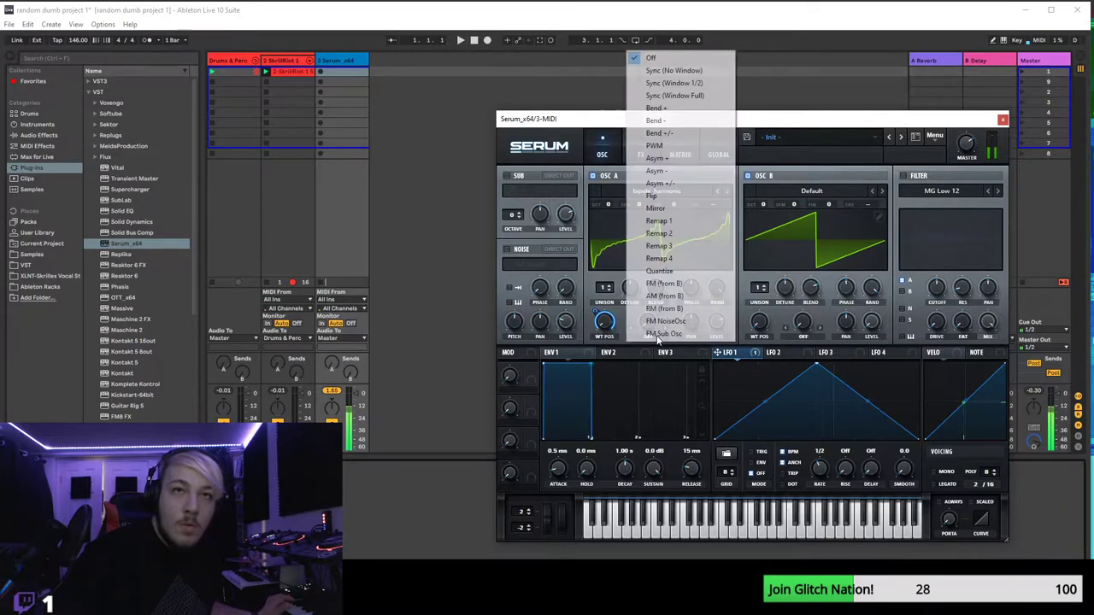
{"action": "left_click", "coordinate": [672, 287]}
{"action": "left_click_drag", "start_coordinate": [658, 318], "coordinate": [629, 191]}
{"action": "left_click_drag", "start_coordinate": [763, 205], "coordinate": [787, 167]}
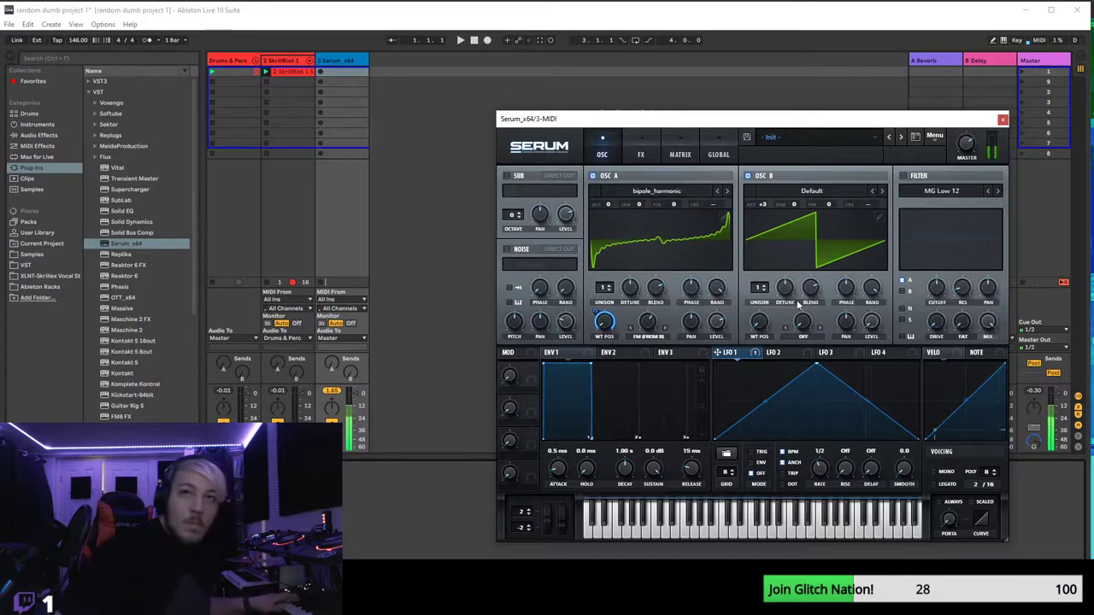
{"action": "mouse_move", "coordinate": [872, 321]}
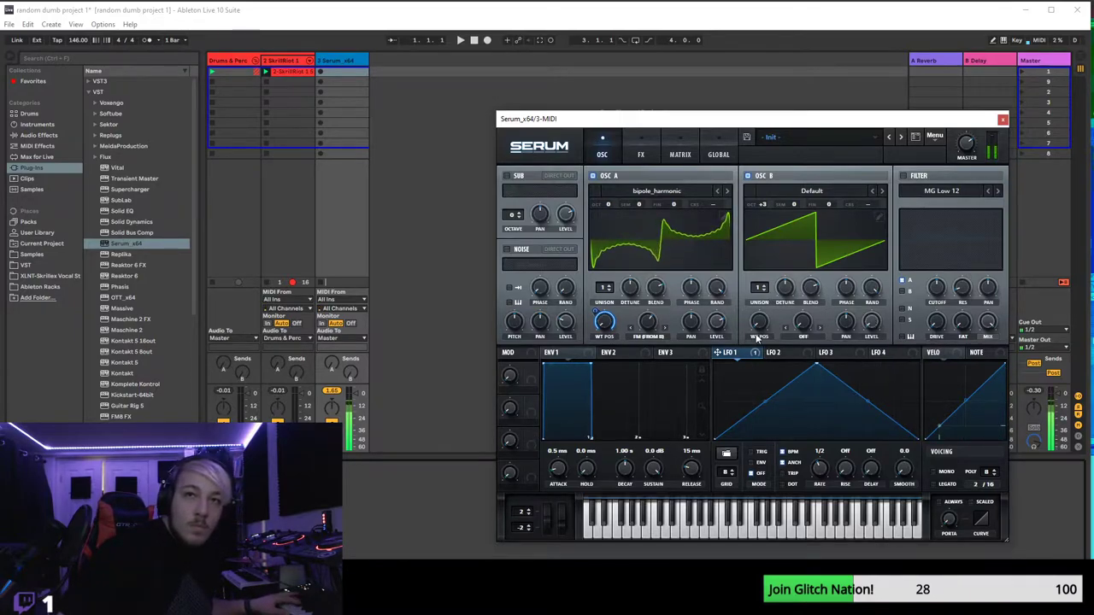
{"action": "mouse_move", "coordinate": [648, 334]}
{"action": "left_click_drag", "start_coordinate": [648, 334], "coordinate": [660, 315]}
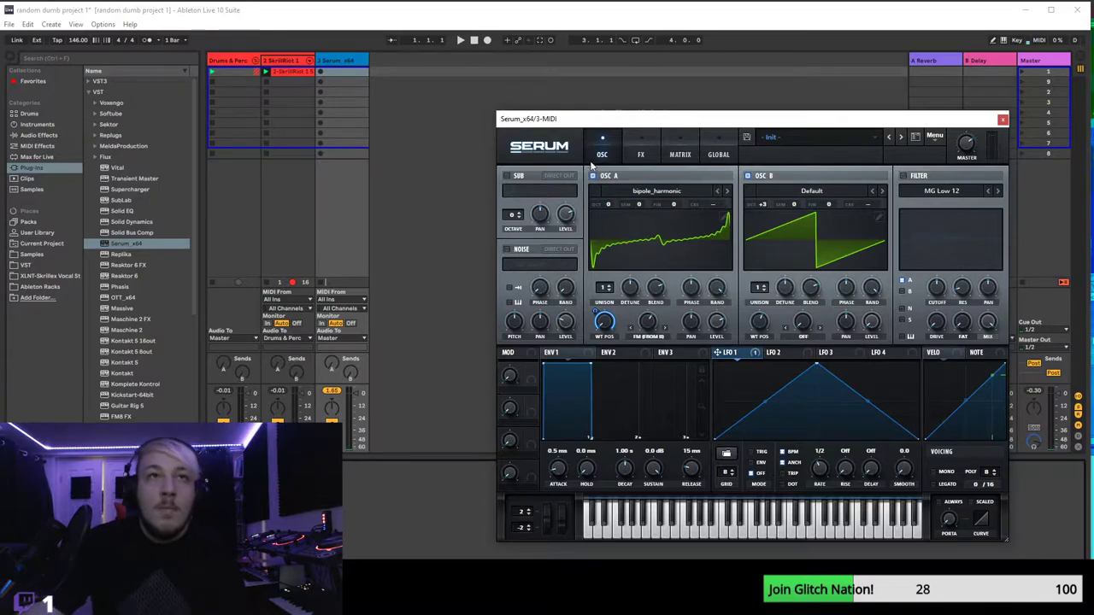
- Initialize the preset again and load the DudaChoir vowel wavetable into oscillator A, leaving oscillator B off
{"action": "left_click", "coordinate": [934, 135]}
{"action": "left_click", "coordinate": [948, 212]}
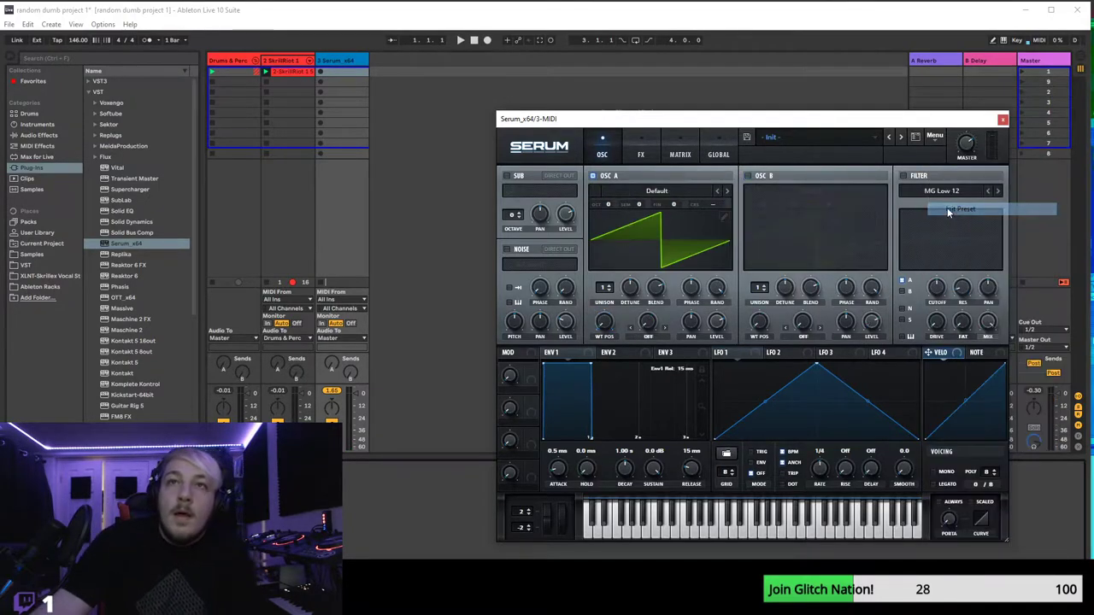
{"action": "left_click", "coordinate": [607, 192]}
{"action": "mouse_move", "coordinate": [654, 254]}
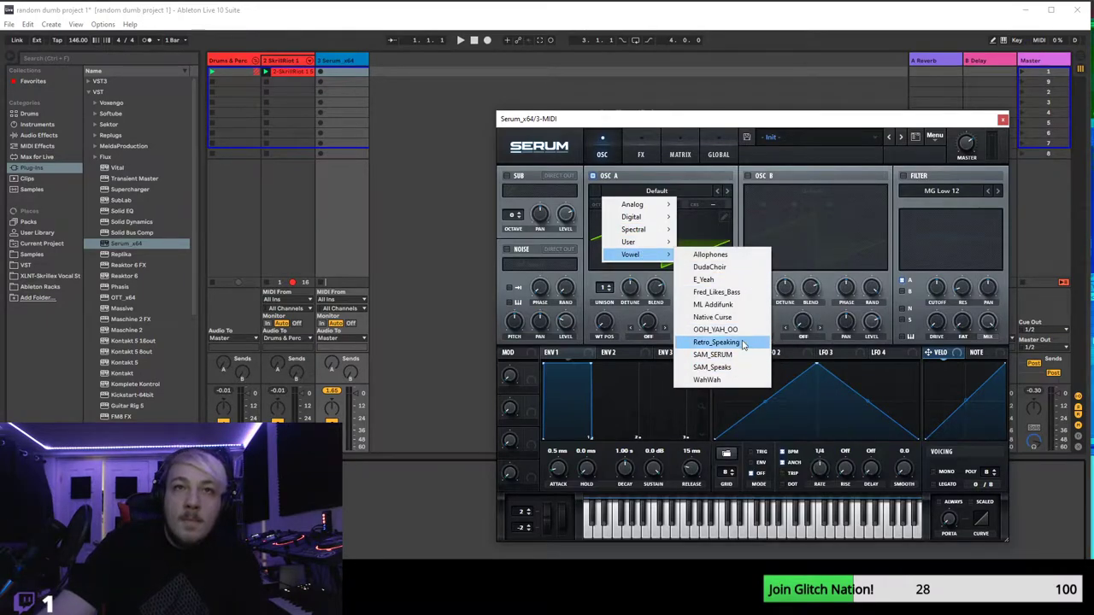
{"action": "left_click", "coordinate": [718, 267]}
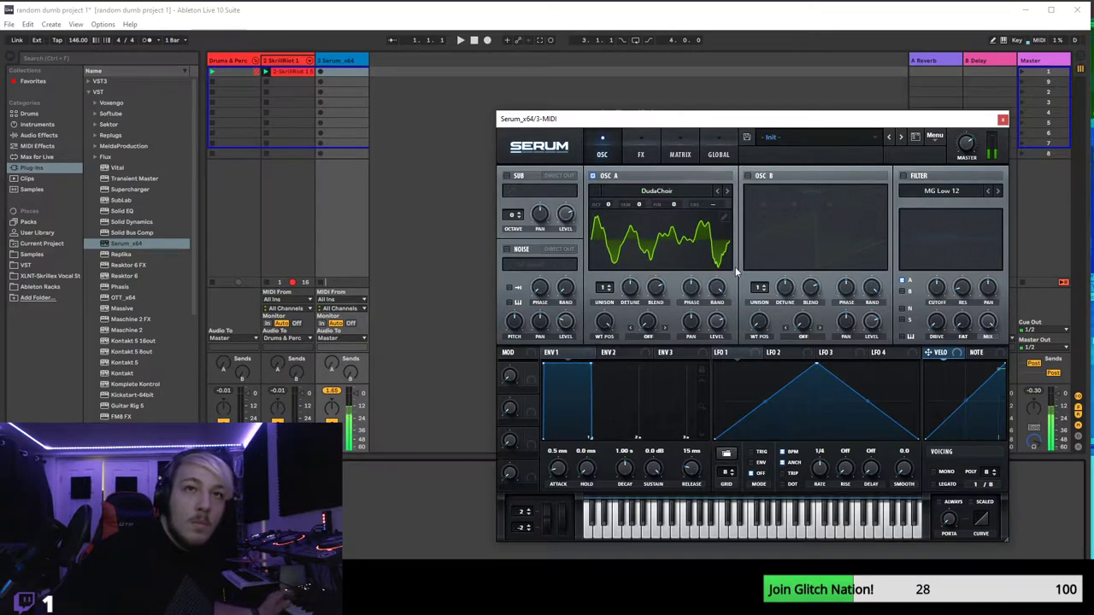
{"action": "left_click", "coordinate": [749, 178]}
{"action": "left_click", "coordinate": [749, 178]}
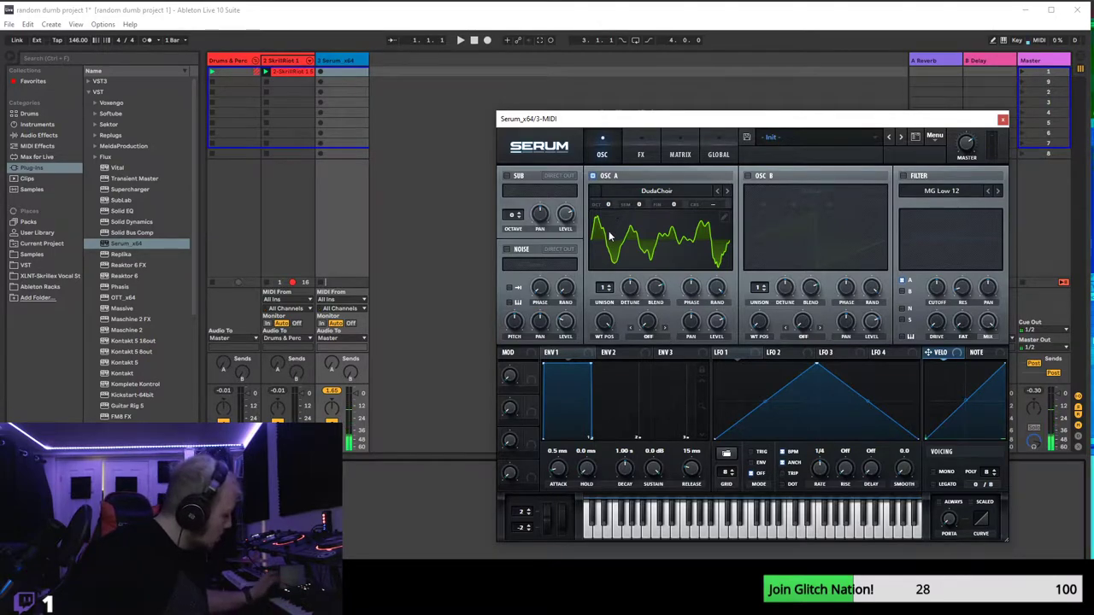
- Lower oscillator A to -2 octaves and try the Asym + warp mode on it
{"action": "left_click_drag", "start_coordinate": [612, 209], "coordinate": [612, 236]}
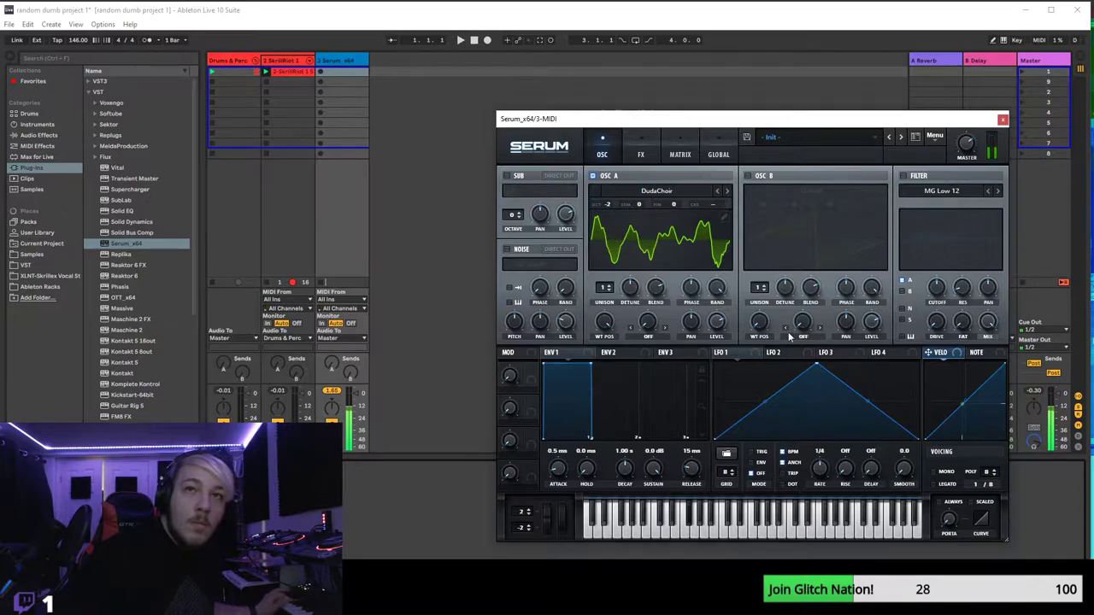
{"action": "right_click", "coordinate": [647, 320]}
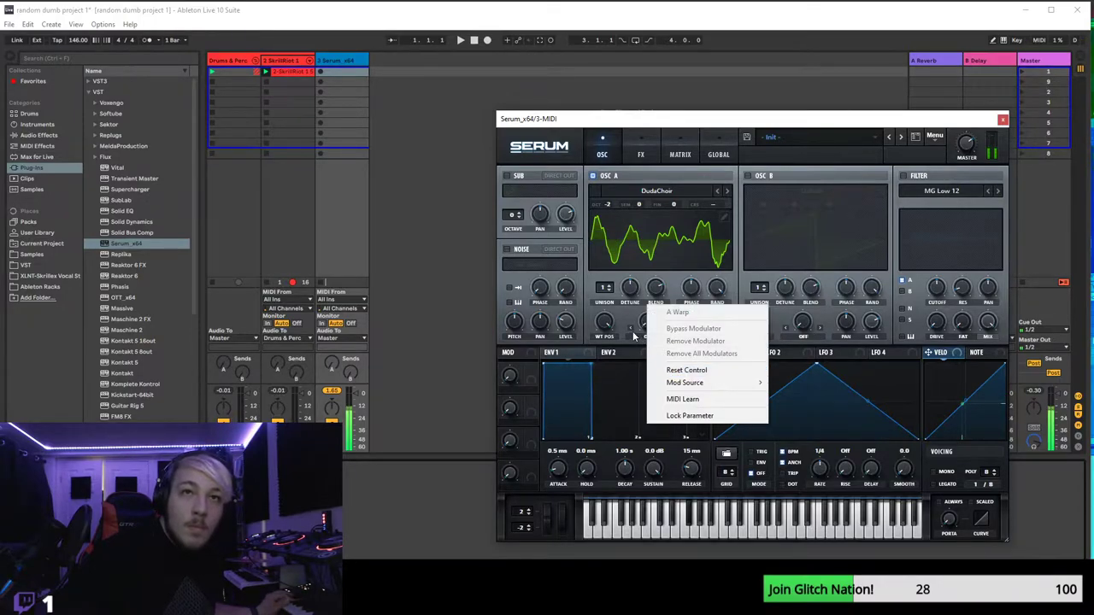
{"action": "left_click", "coordinate": [633, 336]}
{"action": "left_click", "coordinate": [633, 336]}
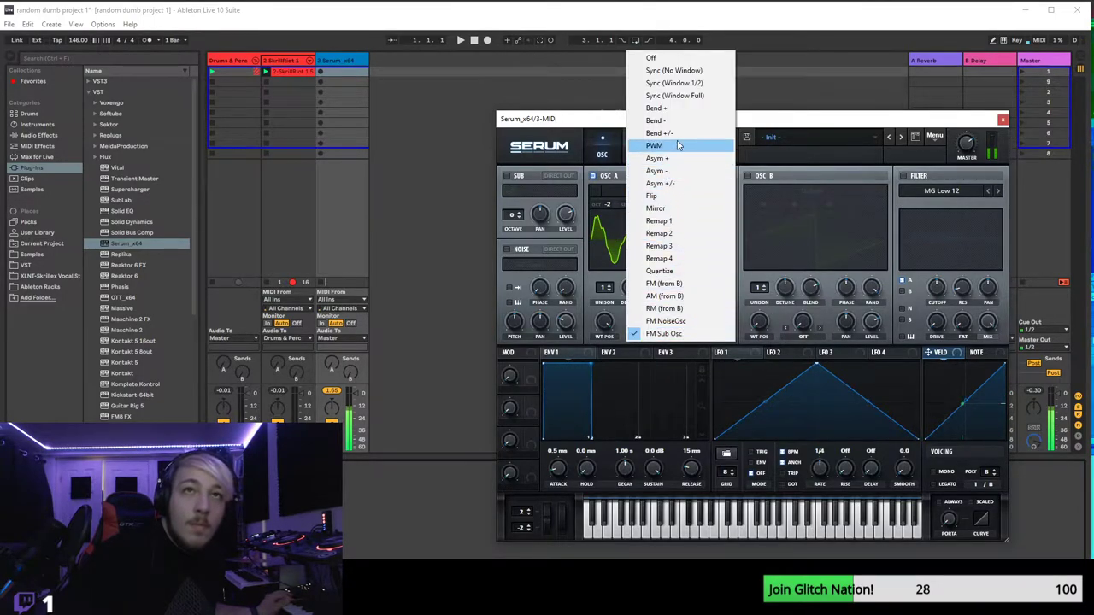
{"action": "left_click", "coordinate": [658, 158]}
{"action": "left_click_drag", "start_coordinate": [647, 320], "coordinate": [599, 321]}
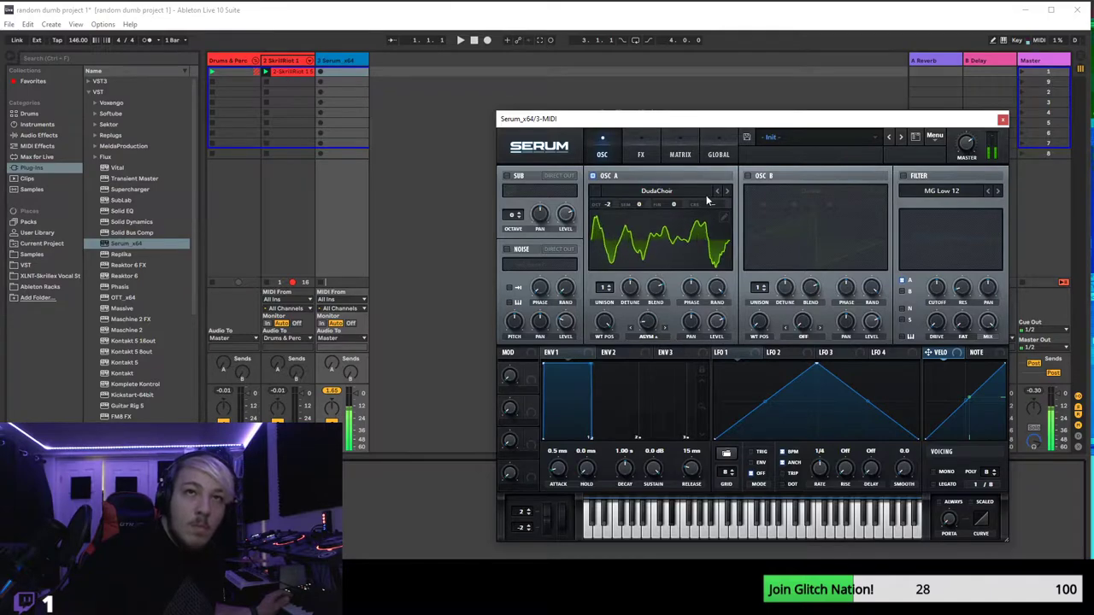
- Replace oscillator A's wavetable with the analog BS2 - Acid table after trying Basic Shapes
{"action": "left_click", "coordinate": [606, 194]}
{"action": "mouse_move", "coordinate": [637, 204]}
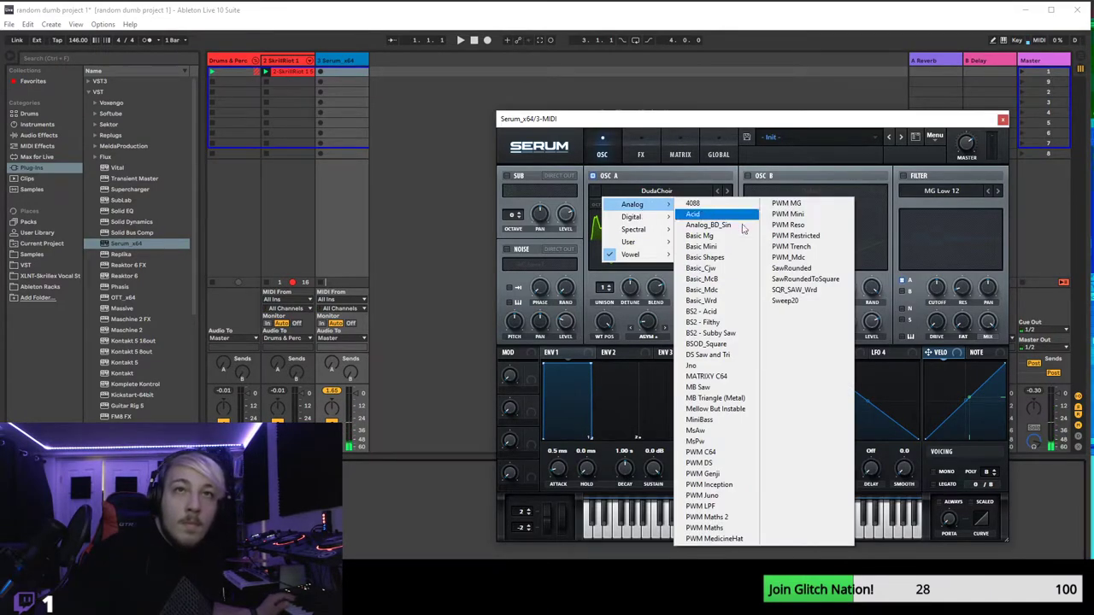
{"action": "left_click", "coordinate": [710, 258]}
{"action": "left_click", "coordinate": [659, 191]}
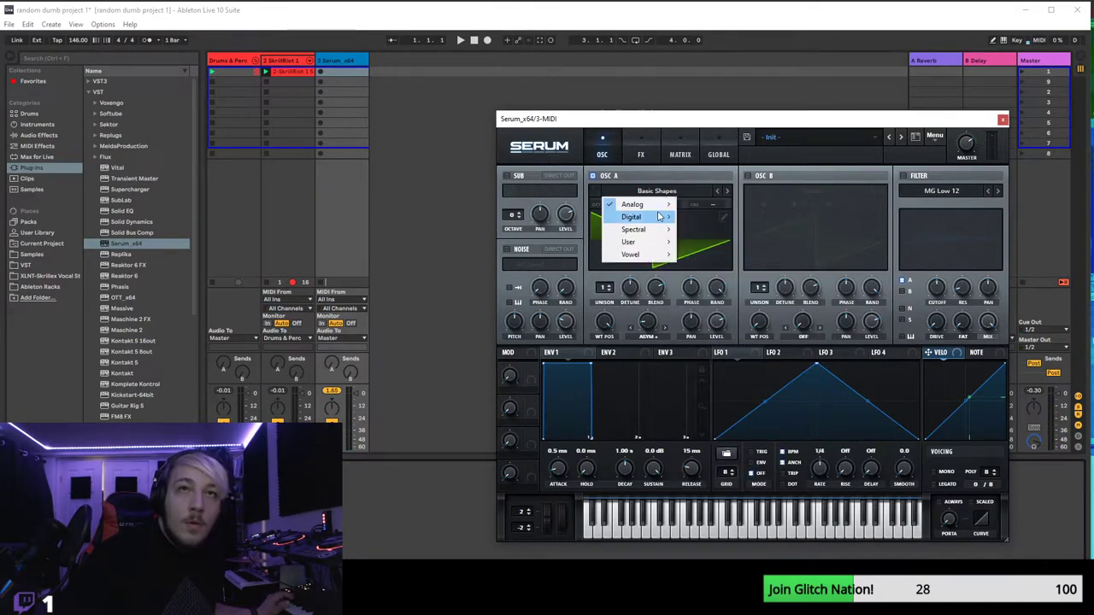
{"action": "mouse_move", "coordinate": [637, 204]}
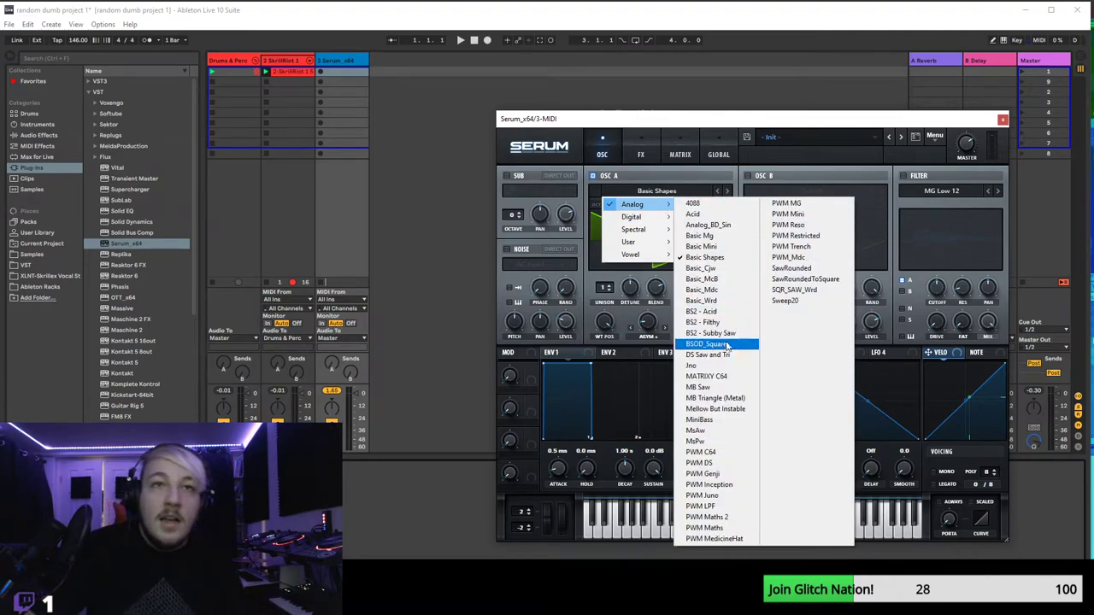
{"action": "left_click", "coordinate": [705, 311]}
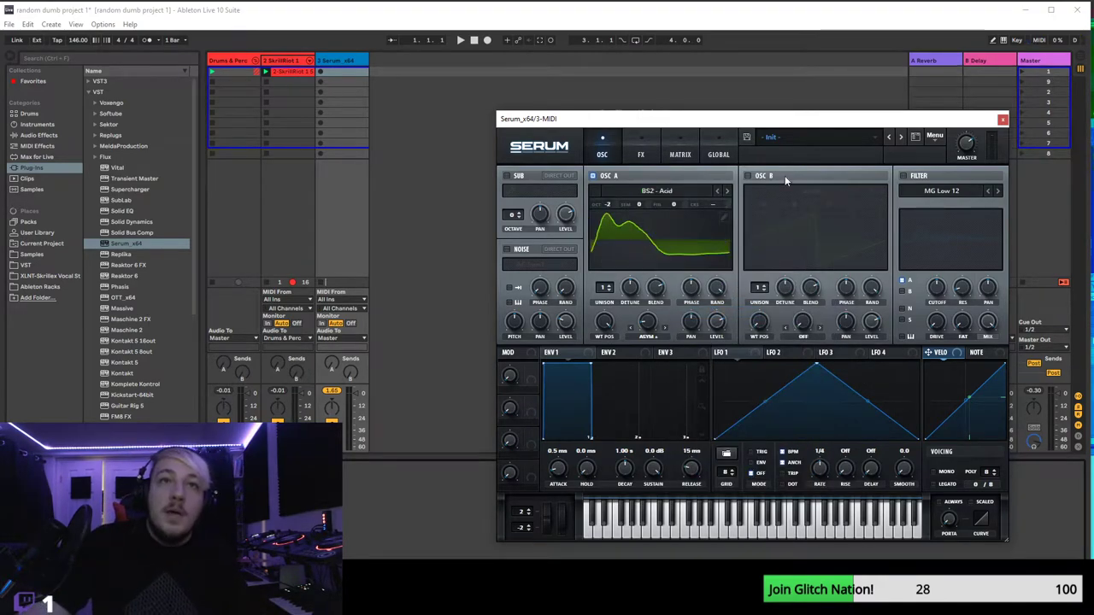
- Enable oscillator B at +1 octave and warp oscillator A with FM (from B) at about 29%
{"action": "left_click", "coordinate": [749, 176]}
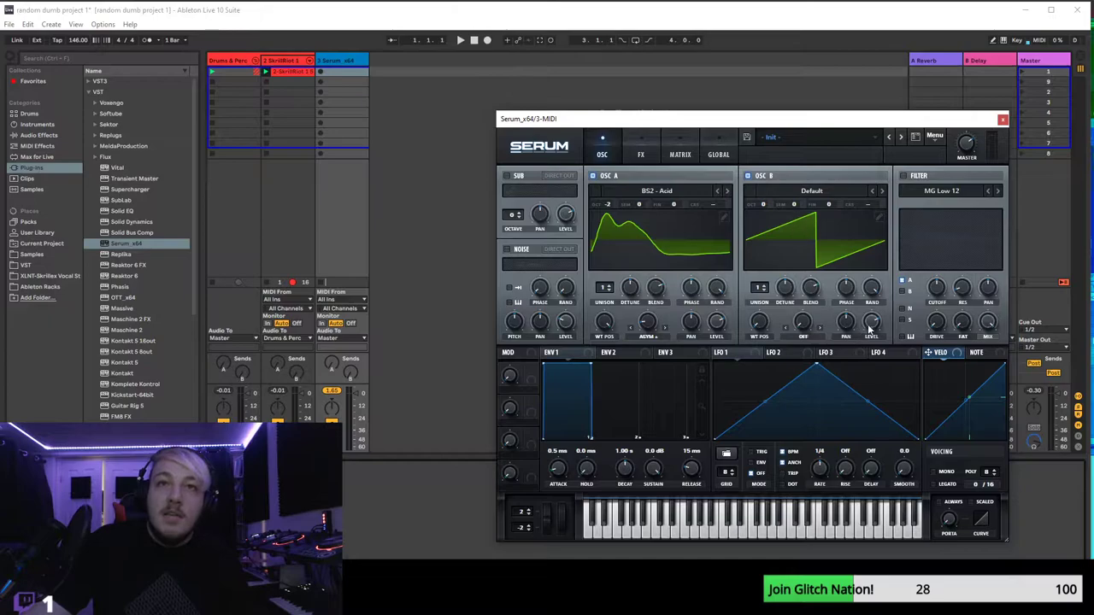
{"action": "left_click", "coordinate": [651, 337]}
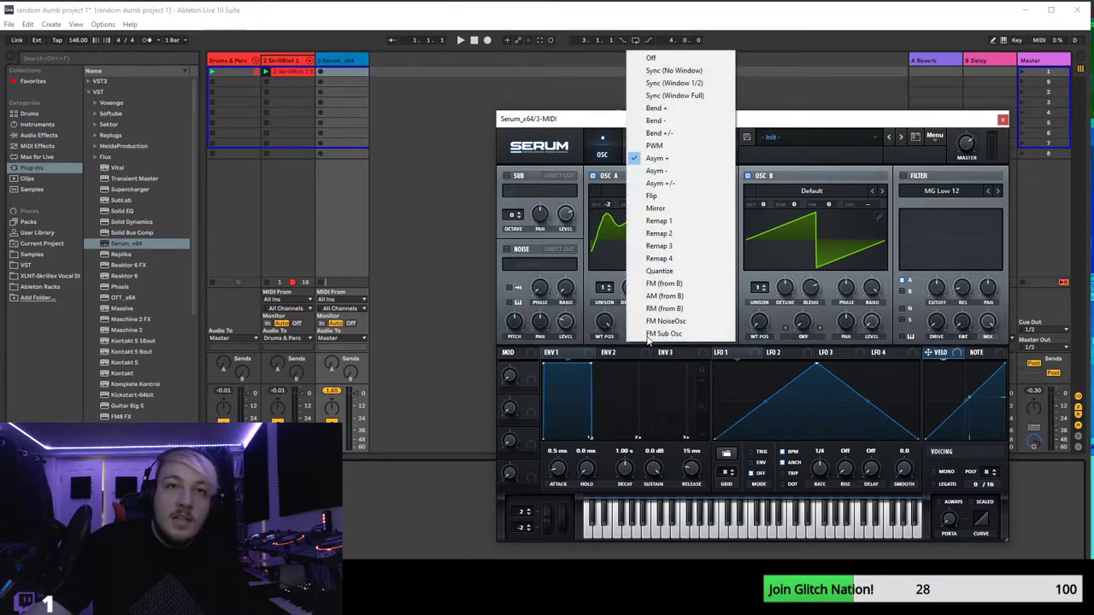
{"action": "left_click", "coordinate": [681, 285]}
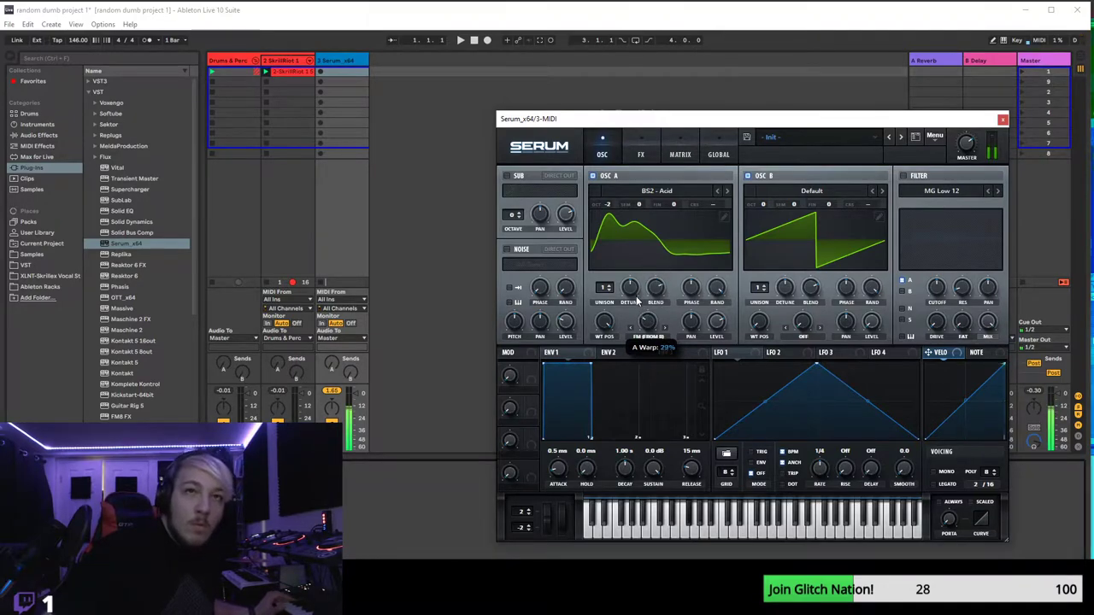
{"action": "left_click_drag", "start_coordinate": [649, 262], "coordinate": [668, 249]}
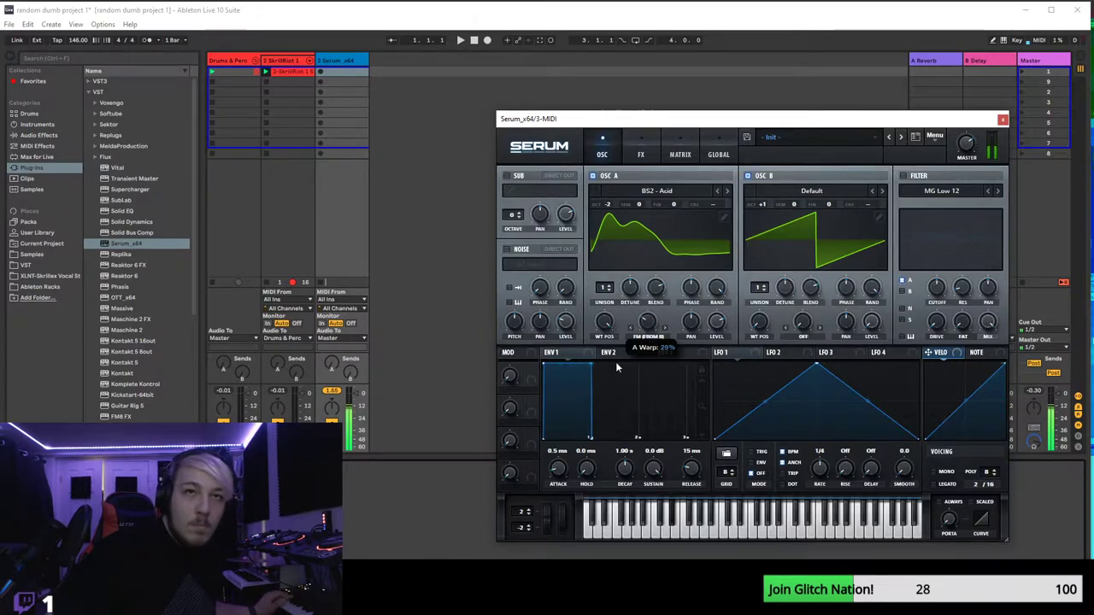
- Lower oscillator A's FM warp to 0% and assign LFO 1 to modulate it
{"action": "left_click_drag", "start_coordinate": [608, 373], "coordinate": [607, 306]}
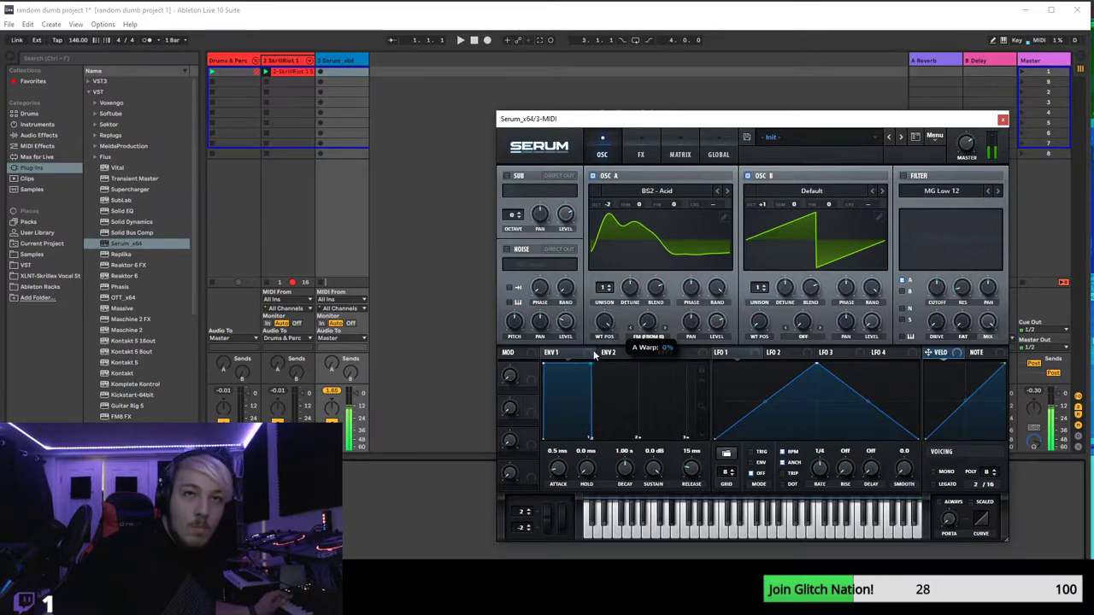
{"action": "left_click_drag", "start_coordinate": [725, 353], "coordinate": [640, 318]}
{"action": "mouse_move", "coordinate": [640, 313]}
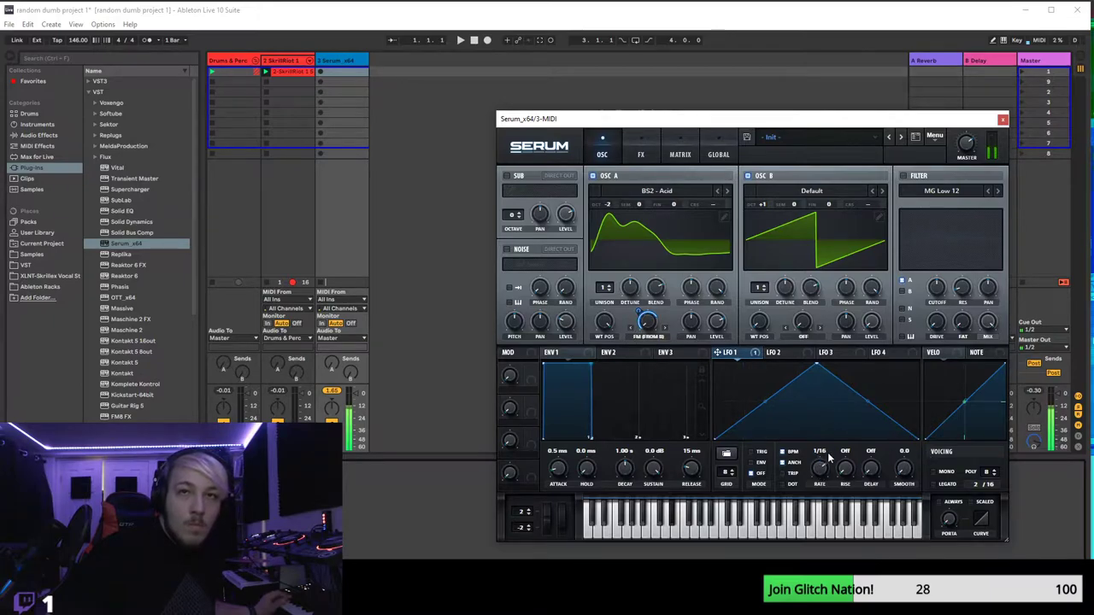
- Set LFO 1's rate to 1/2 and curve its shape, bowing the rise downward and the fall upward
{"action": "left_click_drag", "start_coordinate": [821, 466], "coordinate": [814, 484]}
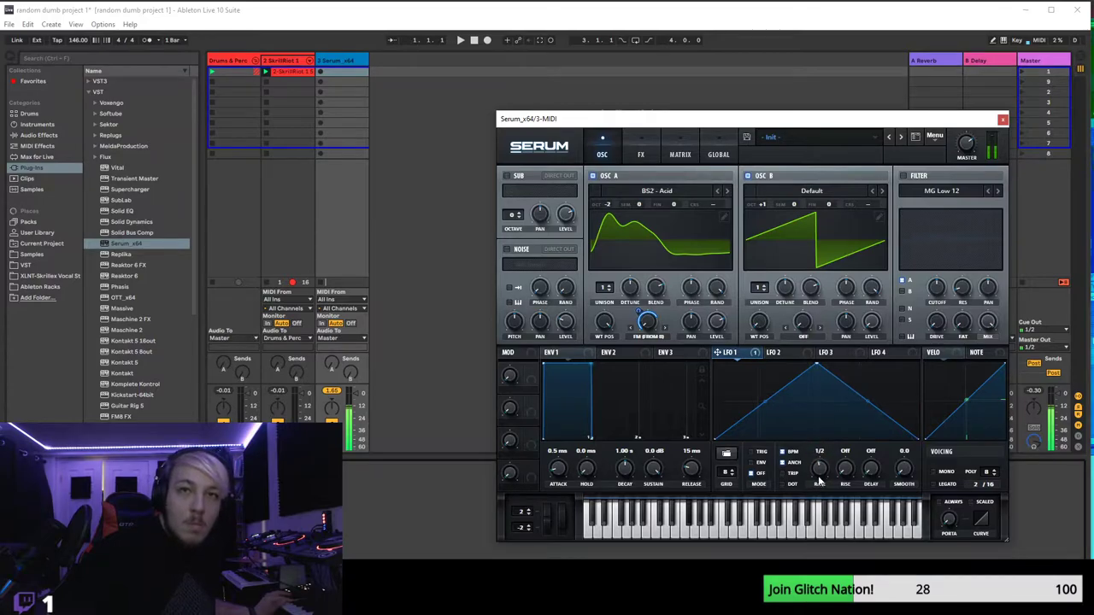
{"action": "left_click_drag", "start_coordinate": [765, 401], "coordinate": [770, 420]}
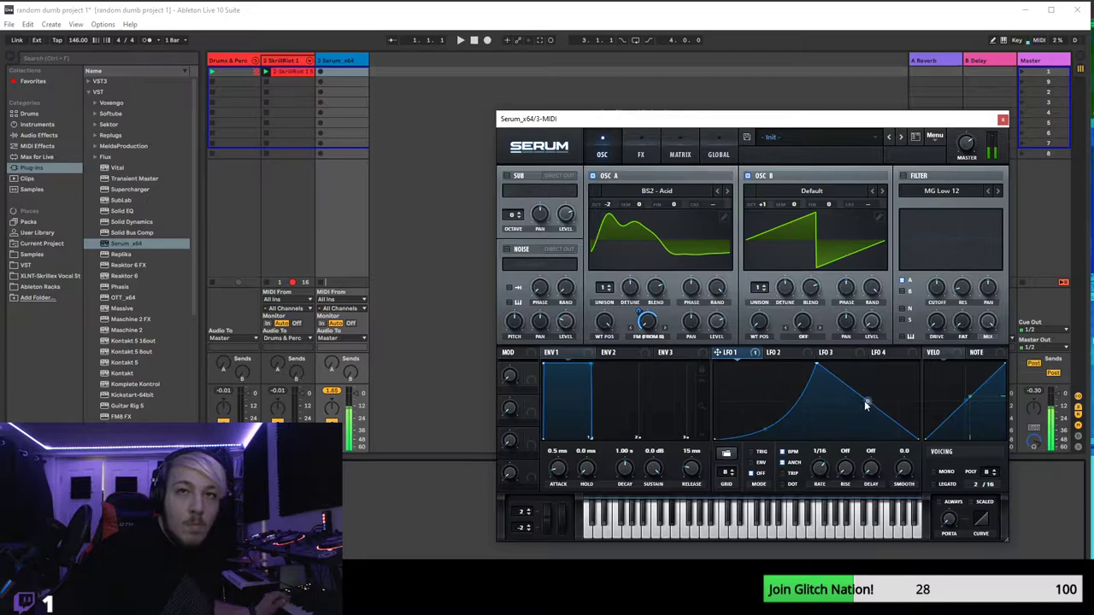
{"action": "left_click_drag", "start_coordinate": [866, 405], "coordinate": [876, 383]}
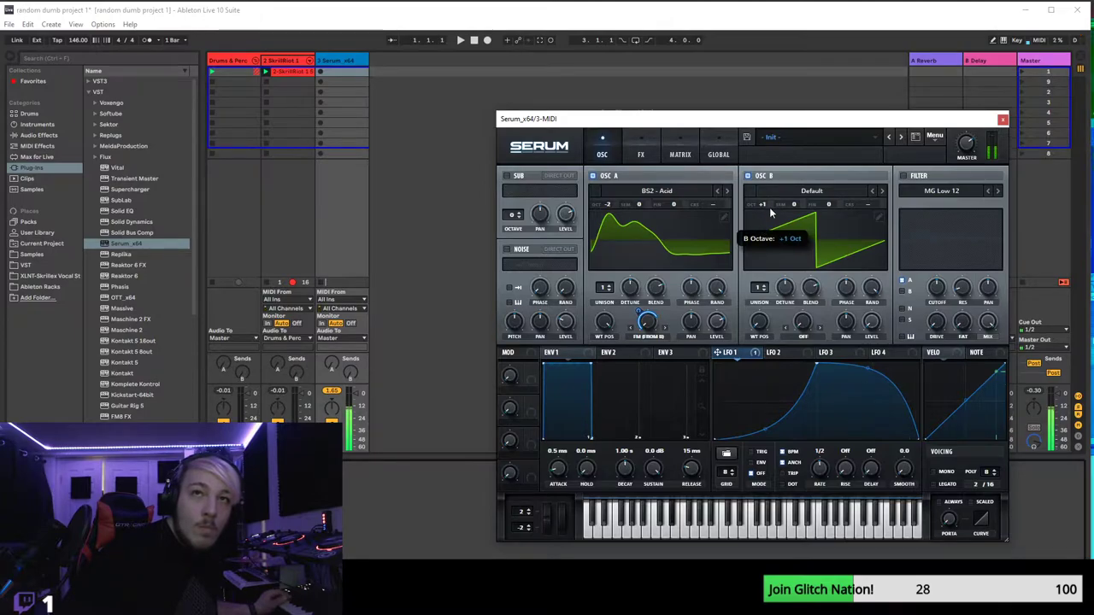
- Try oscillator A at 0 and oscillator B at -4 octaves, and return them to -2 and +1 octaves
{"action": "left_click_drag", "start_coordinate": [607, 205], "coordinate": [615, 191]}
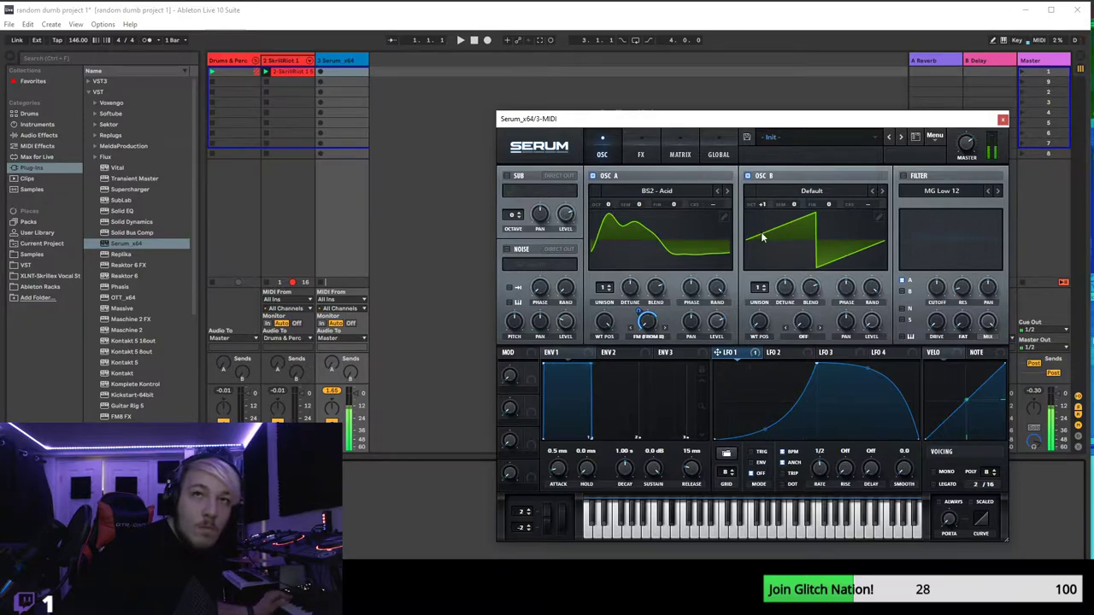
{"action": "left_click_drag", "start_coordinate": [760, 205], "coordinate": [752, 248]}
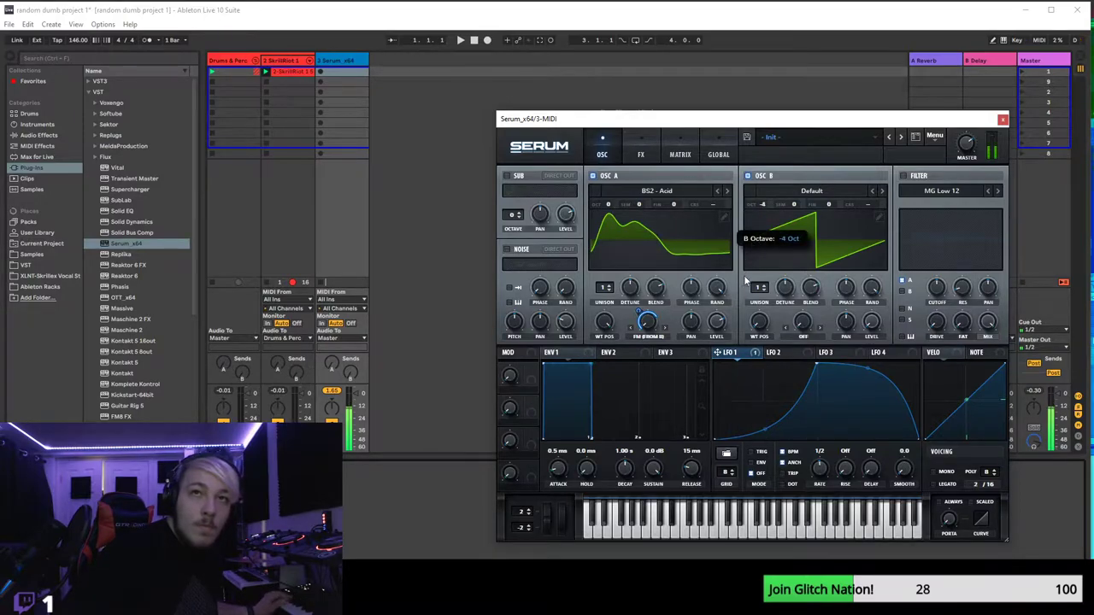
{"action": "left_click_drag", "start_coordinate": [763, 203], "coordinate": [761, 218]}
{"action": "left_click_drag", "start_coordinate": [607, 204], "coordinate": [605, 235]}
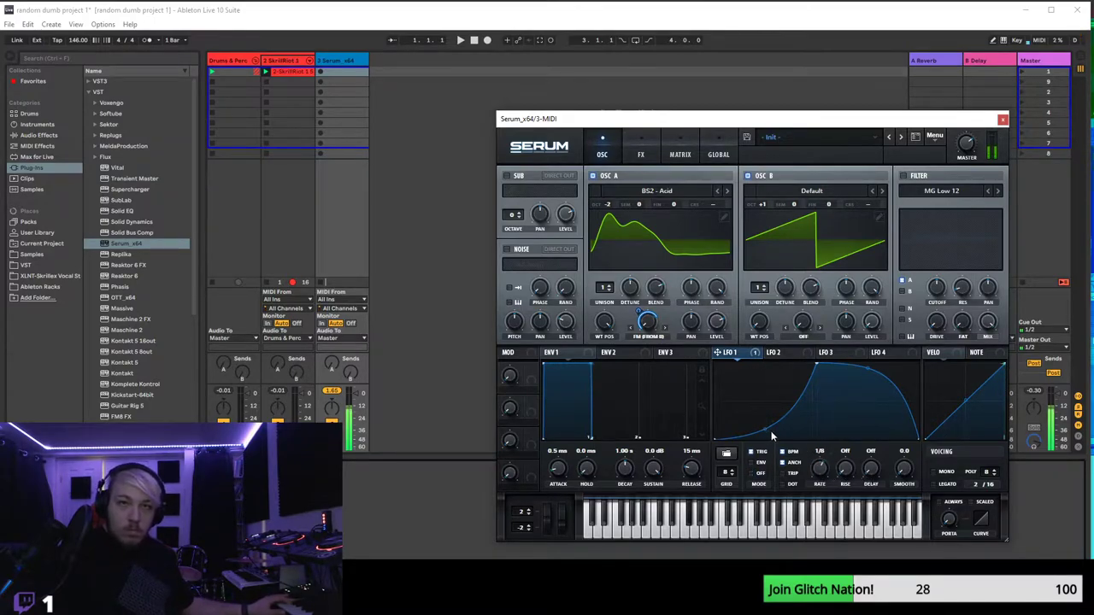
- Set LFO 1 to Trig mode, with its rising segment bowed upward and its rate at 1/32
{"action": "left_click_drag", "start_coordinate": [759, 425], "coordinate": [752, 398]}
{"action": "mouse_move", "coordinate": [819, 468]}
{"action": "left_mouse_down"}
{"action": "mouse_move", "coordinate": [817, 485]}
{"action": "mouse_move", "coordinate": [827, 457]}
{"action": "left_mouse_up"}
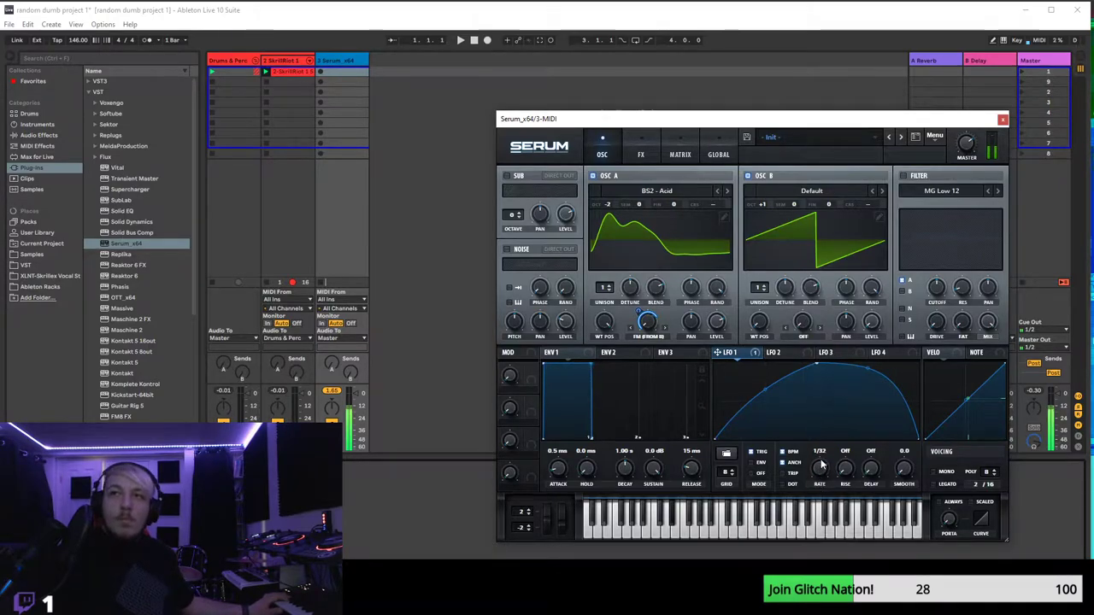
- Set LFO 1's rate to 1/4 and try oscillator A with a unison blend of 18, a 0° phase and a pan of 50L
{"action": "left_click_drag", "start_coordinate": [819, 471], "coordinate": [814, 494]}
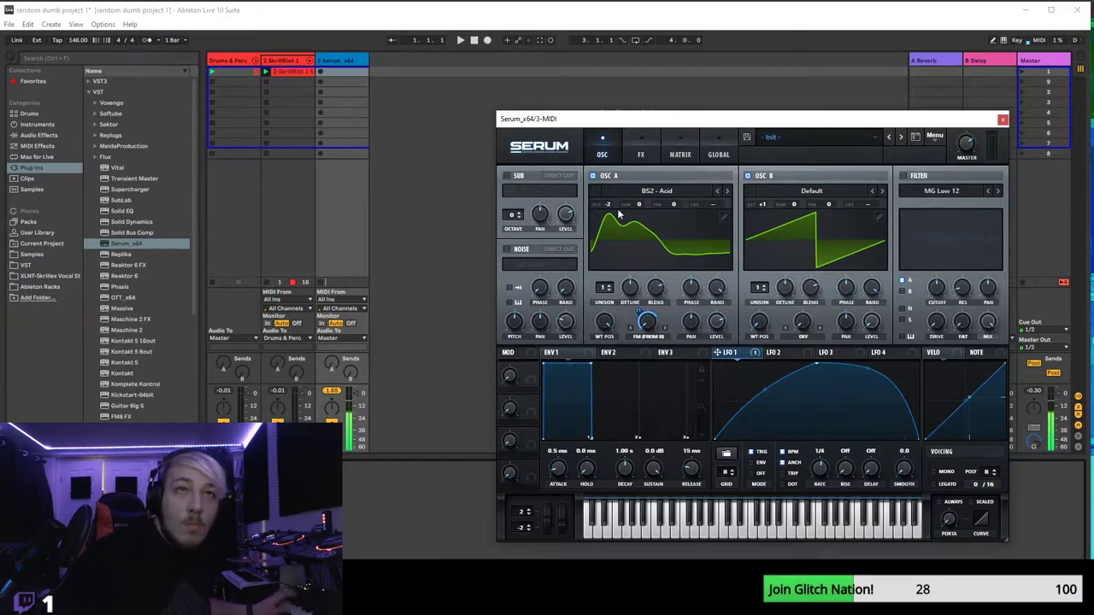
{"action": "left_click_drag", "start_coordinate": [630, 288], "coordinate": [610, 407]}
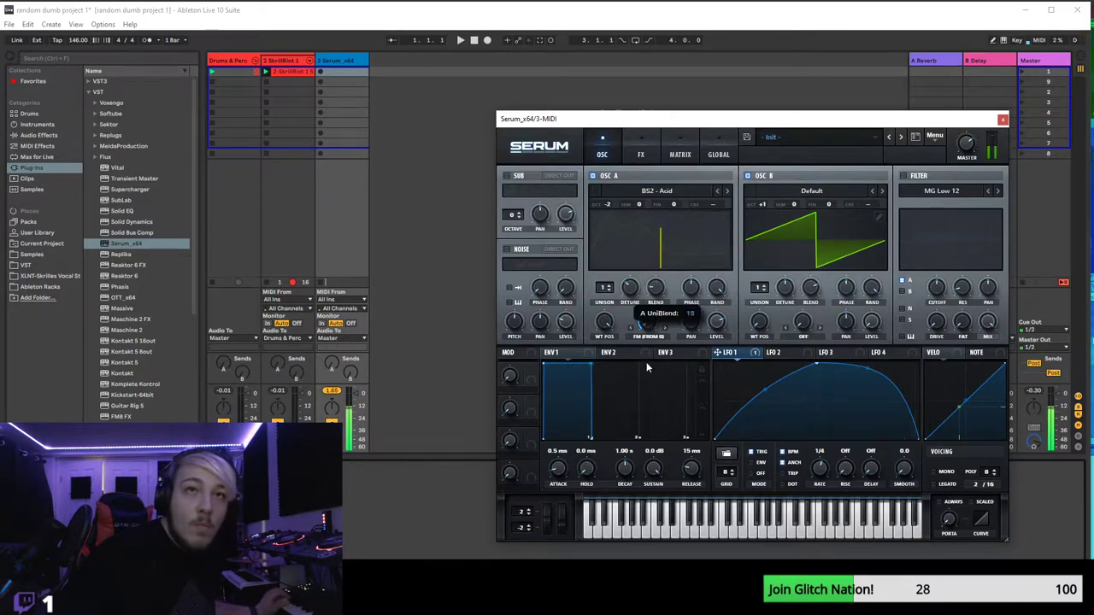
{"action": "left_click_drag", "start_coordinate": [609, 318], "coordinate": [604, 391]}
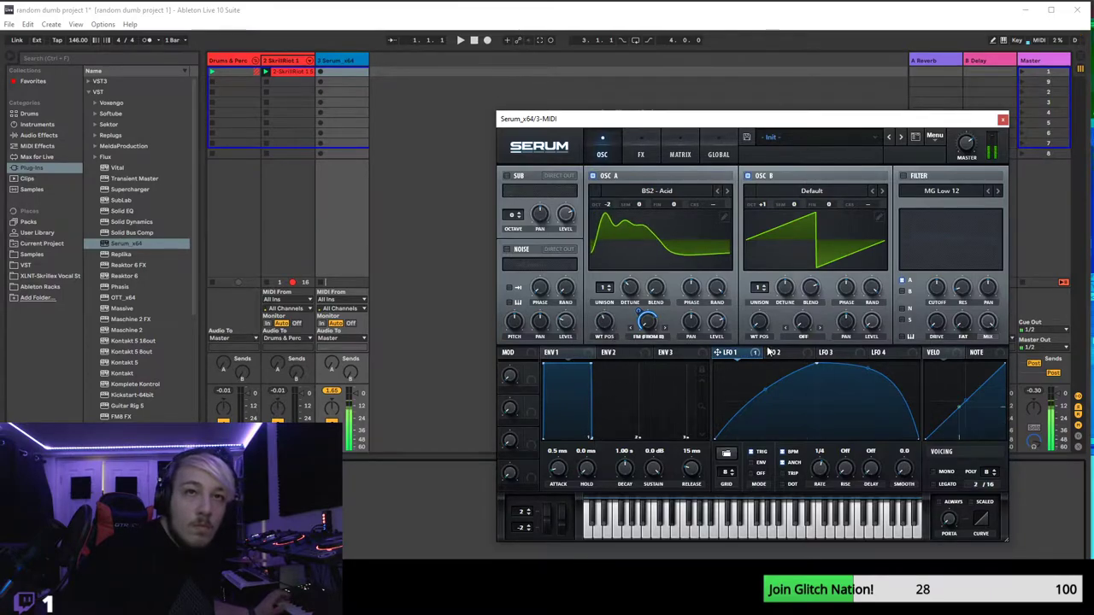
{"action": "left_click_drag", "start_coordinate": [713, 293], "coordinate": [682, 392]}
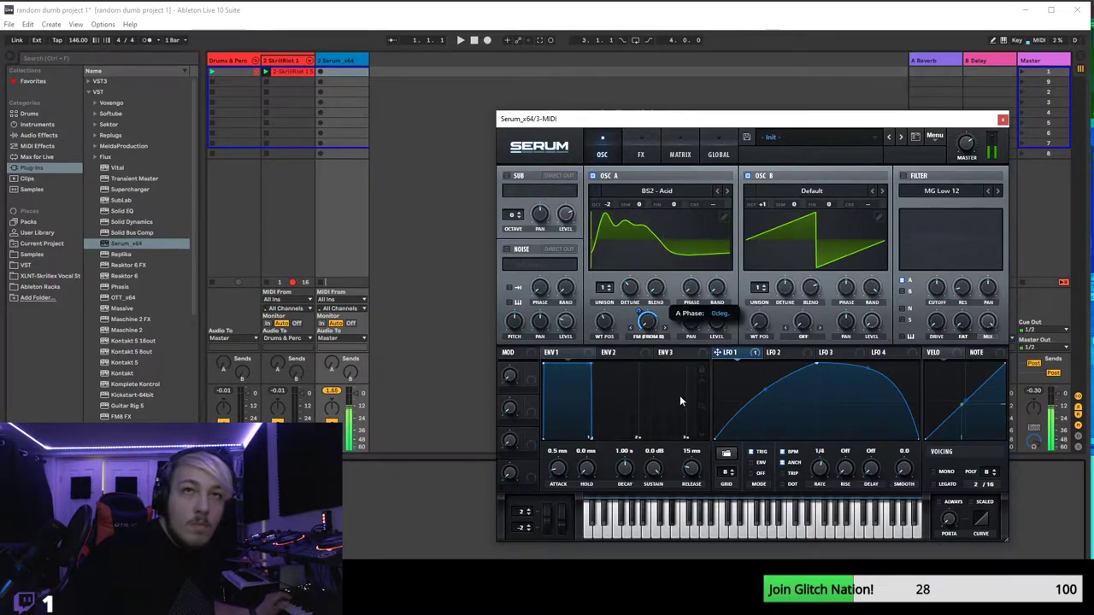
{"action": "mouse_move", "coordinate": [698, 321]}
{"action": "left_click_drag", "start_coordinate": [693, 331], "coordinate": [740, 282]}
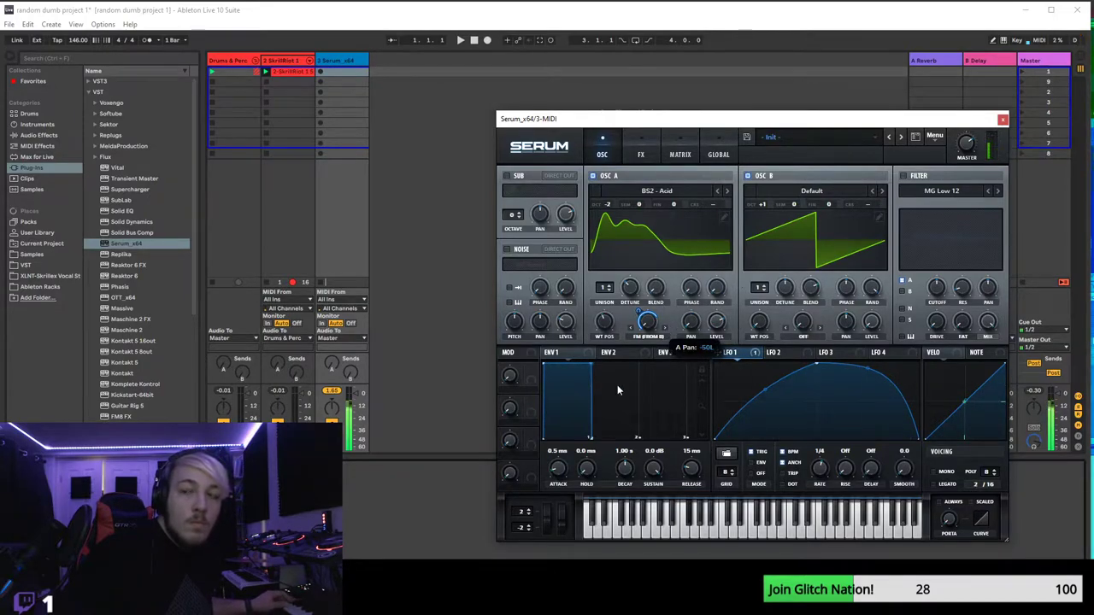
{"action": "left_click_drag", "start_coordinate": [639, 225], "coordinate": [579, 363]}
{"action": "left_click_drag", "start_coordinate": [607, 268], "coordinate": [657, 406]}
{"action": "left_click_drag", "start_coordinate": [697, 267], "coordinate": [716, 278]}
- Set oscillator B's warp mode to Bend - and raise the warp to 67%
{"action": "left_click", "coordinate": [782, 353]}
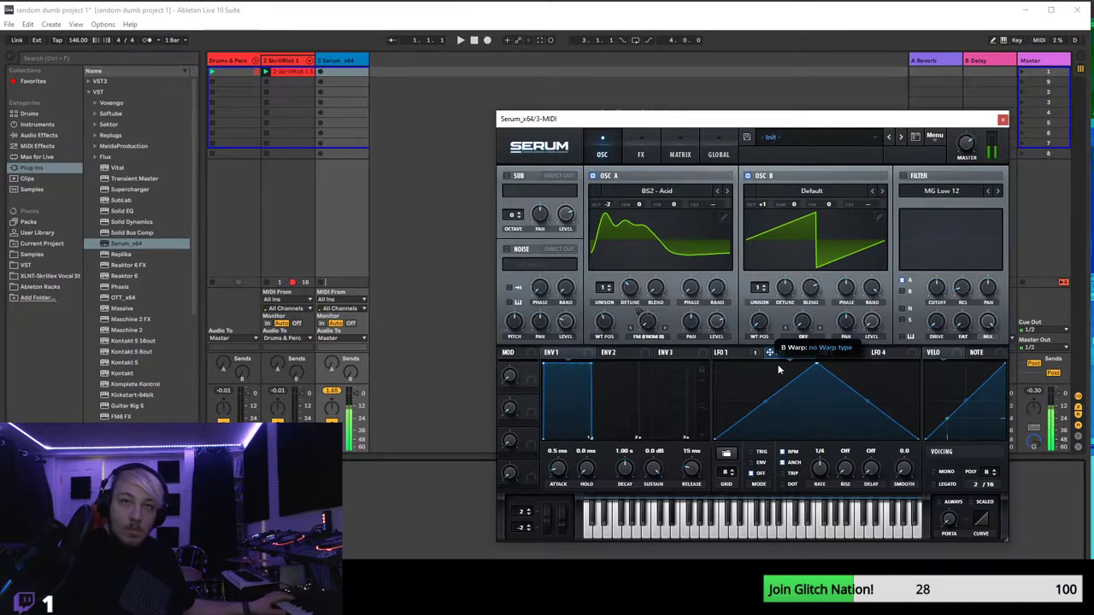
{"action": "left_click", "coordinate": [803, 334]}
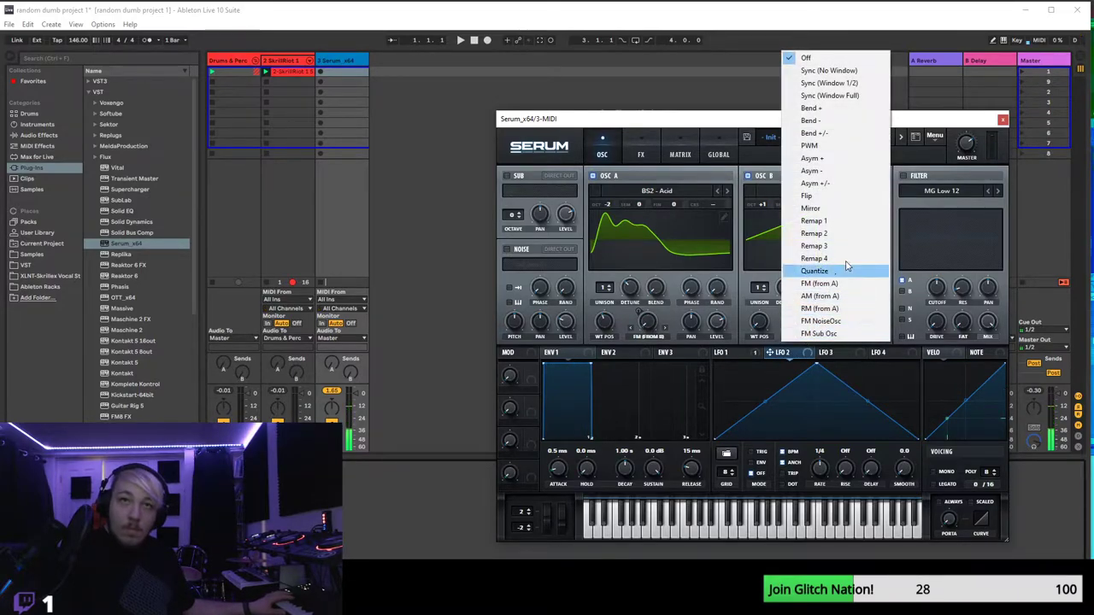
{"action": "left_click", "coordinate": [823, 124]}
{"action": "mouse_move", "coordinate": [807, 326]}
{"action": "left_mouse_down"}
{"action": "mouse_move", "coordinate": [843, 222]}
{"action": "mouse_move", "coordinate": [808, 341]}
{"action": "left_mouse_up"}
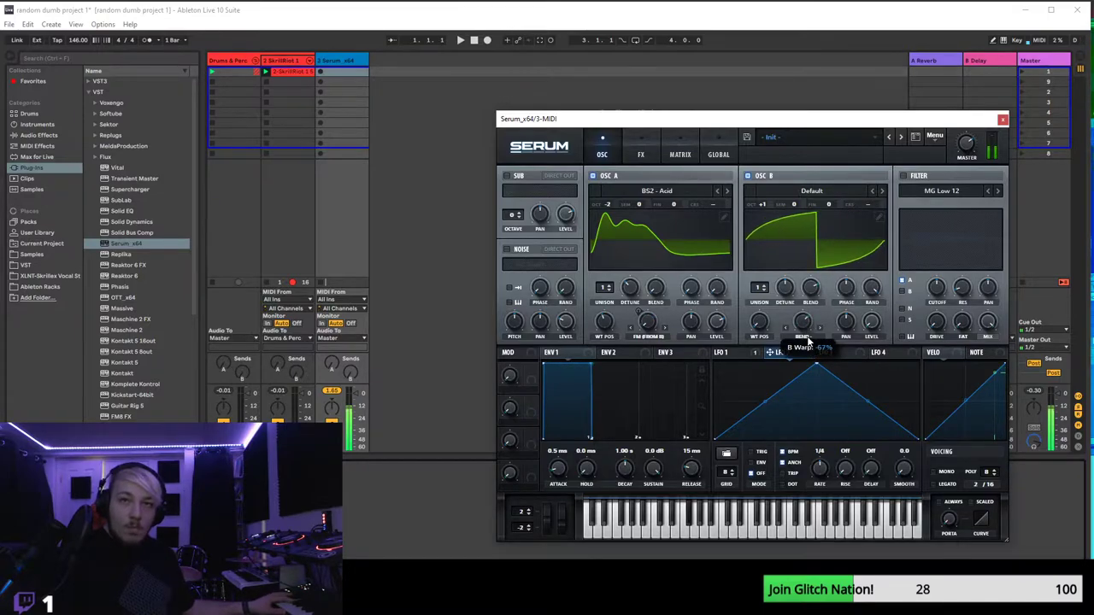
- Set LFO 1's rate to 1/16 and assign it to oscillator B's warp with an amount of 41
{"action": "left_click", "coordinate": [714, 352]}
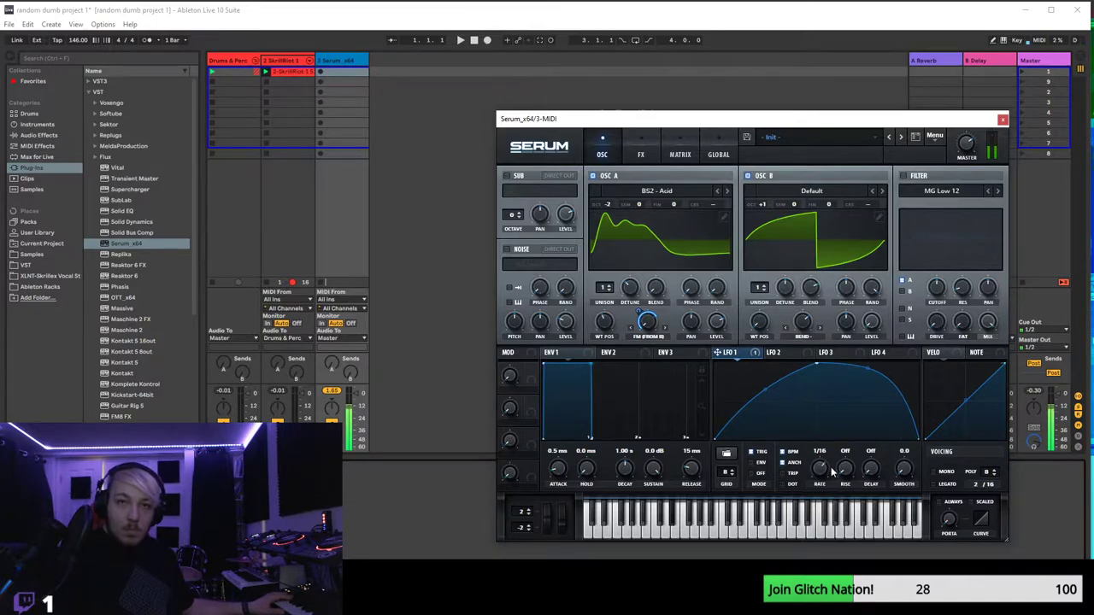
{"action": "left_click_drag", "start_coordinate": [822, 481], "coordinate": [829, 468]}
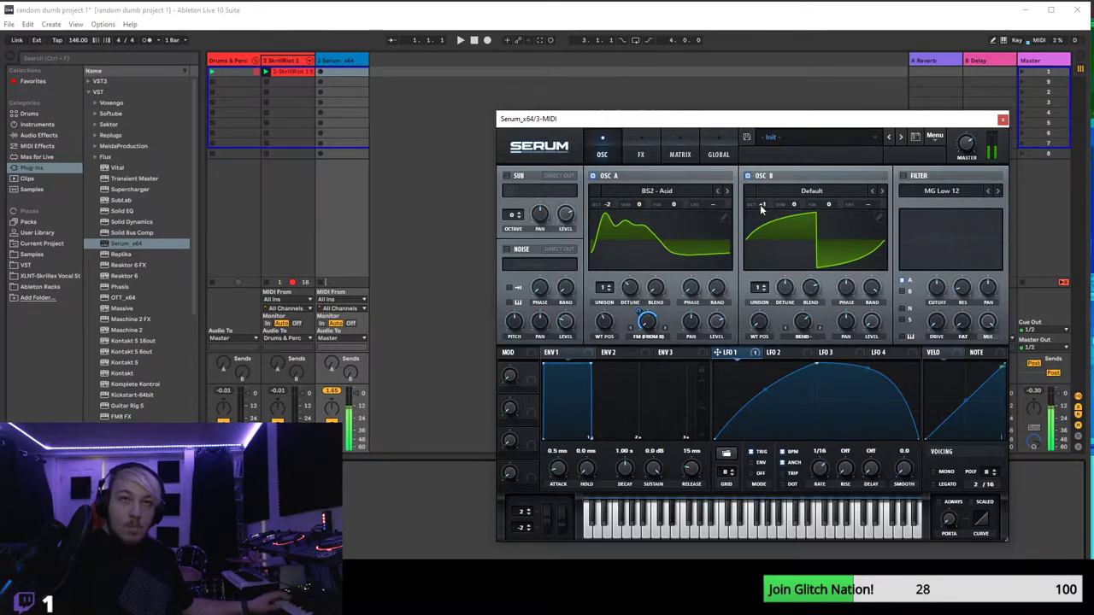
{"action": "left_click_drag", "start_coordinate": [801, 315], "coordinate": [799, 342]}
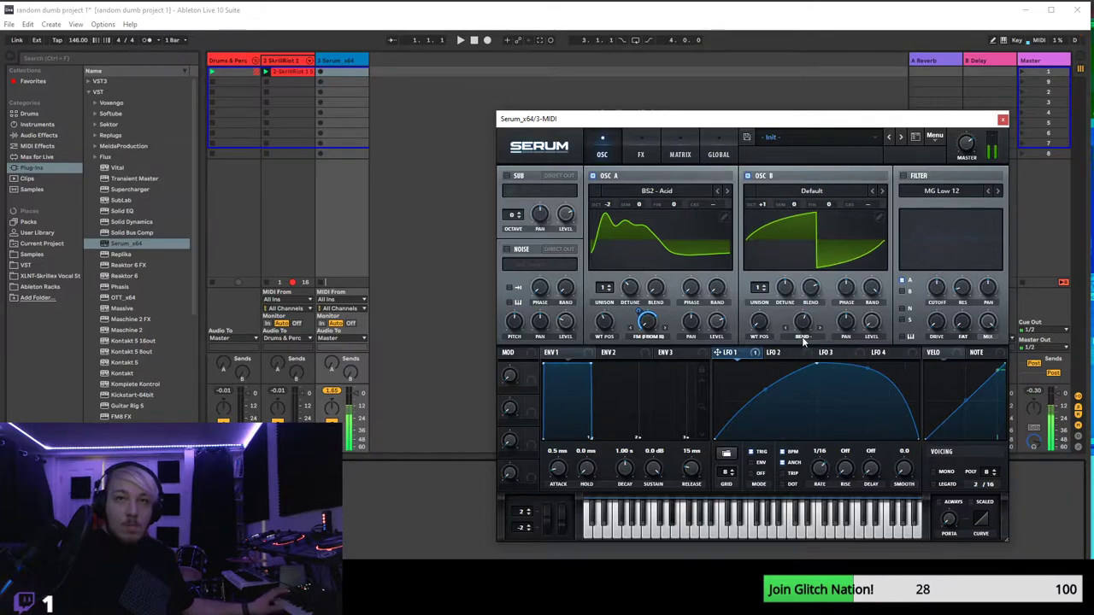
{"action": "left_click_drag", "start_coordinate": [795, 329], "coordinate": [797, 324]}
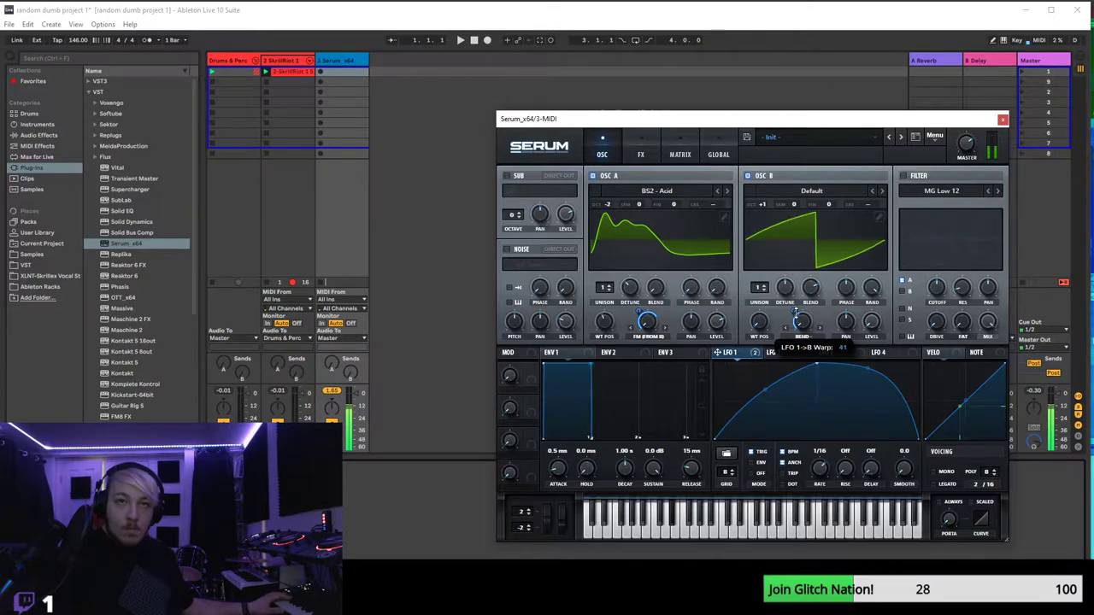
- Enable the filter, set its type to Cmb HL6+, set its drive to 46% and raise its resonance
{"action": "left_click", "coordinate": [904, 175]}
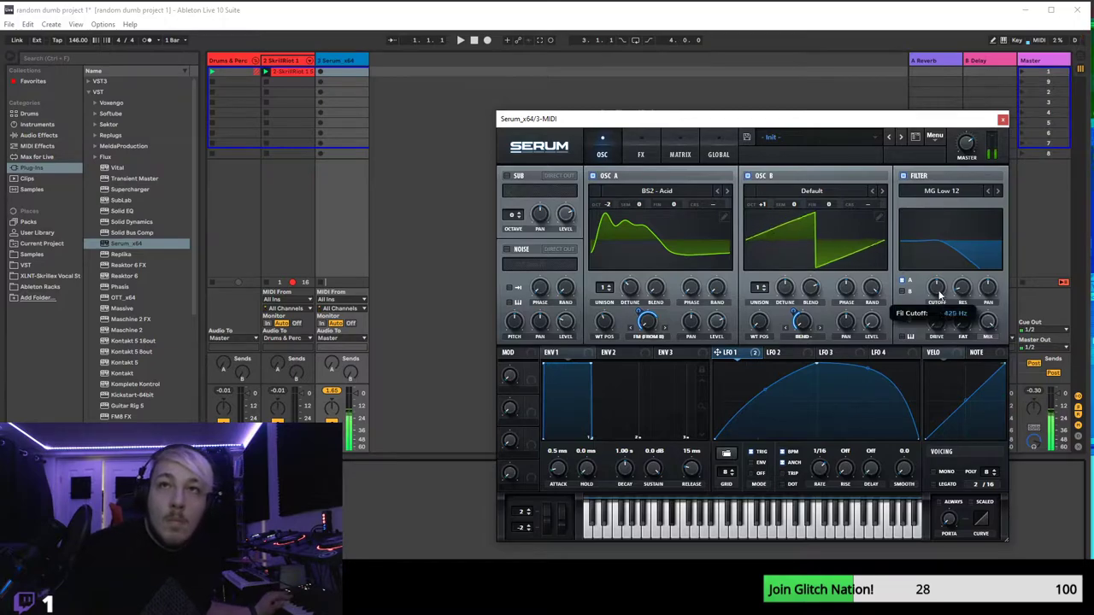
{"action": "left_click", "coordinate": [941, 191]}
{"action": "mouse_move", "coordinate": [944, 240]}
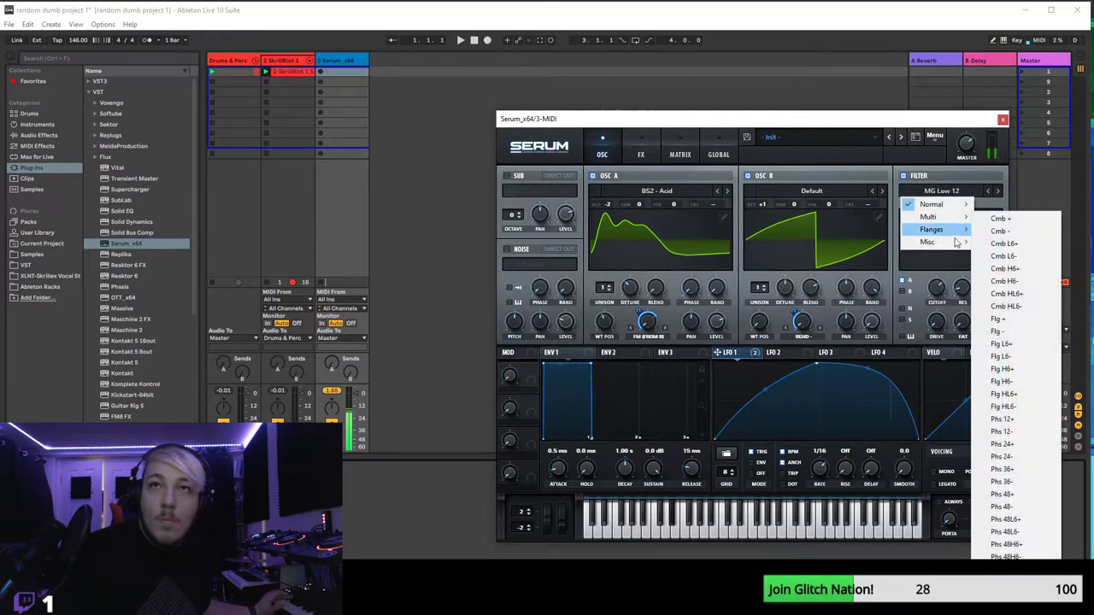
{"action": "left_click", "coordinate": [1006, 293]}
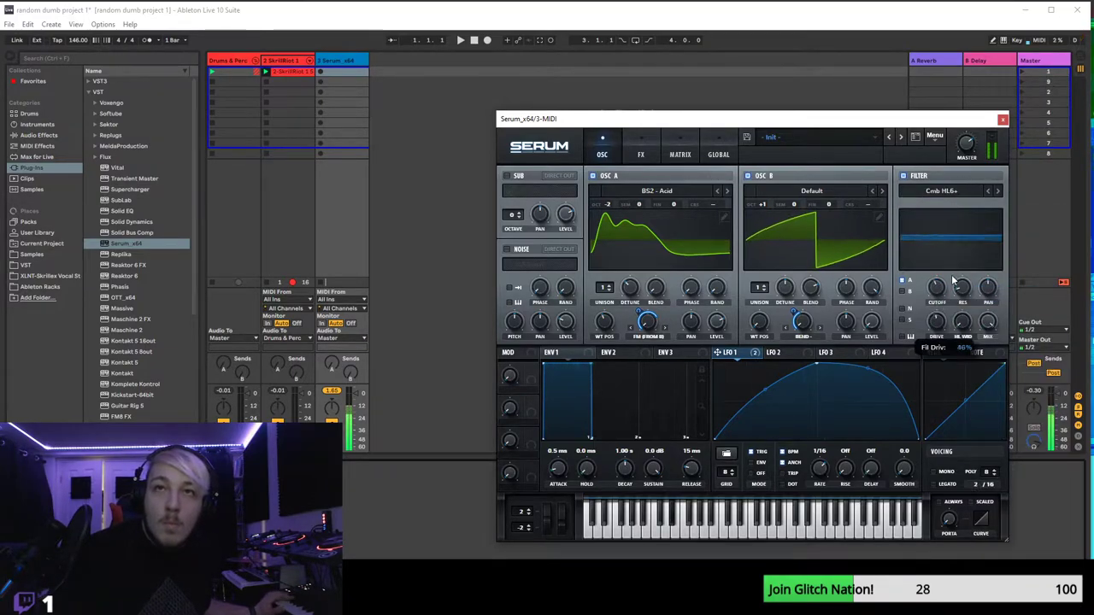
{"action": "left_click_drag", "start_coordinate": [959, 286], "coordinate": [932, 307]}
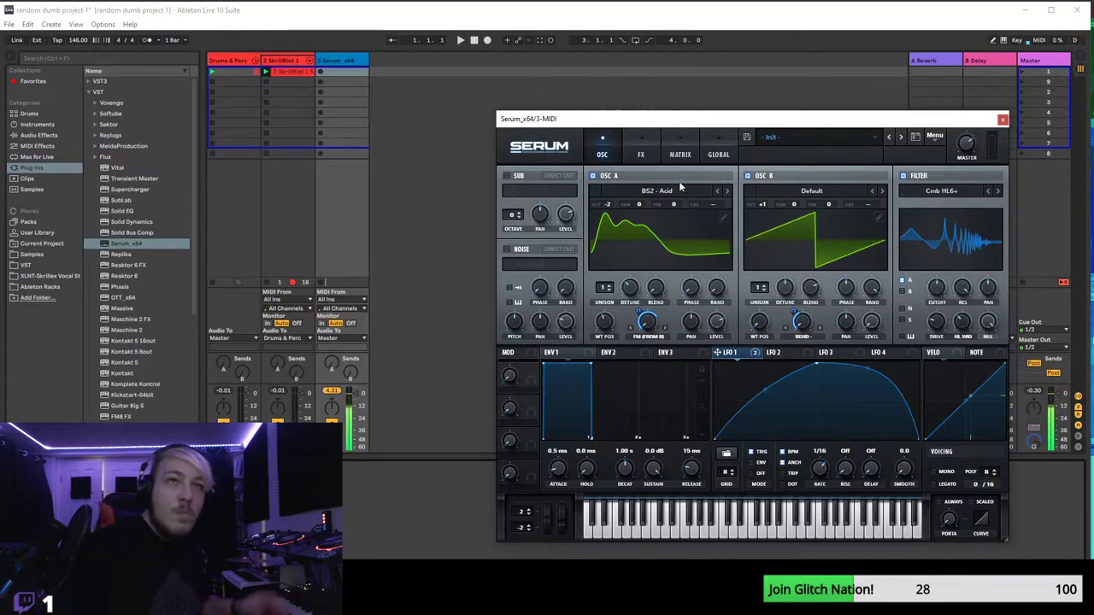
- Close the Serum plug-in window and show it again from its track
{"action": "left_click", "coordinate": [643, 154]}
{"action": "left_click", "coordinate": [1003, 118]}
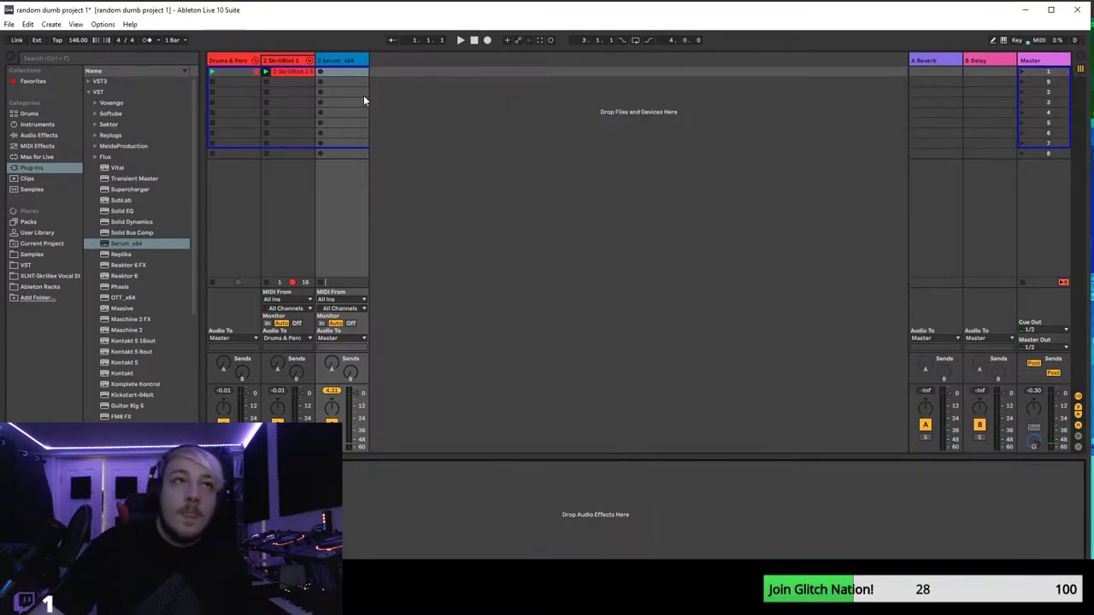
{"action": "right_click", "coordinate": [354, 63]}
{"action": "left_click", "coordinate": [298, 156]}
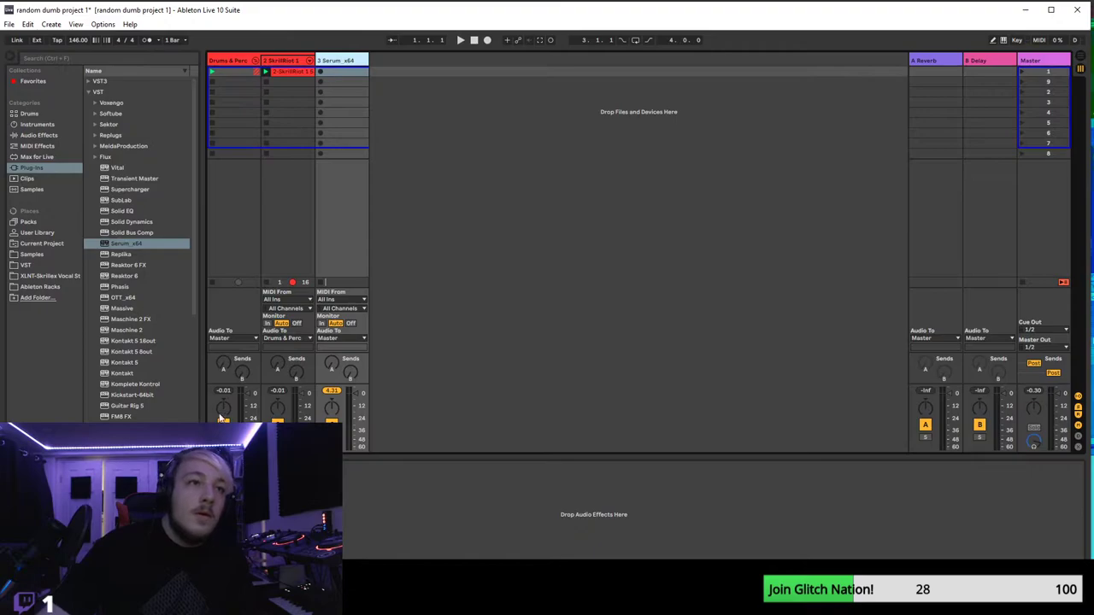
{"action": "key", "text": "ctrl+alt+p"}
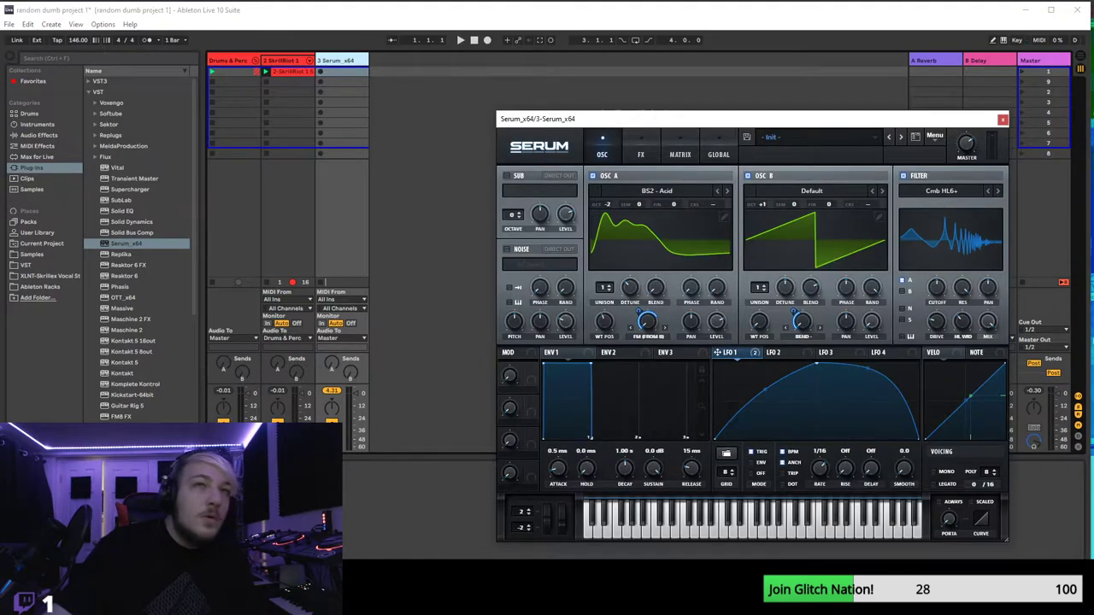
- Load the preset YaYaYa.fxp from the Bass folder of TMGlitch Dubstep Pack
{"action": "left_click", "coordinate": [934, 137]}
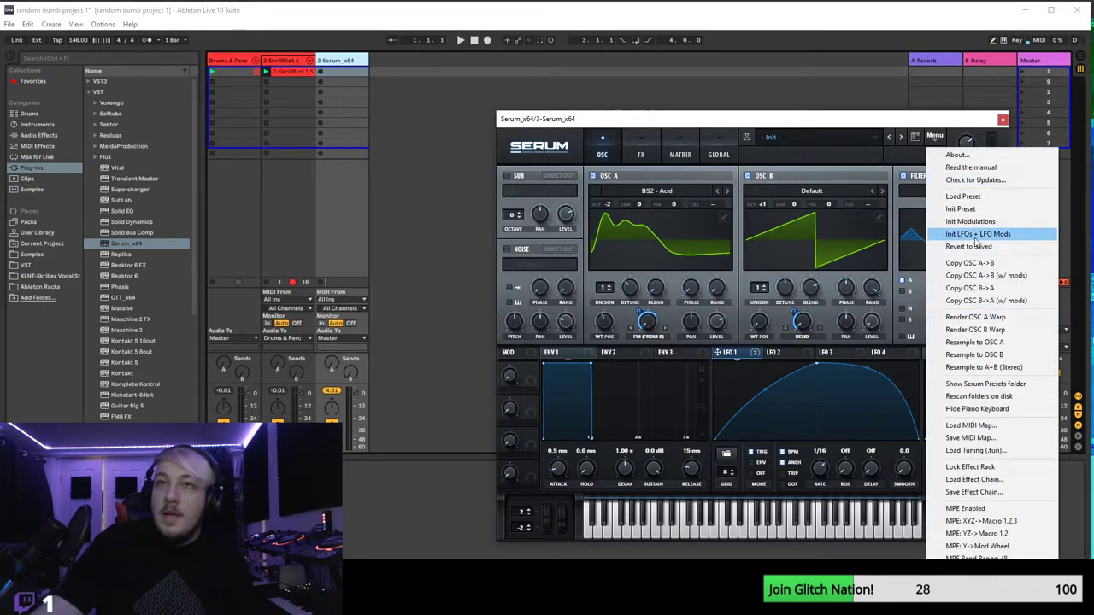
{"action": "left_click", "coordinate": [963, 196]}
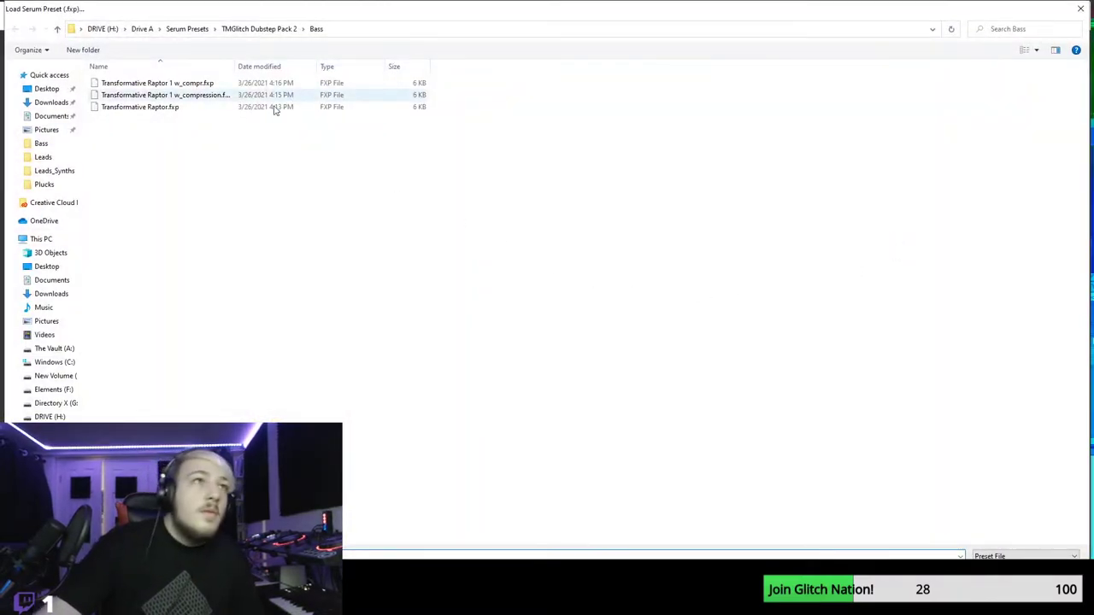
{"action": "left_click", "coordinate": [257, 29]}
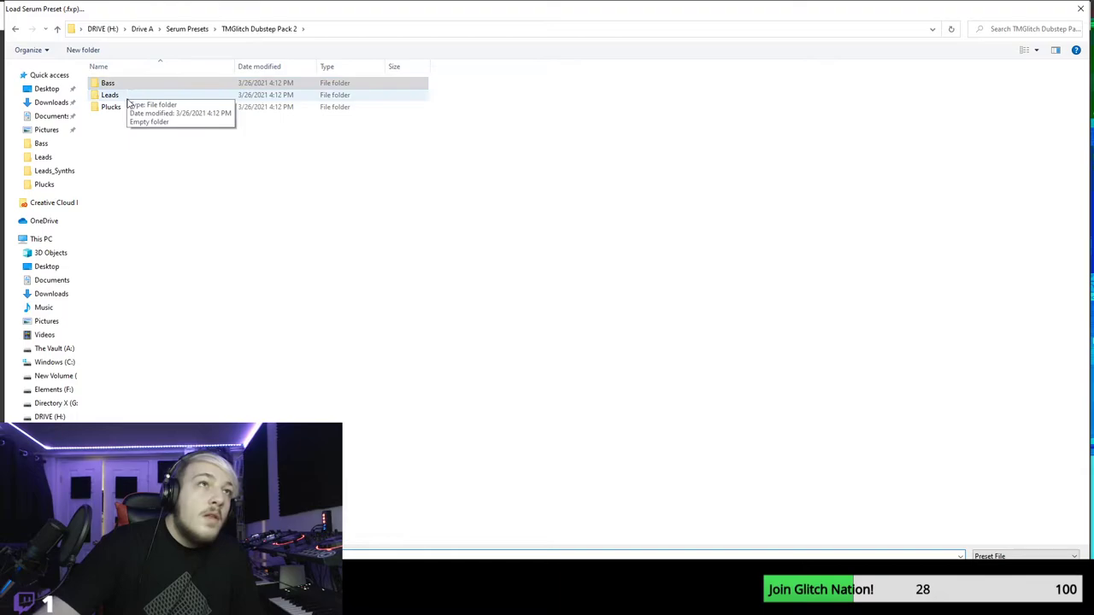
{"action": "left_click", "coordinate": [187, 29]}
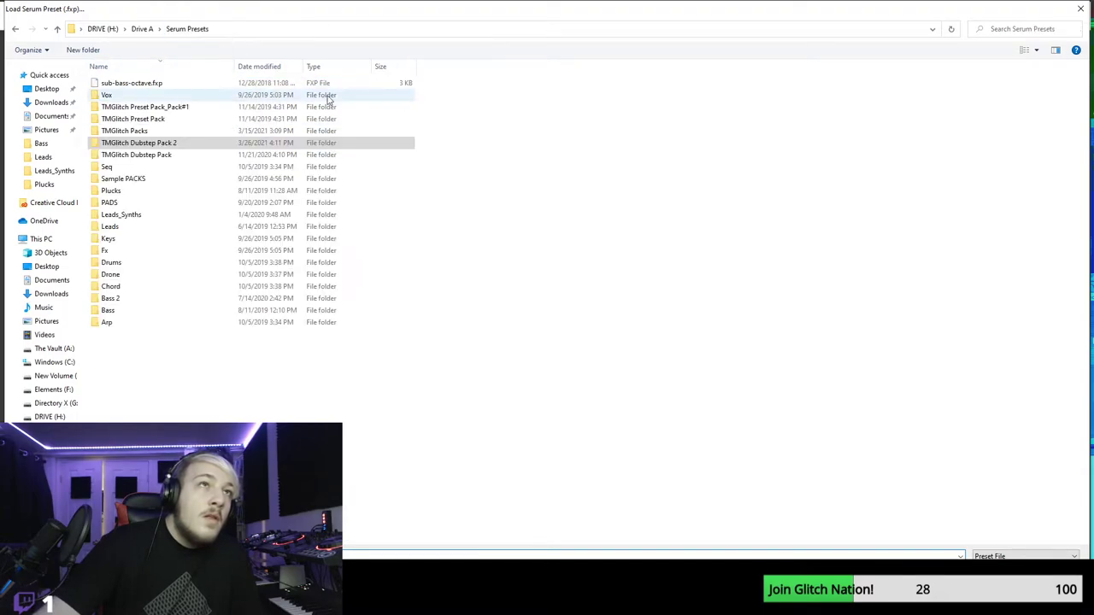
{"action": "double_click", "coordinate": [137, 147]}
{"action": "left_click", "coordinate": [14, 30]}
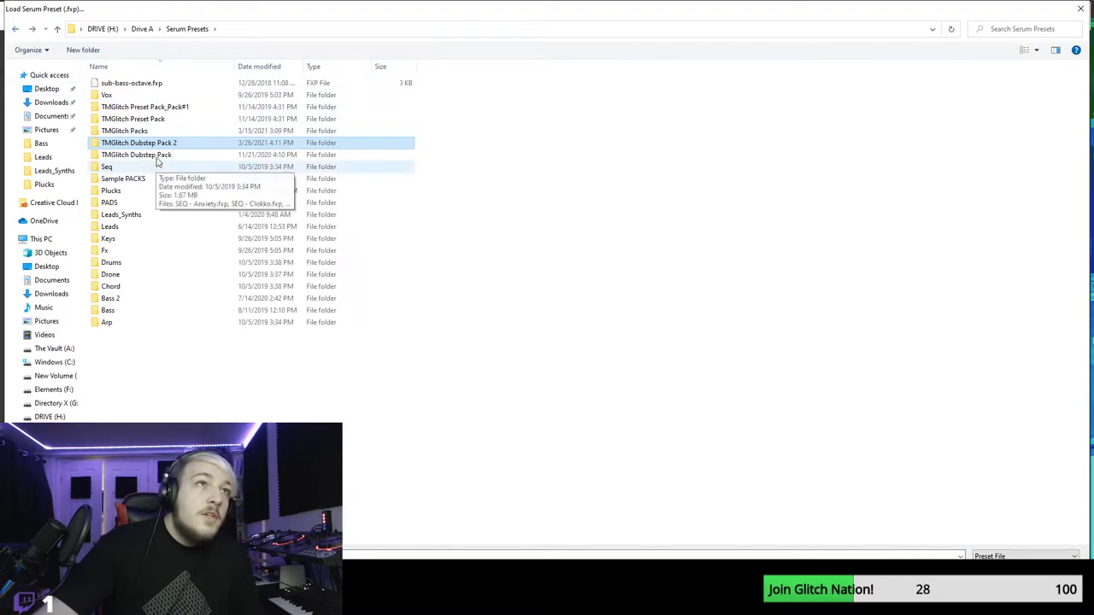
{"action": "double_click", "coordinate": [128, 154]}
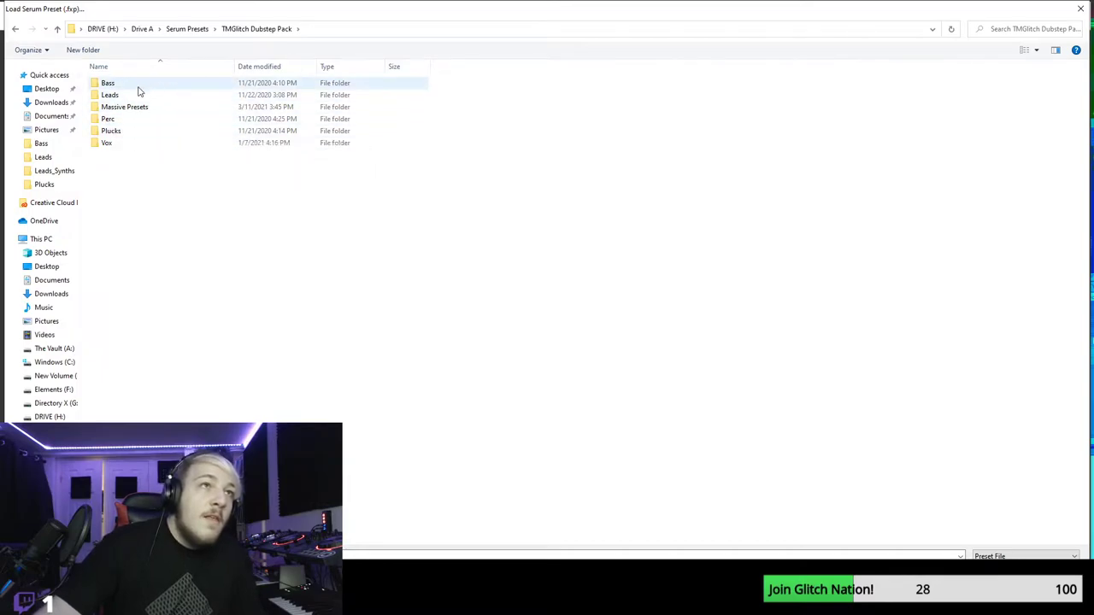
{"action": "double_click", "coordinate": [137, 93]}
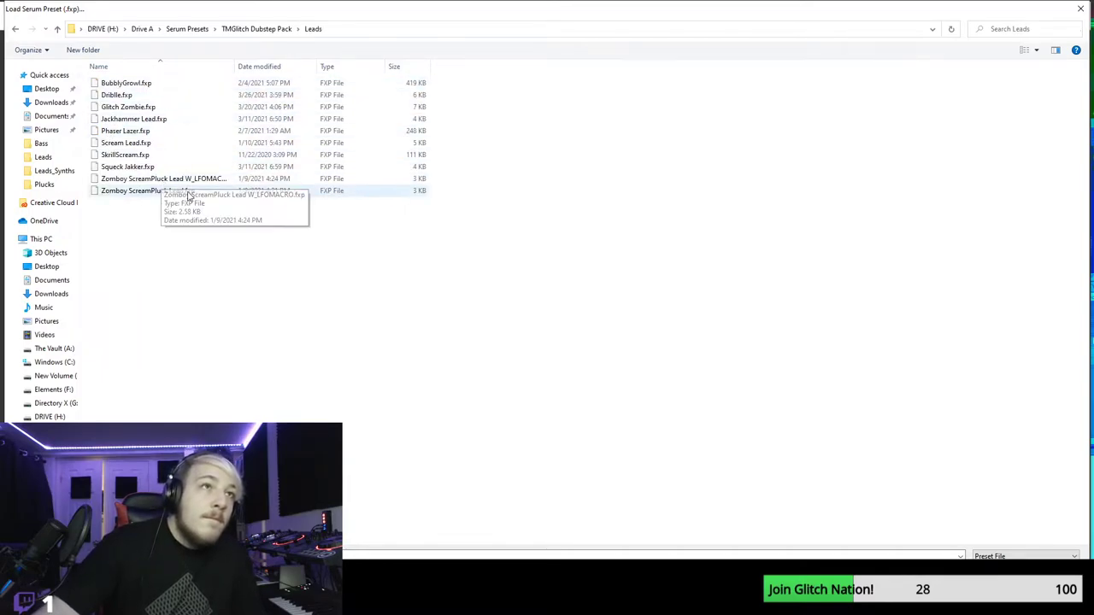
{"action": "left_click", "coordinate": [14, 29]}
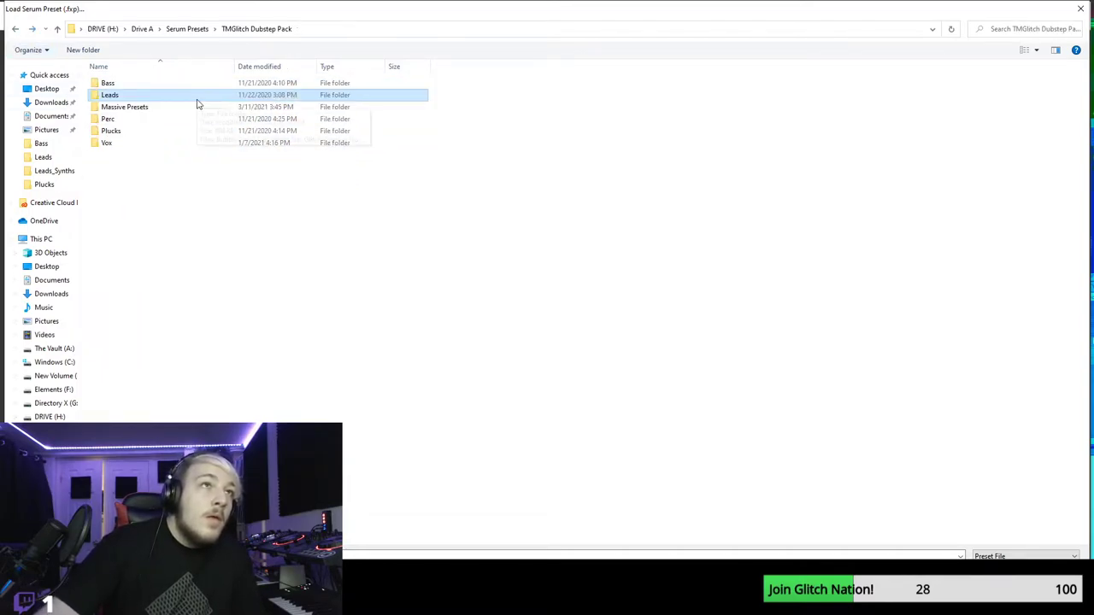
{"action": "double_click", "coordinate": [111, 83]}
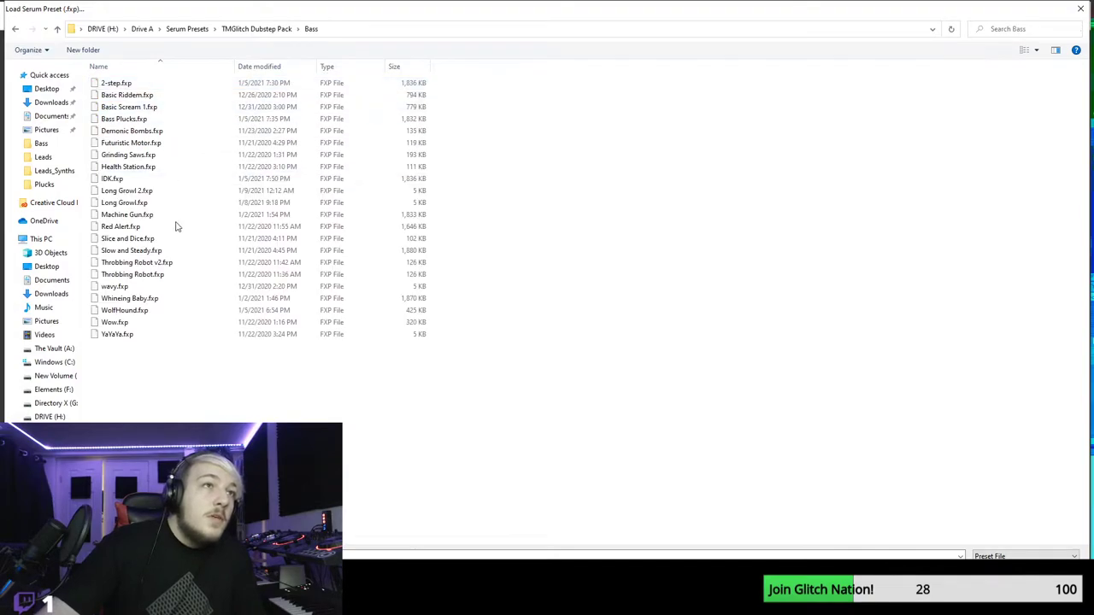
{"action": "double_click", "coordinate": [144, 334]}
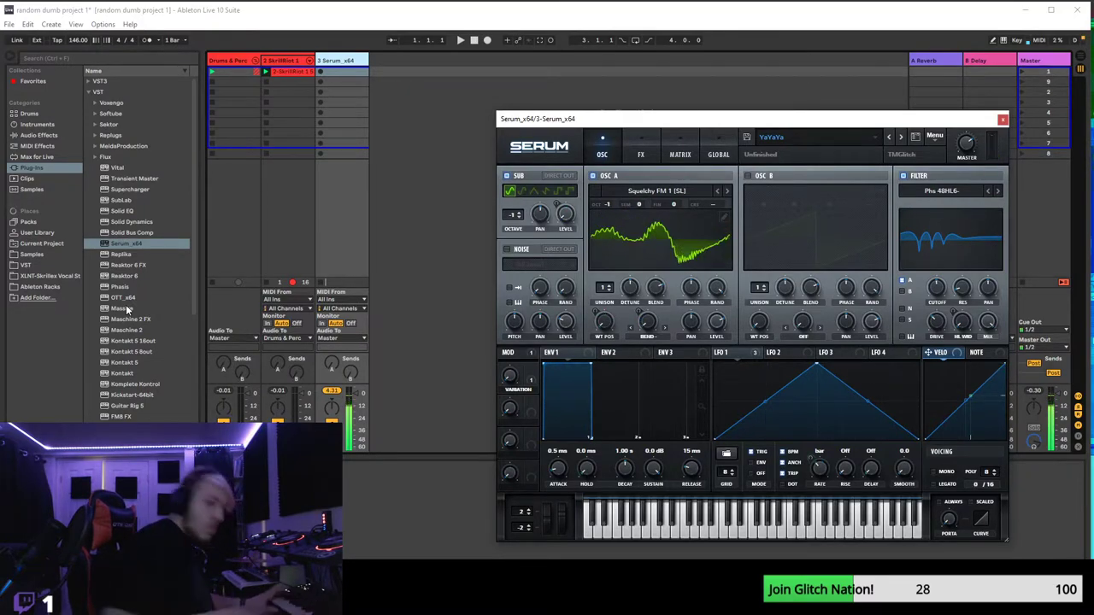
- Adjust the Variation macro, turn on the Hyper/Dimension effect and return to the oscillator view
{"action": "left_click_drag", "start_coordinate": [508, 376], "coordinate": [551, 346]}
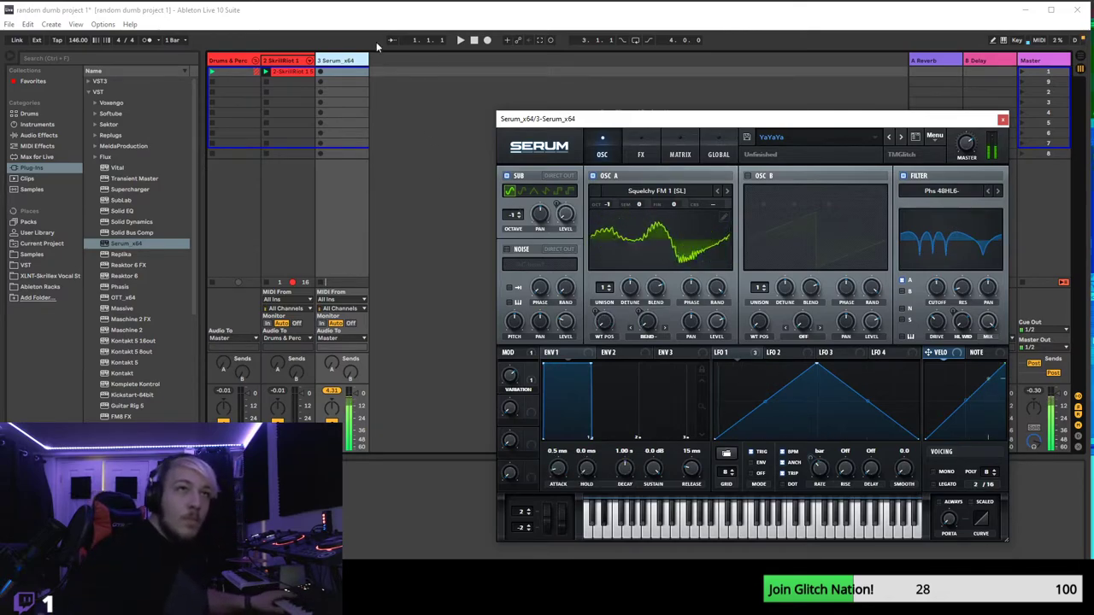
{"action": "left_click", "coordinate": [475, 40]}
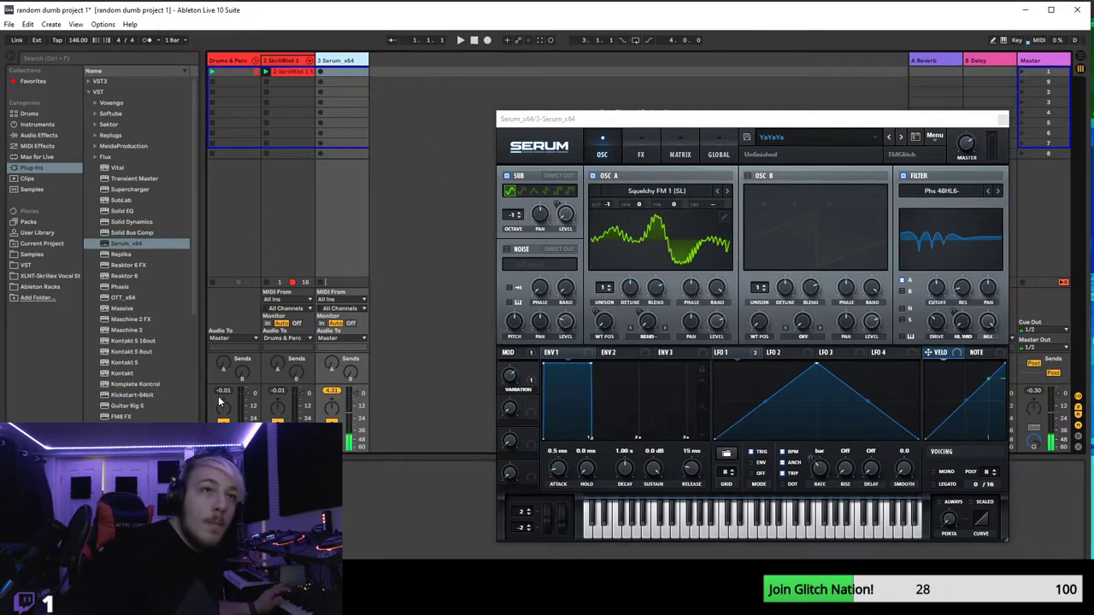
{"action": "left_click", "coordinate": [649, 157]}
{"action": "left_click", "coordinate": [527, 181]}
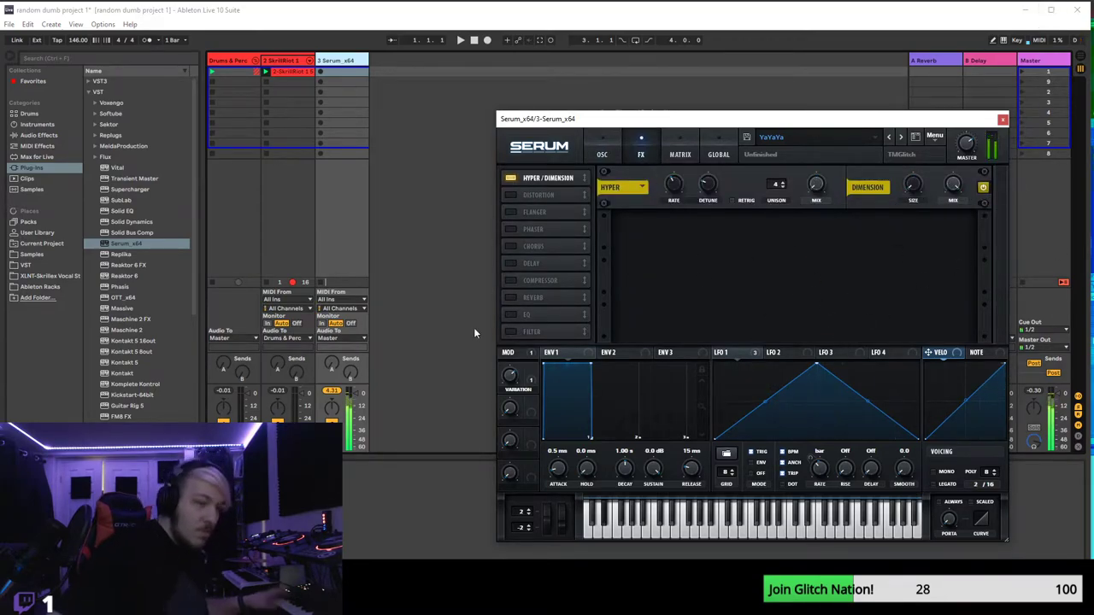
{"action": "left_click", "coordinate": [605, 155]}
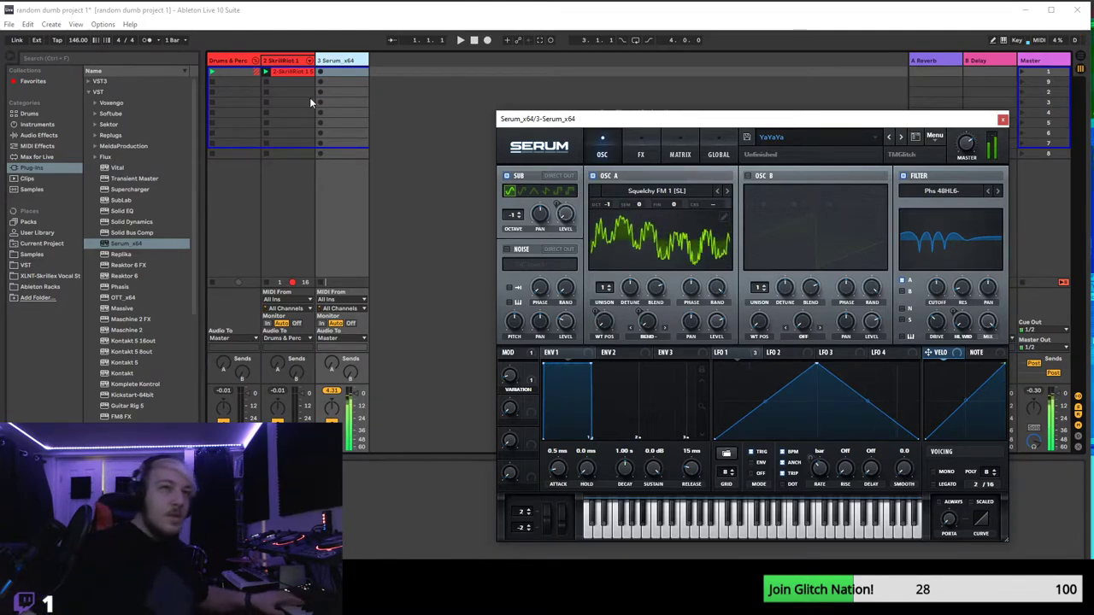
- Start playback, turn on the Distortion effect and set its type to Downsample
{"action": "left_click", "coordinate": [461, 41]}
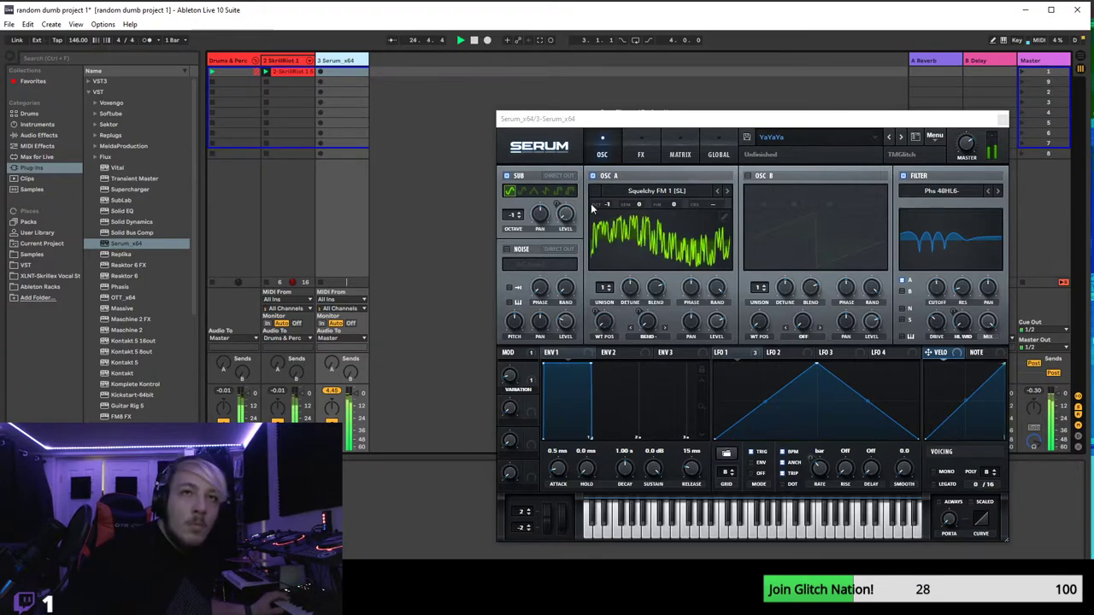
{"action": "left_click", "coordinate": [638, 142]}
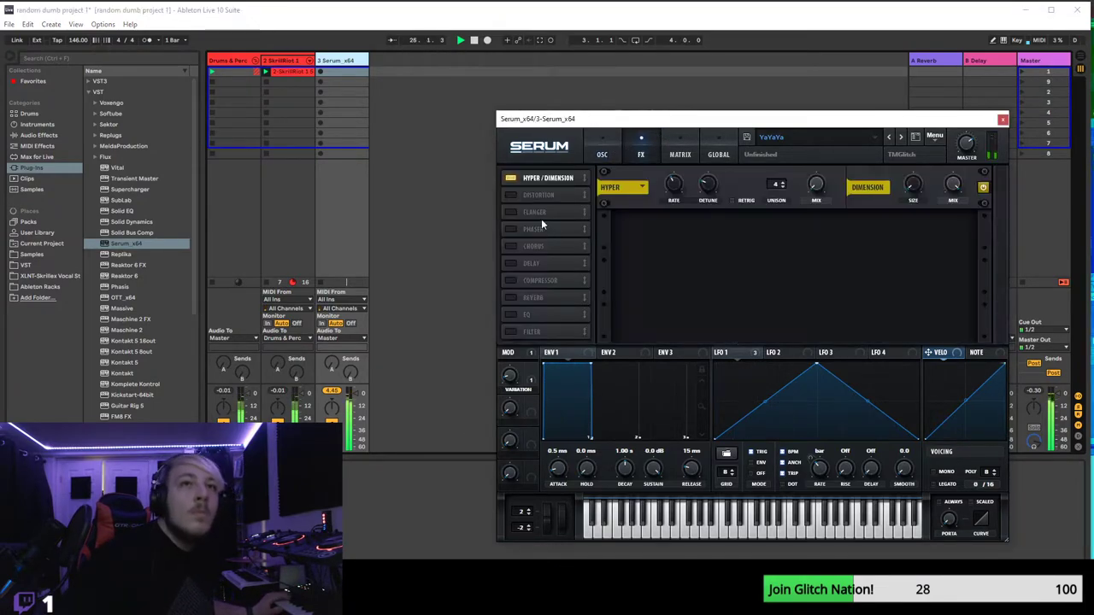
{"action": "left_click", "coordinate": [538, 195]}
{"action": "left_click", "coordinate": [726, 232]}
{"action": "left_click", "coordinate": [727, 232]}
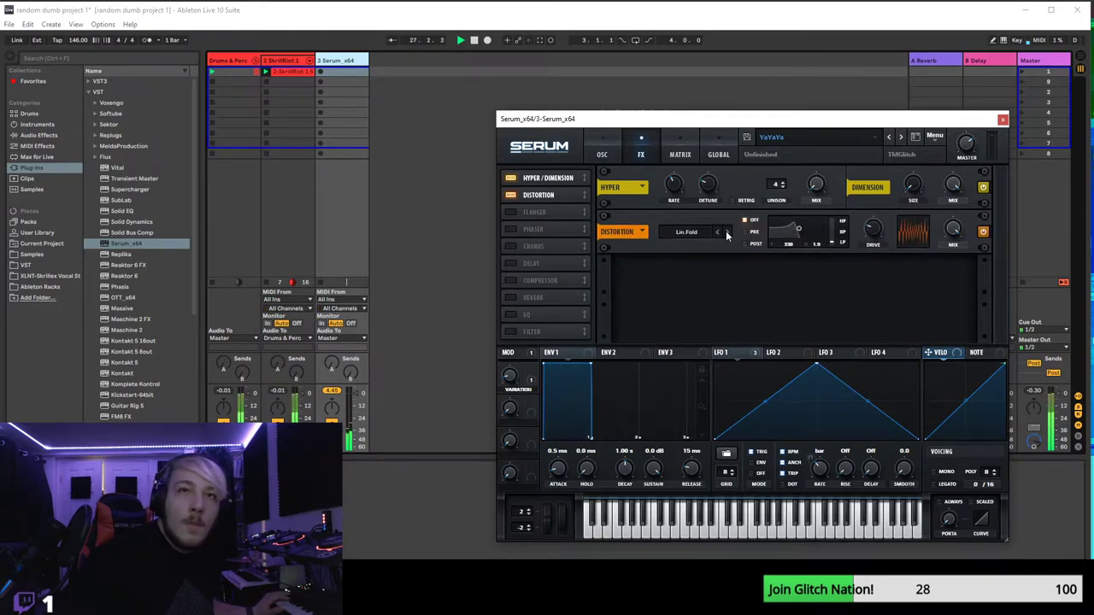
{"action": "left_click", "coordinate": [727, 232]}
{"action": "left_click", "coordinate": [727, 232]}
- Adjust the drive and mix amounts of the Downsample distortion
{"action": "left_click_drag", "start_coordinate": [869, 233], "coordinate": [877, 221]}
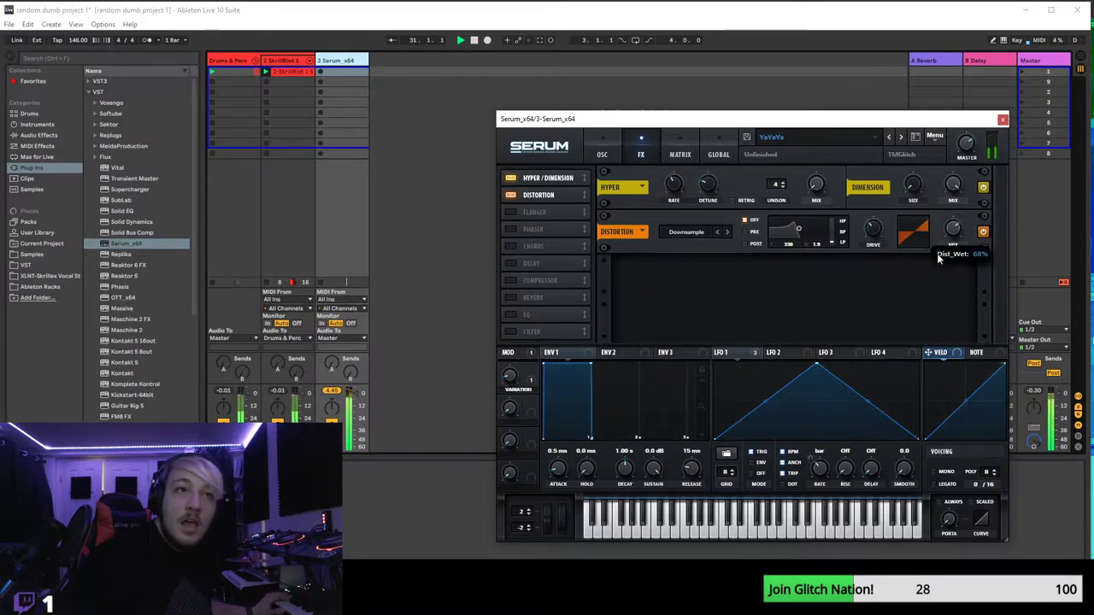
{"action": "mouse_move", "coordinate": [951, 232]}
{"action": "mouse_move", "coordinate": [887, 224]}
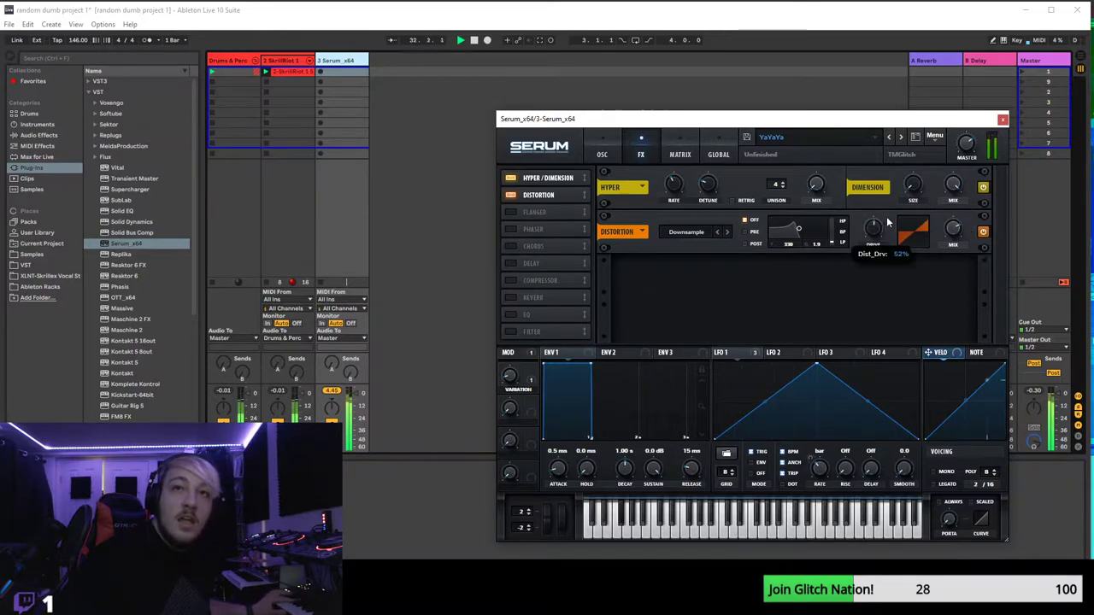
{"action": "left_click_drag", "start_coordinate": [895, 202], "coordinate": [878, 253]}
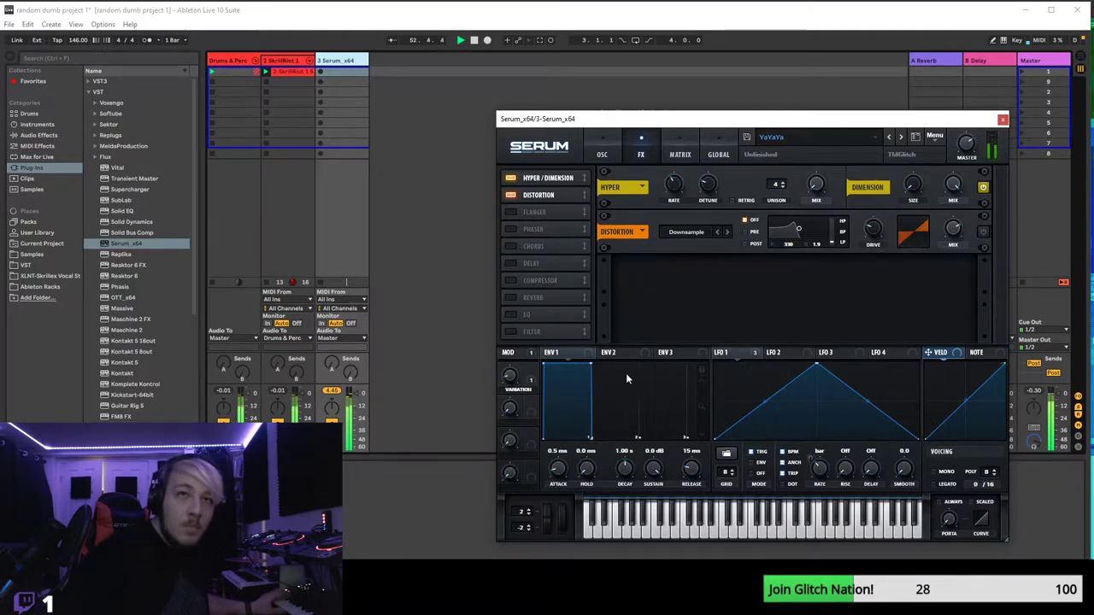
- Save the preset as YaYaYa Growl 1 in the Bass folder of TMGlitch Dubstep Pack 2
{"action": "left_click", "coordinate": [780, 353]}
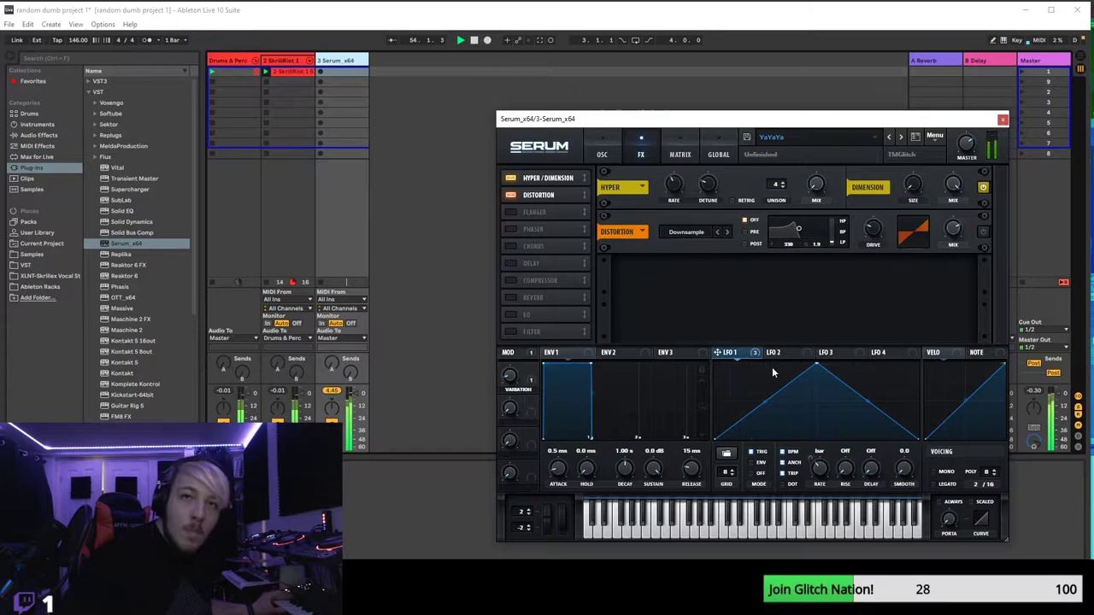
{"action": "left_click", "coordinate": [602, 152]}
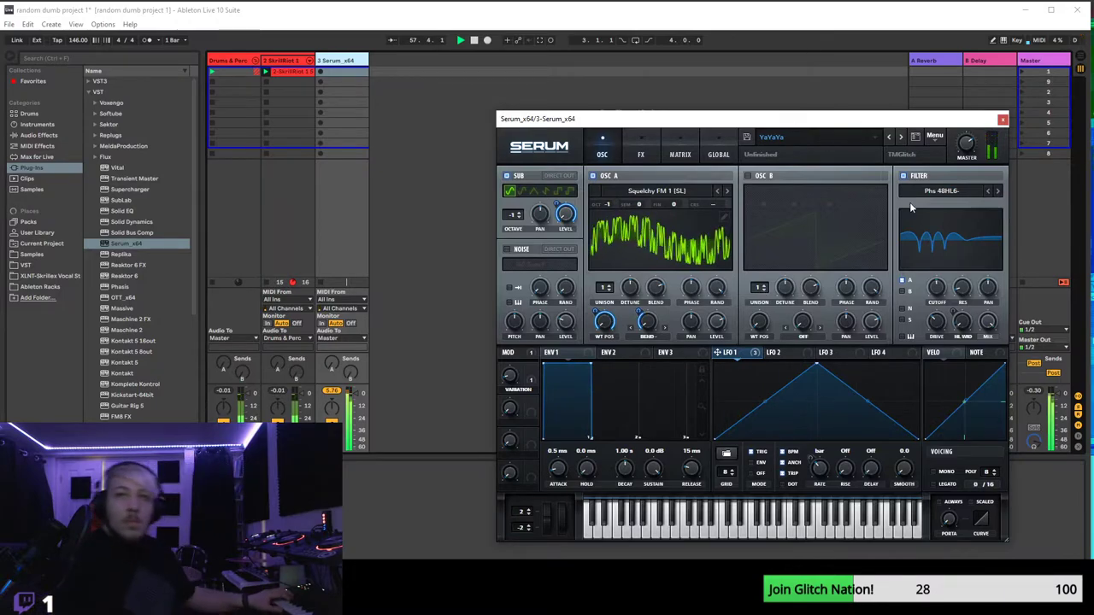
{"action": "left_click", "coordinate": [935, 136]}
{"action": "left_click", "coordinate": [759, 159]}
{"action": "left_click", "coordinate": [746, 137]}
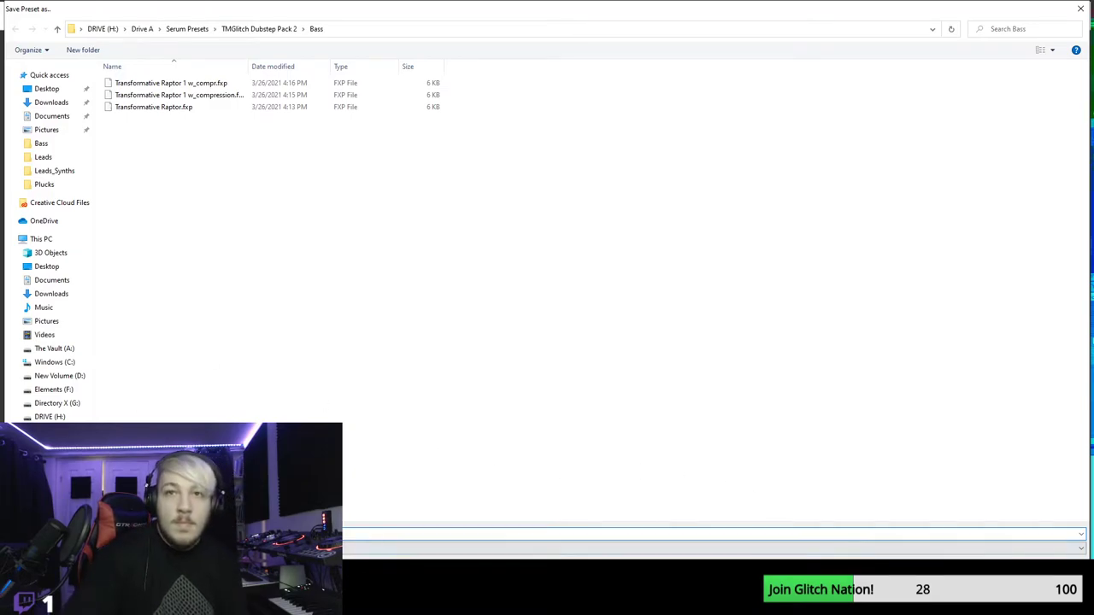
{"action": "key", "text": "Return"}
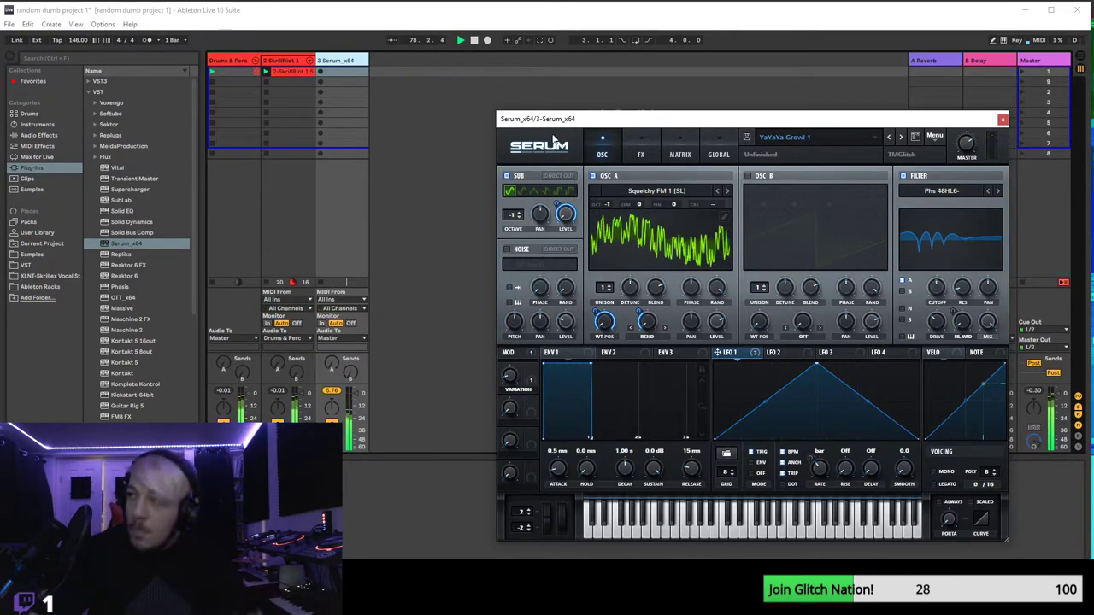
- Initialize a new preset and load the spectral wavetable Scout [SN] into oscillator A
{"action": "left_click", "coordinate": [935, 135]}
{"action": "left_click", "coordinate": [975, 215]}
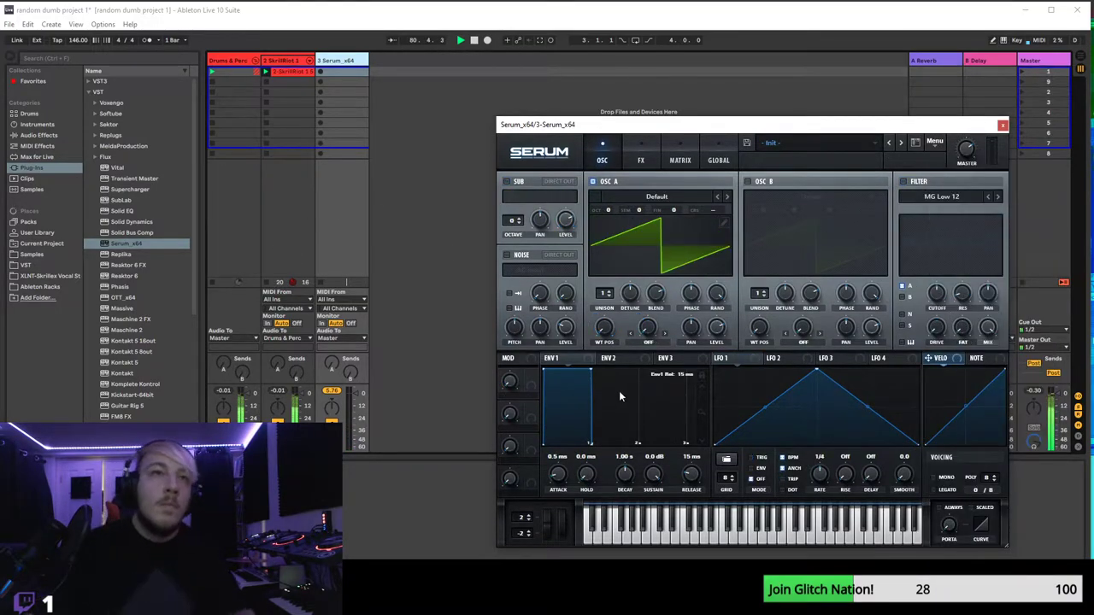
{"action": "left_click", "coordinate": [657, 196]}
{"action": "left_click", "coordinate": [682, 198]}
{"action": "left_click", "coordinate": [682, 197]}
{"action": "mouse_move", "coordinate": [637, 217]}
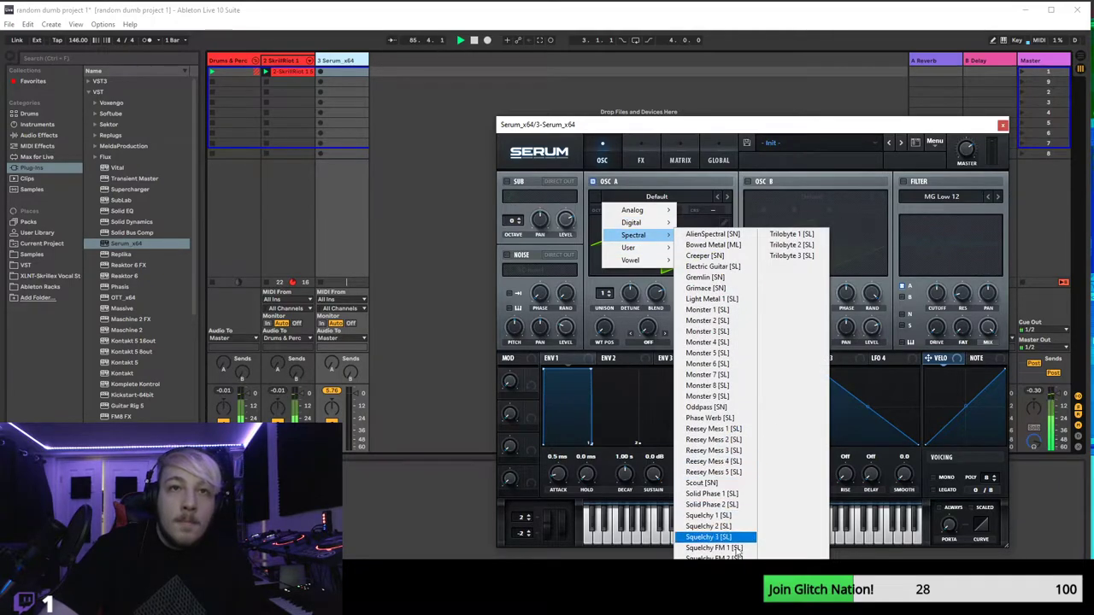
{"action": "left_click", "coordinate": [703, 483]}
- Replace oscillator A's wavetable with the spectral wavetable Phase Werb [SL]
{"action": "left_click_drag", "start_coordinate": [626, 262], "coordinate": [628, 287]}
{"action": "left_click", "coordinate": [604, 205]}
{"action": "mouse_move", "coordinate": [650, 235]}
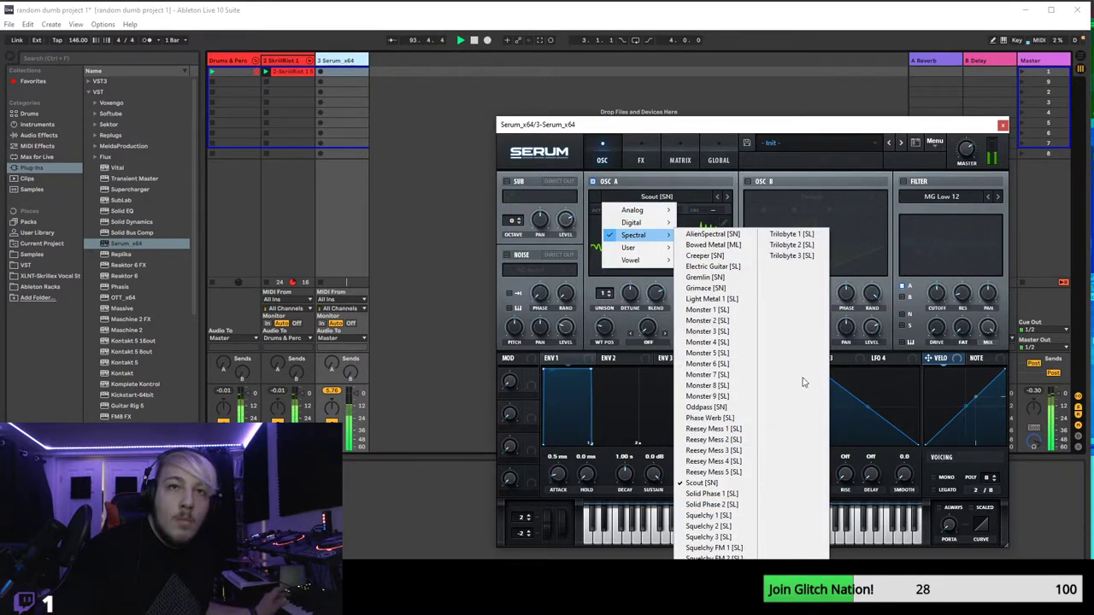
{"action": "left_click", "coordinate": [710, 420]}
- Modulate oscillator A's wavetable position with LFO 1 at a depth of about 23, and set its octave to -1
{"action": "left_click_drag", "start_coordinate": [605, 327], "coordinate": [613, 401]}
{"action": "left_click_drag", "start_coordinate": [614, 336], "coordinate": [612, 232]}
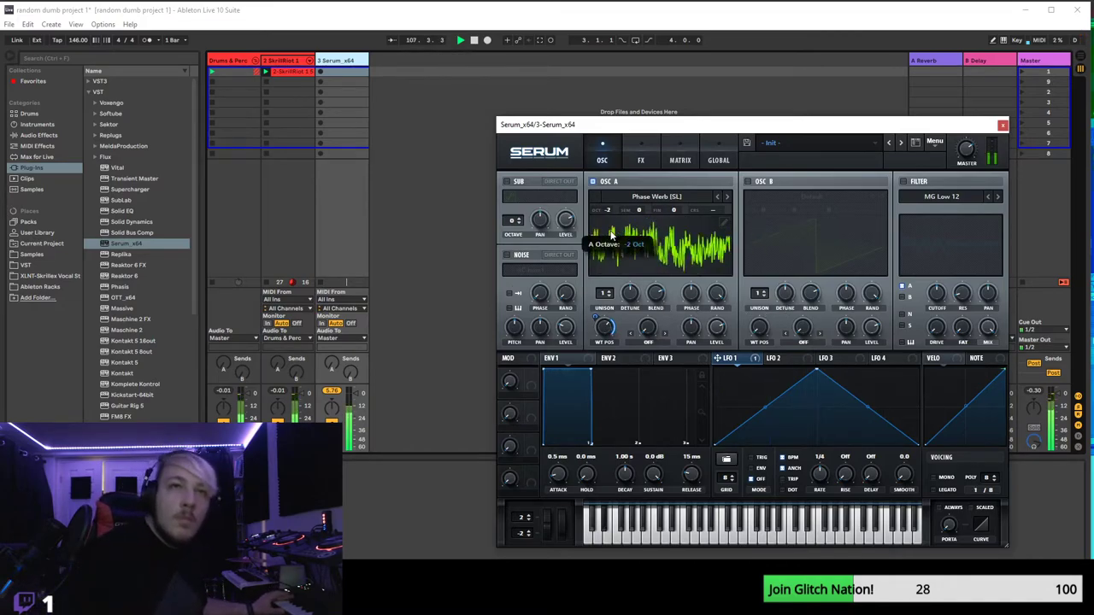
{"action": "mouse_move", "coordinate": [599, 326]}
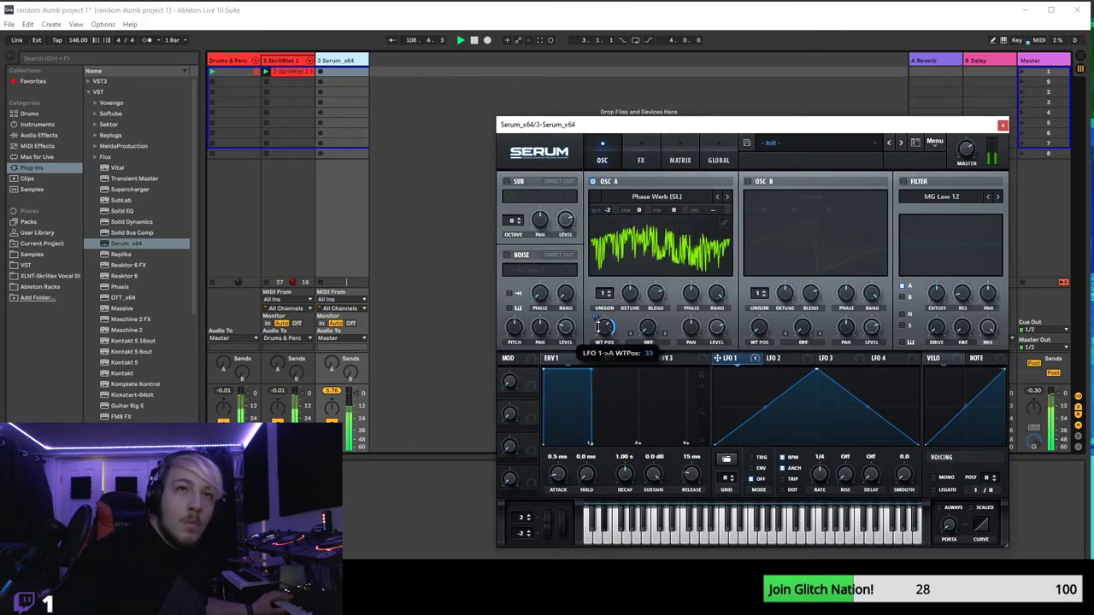
{"action": "left_click_drag", "start_coordinate": [592, 305], "coordinate": [612, 337]}
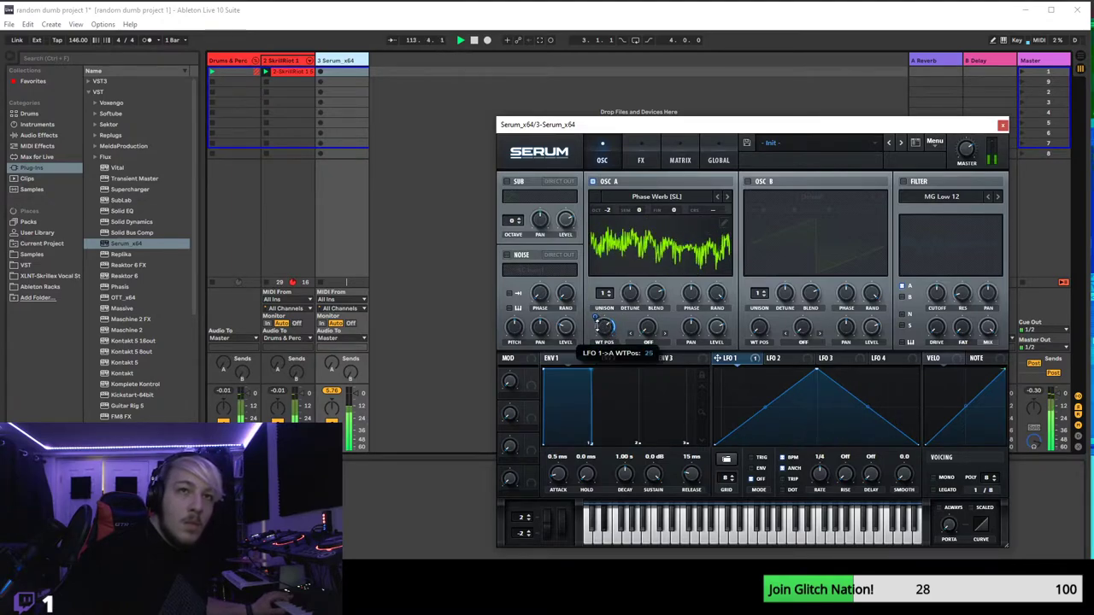
{"action": "left_click_drag", "start_coordinate": [608, 210], "coordinate": [608, 205]}
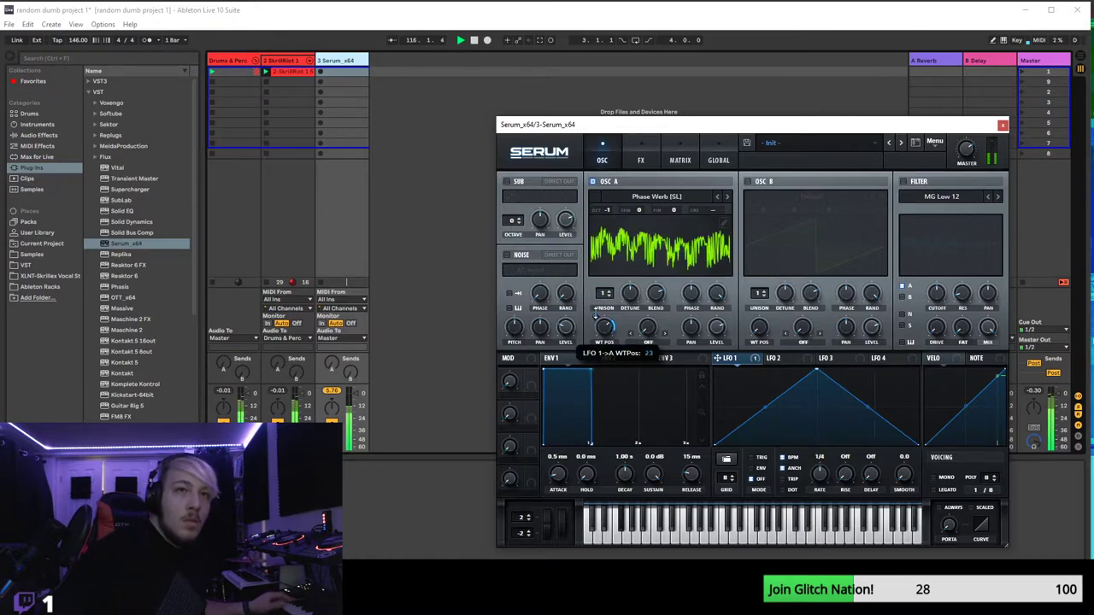
- Set oscillator A's warp mode to Bend and readjust its warp amount and LFO-modulated wavetable position
{"action": "left_click", "coordinate": [660, 338]}
{"action": "left_click", "coordinate": [667, 139]}
{"action": "left_click_drag", "start_coordinate": [648, 328], "coordinate": [659, 293]}
{"action": "left_click_drag", "start_coordinate": [597, 318], "coordinate": [586, 439]}
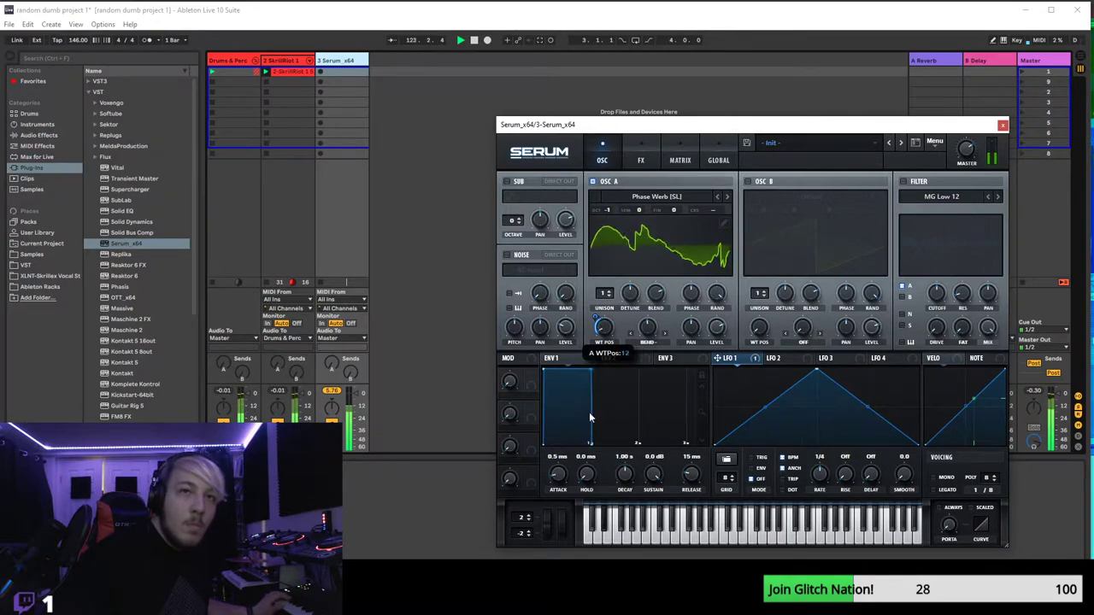
{"action": "left_click_drag", "start_coordinate": [604, 329], "coordinate": [608, 345]}
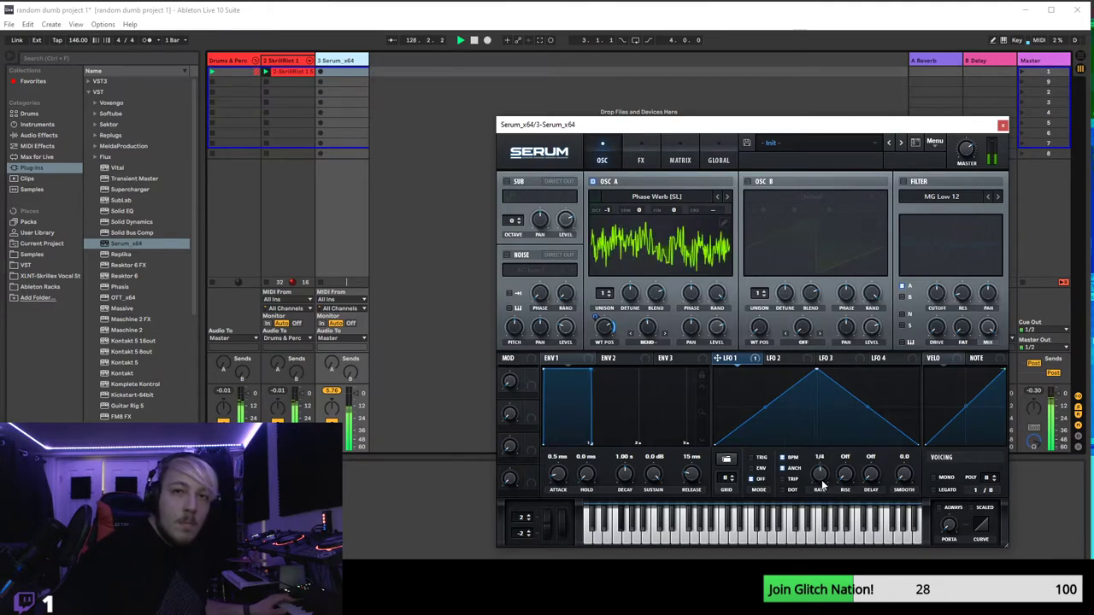
- Set oscillator A's octave to -2 and turn its warp amount down
{"action": "left_click_drag", "start_coordinate": [607, 209], "coordinate": [610, 245]}
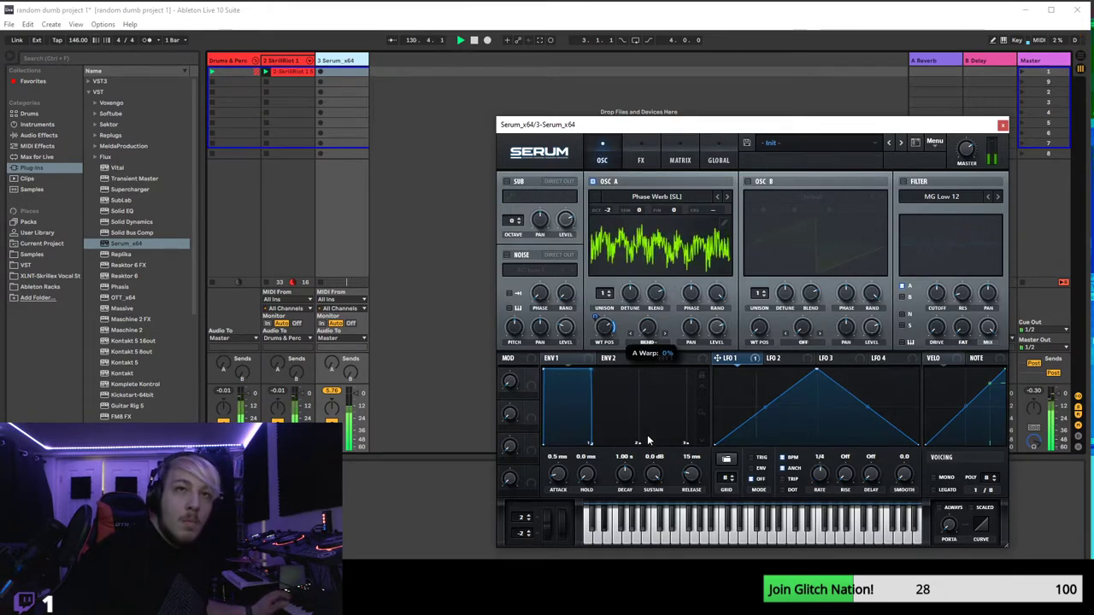
{"action": "left_click_drag", "start_coordinate": [647, 327], "coordinate": [647, 410]}
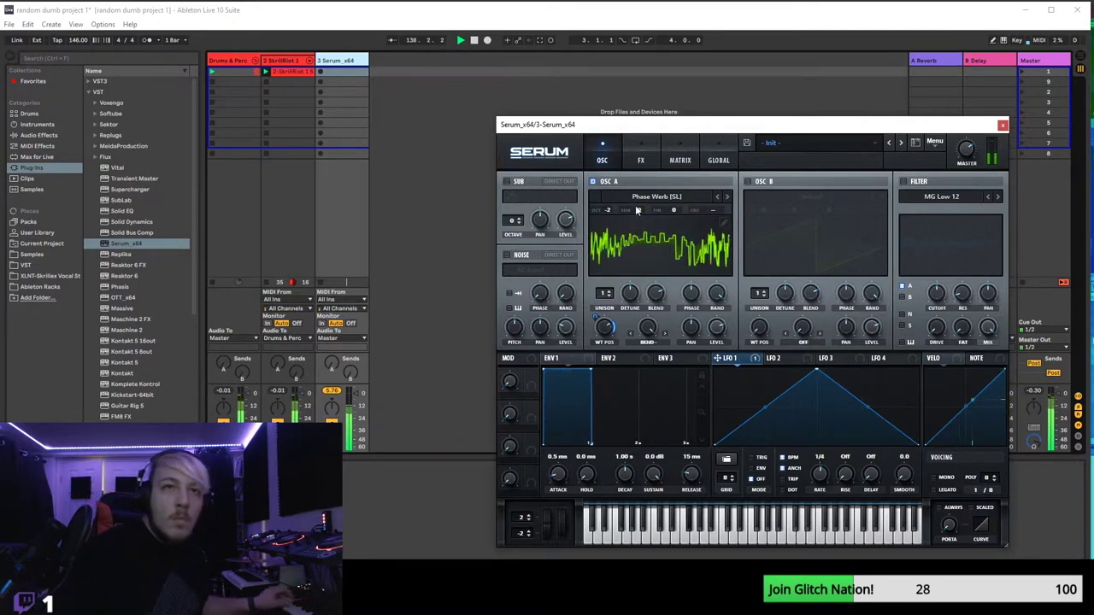
{"action": "left_click_drag", "start_coordinate": [605, 213], "coordinate": [608, 211]}
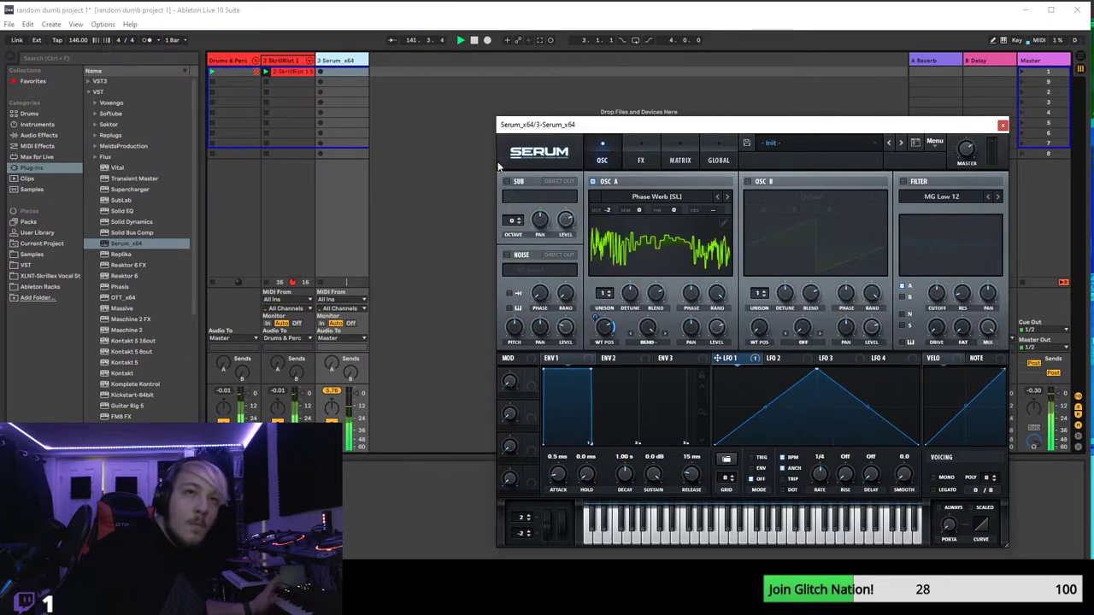
- Enable the sub oscillator and set its octave to -2
{"action": "left_click", "coordinate": [506, 181]}
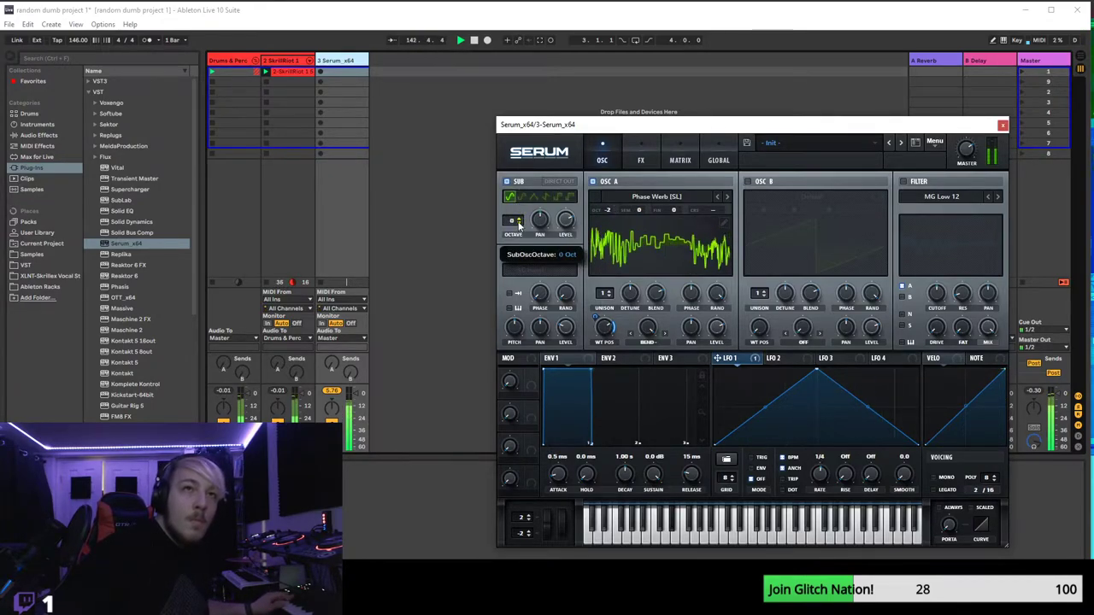
{"action": "left_click_drag", "start_coordinate": [518, 224], "coordinate": [515, 238]}
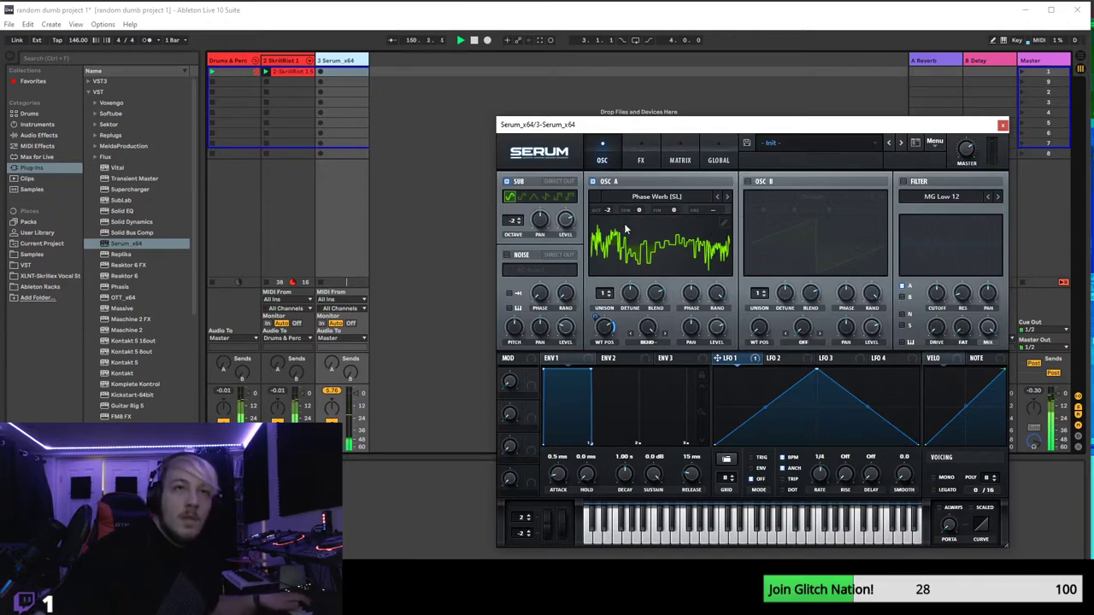
- Turn on the Distortion effect, set its type to Diode 2 and adjust the drive to about 29%
{"action": "left_click", "coordinate": [642, 152]}
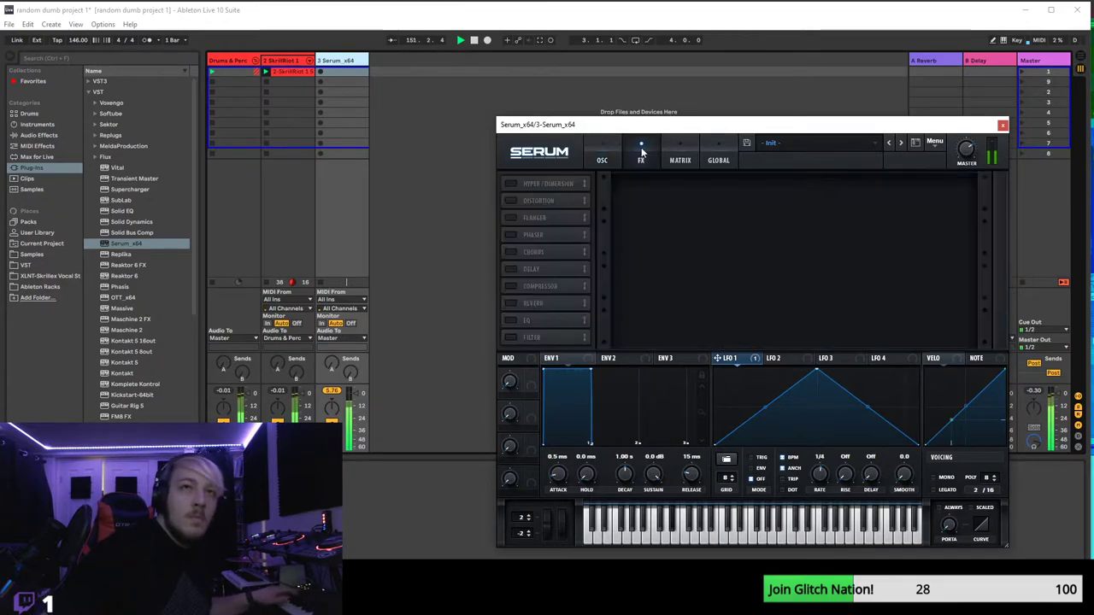
{"action": "left_click", "coordinate": [518, 202]}
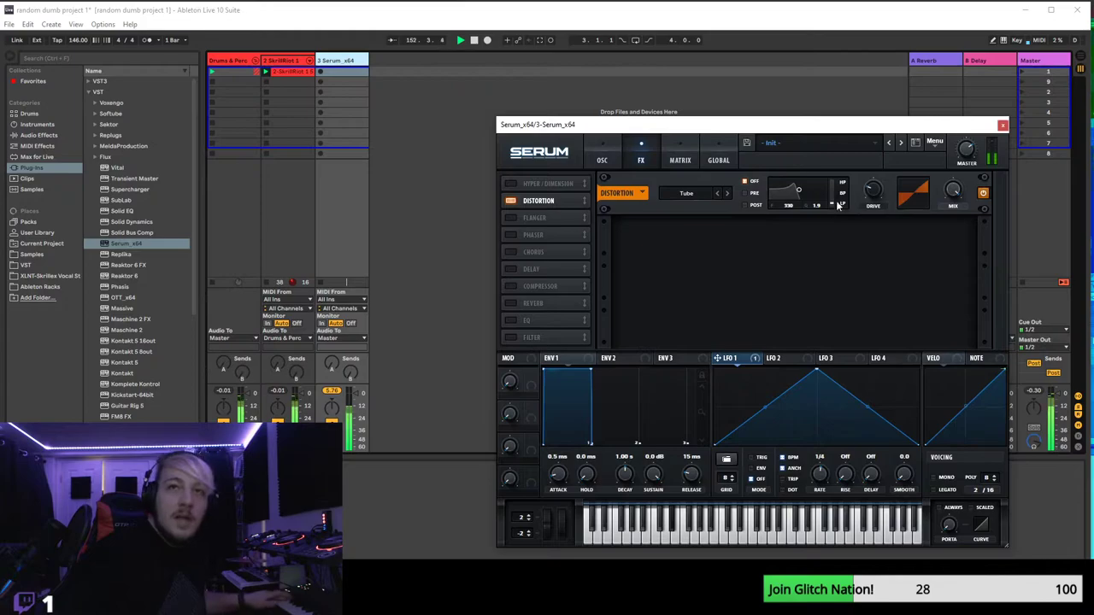
{"action": "left_click", "coordinate": [728, 193]}
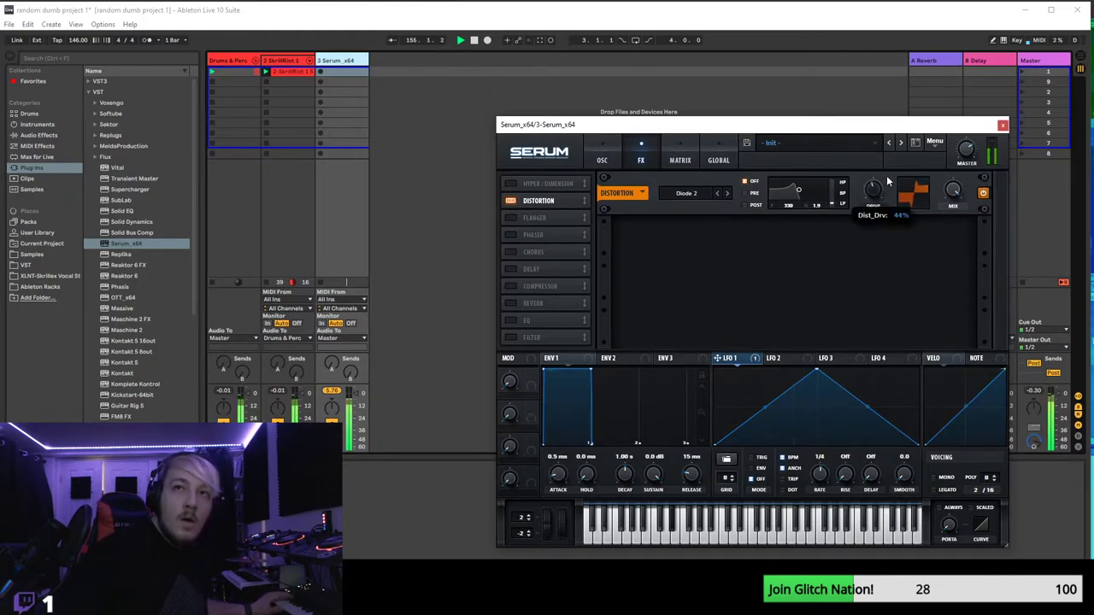
{"action": "left_click_drag", "start_coordinate": [896, 162], "coordinate": [917, 139]}
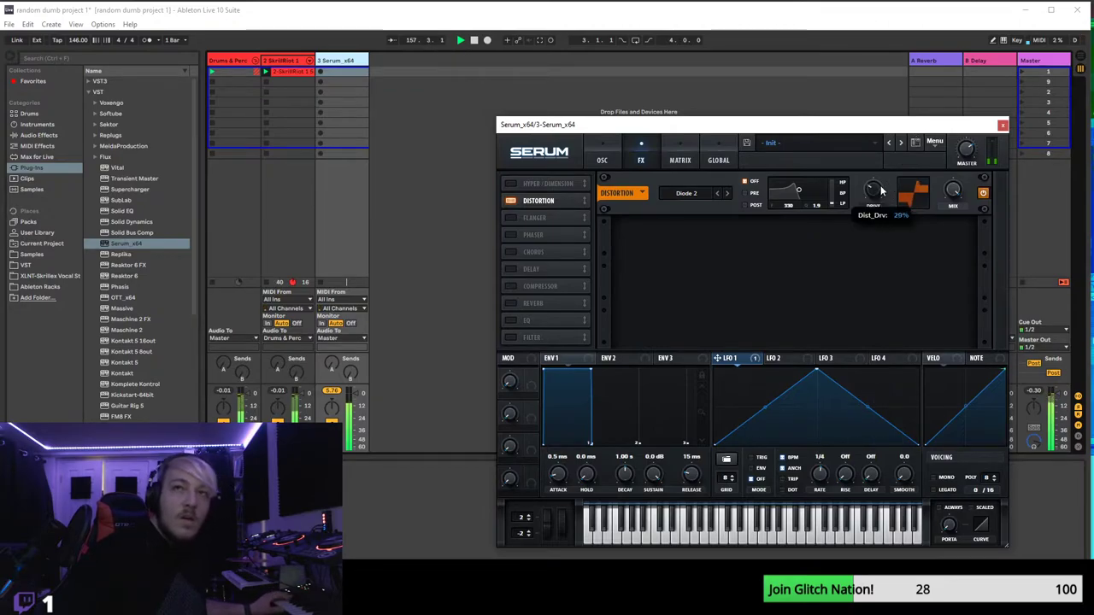
- Change the distortion type to Downsample, switch its filter to Post and lower the filter's frequency and Q to their minimum
{"action": "left_click", "coordinate": [727, 193]}
{"action": "left_click", "coordinate": [728, 193]}
{"action": "left_click", "coordinate": [727, 193]}
{"action": "left_click", "coordinate": [727, 193]}
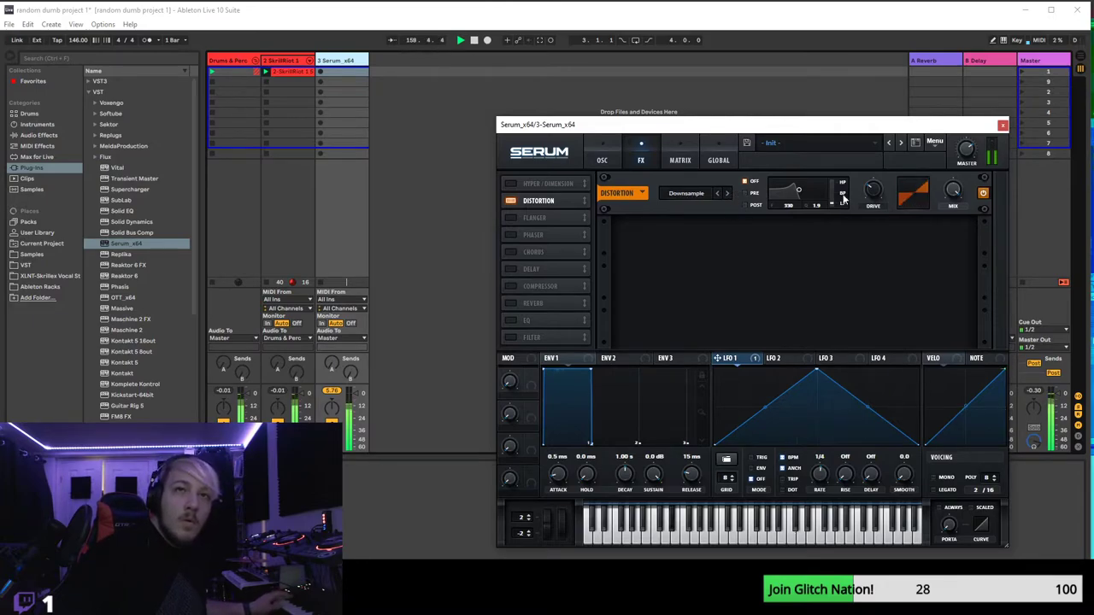
{"action": "mouse_move", "coordinate": [873, 192]}
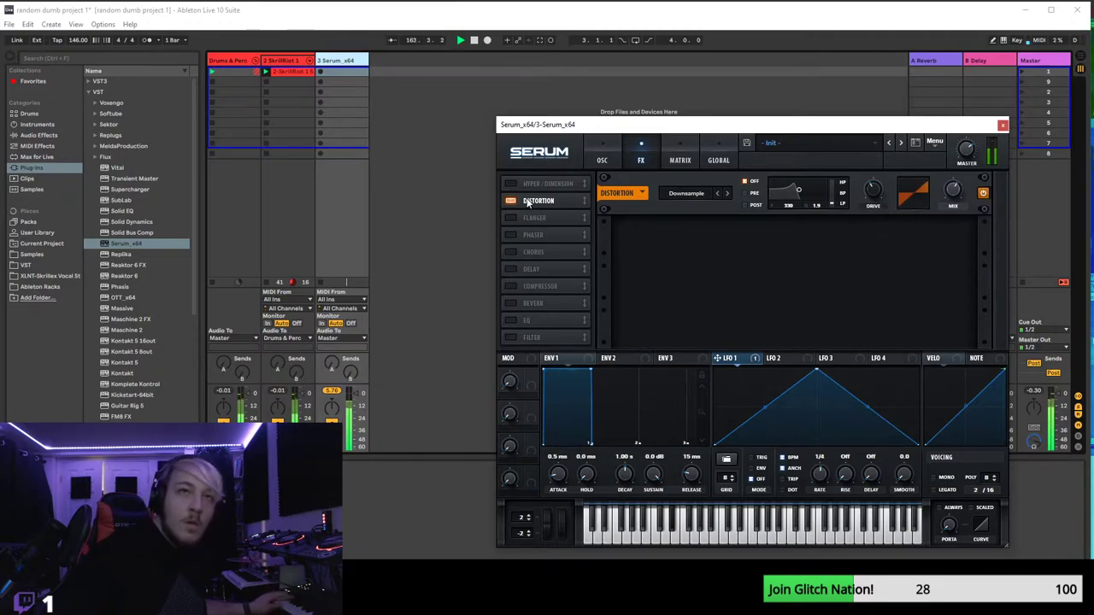
{"action": "left_click", "coordinate": [749, 194]}
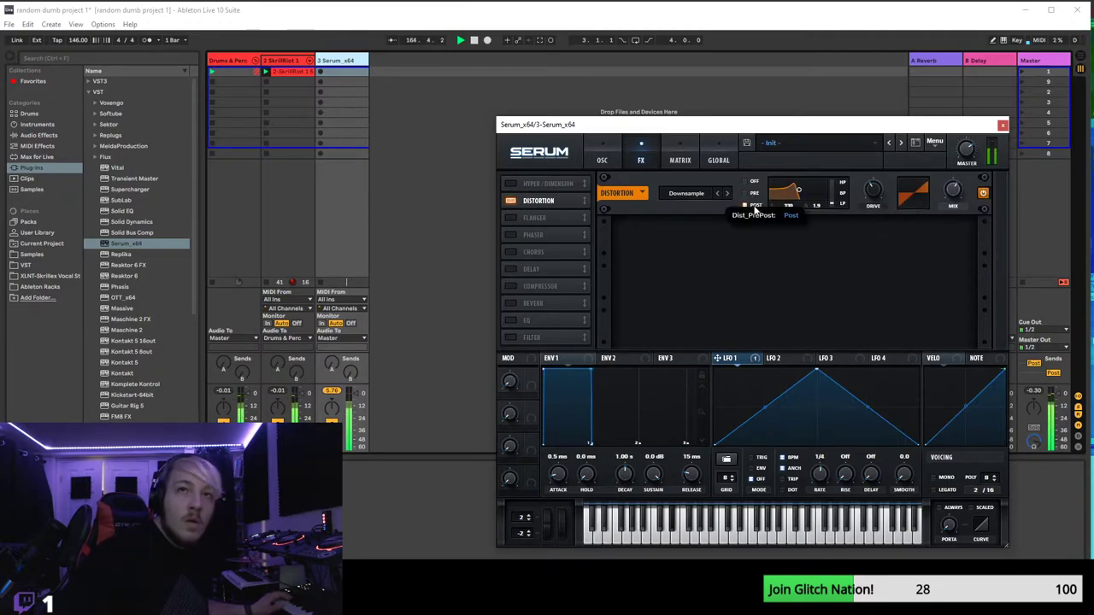
{"action": "left_click_drag", "start_coordinate": [799, 189], "coordinate": [818, 194]}
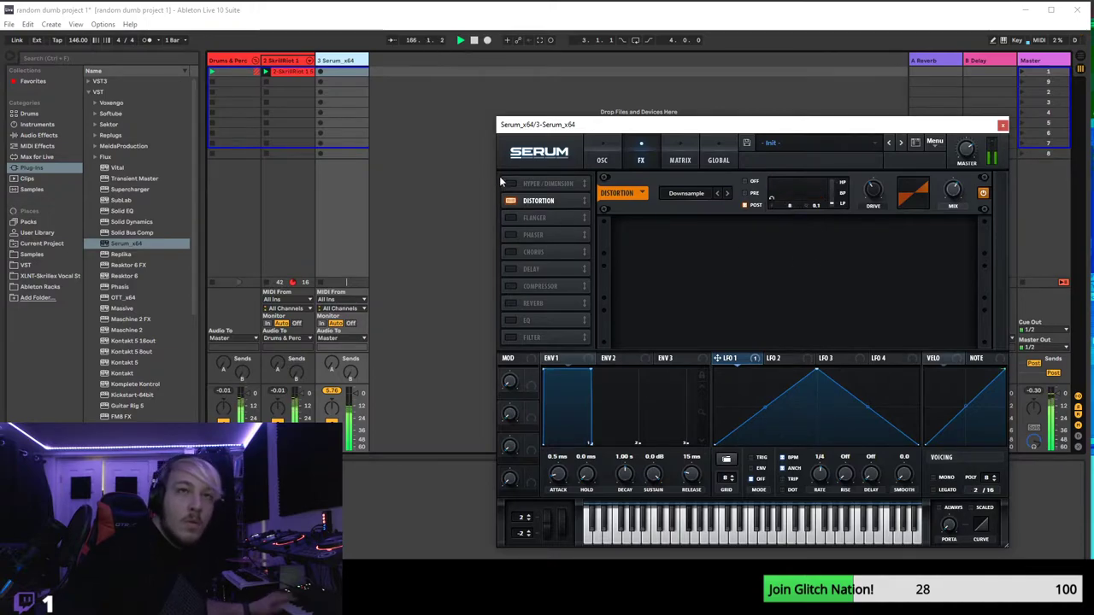
- Return to the oscillators, enable oscillator B and load the Spectral wavetable Monster 9 [SL] into it
{"action": "left_click", "coordinate": [603, 160]}
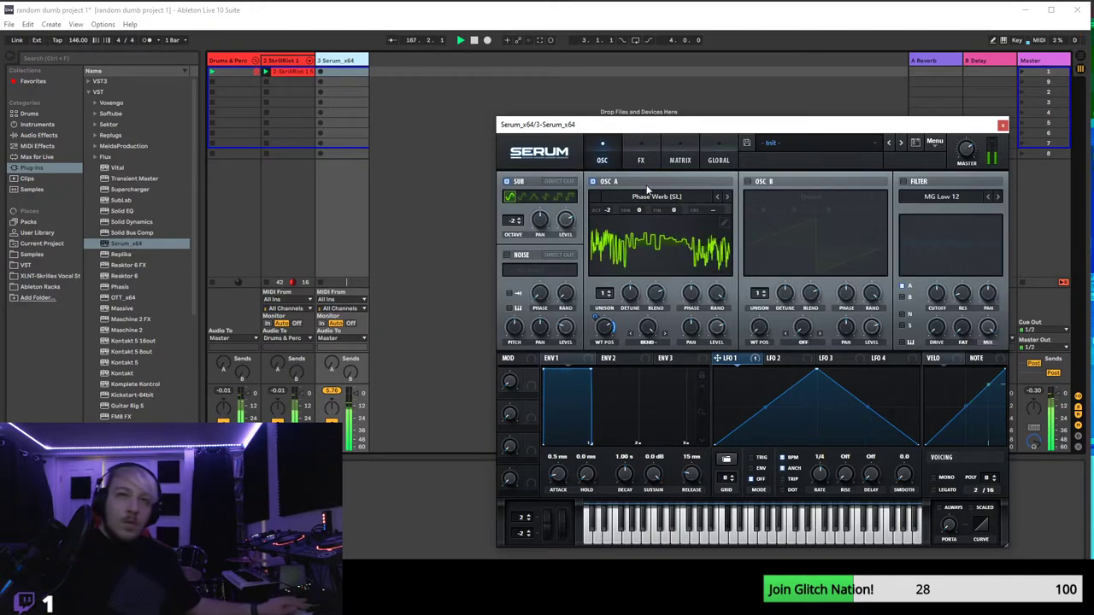
{"action": "left_click", "coordinate": [763, 181]}
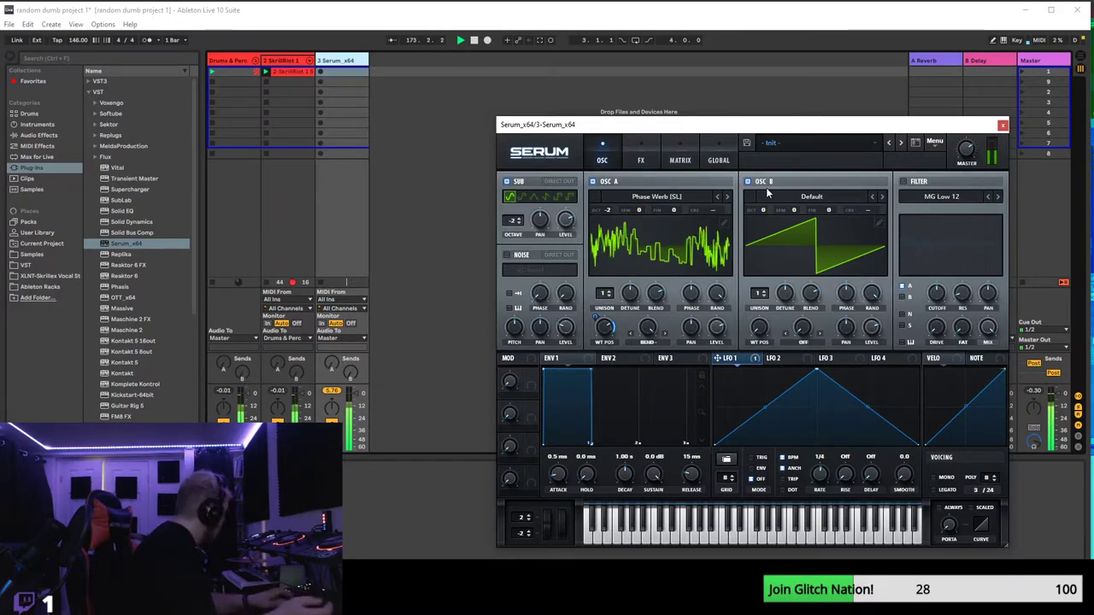
{"action": "left_click", "coordinate": [809, 202]}
{"action": "mouse_move", "coordinate": [804, 236]}
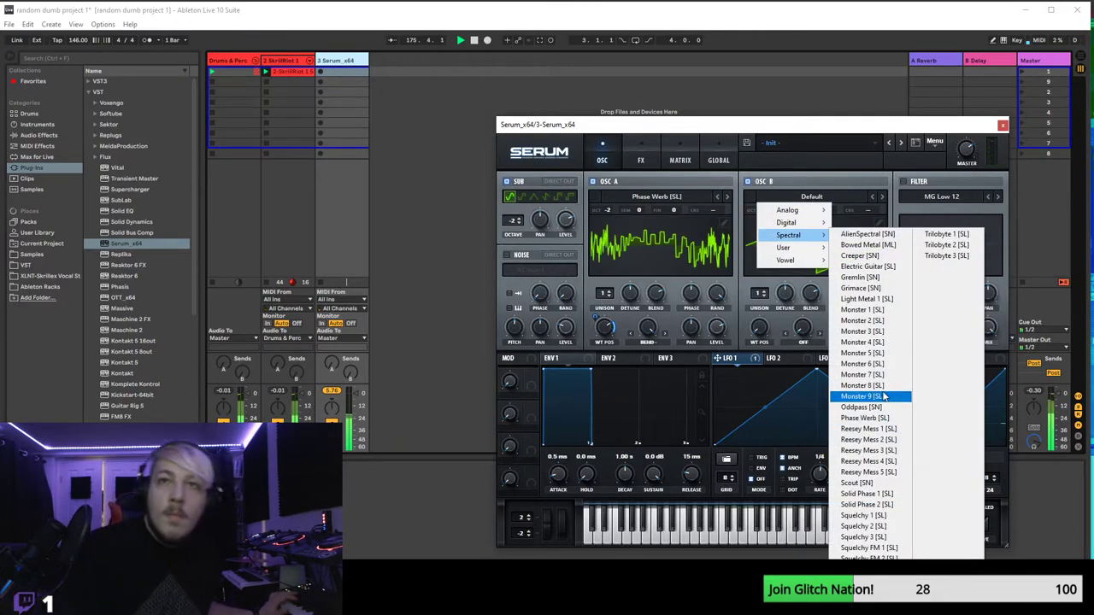
{"action": "left_click", "coordinate": [885, 398]}
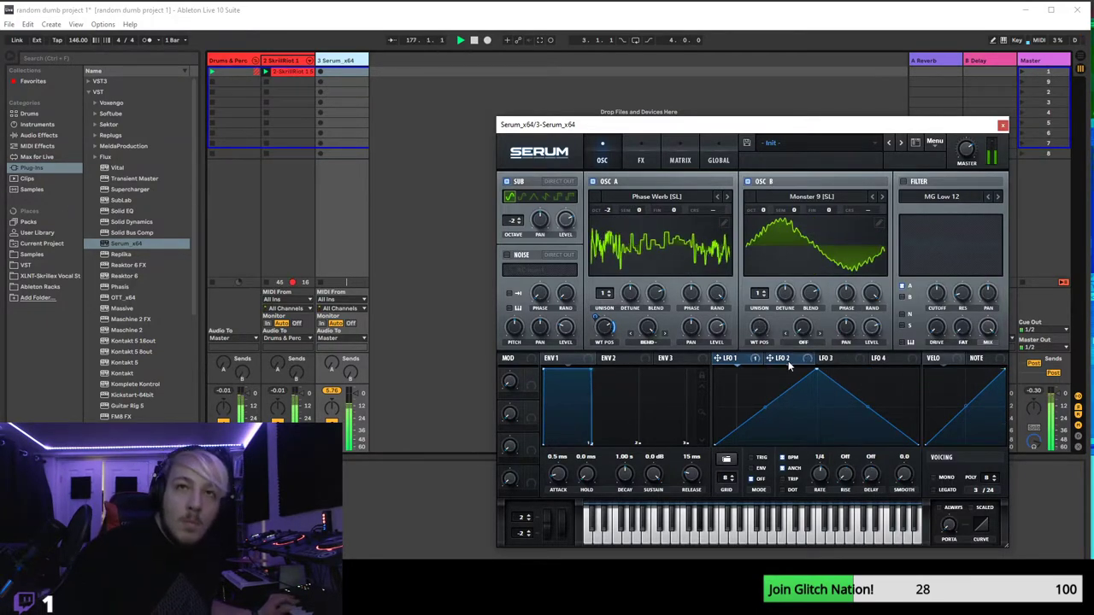
- Modulate oscillator B's wavetable position with LFO 2, then set its octave to -3 and its unison to 16 voices with about 0.07 detune
{"action": "left_click_drag", "start_coordinate": [764, 336], "coordinate": [761, 332]}
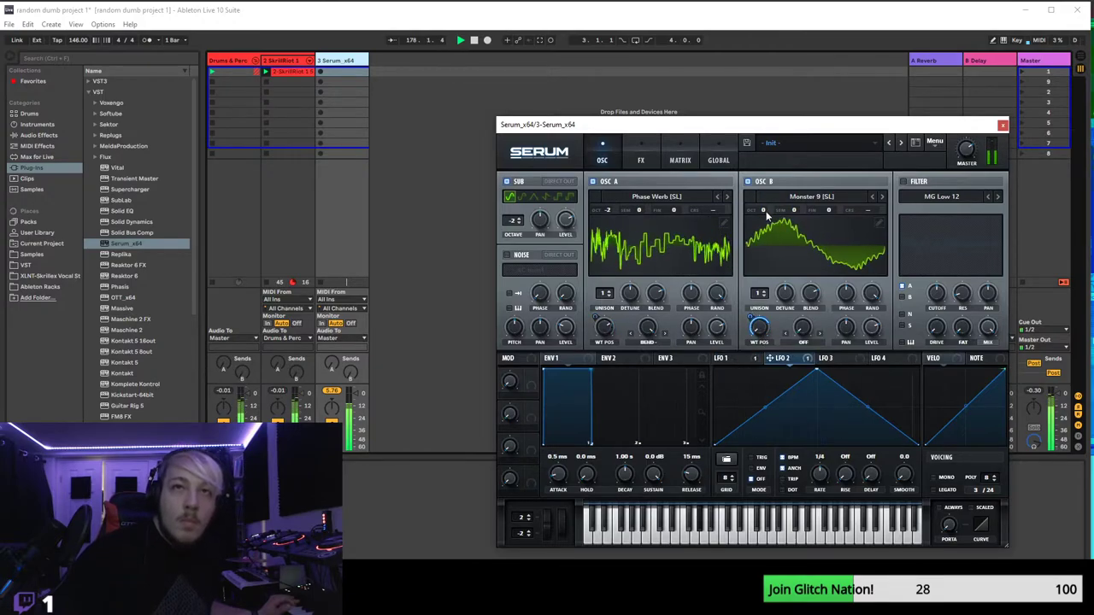
{"action": "left_click_drag", "start_coordinate": [763, 209], "coordinate": [768, 283]}
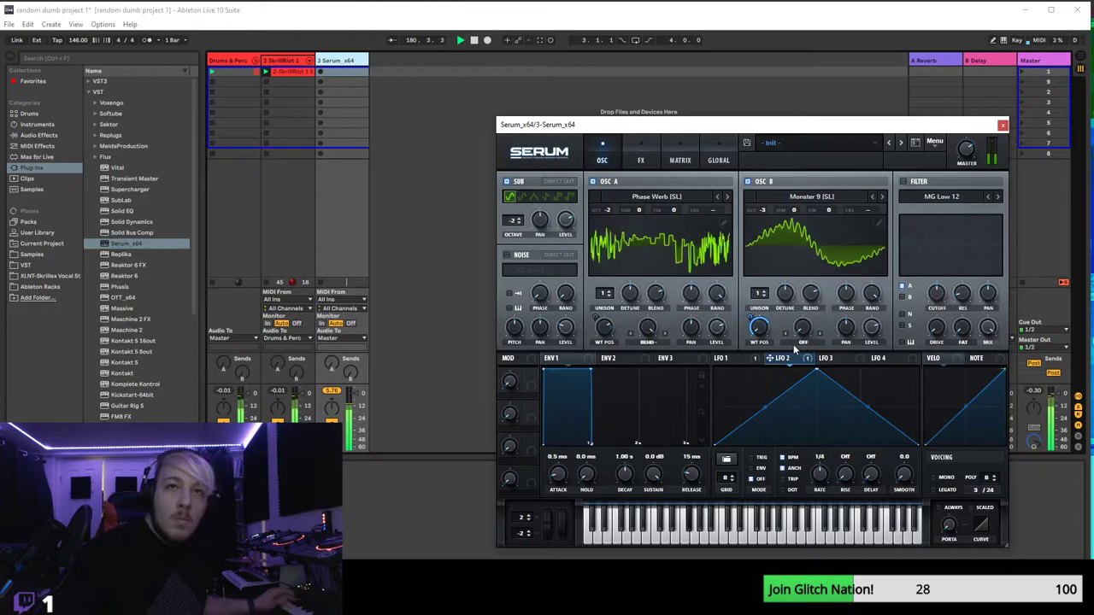
{"action": "left_click_drag", "start_coordinate": [759, 294], "coordinate": [785, 198]}
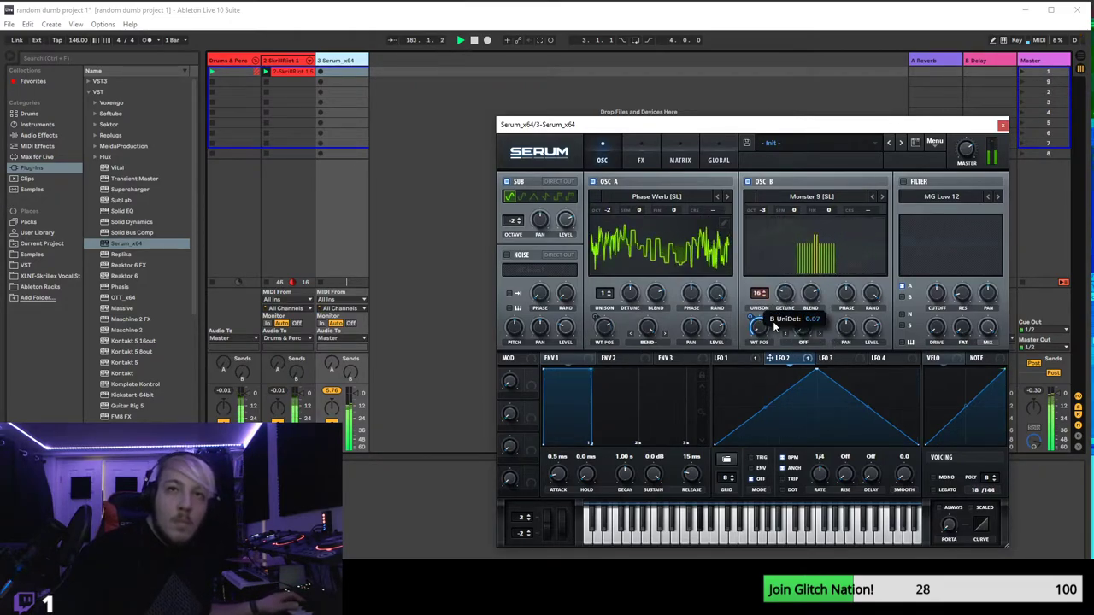
{"action": "left_click_drag", "start_coordinate": [773, 328], "coordinate": [773, 330]}
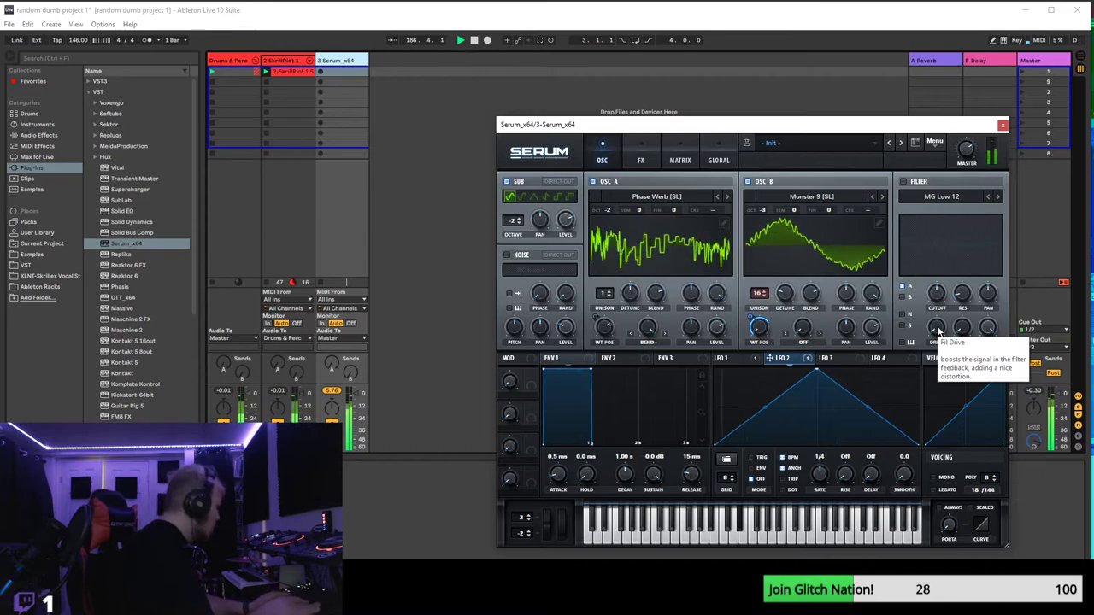
- Route the sub oscillator directly out, enable the filter and set its type to Cmb H6-
{"action": "left_click", "coordinate": [903, 182]}
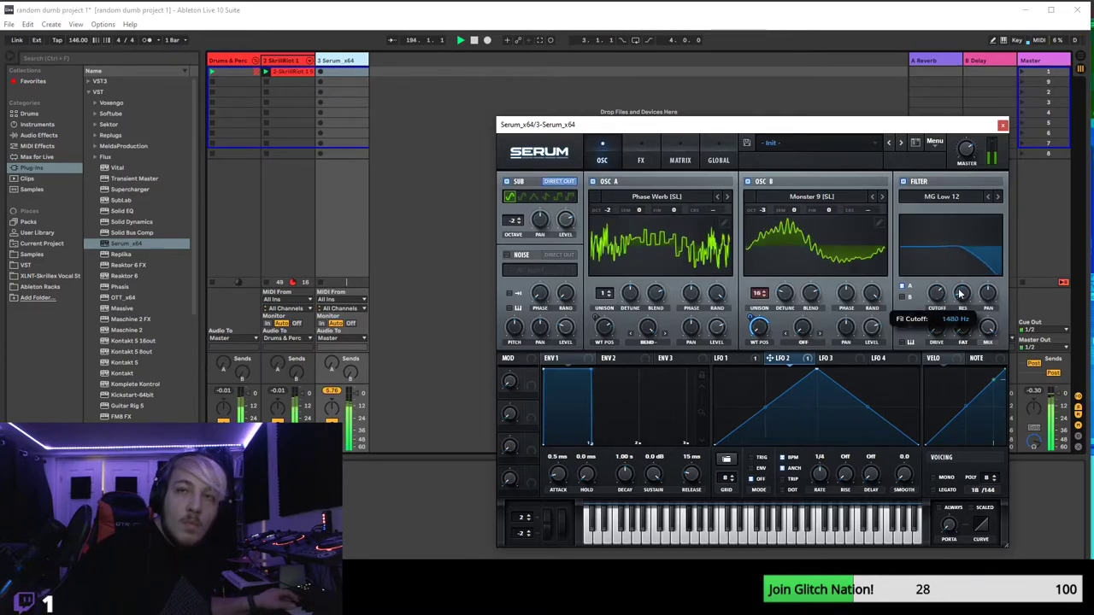
{"action": "left_click", "coordinate": [954, 198]}
{"action": "mouse_move", "coordinate": [936, 235]}
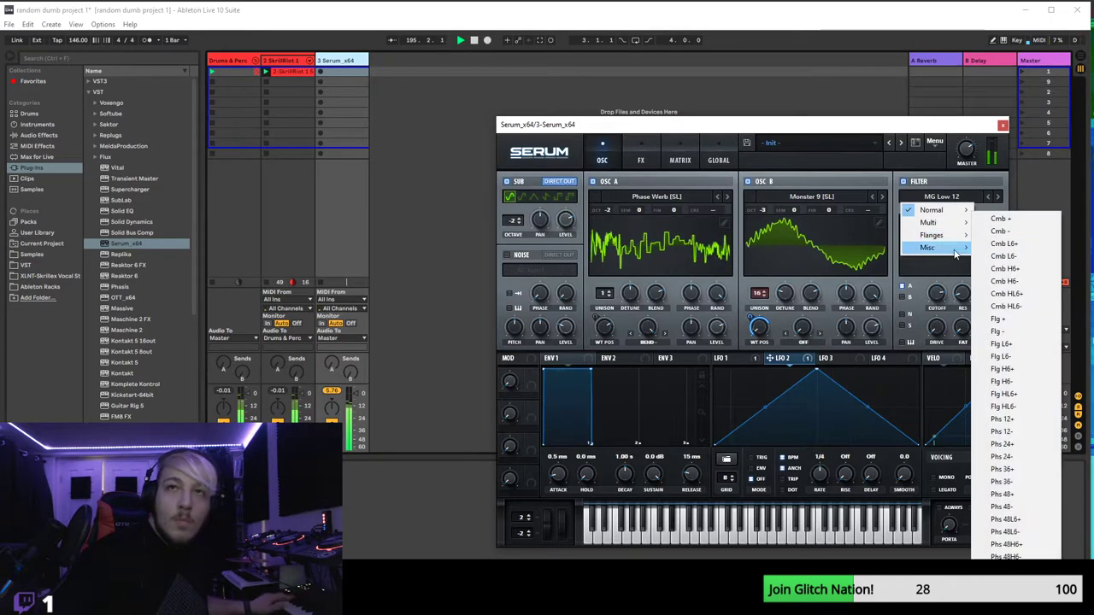
{"action": "left_click", "coordinate": [1015, 281]}
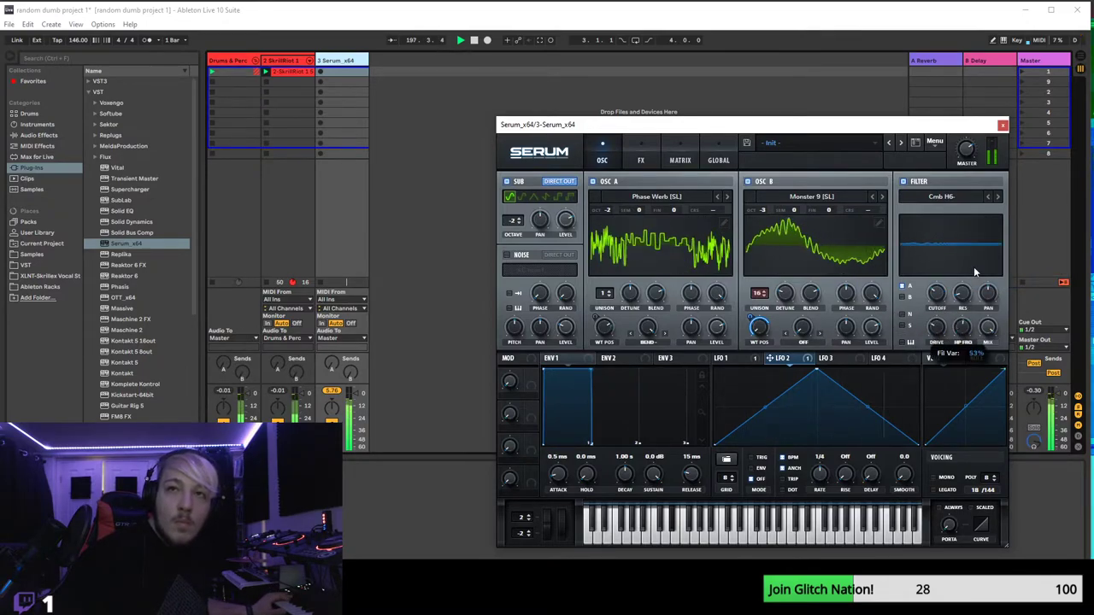
- Adjust the comb filter's drive to about 32% and lower its cutoff to about 13 Hz
{"action": "left_click_drag", "start_coordinate": [954, 249], "coordinate": [952, 274]}
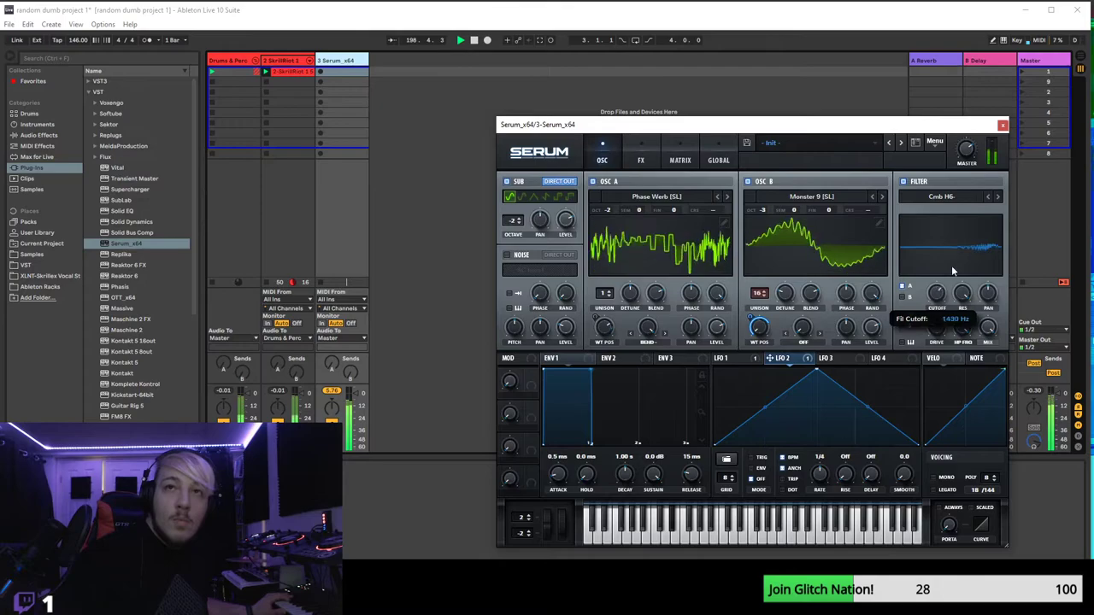
{"action": "left_click_drag", "start_coordinate": [994, 214], "coordinate": [962, 273]}
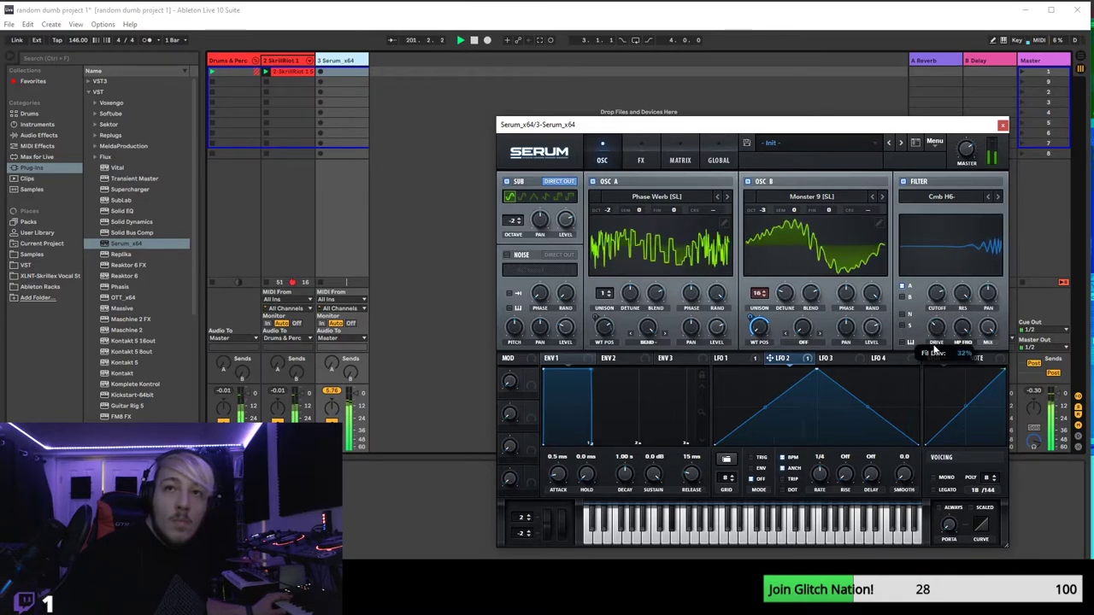
{"action": "left_click_drag", "start_coordinate": [938, 298], "coordinate": [934, 333]}
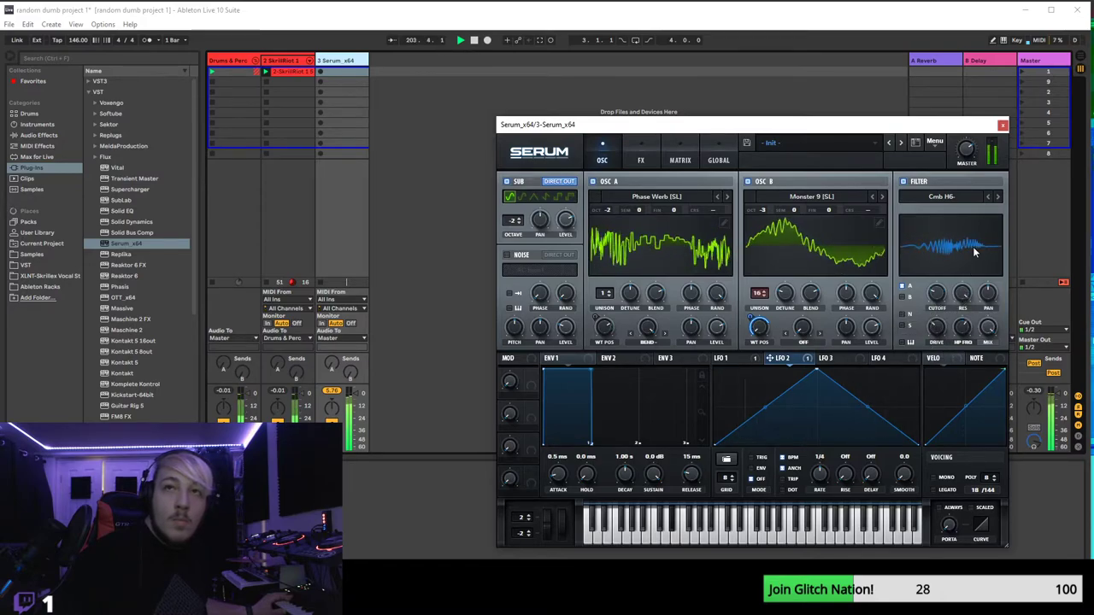
{"action": "left_click_drag", "start_coordinate": [937, 294], "coordinate": [939, 280]}
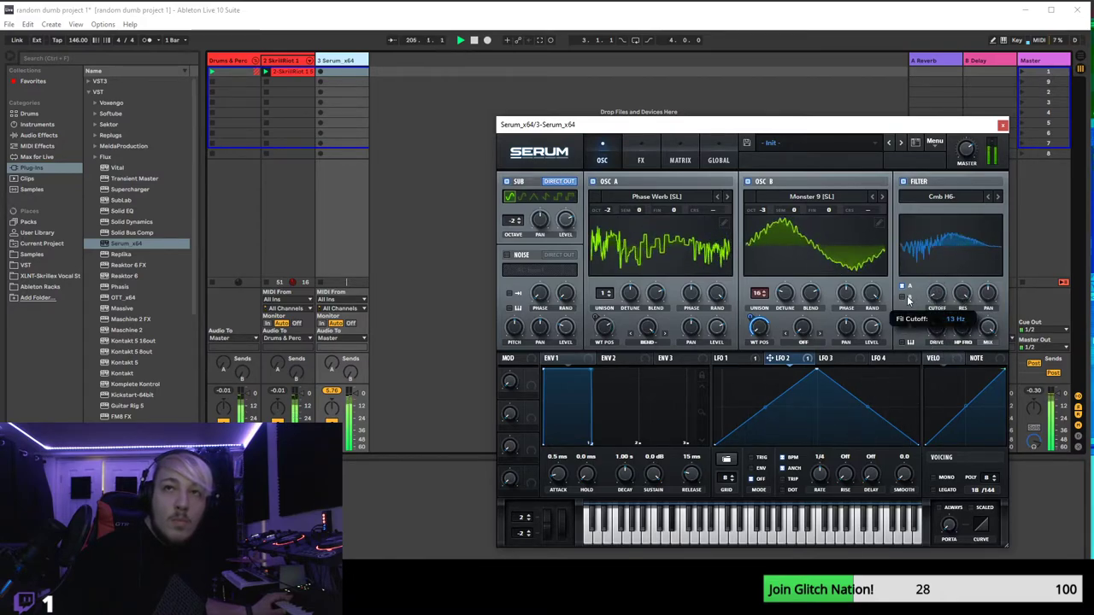
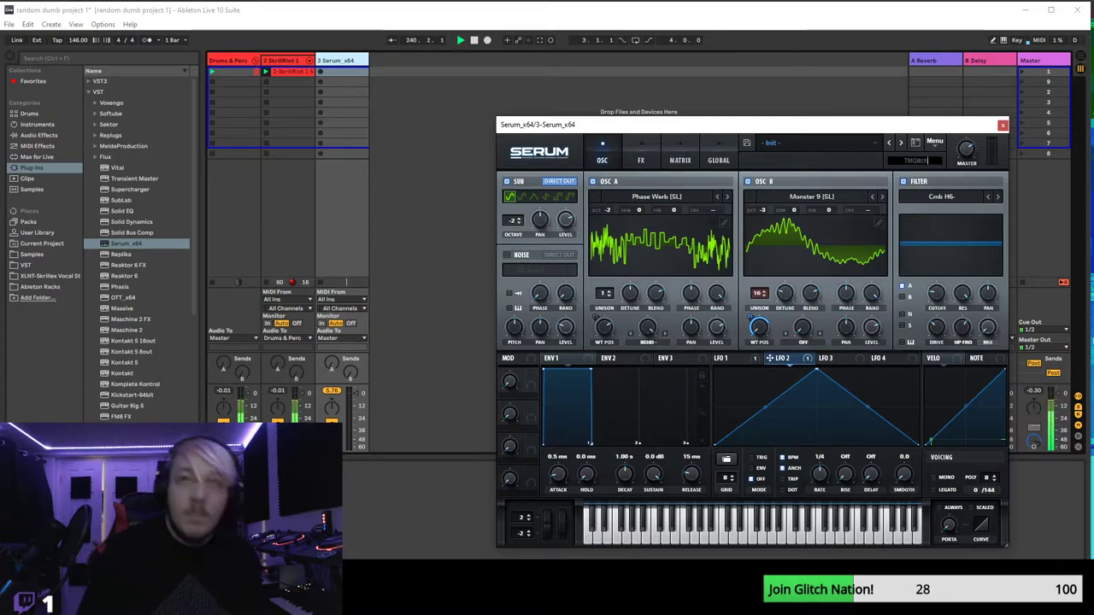
- Save the preset as Grinding Gears Buzz in a new Buzz folder inside TMGlitch Dubstep Pack 2
{"action": "left_click", "coordinate": [746, 143]}
{"action": "left_click", "coordinate": [226, 29]}
{"action": "right_click", "coordinate": [182, 154]}
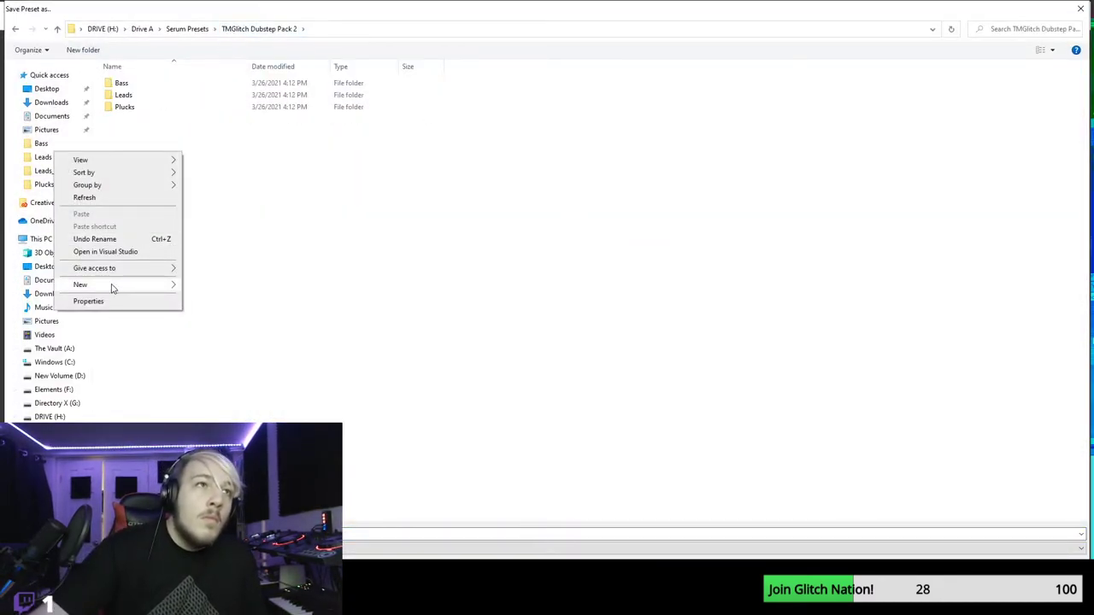
{"action": "mouse_move", "coordinate": [128, 286]}
{"action": "left_click", "coordinate": [239, 289]}
{"action": "key", "text": "BackSpace"}
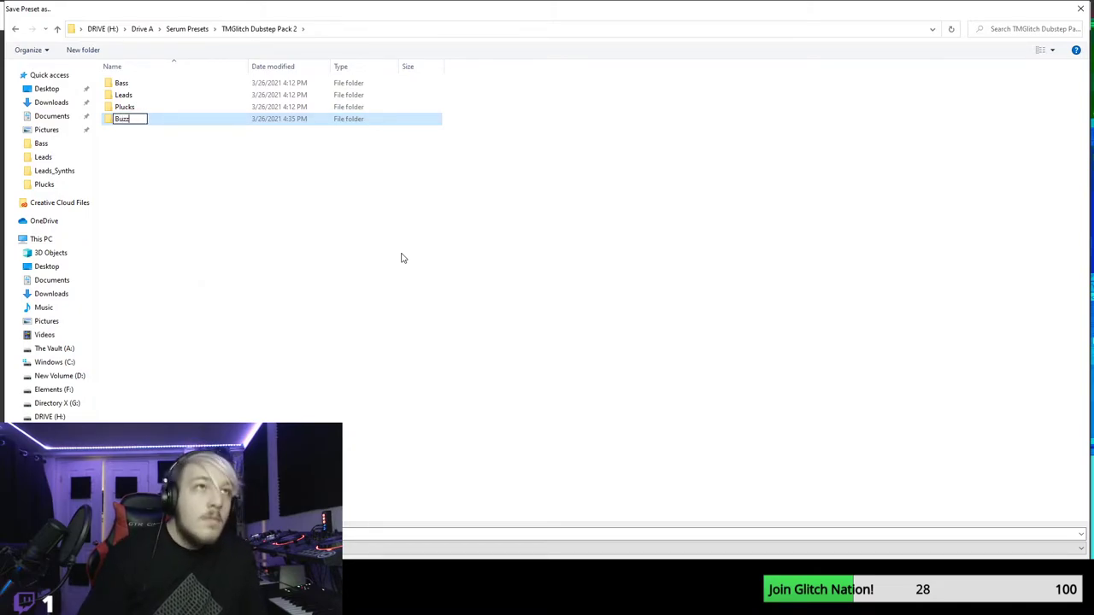
{"action": "key", "text": "Return"}
{"action": "double_click", "coordinate": [150, 129]}
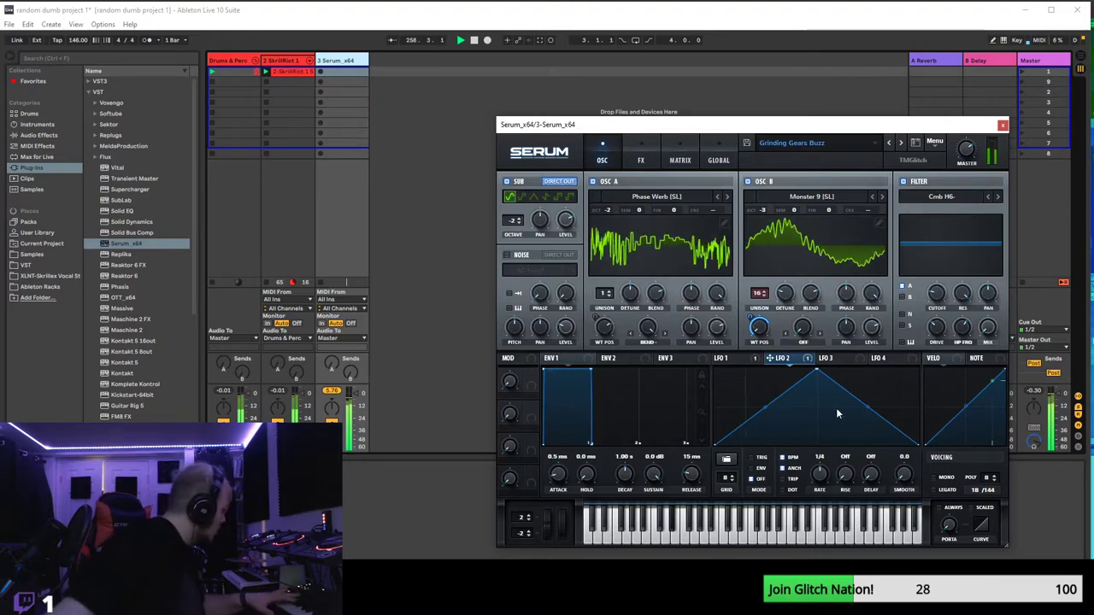
- Initialize a new patch, load the Analog_BD_Sin wavetable into oscillator A and modulate its wavetable position with LFO 1
{"action": "left_click", "coordinate": [934, 150]}
{"action": "left_click", "coordinate": [948, 214]}
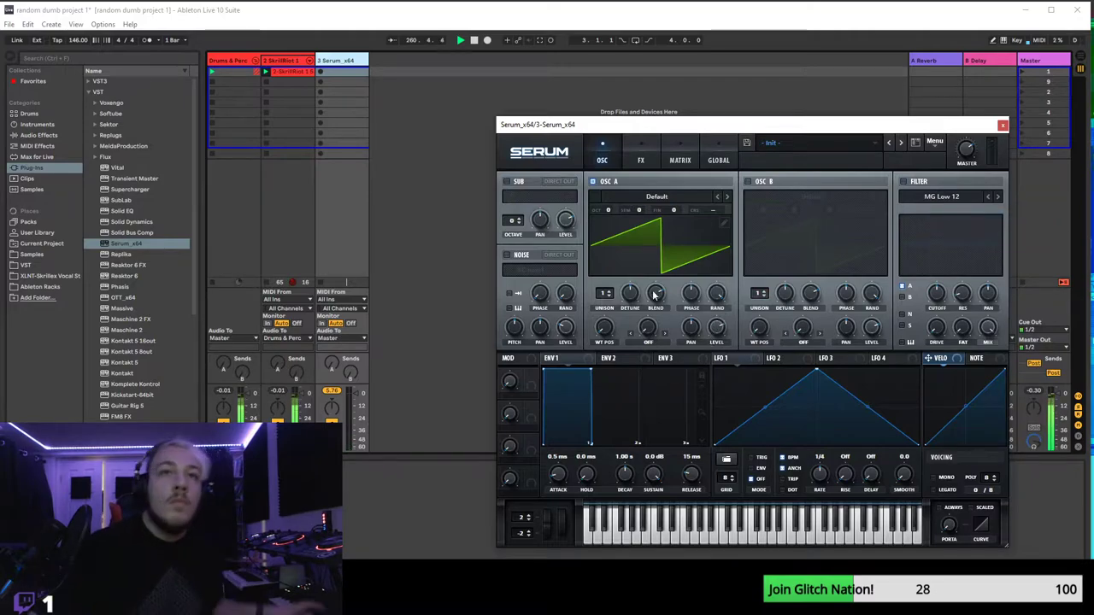
{"action": "left_click", "coordinate": [637, 199]}
{"action": "mouse_move", "coordinate": [631, 235]}
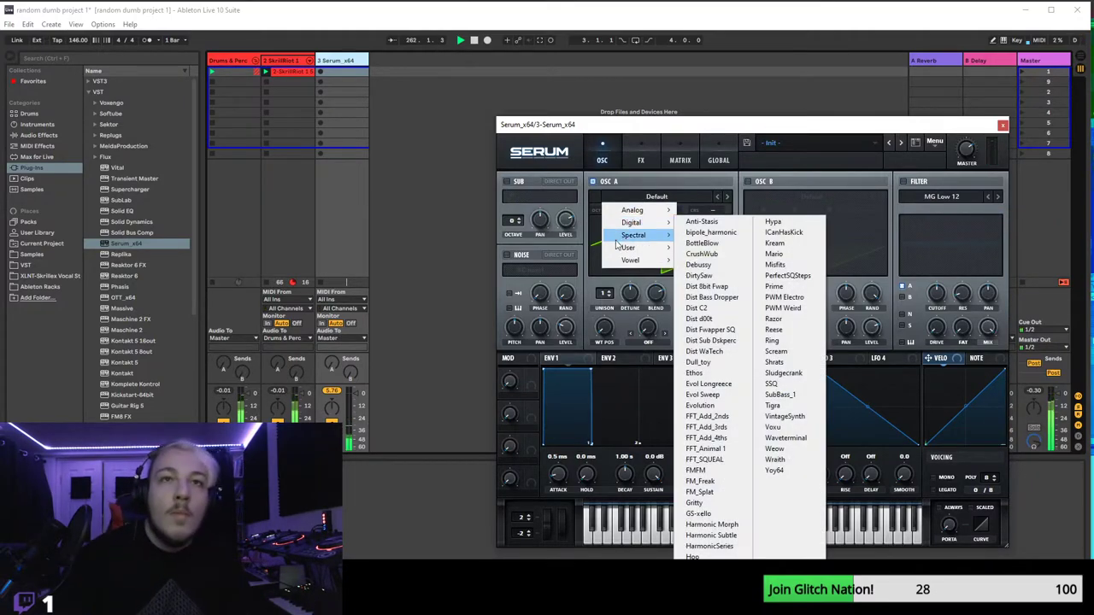
{"action": "mouse_move", "coordinate": [647, 210]}
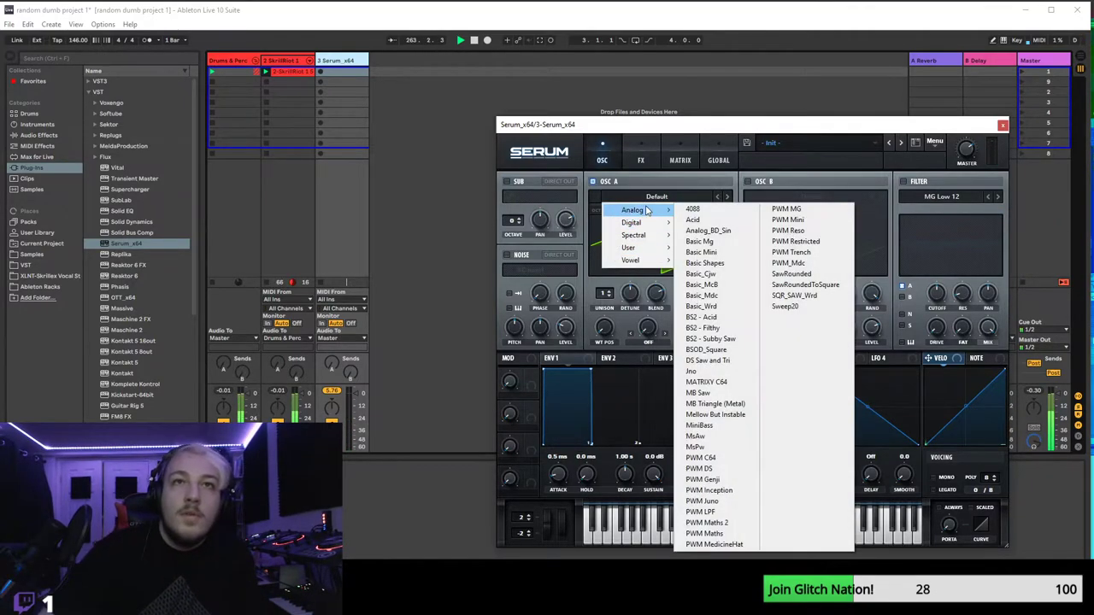
{"action": "left_click", "coordinate": [709, 231]}
{"action": "mouse_move", "coordinate": [603, 332]}
{"action": "left_mouse_down"}
{"action": "mouse_move", "coordinate": [603, 310]}
{"action": "mouse_move", "coordinate": [603, 344]}
{"action": "left_mouse_up"}
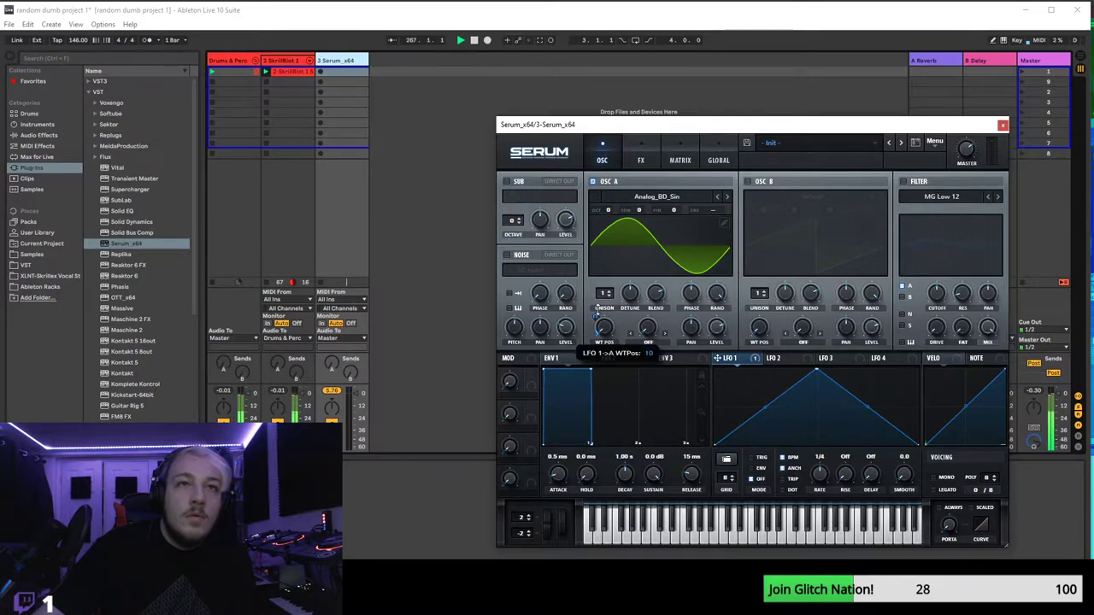
- Enable oscillator B and set oscillator A's warp mode to FM (from B)
{"action": "left_click", "coordinate": [748, 181]}
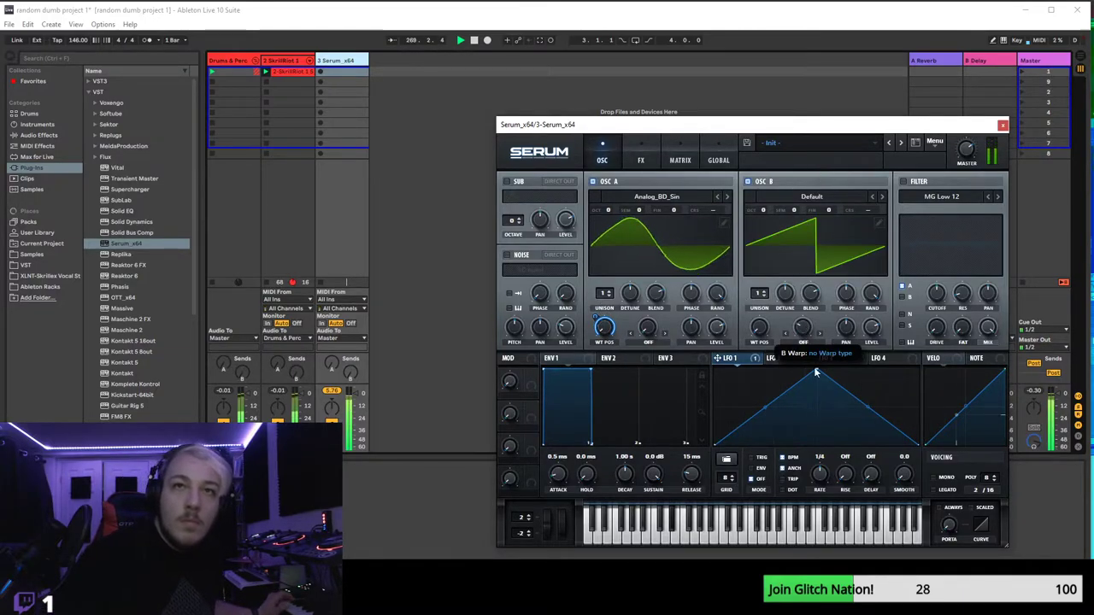
{"action": "left_click", "coordinate": [643, 344]}
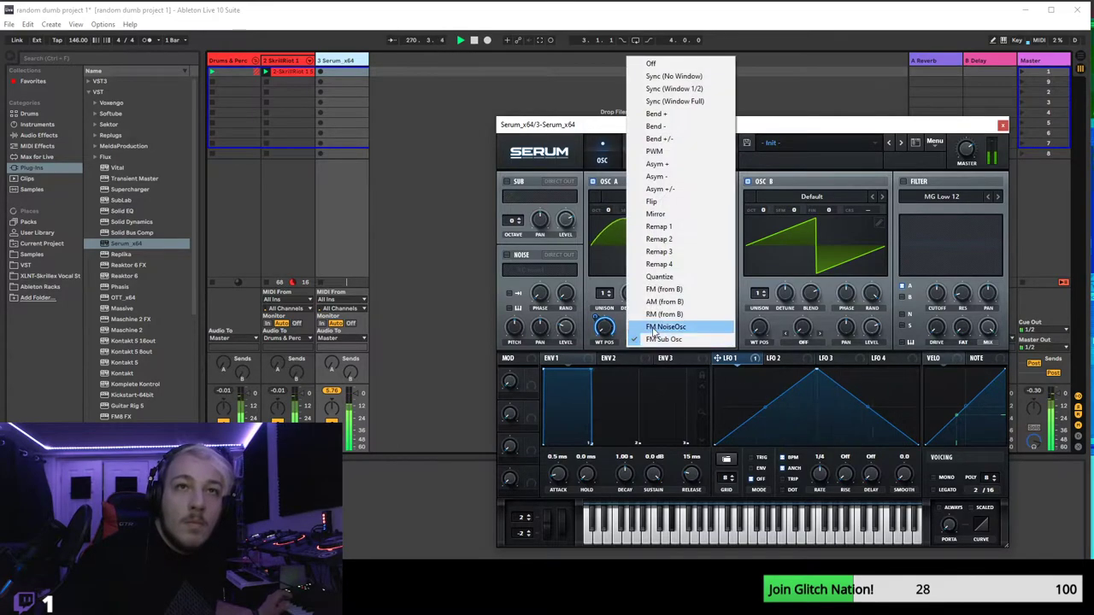
{"action": "left_click", "coordinate": [674, 293]}
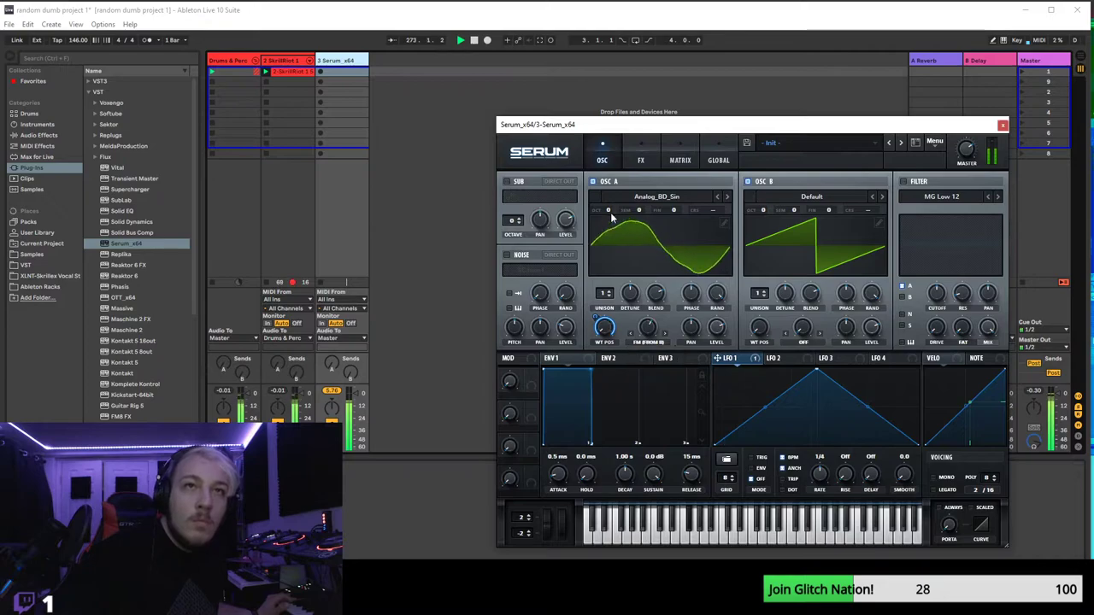
- Set oscillator A's octave to -1 and modulate its FM warp amount with LFO 1 at a 1/16 rate
{"action": "left_click_drag", "start_coordinate": [607, 209], "coordinate": [607, 224]}
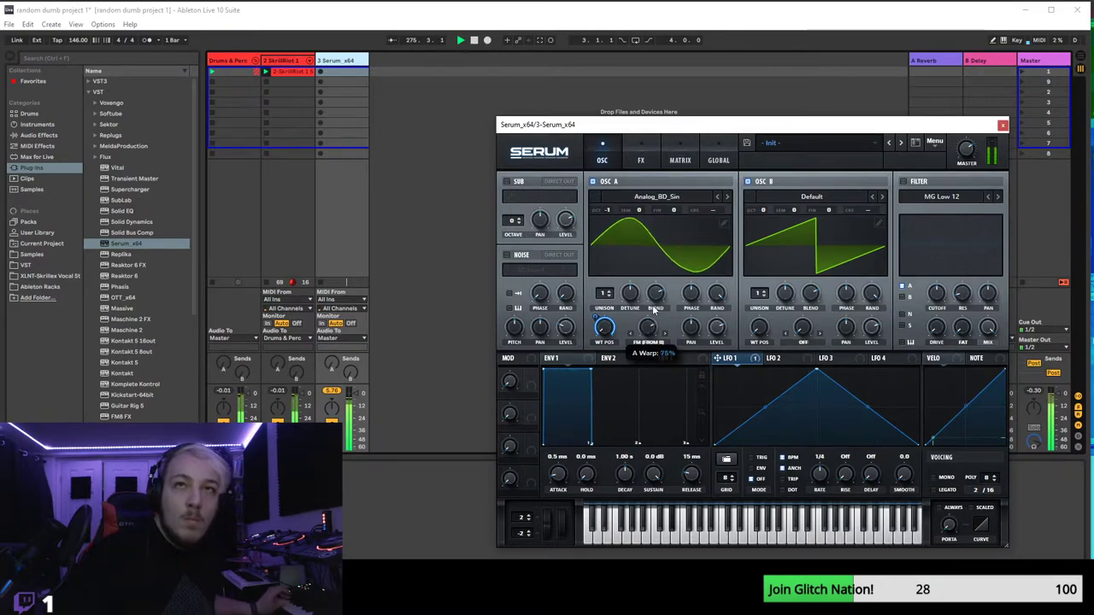
{"action": "mouse_move", "coordinate": [643, 331]}
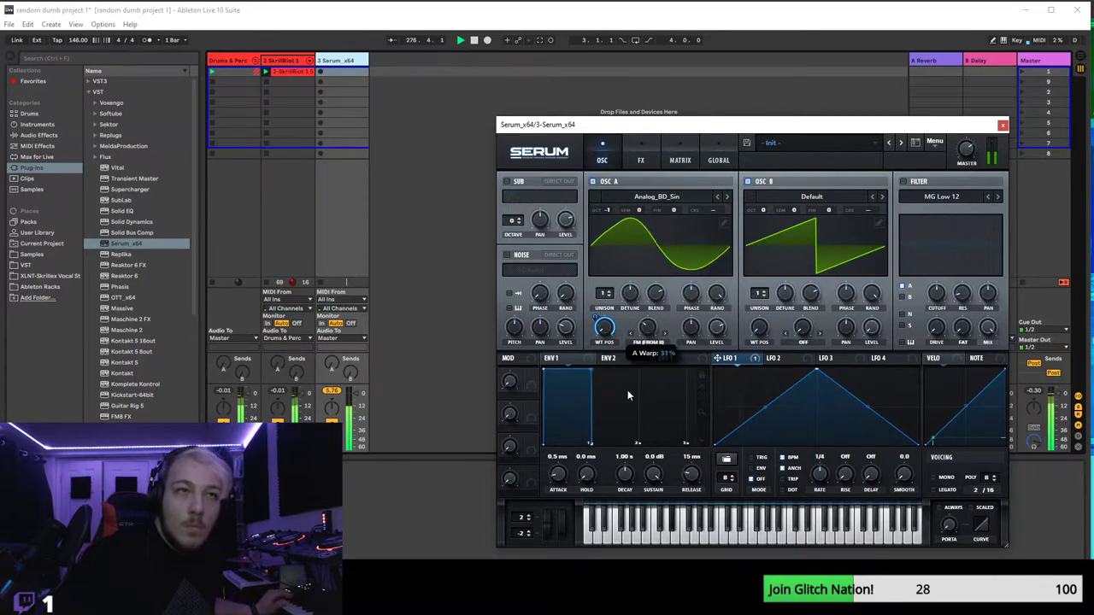
{"action": "left_click_drag", "start_coordinate": [651, 325], "coordinate": [614, 342]}
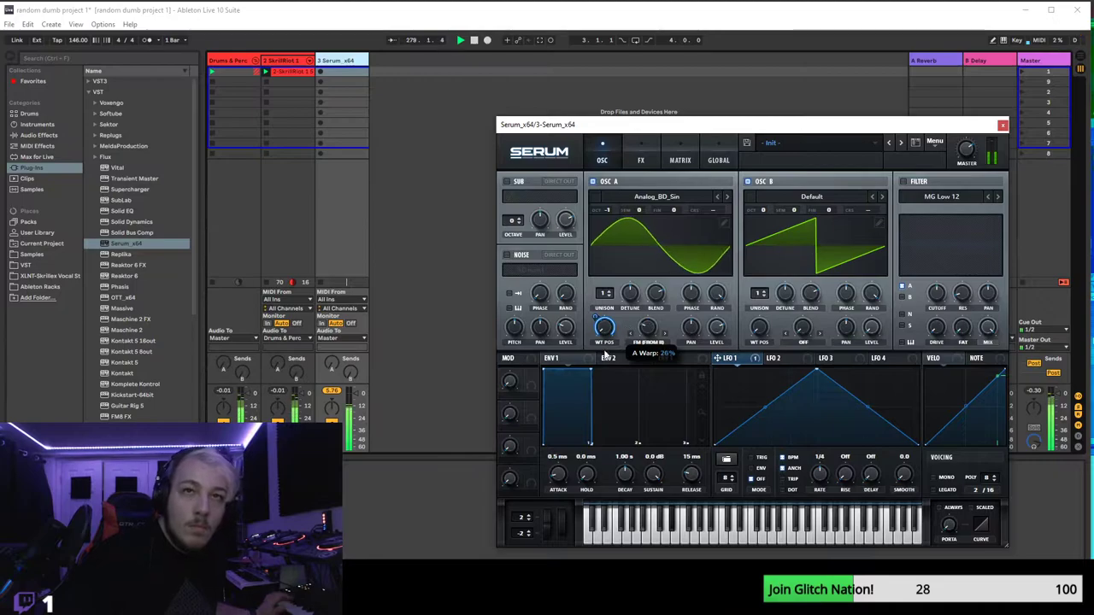
{"action": "left_click_drag", "start_coordinate": [647, 331], "coordinate": [650, 311]}
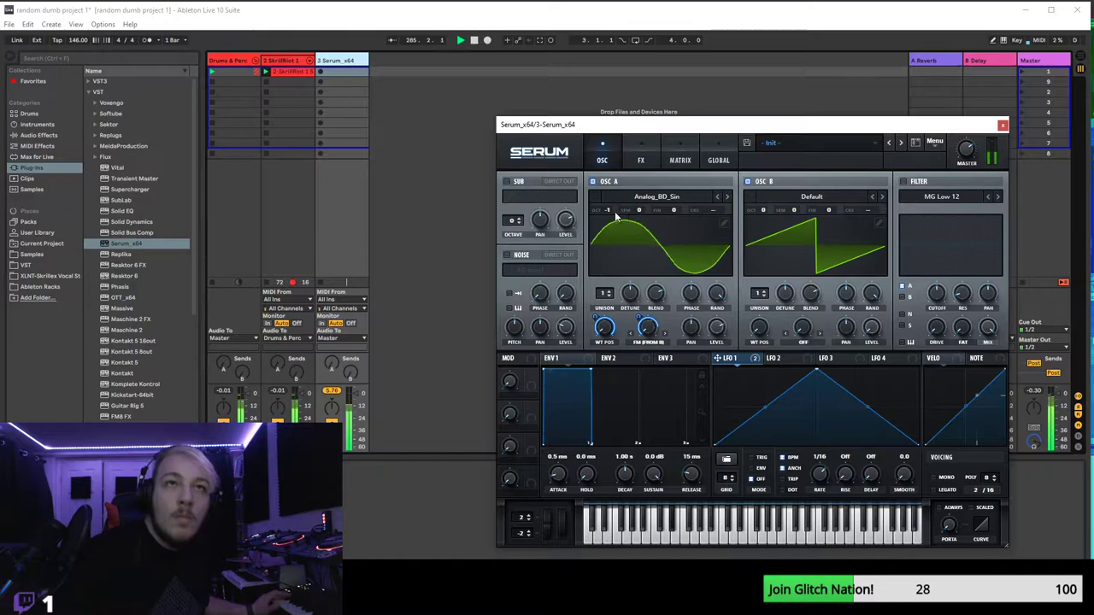
- Set oscillator B's octave to +2 and oscillator A's octave to -2
{"action": "left_click_drag", "start_coordinate": [607, 210], "coordinate": [604, 221]}
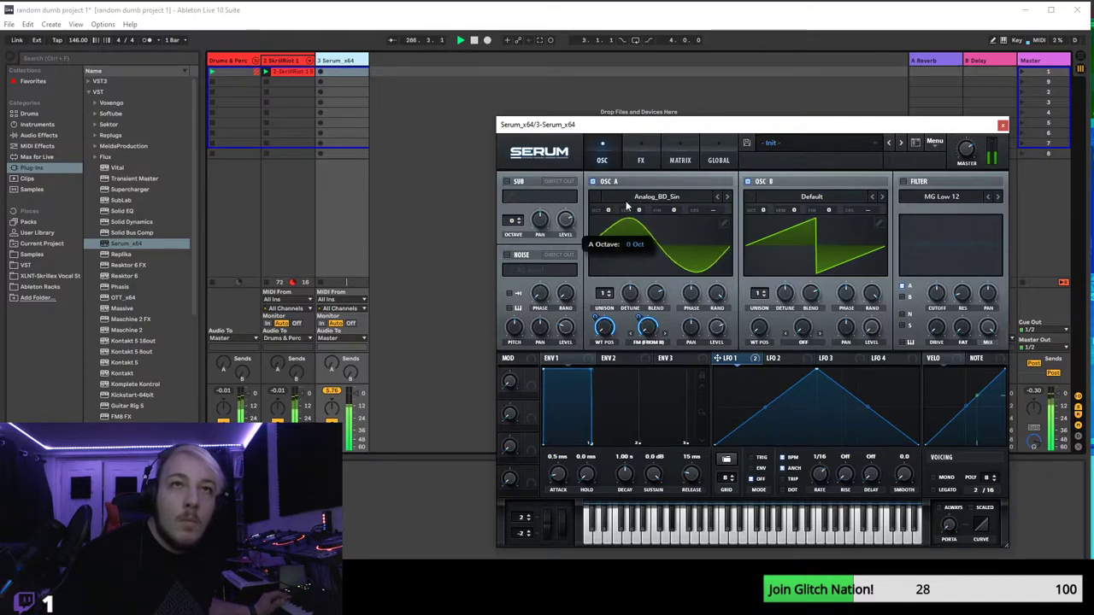
{"action": "left_click_drag", "start_coordinate": [627, 184], "coordinate": [621, 212]}
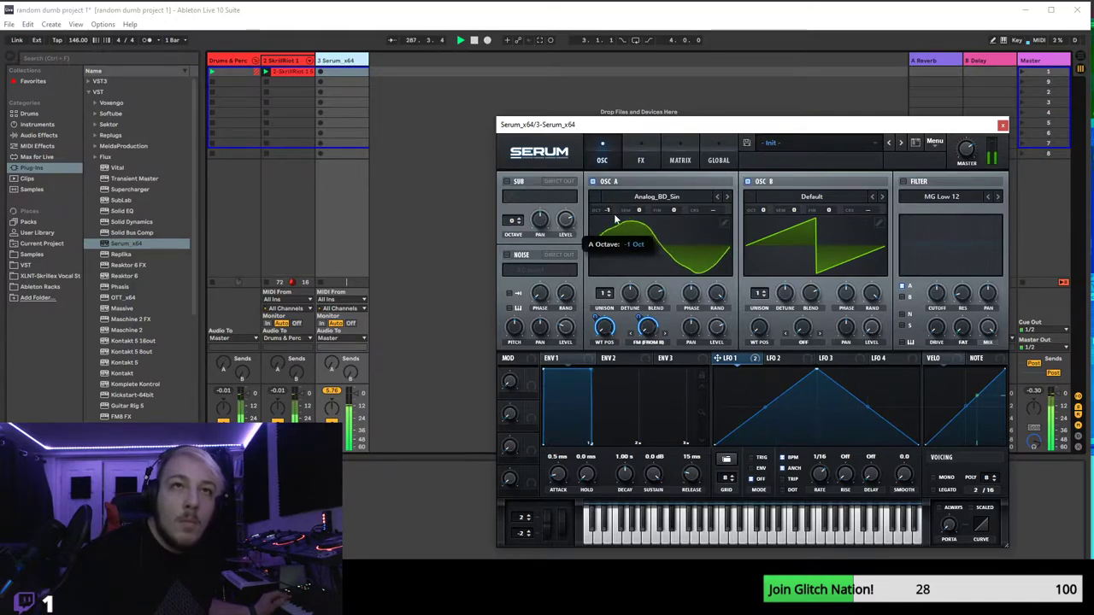
{"action": "left_click_drag", "start_coordinate": [764, 211], "coordinate": [766, 206]}
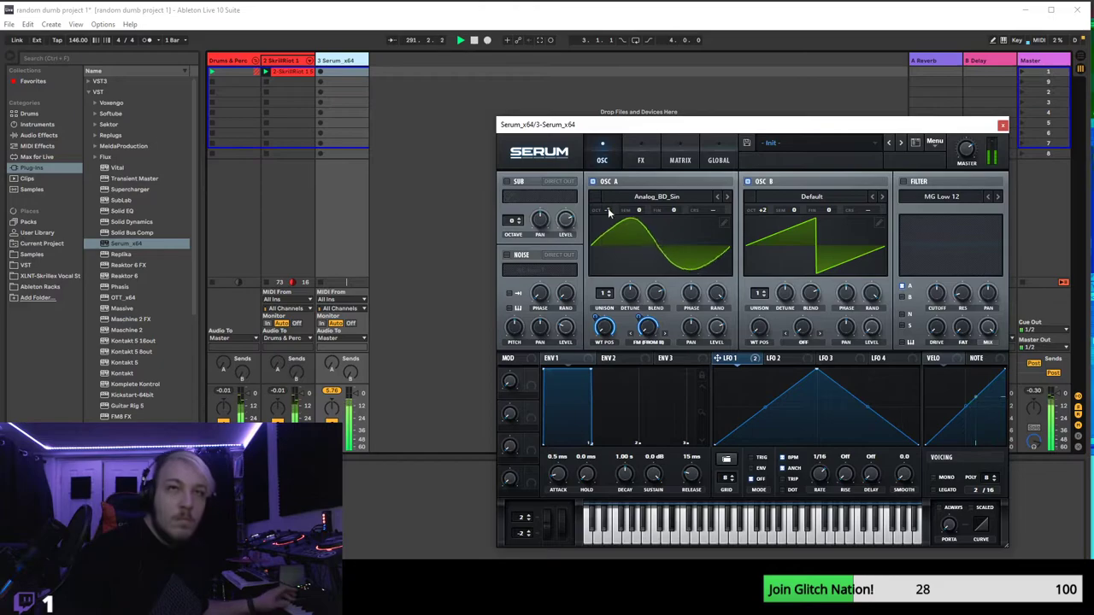
{"action": "left_click_drag", "start_coordinate": [617, 212], "coordinate": [603, 224]}
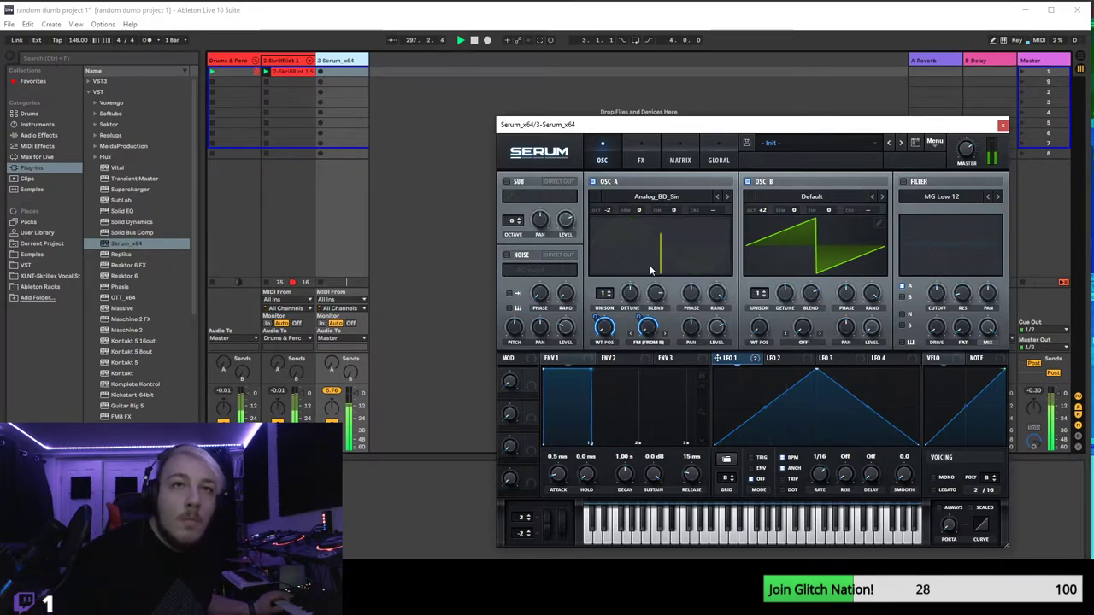
{"action": "mouse_move", "coordinate": [643, 328]}
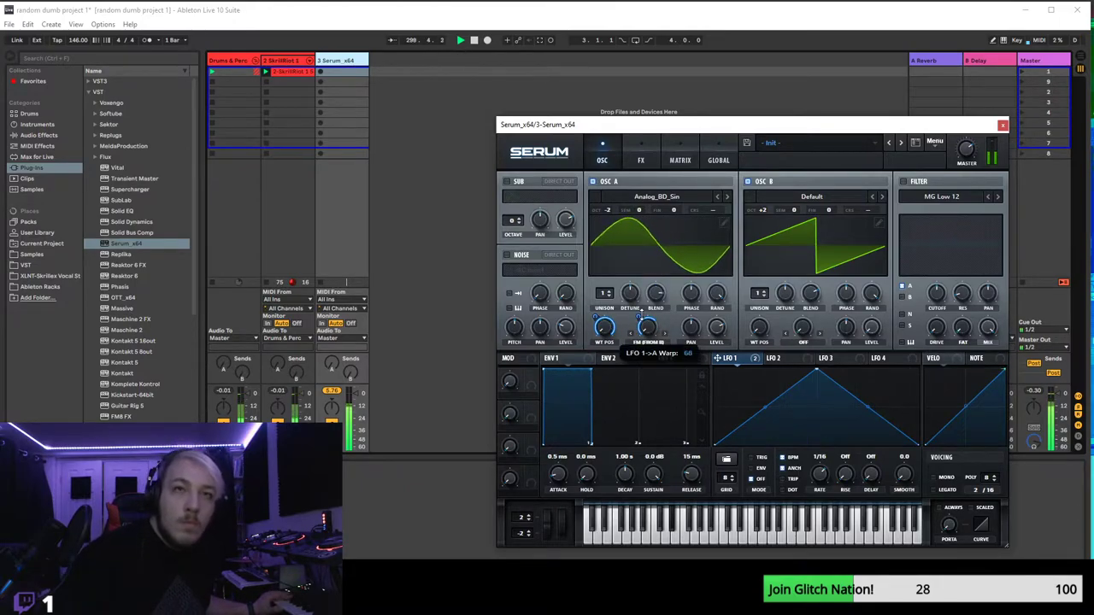
- Try different LFO 1 rates and settle on 1/4
{"action": "left_click_drag", "start_coordinate": [816, 488], "coordinate": [819, 481]}
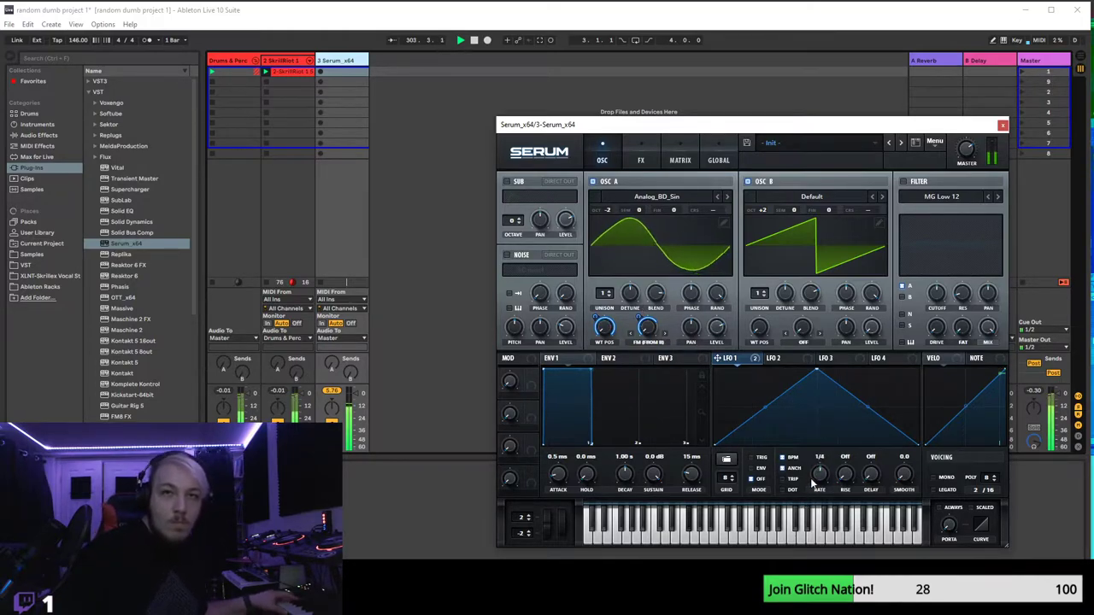
{"action": "left_click_drag", "start_coordinate": [819, 481], "coordinate": [818, 476]}
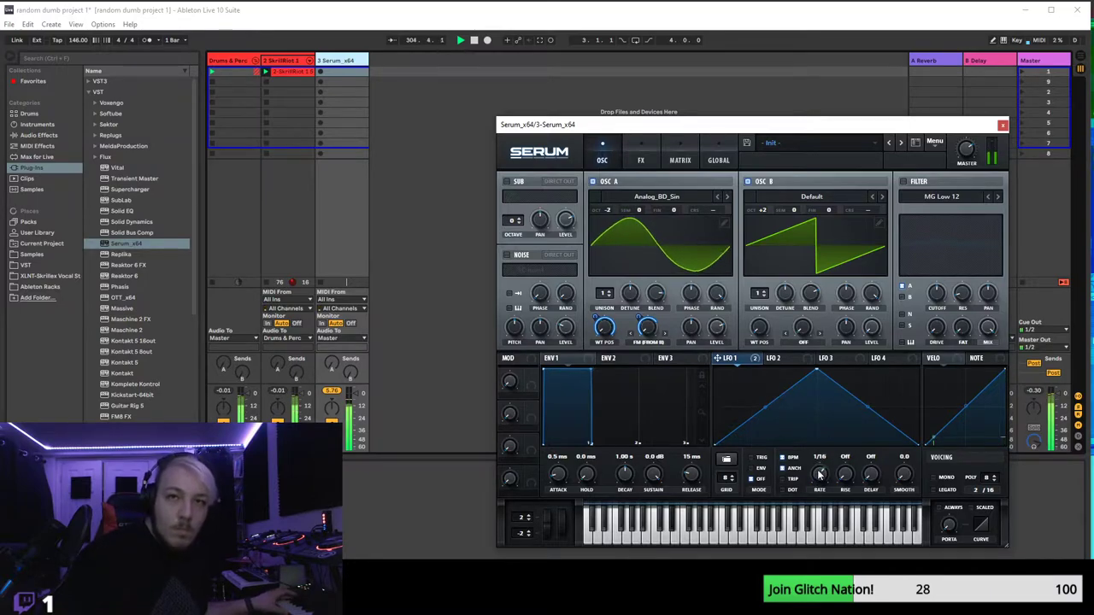
{"action": "left_click_drag", "start_coordinate": [811, 485], "coordinate": [818, 479]}
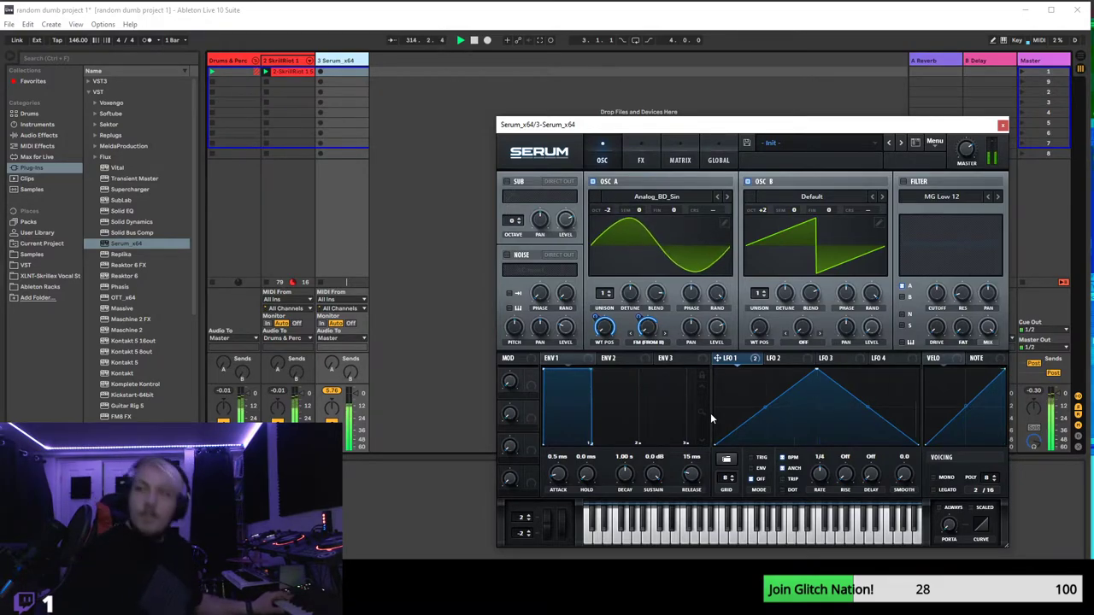
- Enable the sub oscillator as a sine at octave -1 with direct out, and modulate its level with LFO 1
{"action": "left_click", "coordinate": [507, 182]}
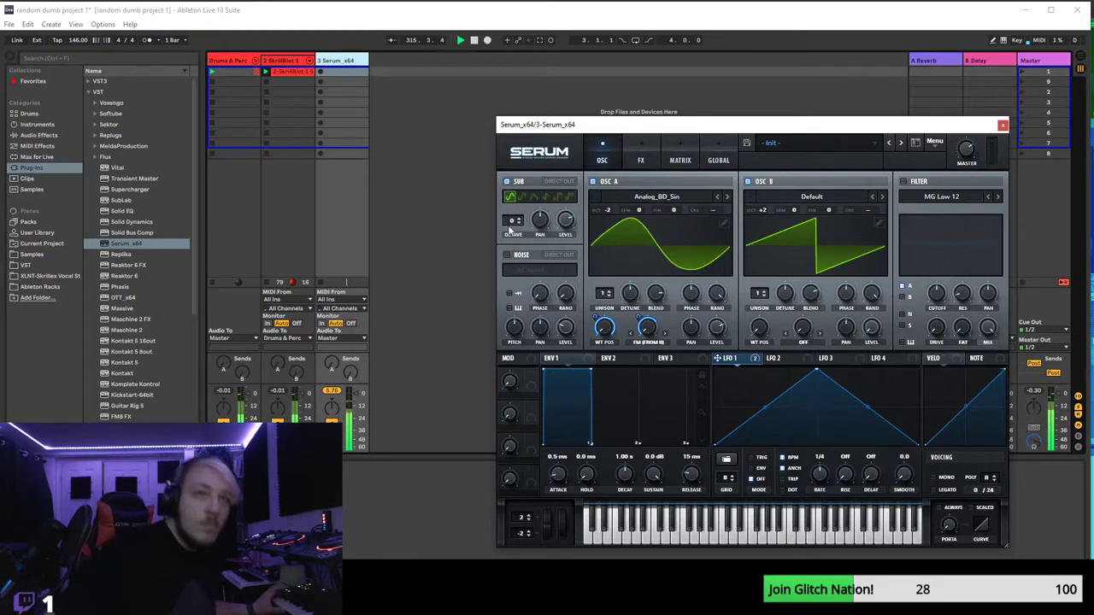
{"action": "left_click_drag", "start_coordinate": [517, 219], "coordinate": [510, 232]}
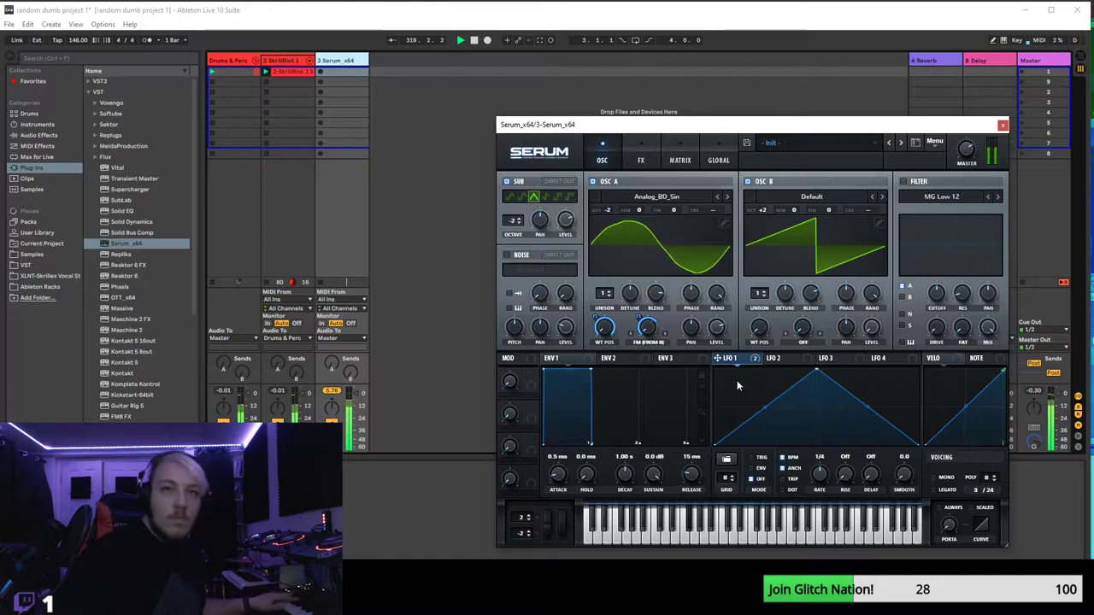
{"action": "left_click_drag", "start_coordinate": [564, 226], "coordinate": [565, 220]}
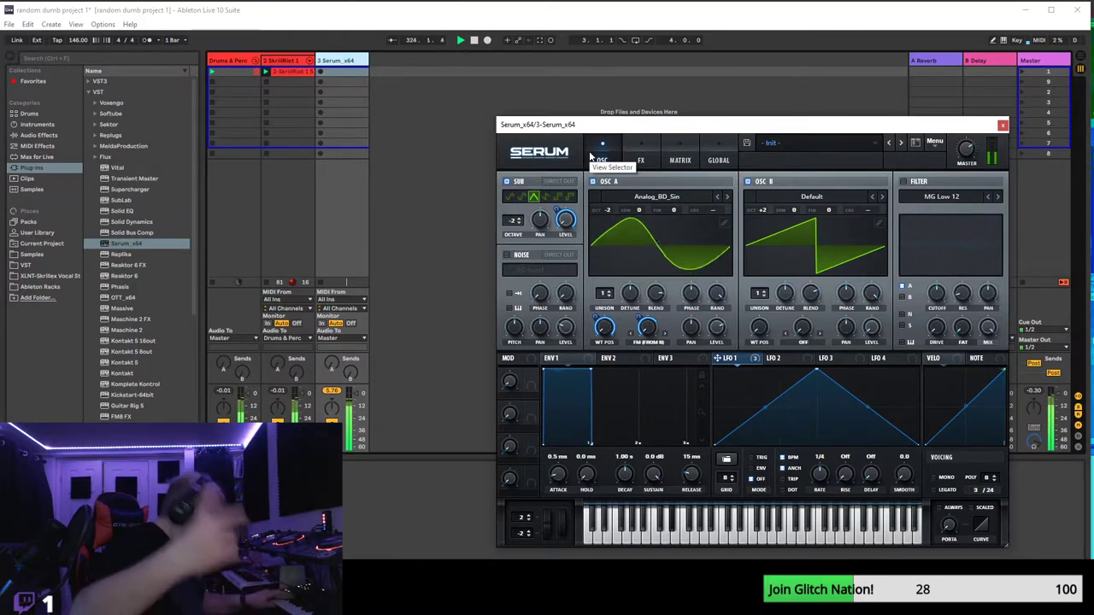
{"action": "left_click", "coordinate": [521, 196]}
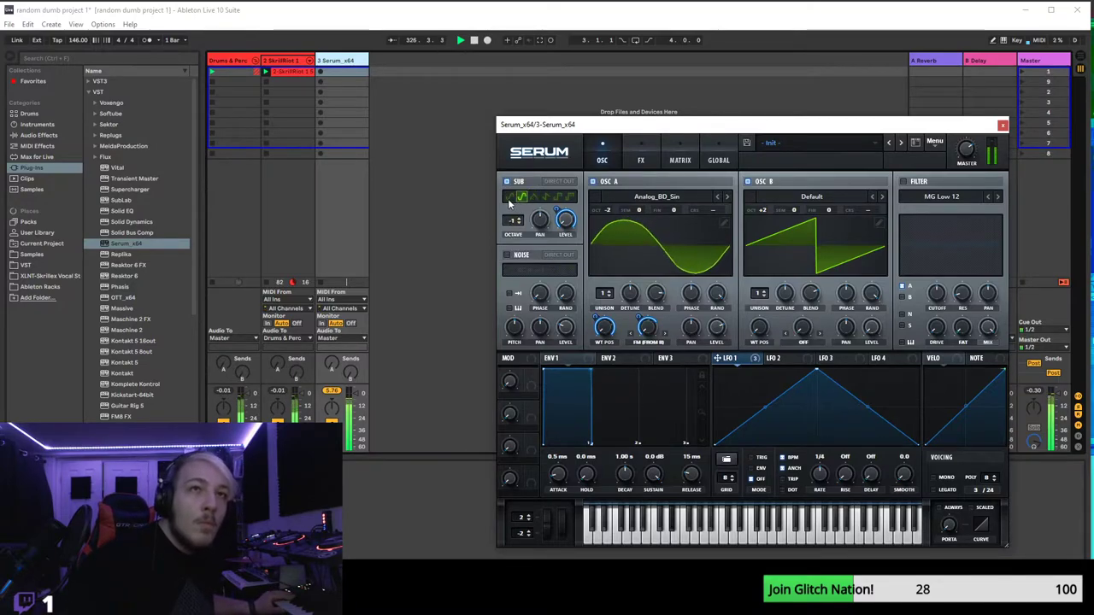
{"action": "left_click", "coordinate": [545, 198]}
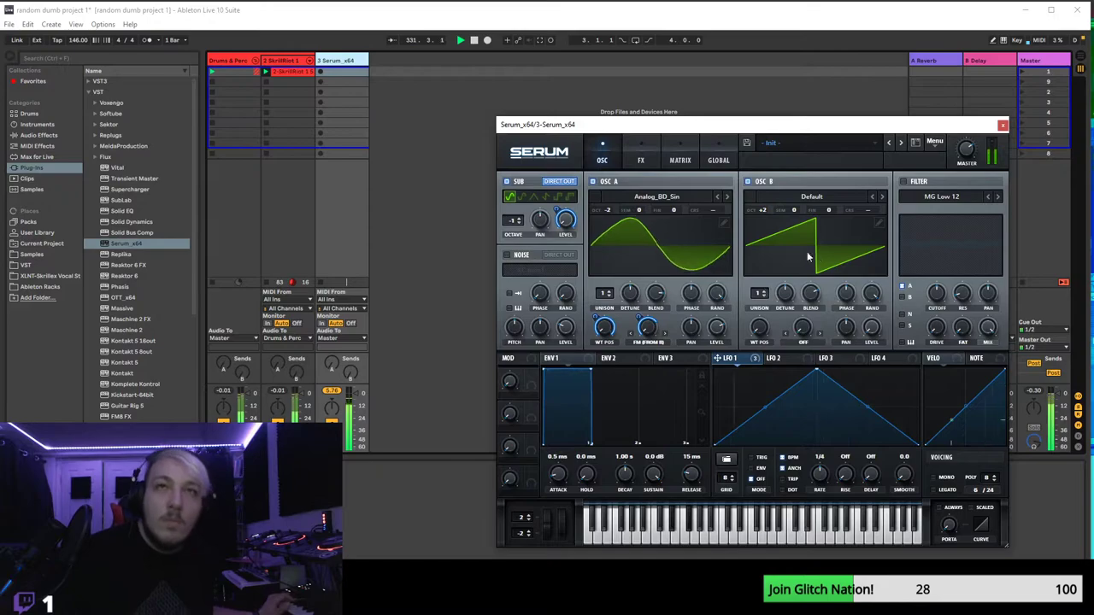
- Enable the oscillator-page filter with the FPhs 12HL6+ type and adjust its cutoff and HL width
{"action": "left_click", "coordinate": [903, 181]}
{"action": "left_click", "coordinate": [940, 197]}
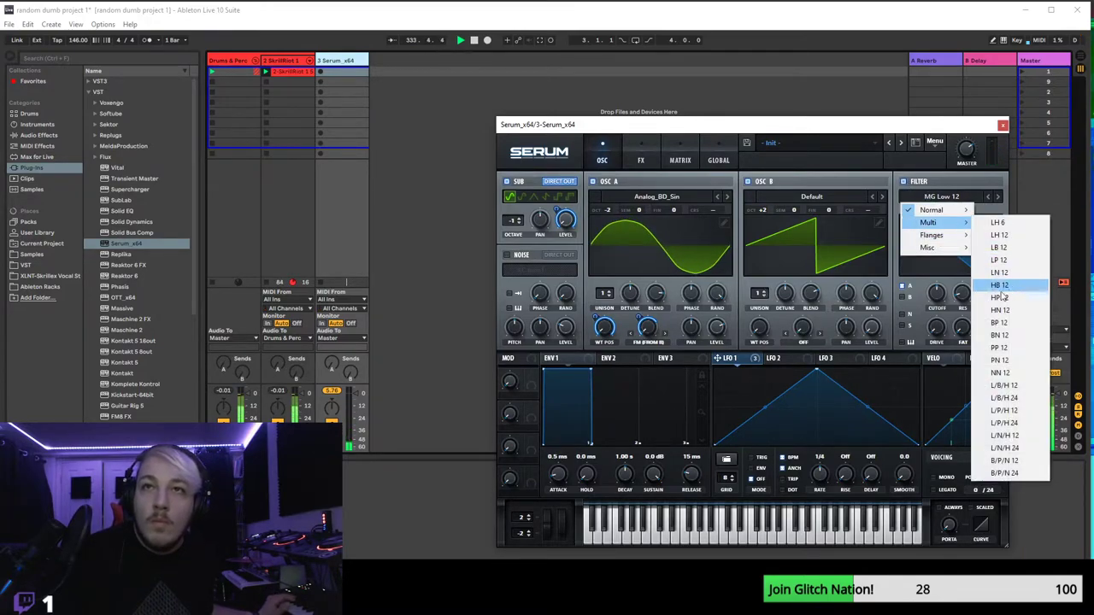
{"action": "mouse_move", "coordinate": [945, 234]}
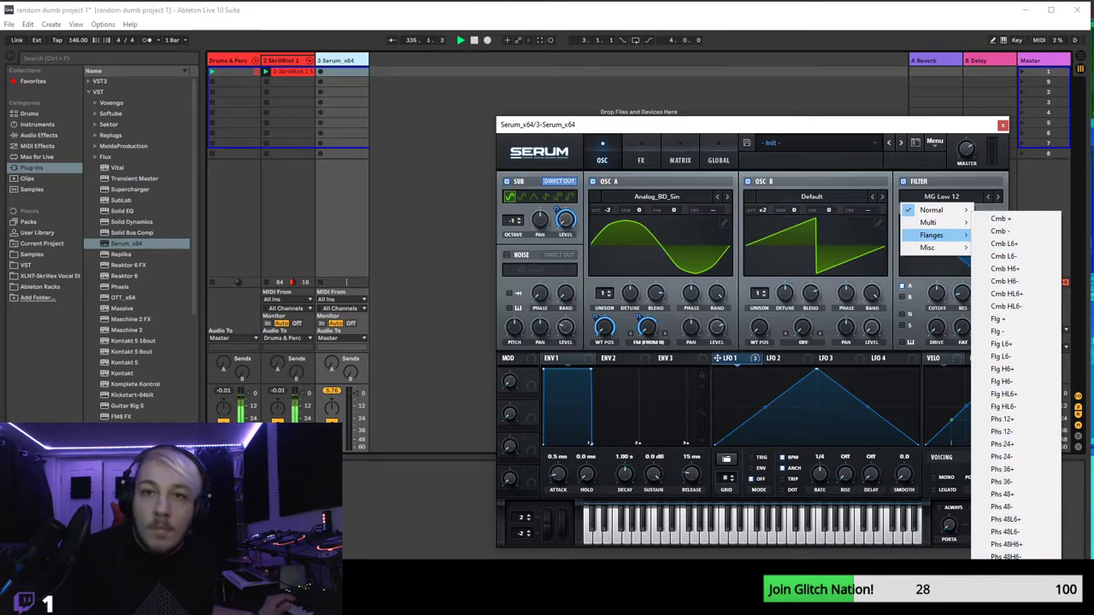
{"action": "left_click", "coordinate": [1002, 554]}
{"action": "mouse_move", "coordinate": [934, 297]}
{"action": "left_mouse_down"}
{"action": "mouse_move", "coordinate": [935, 333]}
{"action": "mouse_move", "coordinate": [944, 280]}
{"action": "mouse_move", "coordinate": [964, 278]}
{"action": "mouse_move", "coordinate": [969, 261]}
{"action": "mouse_move", "coordinate": [979, 266]}
{"action": "mouse_move", "coordinate": [941, 294]}
{"action": "mouse_move", "coordinate": [933, 275]}
{"action": "mouse_move", "coordinate": [927, 284]}
{"action": "left_mouse_up"}
{"action": "left_click_drag", "start_coordinate": [963, 328], "coordinate": [943, 295]}
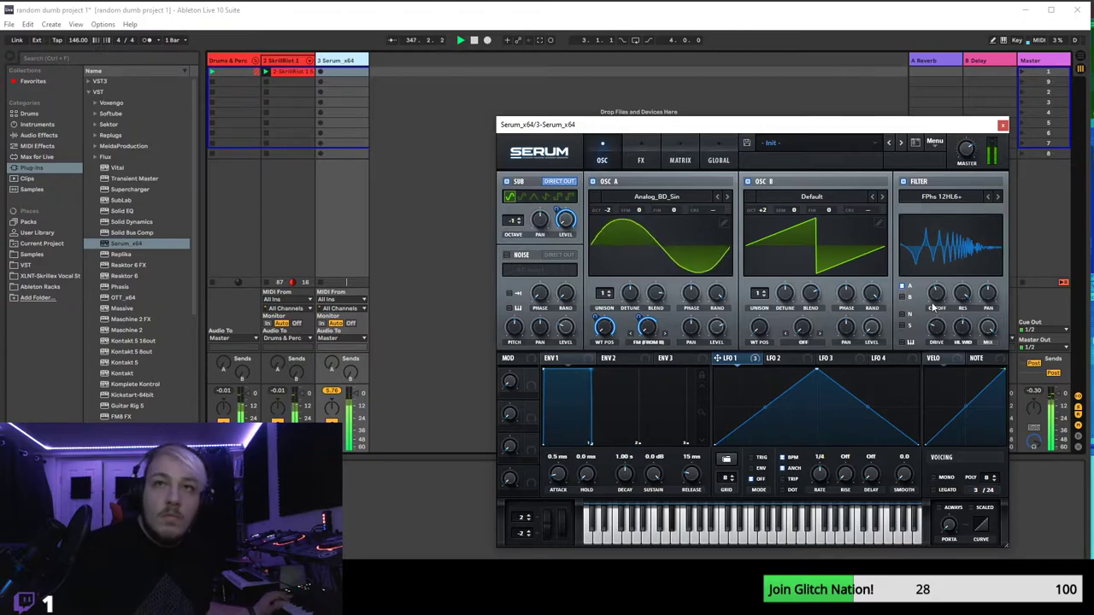
{"action": "mouse_move", "coordinate": [938, 299]}
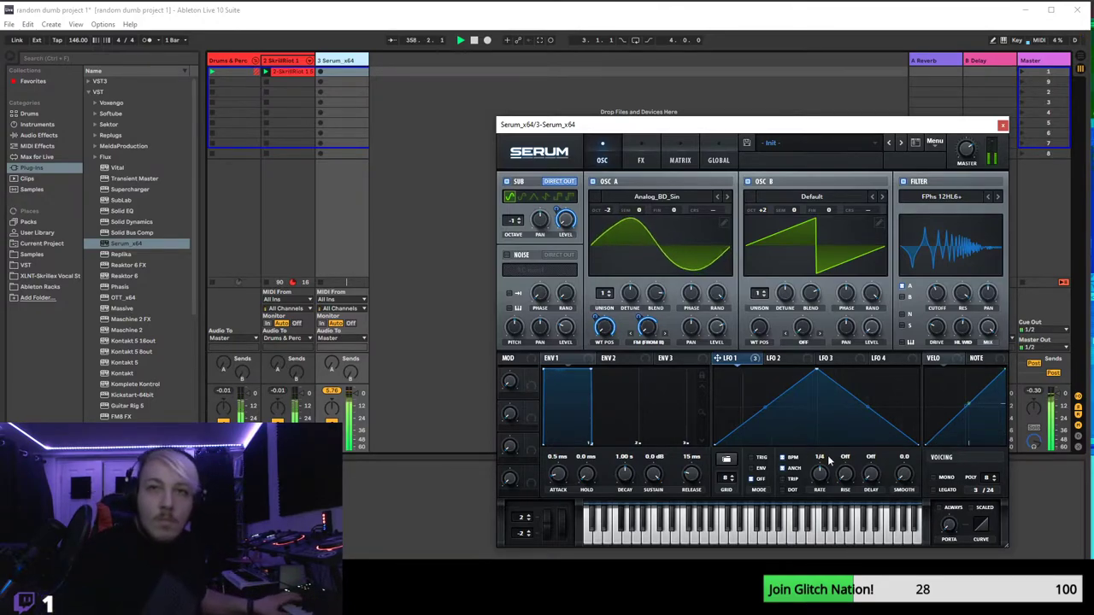
- Bend LFO 1's rising segment upward and falling segment downward, keeping a 1/4 rate and setting its mode to TRIG
{"action": "mouse_move", "coordinate": [825, 484]}
{"action": "left_mouse_down"}
{"action": "mouse_move", "coordinate": [815, 486]}
{"action": "mouse_move", "coordinate": [828, 479]}
{"action": "left_mouse_up"}
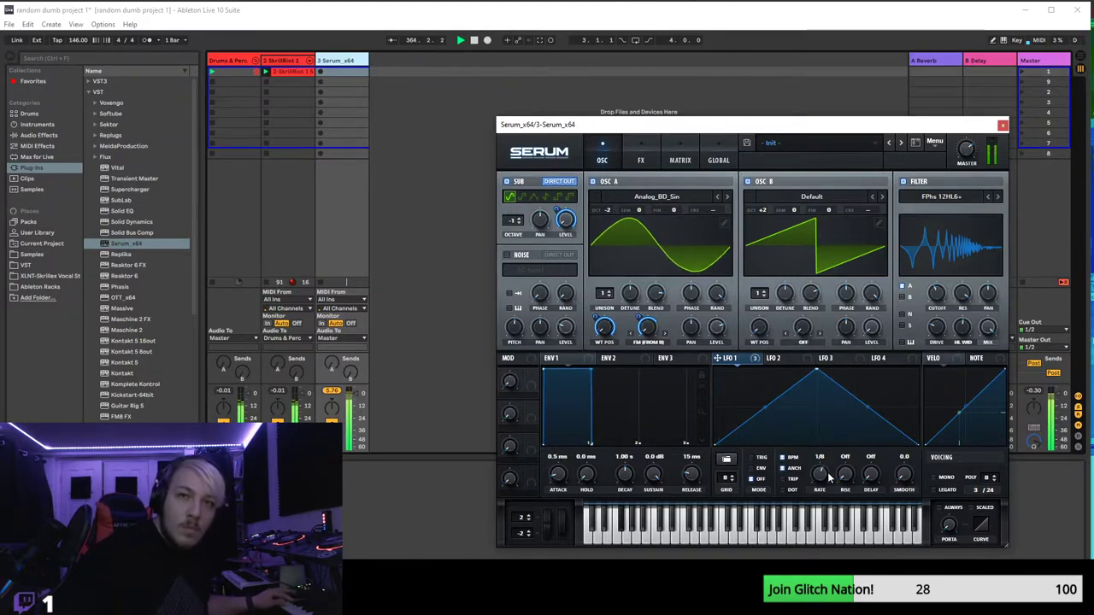
{"action": "left_click_drag", "start_coordinate": [765, 411], "coordinate": [765, 391]}
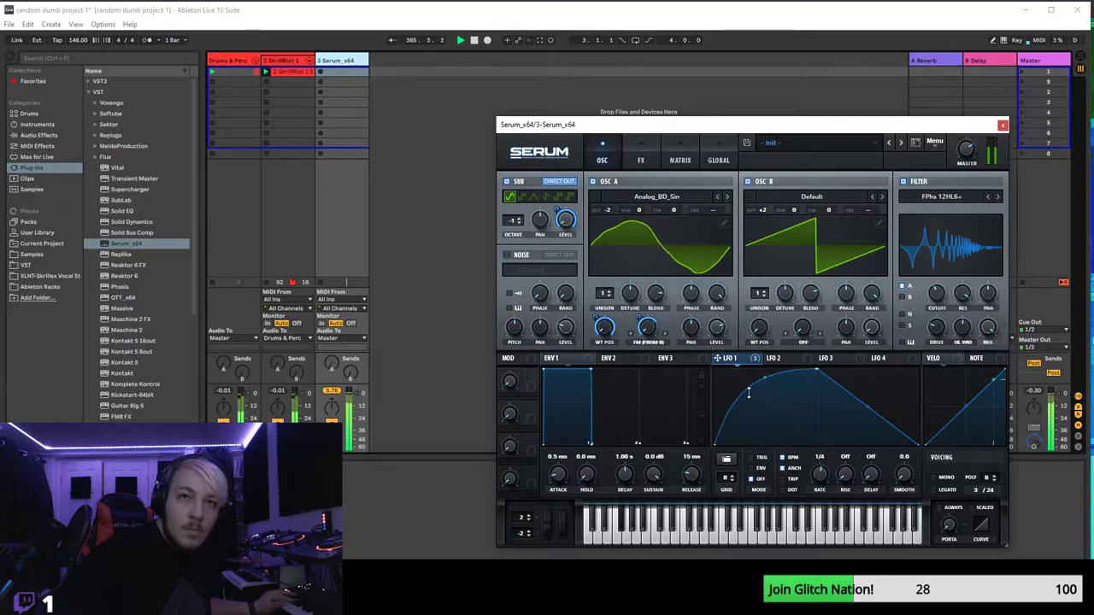
{"action": "left_click_drag", "start_coordinate": [869, 402], "coordinate": [854, 421]}
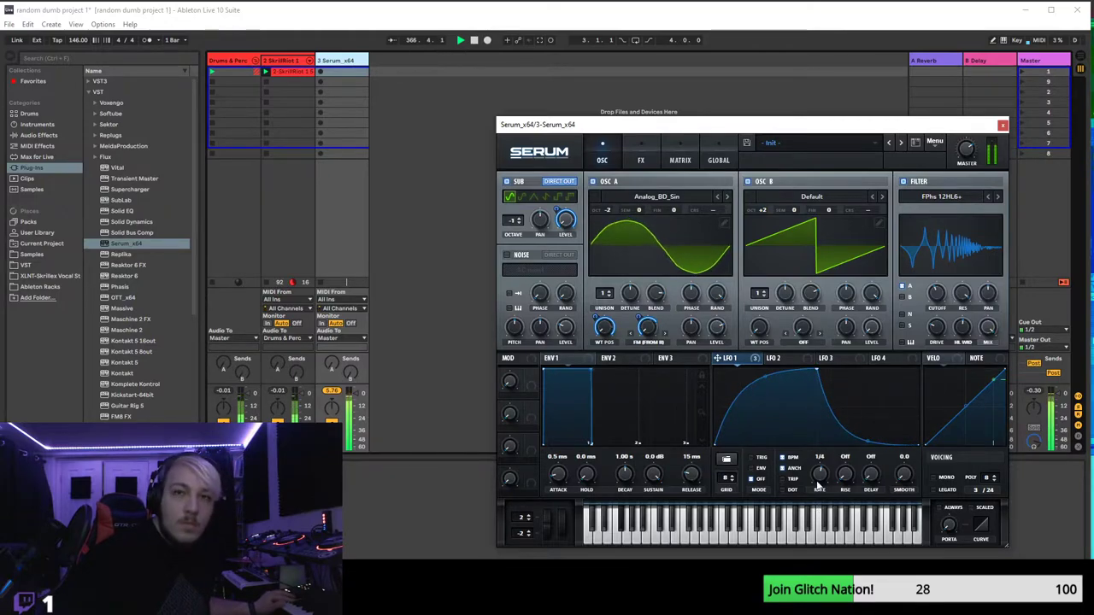
{"action": "scroll", "coordinate": [825, 474], "scroll_direction": "up", "scroll_amount": 3}
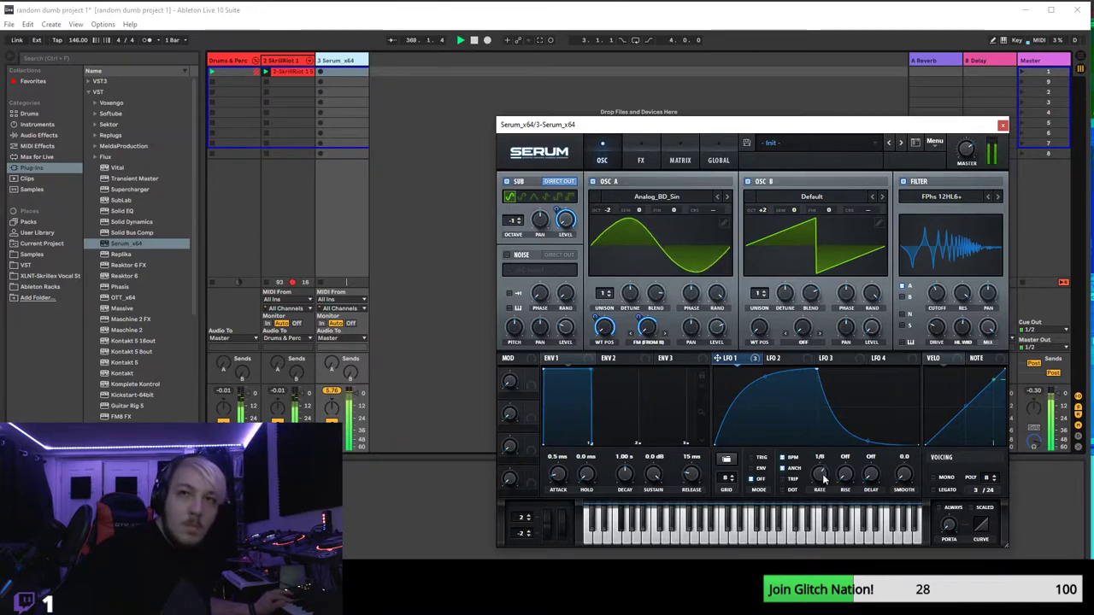
{"action": "left_click_drag", "start_coordinate": [824, 475], "coordinate": [816, 489]}
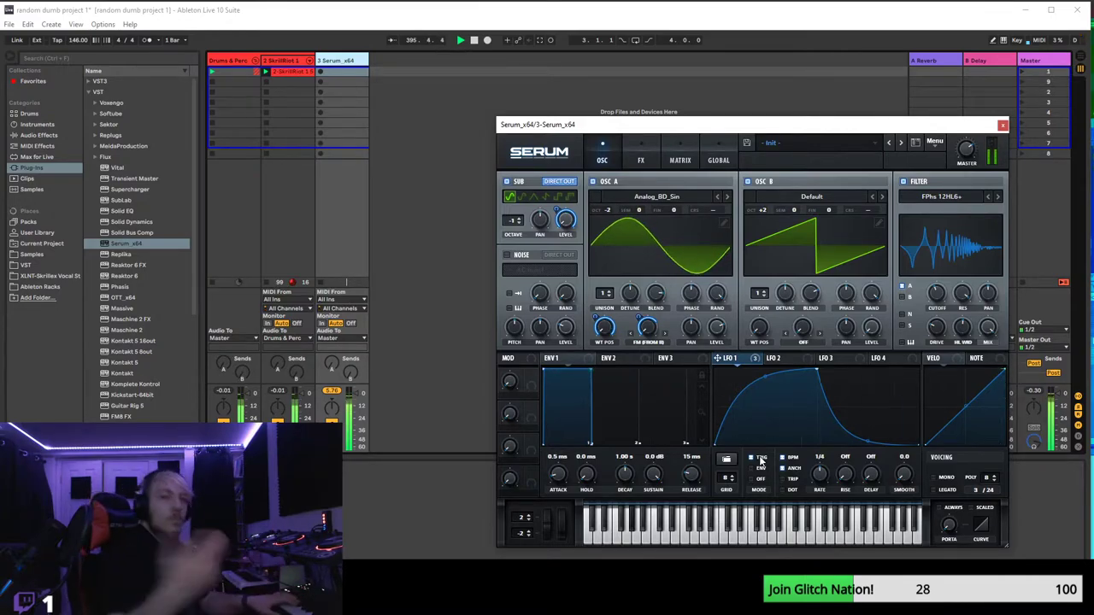
{"action": "left_click", "coordinate": [754, 459]}
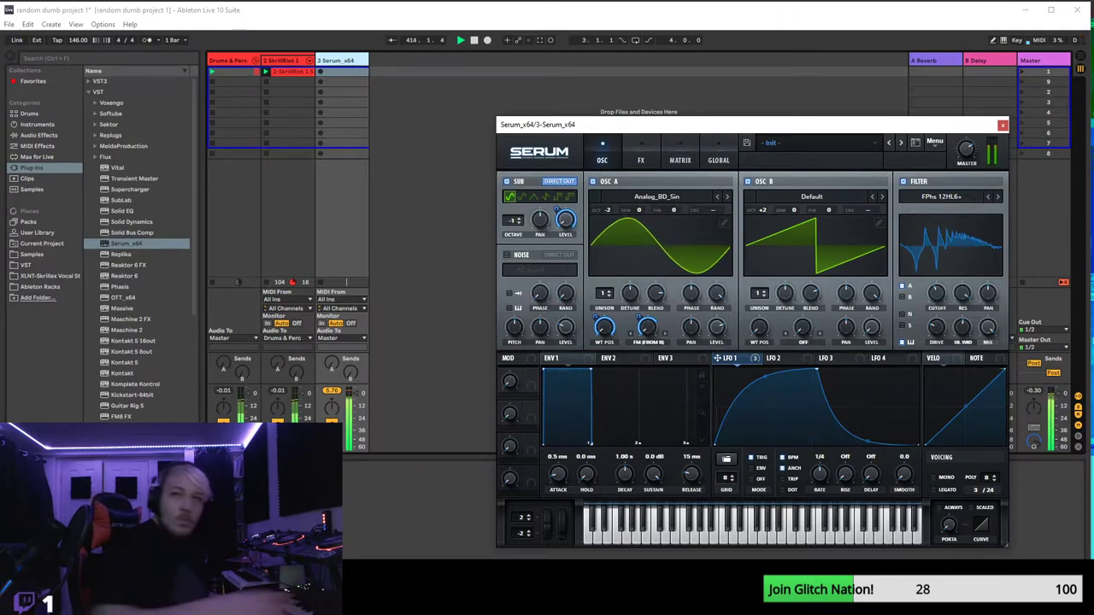
- Set the sub oscillator's octave to 0 with direct out on, and switch the sub oscillator off
{"action": "mouse_move", "coordinate": [940, 325]}
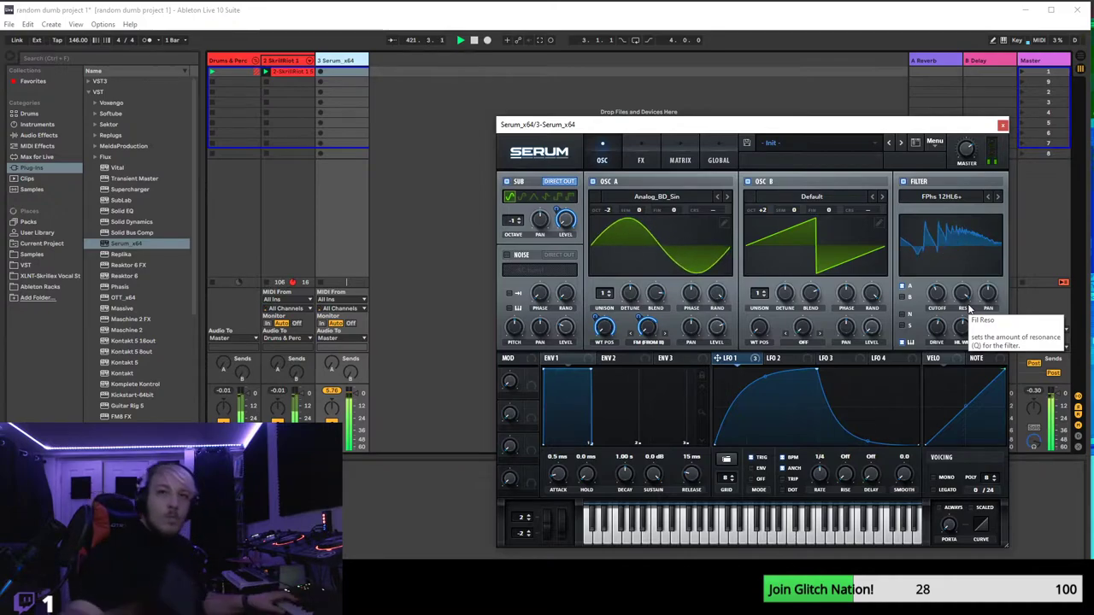
{"action": "left_click", "coordinate": [559, 181]}
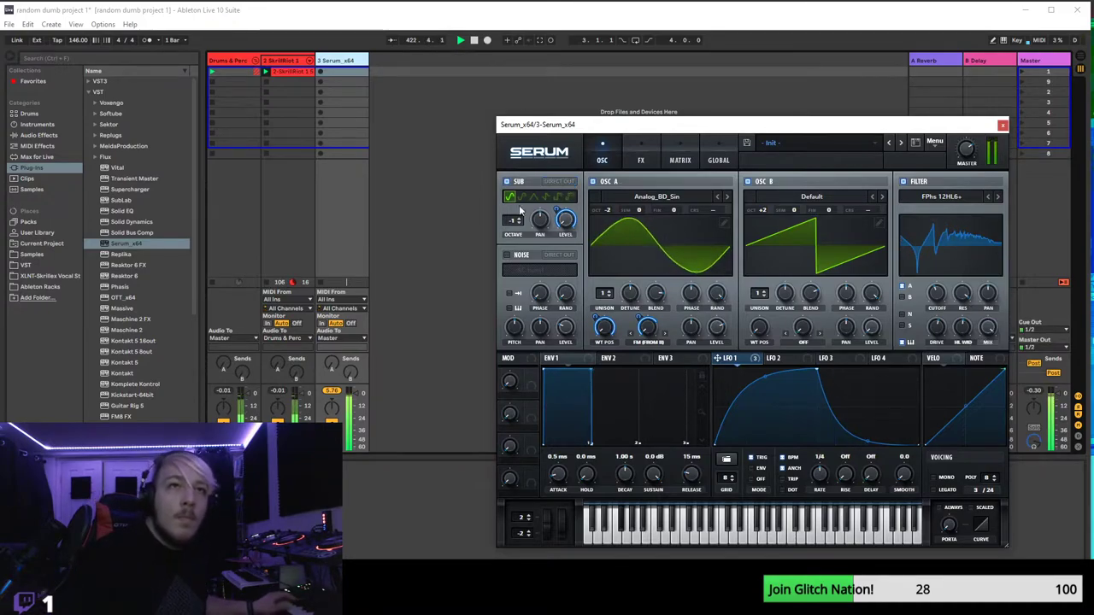
{"action": "left_click", "coordinate": [518, 218]}
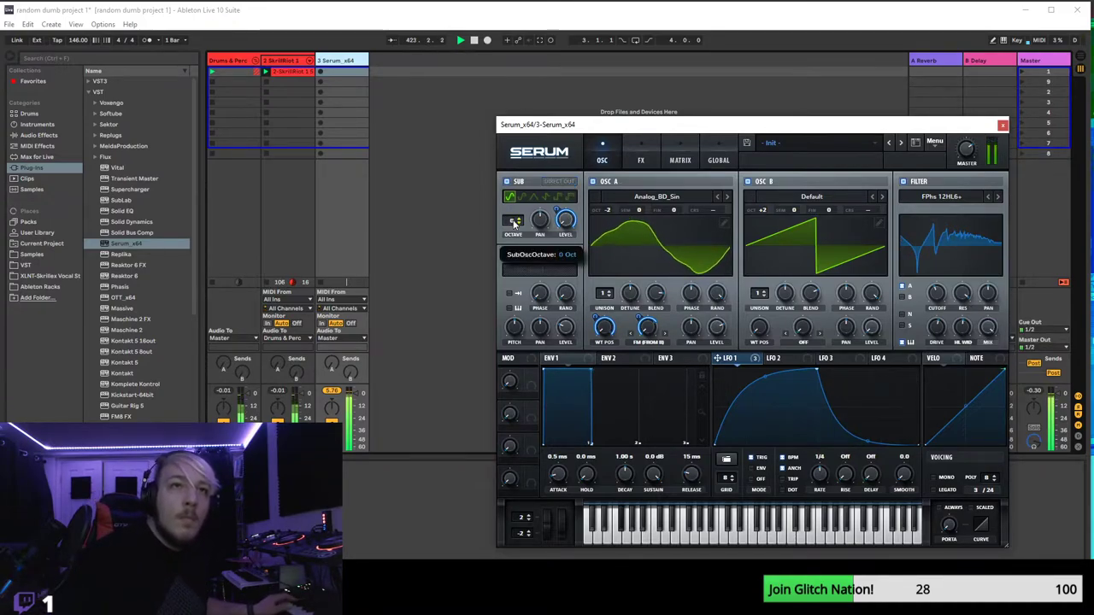
{"action": "left_click", "coordinate": [549, 183]}
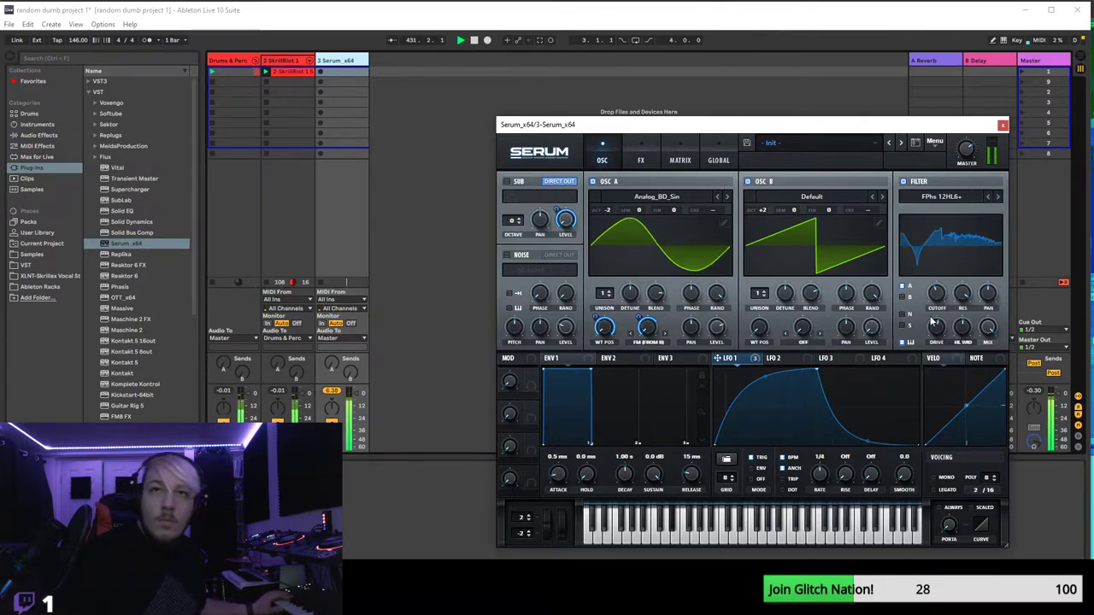
- Enable the Hyper/Dimension effect with the Hyper mix at 0% and raise the Dimension mix
{"action": "left_click", "coordinate": [641, 159]}
{"action": "left_click", "coordinate": [510, 183]}
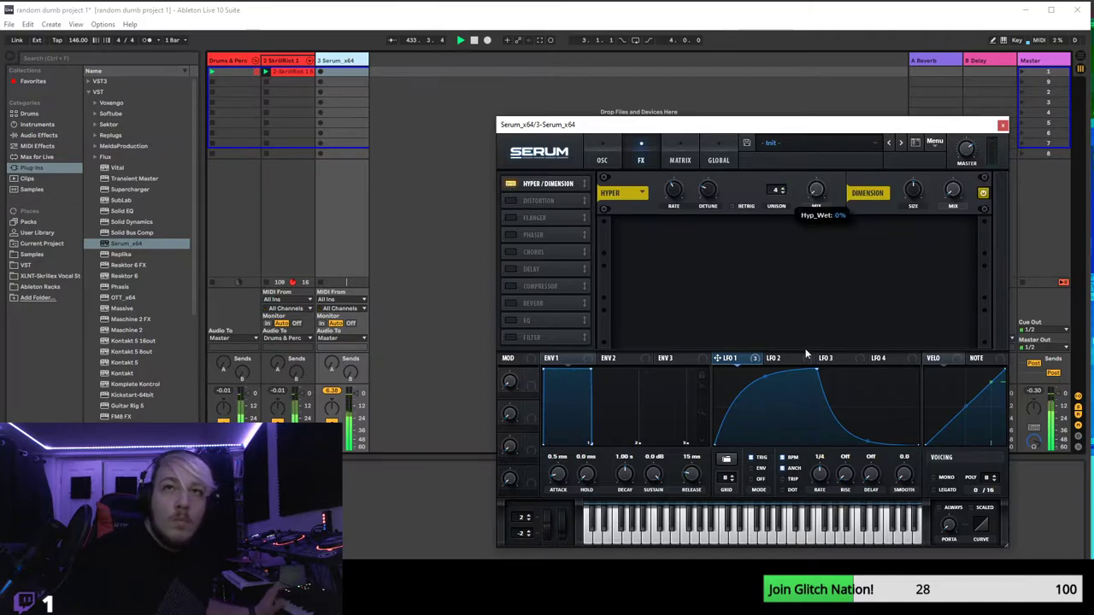
{"action": "left_click_drag", "start_coordinate": [954, 183], "coordinate": [953, 171]}
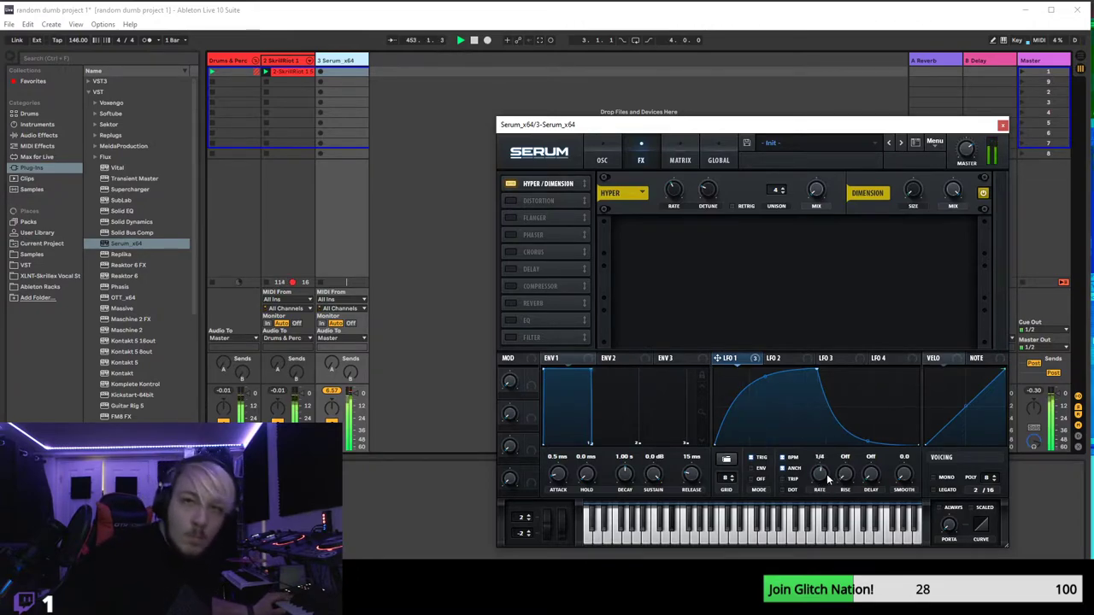
- Set LFO 1 to a 1/8 triplet rate and move its peak to the end of the cycle
{"action": "mouse_move", "coordinate": [838, 478]}
{"action": "left_mouse_down"}
{"action": "mouse_move", "coordinate": [835, 494]}
{"action": "mouse_move", "coordinate": [822, 479]}
{"action": "left_mouse_up"}
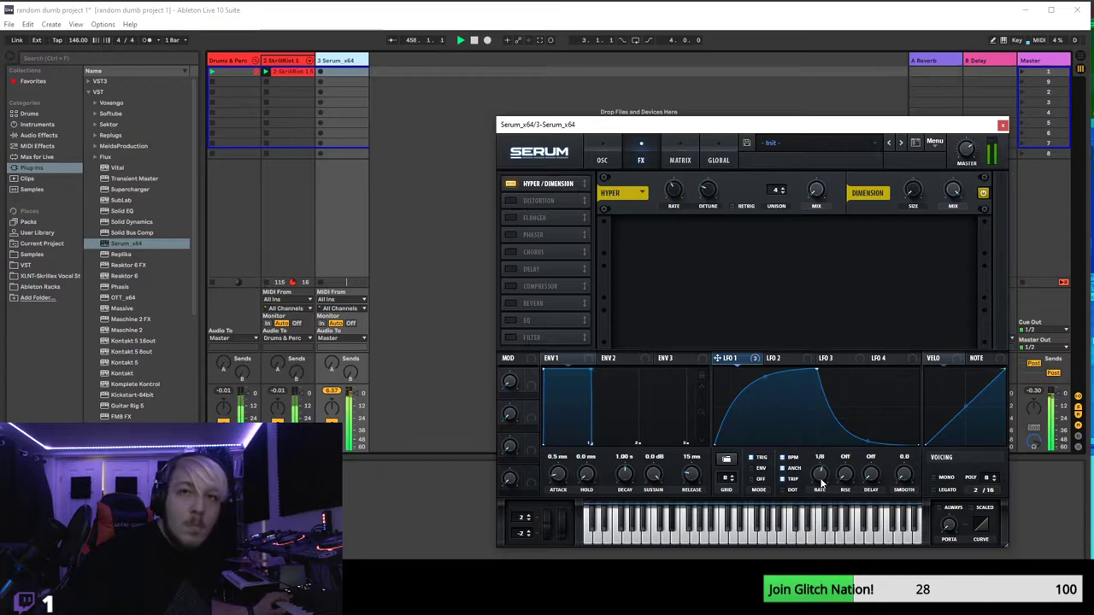
{"action": "left_click_drag", "start_coordinate": [821, 477], "coordinate": [806, 482]}
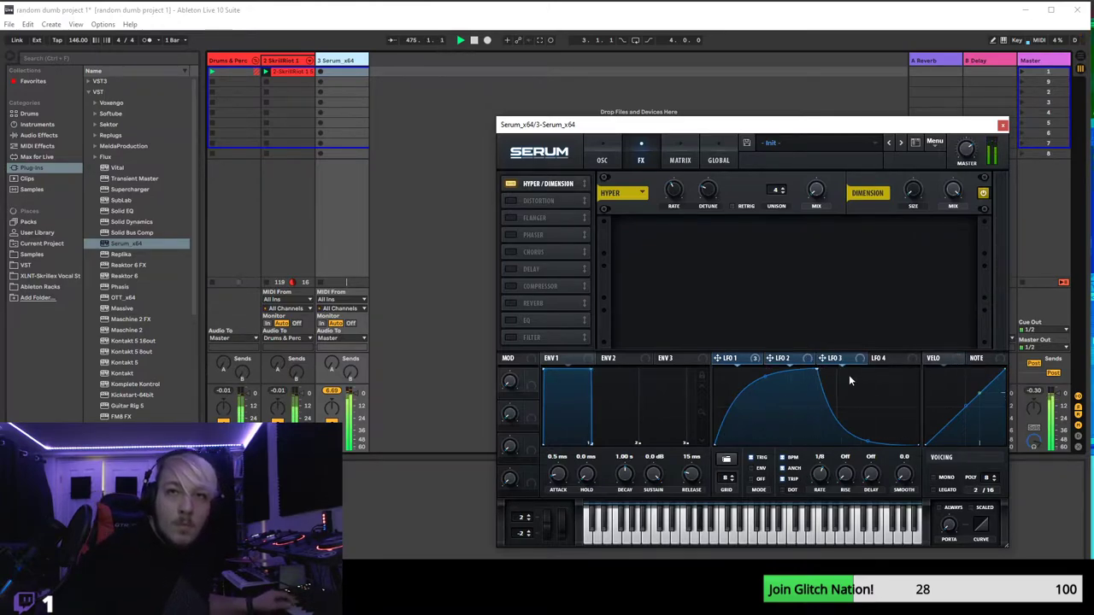
{"action": "left_click_drag", "start_coordinate": [817, 369], "coordinate": [962, 359]}
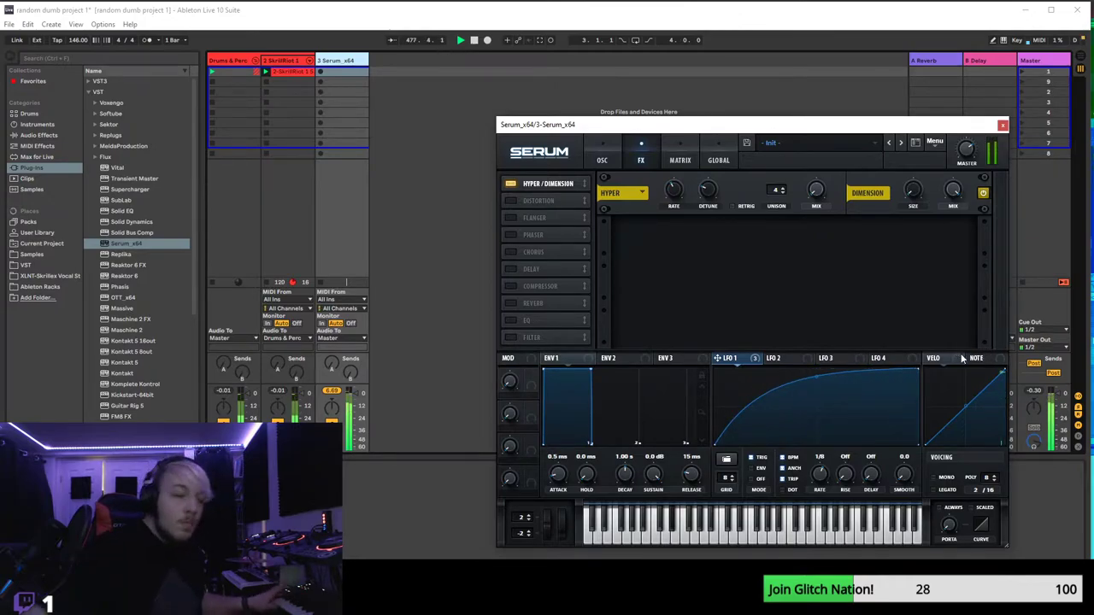
- Add an MG Low 6 filter effect, raise its cutoff, and place it ahead of Hyper/Dimension in the effects chain
{"action": "left_click", "coordinate": [509, 337]}
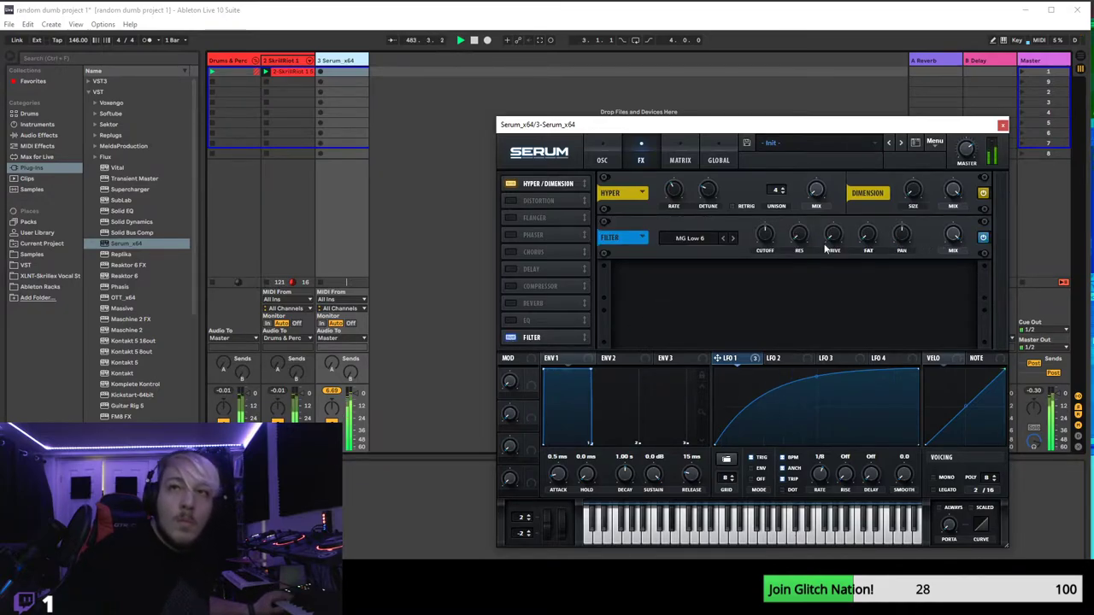
{"action": "left_click_drag", "start_coordinate": [772, 238], "coordinate": [787, 210]}
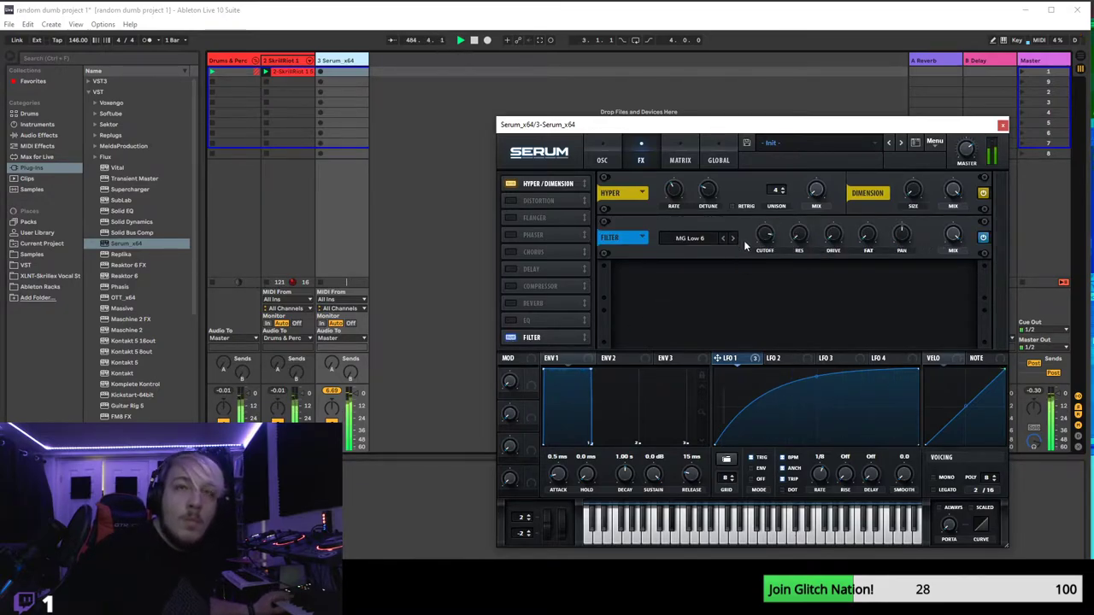
{"action": "left_click_drag", "start_coordinate": [548, 338], "coordinate": [547, 183]}
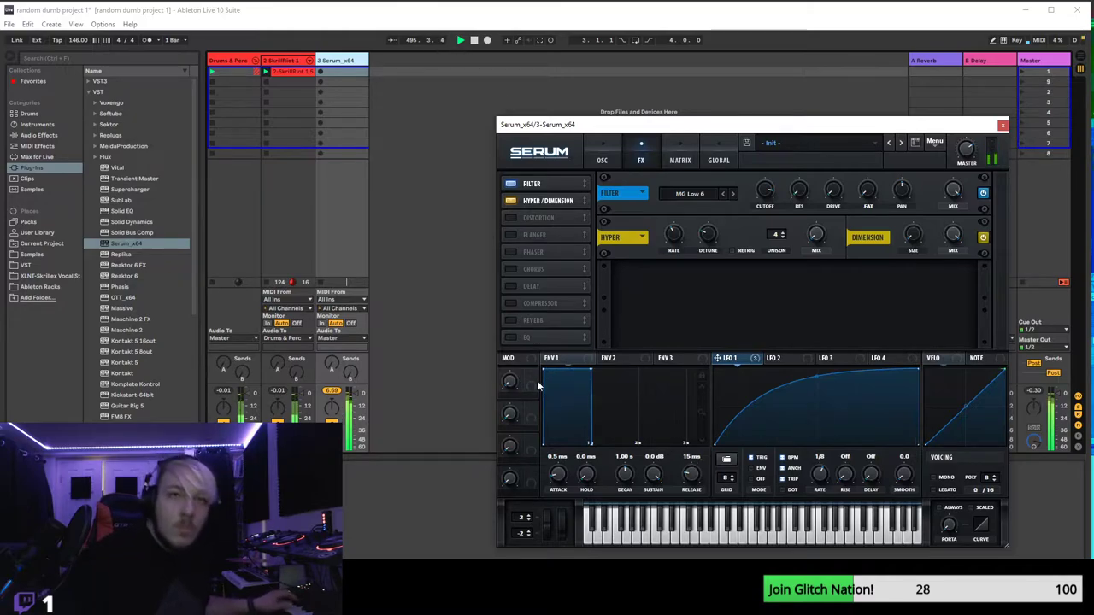
- Assign Macro 1 to LFO 1's rate from a 2 bar base, sweep the macro to test it, and name it LFO RATE
{"action": "left_click_drag", "start_coordinate": [531, 376], "coordinate": [808, 505]}
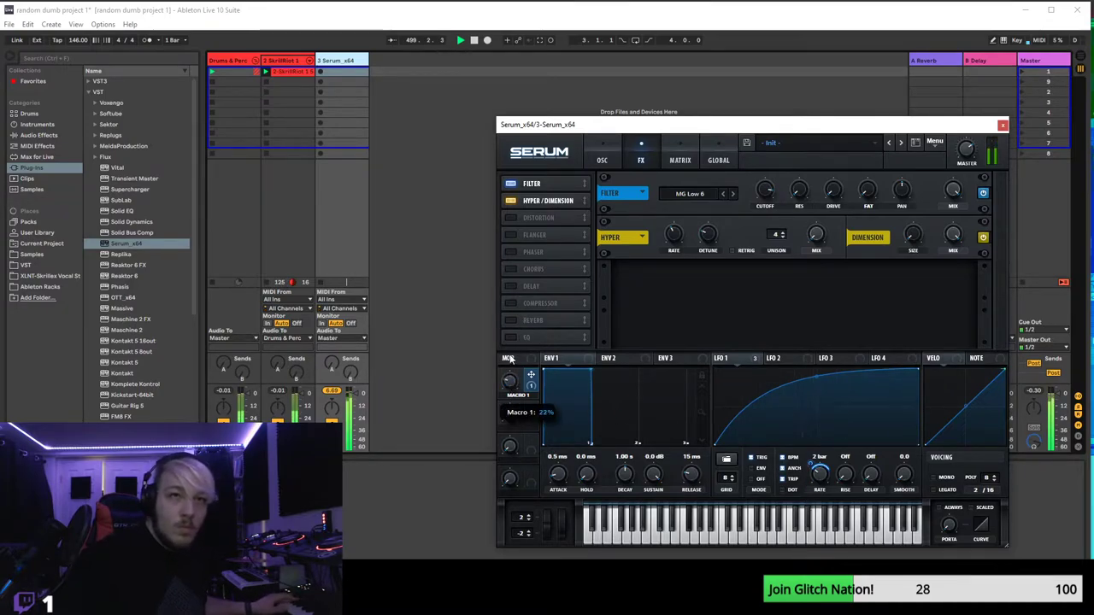
{"action": "left_click_drag", "start_coordinate": [507, 366], "coordinate": [496, 370]}
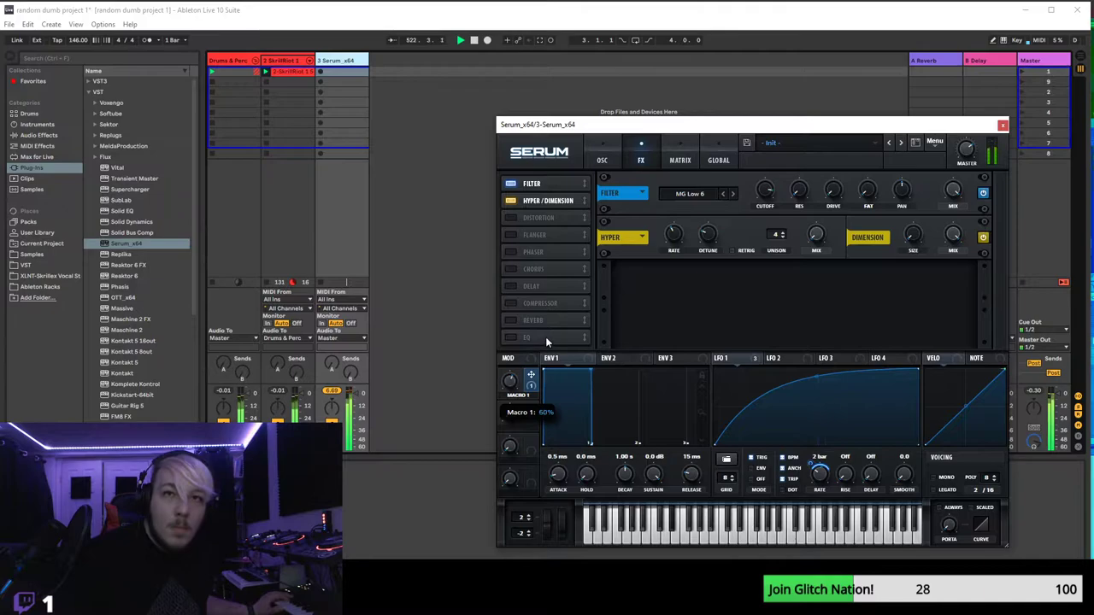
{"action": "mouse_move", "coordinate": [811, 466]}
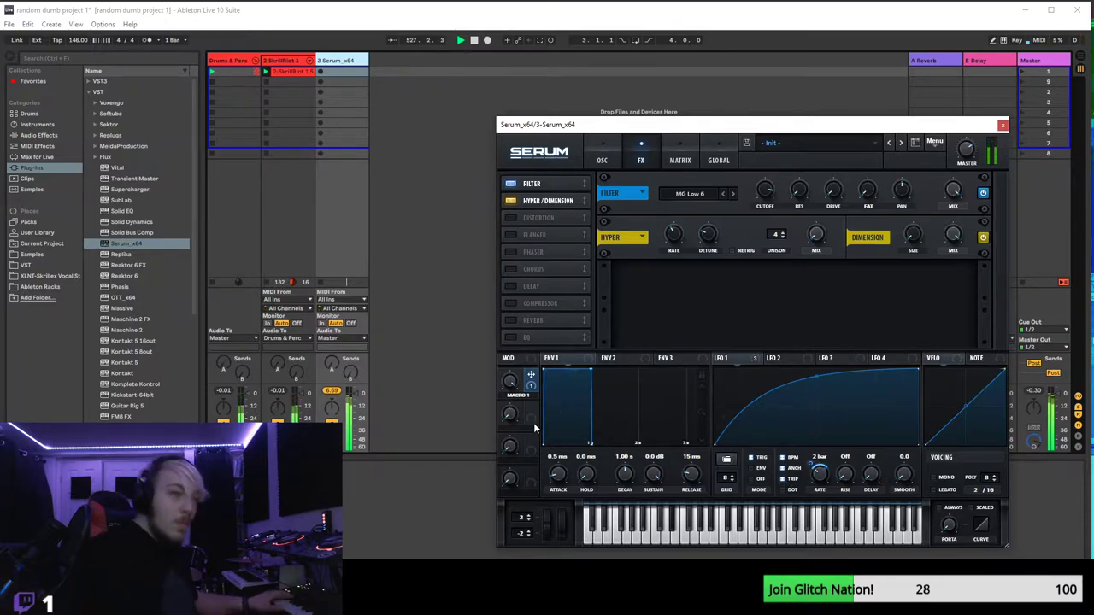
{"action": "mouse_move", "coordinate": [510, 389]}
{"action": "left_click_drag", "start_coordinate": [510, 389], "coordinate": [507, 478]}
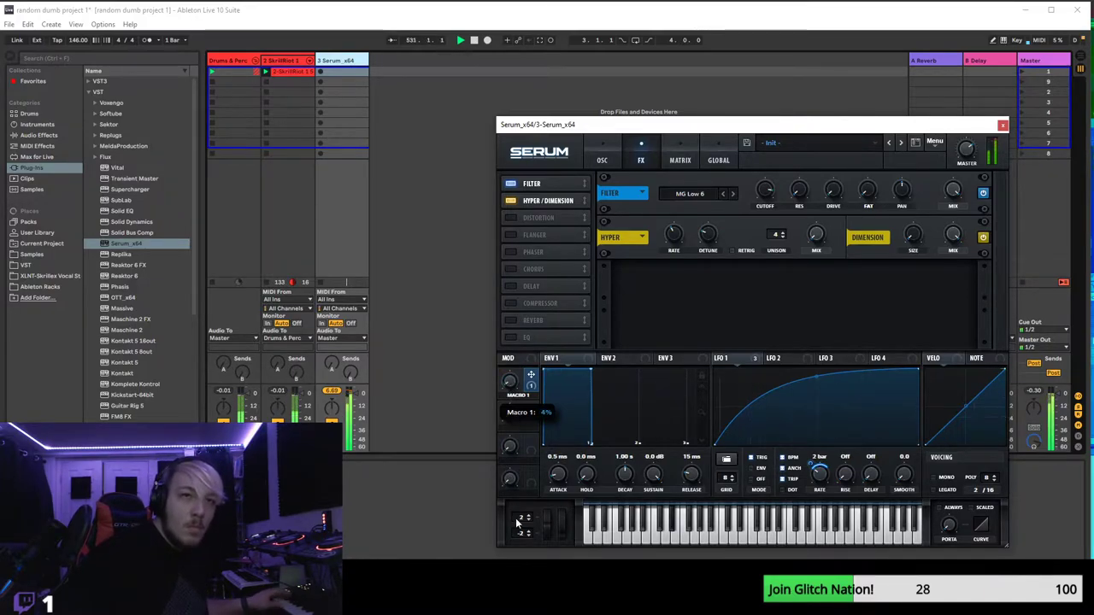
{"action": "left_click_drag", "start_coordinate": [516, 523], "coordinate": [554, 509]}
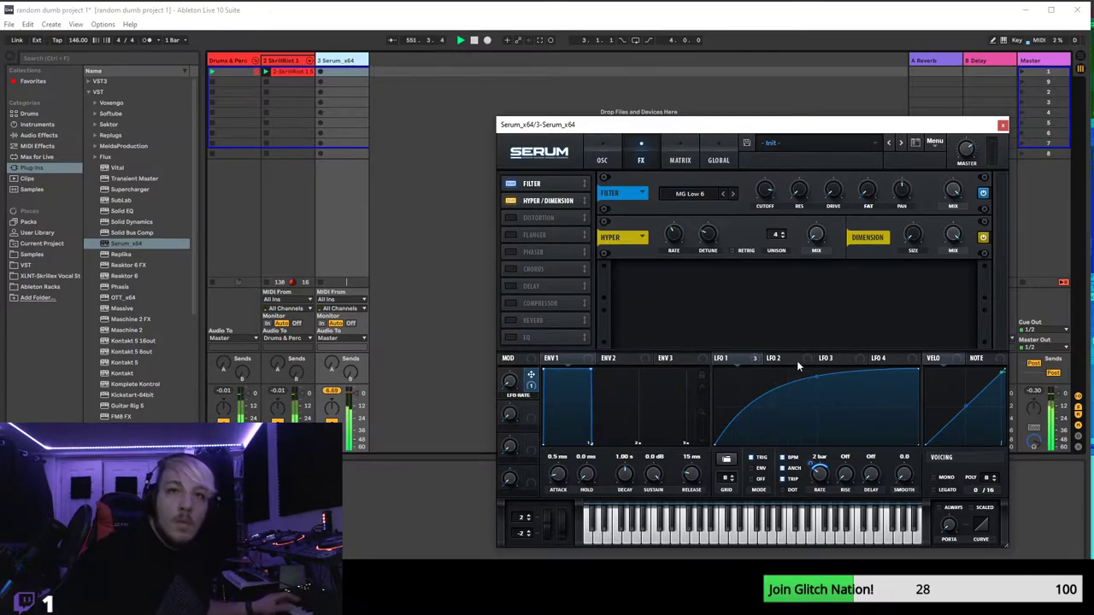
- Assign Macro 2 to modulate the X position of LFO 1's peak point through LFO Bus 1
{"action": "left_click", "coordinate": [772, 358]}
{"action": "left_click", "coordinate": [728, 358]}
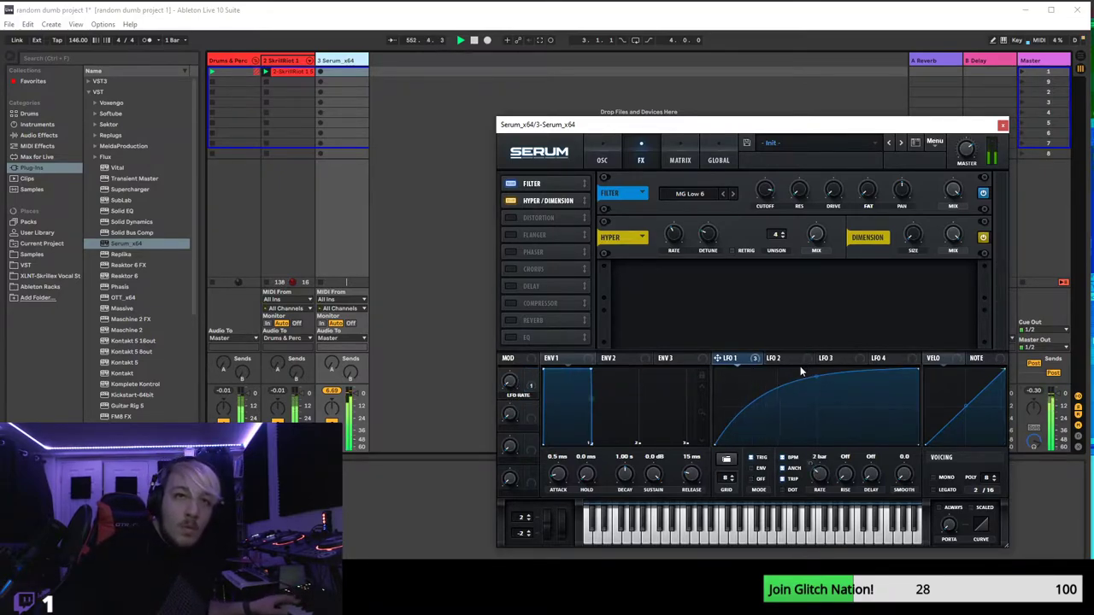
{"action": "right_click", "coordinate": [917, 369]}
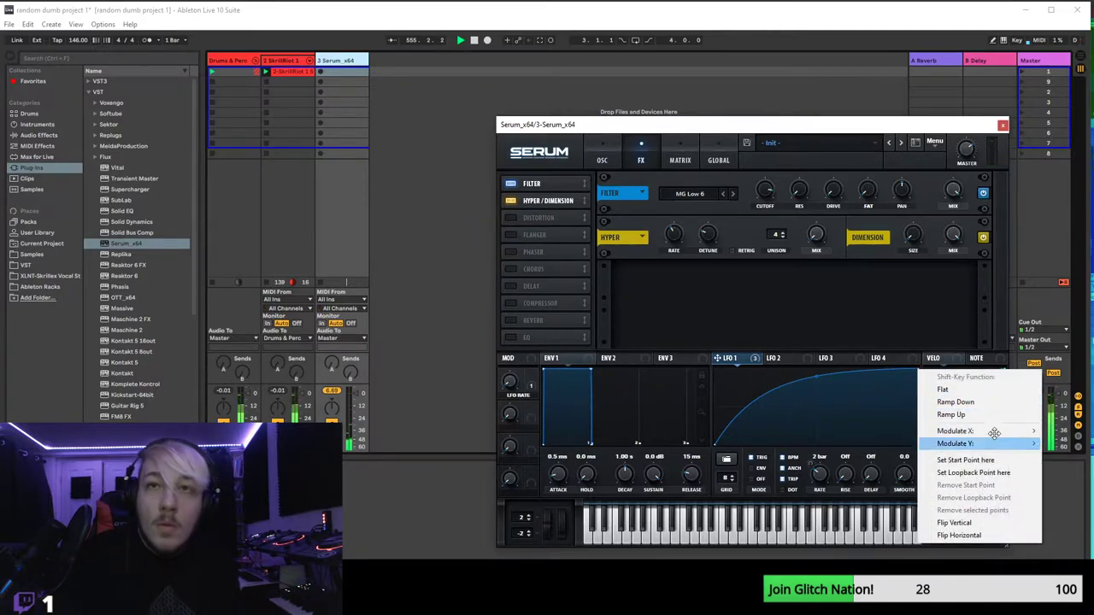
{"action": "mouse_move", "coordinate": [986, 431]}
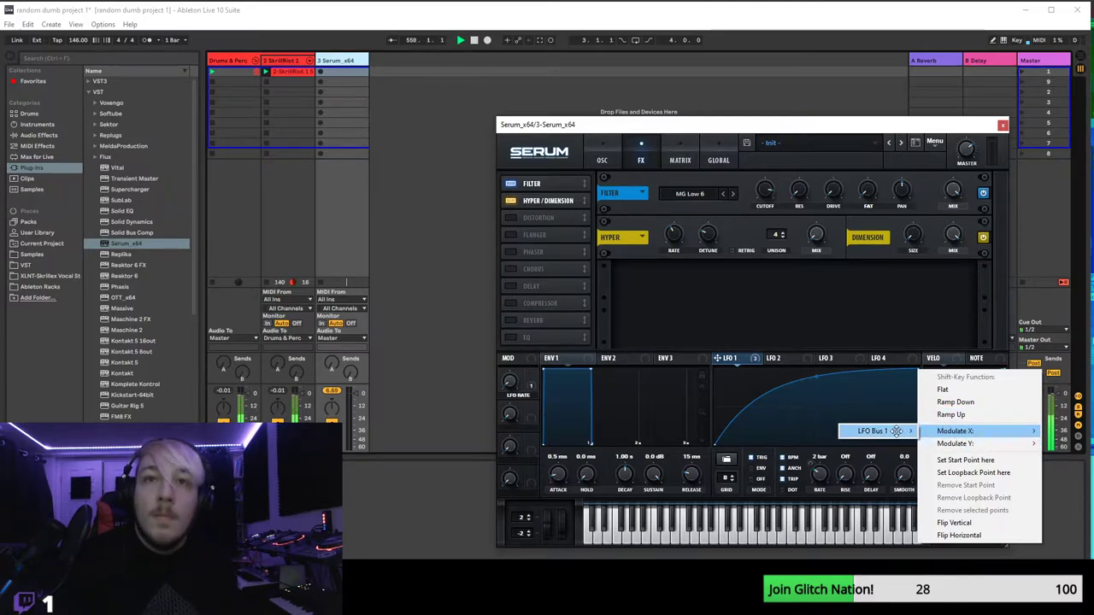
{"action": "mouse_move", "coordinate": [898, 431]}
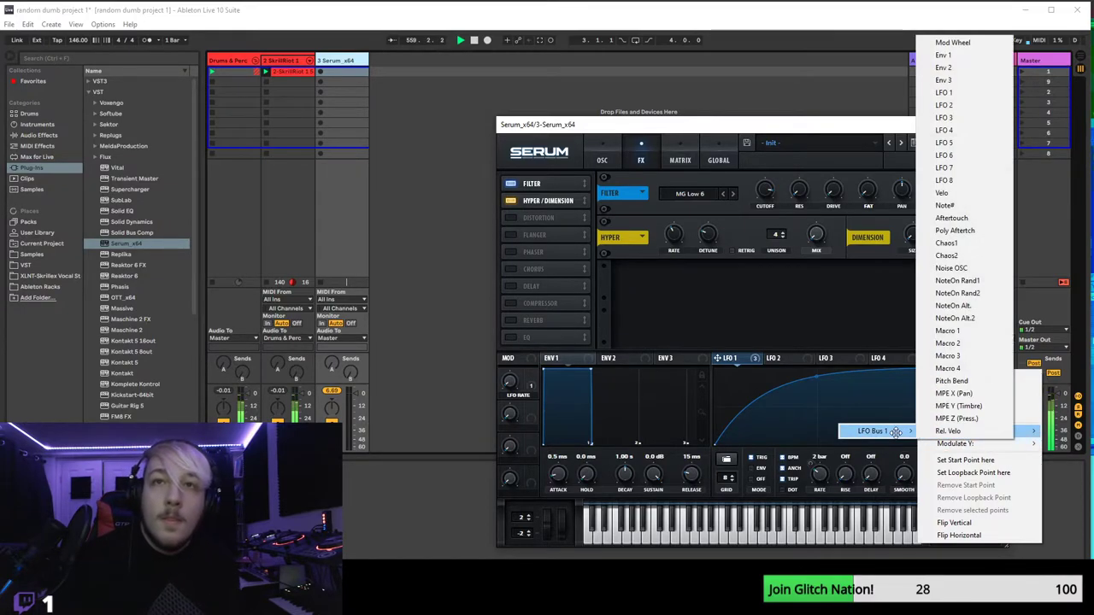
{"action": "left_click", "coordinate": [974, 343]}
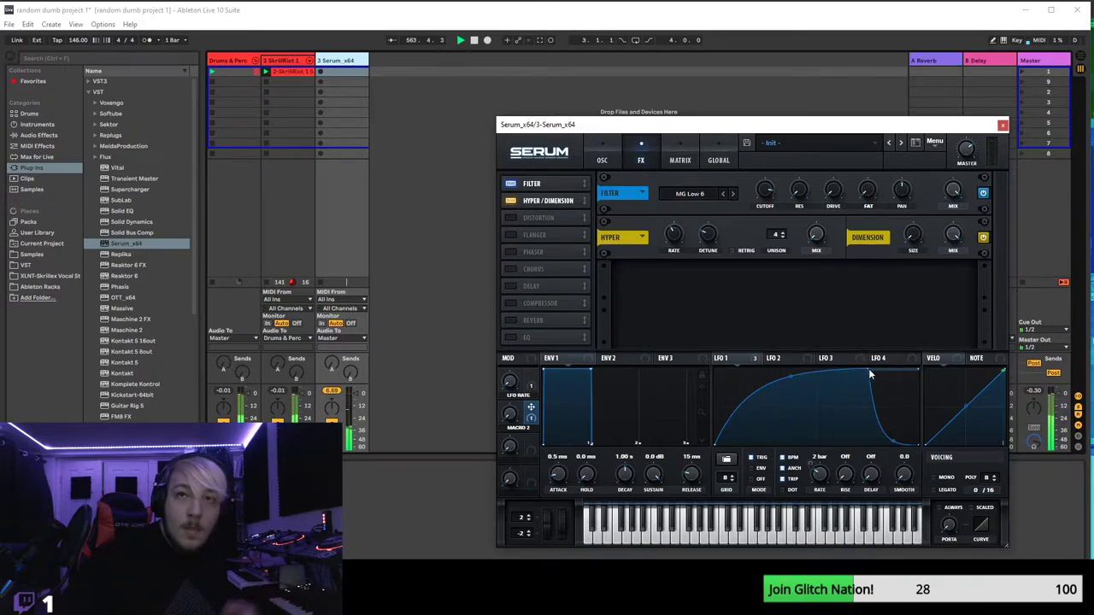
- Move LFO 1's peak point back to three quarters of the cycle and sweep the LFO RATE macro and Macro 2 to test it
{"action": "left_click_drag", "start_coordinate": [916, 368], "coordinate": [869, 361]}
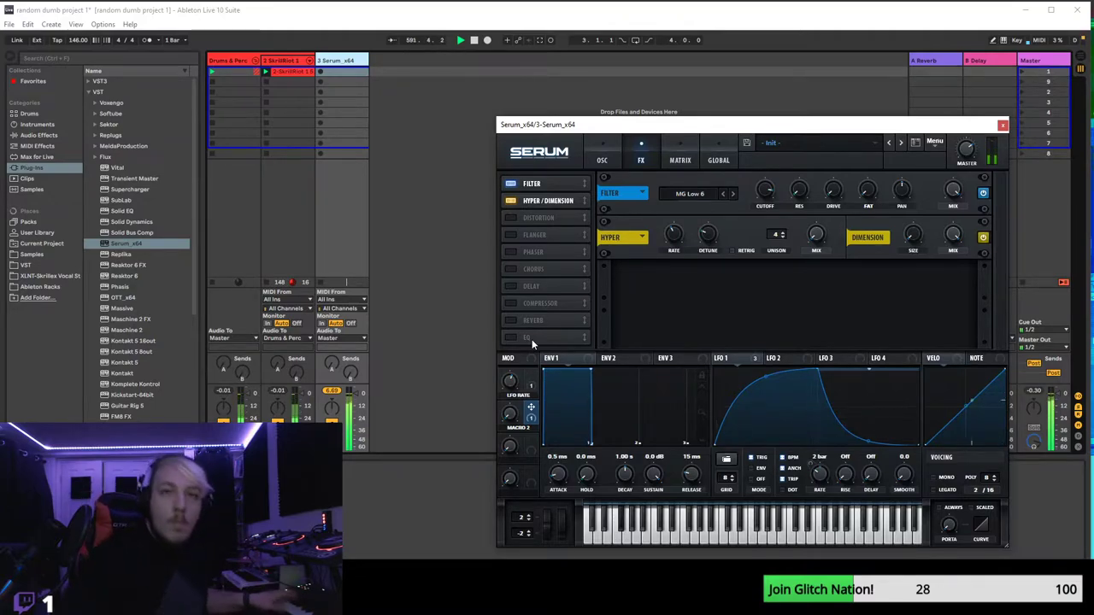
{"action": "mouse_move", "coordinate": [530, 381]}
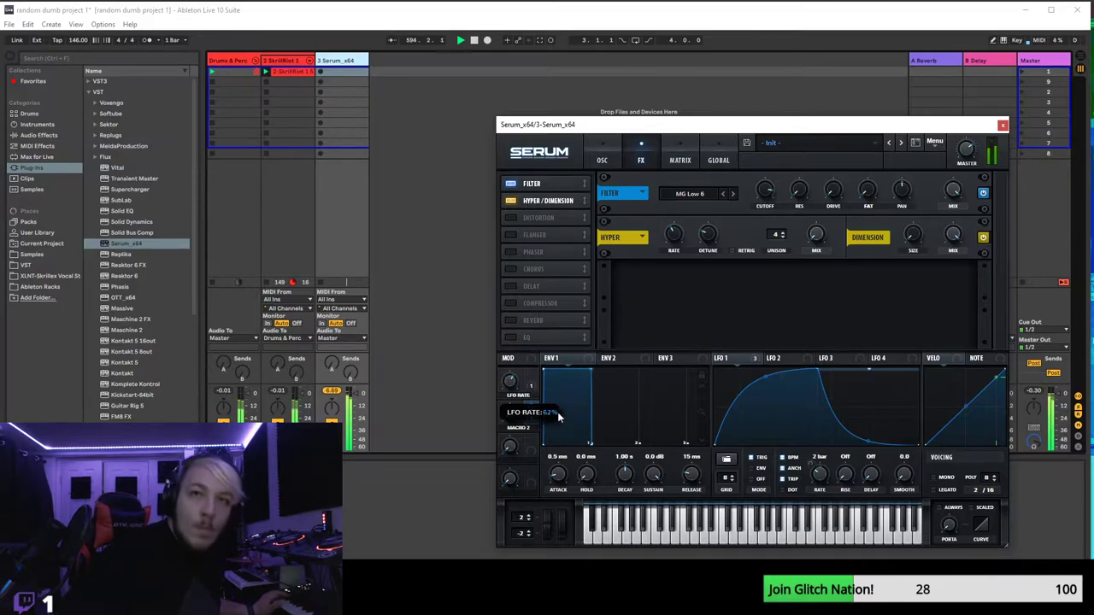
{"action": "left_click_drag", "start_coordinate": [567, 403], "coordinate": [564, 422]}
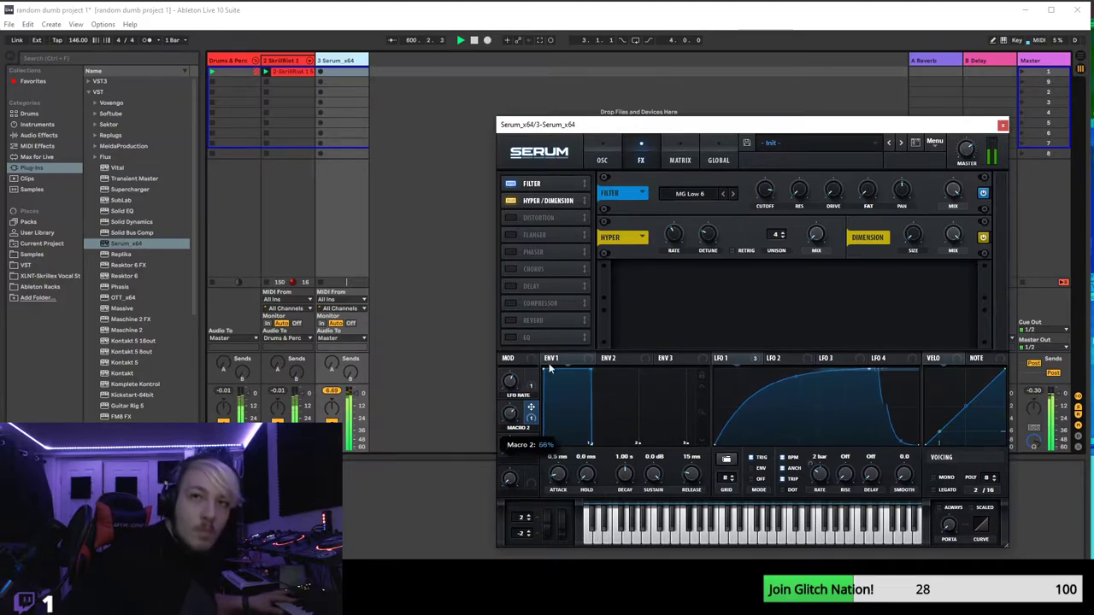
- Try LFO 1's peak point at the middle of the cycle while sweeping Macro 2 and the LFO RATE macro
{"action": "left_click_drag", "start_coordinate": [866, 374], "coordinate": [818, 363]}
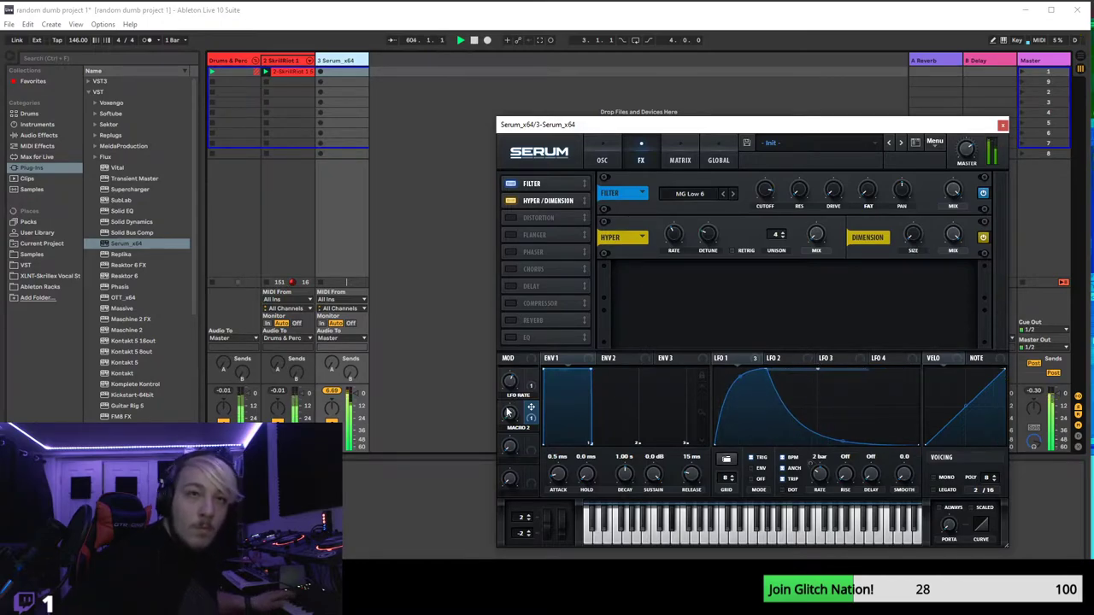
{"action": "key", "text": "ctrl+z"}
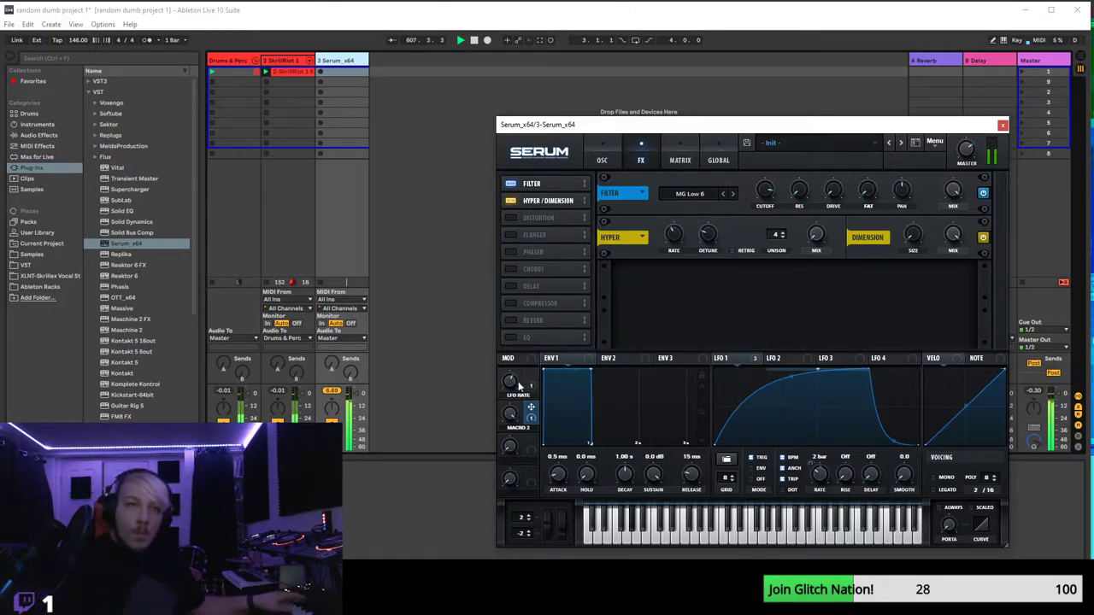
{"action": "left_click_drag", "start_coordinate": [517, 386], "coordinate": [523, 374]}
{"action": "left_click_drag", "start_coordinate": [510, 440], "coordinate": [493, 501]}
{"action": "mouse_move", "coordinate": [510, 382]}
{"action": "left_mouse_down"}
{"action": "mouse_move", "coordinate": [513, 391]}
{"action": "mouse_move", "coordinate": [518, 362]}
{"action": "left_mouse_up"}
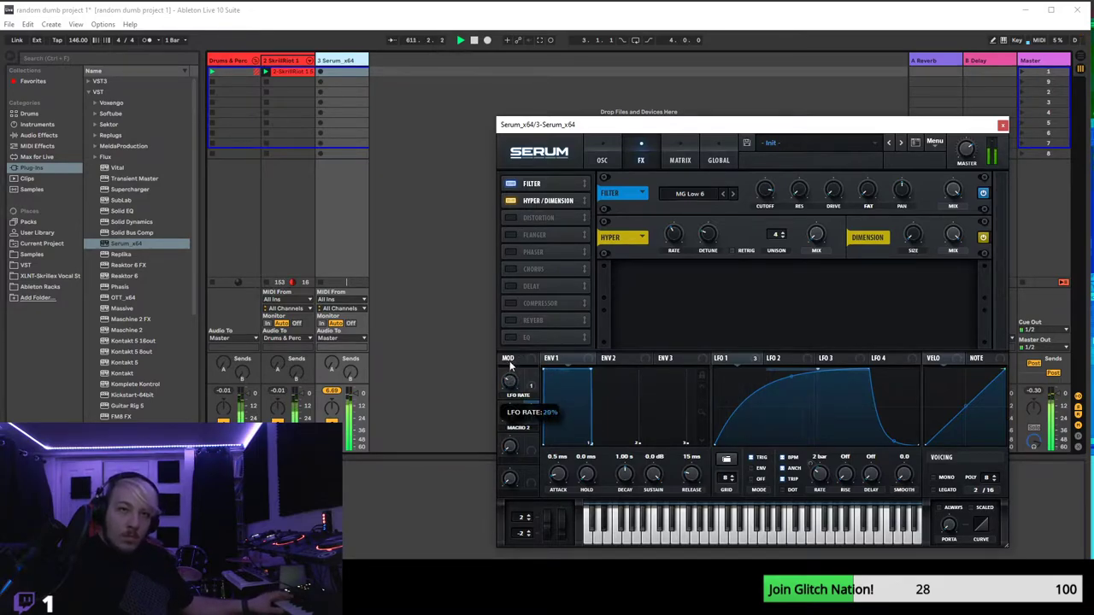
- Place LFO 1's peak point at three quarters of the cycle and test the curve with Macro 2
{"action": "left_click_drag", "start_coordinate": [818, 374], "coordinate": [871, 373]}
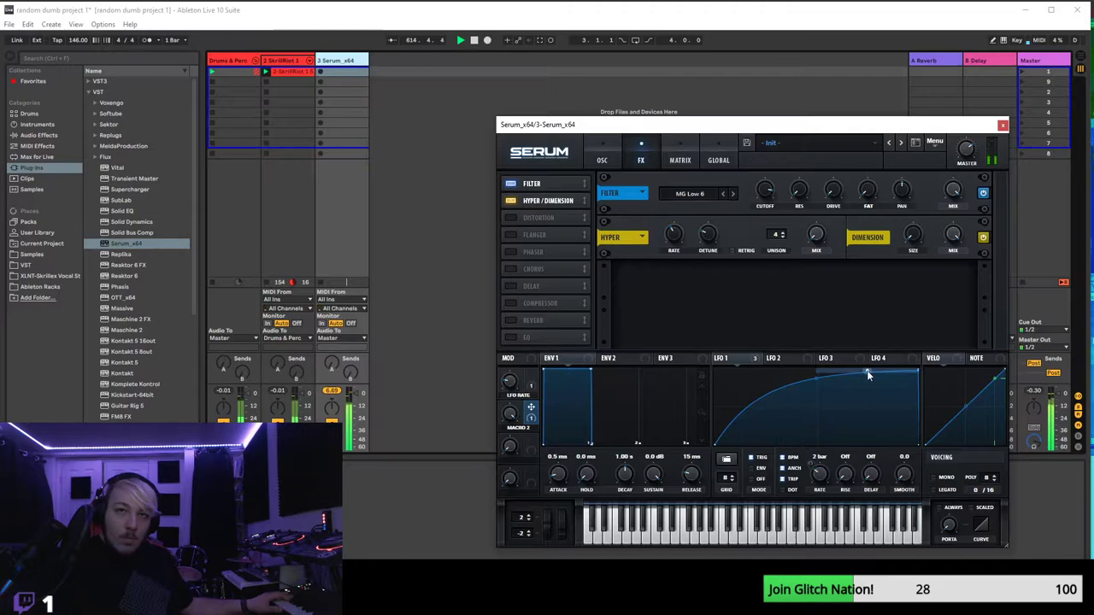
{"action": "key", "text": "ctrl+z"}
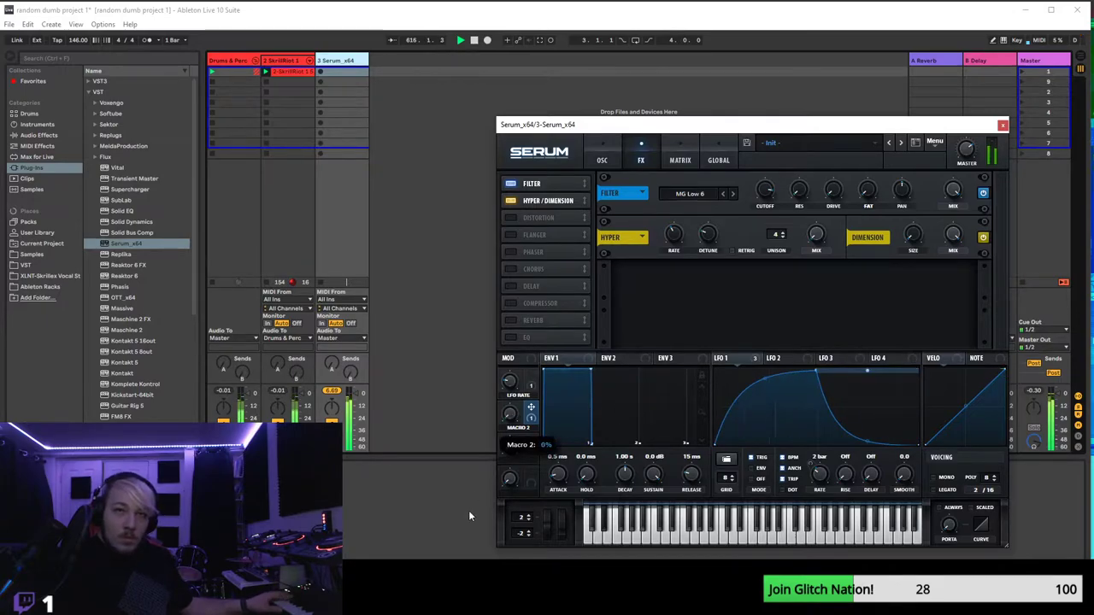
{"action": "key", "text": "ctrl+y"}
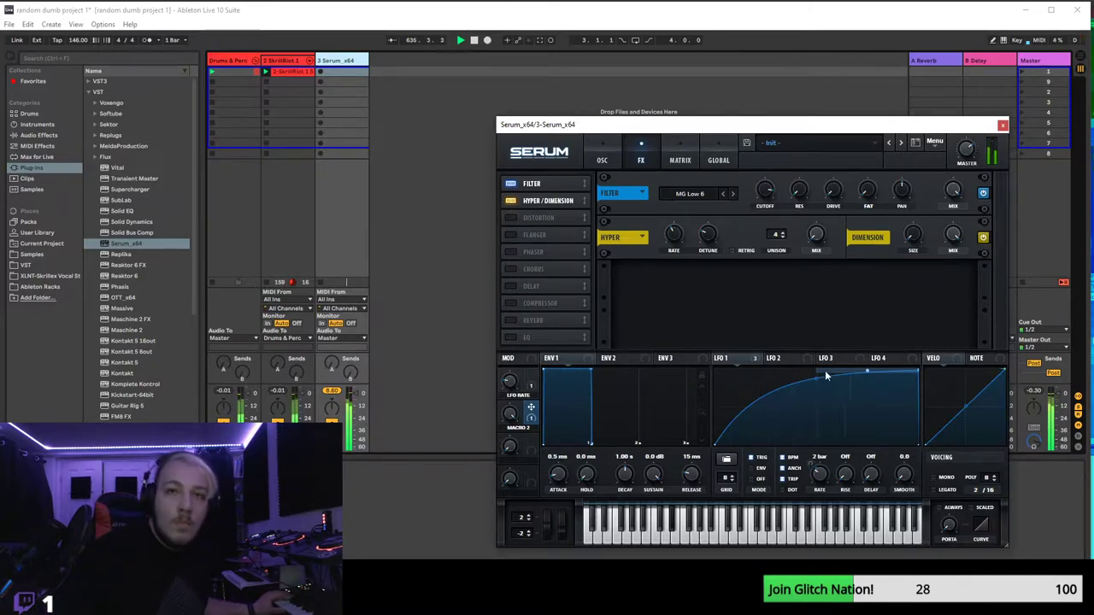
- Enable the Compressor effect in Multiband mode, adjust its threshold, and set its gain to 0.0 dB
{"action": "left_click", "coordinate": [510, 303]}
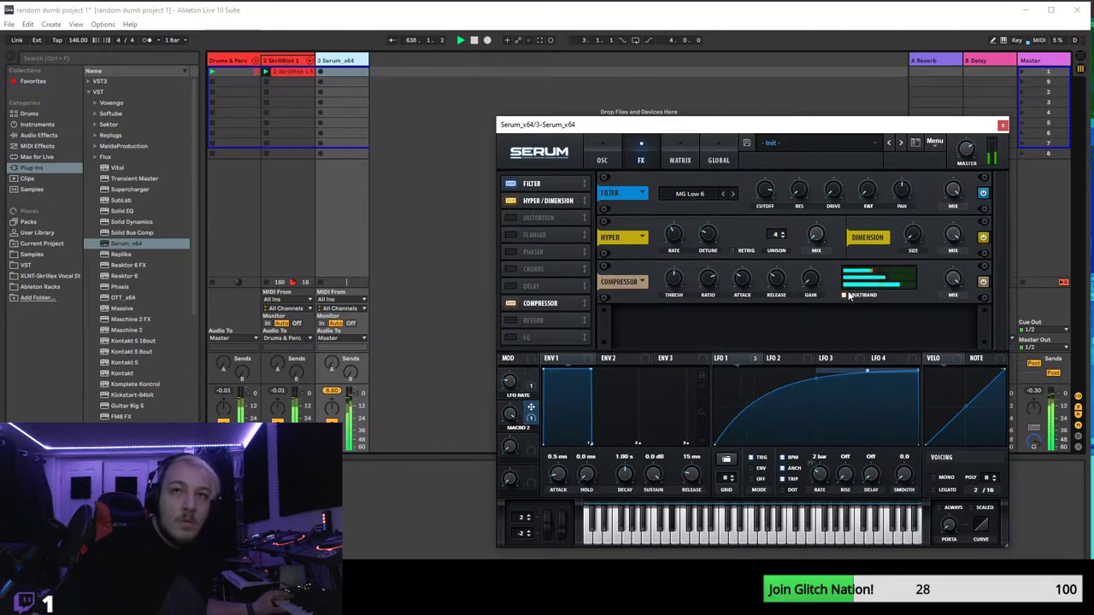
{"action": "mouse_move", "coordinate": [811, 288]}
{"action": "left_mouse_down"}
{"action": "mouse_move", "coordinate": [817, 249]}
{"action": "mouse_move", "coordinate": [816, 284]}
{"action": "left_mouse_up"}
{"action": "left_click_drag", "start_coordinate": [674, 280], "coordinate": [691, 296]}
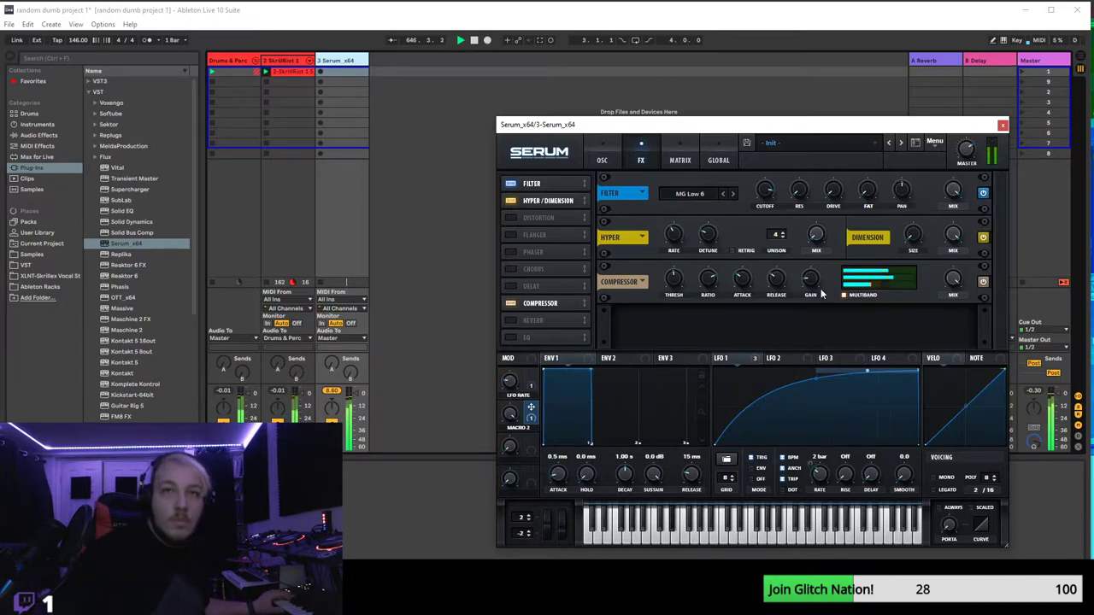
{"action": "mouse_move", "coordinate": [812, 289]}
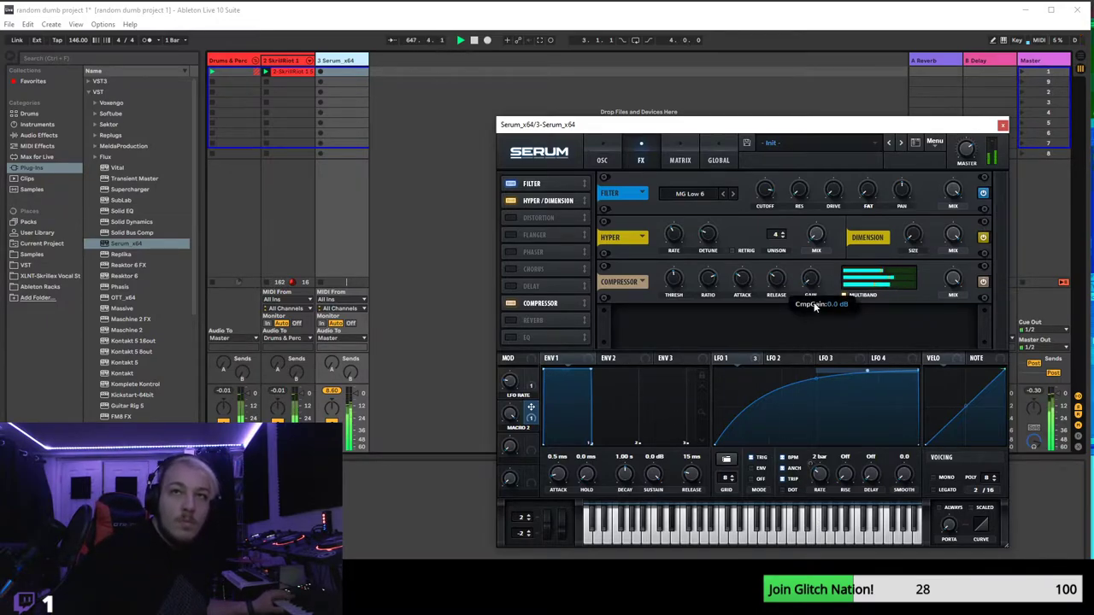
- Compare the sound with the compressor bypassed and re-enabled, checking the options available for its effect slot
{"action": "left_click", "coordinate": [983, 283]}
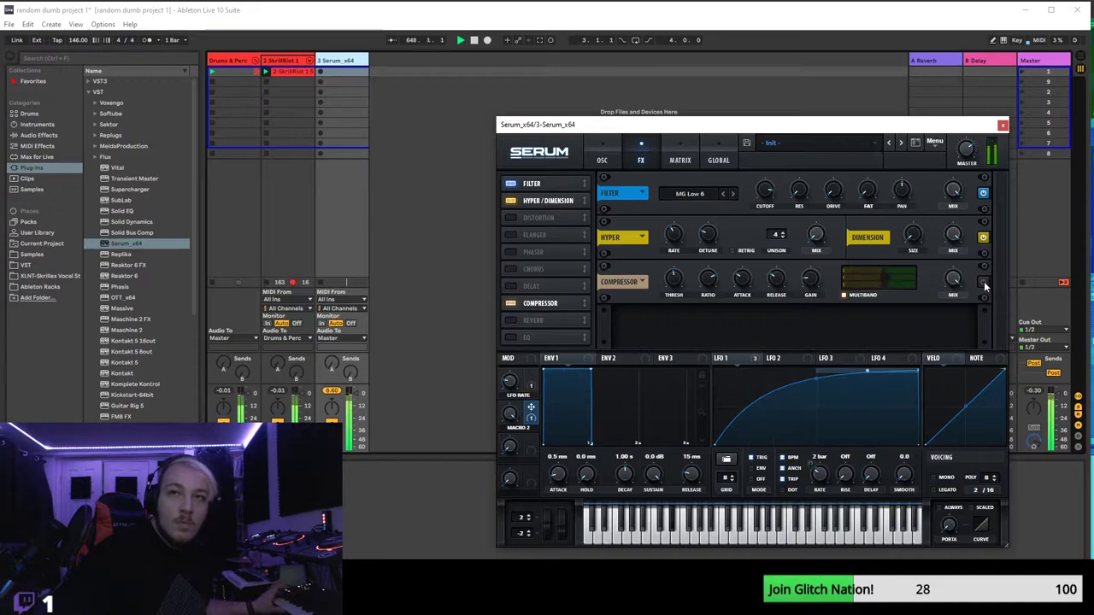
{"action": "right_click", "coordinate": [565, 309]}
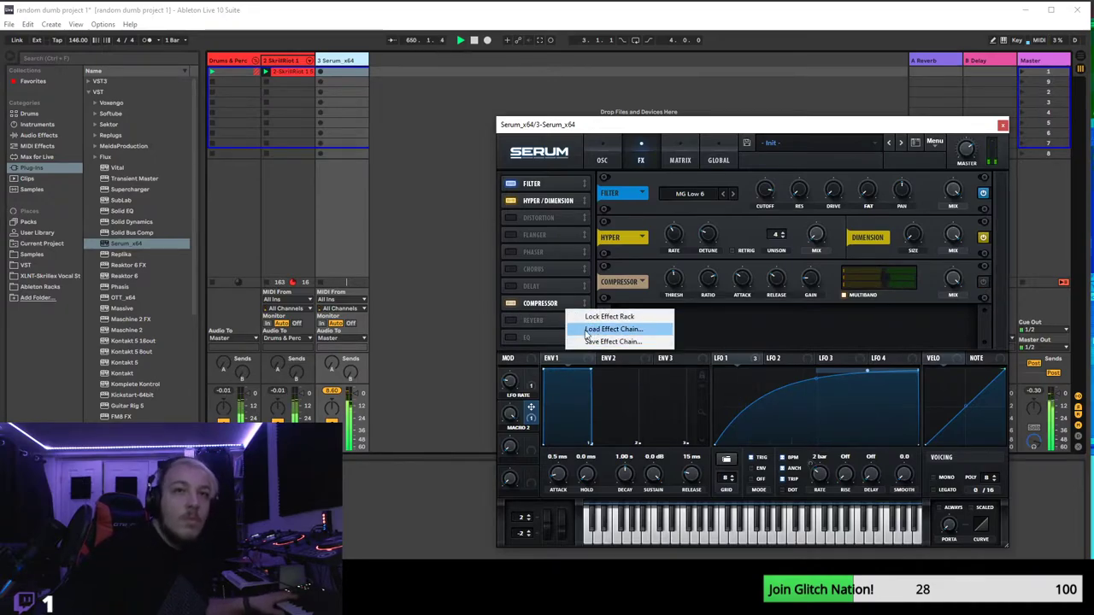
{"action": "right_click", "coordinate": [547, 306]}
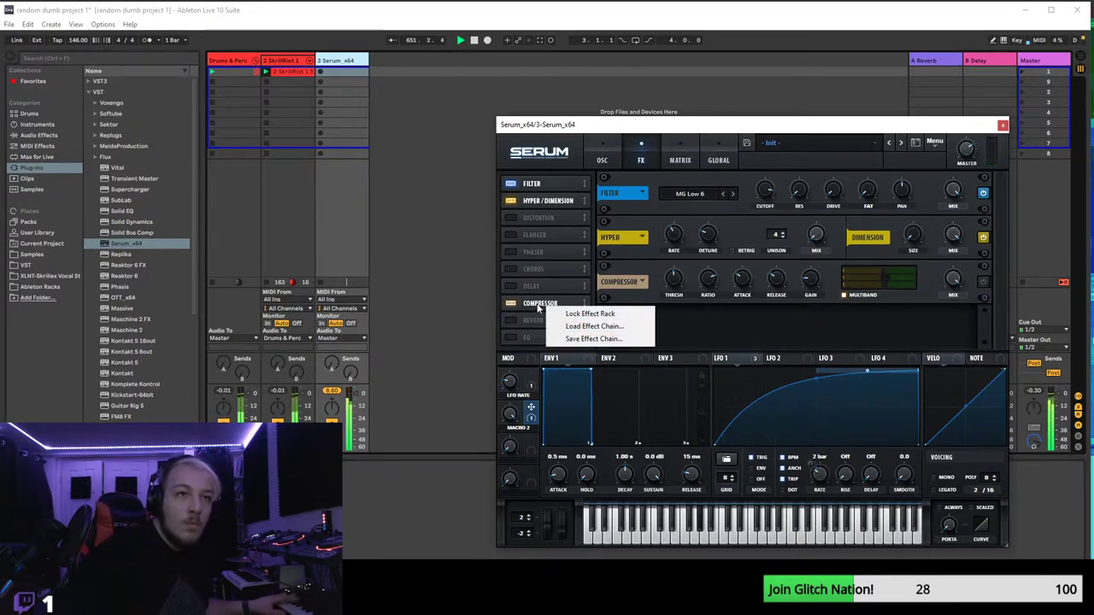
{"action": "right_click", "coordinate": [531, 298]}
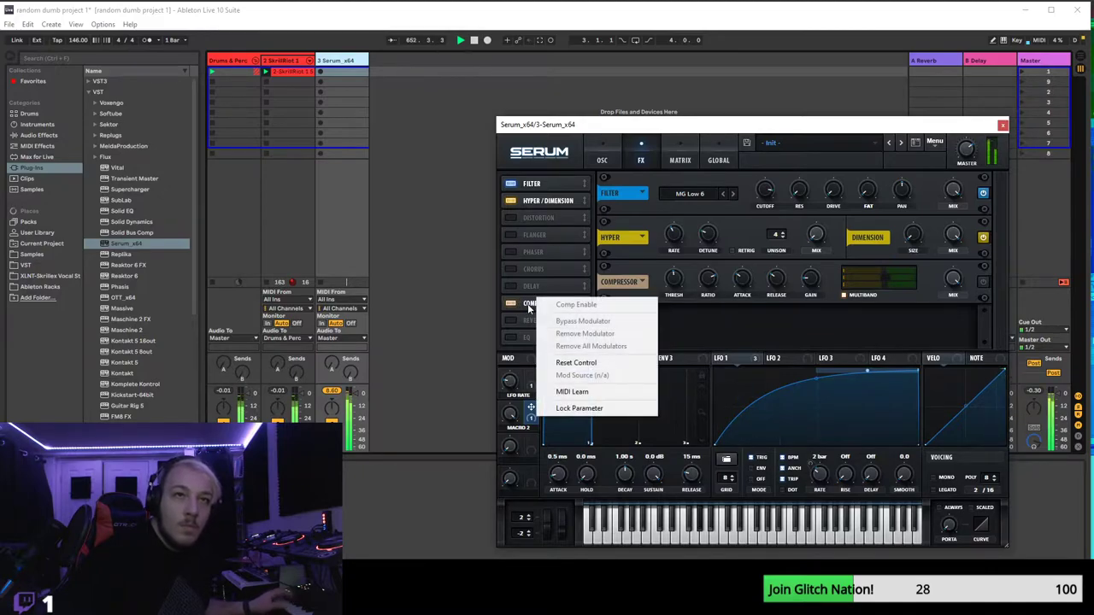
{"action": "right_click", "coordinate": [528, 305]}
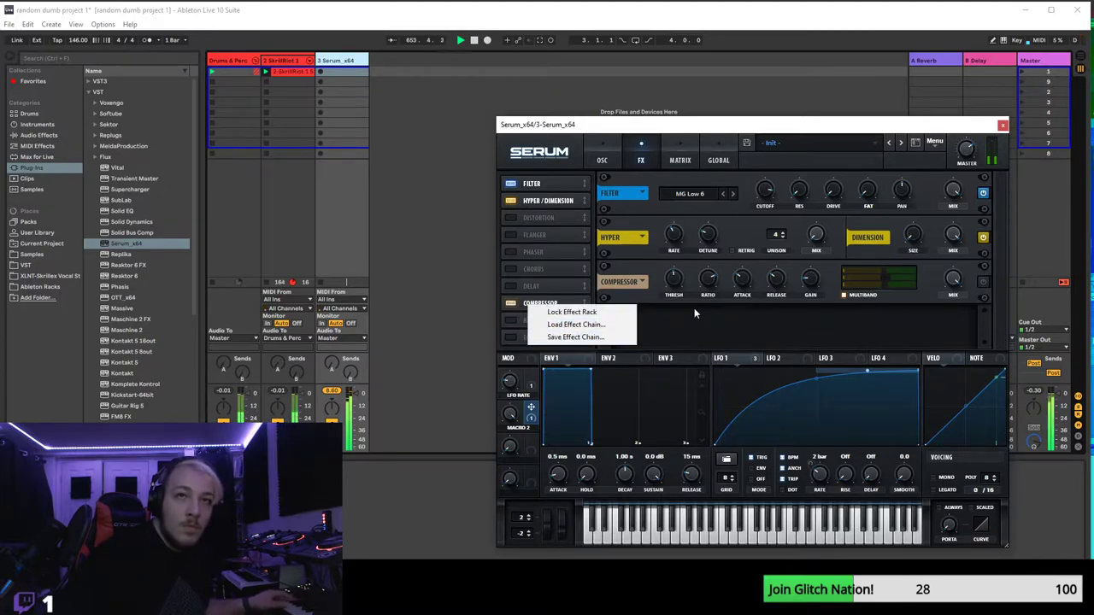
{"action": "left_click", "coordinate": [988, 282]}
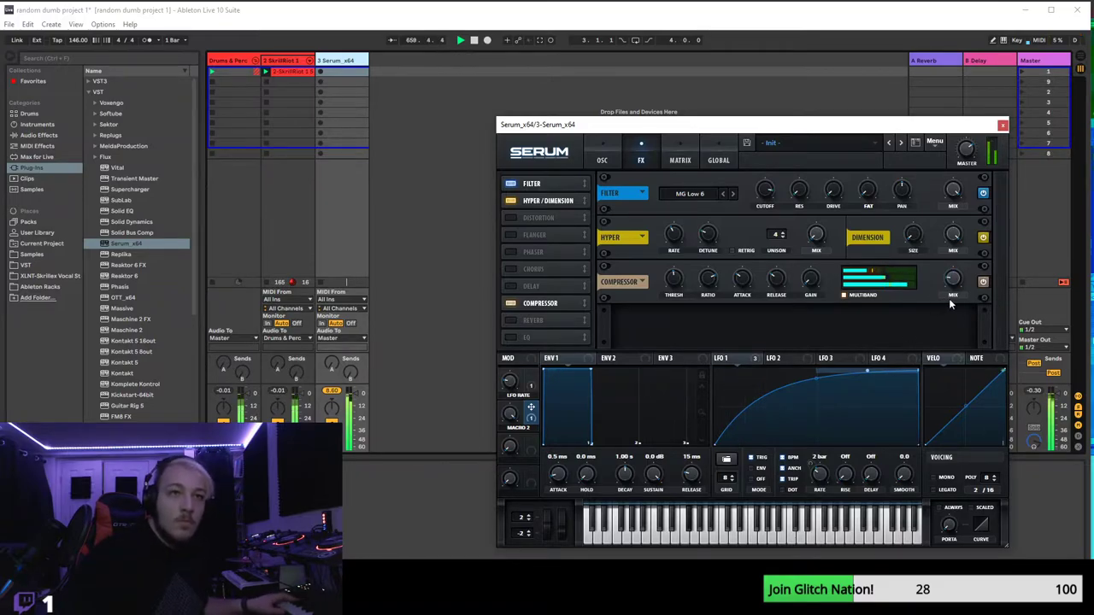
- Lower the compressor's mix and place it directly after Hyper/Dimension in the effects chain
{"action": "mouse_move", "coordinate": [952, 289]}
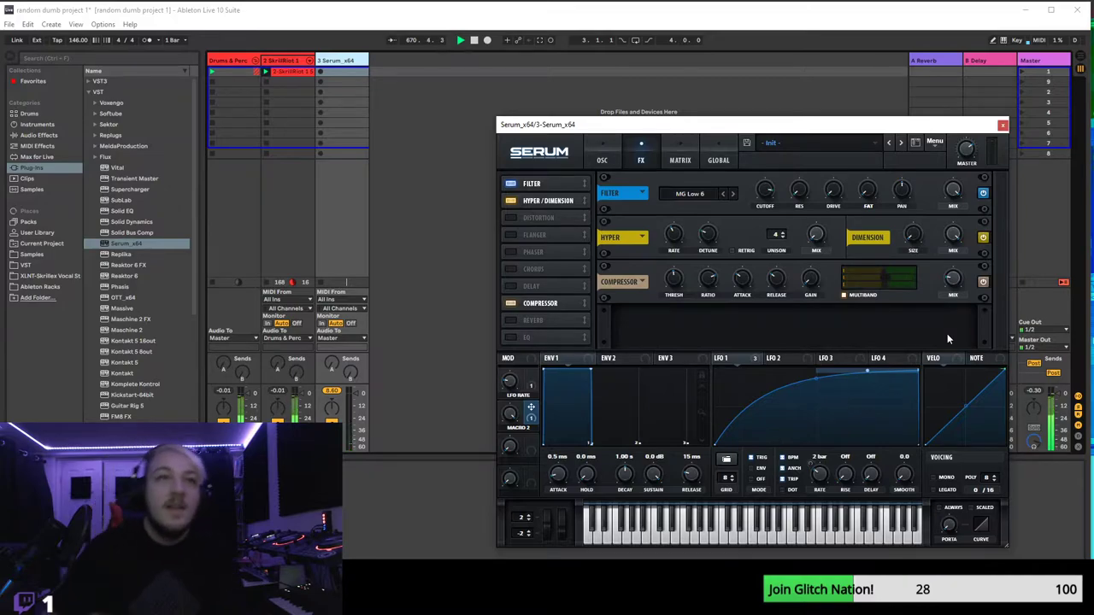
{"action": "left_click_drag", "start_coordinate": [537, 304], "coordinate": [564, 215]}
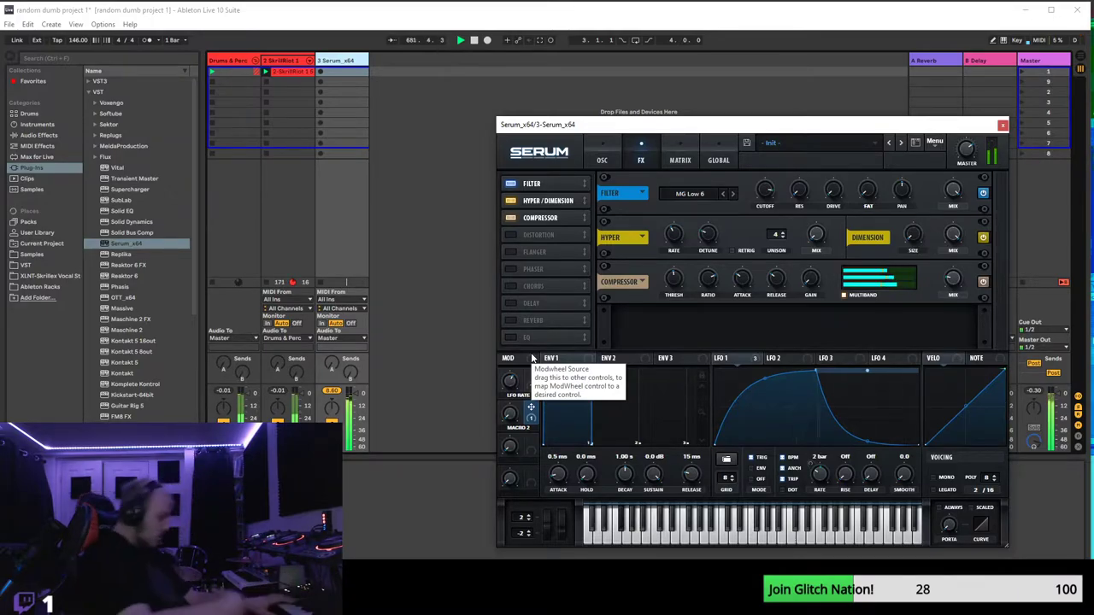
- Reset the effects filter's mix and compare the MG Low 12 filter type before returning to MG Low 6
{"action": "mouse_move", "coordinate": [514, 384]}
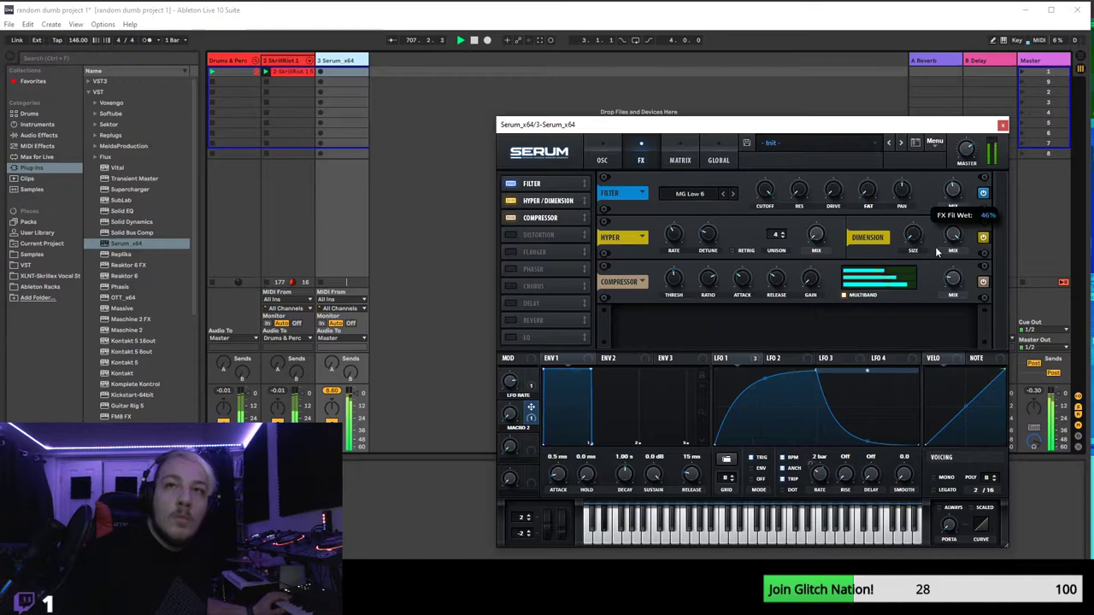
{"action": "double_click", "coordinate": [954, 193]}
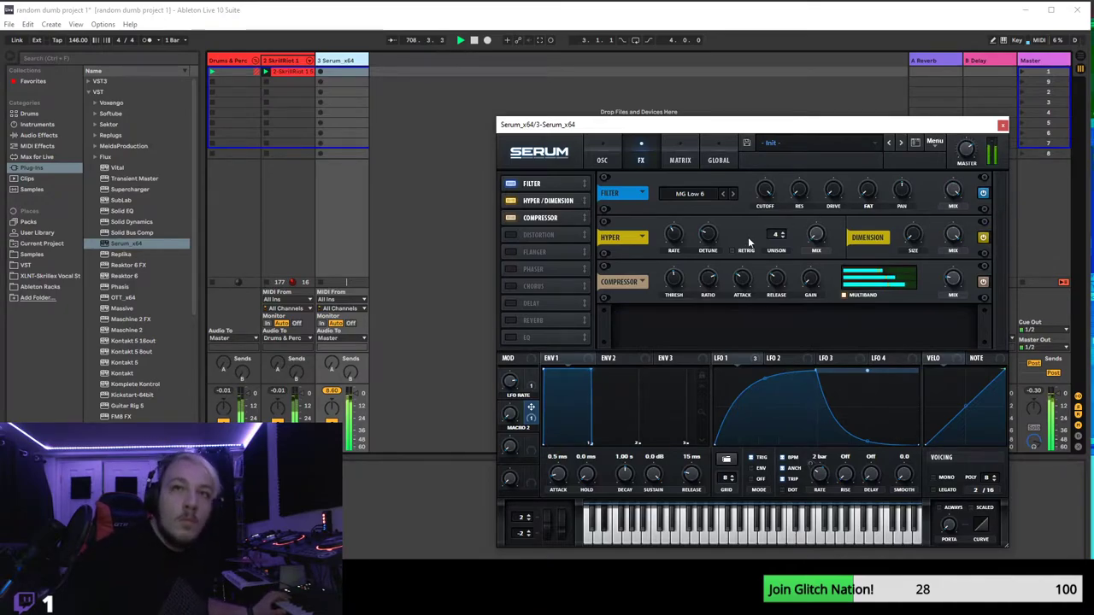
{"action": "left_click", "coordinate": [731, 194]}
{"action": "left_click", "coordinate": [731, 194]}
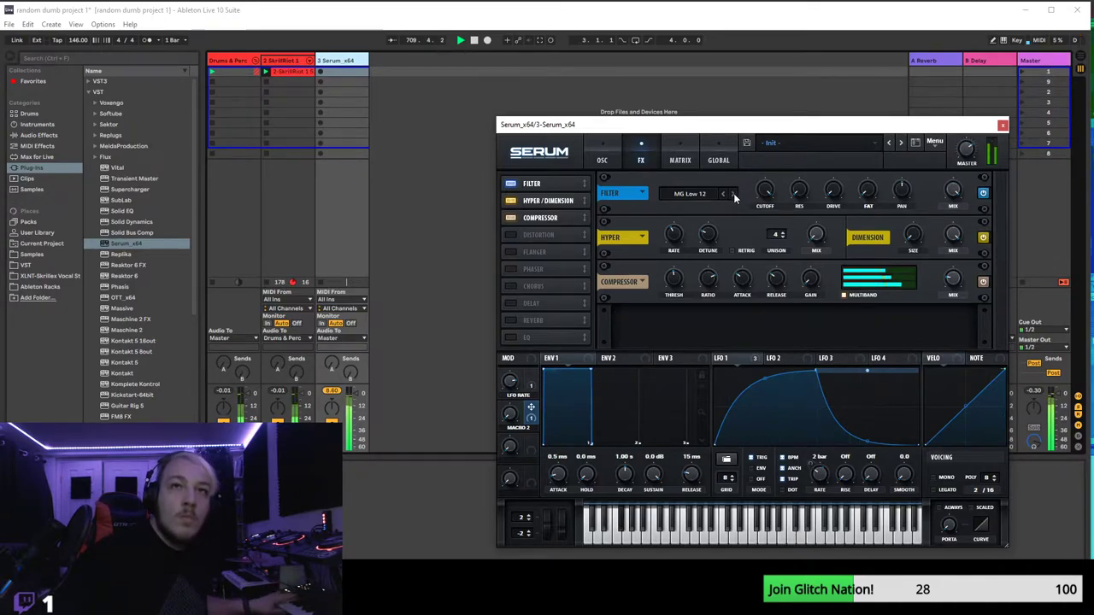
{"action": "left_click_drag", "start_coordinate": [765, 192], "coordinate": [801, 152]}
{"action": "left_click", "coordinate": [722, 194]}
{"action": "left_click", "coordinate": [722, 194]}
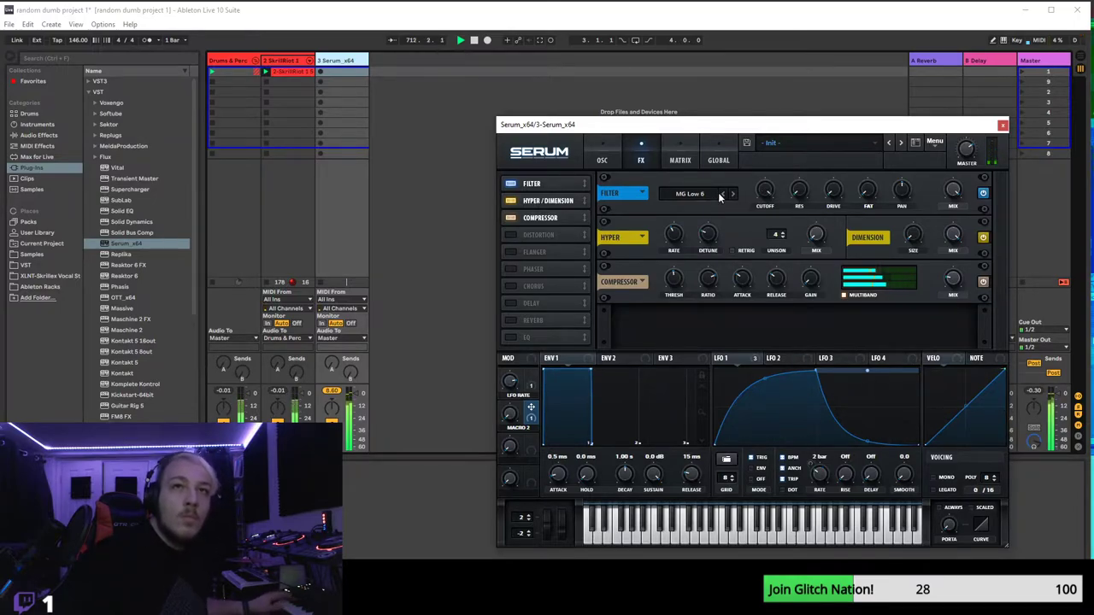
- Adjust the effects filter's resonance and cutoff by ear and leave its drive at 0%
{"action": "left_click_drag", "start_coordinate": [799, 192], "coordinate": [807, 159]}
{"action": "mouse_move", "coordinate": [845, 198]}
{"action": "left_mouse_down"}
{"action": "mouse_move", "coordinate": [841, 165]}
{"action": "mouse_move", "coordinate": [842, 197]}
{"action": "left_mouse_up"}
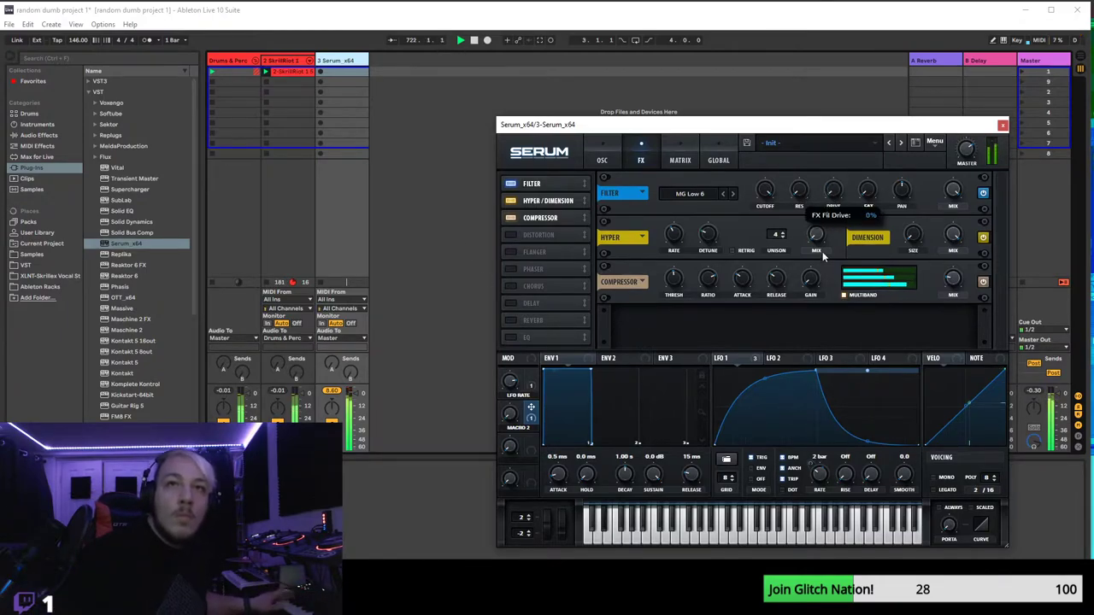
{"action": "left_click_drag", "start_coordinate": [769, 195], "coordinate": [778, 233]}
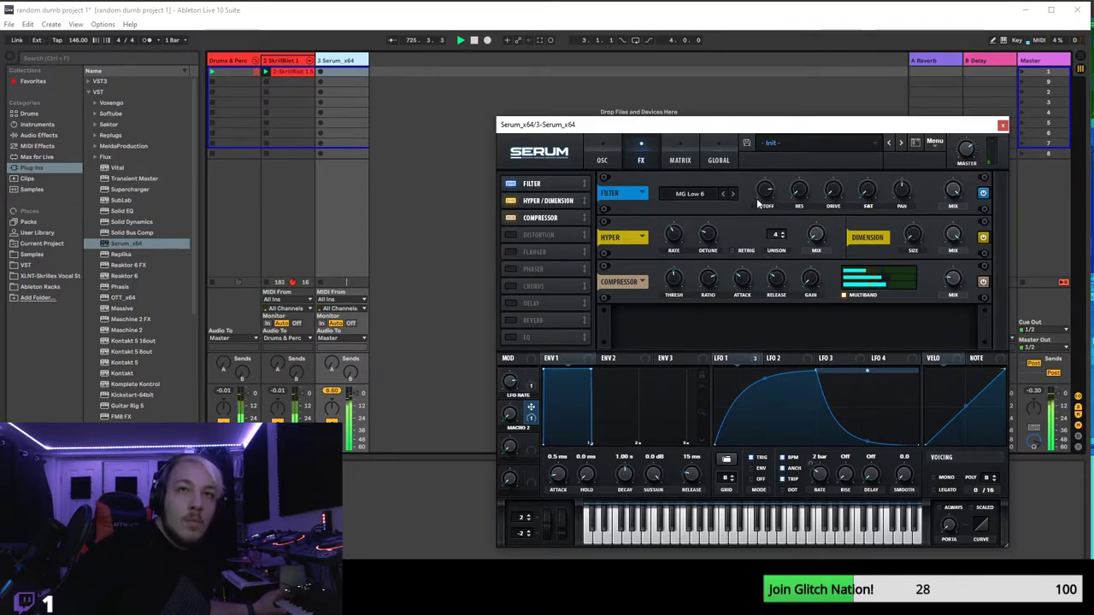
{"action": "mouse_move", "coordinate": [765, 198]}
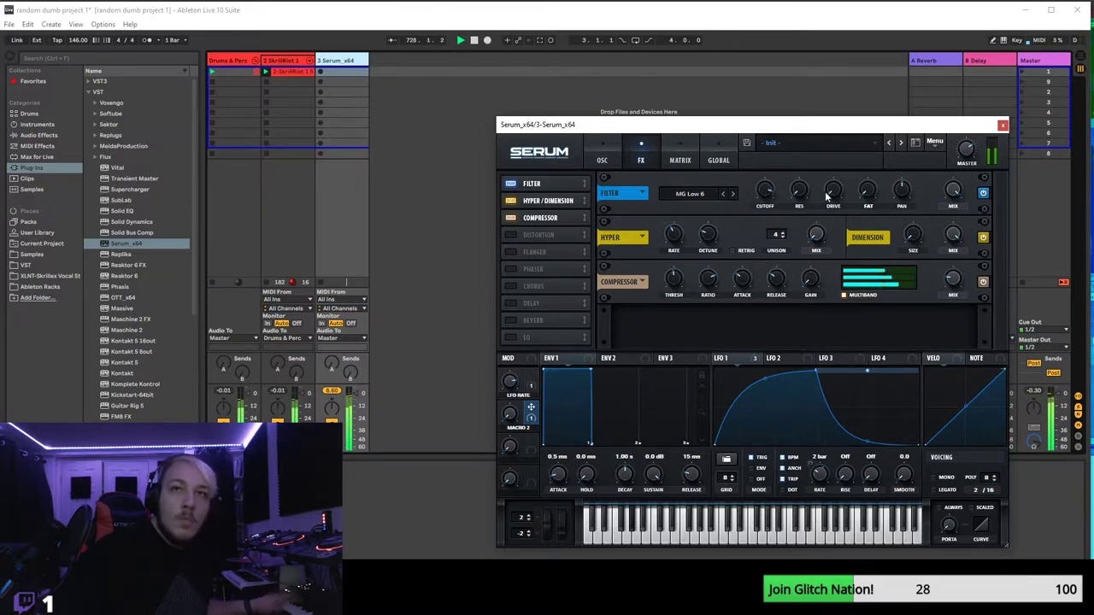
{"action": "mouse_move", "coordinate": [836, 177]}
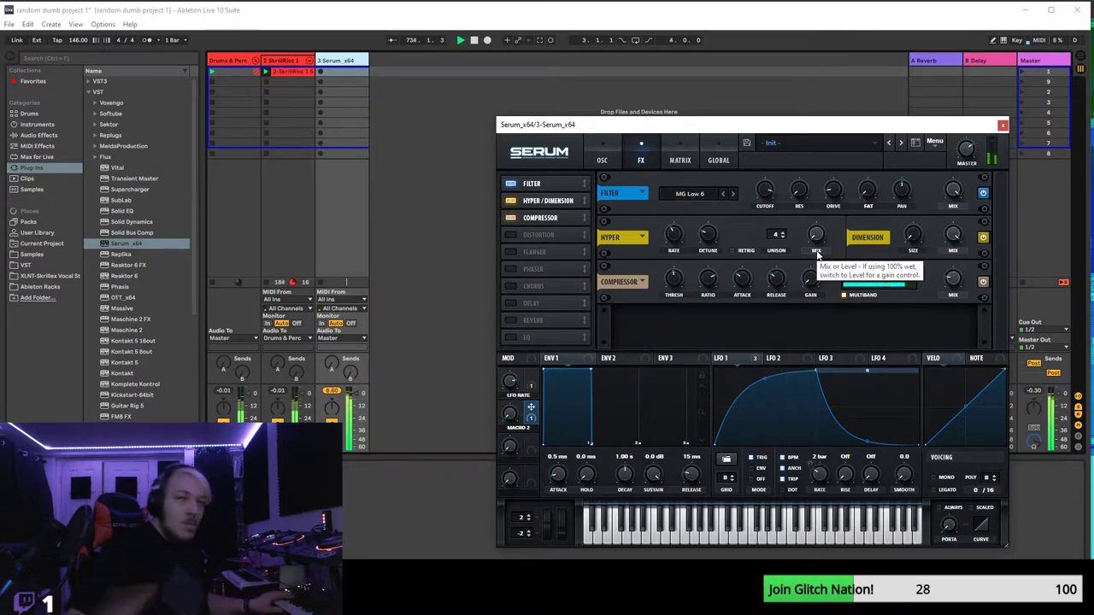
{"action": "left_click", "coordinate": [602, 159]}
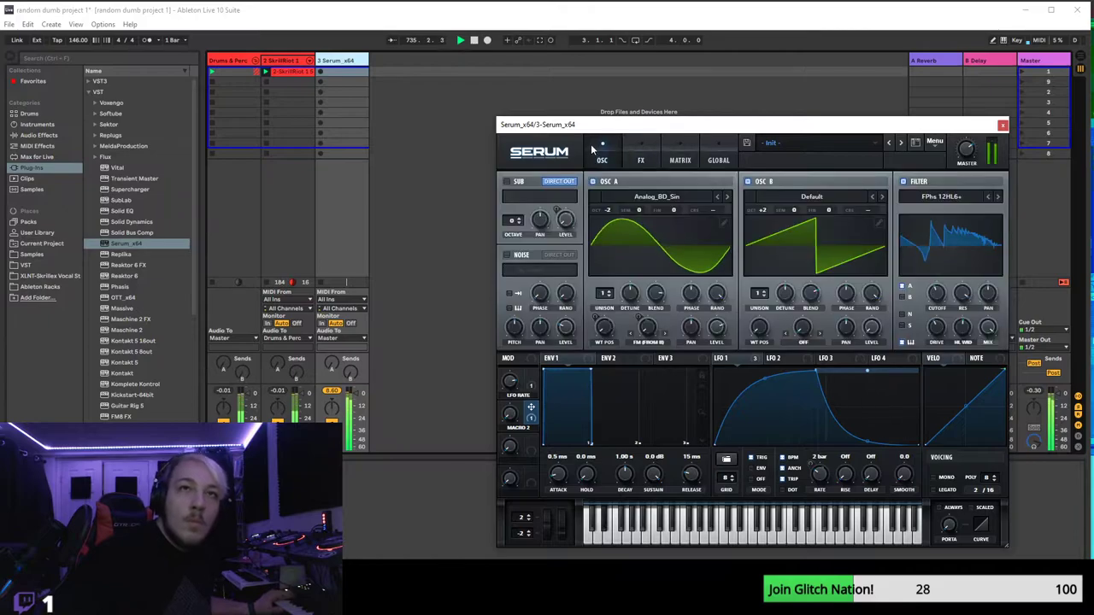
{"action": "left_click", "coordinate": [511, 224]}
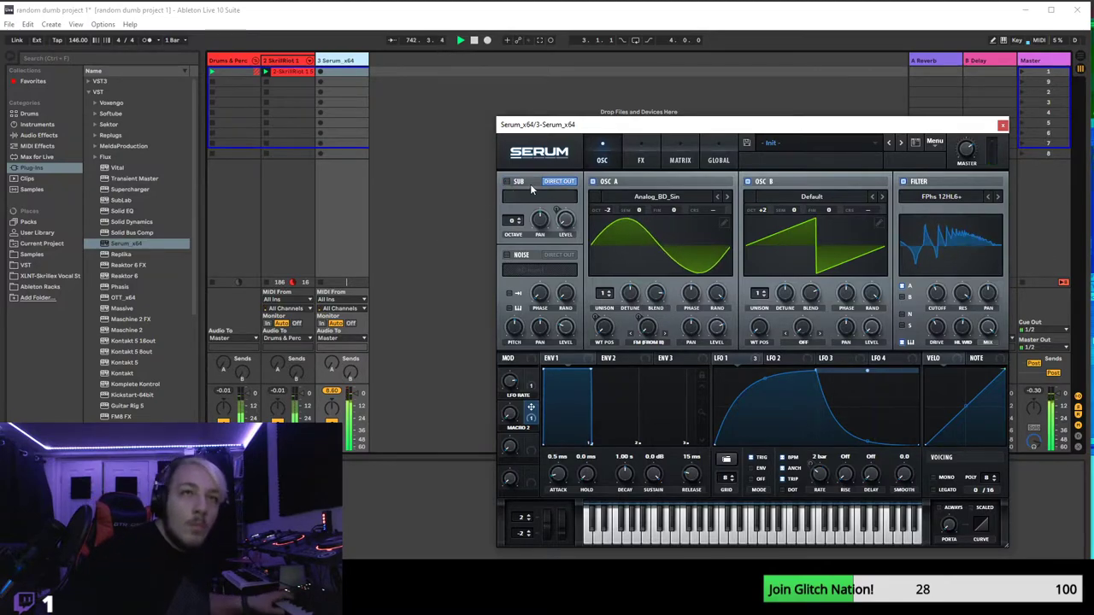
{"action": "left_click", "coordinate": [641, 160]}
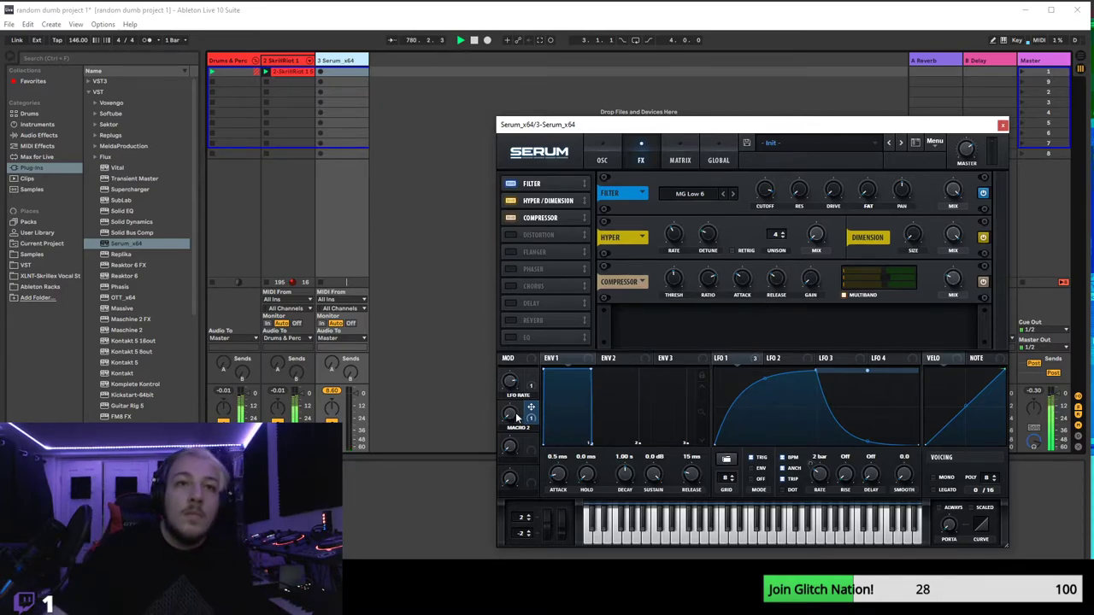
- Enter TMGlitch as the author of the preset
{"action": "left_click", "coordinate": [915, 163]}
{"action": "type", "text": "TMGNitch"}
{"action": "key", "text": "Return"}
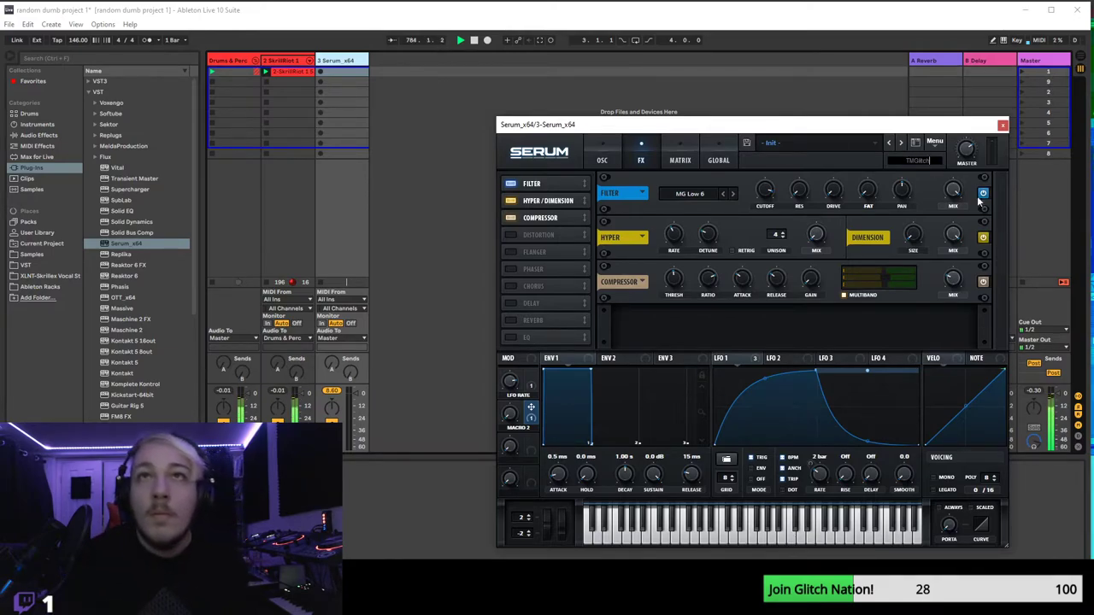
- Save the preset as Sharpening Knives in the Leads folder of TMGlitch Dubstep Pack 2
{"action": "left_click", "coordinate": [747, 143]}
{"action": "left_click", "coordinate": [272, 30]}
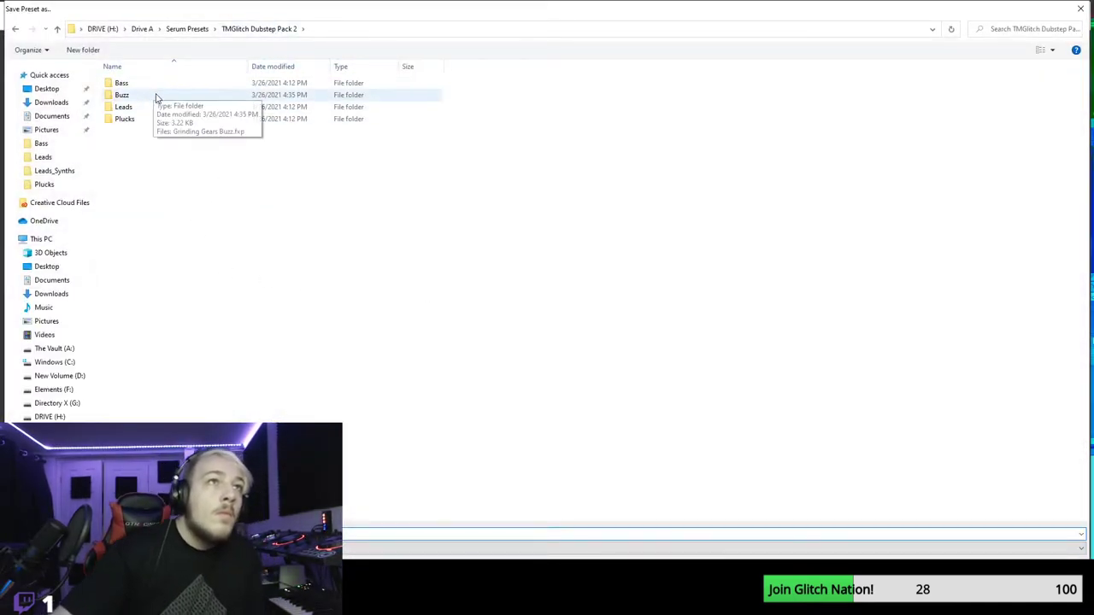
{"action": "double_click", "coordinate": [122, 83]}
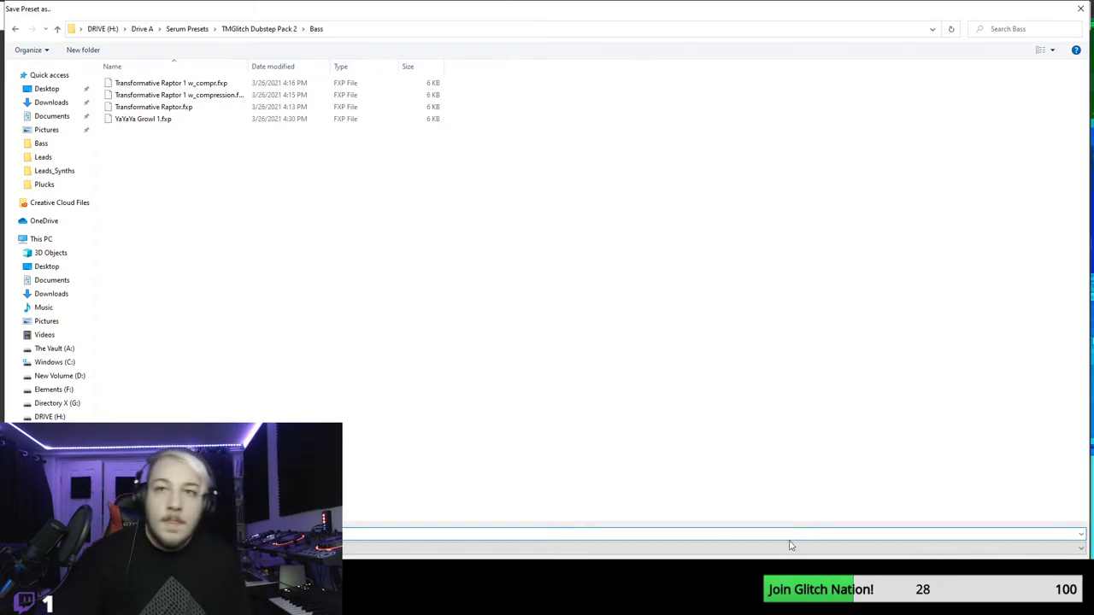
{"action": "left_click", "coordinate": [260, 34]}
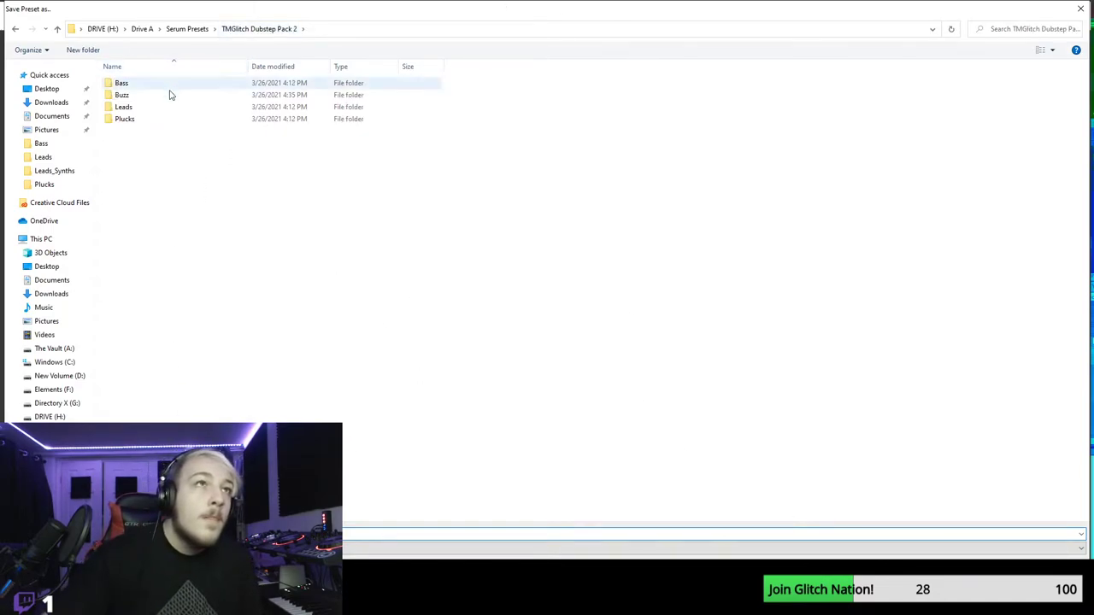
{"action": "double_click", "coordinate": [137, 107]}
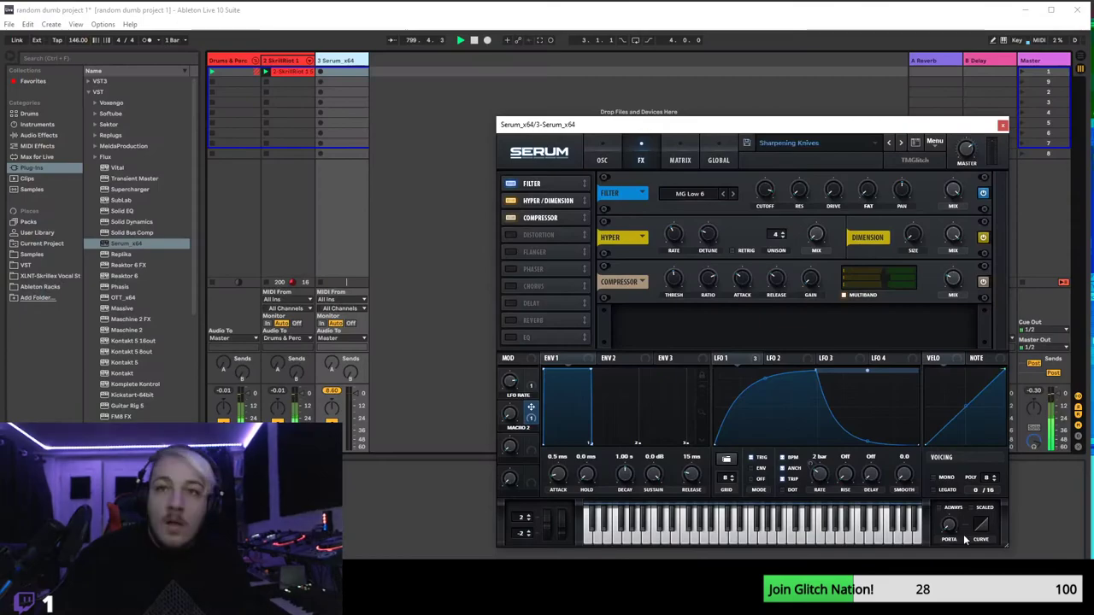
- Stop the project's playback and enable the Reverb effect in the synth's effects chain
{"action": "left_click", "coordinate": [474, 41]}
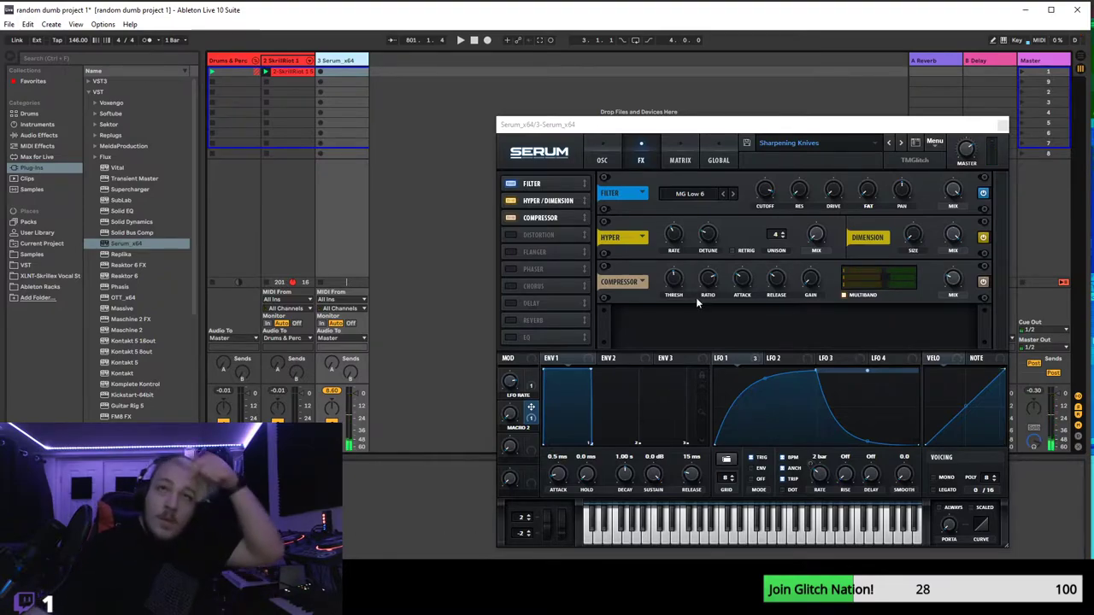
{"action": "left_click", "coordinate": [510, 321]}
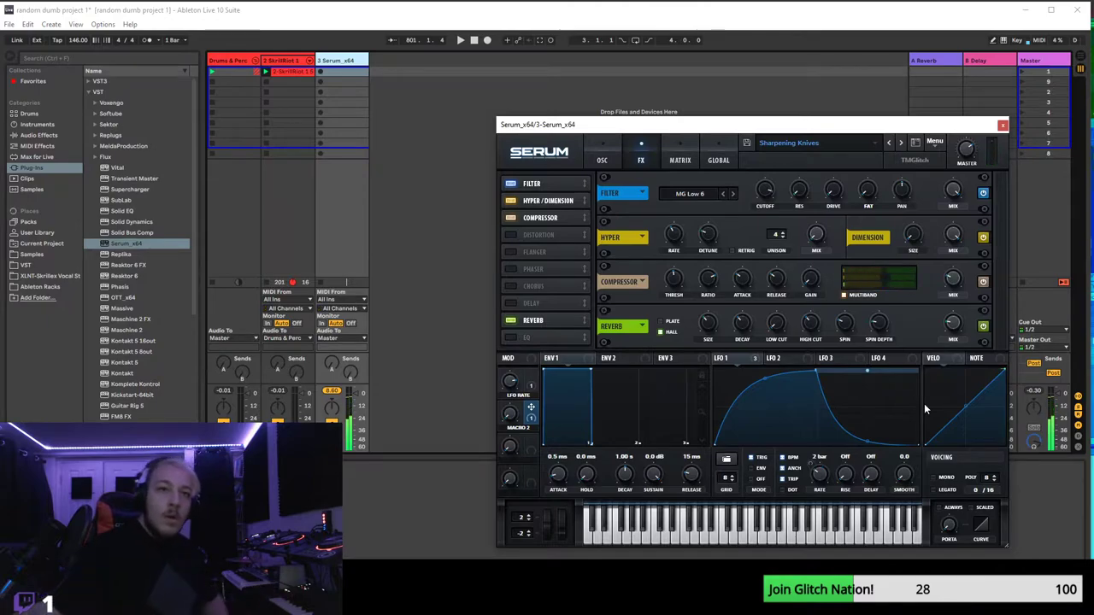
{"action": "mouse_move", "coordinate": [952, 333]}
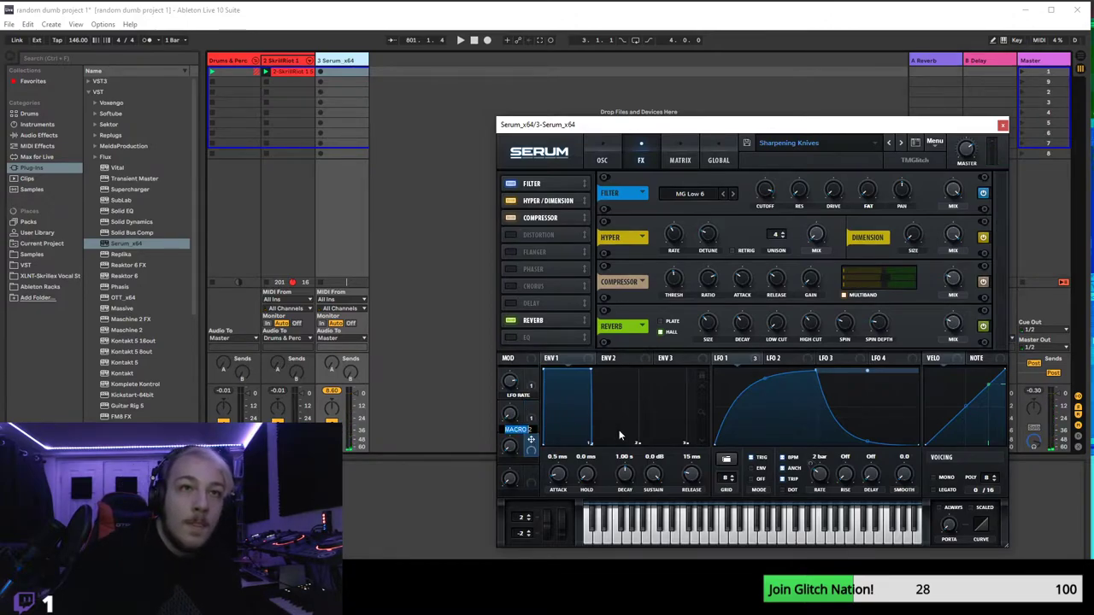
- Rename the Macro 2 control as "LFO X Mod"
{"action": "type", "text": "LFO Leghnth"}
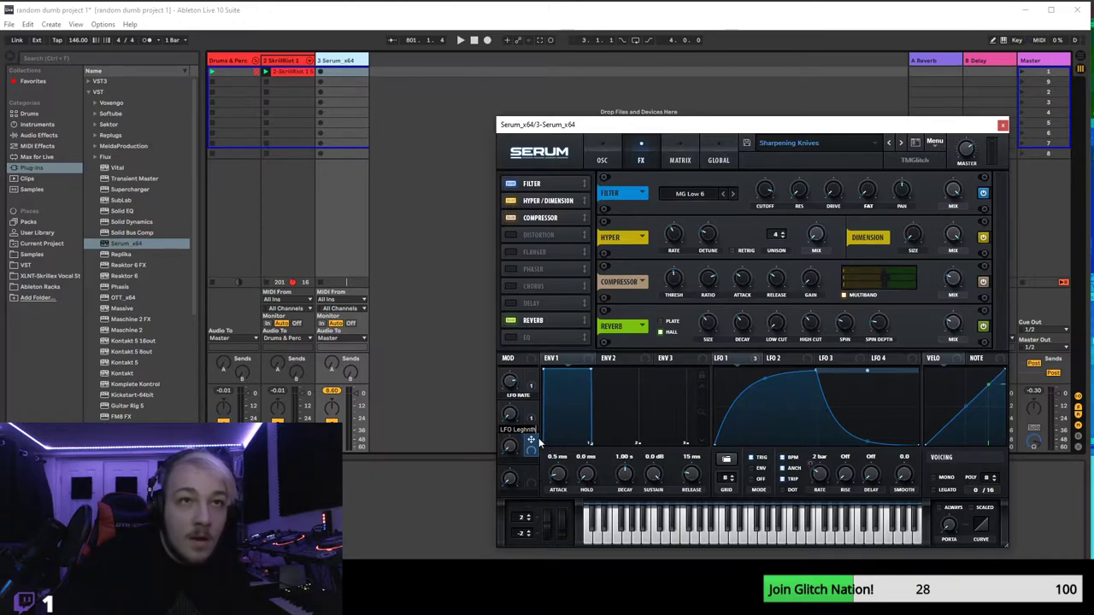
{"action": "key", "text": "BackSpace"}
{"action": "key", "text": "BackSpace"}
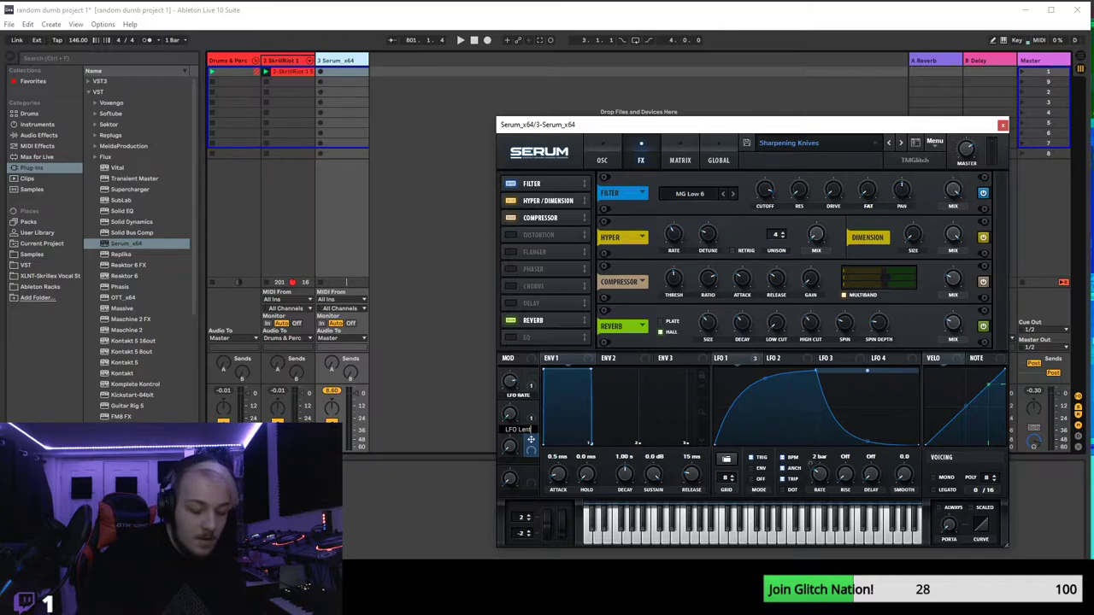
{"action": "key", "text": "BackSpace"}
{"action": "key", "text": "BackSpace"}
{"action": "key", "text": "BackSpace"}
{"action": "key", "text": "BackSpace"}
{"action": "key", "text": "BackSpace"}
{"action": "key", "text": "BackSpace"}
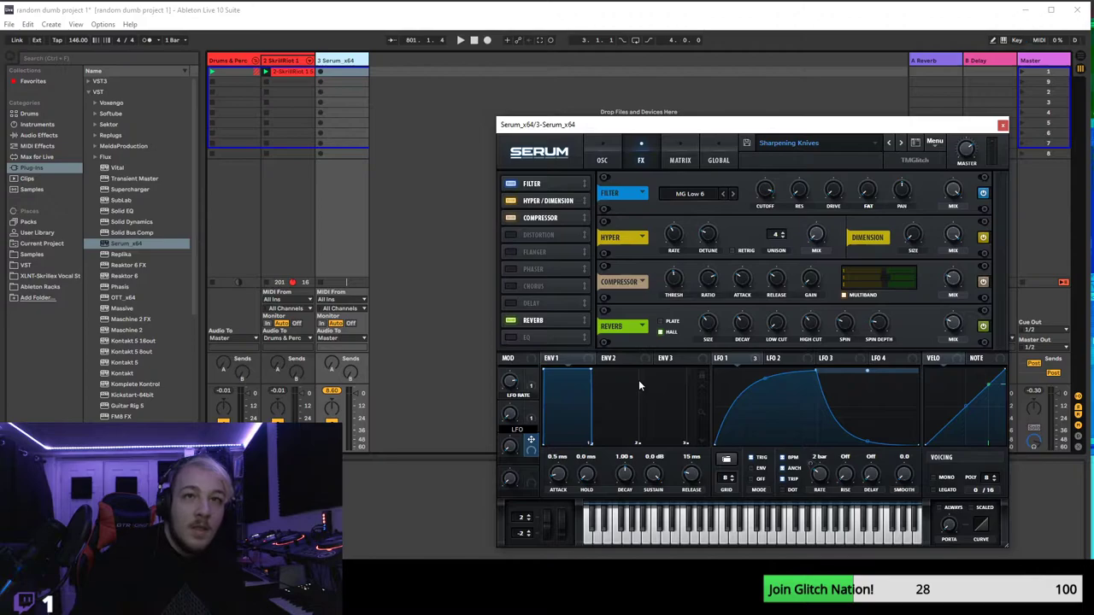
{"action": "type", "text": "X Mod"}
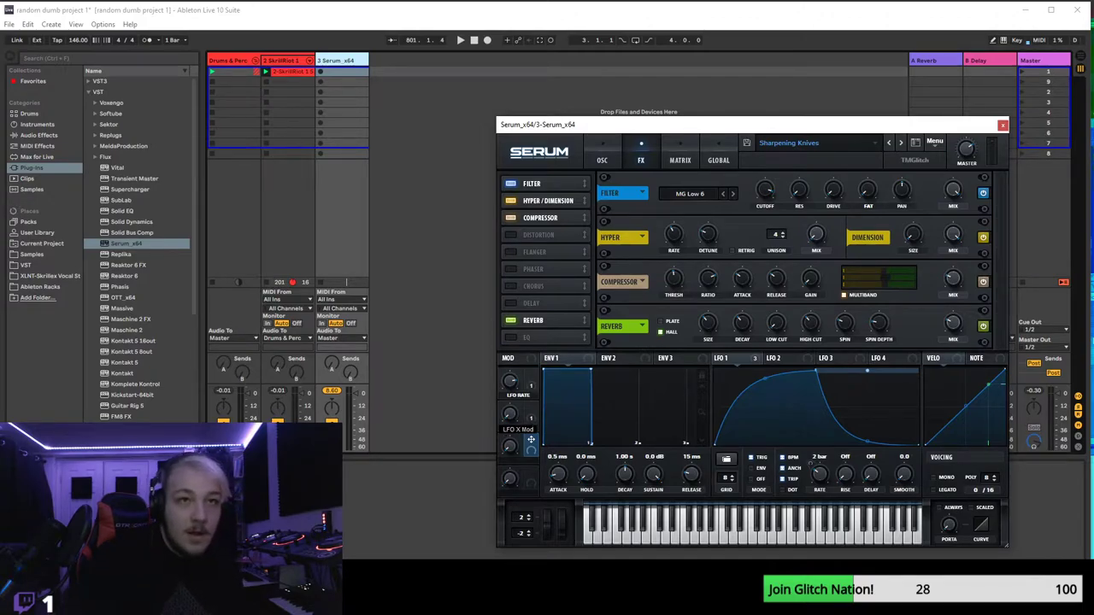
{"action": "left_click", "coordinate": [478, 506]}
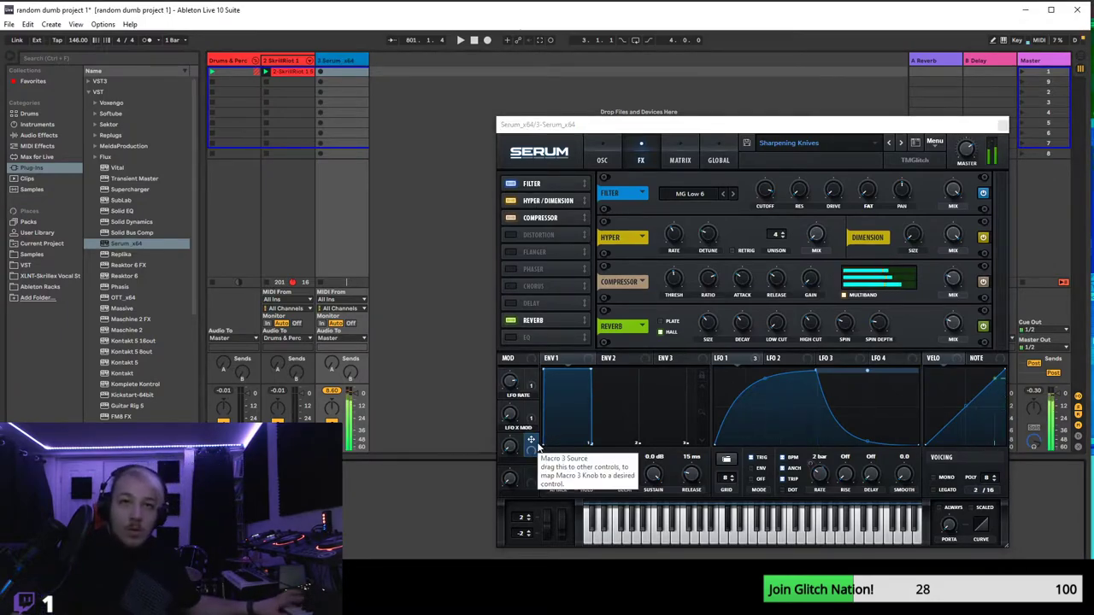
- Assign Macro 3 to the reverb's mix amount, try the macro's range and return it to 0%
{"action": "left_click", "coordinate": [531, 441]}
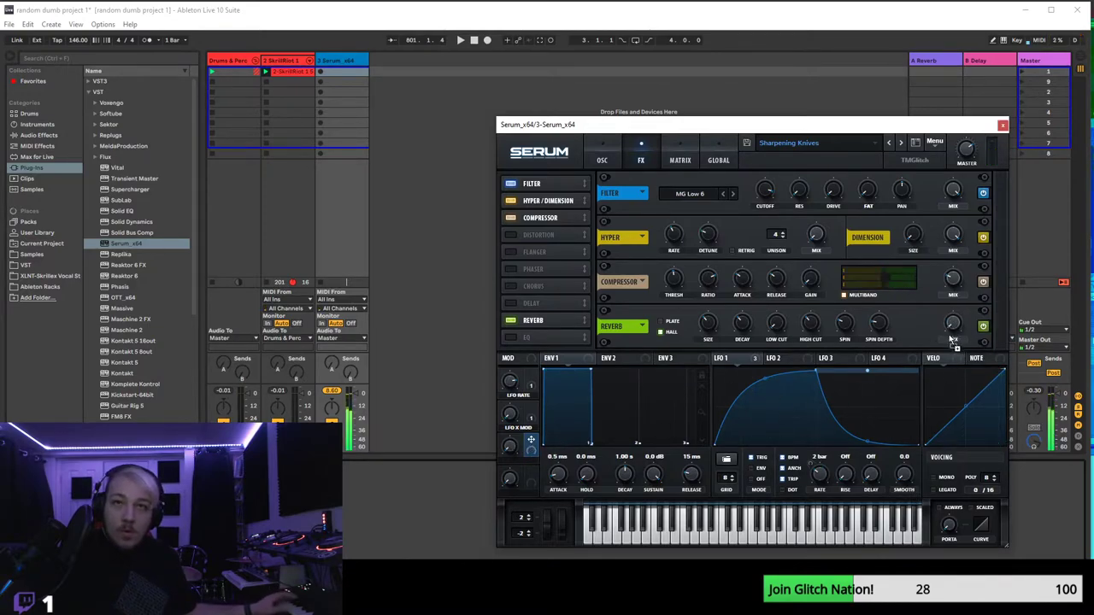
{"action": "mouse_move", "coordinate": [517, 438]}
{"action": "left_click_drag", "start_coordinate": [516, 438], "coordinate": [517, 446]}
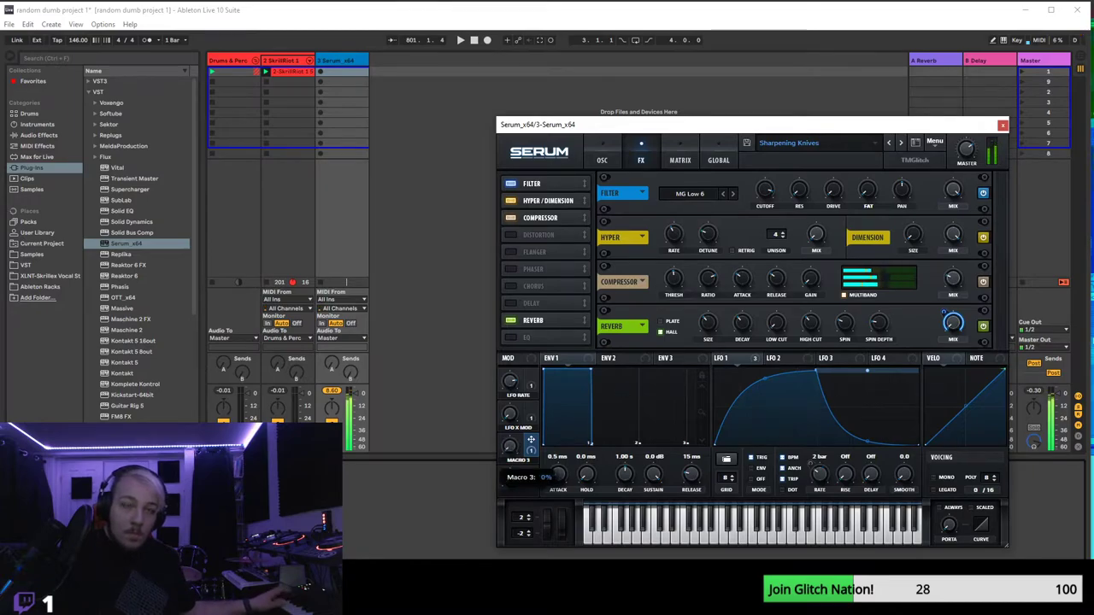
{"action": "left_click_drag", "start_coordinate": [587, 384], "coordinate": [624, 171]}
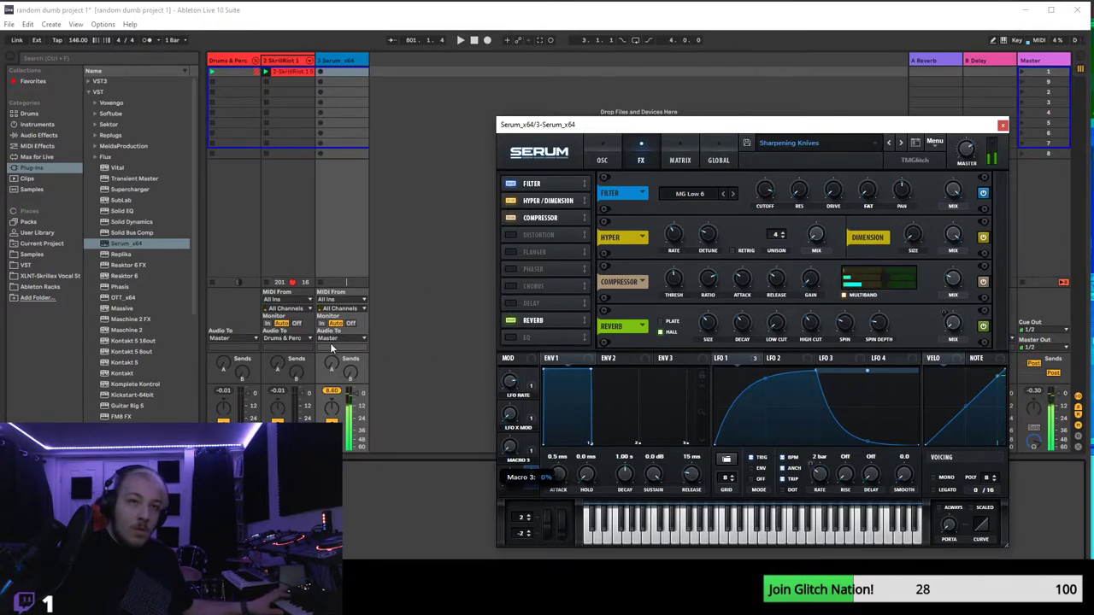
- Check LFO 2 and LFO 1, and assign Envelope 2 to modulate the reverb's mix amount
{"action": "left_click", "coordinate": [780, 358]}
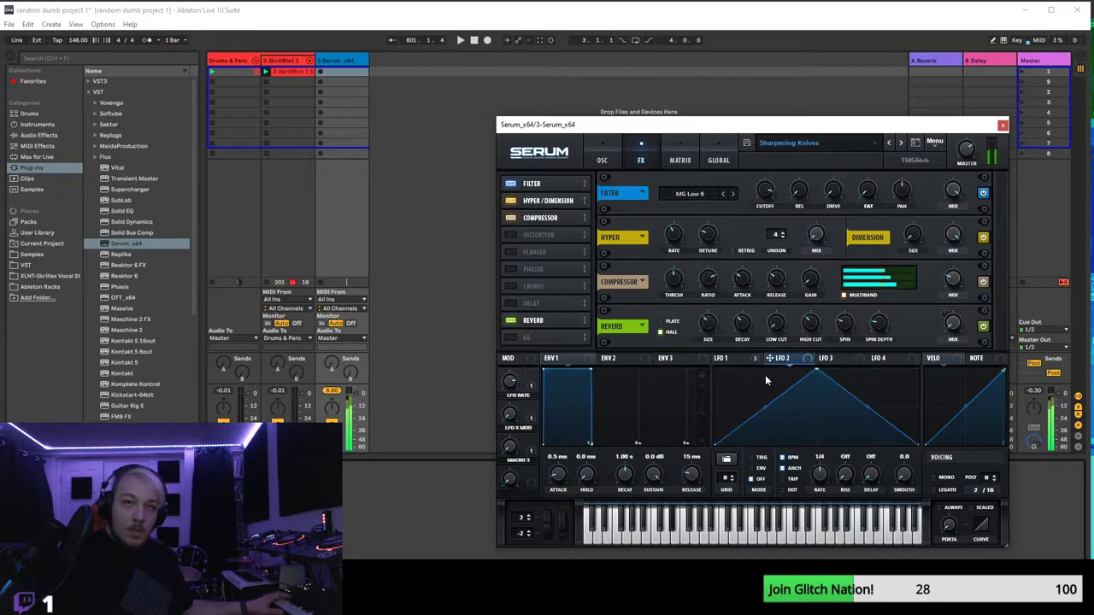
{"action": "left_click", "coordinate": [722, 358]}
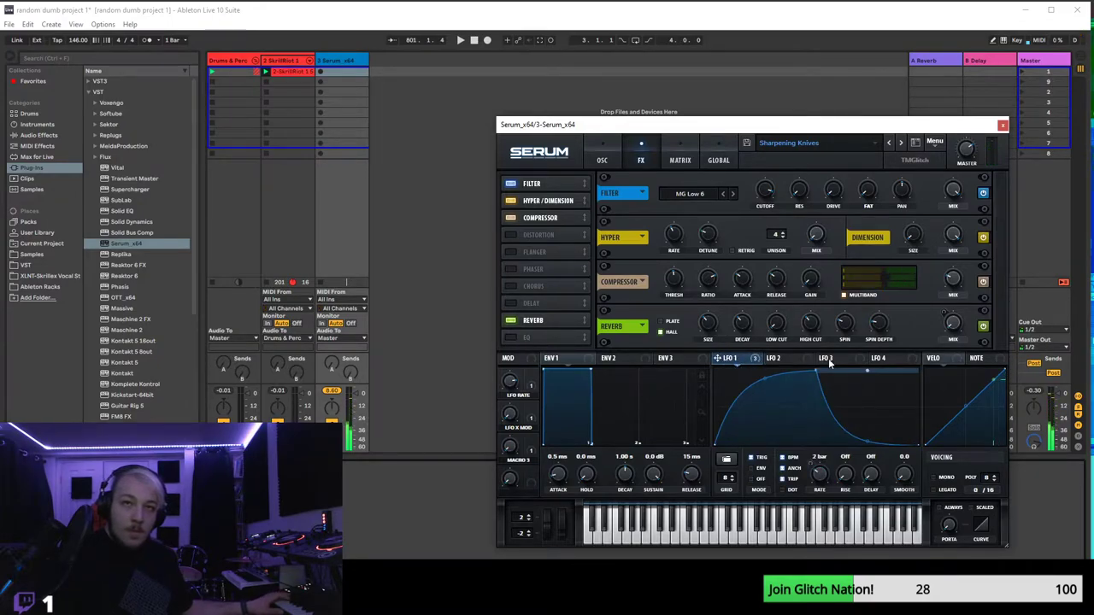
{"action": "left_click", "coordinate": [606, 359]}
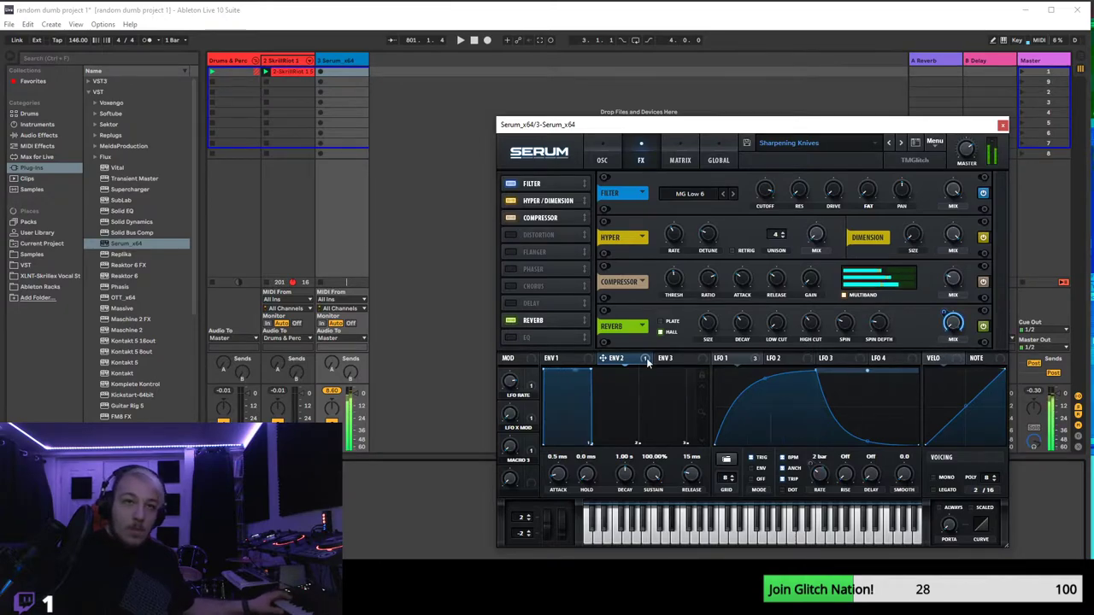
- Shape Envelope 2 with a 156 ms attack, 21 ms decay and 2.18 s release
{"action": "left_click_drag", "start_coordinate": [590, 373], "coordinate": [613, 339]}
{"action": "left_click_drag", "start_coordinate": [546, 377], "coordinate": [540, 359]}
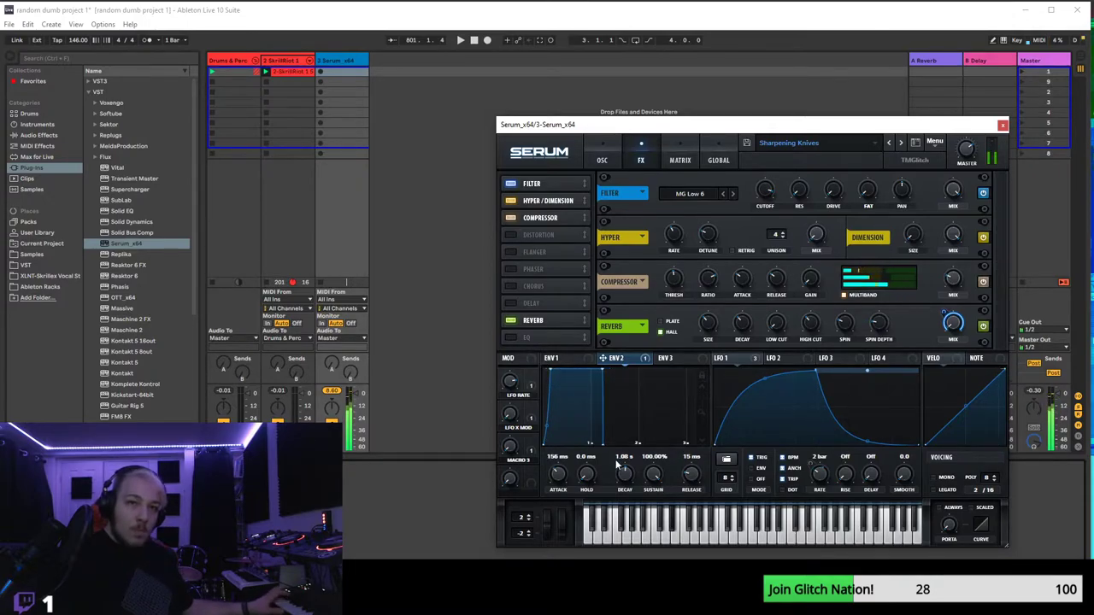
{"action": "left_click_drag", "start_coordinate": [600, 382], "coordinate": [583, 368]}
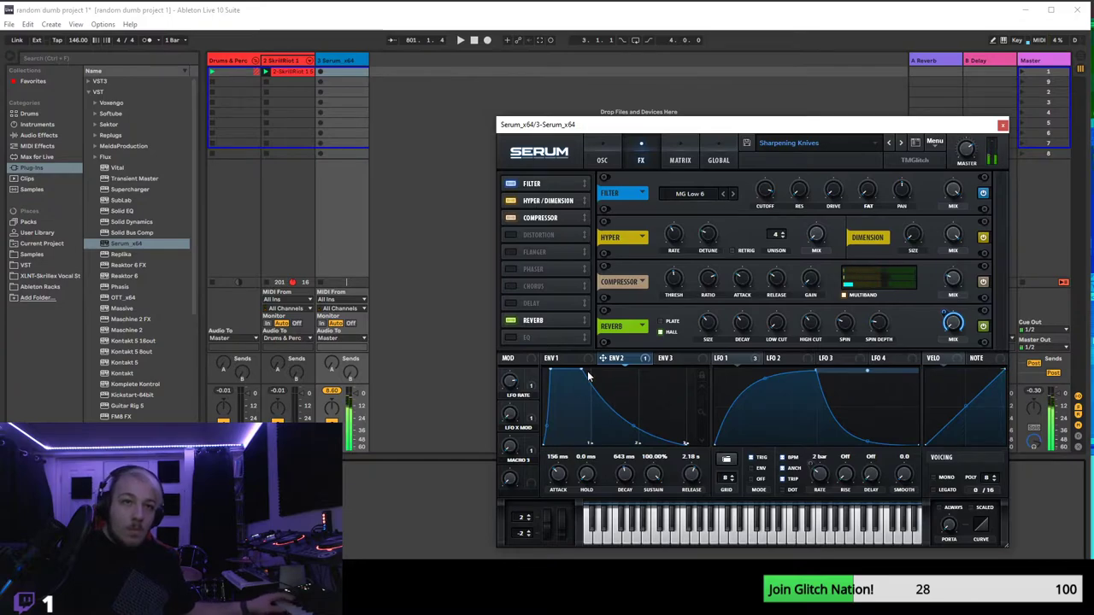
{"action": "left_click_drag", "start_coordinate": [579, 373], "coordinate": [521, 340]}
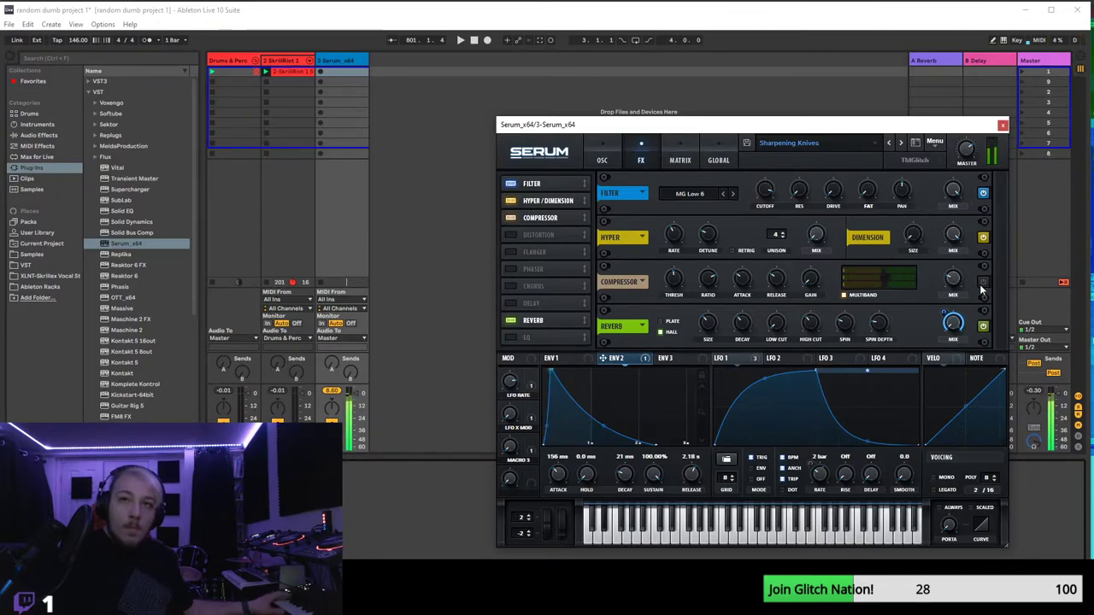
- Try oscillator A at -3 octaves, restore it to -2, and set oscillator B's octave to +3
{"action": "left_click", "coordinate": [602, 160]}
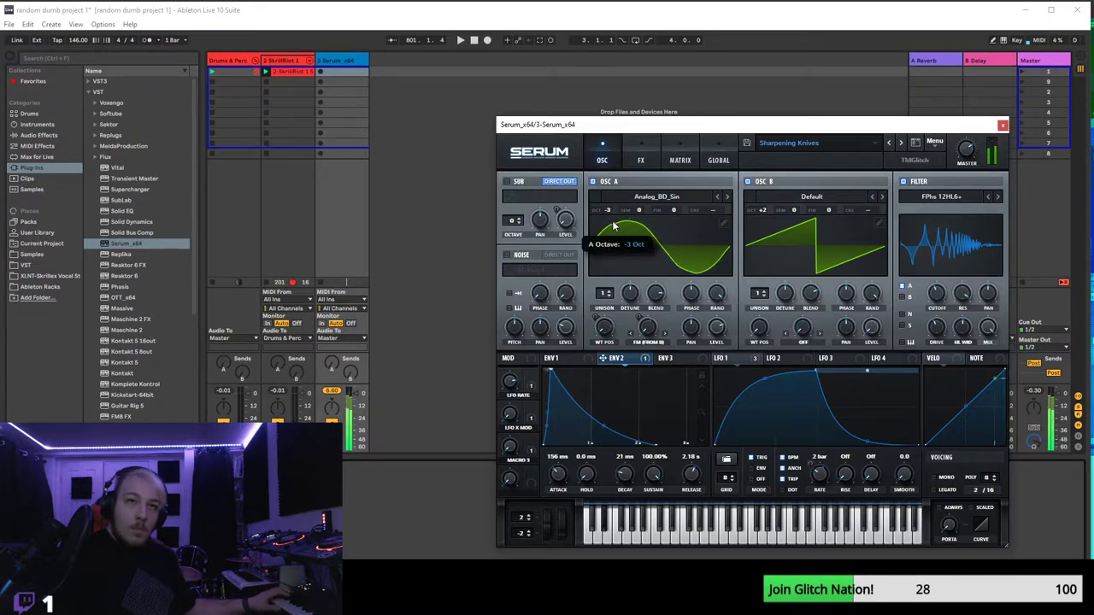
{"action": "left_click_drag", "start_coordinate": [754, 215], "coordinate": [761, 227]}
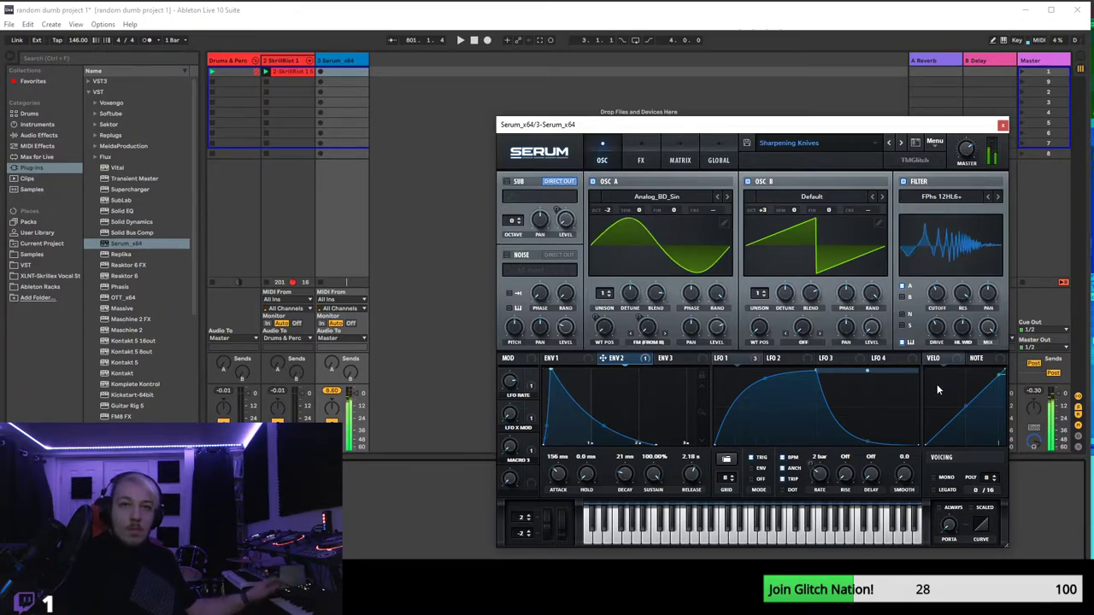
- Try oscillator A at -3 and -2 octaves, and set its octave to -1
{"action": "left_click_drag", "start_coordinate": [608, 214], "coordinate": [606, 232]}
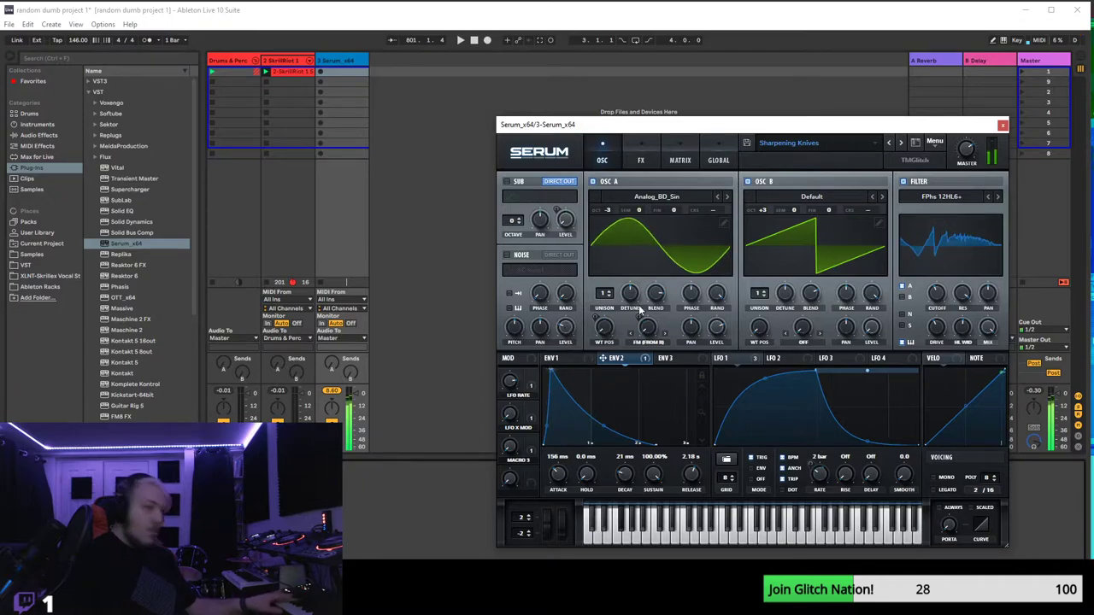
{"action": "left_click_drag", "start_coordinate": [609, 210], "coordinate": [614, 197]}
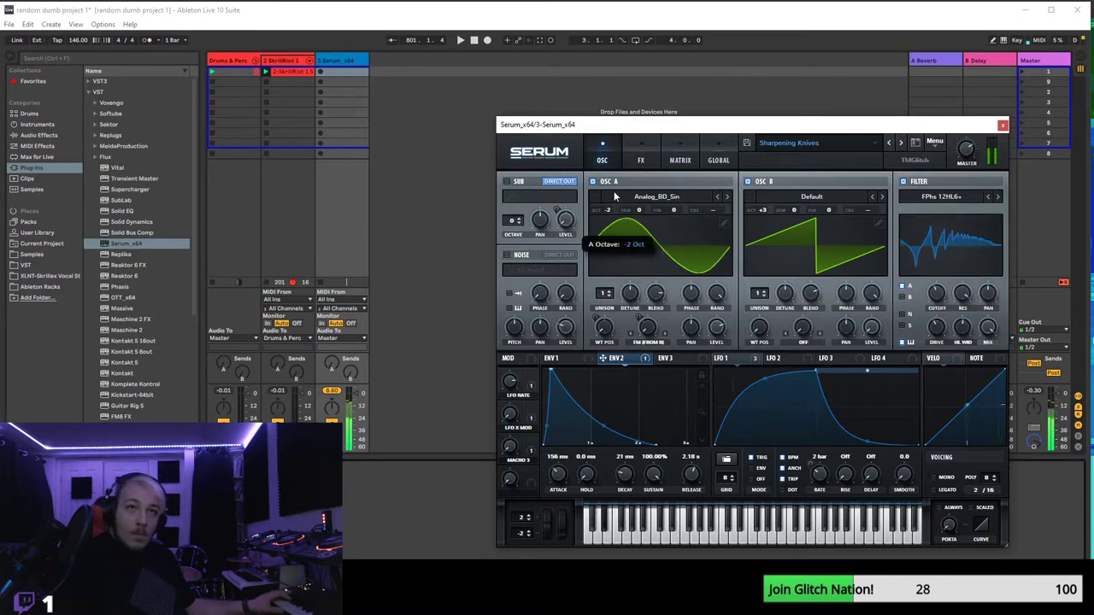
{"action": "mouse_move", "coordinate": [607, 210]}
{"action": "left_mouse_down"}
{"action": "mouse_move", "coordinate": [619, 194]}
{"action": "mouse_move", "coordinate": [619, 204]}
{"action": "left_mouse_up"}
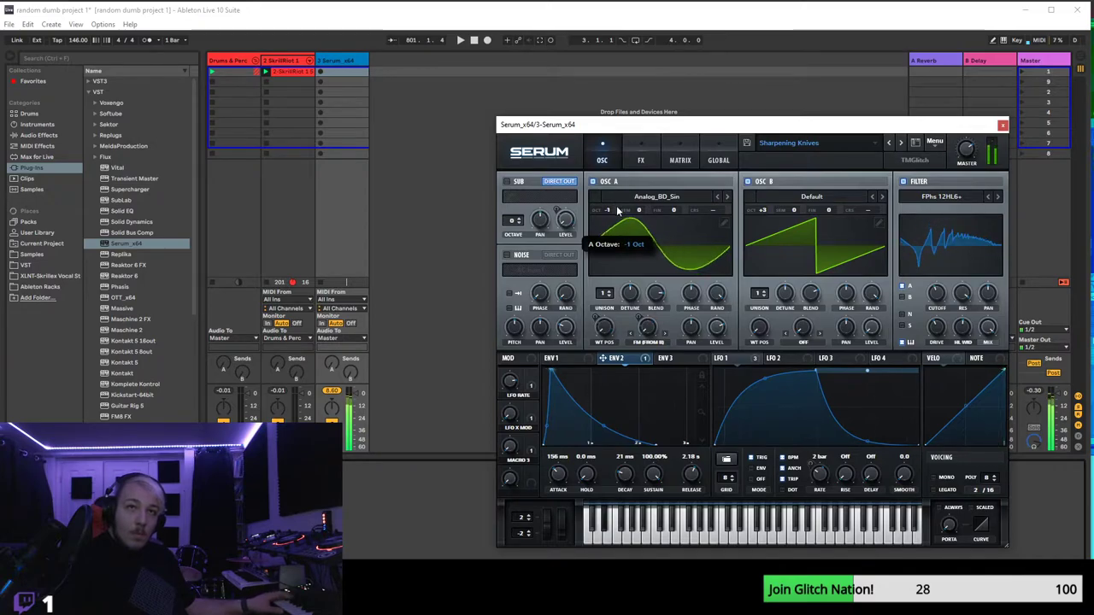
- Try oscillator B at +1, +4 and +3 octaves, and set its octave to +2
{"action": "left_click_drag", "start_coordinate": [766, 210], "coordinate": [759, 243]}
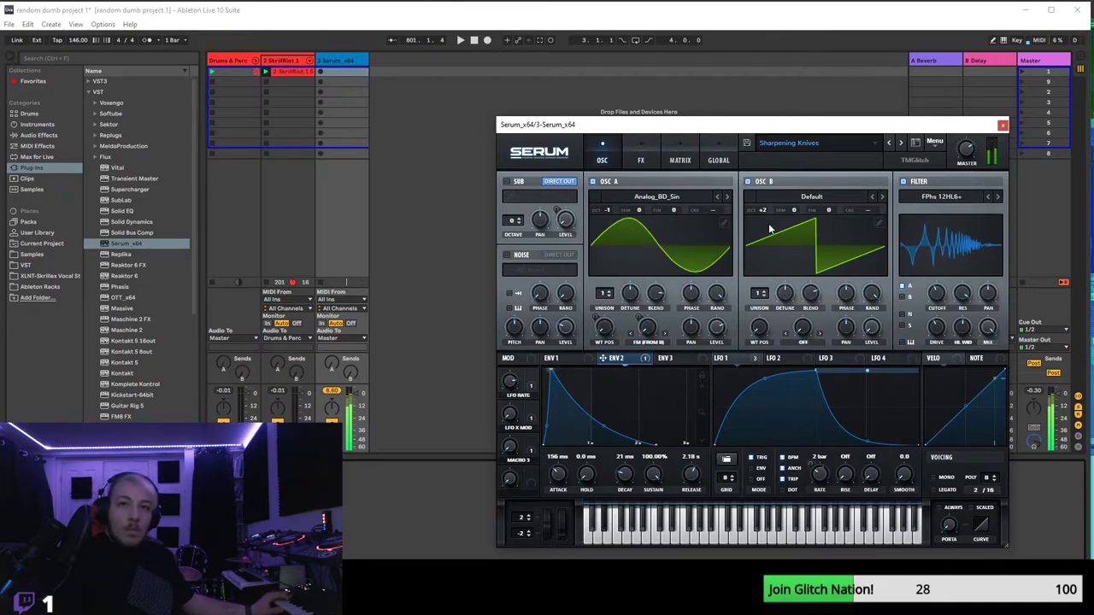
{"action": "mouse_move", "coordinate": [766, 222]}
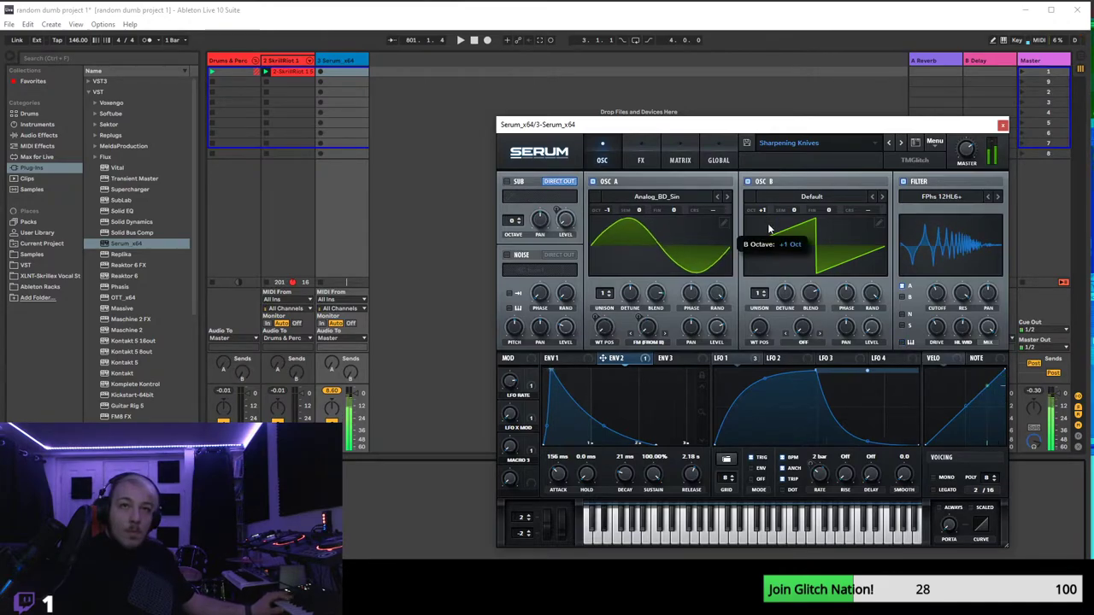
{"action": "left_click_drag", "start_coordinate": [769, 227], "coordinate": [773, 212]}
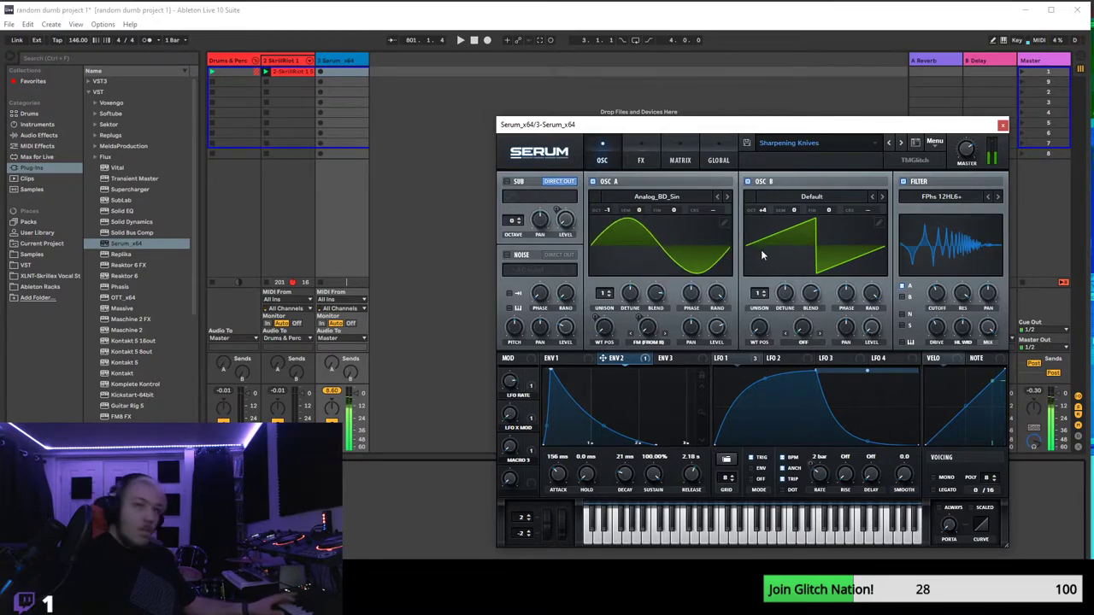
{"action": "left_click_drag", "start_coordinate": [769, 211], "coordinate": [764, 222]}
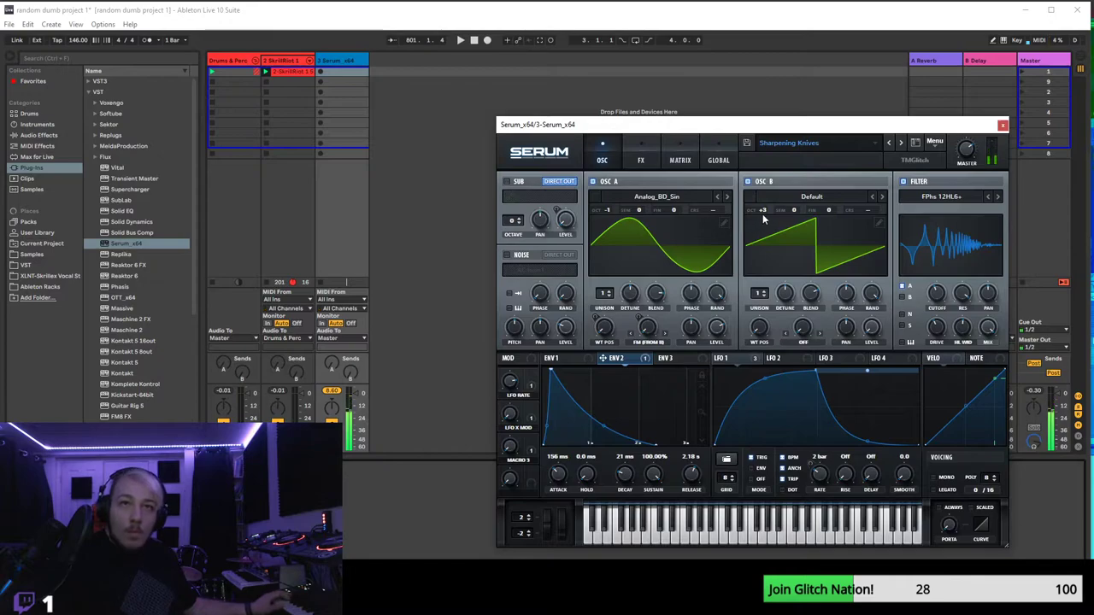
{"action": "mouse_move", "coordinate": [763, 224]}
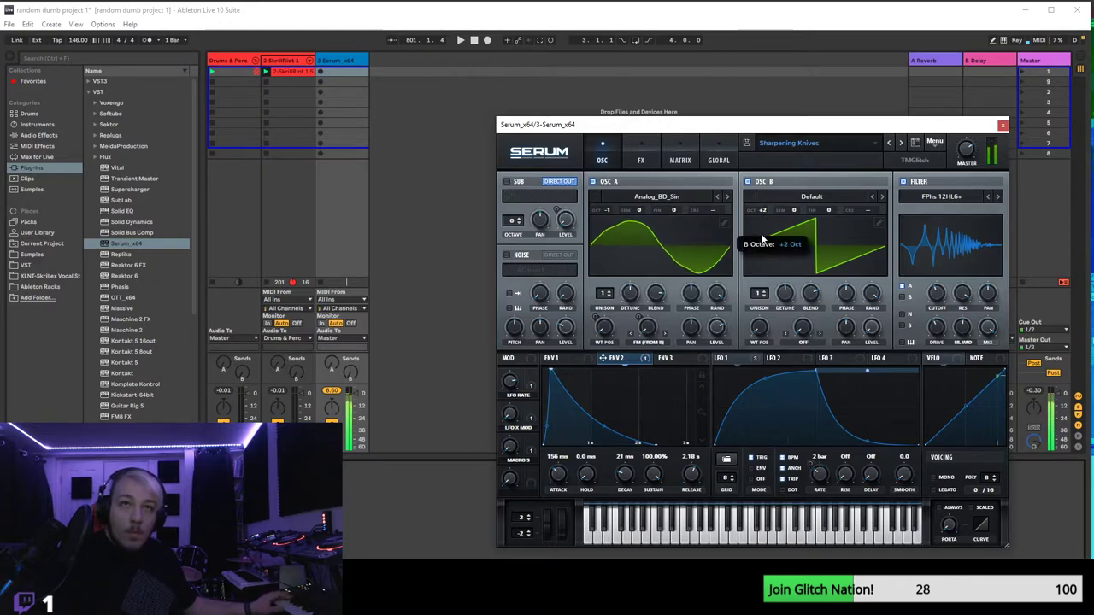
{"action": "mouse_move", "coordinate": [759, 253]}
{"action": "left_mouse_down"}
{"action": "mouse_move", "coordinate": [751, 274]}
{"action": "mouse_move", "coordinate": [758, 244]}
{"action": "left_mouse_up"}
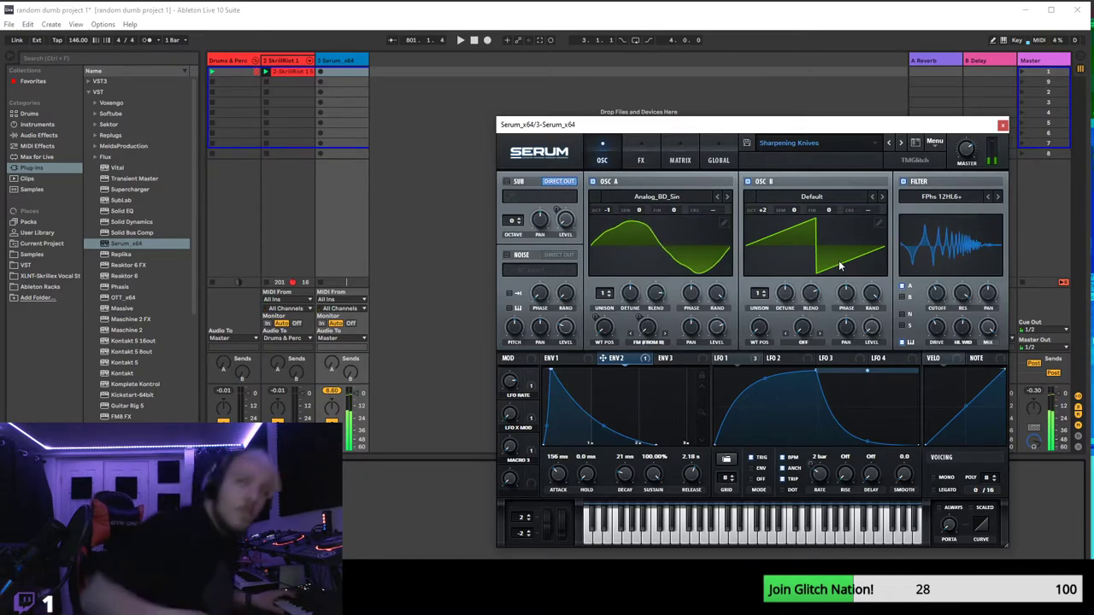
- Shape Envelope 1 with a 587 ms decay, no sustain and 0.8 ms release, and set Envelope 2's release to 1.46 s
{"action": "left_click", "coordinate": [641, 159]}
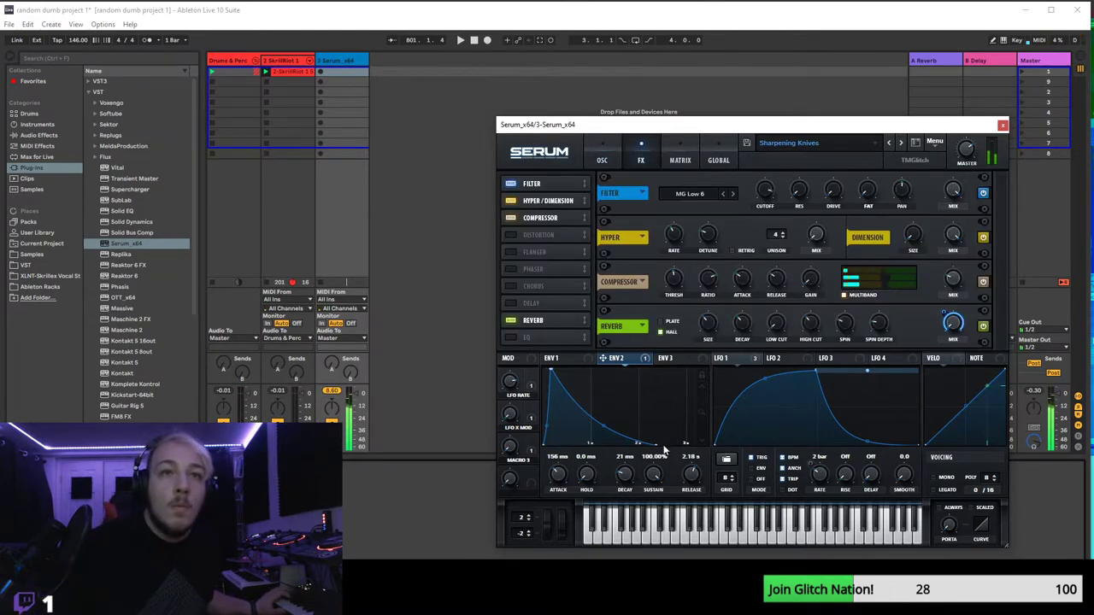
{"action": "left_click_drag", "start_coordinate": [657, 444], "coordinate": [614, 463]}
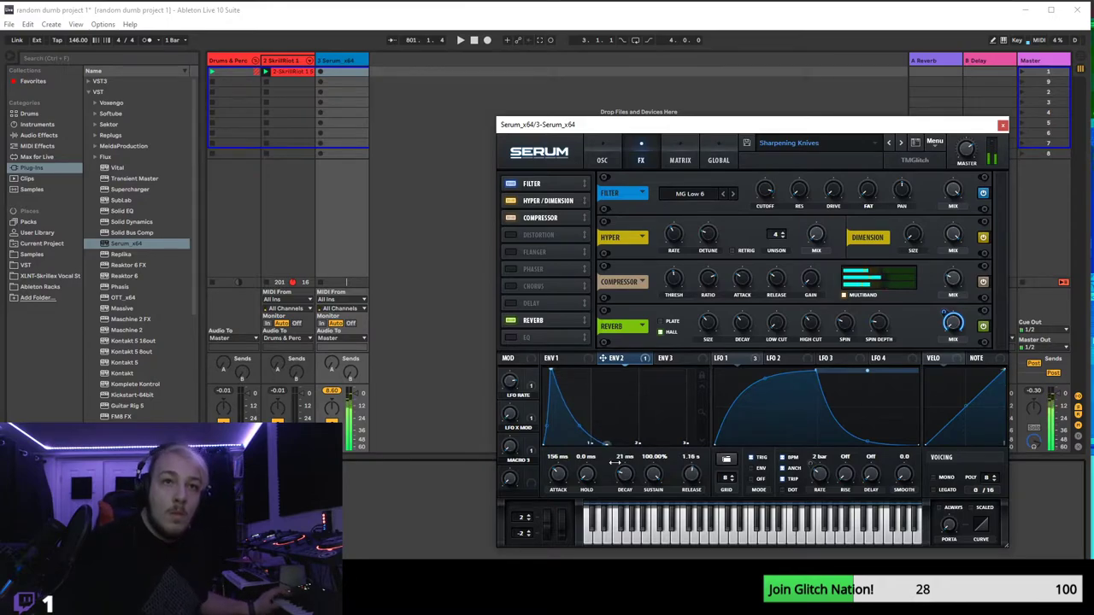
{"action": "left_click", "coordinate": [571, 359]}
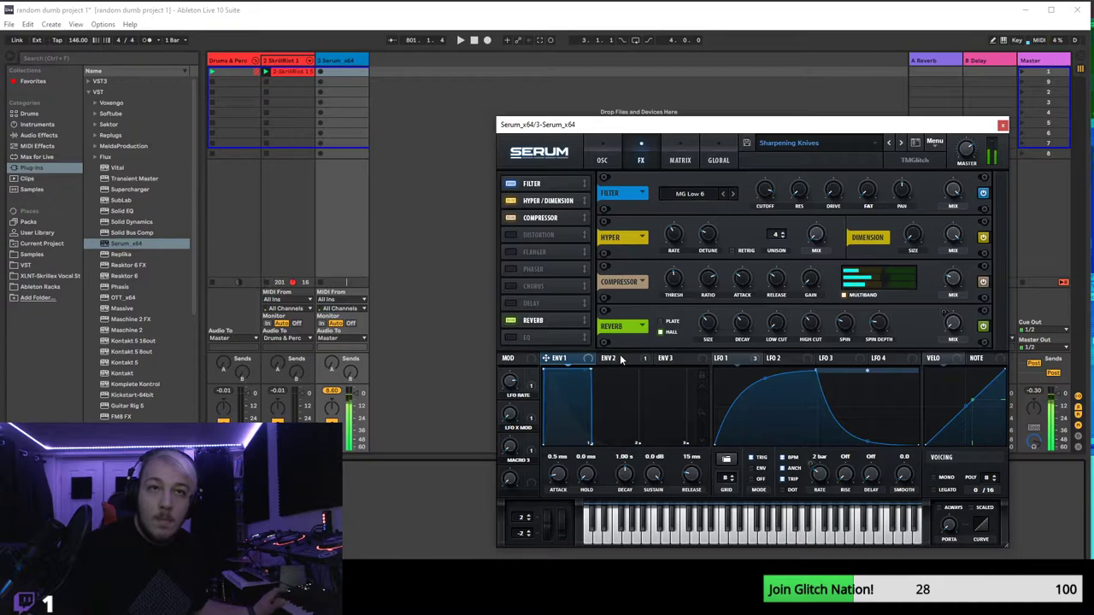
{"action": "left_click", "coordinate": [619, 359]}
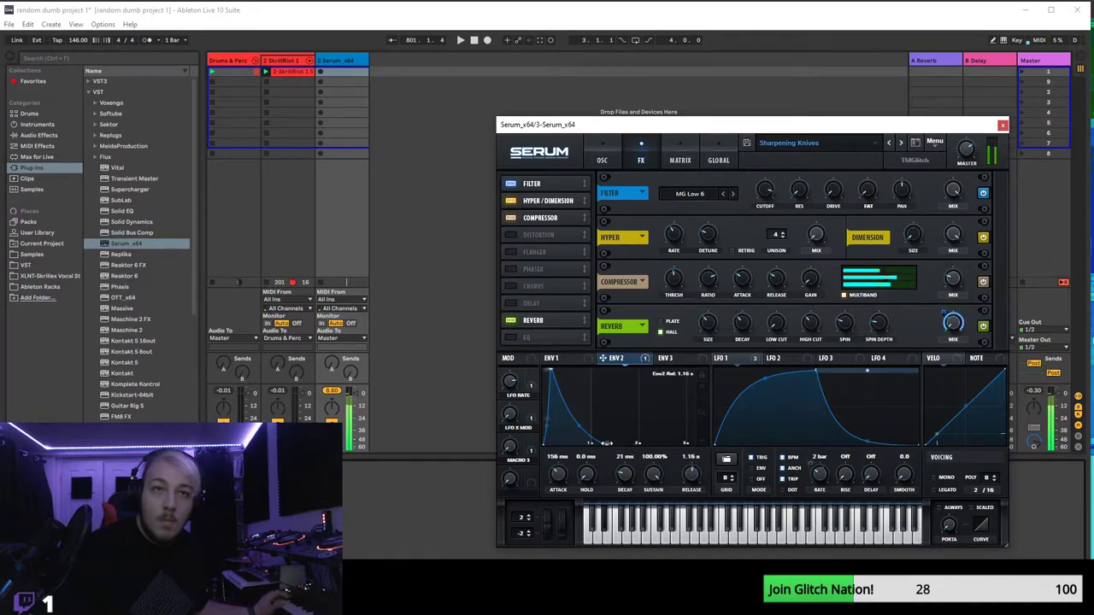
{"action": "left_click", "coordinate": [572, 359]}
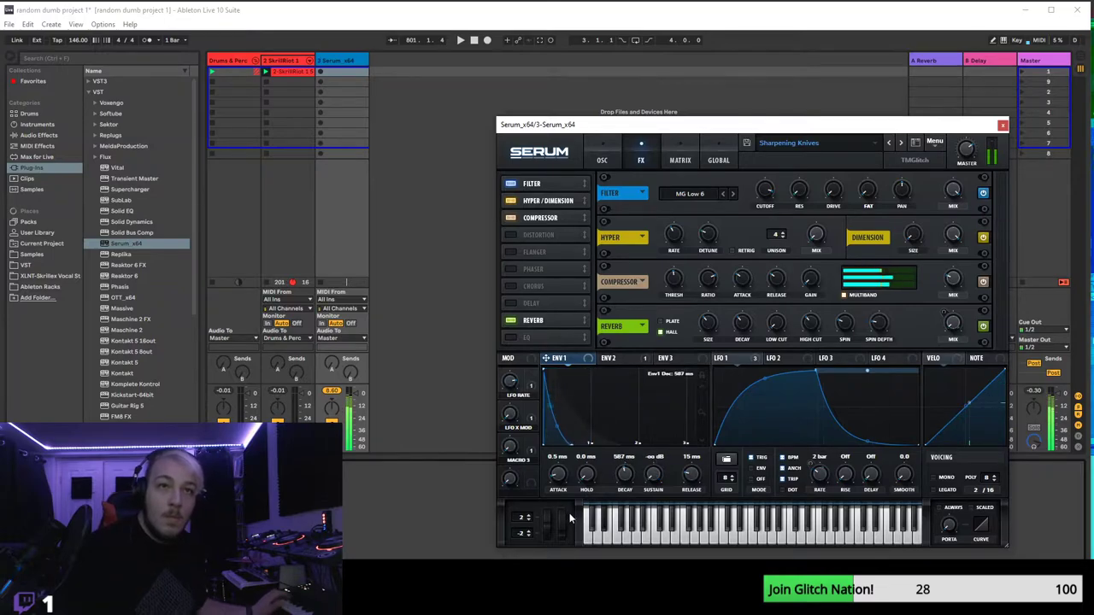
{"action": "left_click_drag", "start_coordinate": [569, 444], "coordinate": [562, 455]}
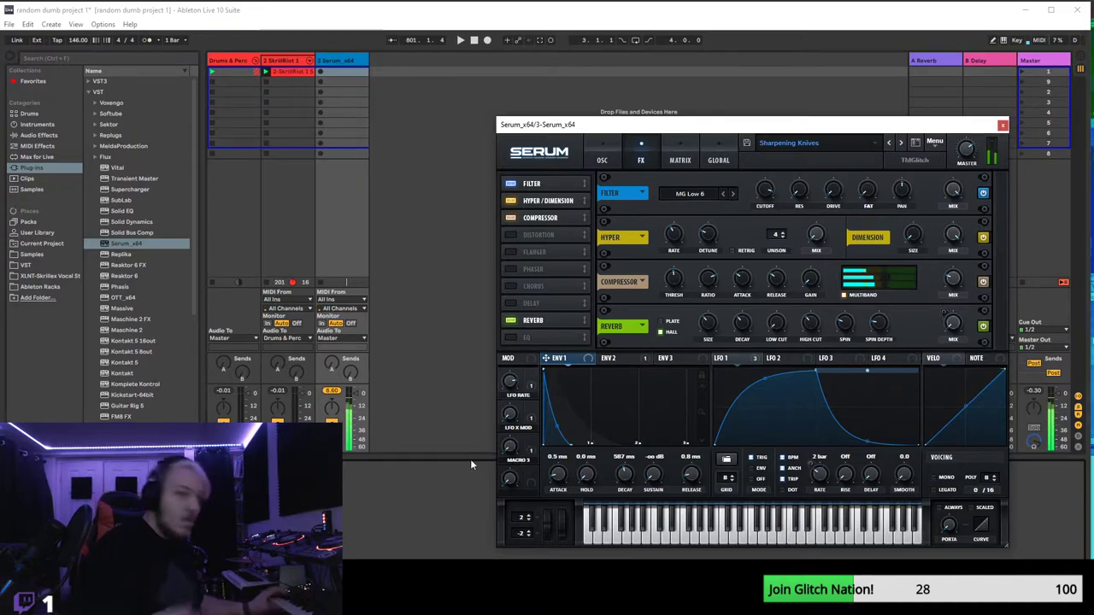
{"action": "left_click", "coordinate": [615, 359]}
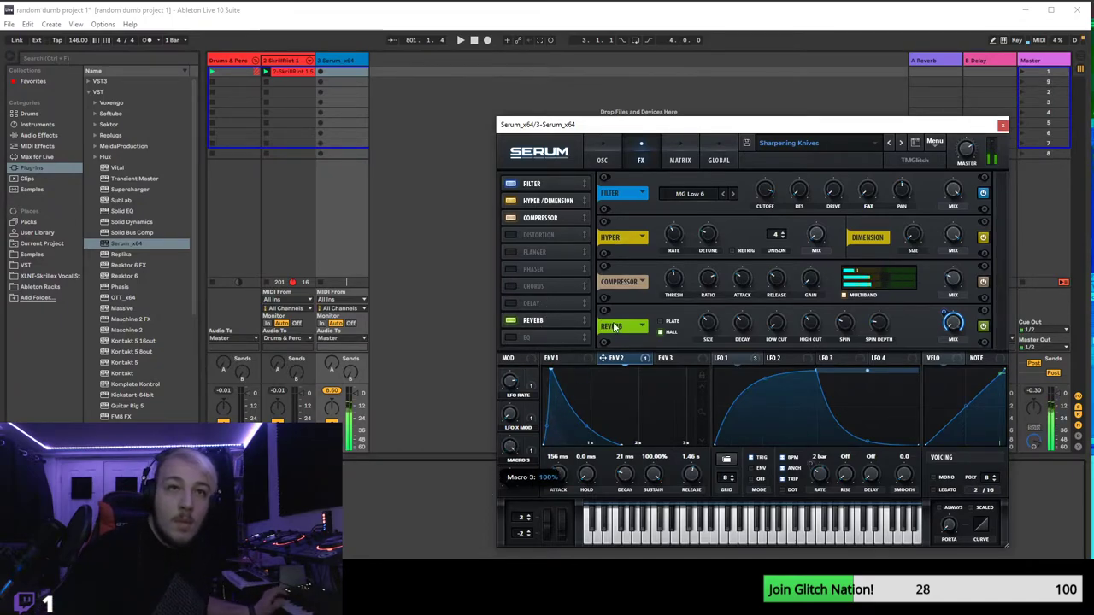
- Reset Macro 3 to its default value and clear its modulation assignment
{"action": "right_click", "coordinate": [510, 446]}
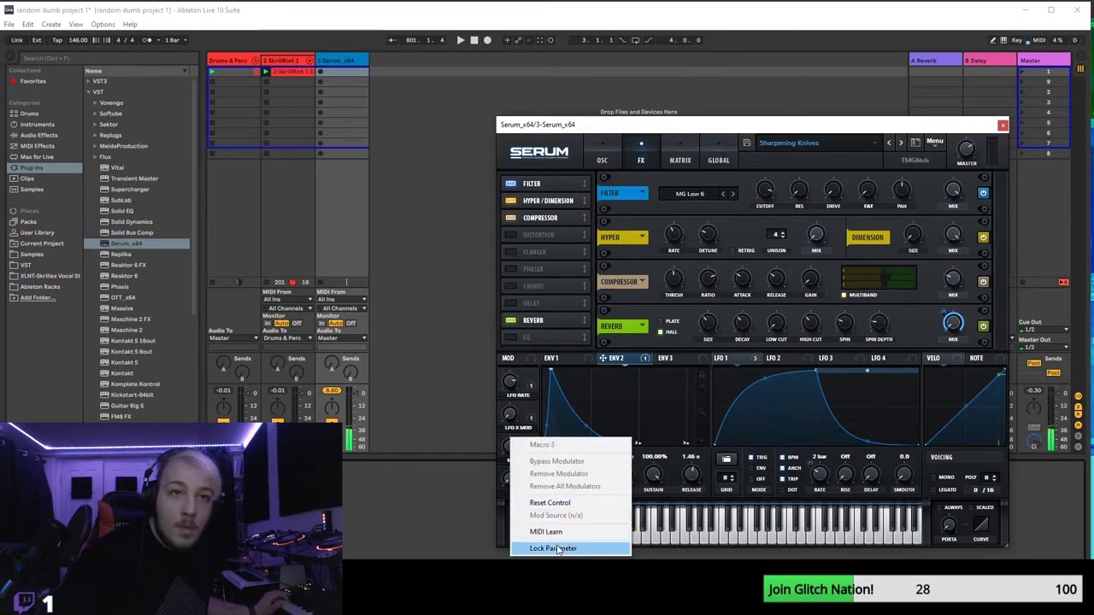
{"action": "left_click", "coordinate": [554, 504]}
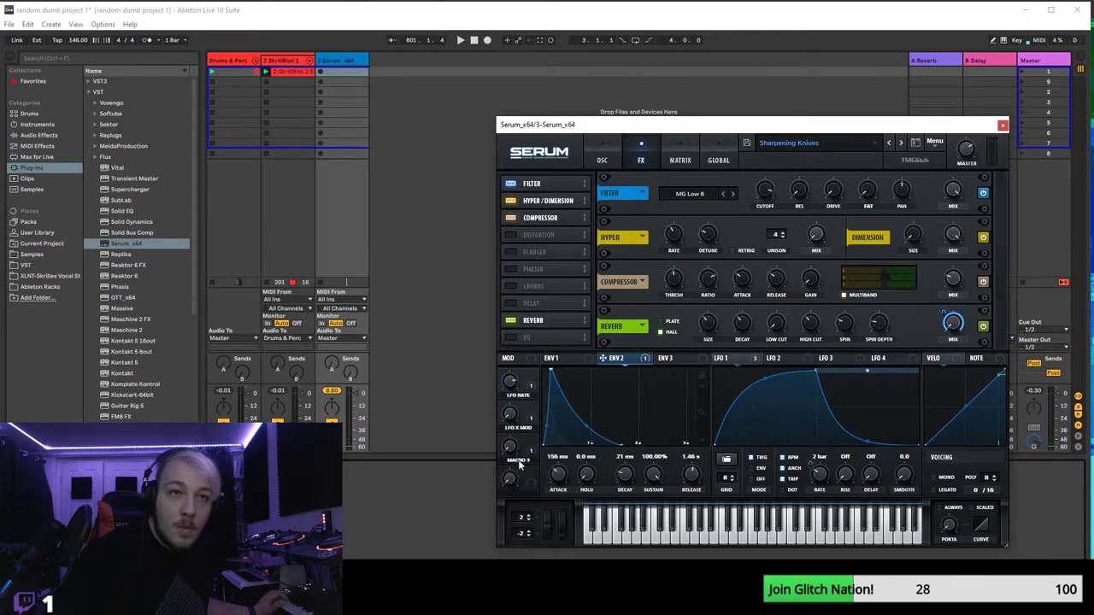
{"action": "right_click", "coordinate": [519, 464]}
{"action": "left_click", "coordinate": [550, 479]}
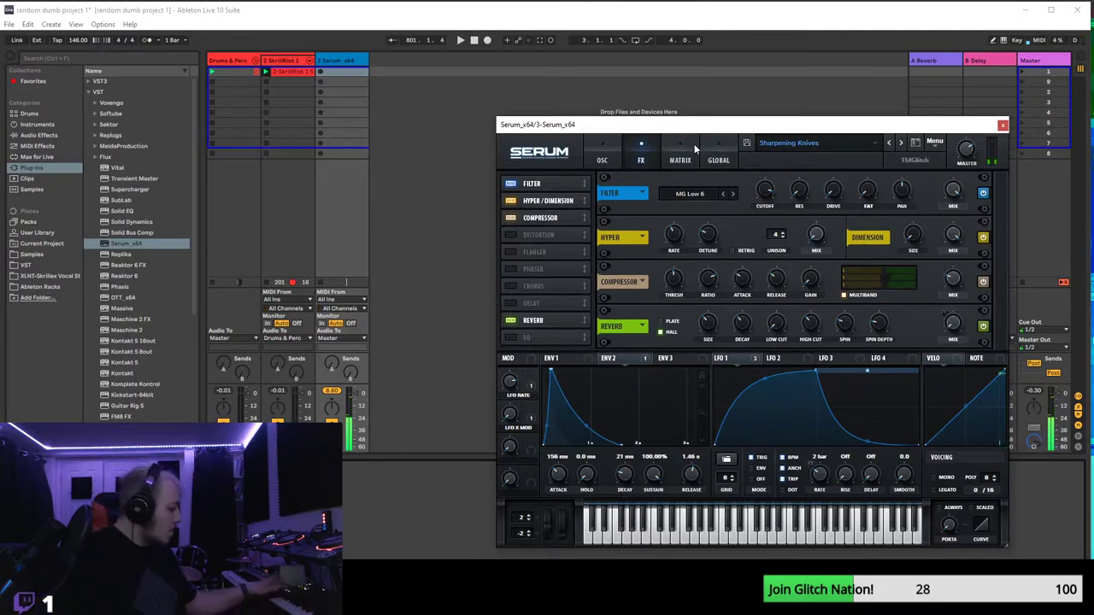
- Try oscillator A at -2 octaves with oscillator B at +1, +3 and +4, and return them to -1 and +2
{"action": "left_click", "coordinate": [612, 147]}
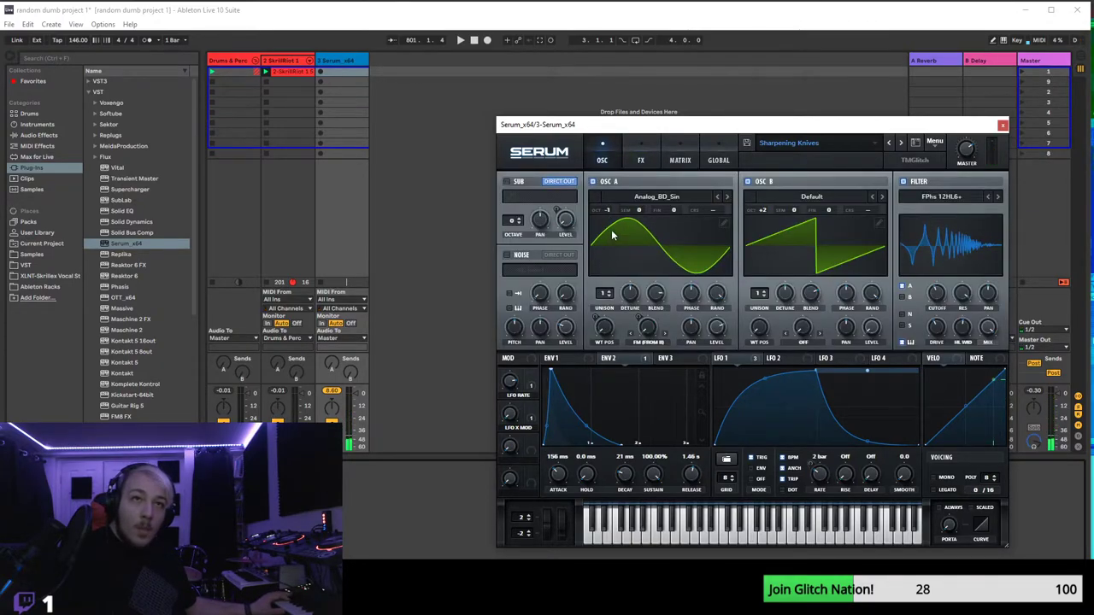
{"action": "left_click_drag", "start_coordinate": [608, 211], "coordinate": [609, 223]}
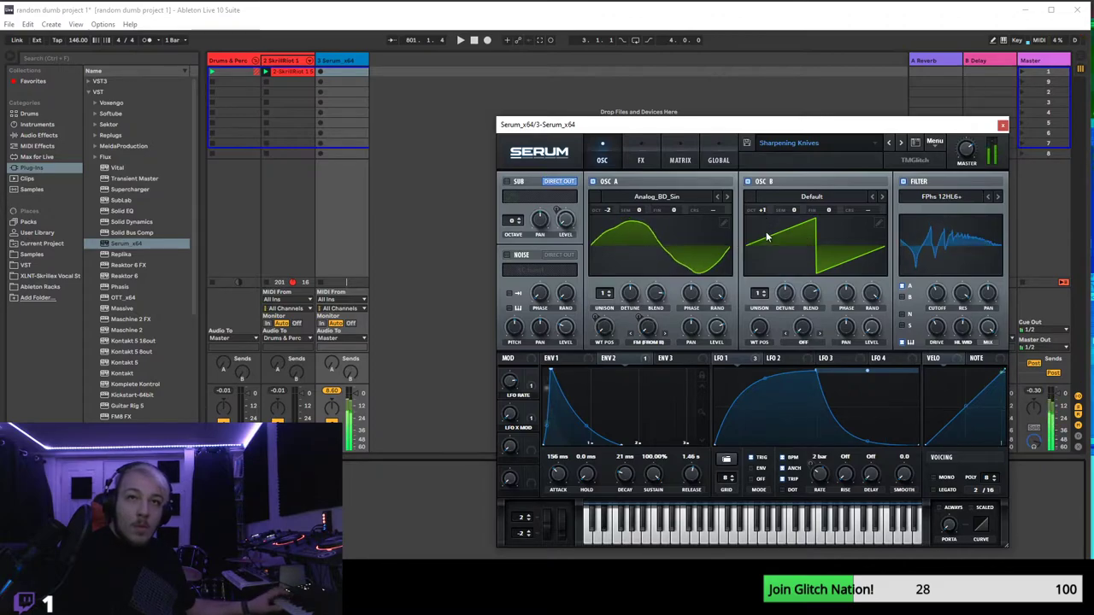
{"action": "left_click_drag", "start_coordinate": [768, 216], "coordinate": [772, 199]}
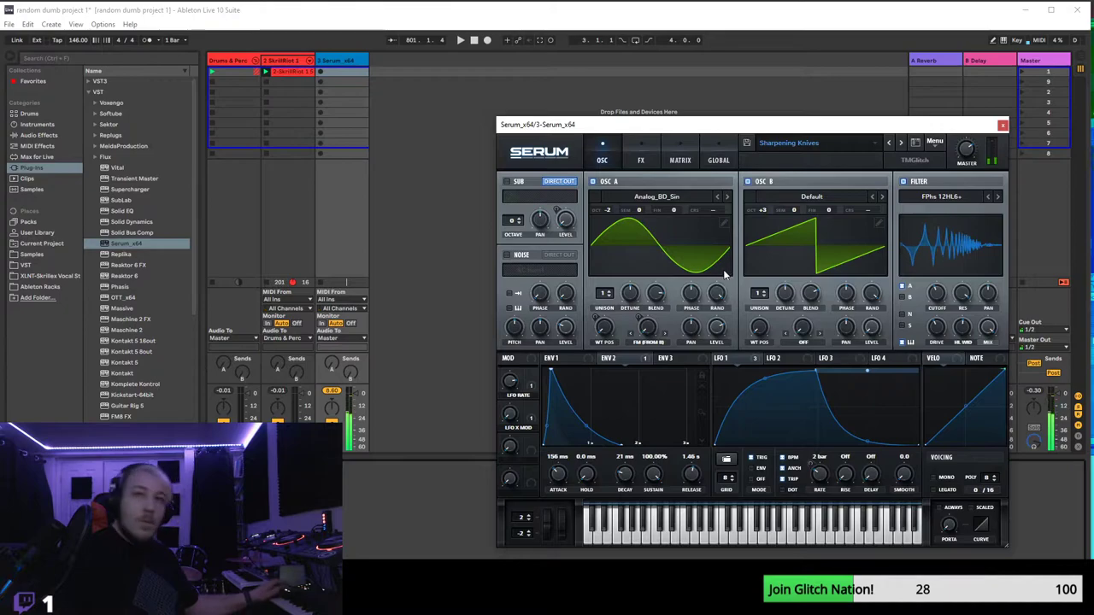
{"action": "left_click_drag", "start_coordinate": [767, 208], "coordinate": [772, 203]}
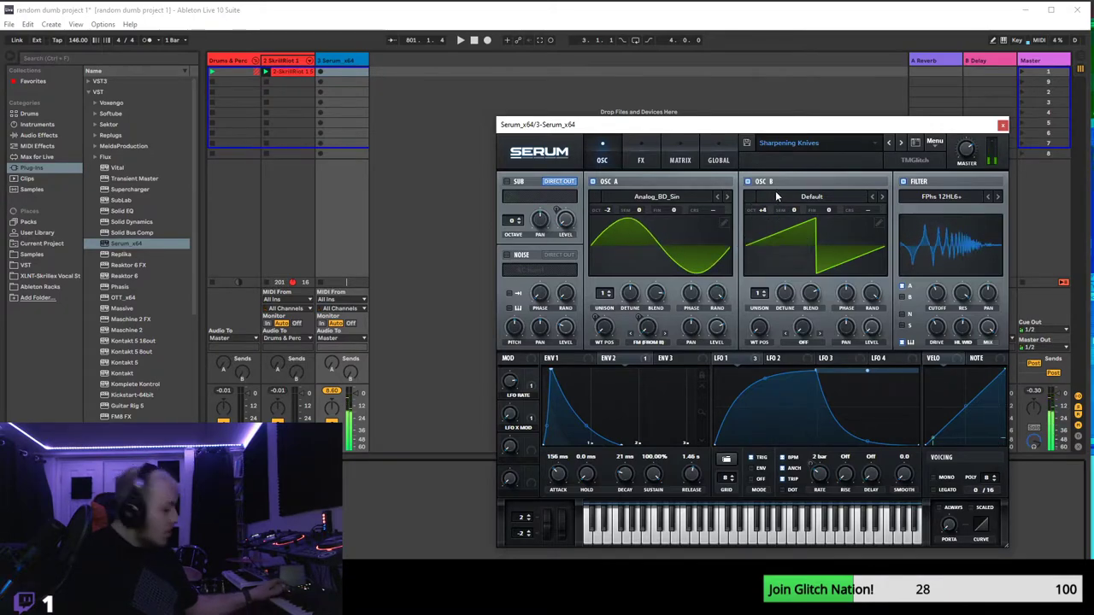
{"action": "left_click_drag", "start_coordinate": [764, 209], "coordinate": [760, 253]}
{"action": "left_click_drag", "start_coordinate": [608, 211], "coordinate": [630, 214]}
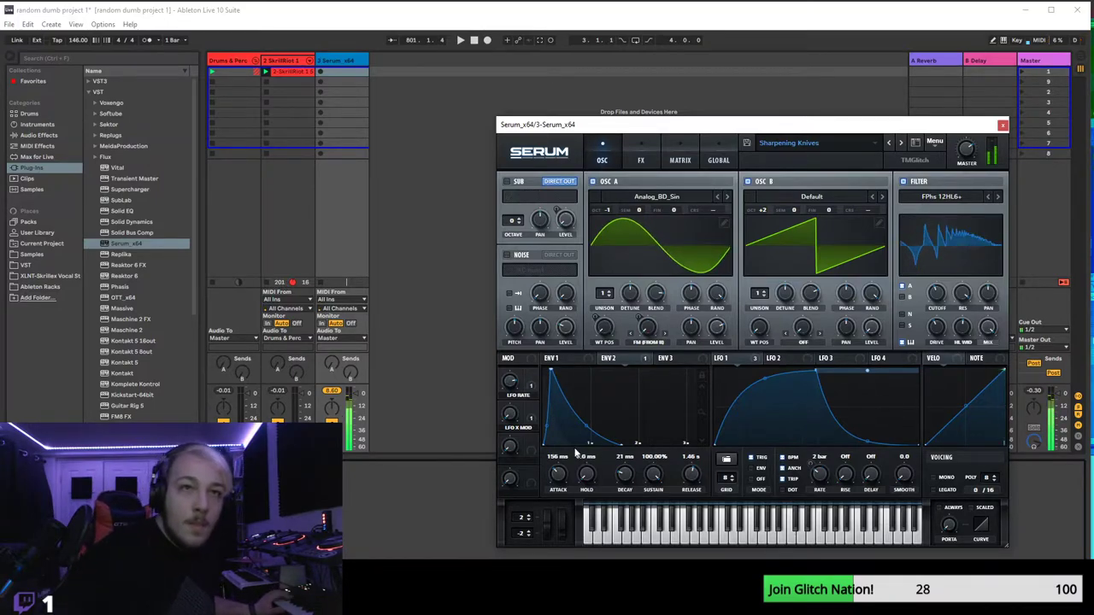
- Set Envelope 2's decay to 12 ms, and give Envelope 1 a 977 ms decay and a 246 ms release
{"action": "left_click_drag", "start_coordinate": [586, 434], "coordinate": [600, 423]}
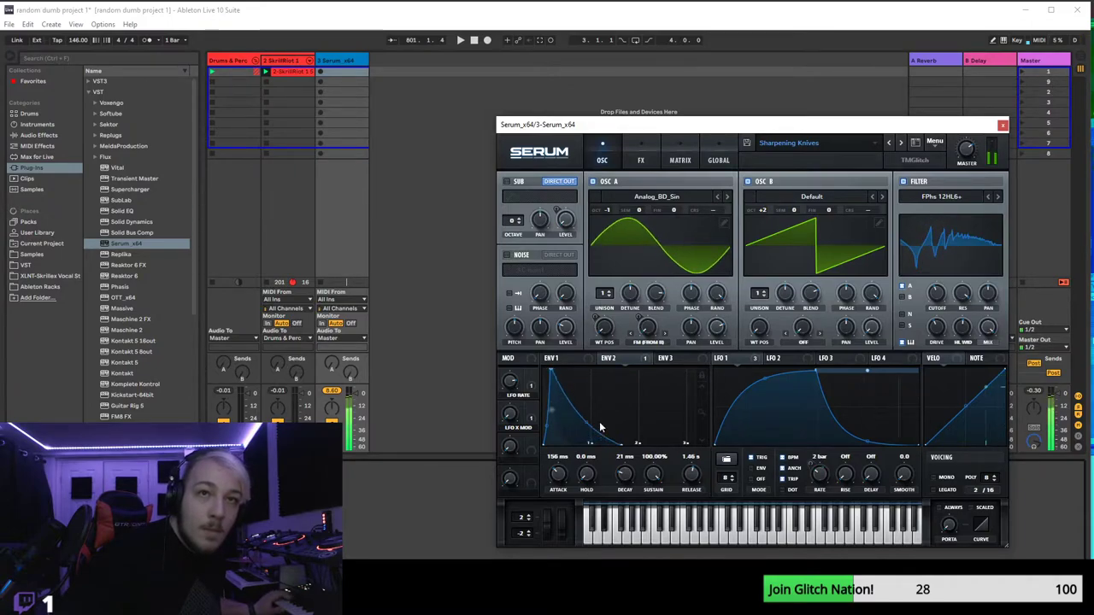
{"action": "mouse_move", "coordinate": [633, 480]}
{"action": "left_mouse_down"}
{"action": "mouse_move", "coordinate": [633, 453]}
{"action": "mouse_move", "coordinate": [626, 492]}
{"action": "left_mouse_up"}
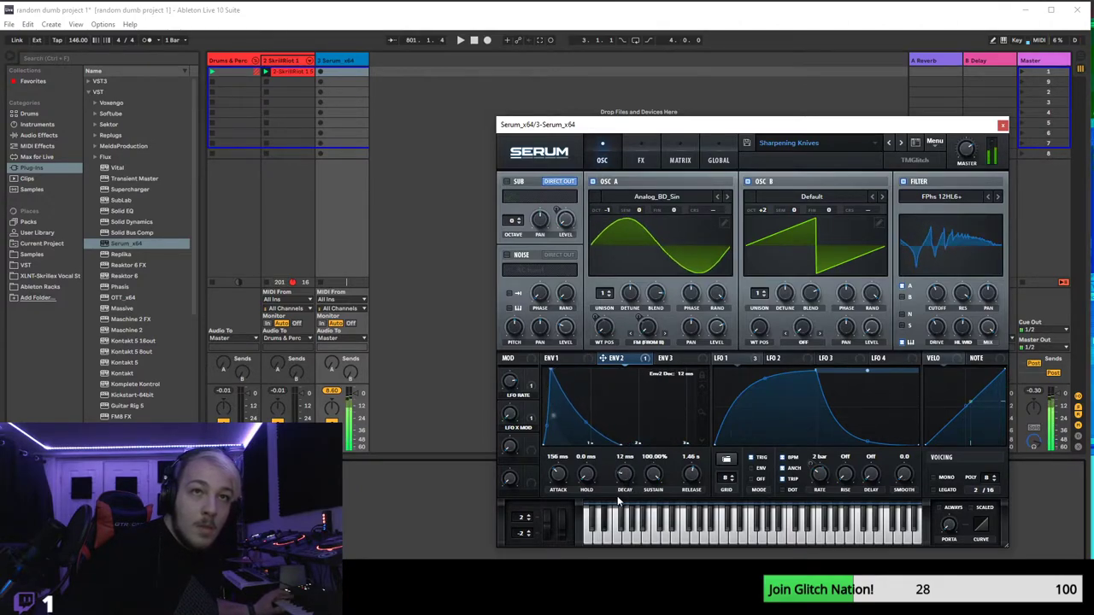
{"action": "left_click", "coordinate": [557, 358]}
{"action": "left_click_drag", "start_coordinate": [570, 444], "coordinate": [572, 441]}
{"action": "mouse_move", "coordinate": [692, 484]}
{"action": "left_mouse_down"}
{"action": "mouse_move", "coordinate": [710, 456]}
{"action": "mouse_move", "coordinate": [697, 479]}
{"action": "left_mouse_up"}
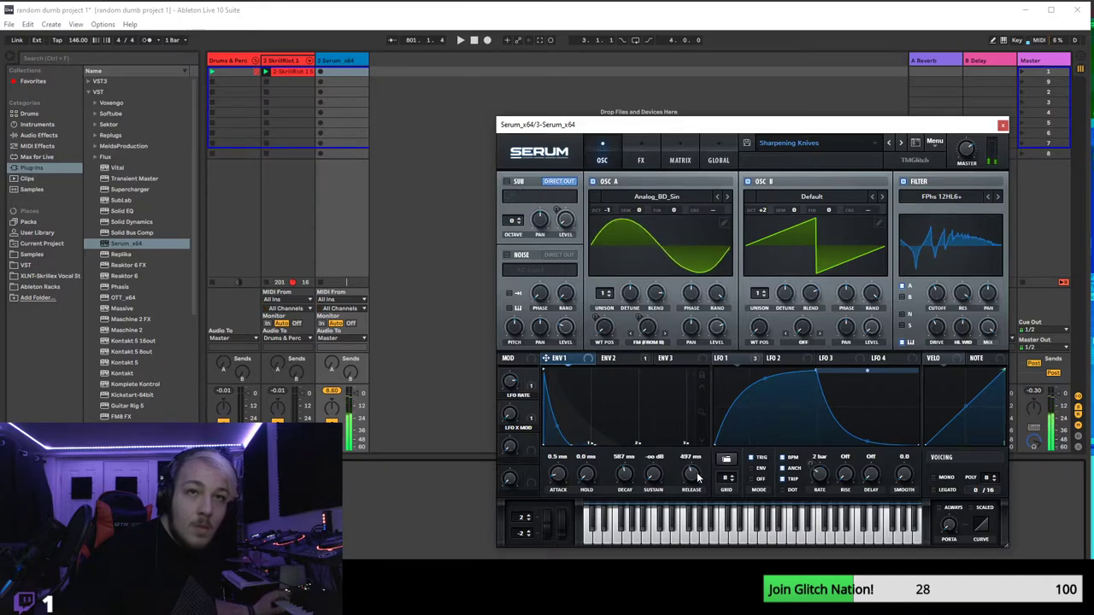
{"action": "left_click_drag", "start_coordinate": [697, 478], "coordinate": [699, 491]}
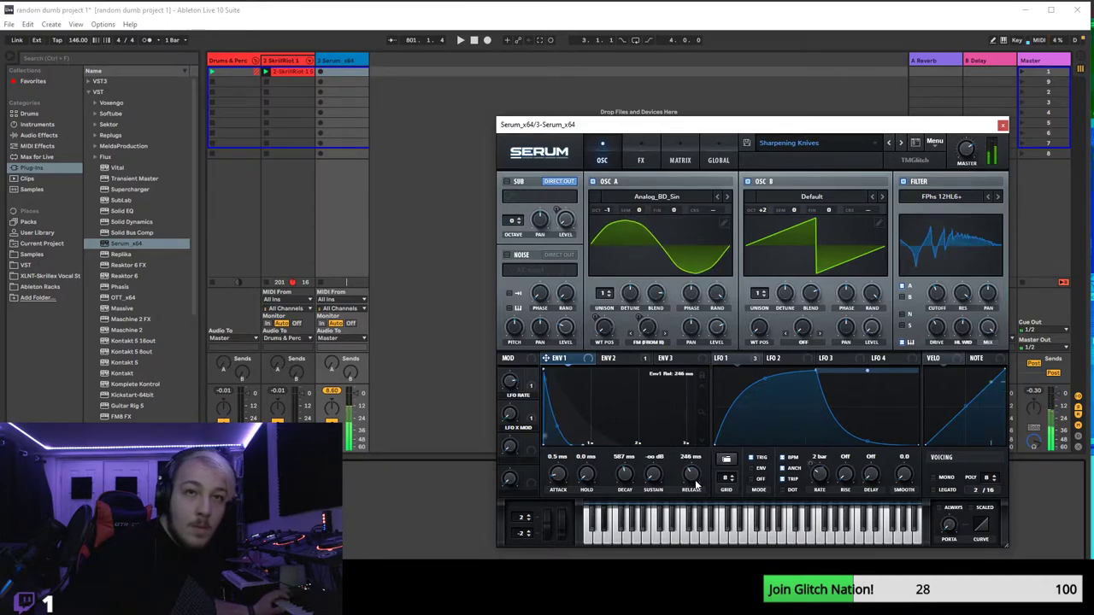
{"action": "left_click_drag", "start_coordinate": [632, 484], "coordinate": [640, 473]}
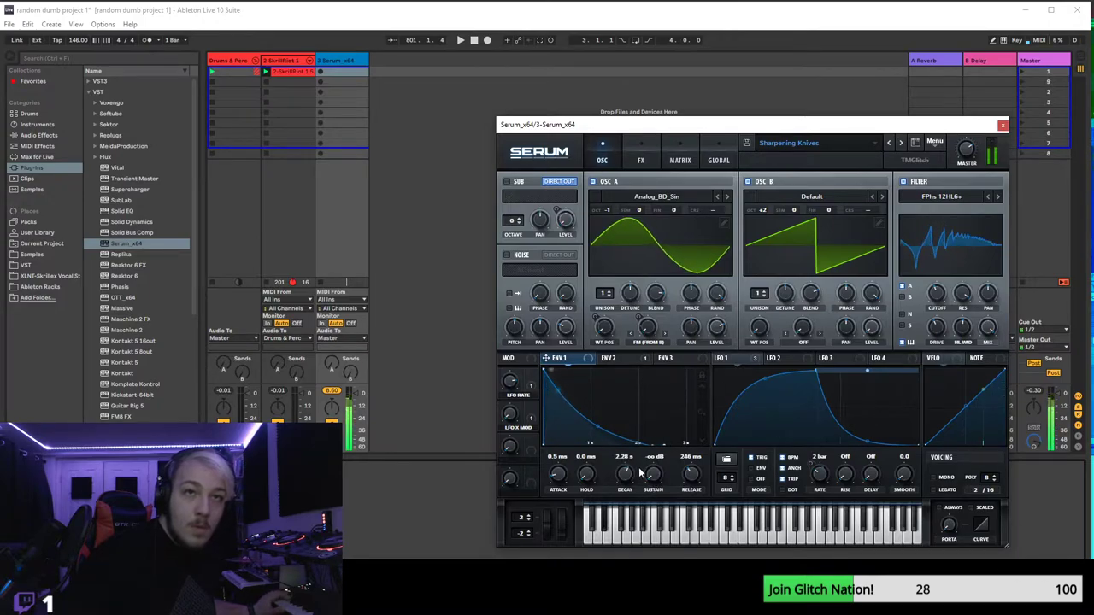
{"action": "left_click_drag", "start_coordinate": [624, 475], "coordinate": [635, 500]}
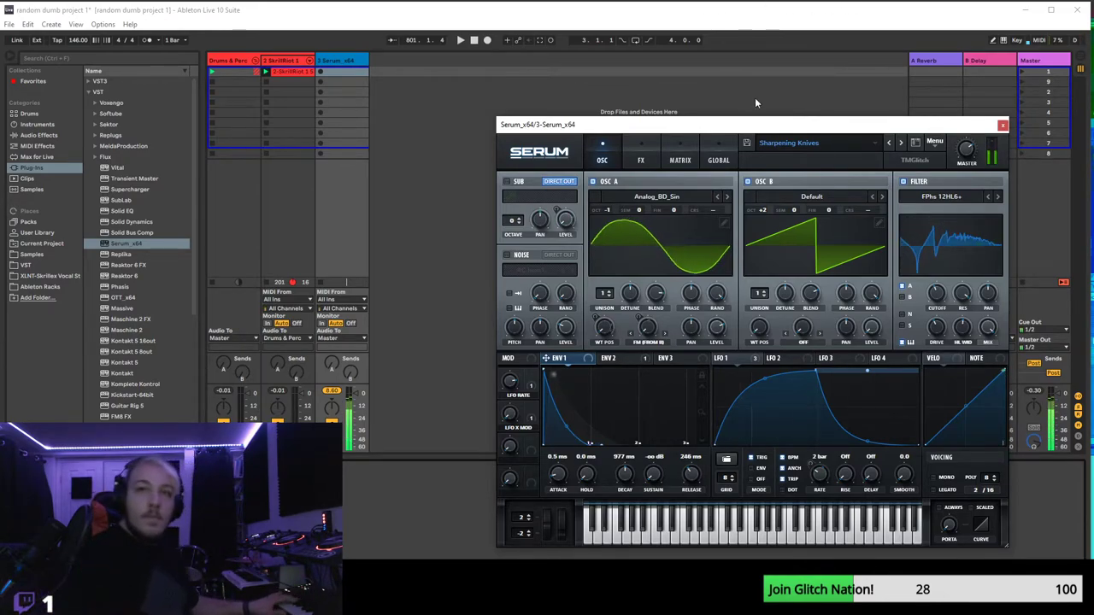
- Set Envelope 2's attack to 179 ms and reduce its modulation amount on the reverb's mix
{"action": "left_click", "coordinate": [616, 358]}
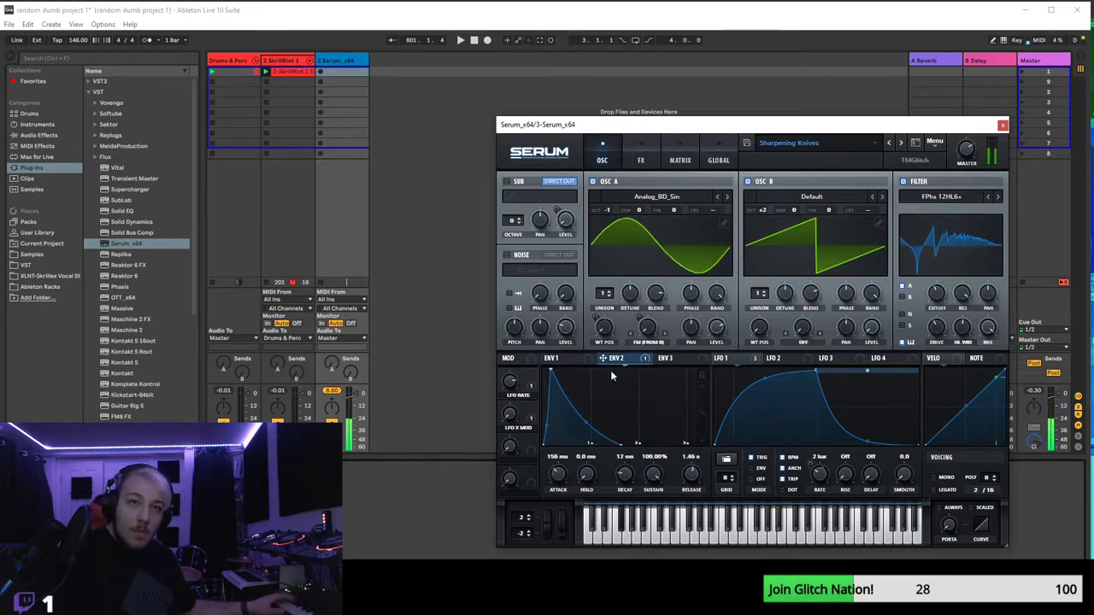
{"action": "left_click_drag", "start_coordinate": [550, 381], "coordinate": [552, 382]}
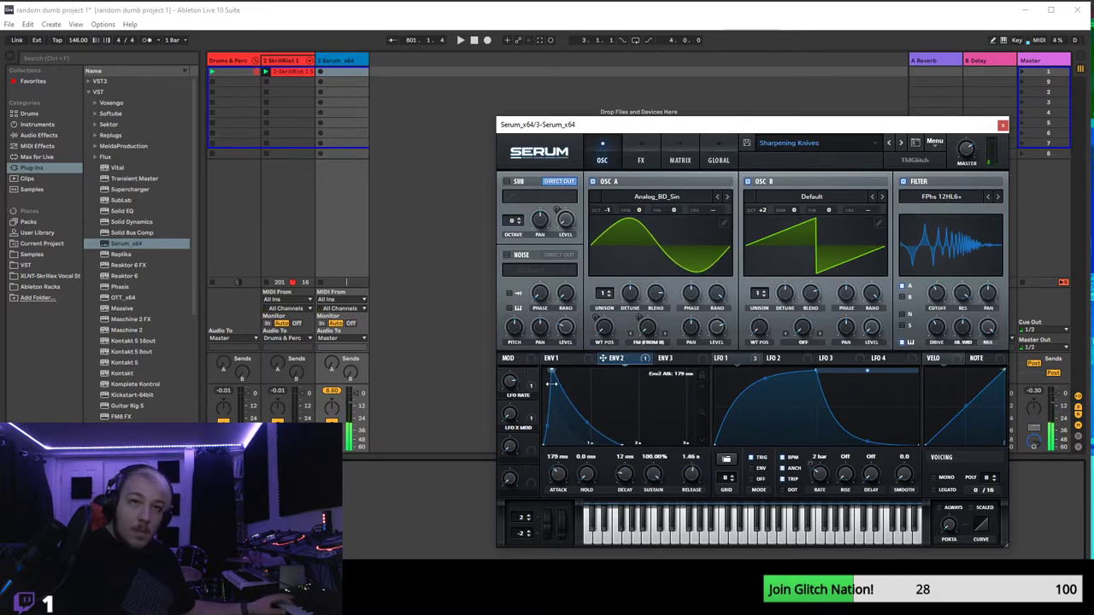
{"action": "left_click", "coordinate": [642, 153]}
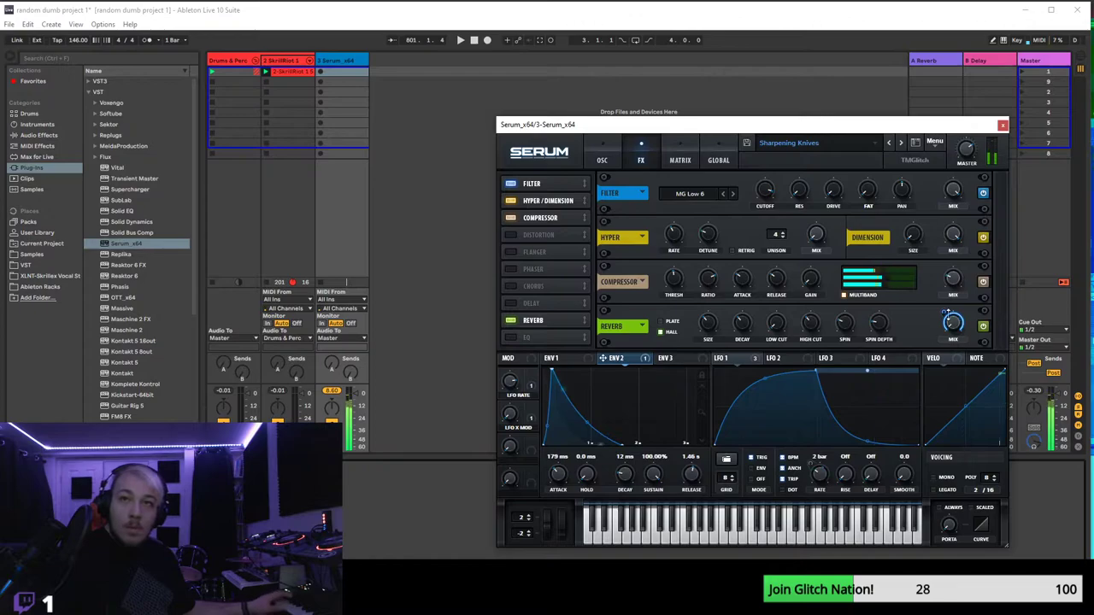
{"action": "mouse_move", "coordinate": [946, 337]}
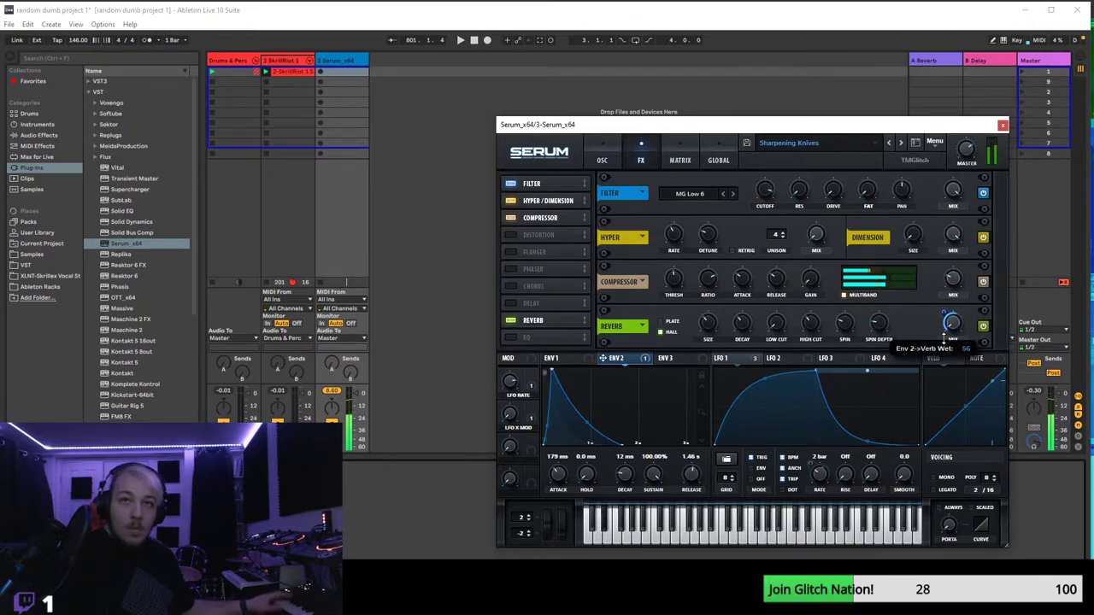
{"action": "left_click_drag", "start_coordinate": [944, 338], "coordinate": [944, 330]}
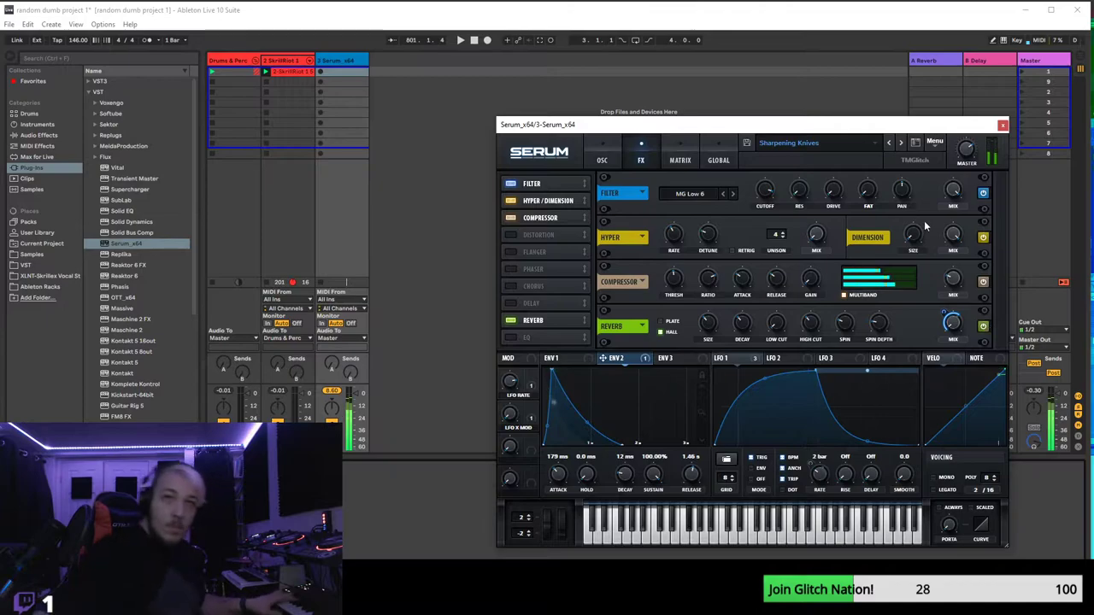
- Try oscillator B at +3 octaves and return it to +2, and set oscillator A's octave to -2 after trying 0
{"action": "left_click", "coordinate": [602, 160]}
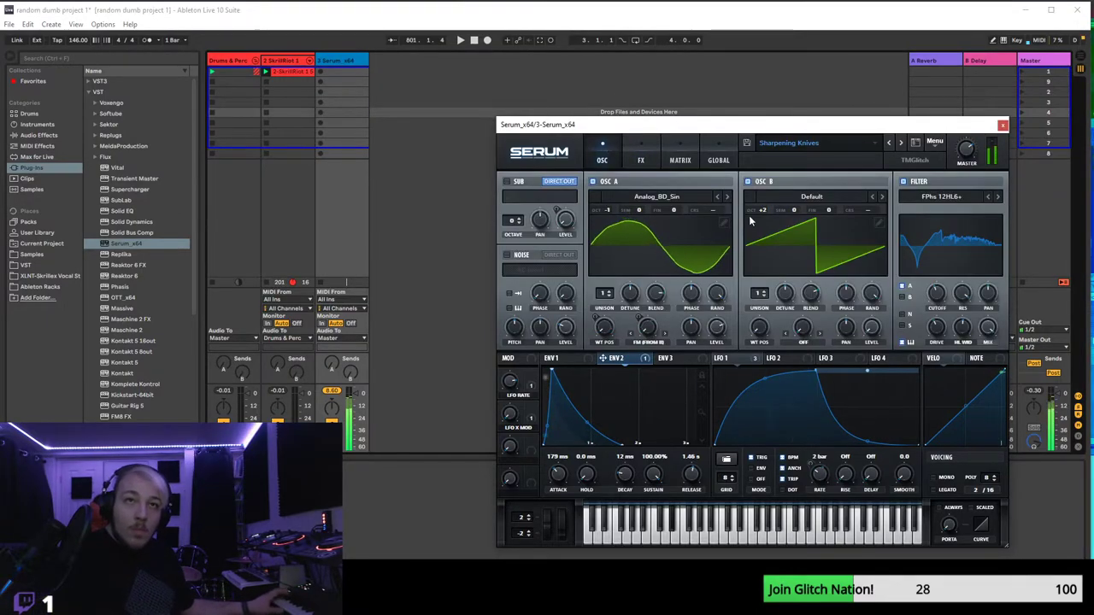
{"action": "scroll", "coordinate": [769, 210], "scroll_direction": "up", "scroll_amount": 1}
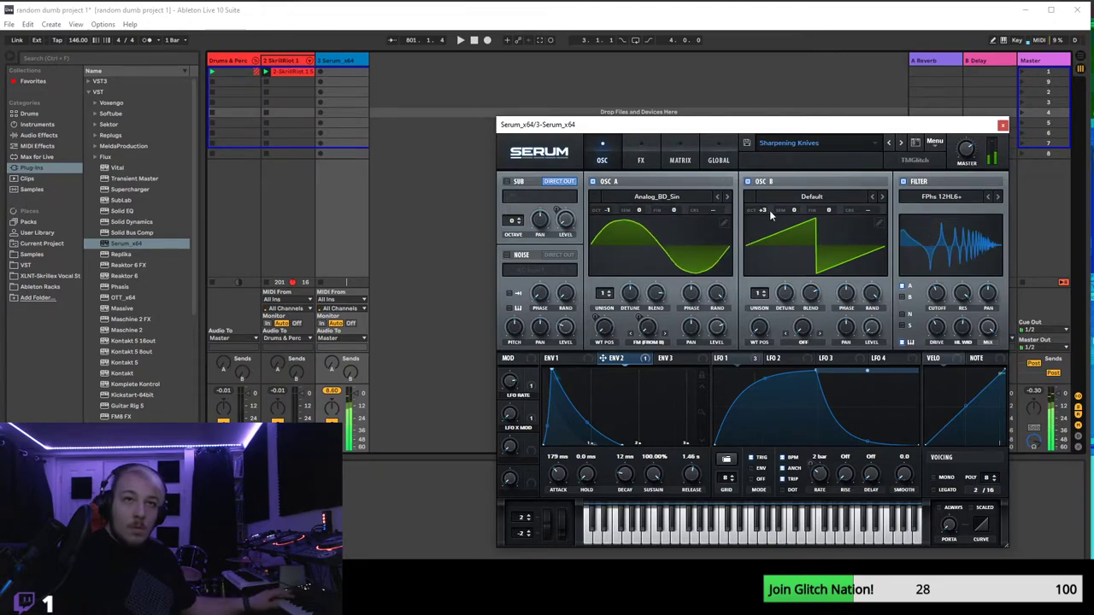
{"action": "left_click_drag", "start_coordinate": [763, 211], "coordinate": [767, 224]}
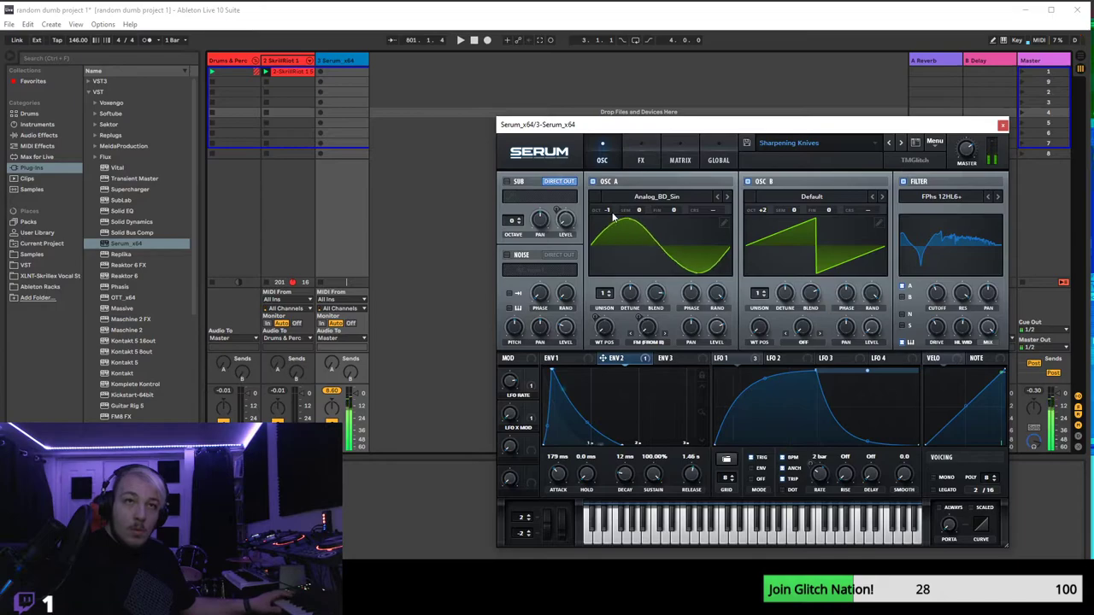
{"action": "scroll", "coordinate": [618, 209], "scroll_direction": "up", "scroll_amount": 1}
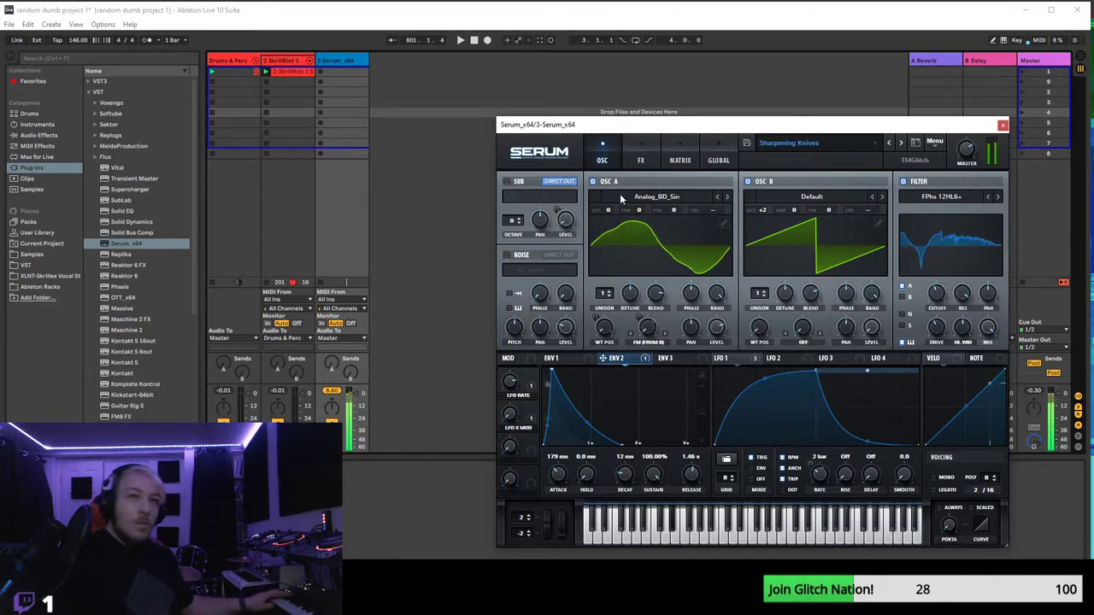
{"action": "left_click_drag", "start_coordinate": [611, 213], "coordinate": [612, 244]}
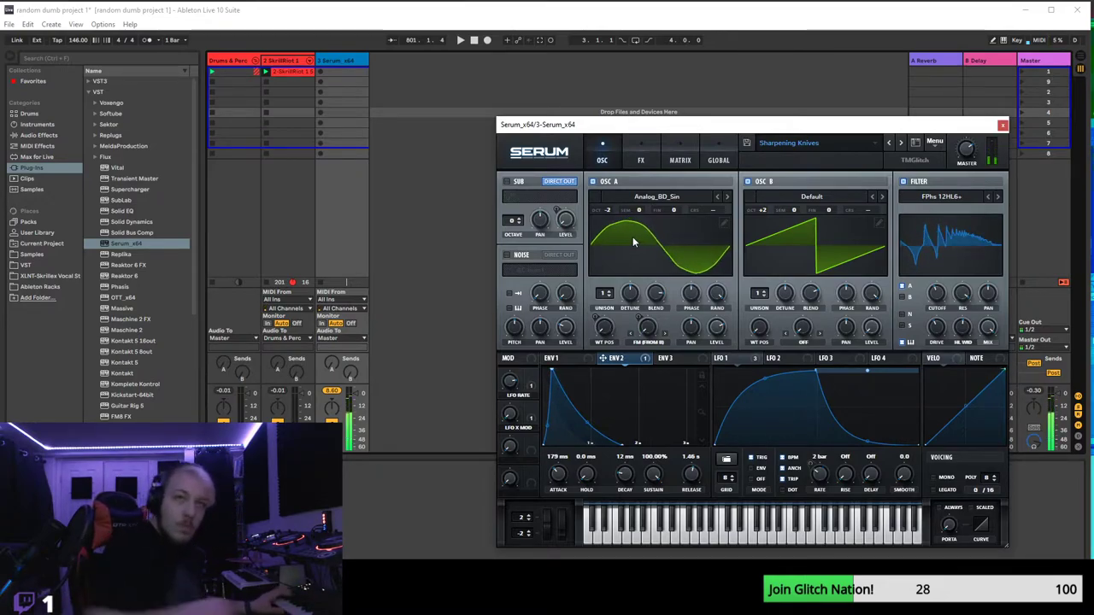
- Show the effects page and remove the modulation from the upper point of the LFO 1 curve
{"action": "left_click", "coordinate": [641, 160]}
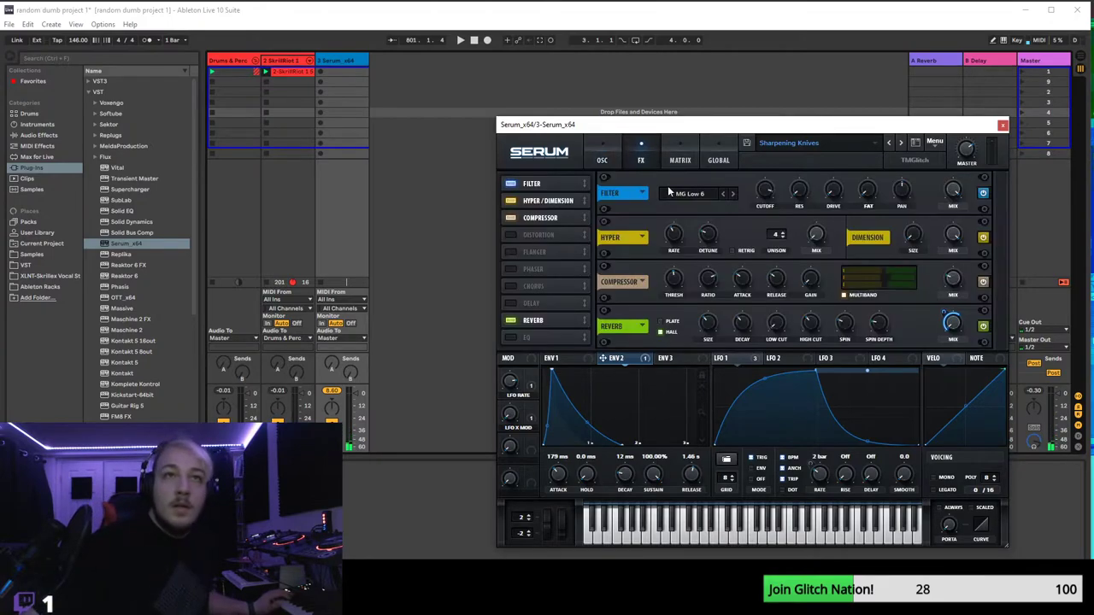
{"action": "left_click_drag", "start_coordinate": [829, 236], "coordinate": [857, 128]}
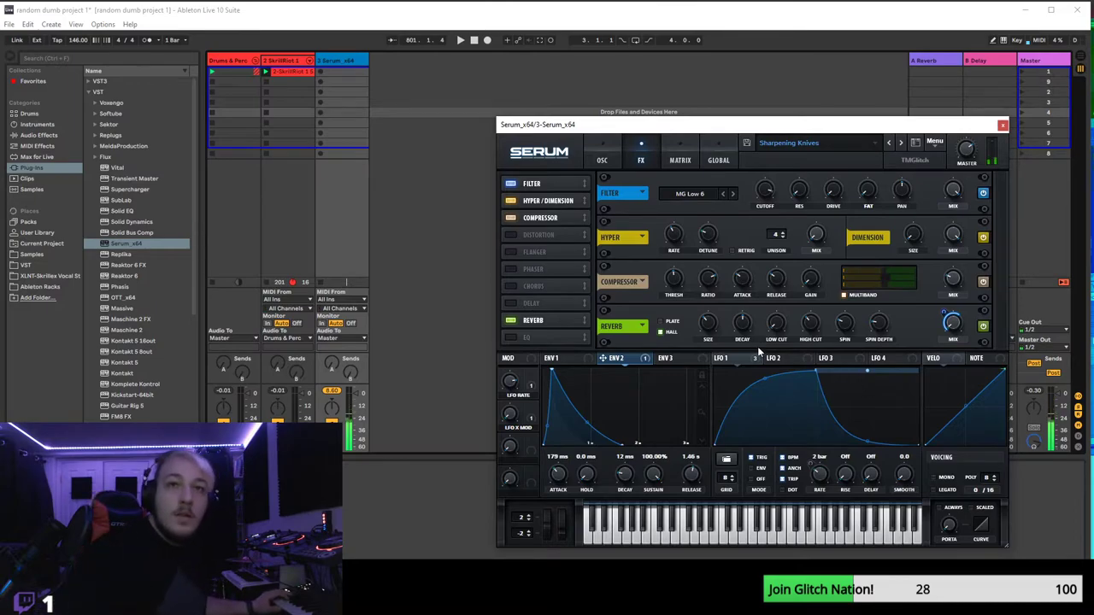
{"action": "mouse_move", "coordinate": [741, 337]}
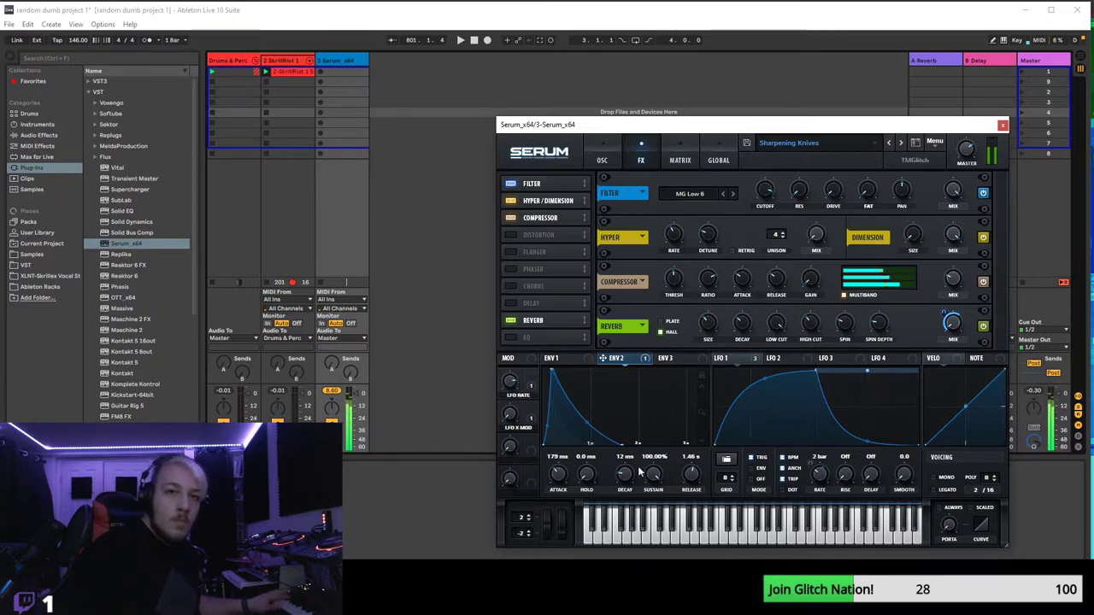
{"action": "mouse_move", "coordinate": [516, 382]}
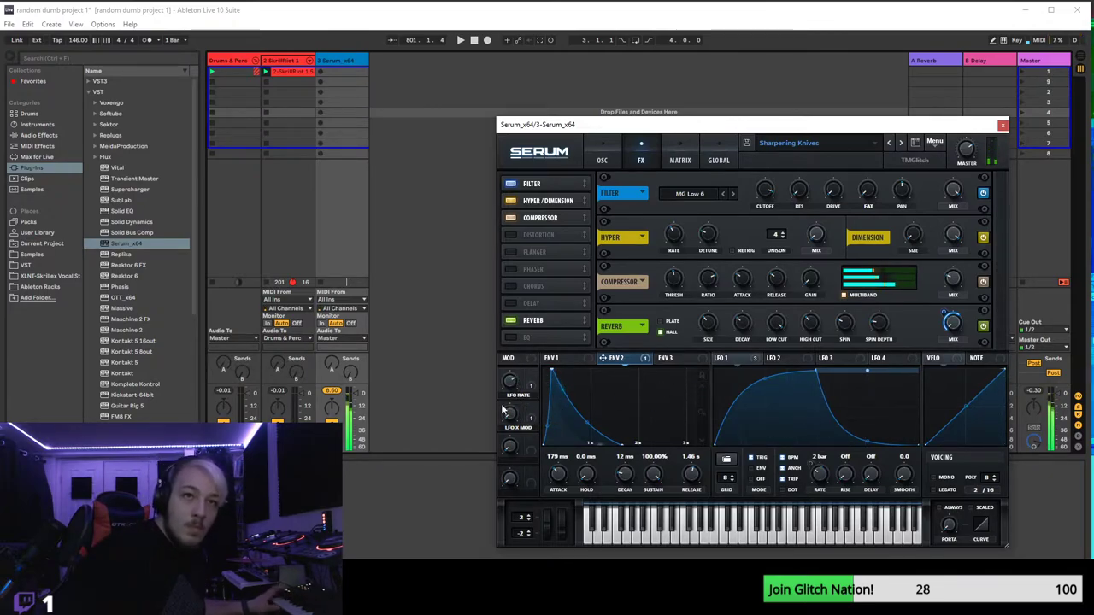
{"action": "mouse_move", "coordinate": [506, 416]}
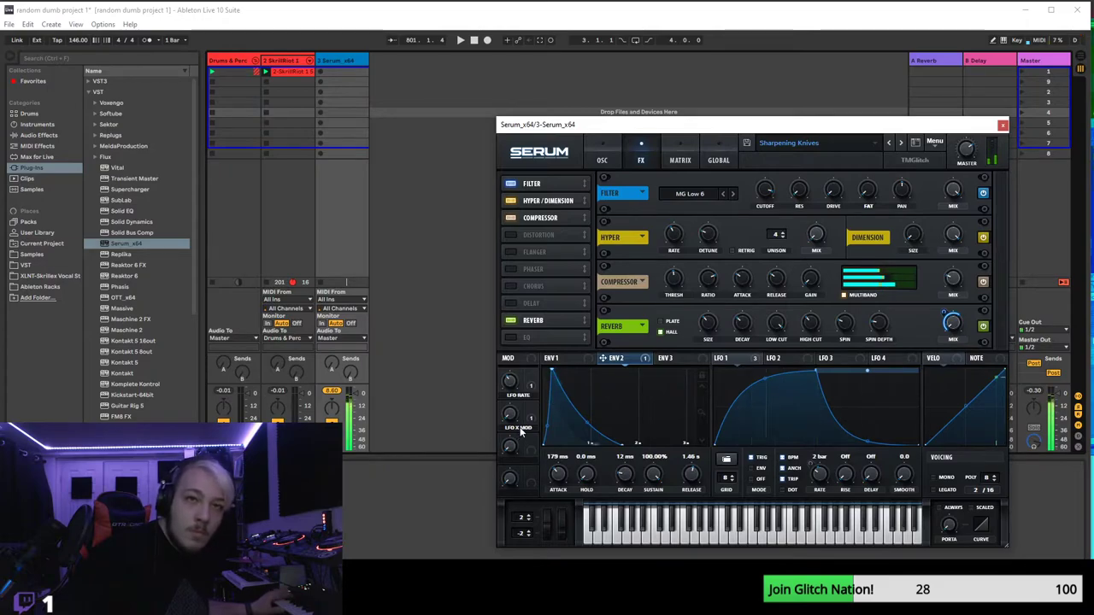
{"action": "right_click", "coordinate": [867, 372]}
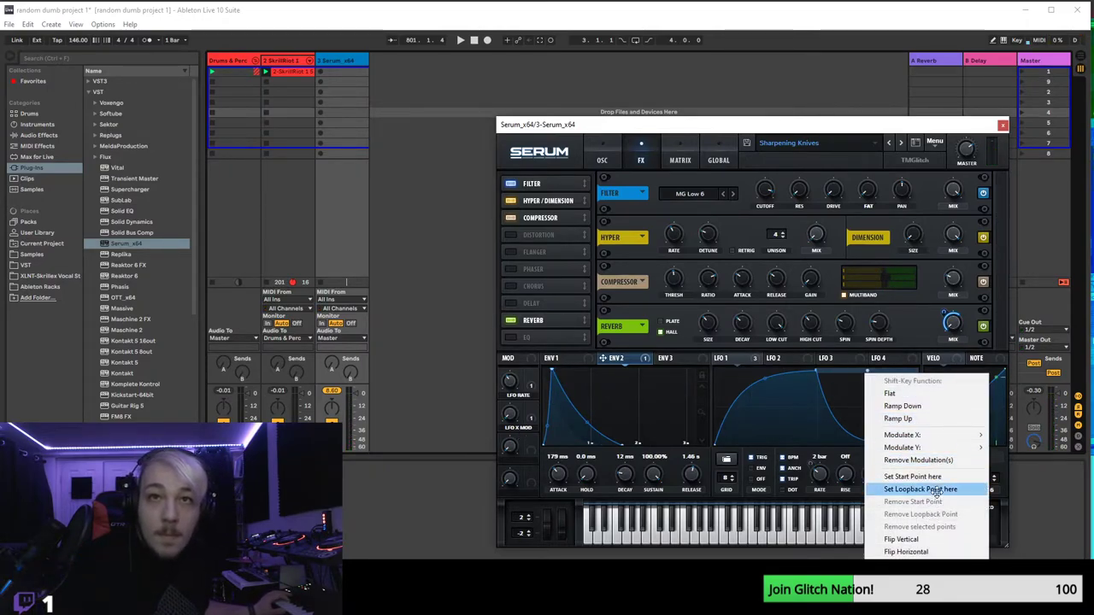
{"action": "left_click", "coordinate": [918, 459]}
{"action": "left_click_drag", "start_coordinate": [866, 376], "coordinate": [816, 371]}
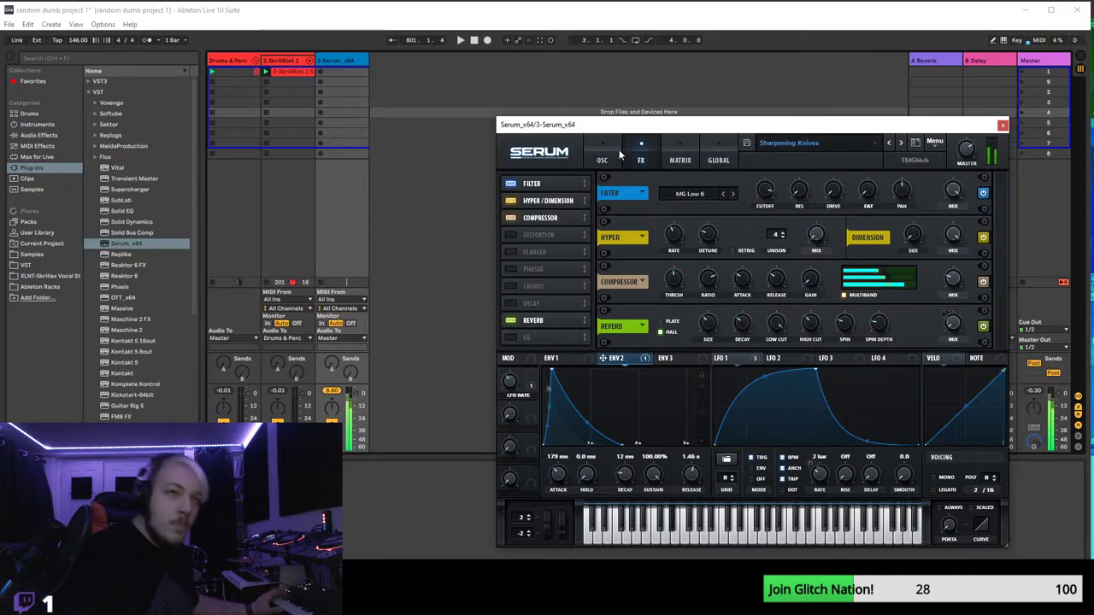
{"action": "left_click", "coordinate": [908, 158]}
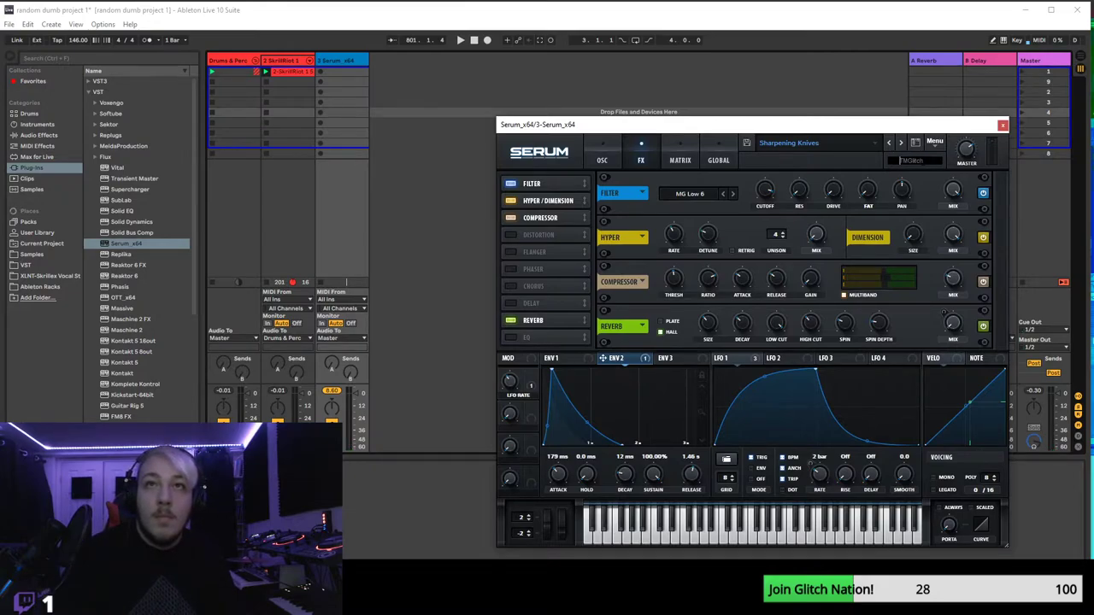
{"action": "left_click", "coordinate": [837, 160]}
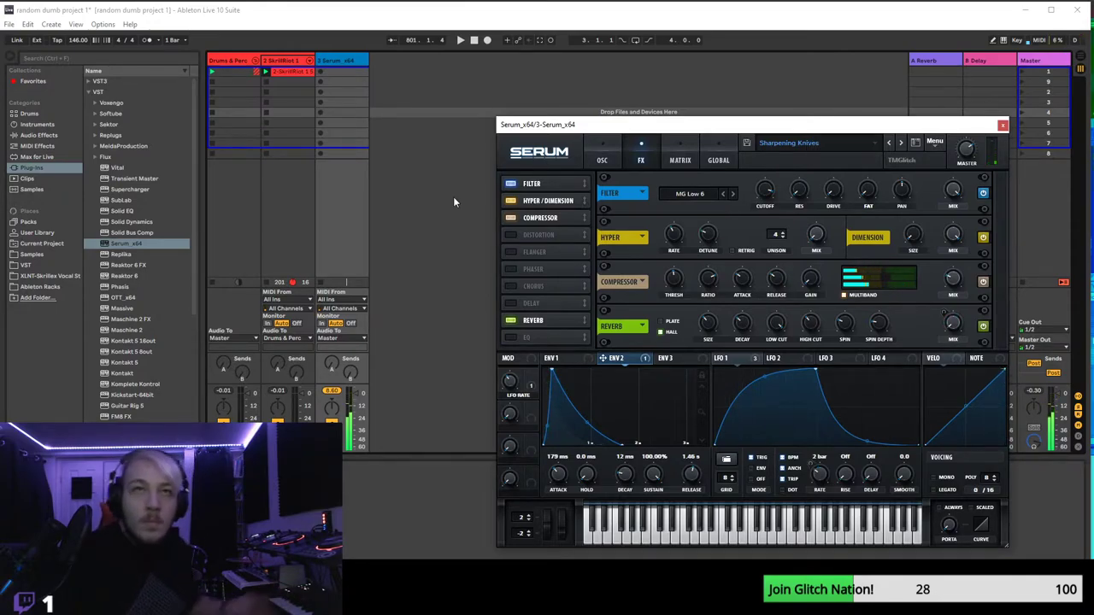
- Select Macro 1 as the modulation source, set LFO 1's rate to a triplet bar and adjust the macro's modulation amount on it
{"action": "left_click_drag", "start_coordinate": [524, 388], "coordinate": [552, 394]}
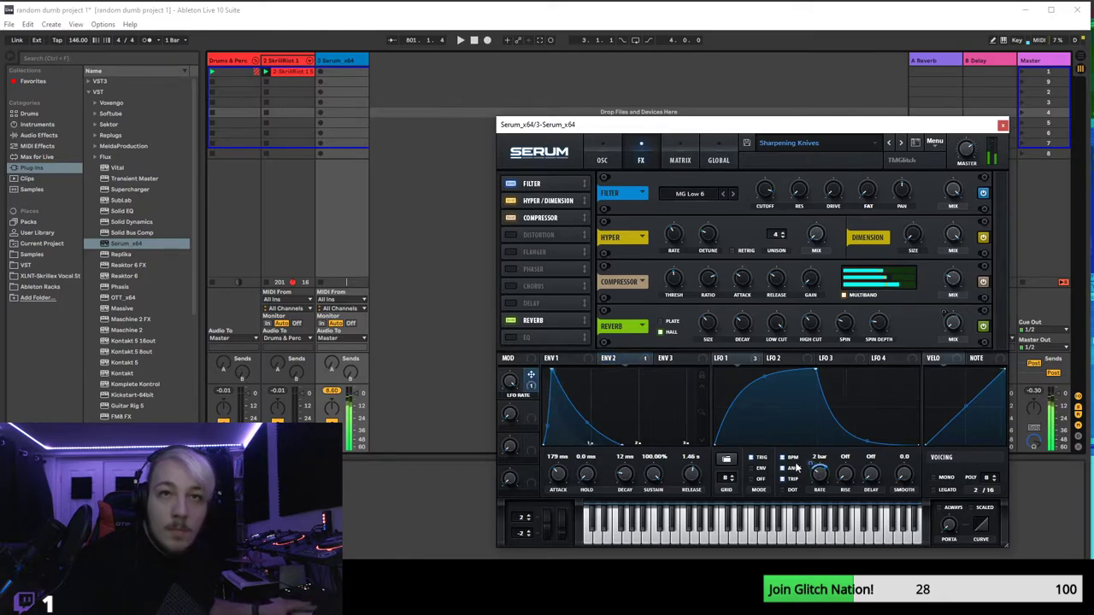
{"action": "mouse_move", "coordinate": [811, 470]}
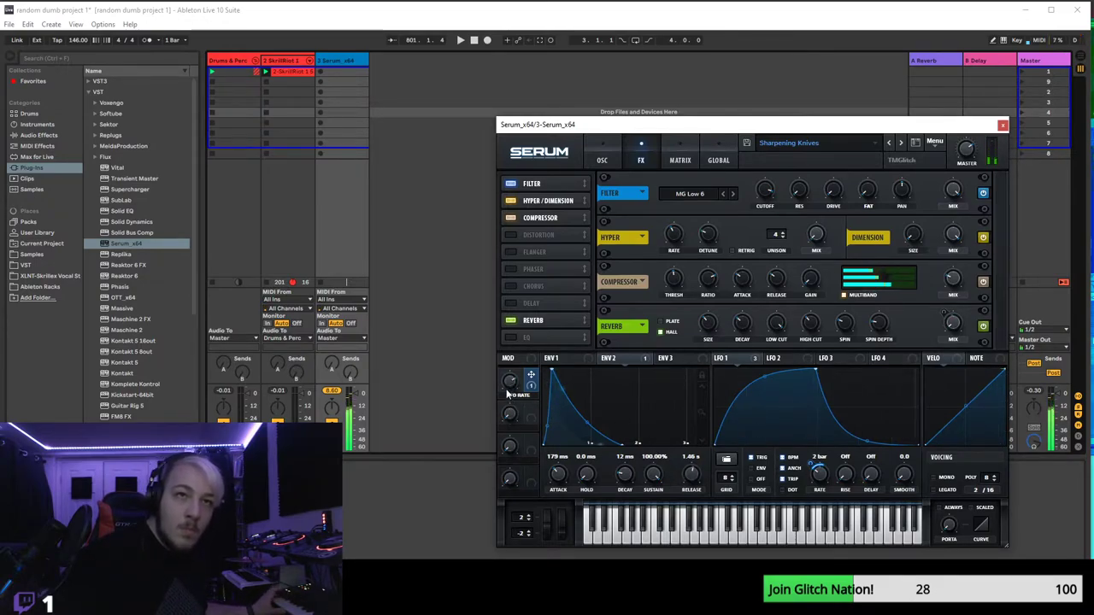
{"action": "mouse_move", "coordinate": [510, 396]}
{"action": "left_click", "coordinate": [388, 500]}
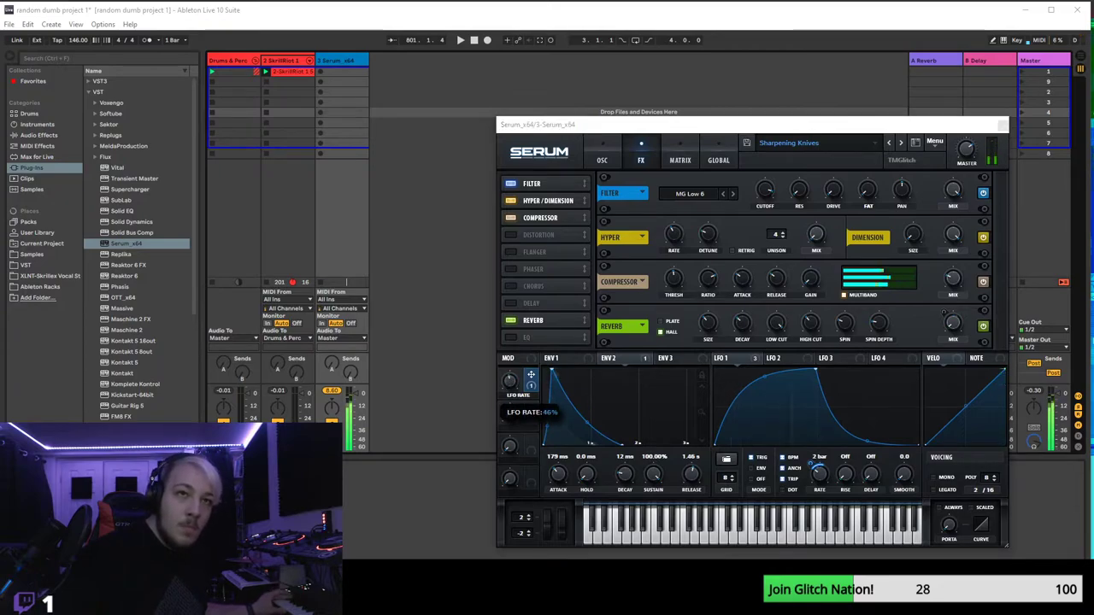
{"action": "left_click", "coordinate": [507, 411]}
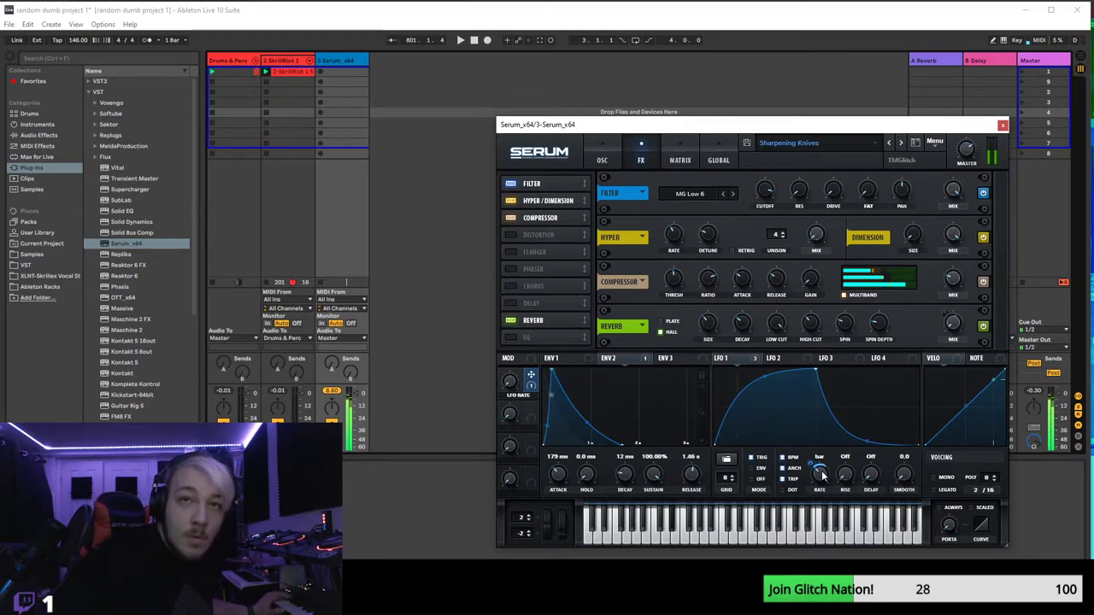
{"action": "left_click_drag", "start_coordinate": [819, 475], "coordinate": [820, 472]}
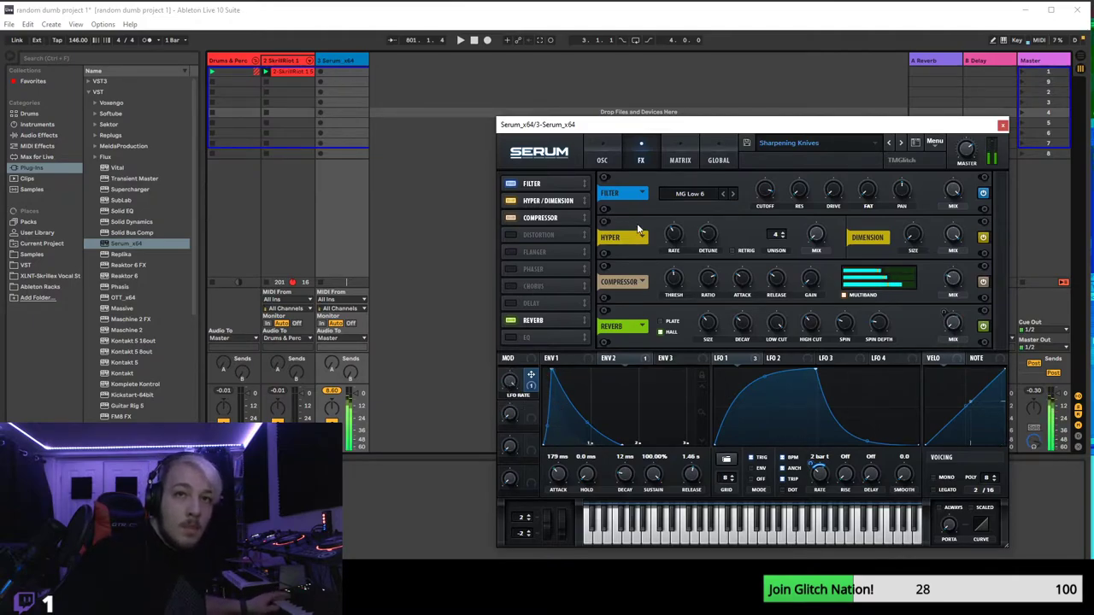
{"action": "mouse_move", "coordinate": [815, 462]}
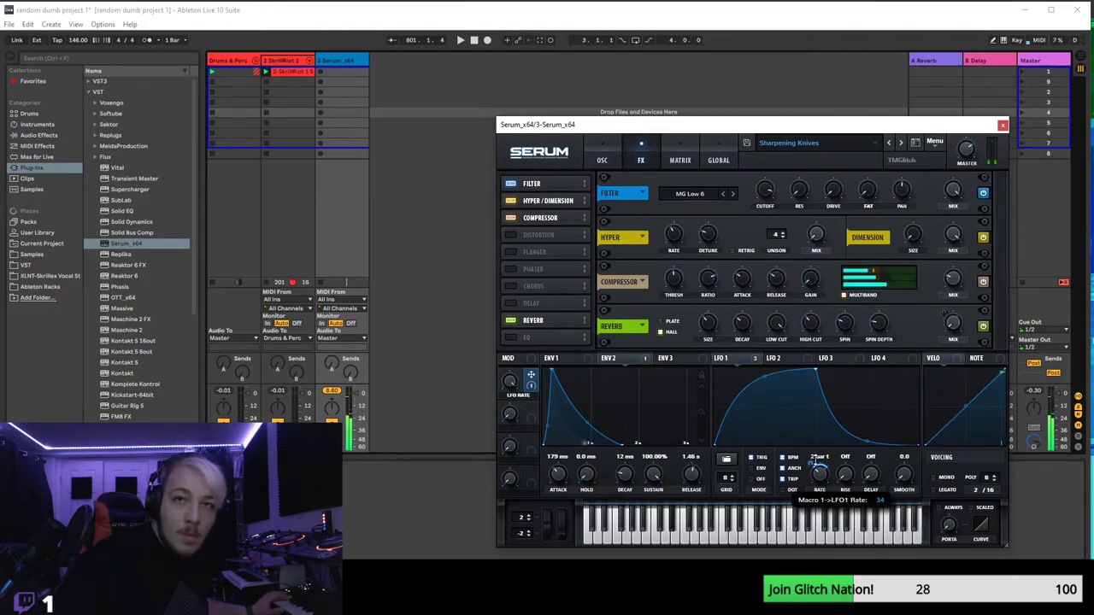
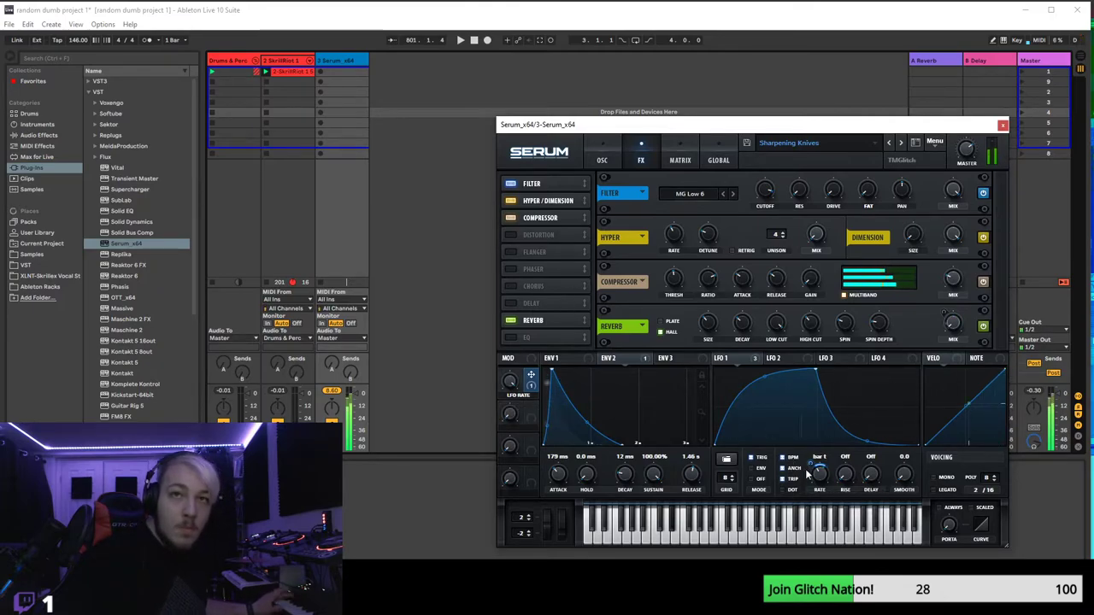
{"action": "mouse_move", "coordinate": [794, 571]}
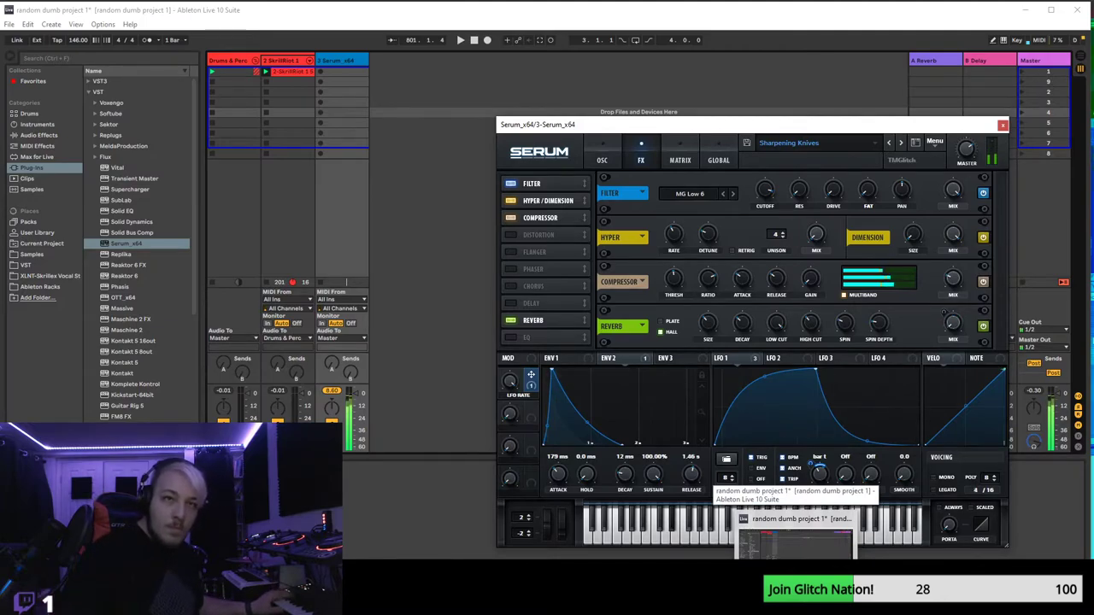
{"action": "mouse_move", "coordinate": [509, 409]}
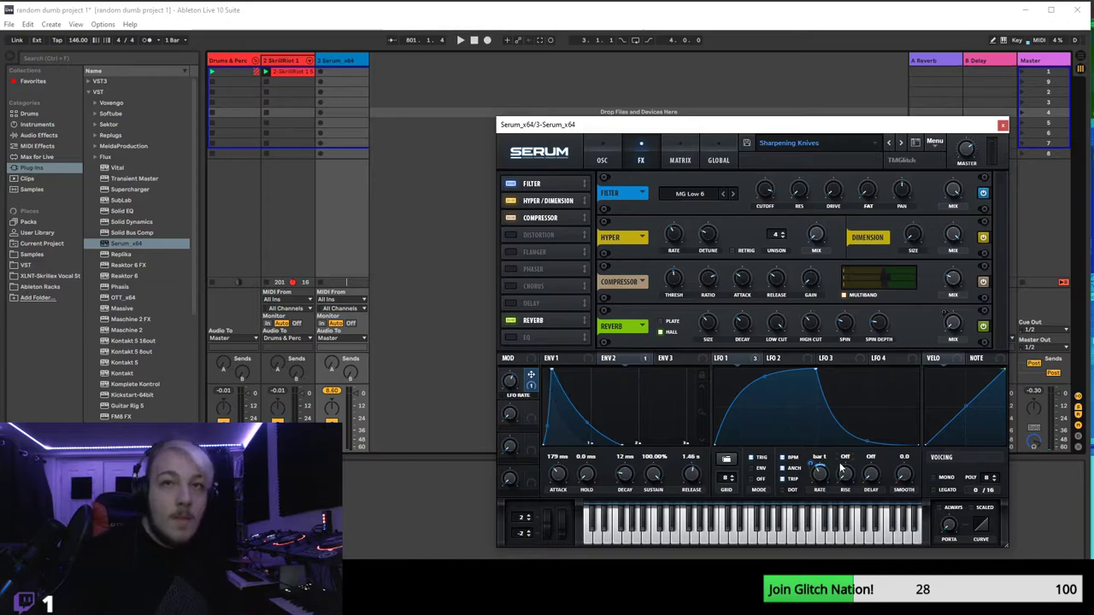
{"action": "right_click", "coordinate": [817, 378]}
{"action": "mouse_move", "coordinate": [872, 436]}
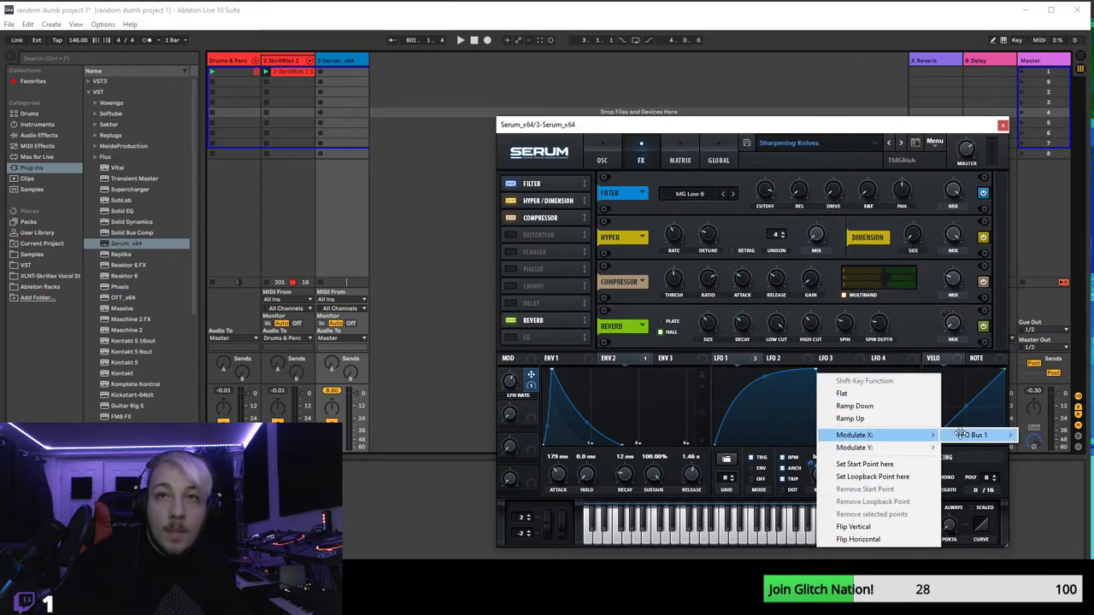
{"action": "mouse_move", "coordinate": [962, 435]}
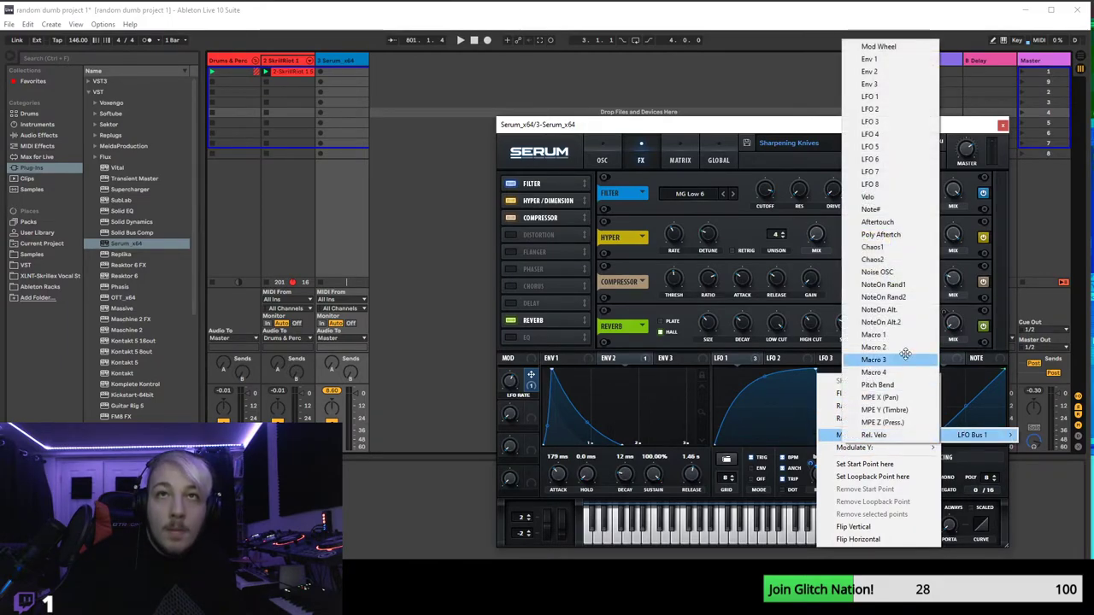
{"action": "left_click", "coordinate": [874, 109]}
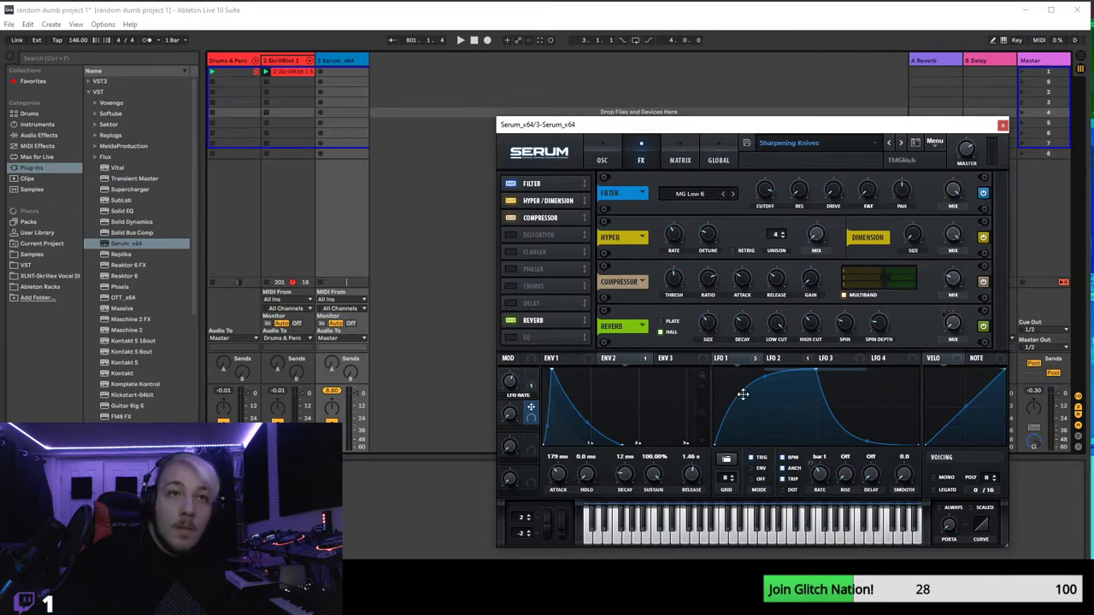
{"action": "right_click", "coordinate": [813, 368]}
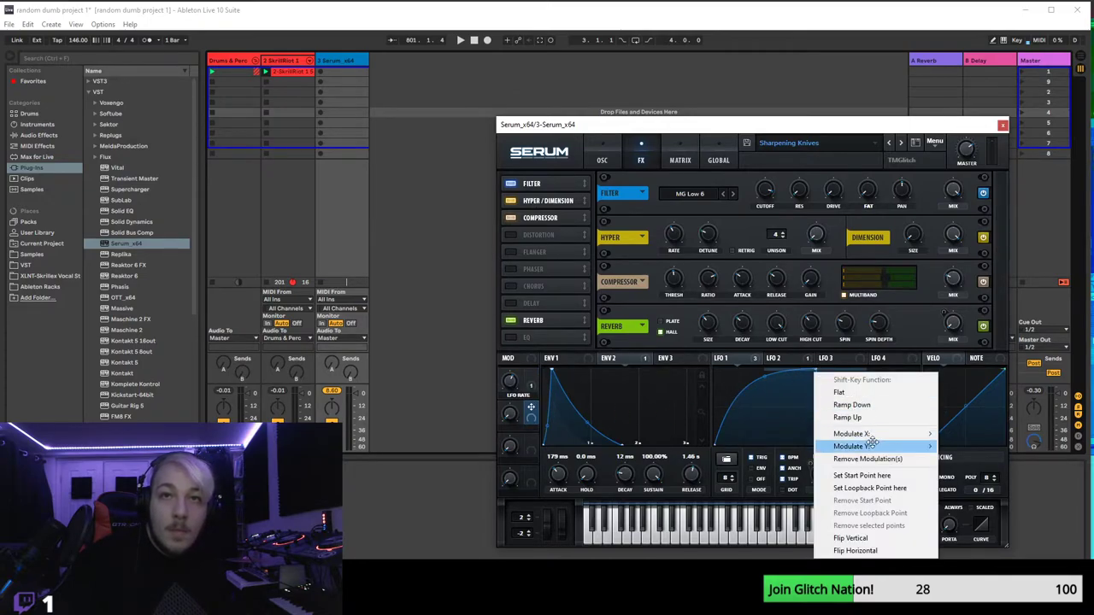
{"action": "mouse_move", "coordinate": [872, 434]}
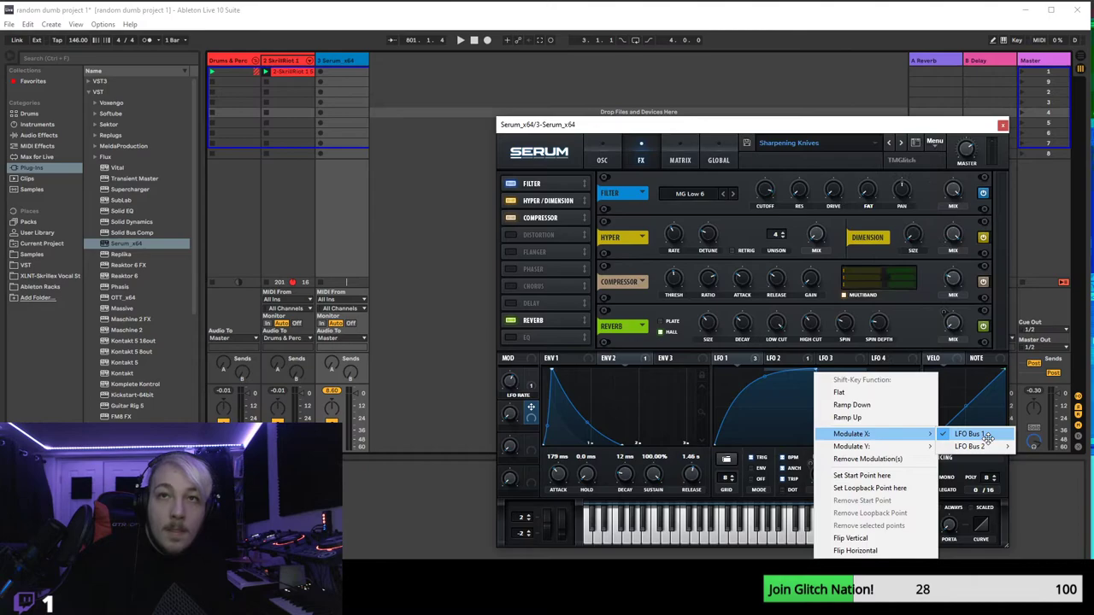
{"action": "left_click", "coordinate": [985, 436]}
{"action": "right_click", "coordinate": [809, 369]}
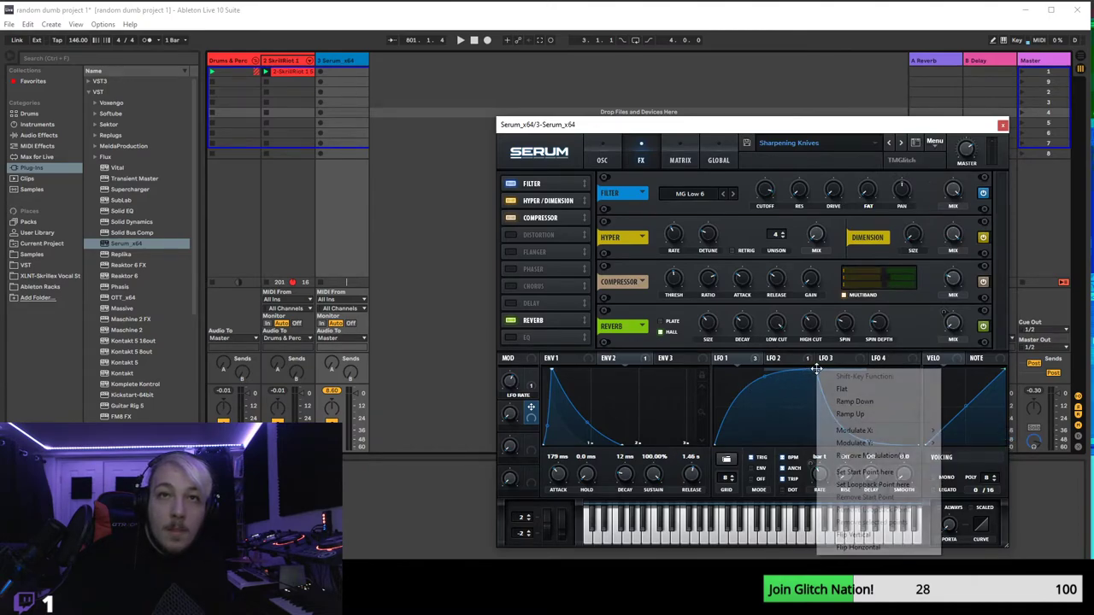
{"action": "left_click", "coordinate": [880, 457]}
- Assign Macro 2 through LFO Bus 1 to modulate the X position of LFO 1's peak point, and shift the peak earlier
{"action": "right_click", "coordinate": [808, 369]}
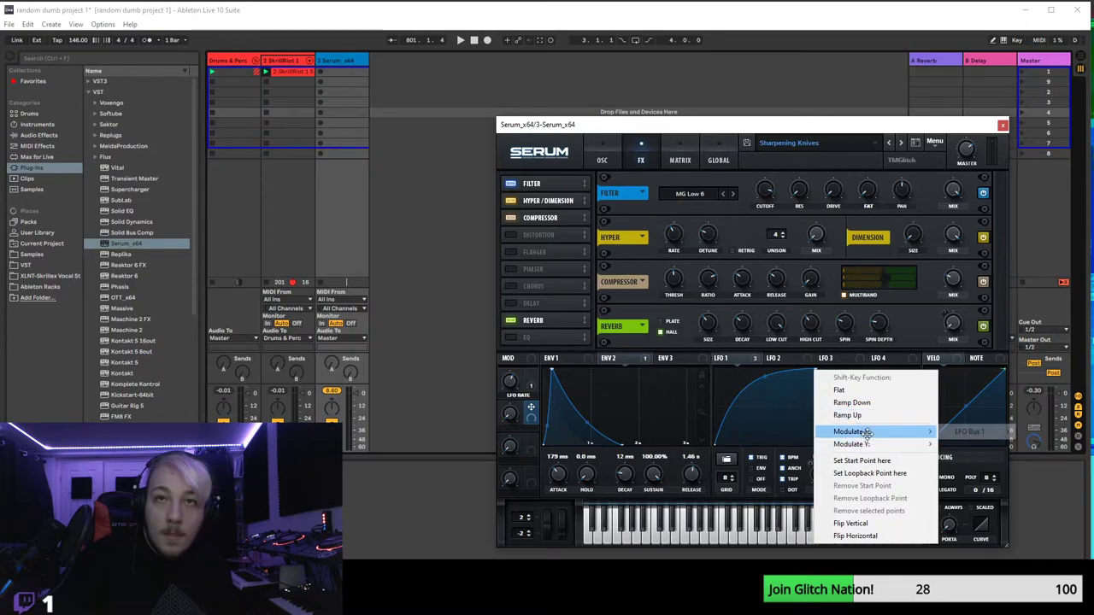
{"action": "mouse_move", "coordinate": [864, 432]}
{"action": "mouse_move", "coordinate": [955, 431]}
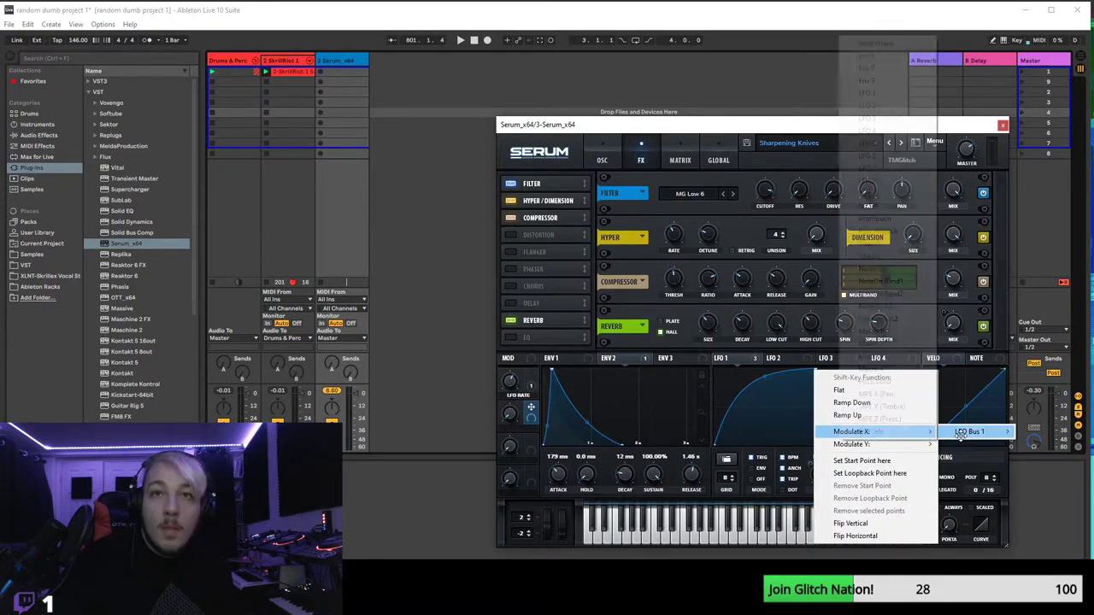
{"action": "left_click", "coordinate": [894, 345]}
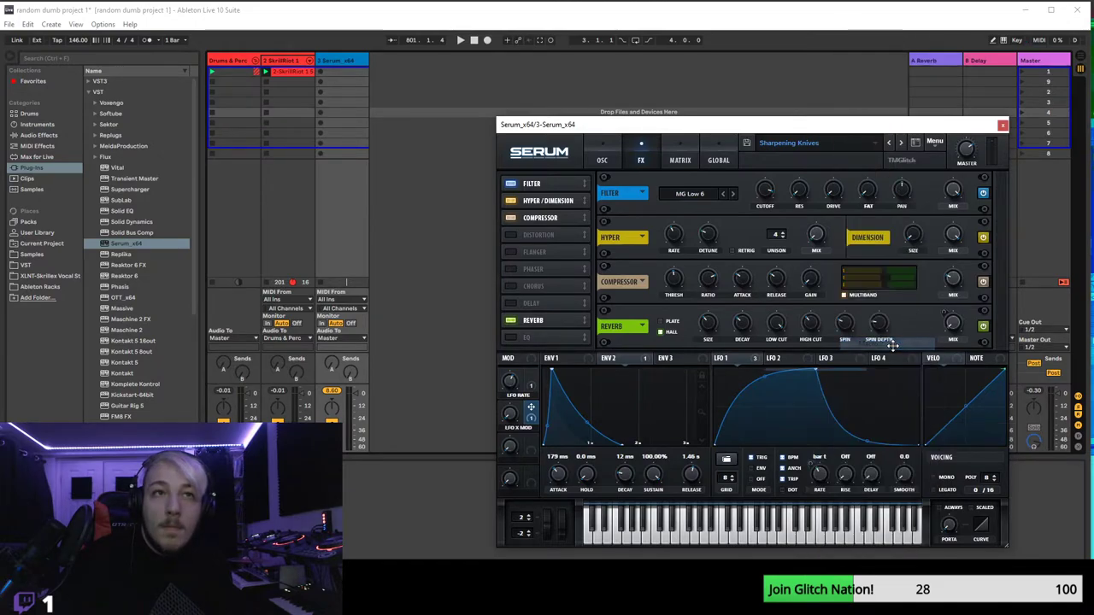
{"action": "left_click_drag", "start_coordinate": [523, 384], "coordinate": [523, 370]}
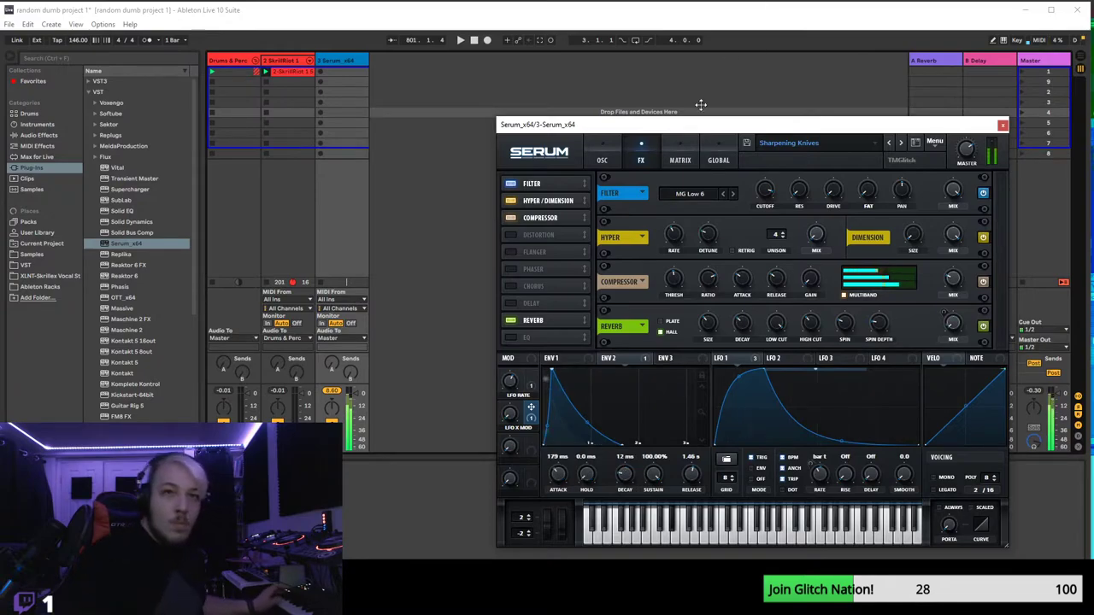
- Relabel Macro 2 as Wub Length
{"action": "double_click", "coordinate": [510, 427]}
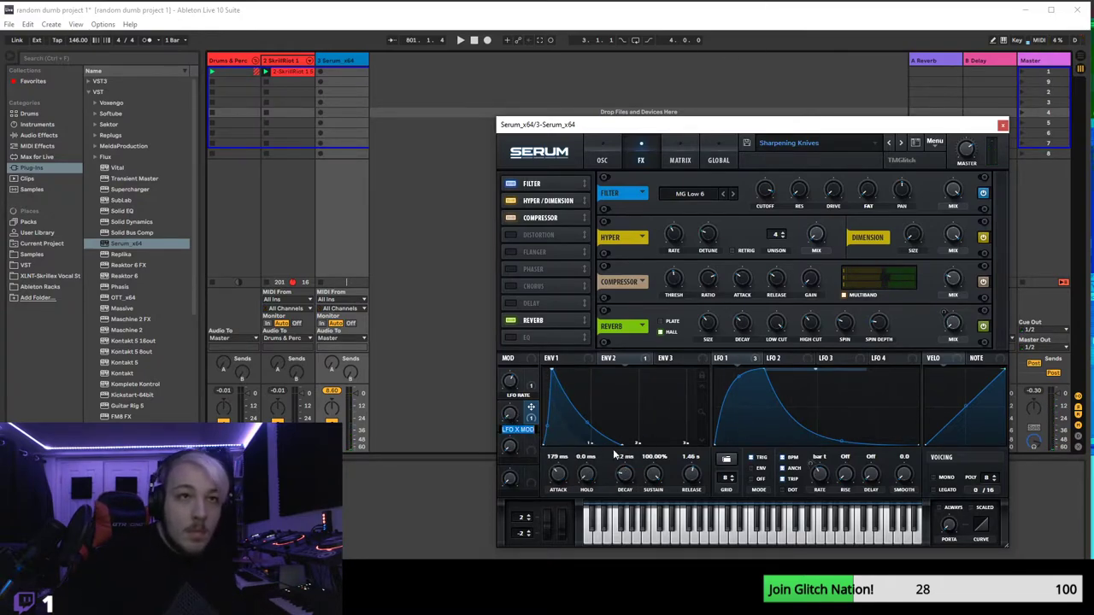
{"action": "key", "text": "Right"}
{"action": "key", "text": "shift+Left"}
{"action": "key", "text": "shift+Left"}
{"action": "key", "text": "shift+Left"}
{"action": "key", "text": "shift+Left"}
{"action": "key", "text": "shift+Left"}
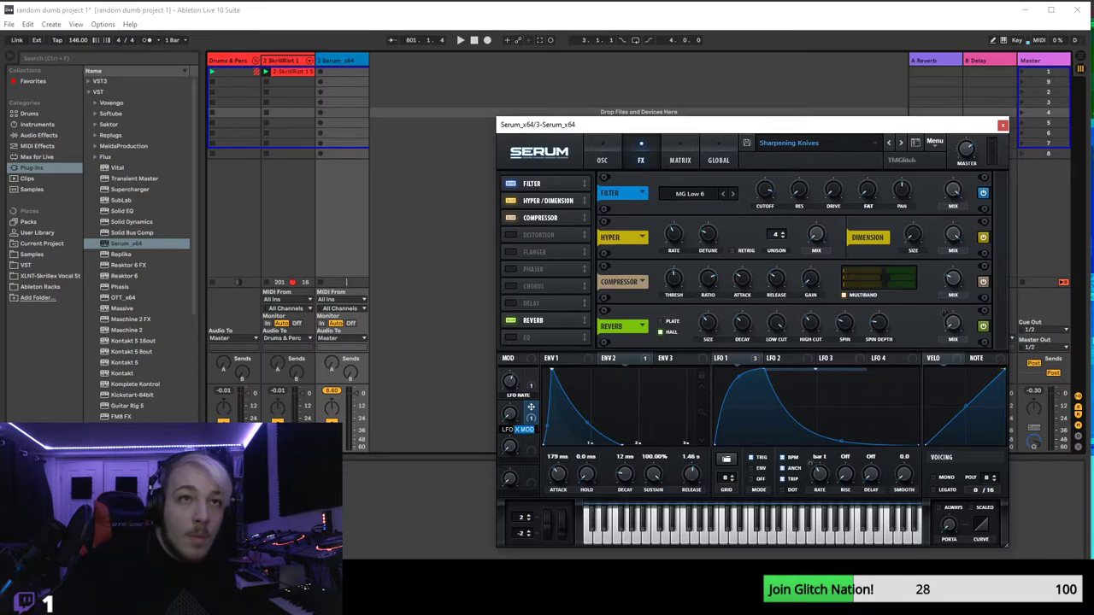
{"action": "type", "text": "W"}
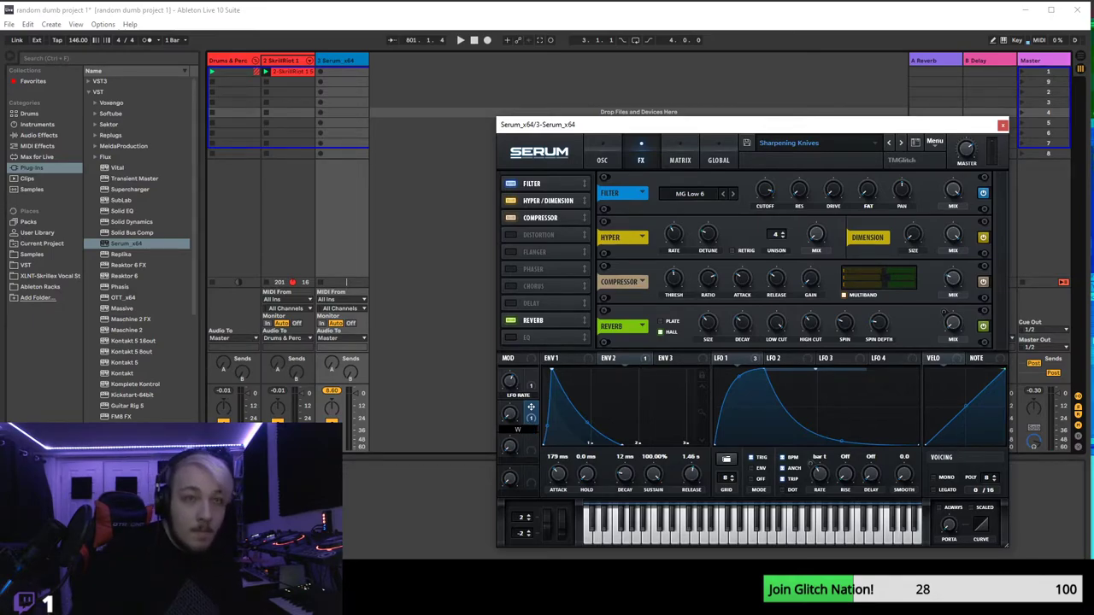
{"action": "type", "text": "ub Length"}
{"action": "key", "text": "Return"}
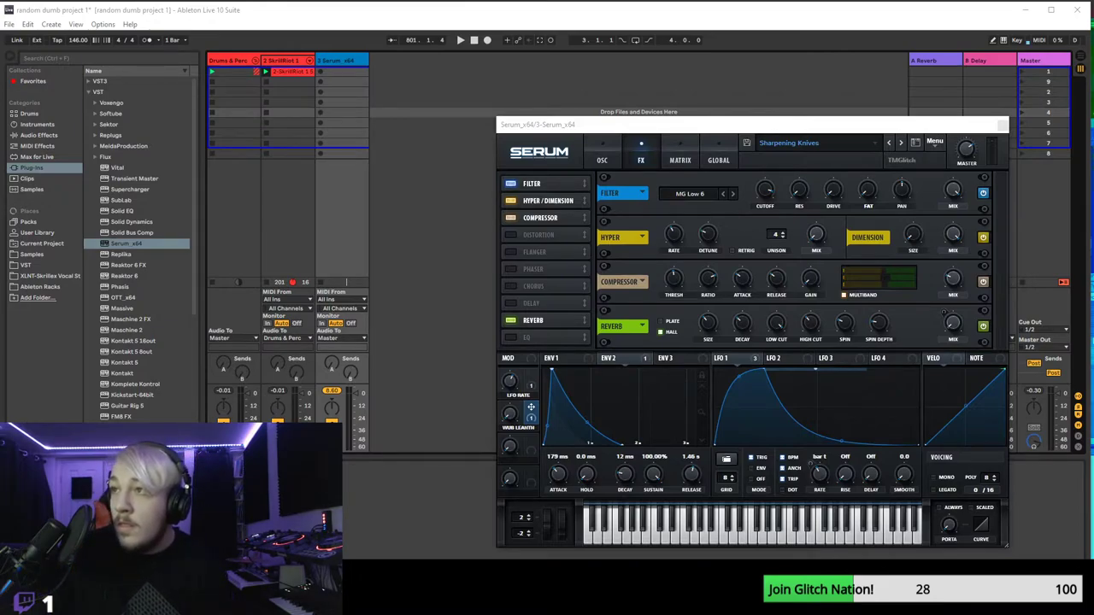
- Correct the misspelled ending of Macro 2's label so that it reads WUB LENGTH
{"action": "double_click", "coordinate": [535, 429]}
{"action": "right_click", "coordinate": [539, 429]}
{"action": "key", "text": "Escape"}
{"action": "key", "text": "BackSpace"}
{"action": "key", "text": "BackSpace"}
{"action": "key", "text": "BackSpace"}
{"action": "key", "text": "BackSpace"}
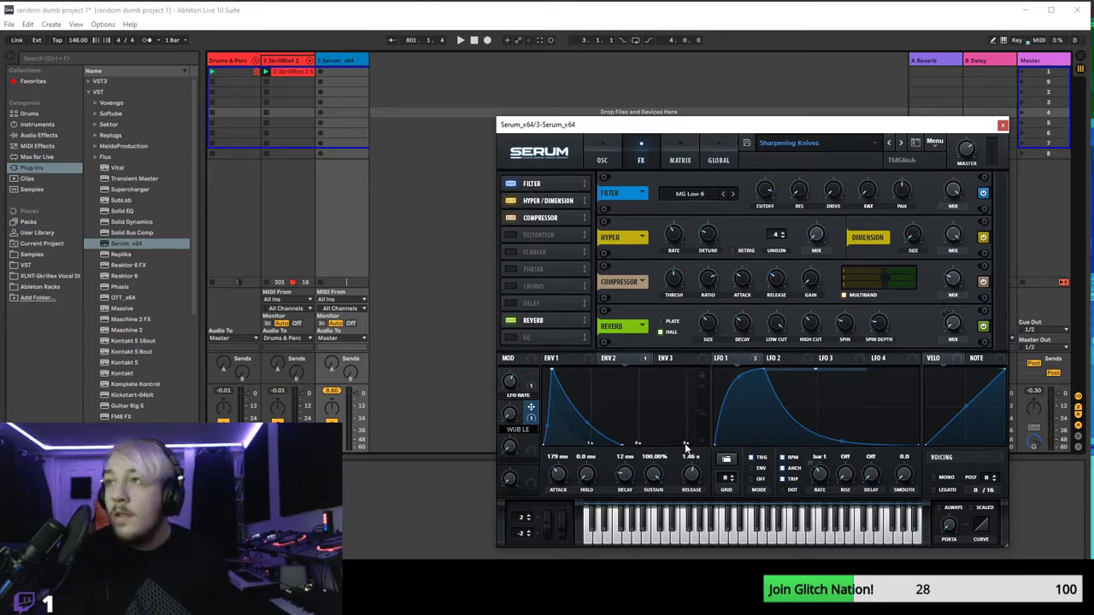
{"action": "type", "text": "n"}
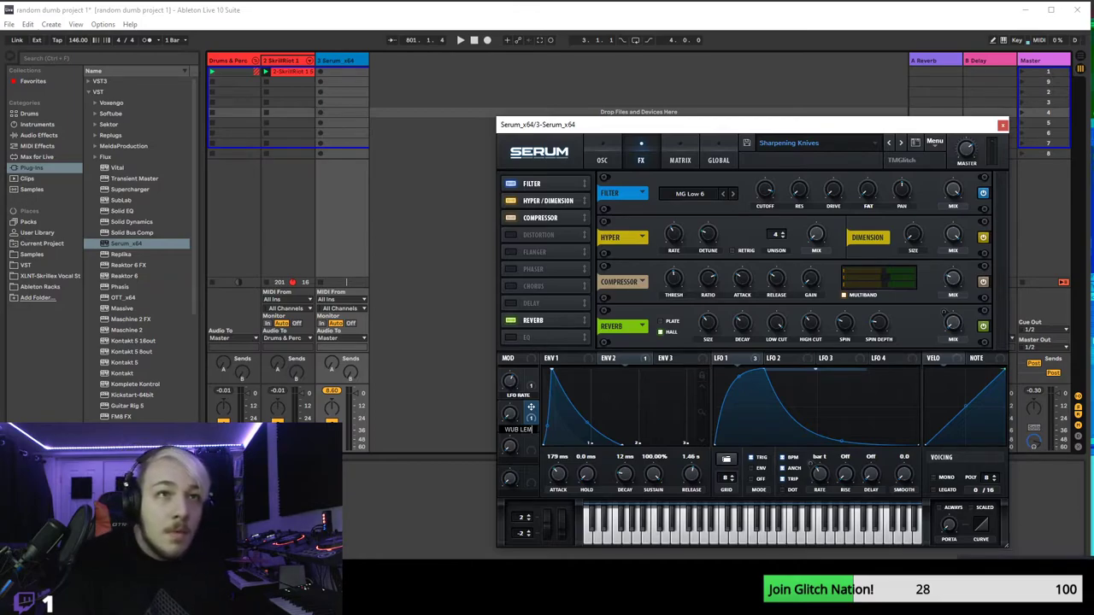
{"action": "key", "text": "BackSpace"}
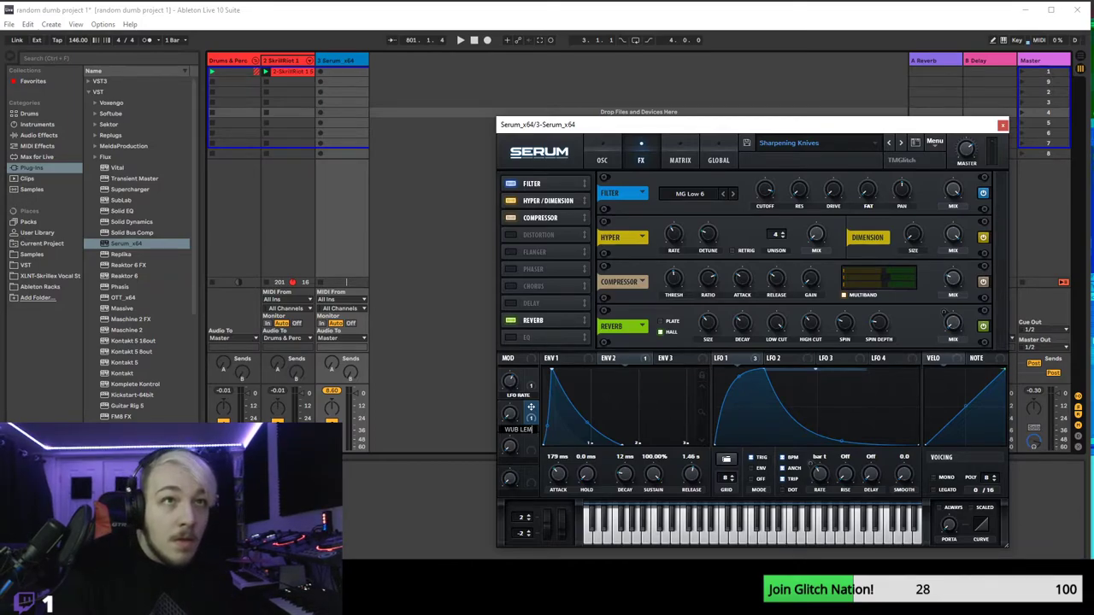
{"action": "type", "text": "NG"}
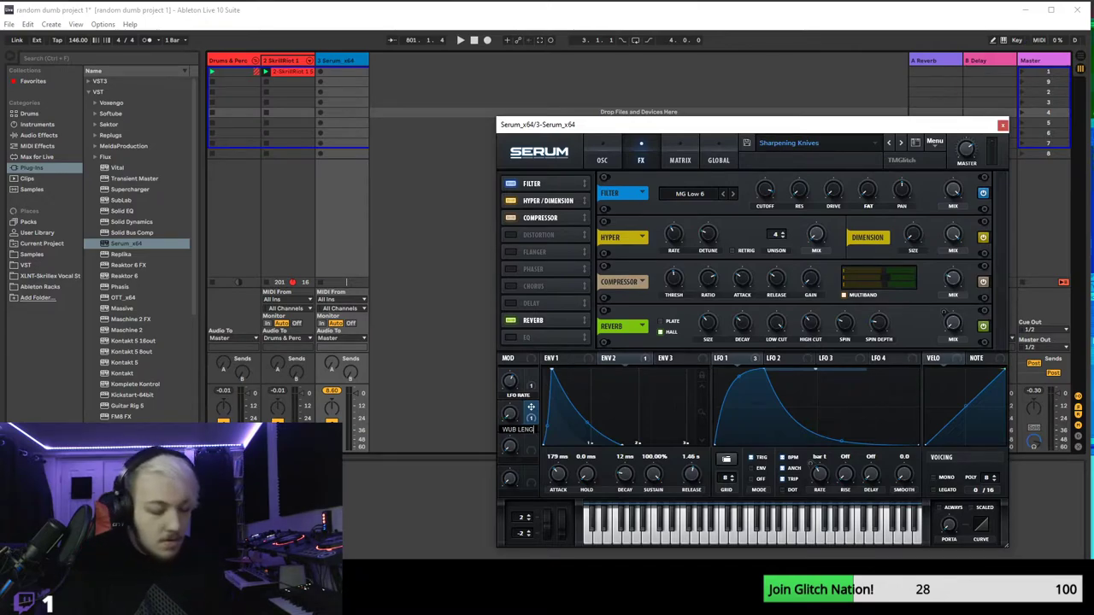
{"action": "type", "text": "TH"}
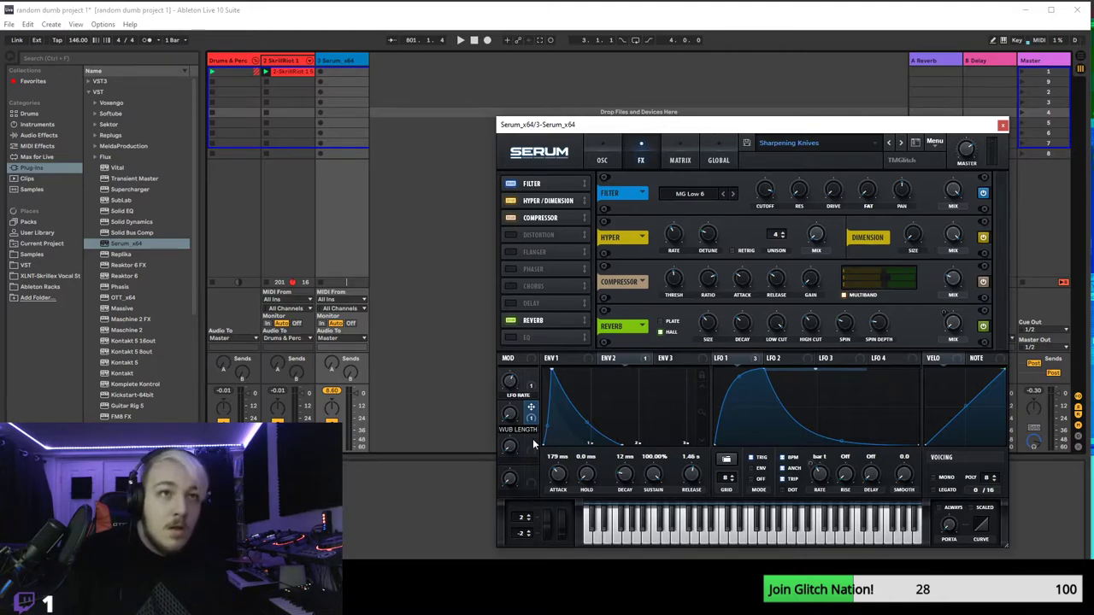
{"action": "key", "text": "Return"}
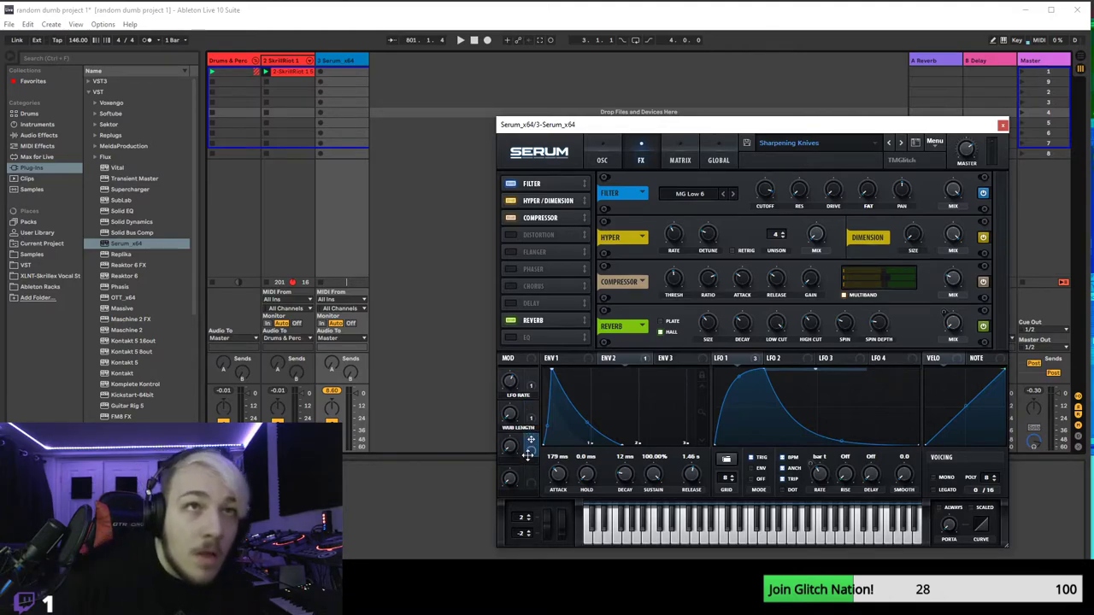
- Move the reverb directly after the compressor in the effects order and save the preset as Fest Wub 1 within the TMGlitch Dubstep Pack 2 folder
{"action": "left_click_drag", "start_coordinate": [528, 454], "coordinate": [595, 401]}
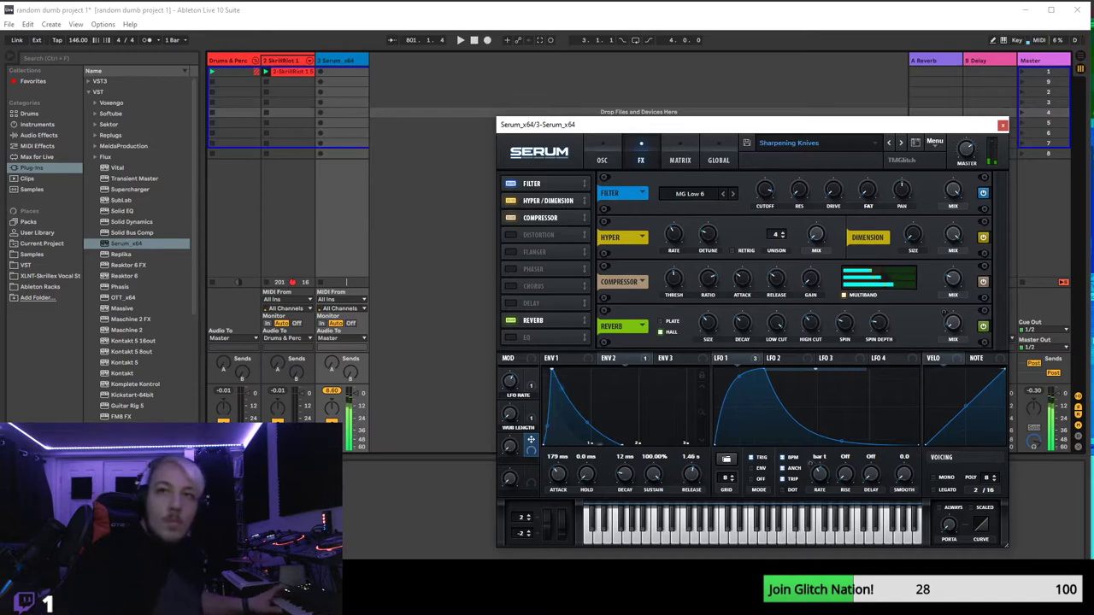
{"action": "left_click_drag", "start_coordinate": [539, 319], "coordinate": [574, 234]}
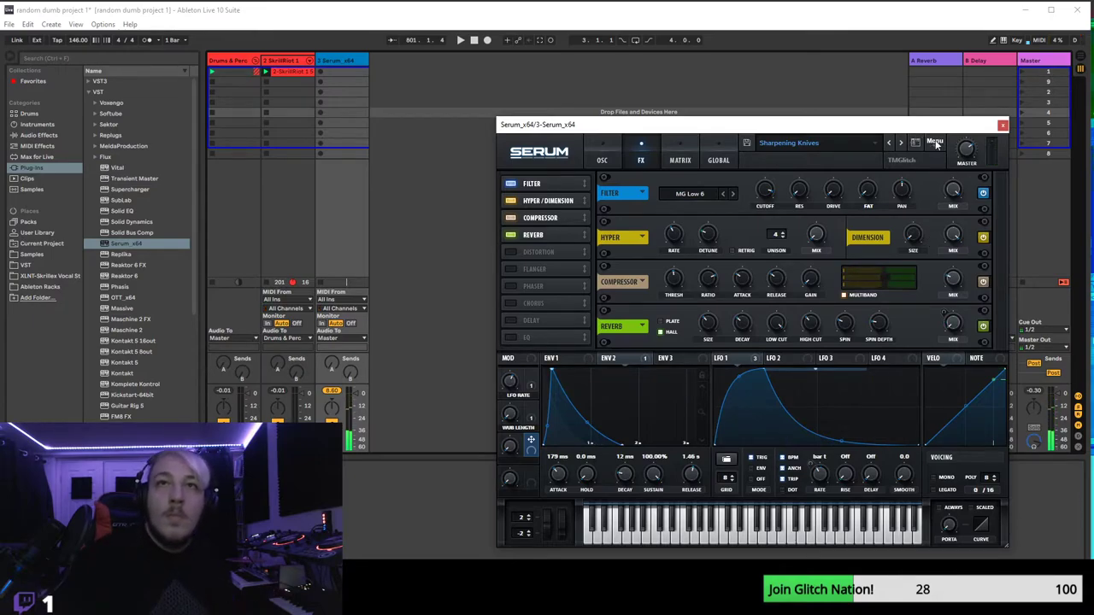
{"action": "left_click", "coordinate": [746, 143]}
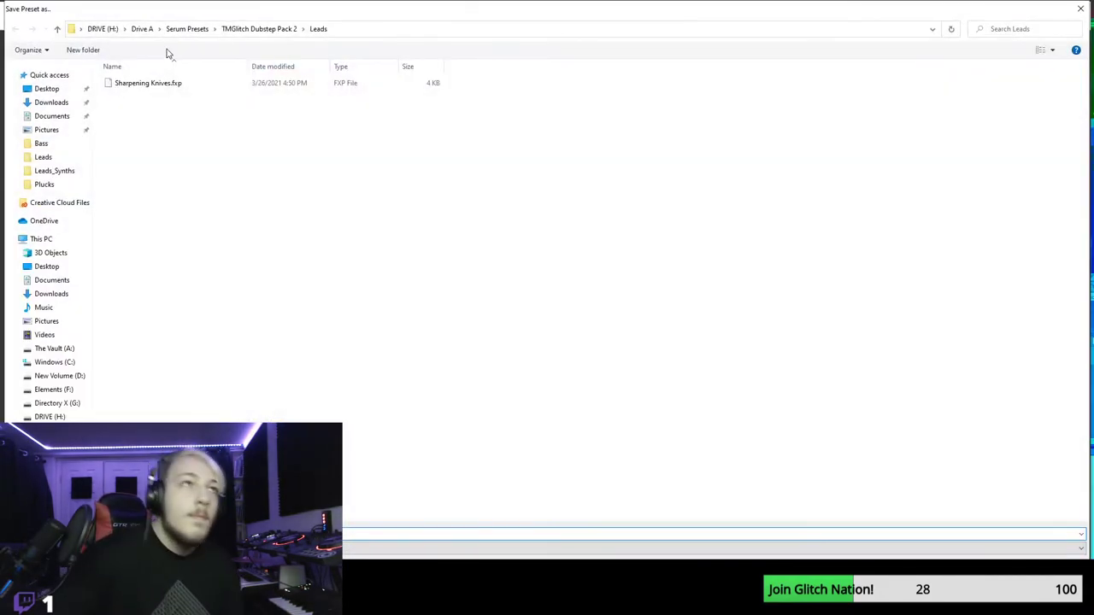
{"action": "left_click", "coordinate": [249, 32]}
{"action": "double_click", "coordinate": [132, 125]}
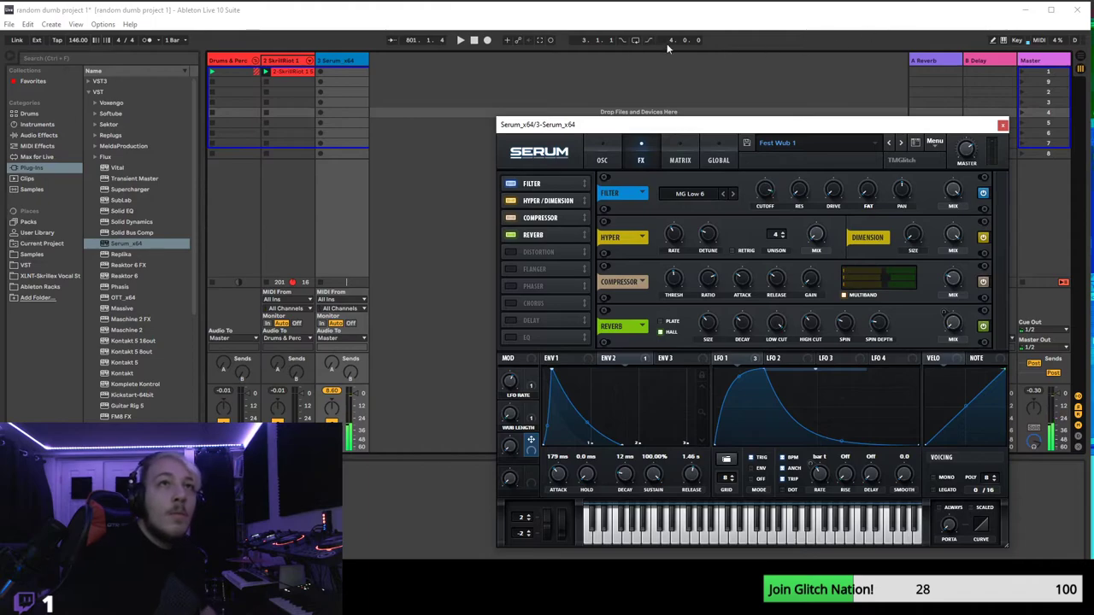
- Restart the project's playback and initialize Serum to a blank preset
{"action": "left_click", "coordinate": [475, 43]}
{"action": "left_click", "coordinate": [460, 40]}
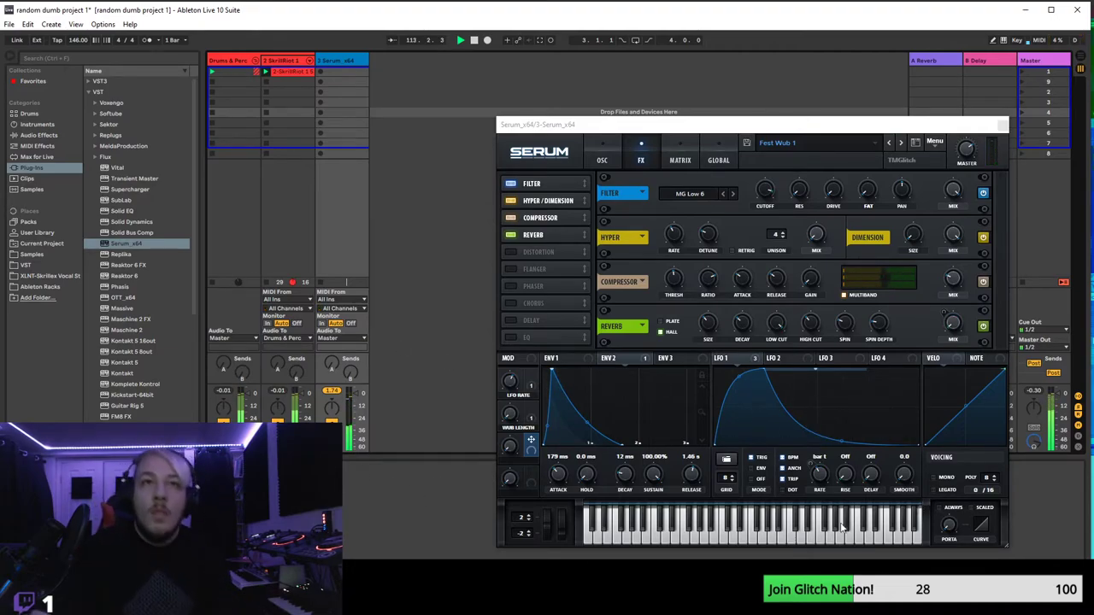
{"action": "left_click", "coordinate": [934, 142]}
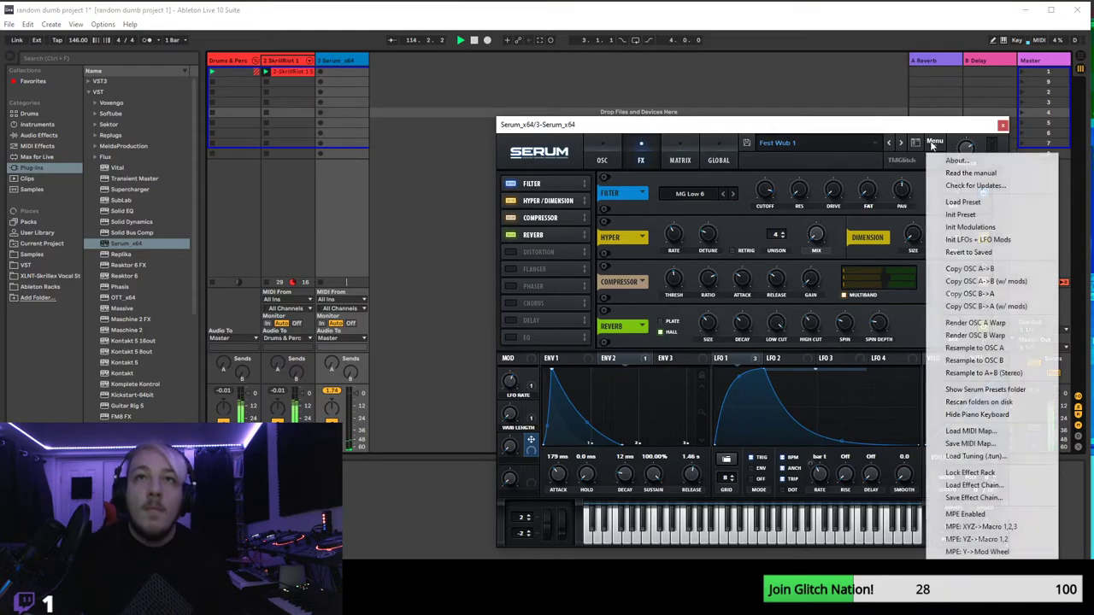
{"action": "left_click", "coordinate": [942, 216]}
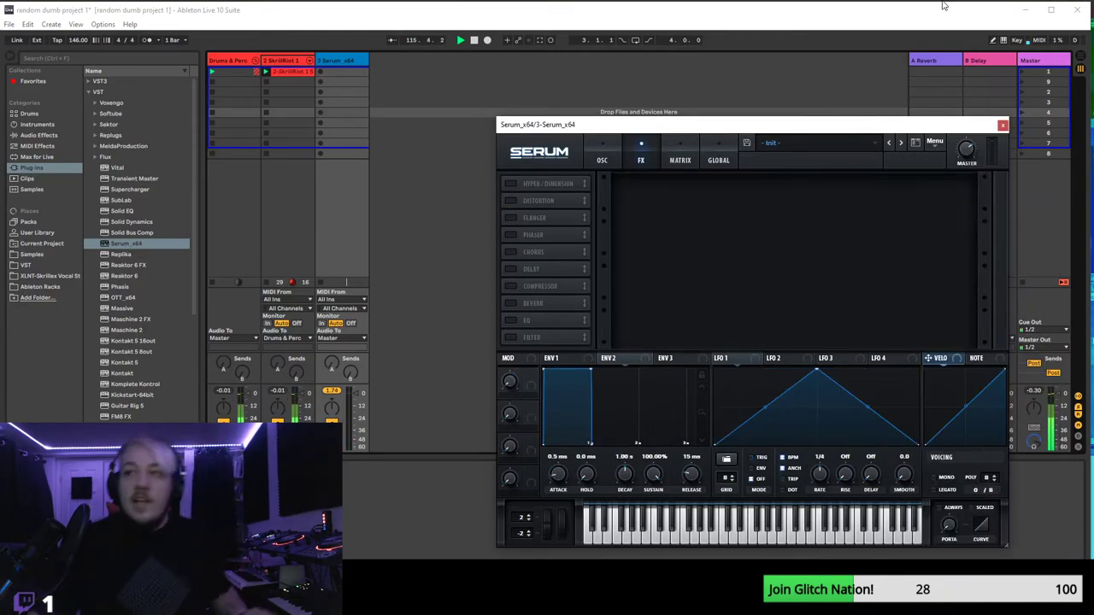
- Load the spectral wavetable Gremlin [SN] into oscillator A
{"action": "left_click", "coordinate": [601, 161]}
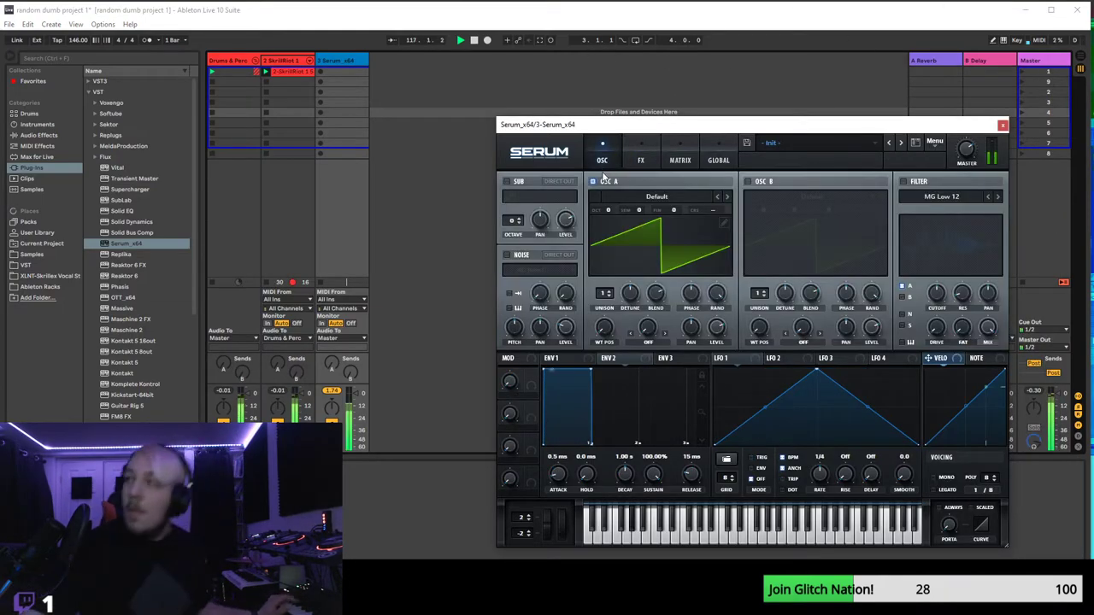
{"action": "left_click", "coordinate": [637, 209]}
{"action": "mouse_move", "coordinate": [619, 236]}
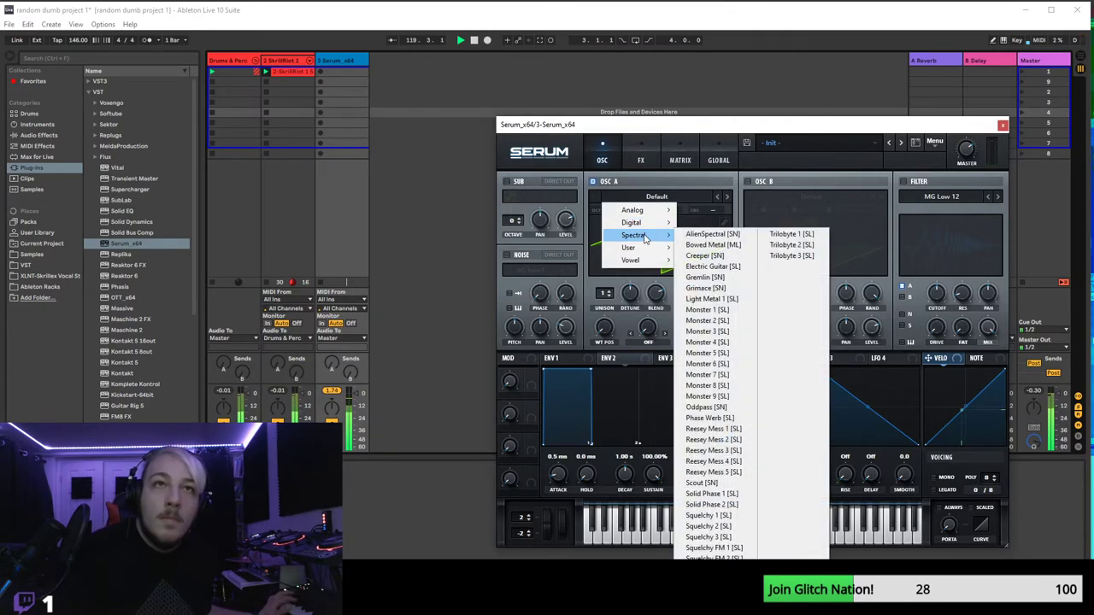
{"action": "left_click", "coordinate": [710, 277]}
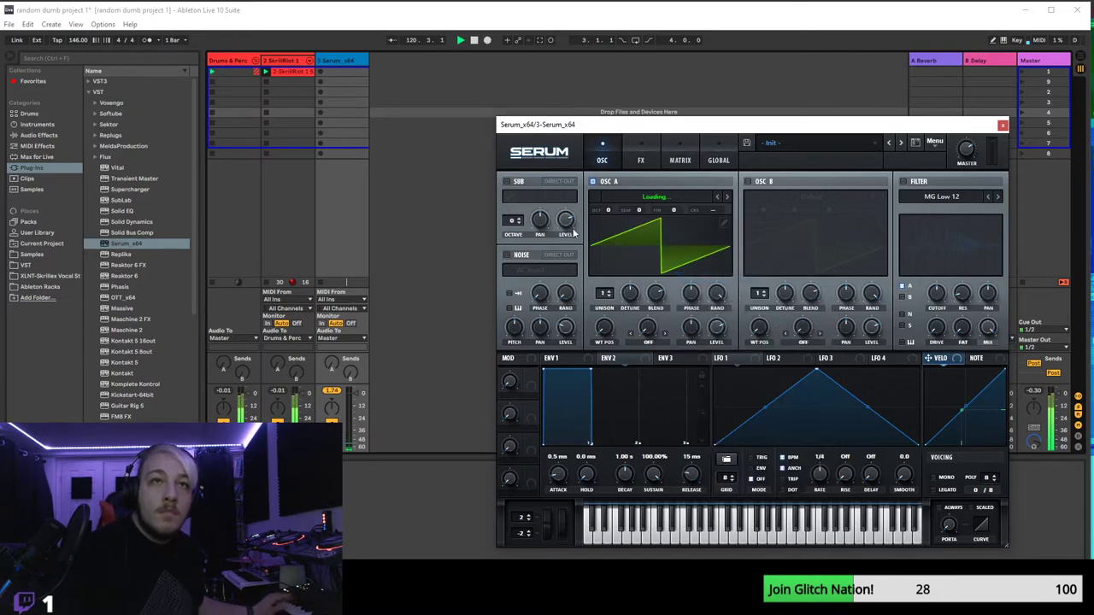
- Assign LFO 1 to modulate oscillator A's wavetable position, adjust the position and modulation depth, and set the oscillator's octave to -1
{"action": "left_click_drag", "start_coordinate": [654, 257], "coordinate": [684, 318]}
{"action": "left_click_drag", "start_coordinate": [719, 358], "coordinate": [597, 339]}
{"action": "left_click_drag", "start_coordinate": [604, 342], "coordinate": [597, 330]}
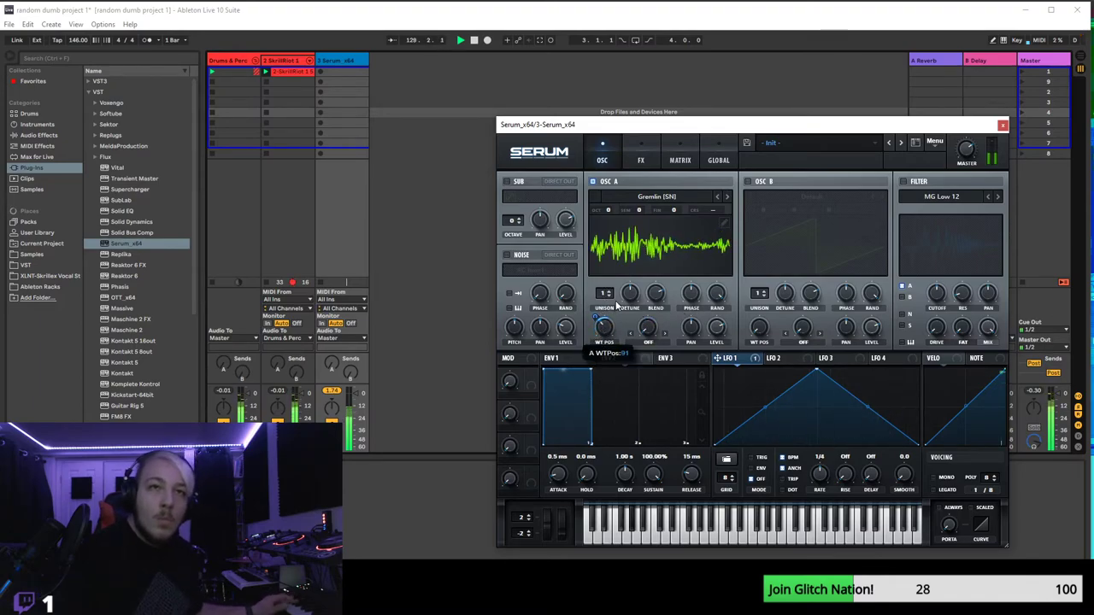
{"action": "left_click_drag", "start_coordinate": [609, 342], "coordinate": [599, 318]}
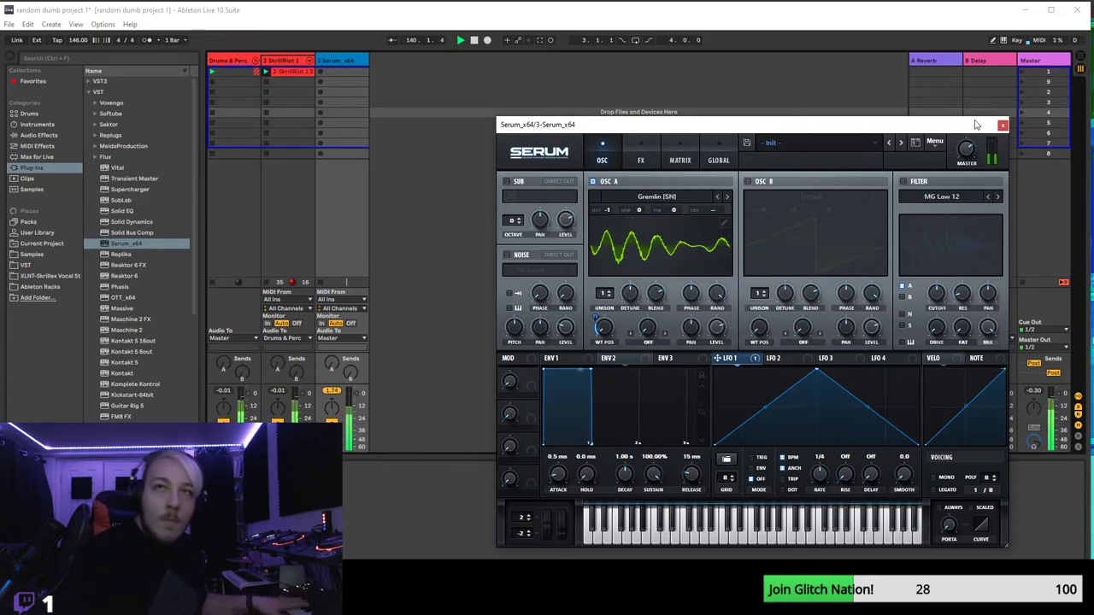
- Enable the sub oscillator at octave -1 and assign LFO 1 to modulate its level, adjusting the modulation amount
{"action": "left_click", "coordinate": [506, 182]}
{"action": "left_click", "coordinate": [512, 226]}
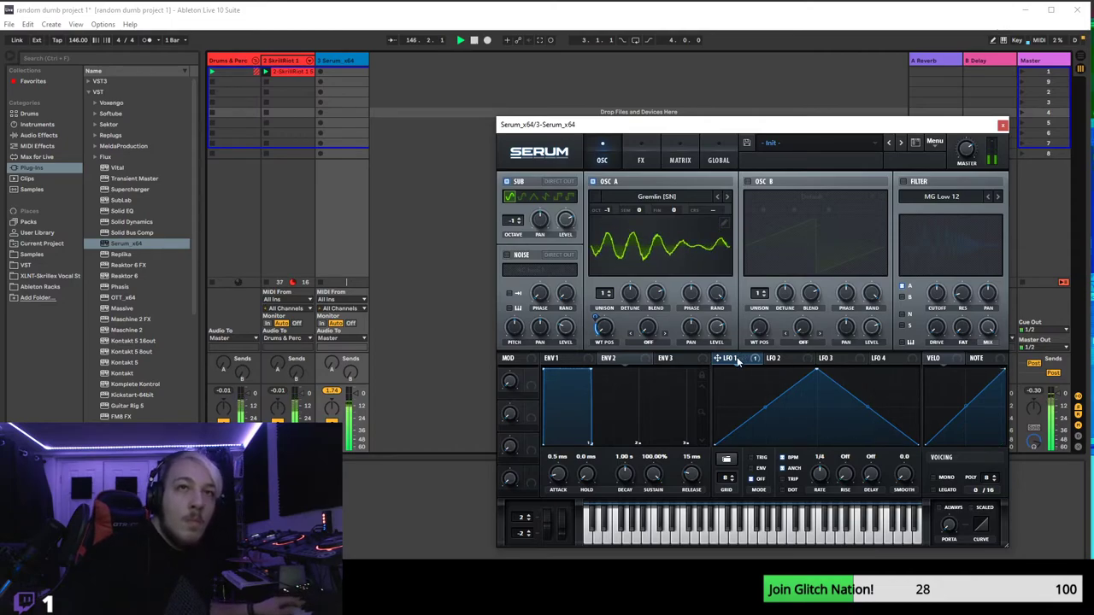
{"action": "left_click_drag", "start_coordinate": [740, 359], "coordinate": [563, 225]}
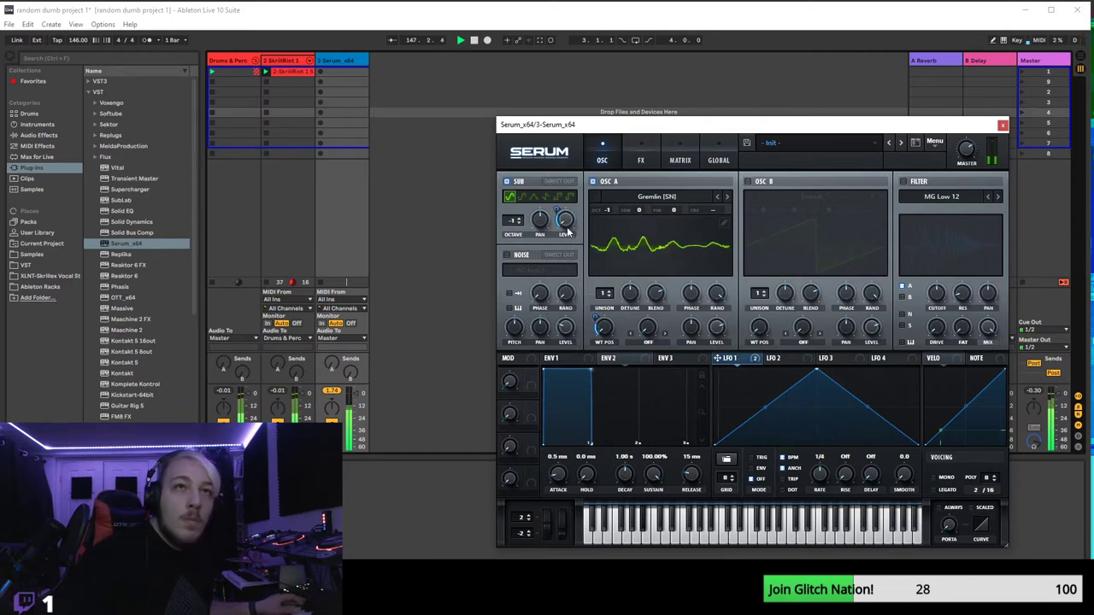
{"action": "mouse_move", "coordinate": [575, 190]}
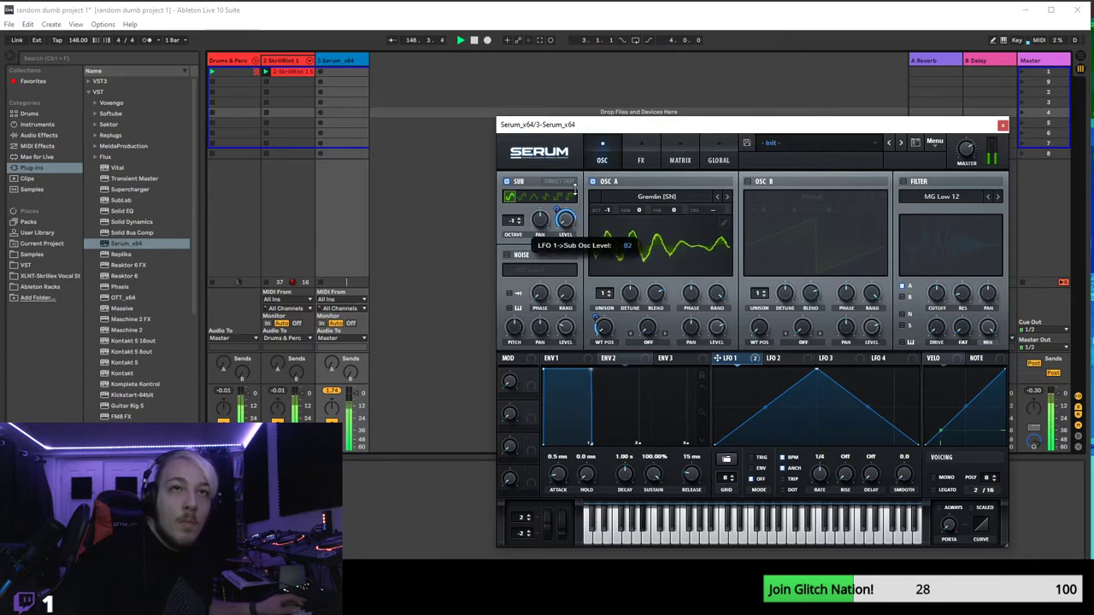
{"action": "left_click_drag", "start_coordinate": [564, 210], "coordinate": [555, 214]}
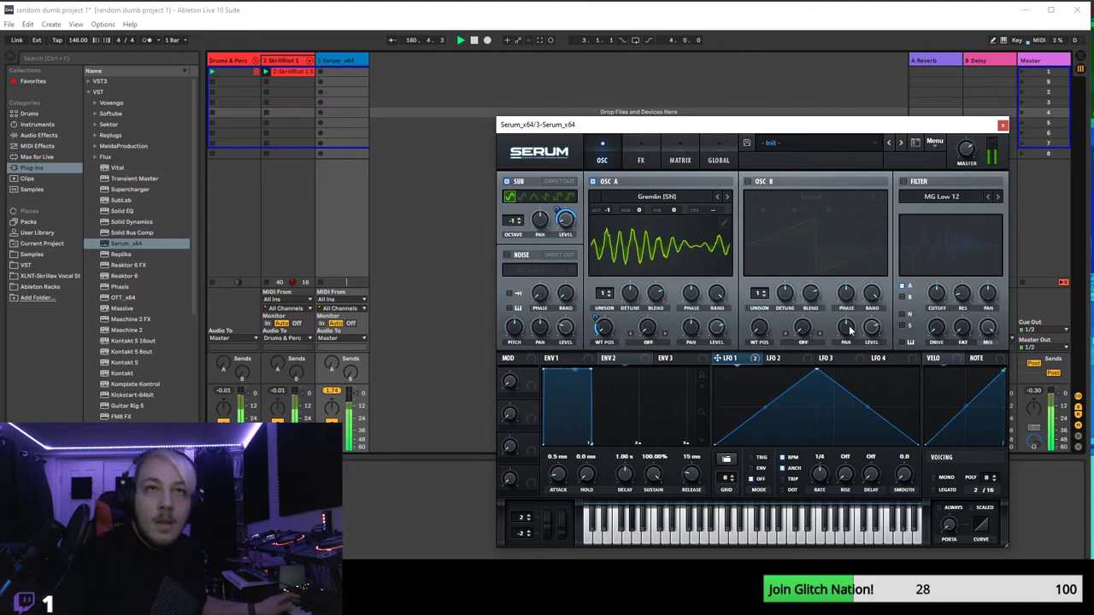
- Raise oscillator A's unison to 14 voices and enable the Hyper/Dimension effect
{"action": "left_click_drag", "start_coordinate": [607, 295], "coordinate": [658, 186]}
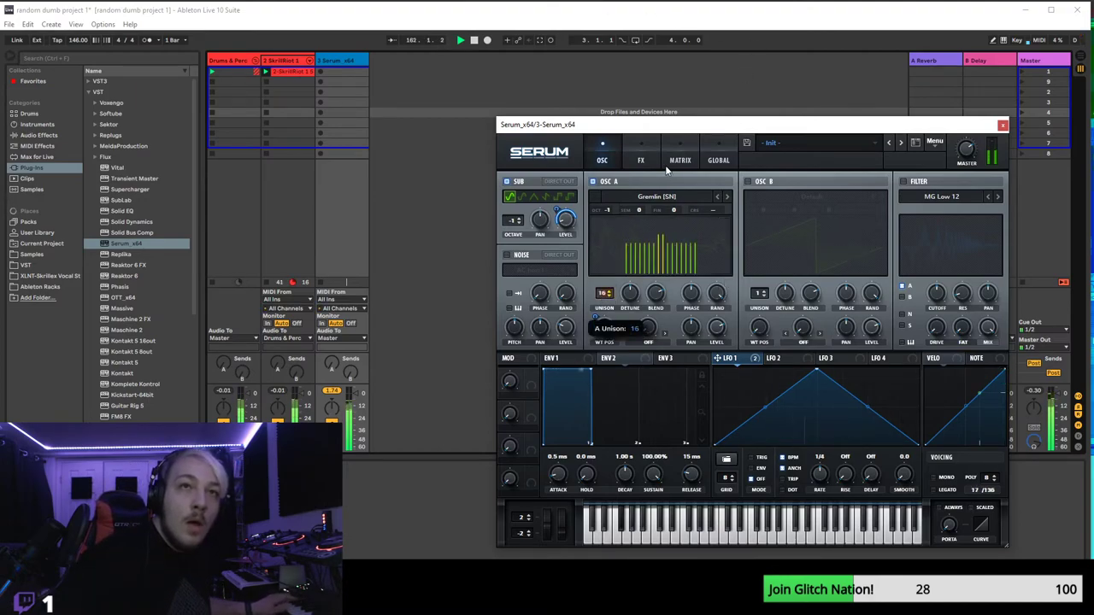
{"action": "left_click", "coordinate": [640, 159]}
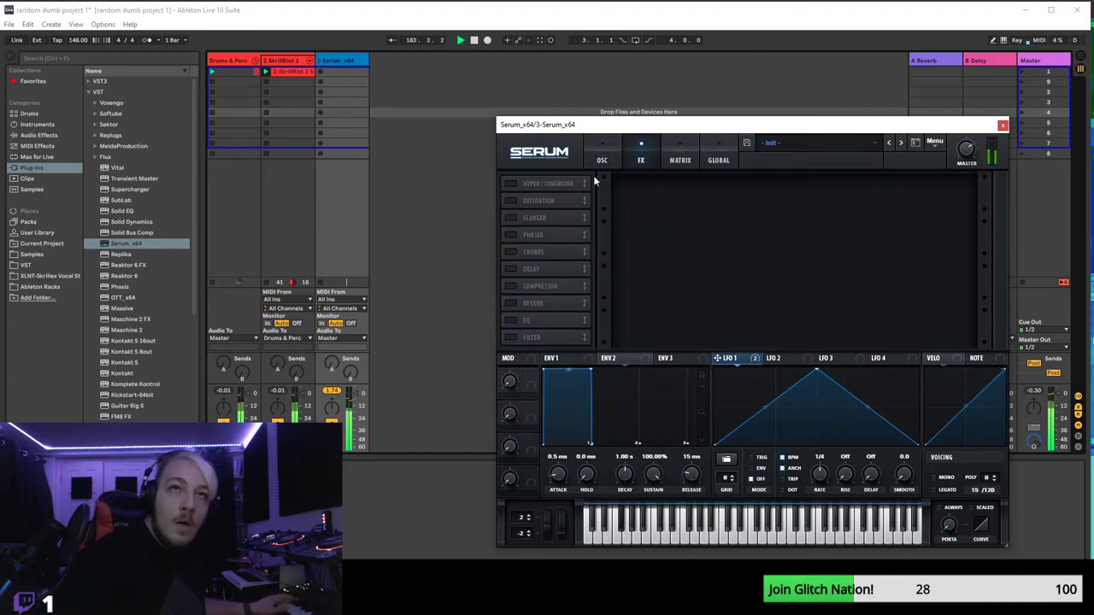
{"action": "left_click", "coordinate": [511, 184]}
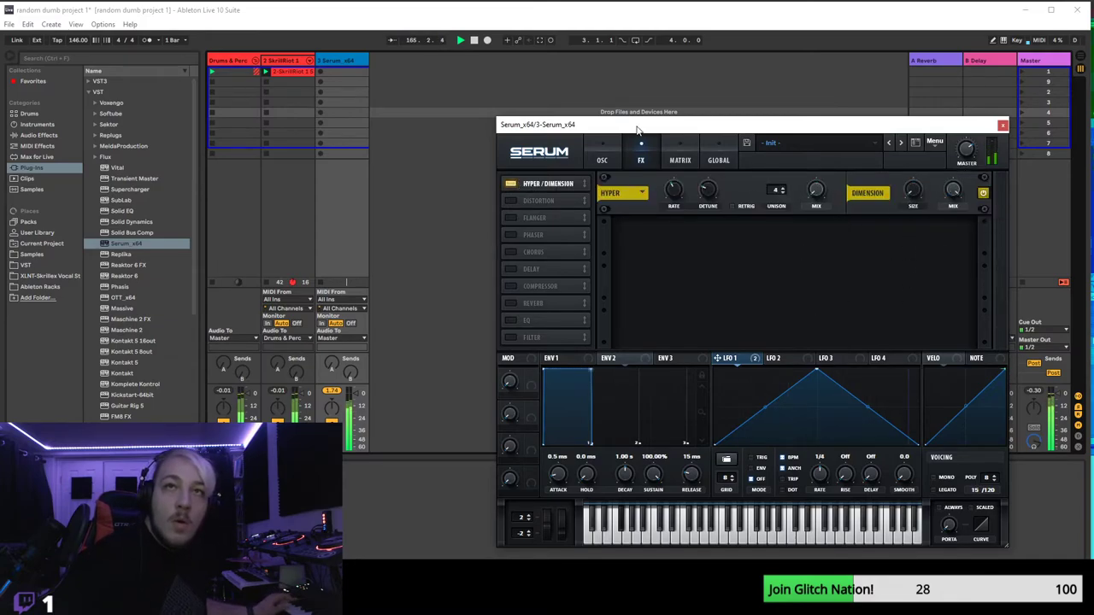
{"action": "left_click", "coordinate": [602, 159]}
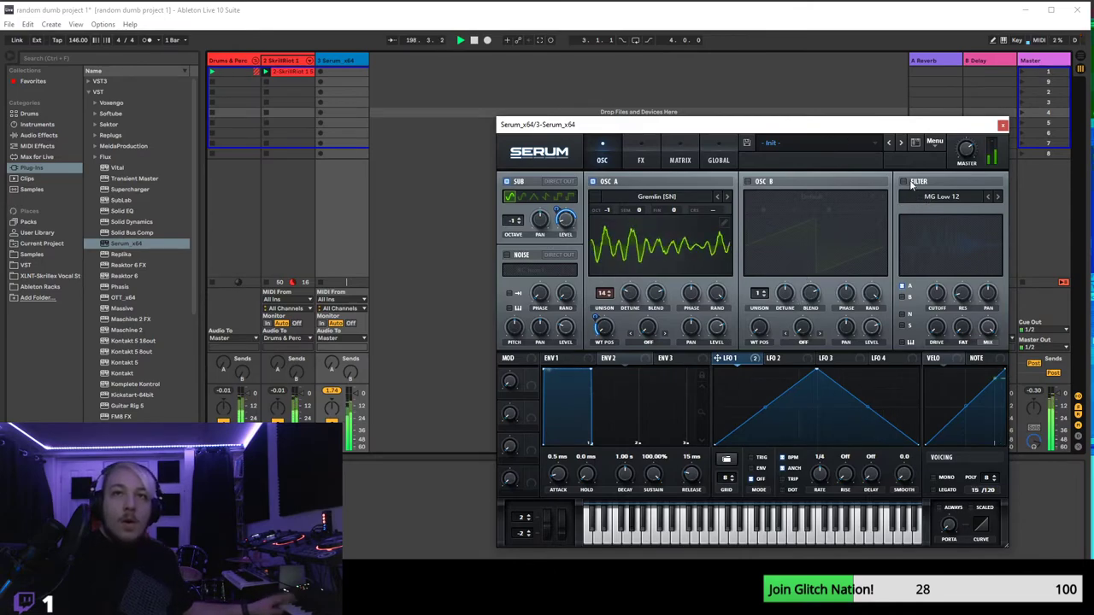
- Enable the filter with the Cmb HL6+ flange type and adjust its HL WID amount
{"action": "left_click", "coordinate": [911, 183]}
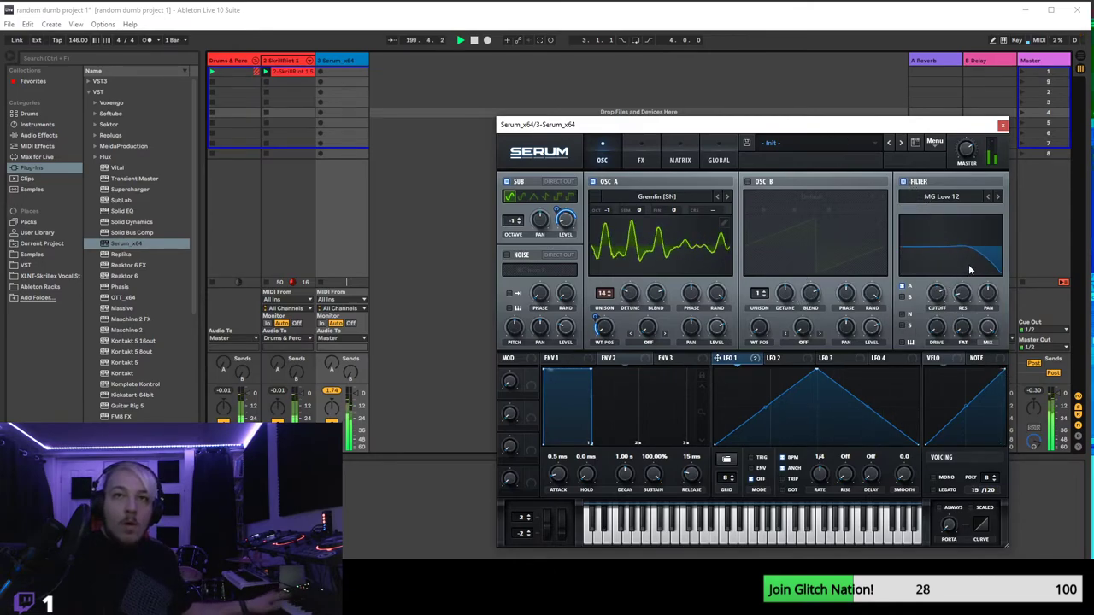
{"action": "left_click", "coordinate": [943, 198]}
{"action": "mouse_move", "coordinate": [931, 235]}
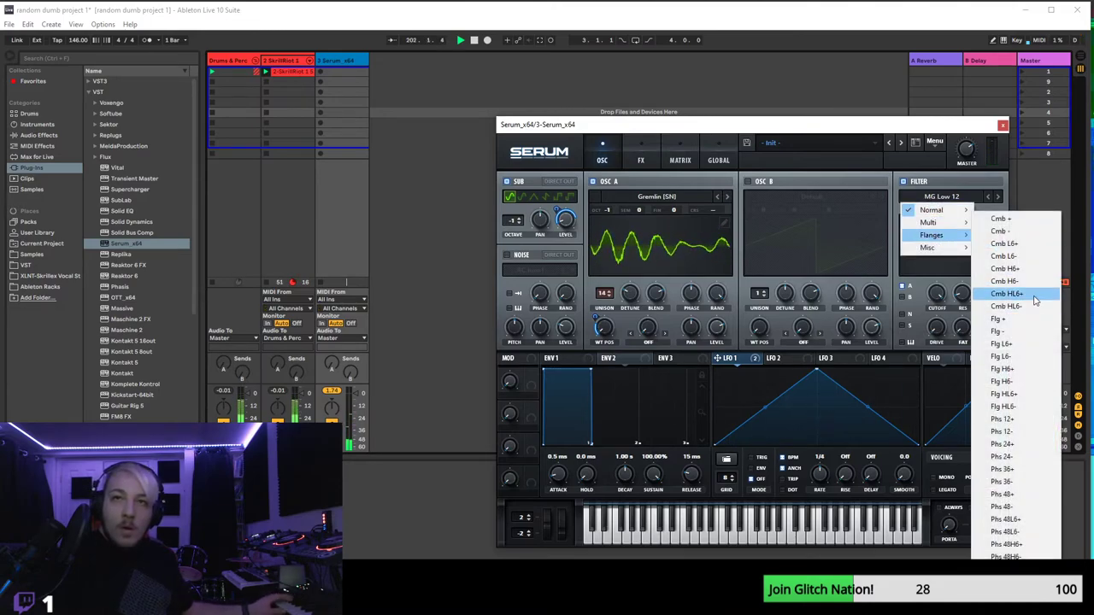
{"action": "left_click", "coordinate": [1000, 294]}
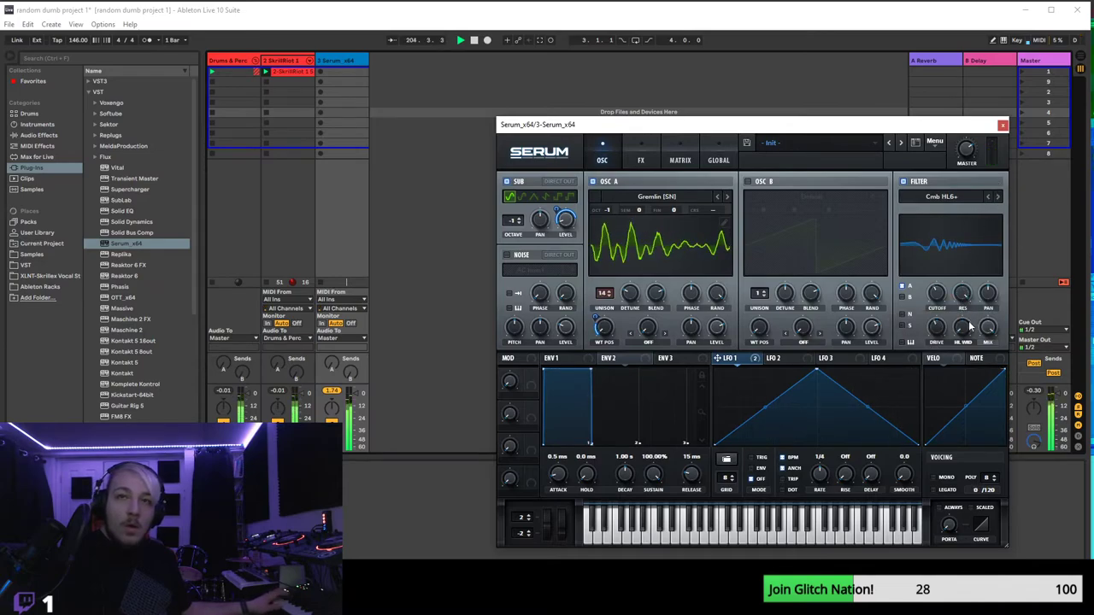
{"action": "left_click_drag", "start_coordinate": [962, 328], "coordinate": [977, 295]}
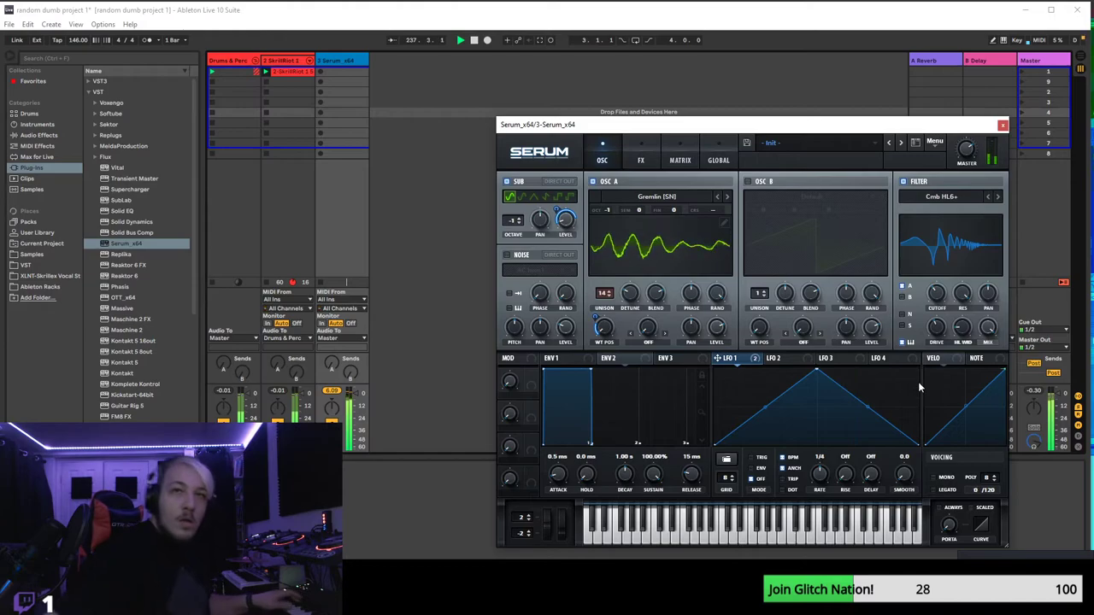
{"action": "left_click_drag", "start_coordinate": [608, 218], "coordinate": [608, 229]}
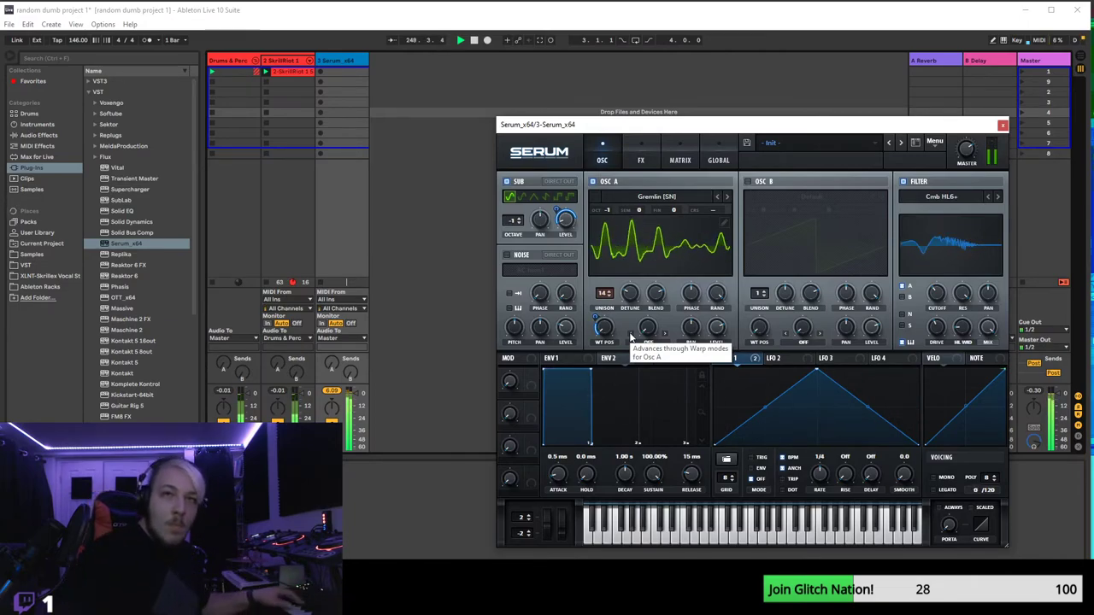
- Shape ENV 1 with 1.05 s decay, silent sustain and 165 ms release, and ENV 2 with 722 ms decay, 77.21% sustain and 1.46 s release
{"action": "left_click_drag", "start_coordinate": [588, 373], "coordinate": [577, 450]}
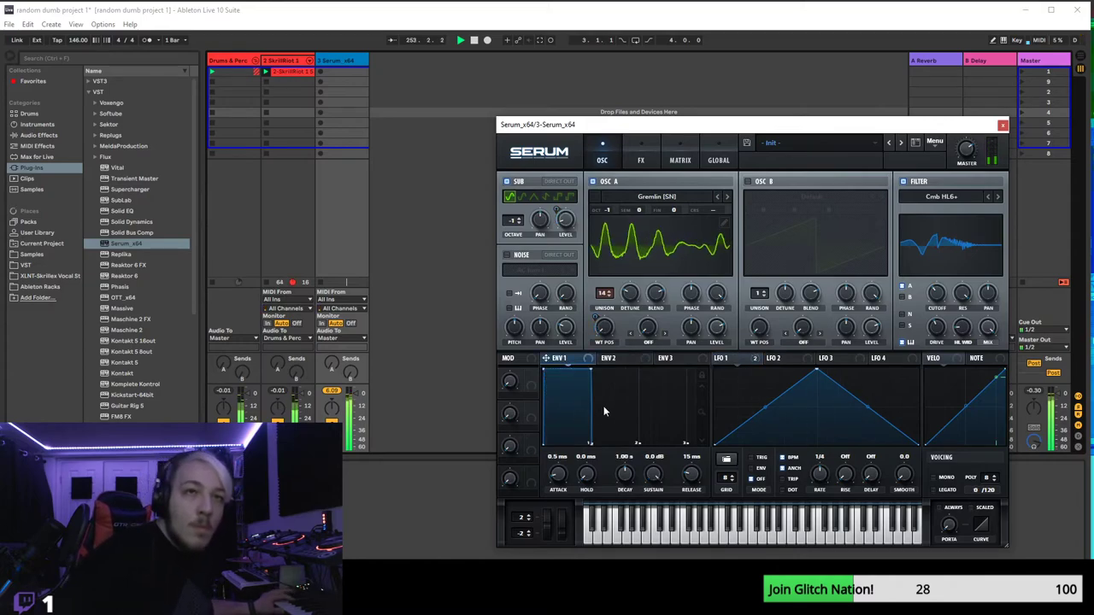
{"action": "left_click_drag", "start_coordinate": [565, 444], "coordinate": [560, 531]}
{"action": "left_click_drag", "start_coordinate": [576, 468], "coordinate": [590, 444]}
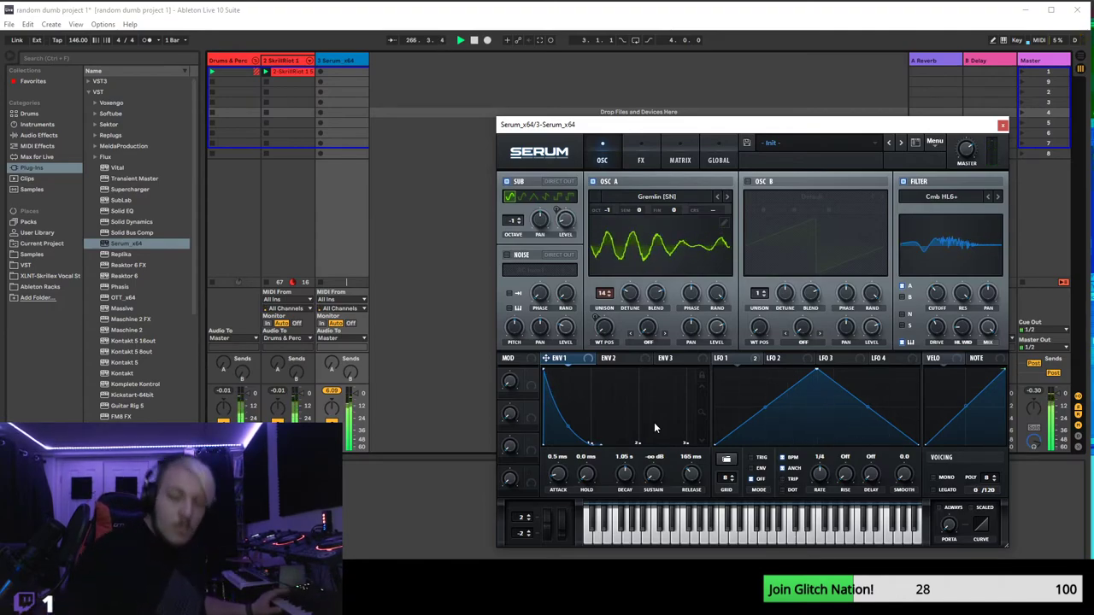
{"action": "left_click", "coordinate": [614, 358]}
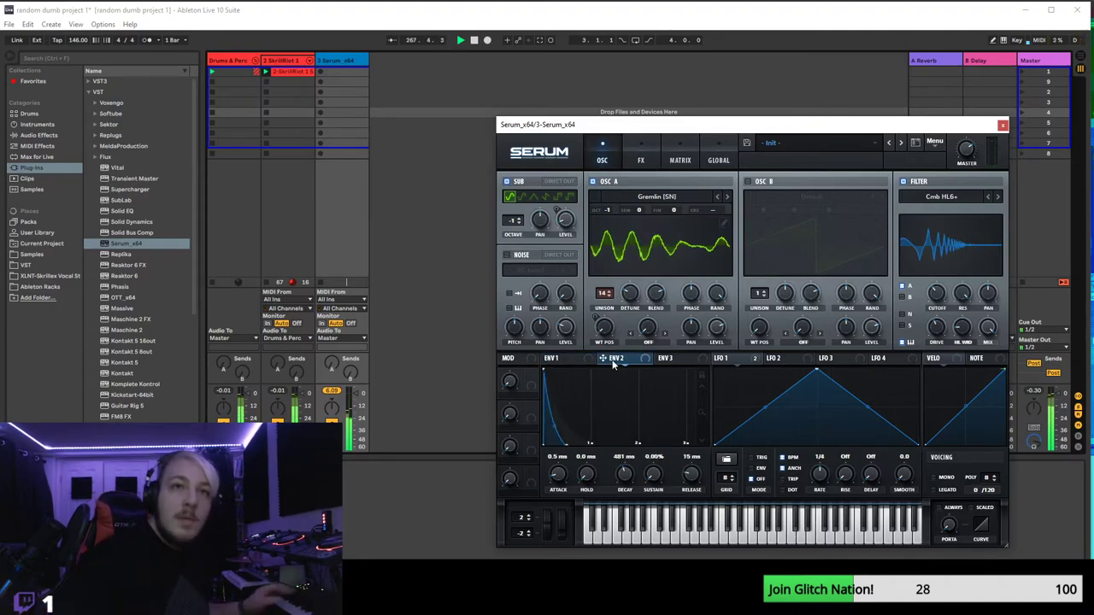
{"action": "left_click_drag", "start_coordinate": [562, 442], "coordinate": [579, 384]}
- Enable the Distortion effect with the Diode 1 type and lower its mix
{"action": "left_click", "coordinate": [641, 154]}
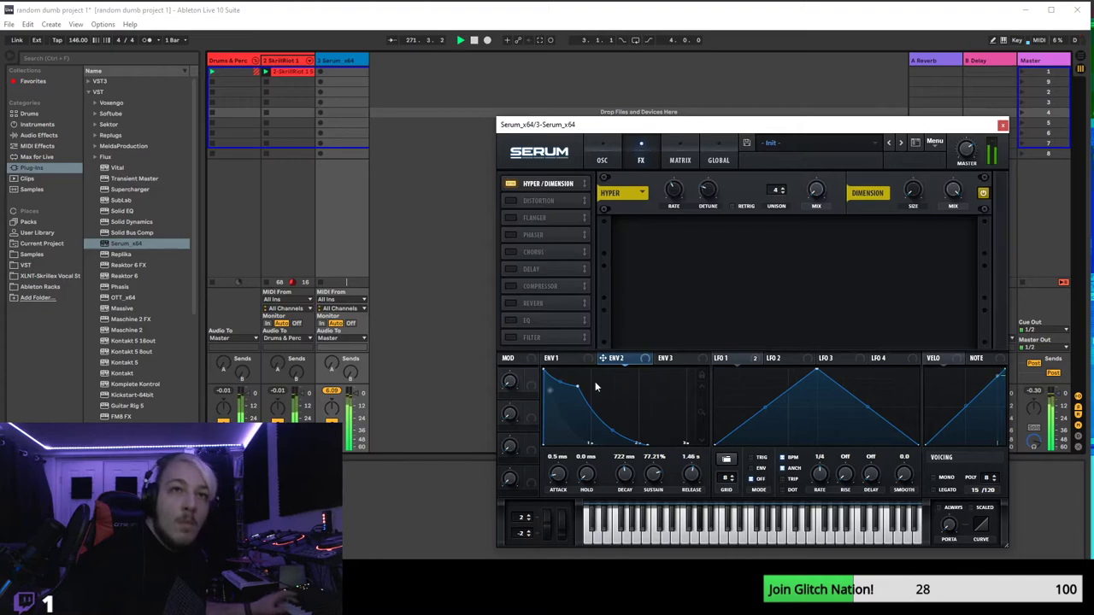
{"action": "left_click", "coordinate": [510, 202]}
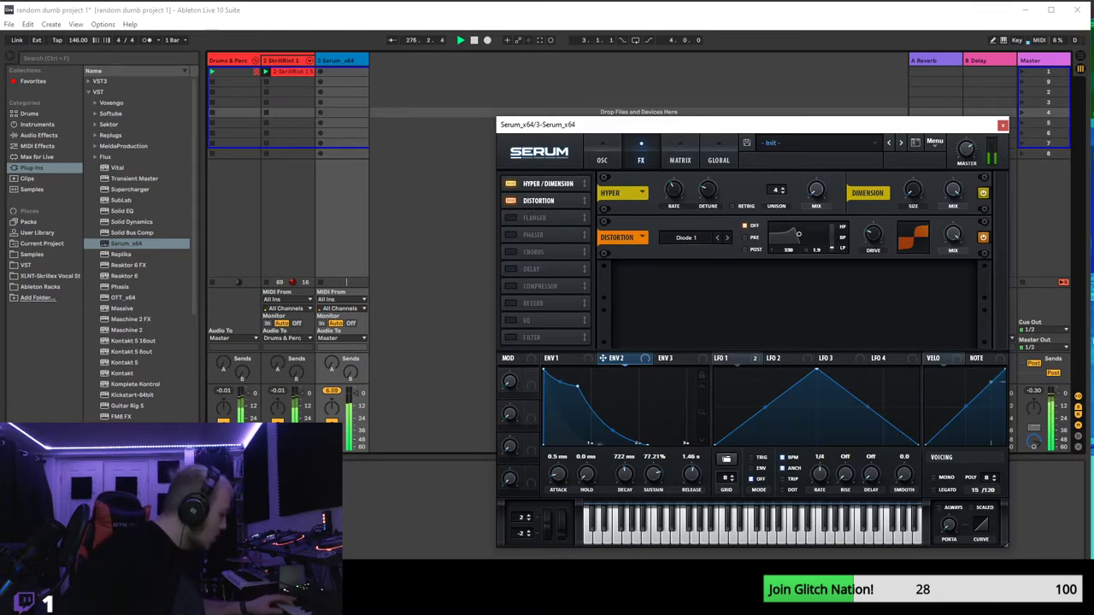
{"action": "left_click_drag", "start_coordinate": [948, 242], "coordinate": [931, 322]}
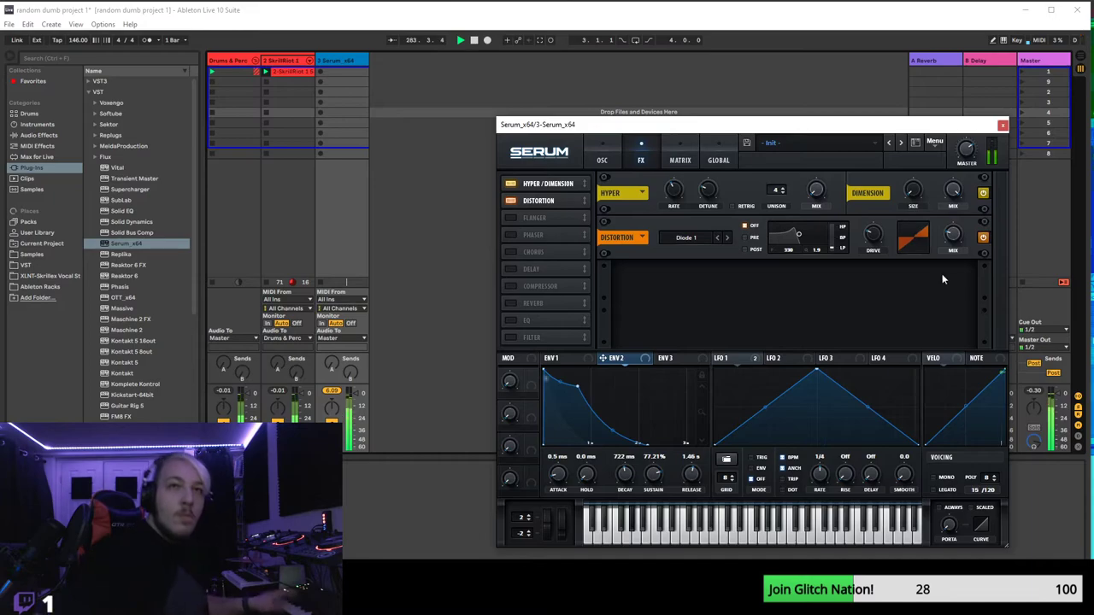
- Enable the Reverb effect, place it directly after Distortion, and assign ENV 2 to modulate the reverb mix
{"action": "left_click", "coordinate": [511, 303]}
{"action": "left_click_drag", "start_coordinate": [537, 306], "coordinate": [560, 217]}
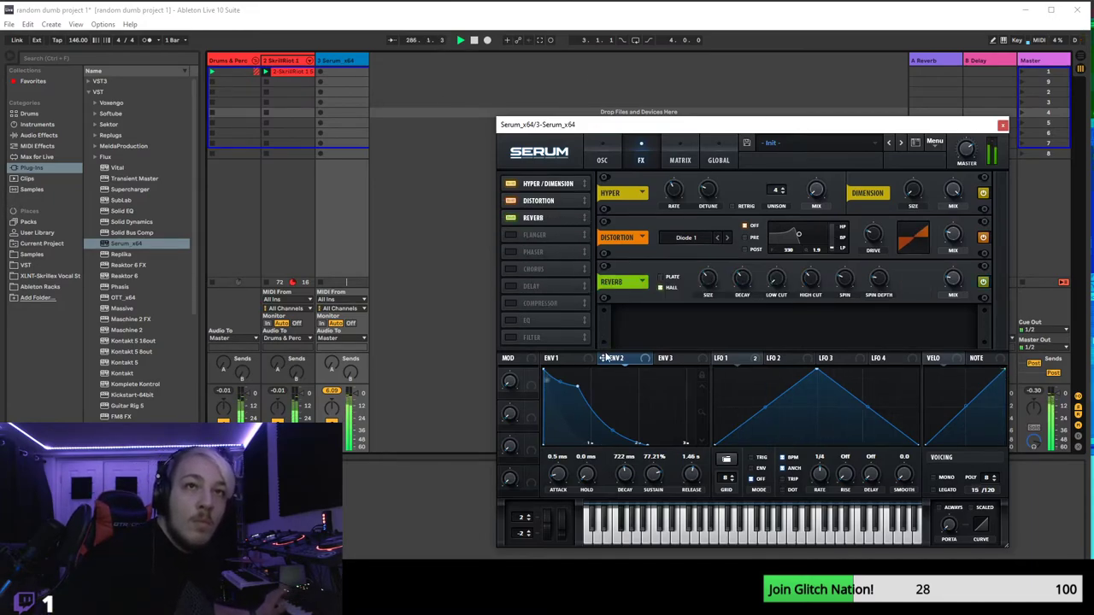
{"action": "right_click", "coordinate": [947, 284]}
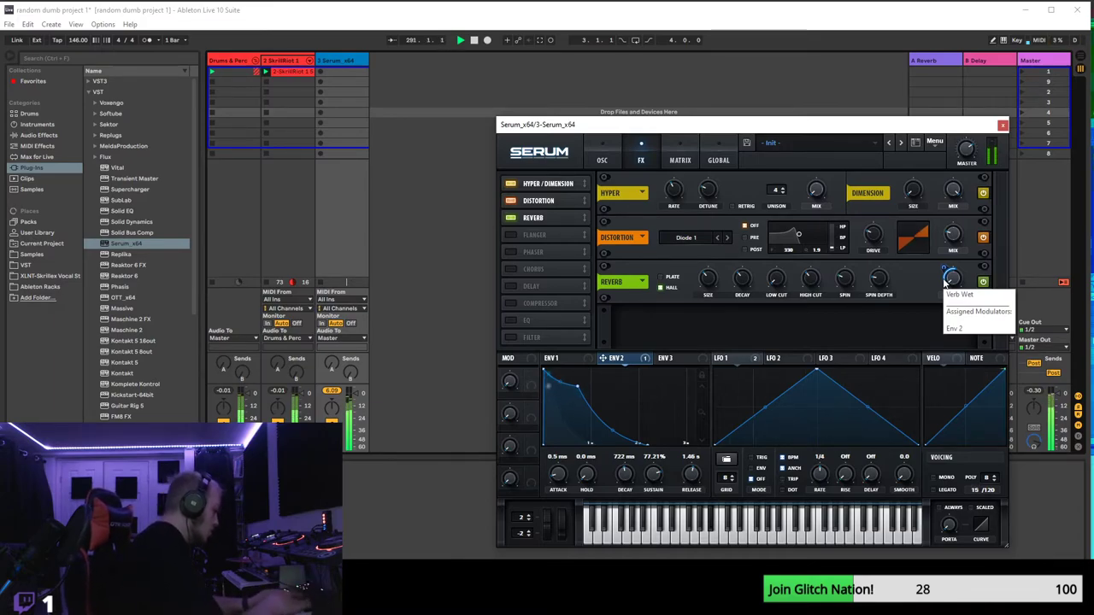
{"action": "left_click", "coordinate": [944, 294]}
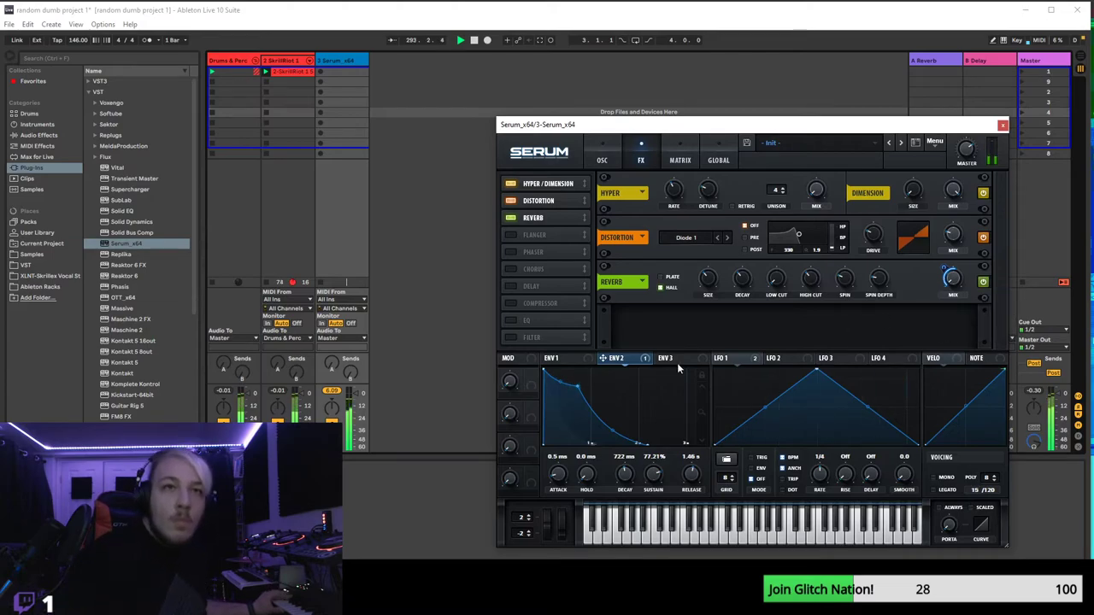
- Reshape ENV 2 to 224 ms attack, 358 ms decay and 100% sustain, and adjust its modulation of the reverb mix
{"action": "left_click_drag", "start_coordinate": [647, 443], "coordinate": [580, 370]}
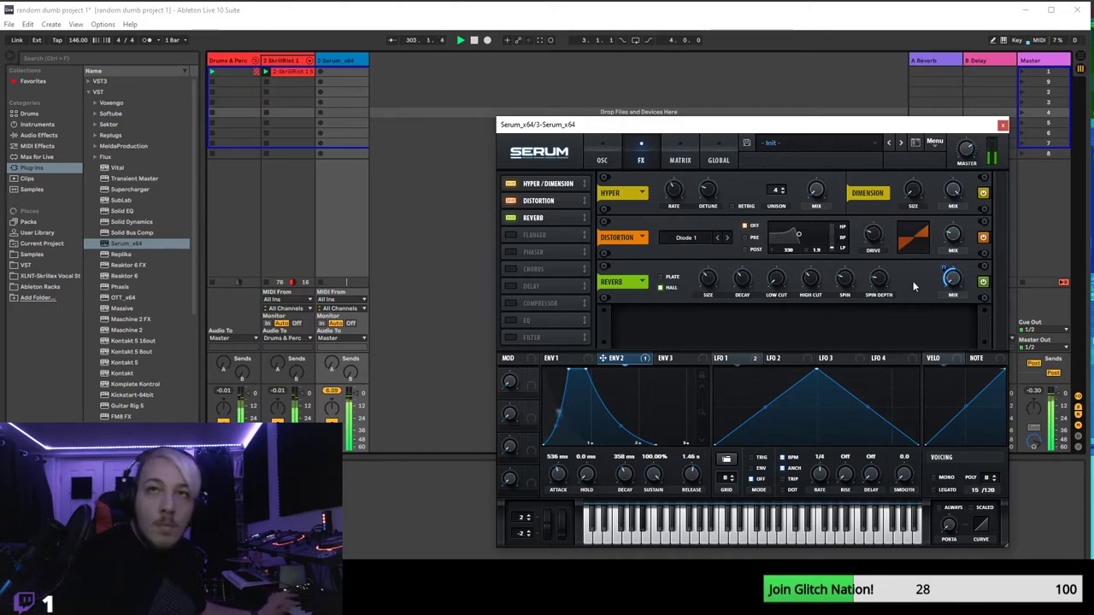
{"action": "left_click_drag", "start_coordinate": [947, 273], "coordinate": [942, 267]}
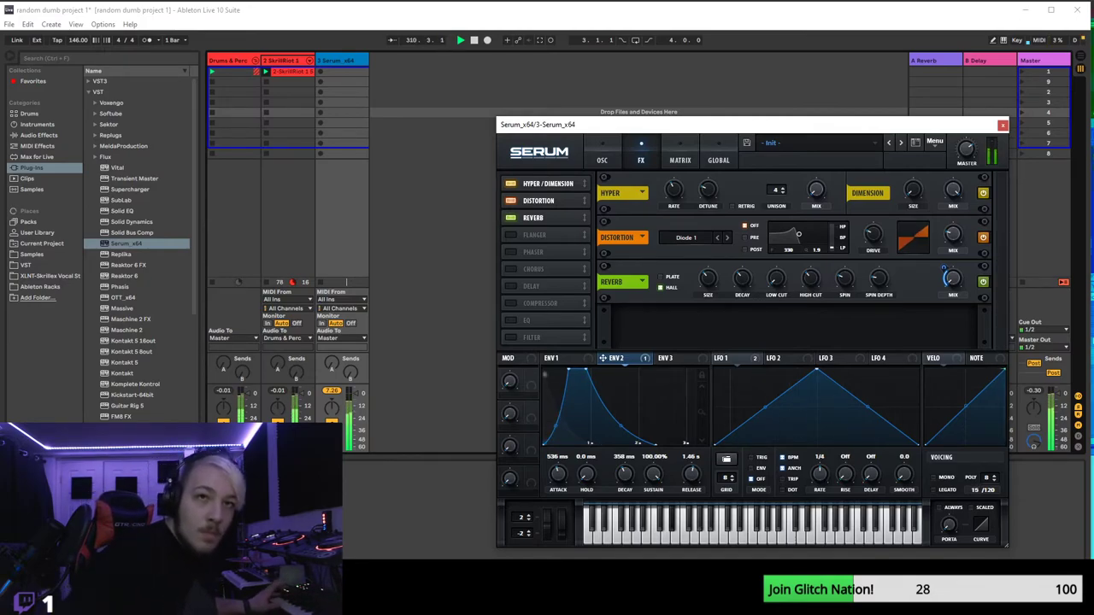
{"action": "left_click_drag", "start_coordinate": [566, 372], "coordinate": [550, 374]}
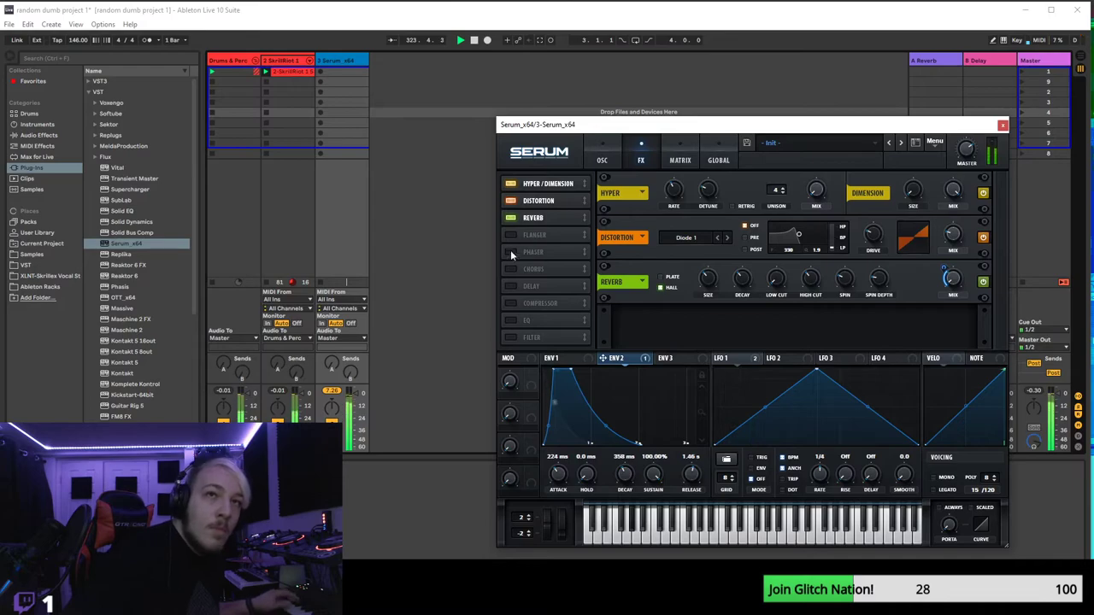
- Enable the Compressor effect after the reverb and adjust its gain
{"action": "left_click", "coordinate": [514, 304]}
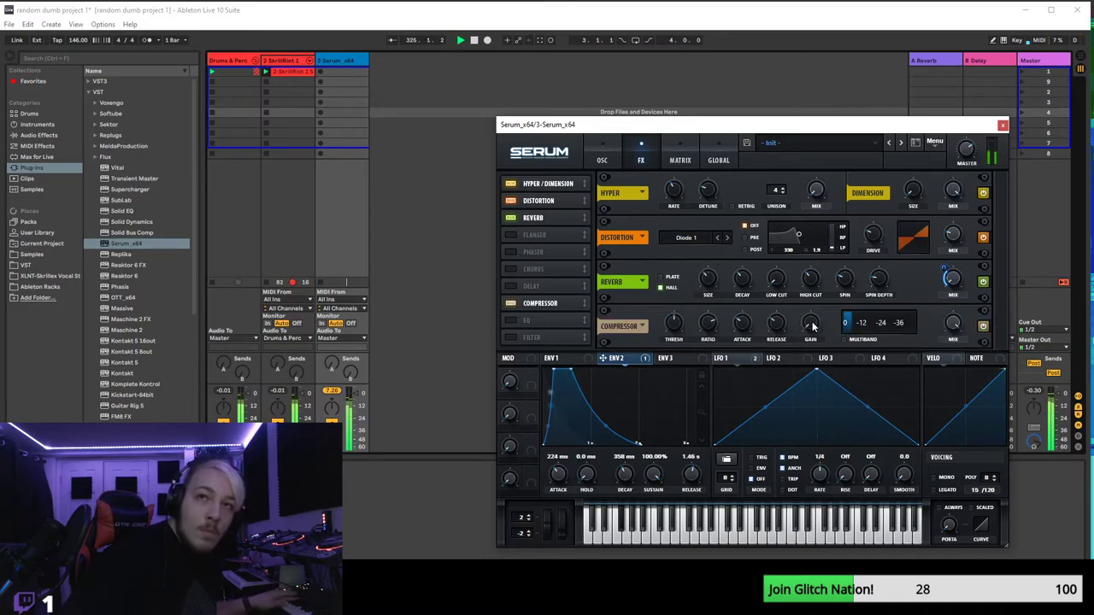
{"action": "mouse_move", "coordinate": [807, 326]}
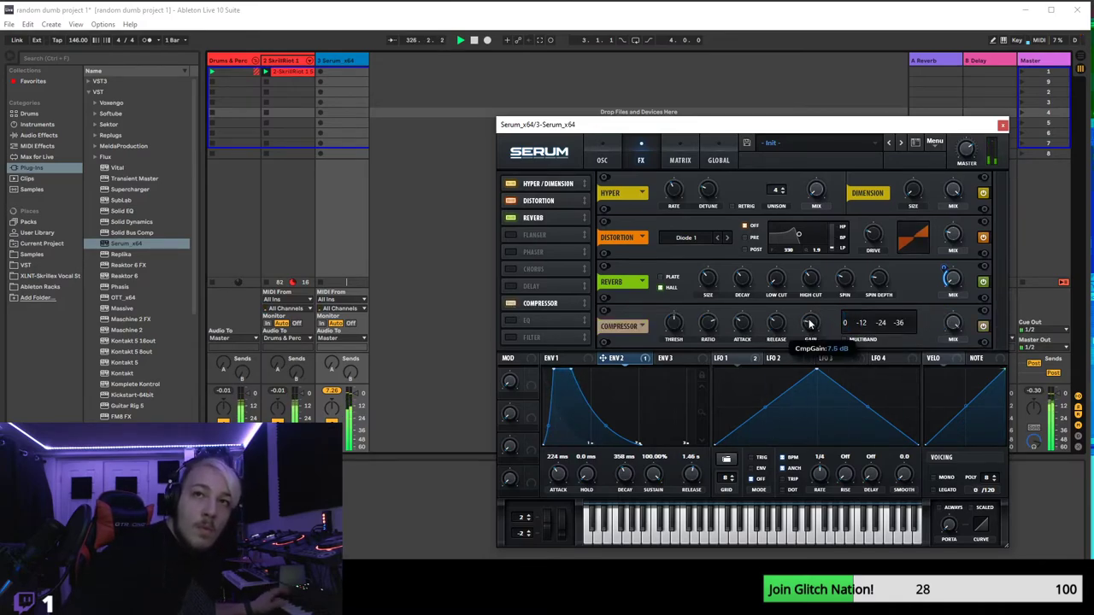
{"action": "scroll", "coordinate": [807, 325], "scroll_direction": "down", "scroll_amount": 4}
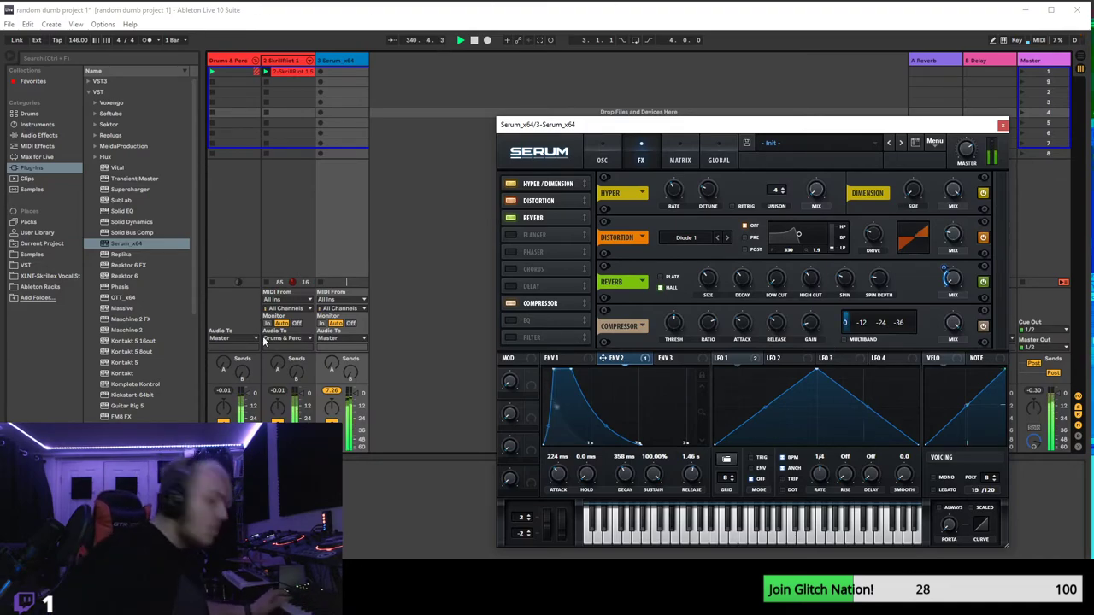
- Reshape LFO 1 into a slightly curved rise followed by a steep curved fall, and set it to Trig mode
{"action": "left_click", "coordinate": [741, 361]}
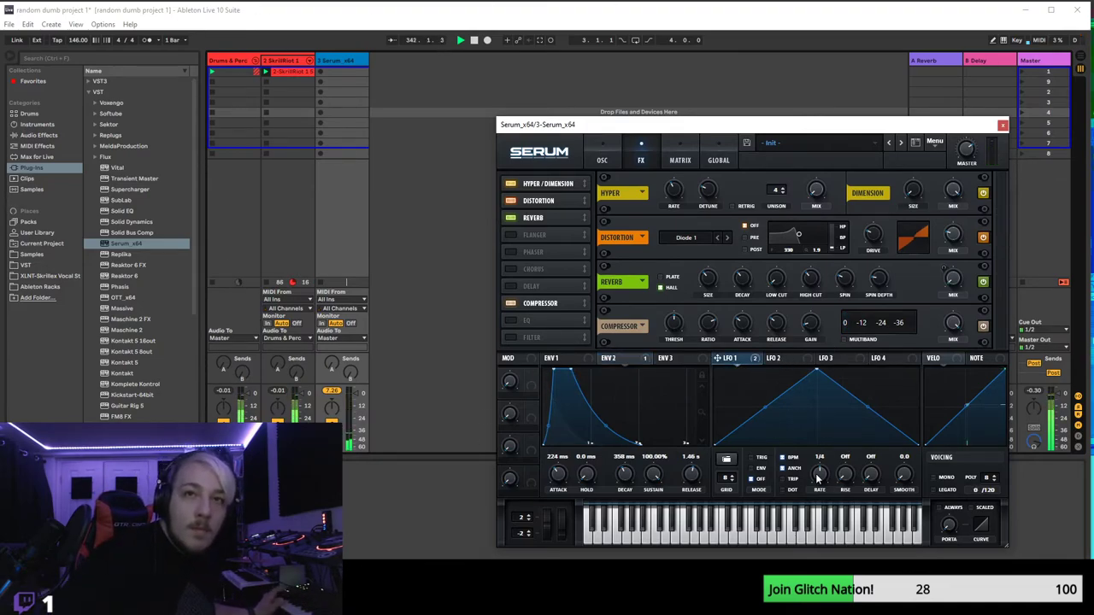
{"action": "mouse_move", "coordinate": [816, 480]}
{"action": "left_mouse_down"}
{"action": "mouse_move", "coordinate": [819, 500]}
{"action": "mouse_move", "coordinate": [823, 483]}
{"action": "left_mouse_up"}
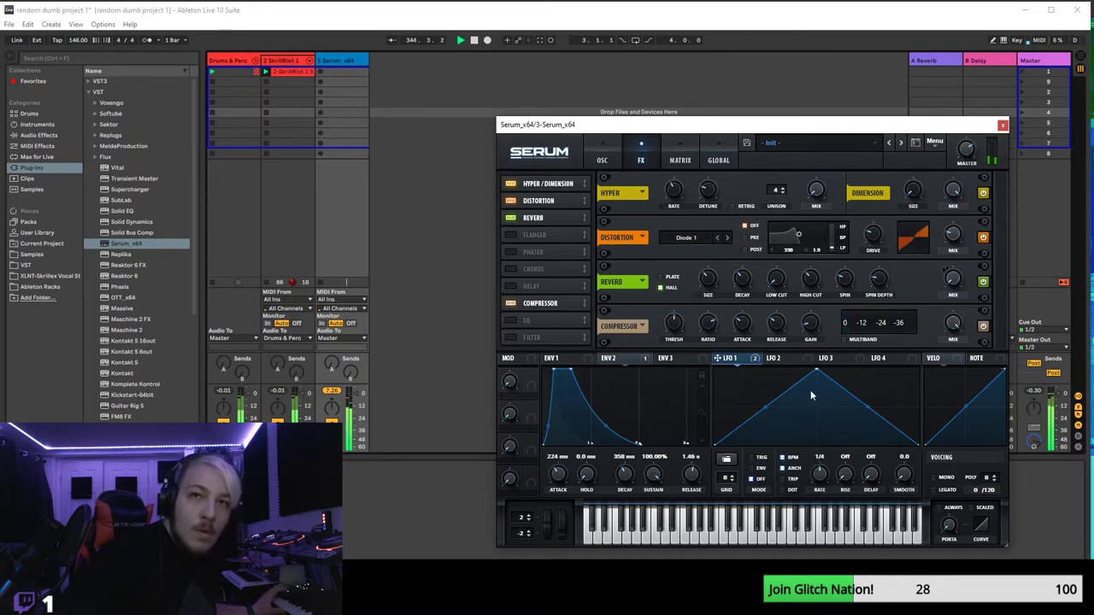
{"action": "left_click_drag", "start_coordinate": [864, 409], "coordinate": [839, 438]}
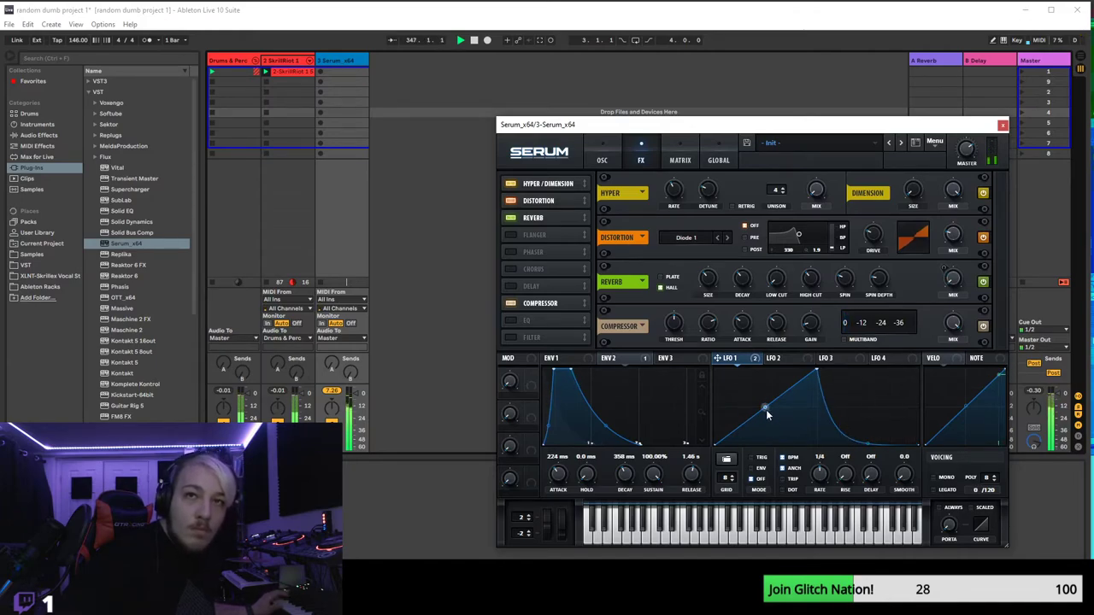
{"action": "left_click_drag", "start_coordinate": [766, 410], "coordinate": [753, 392]}
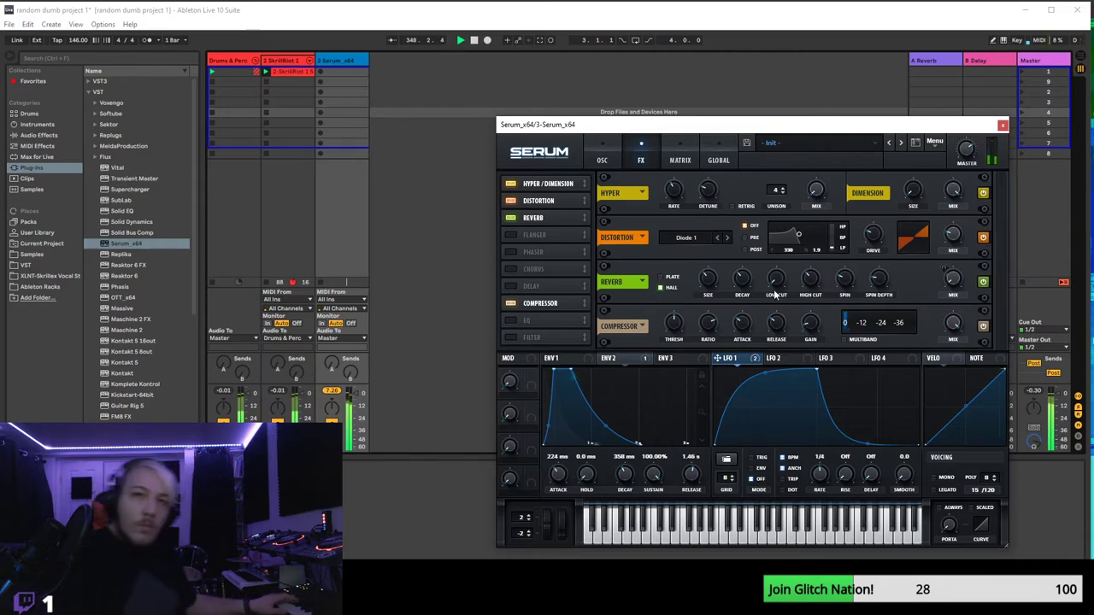
{"action": "left_click_drag", "start_coordinate": [767, 375], "coordinate": [804, 408]}
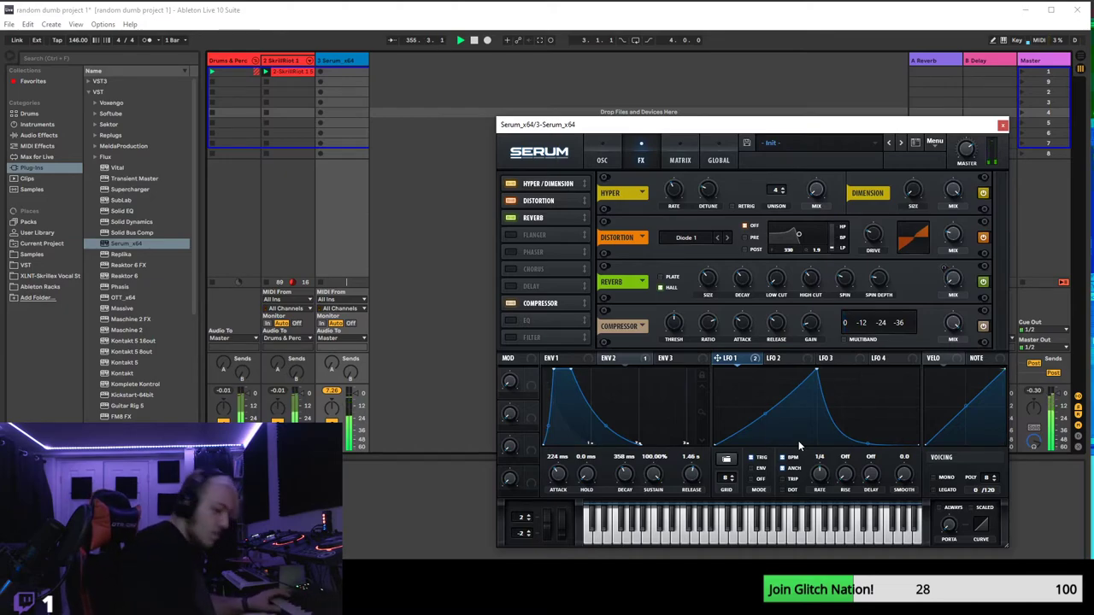
- Save the preset with author TMGlitch as Fest Wub 2 in the Plucks folder of TMGlitch Dubstep Pack 2
{"action": "left_click", "coordinate": [586, 357]}
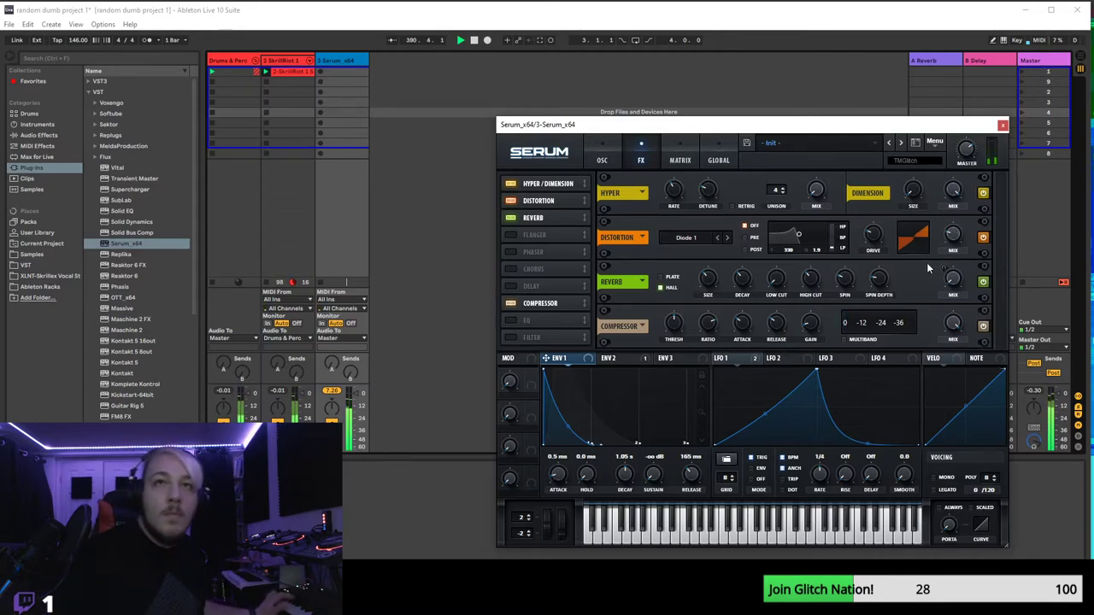
{"action": "left_click", "coordinate": [599, 149]}
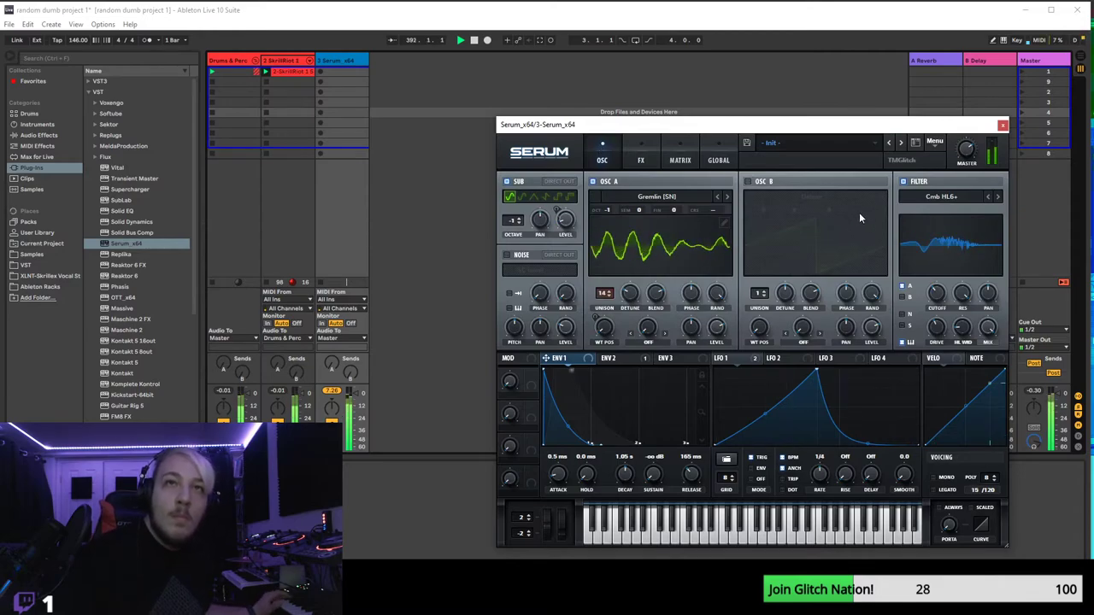
{"action": "left_click", "coordinate": [747, 146]}
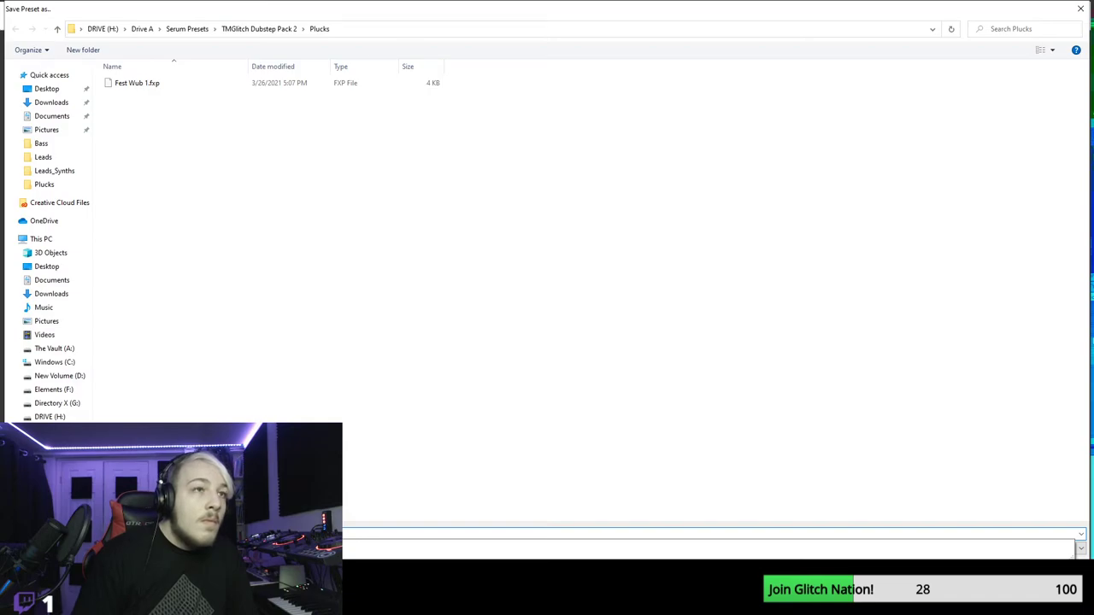
{"action": "key", "text": "Return"}
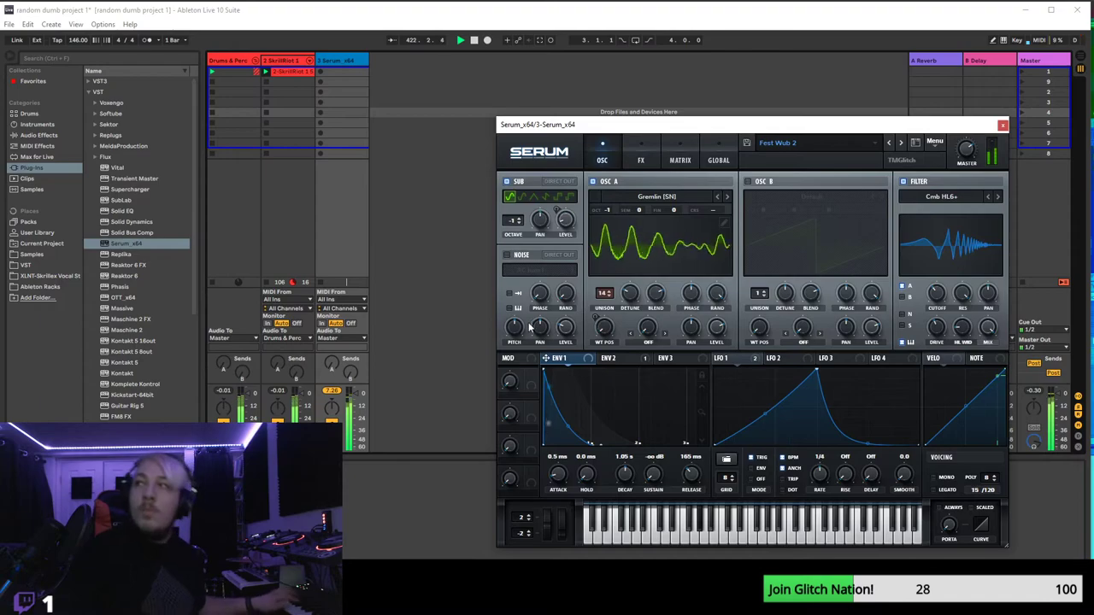
- Initialize the preset to start a new sound
{"action": "left_click", "coordinate": [482, 68]}
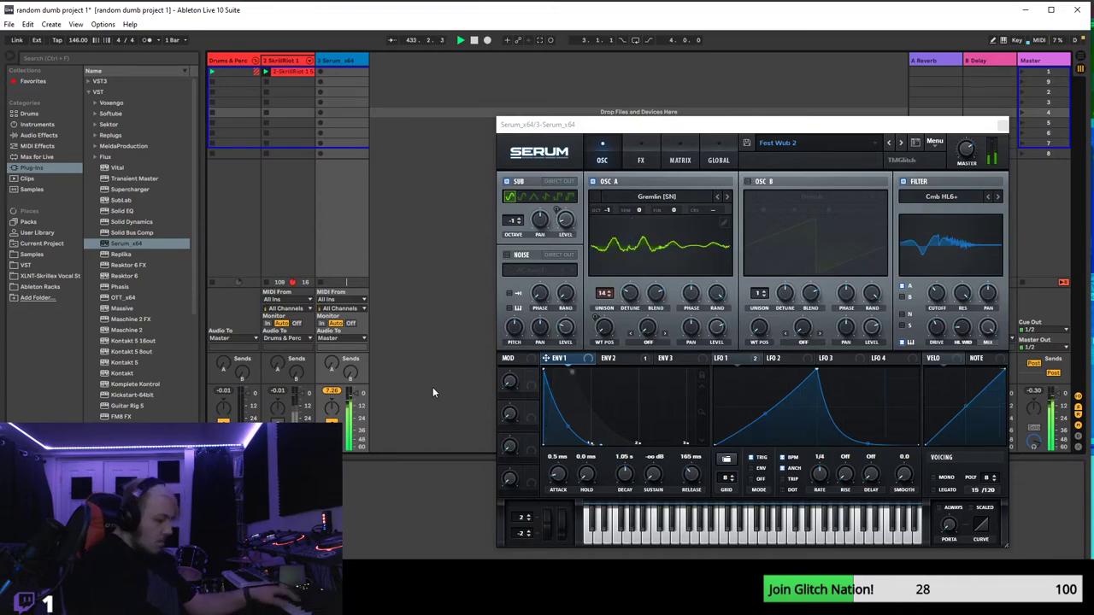
{"action": "left_click", "coordinate": [935, 142]}
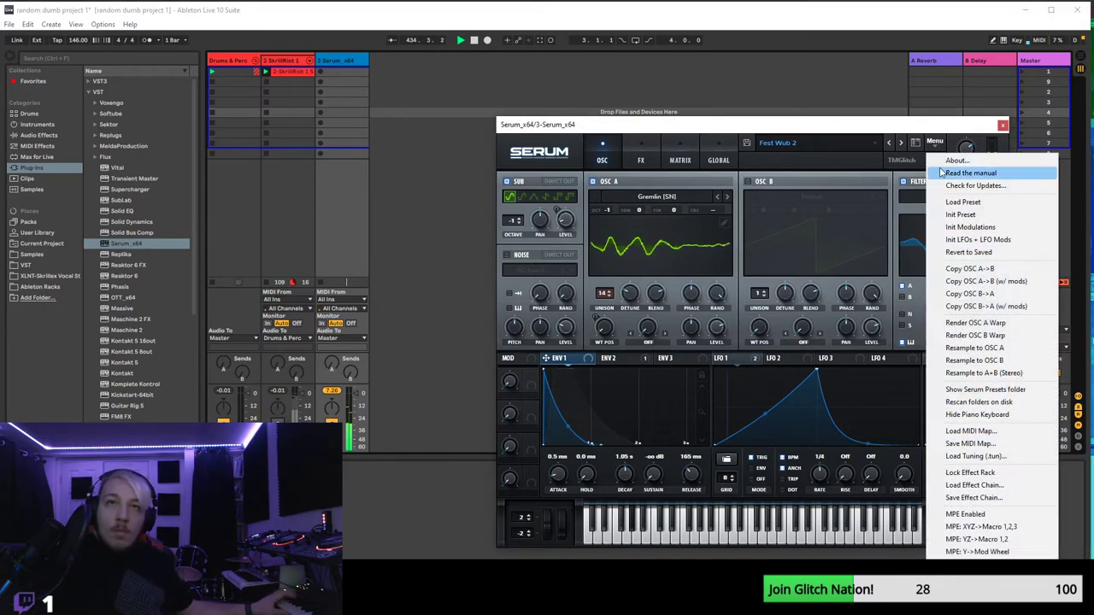
{"action": "left_click", "coordinate": [963, 214]}
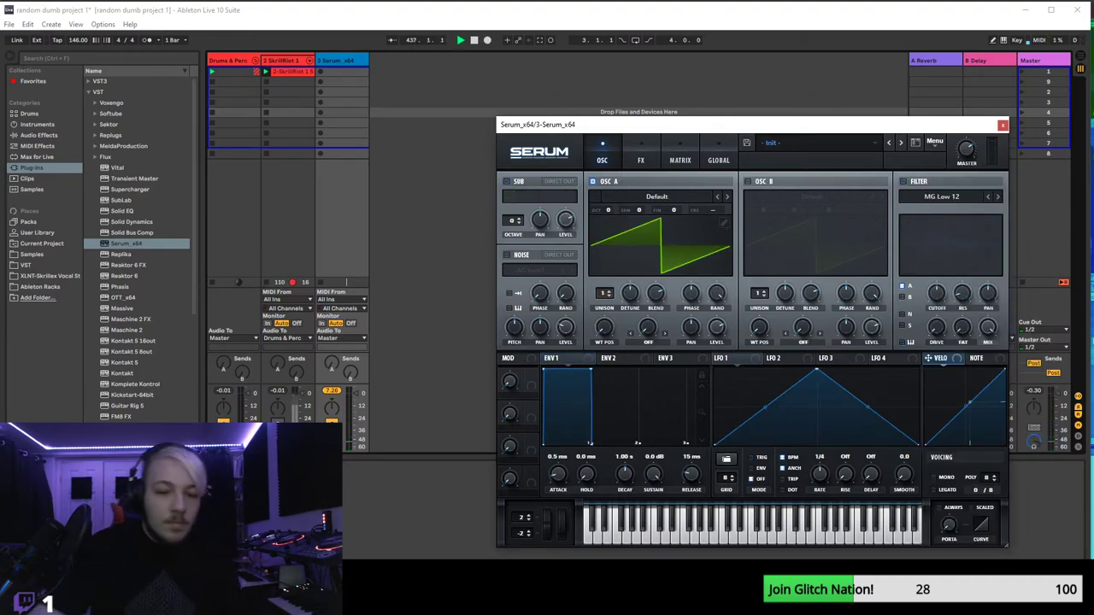
- Load the Dist Fwapper SQ digital wavetable into oscillator A, raise its wavetable position, and assign LFO 1 to modulate that position
{"action": "left_click", "coordinate": [649, 204]}
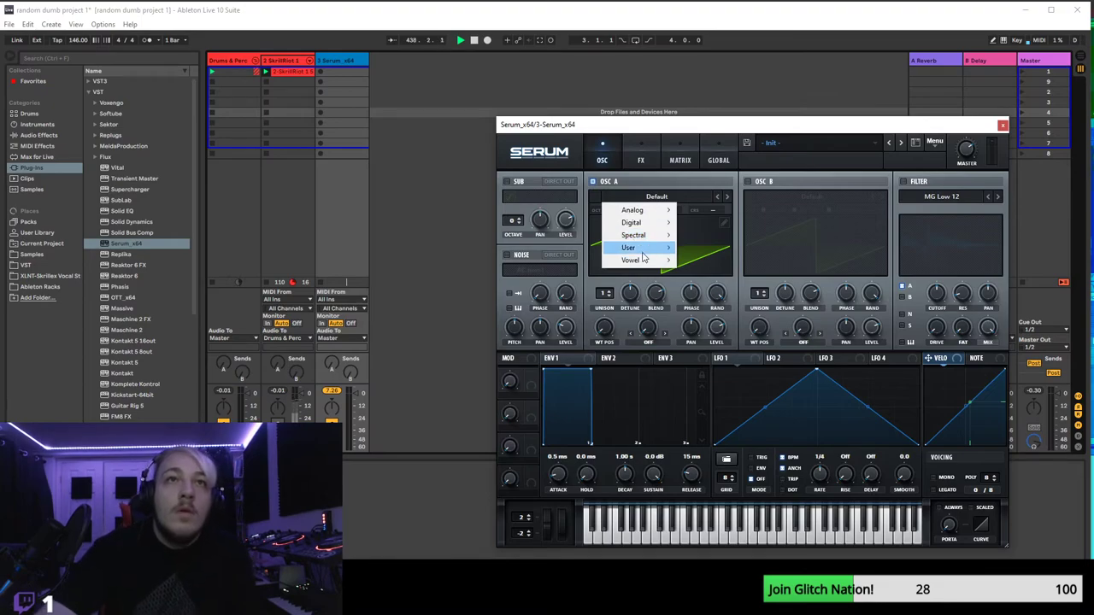
{"action": "mouse_move", "coordinate": [644, 265]}
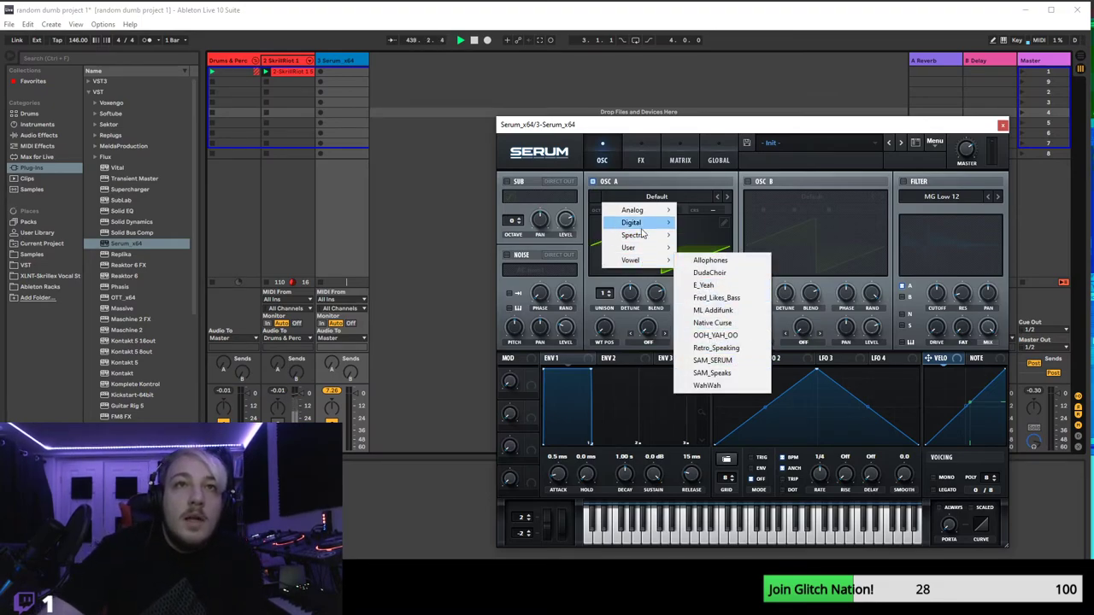
{"action": "mouse_move", "coordinate": [650, 222]}
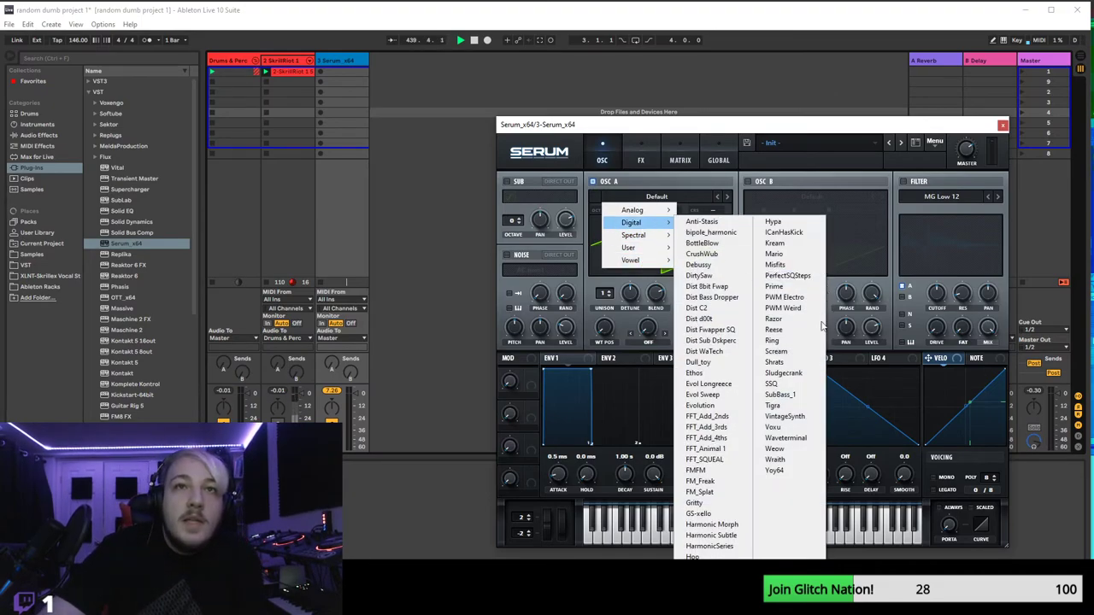
{"action": "left_click", "coordinate": [709, 330]}
{"action": "left_click_drag", "start_coordinate": [602, 328], "coordinate": [667, 292]}
{"action": "left_click_drag", "start_coordinate": [718, 358], "coordinate": [586, 376]}
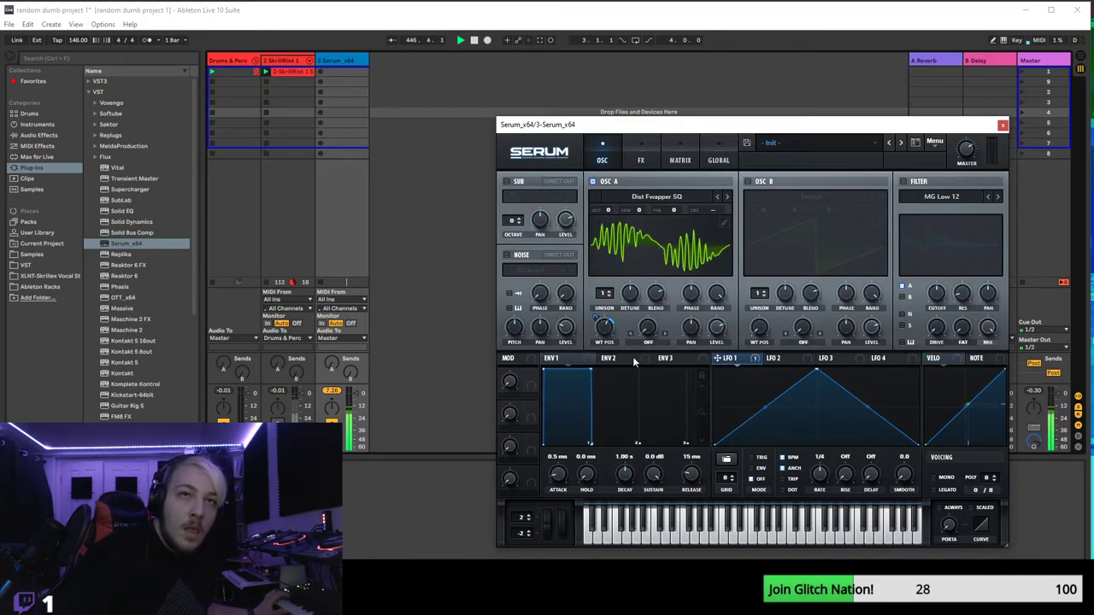
- Move LFO 1's peak later in the cycle with a concave curved rise, and set its rate to 1/16
{"action": "left_click_drag", "start_coordinate": [817, 369], "coordinate": [873, 371]}
{"action": "mouse_move", "coordinate": [790, 409]}
{"action": "left_mouse_down"}
{"action": "mouse_move", "coordinate": [805, 431]}
{"action": "mouse_move", "coordinate": [801, 416]}
{"action": "left_mouse_up"}
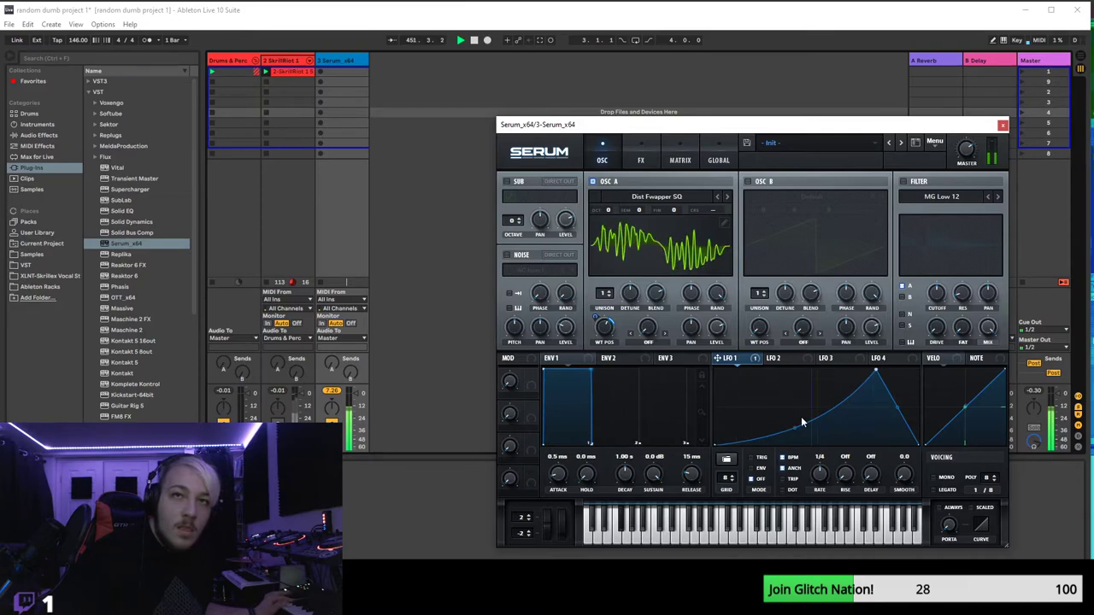
{"action": "left_click_drag", "start_coordinate": [819, 474], "coordinate": [874, 392]}
- Set oscillator A's octave to -1 and load the Monster 4 [SL] spectral wavetable, adjusting its wavetable position
{"action": "left_click_drag", "start_coordinate": [608, 211], "coordinate": [609, 226]}
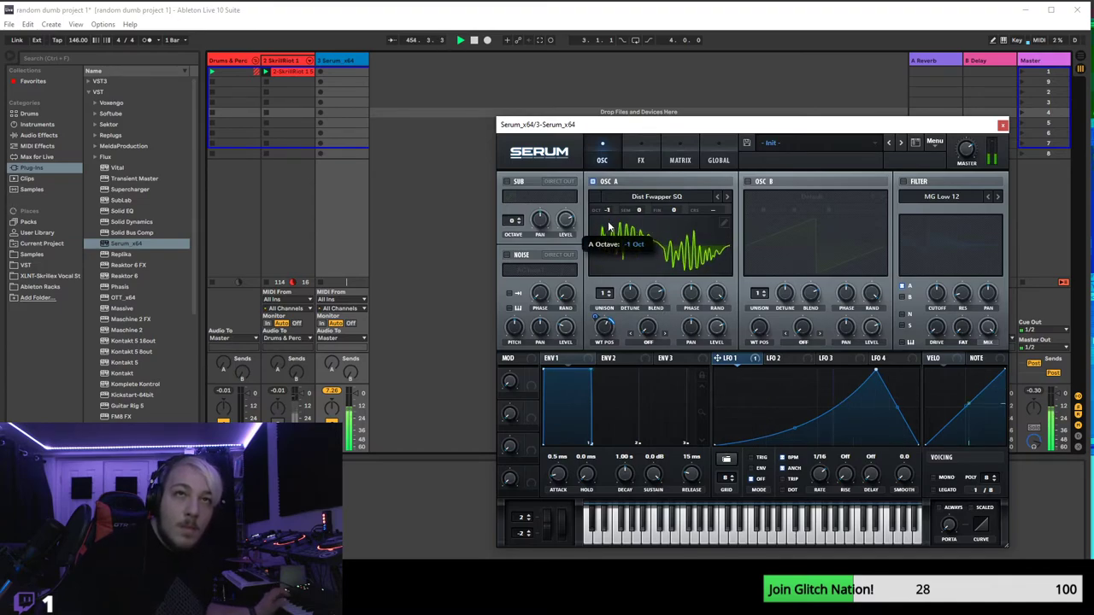
{"action": "left_click", "coordinate": [657, 196]}
{"action": "mouse_move", "coordinate": [648, 243]}
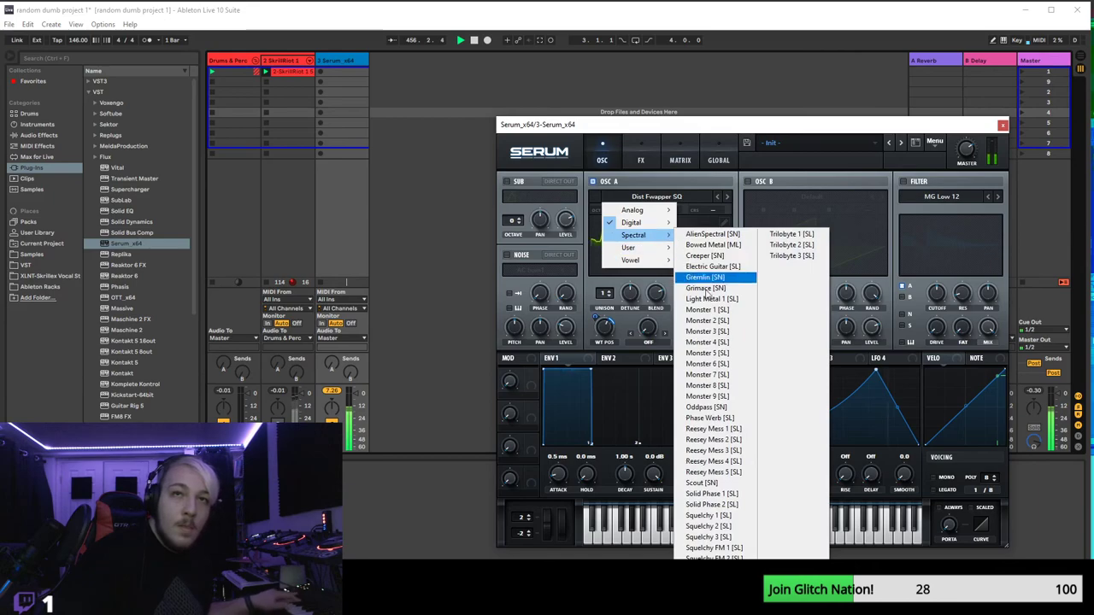
{"action": "left_click", "coordinate": [708, 342]}
{"action": "mouse_move", "coordinate": [611, 333]}
{"action": "left_mouse_down"}
{"action": "mouse_move", "coordinate": [611, 312]}
{"action": "mouse_move", "coordinate": [608, 340]}
{"action": "left_mouse_up"}
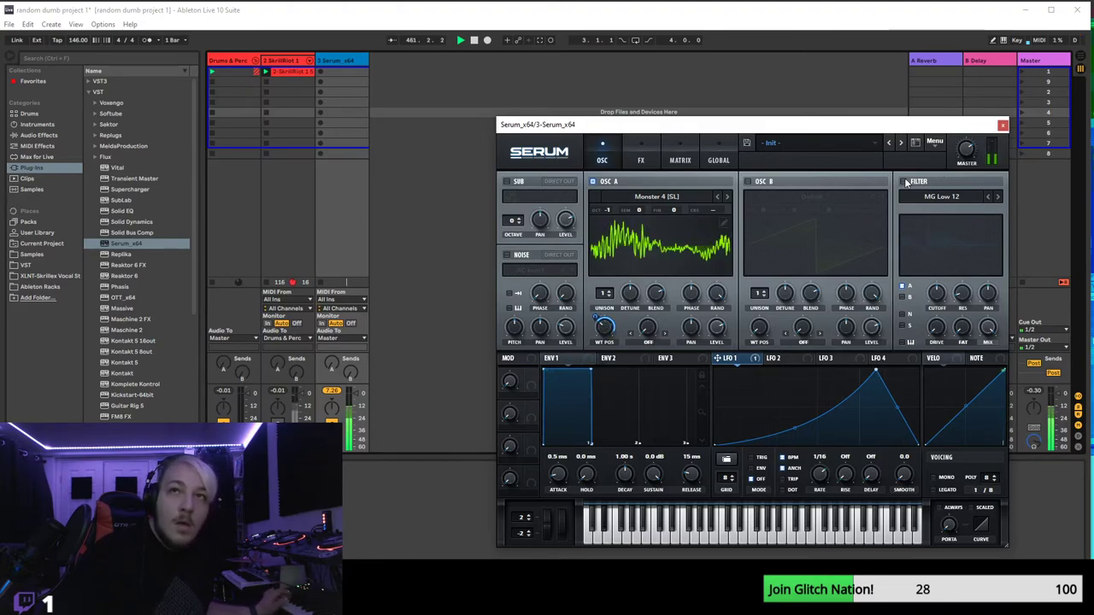
- Reshape LFO 1 with an earlier peak, a concave rise and a rounded fall, and set it to Trig mode at a 1/8 rate
{"action": "mouse_move", "coordinate": [593, 343]}
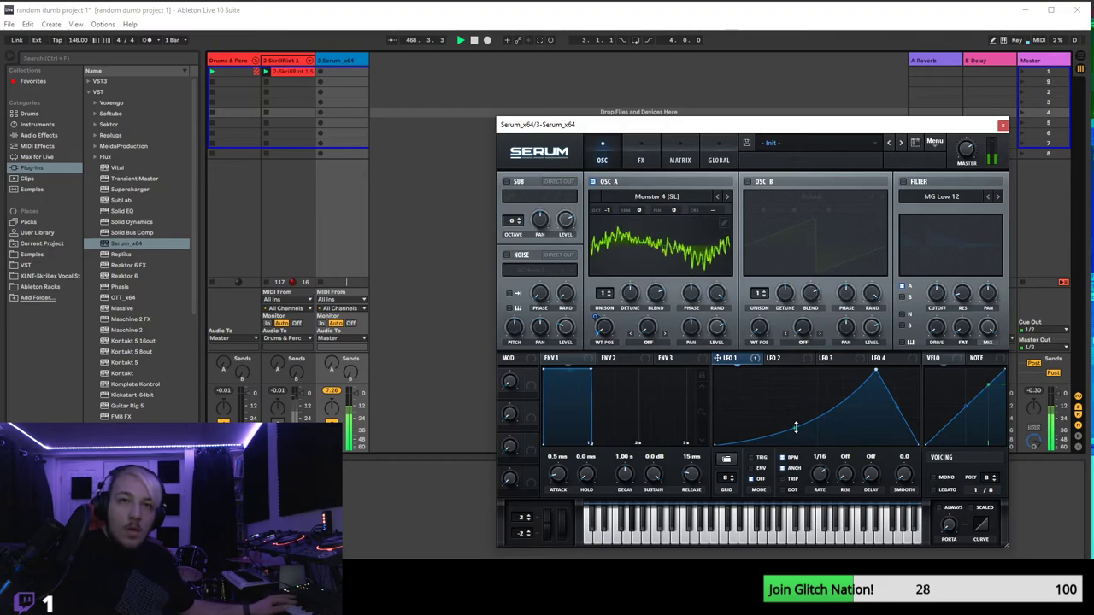
{"action": "left_click_drag", "start_coordinate": [796, 428], "coordinate": [797, 440]}
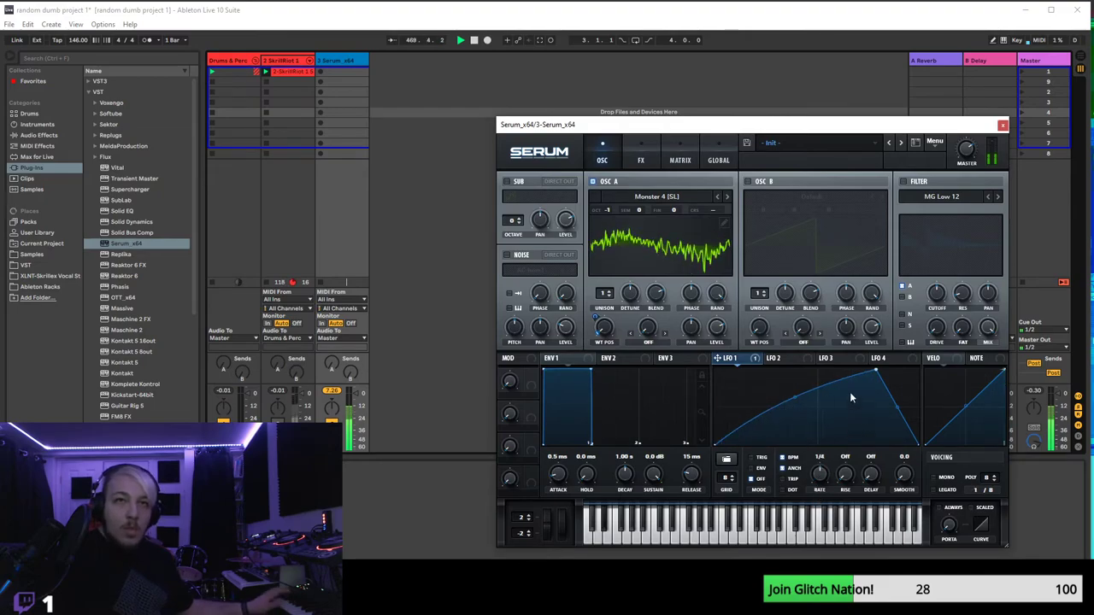
{"action": "left_click_drag", "start_coordinate": [878, 371], "coordinate": [804, 371]}
{"action": "left_click_drag", "start_coordinate": [756, 407], "coordinate": [770, 413]}
{"action": "left_click_drag", "start_coordinate": [861, 408], "coordinate": [874, 401]}
{"action": "left_click_drag", "start_coordinate": [821, 484], "coordinate": [814, 489]}
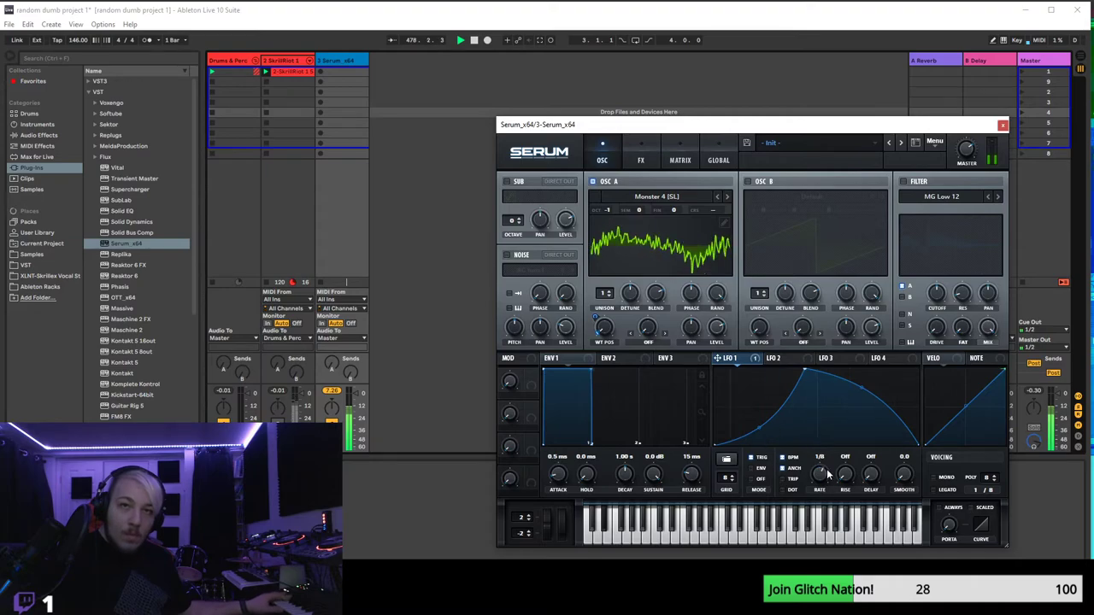
- Set oscillator A to 16 unison voices with reduced detune and enable the Hyper/Dimension effect
{"action": "scroll", "coordinate": [605, 294], "scroll_direction": "up", "scroll_amount": 15}
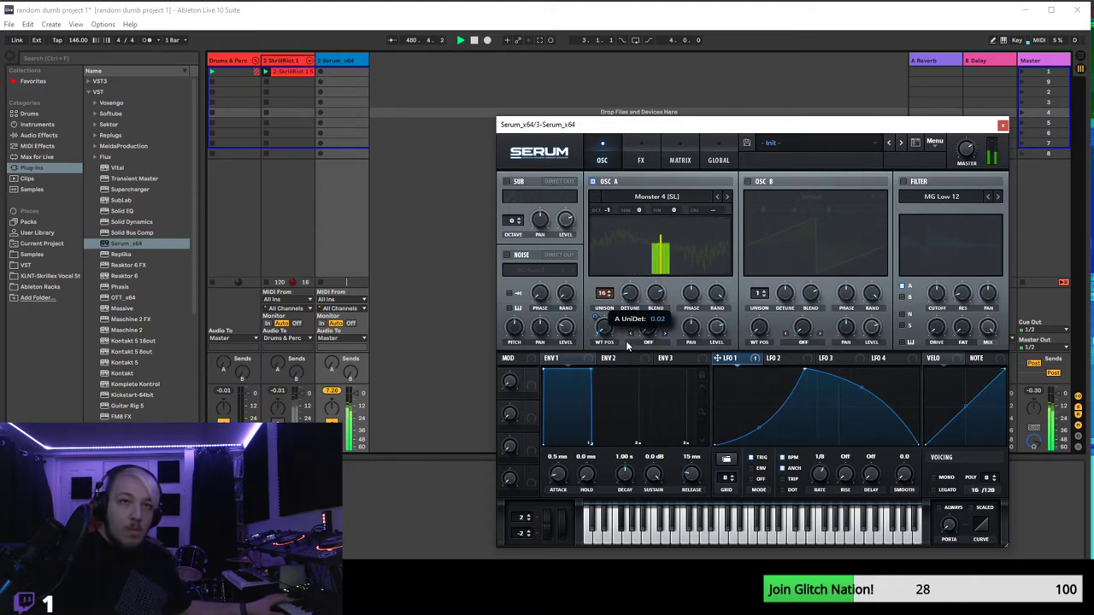
{"action": "left_click", "coordinate": [641, 160]}
{"action": "left_click", "coordinate": [513, 184]}
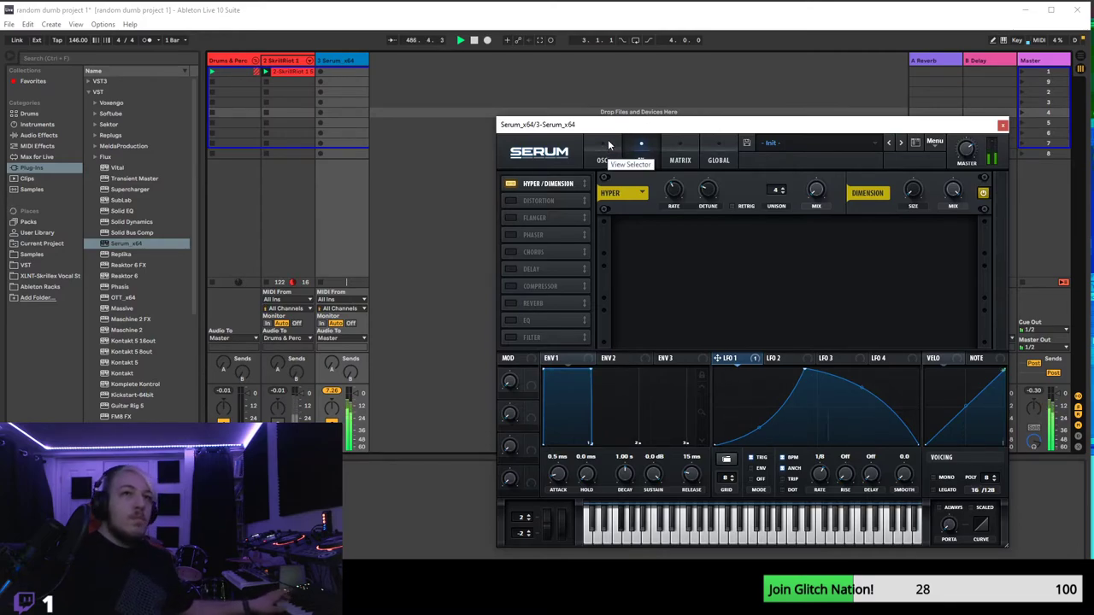
- Enable the Distortion effect in Diode 2 mode and give envelope 1 an 846 ms decay with no sustain
{"action": "left_click", "coordinate": [516, 201]}
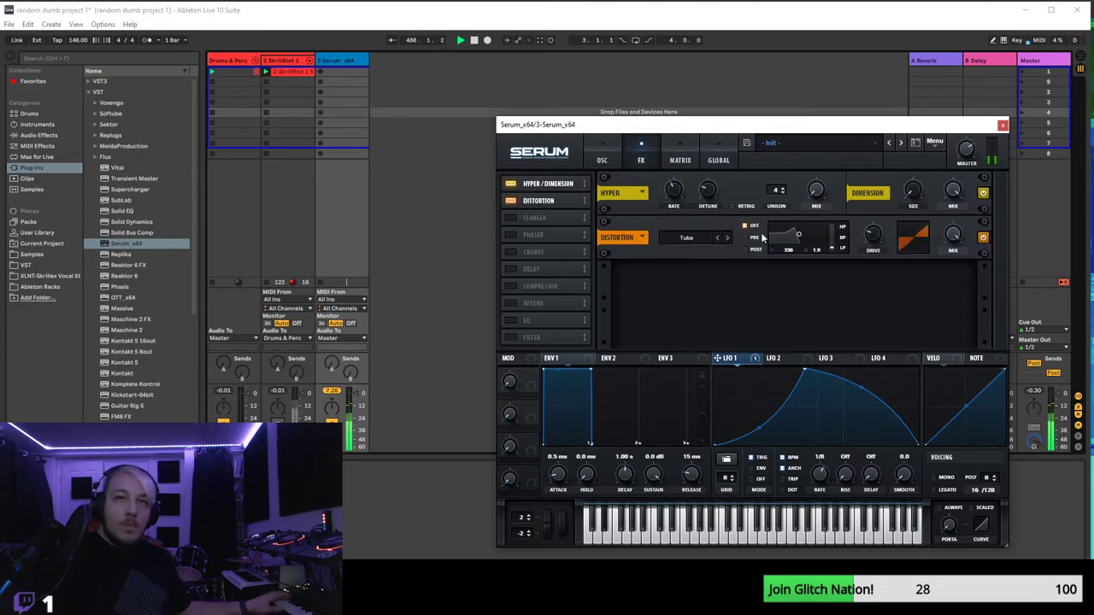
{"action": "left_click", "coordinate": [726, 241]}
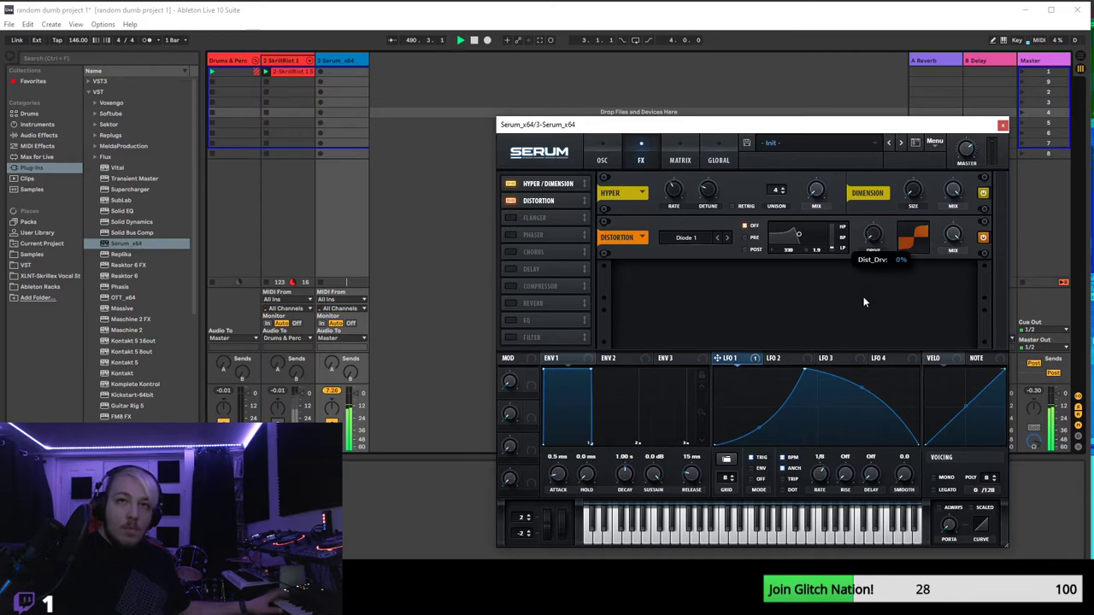
{"action": "left_click", "coordinate": [728, 238]}
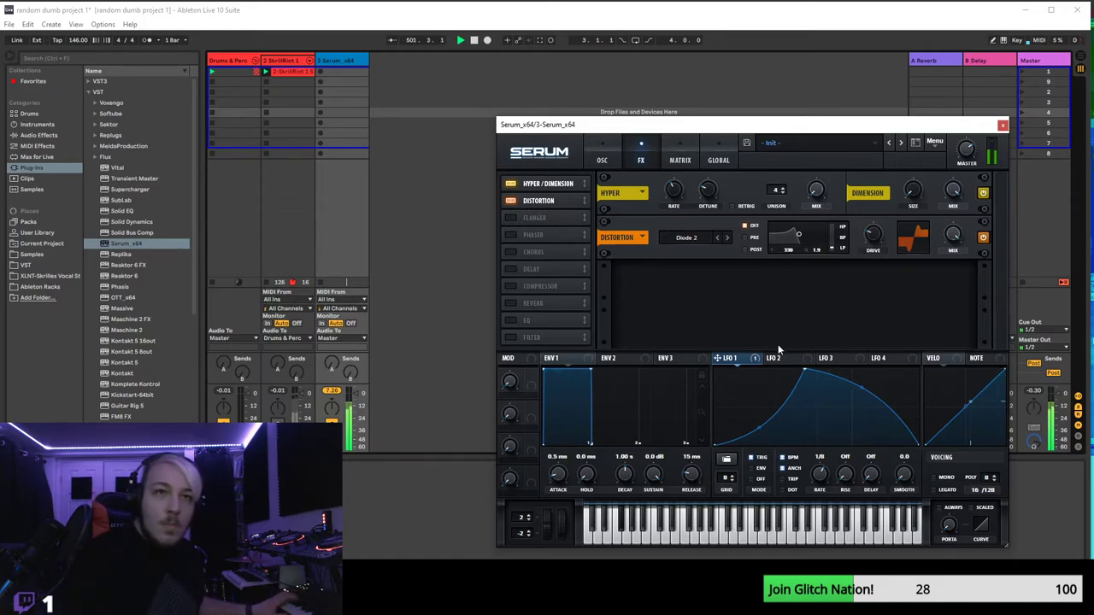
{"action": "left_click_drag", "start_coordinate": [589, 372], "coordinate": [565, 481]}
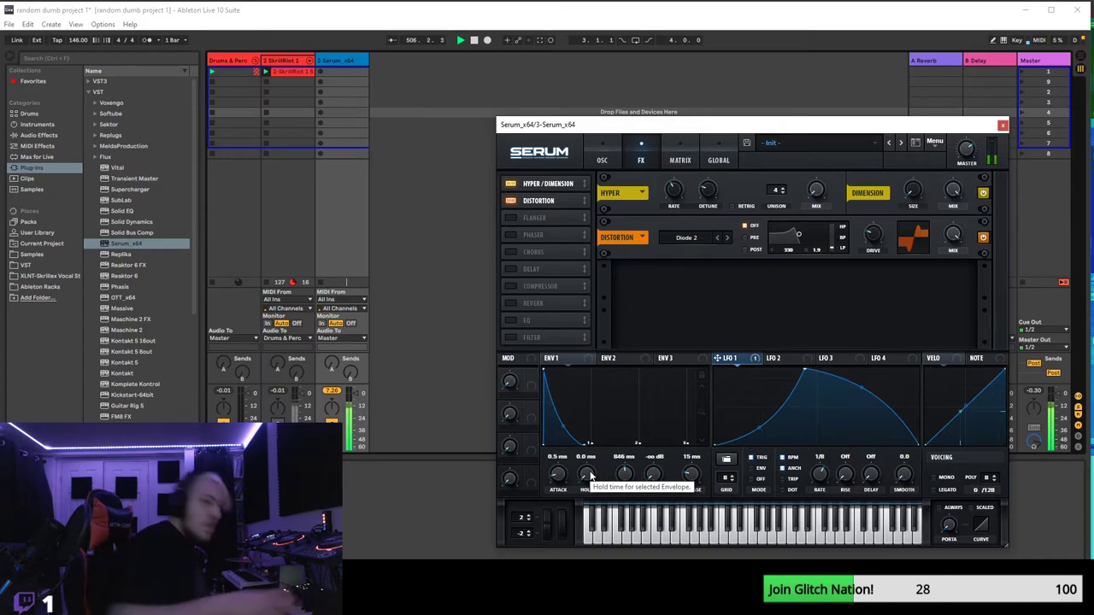
- Try the Flanger effect, then add the Compressor and Reverb to the effects chain
{"action": "left_click", "coordinate": [516, 219]}
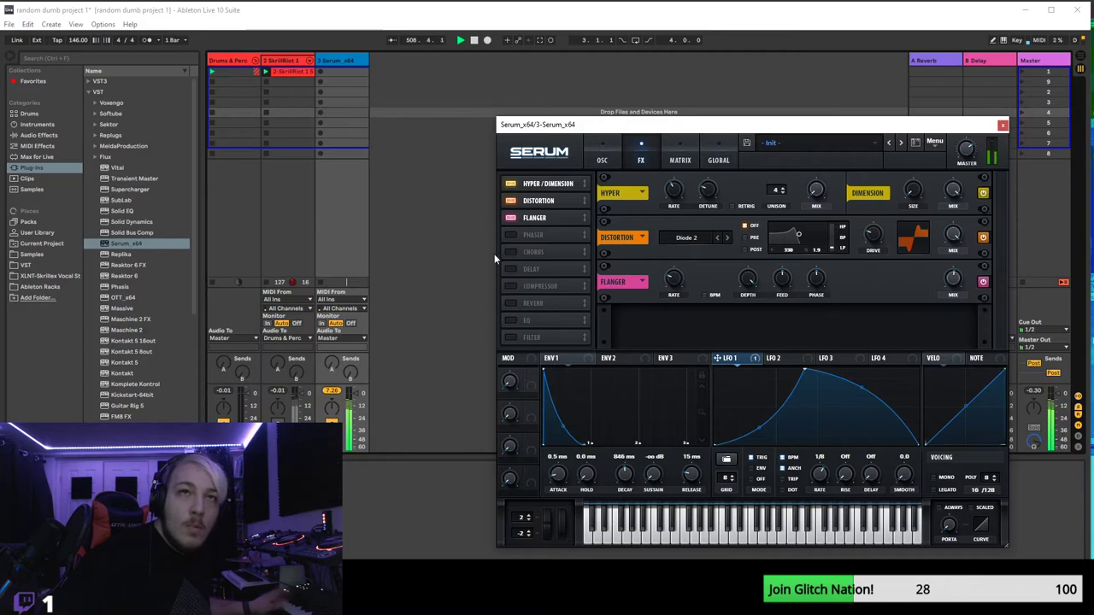
{"action": "left_click", "coordinate": [514, 219]}
{"action": "left_click", "coordinate": [511, 286]}
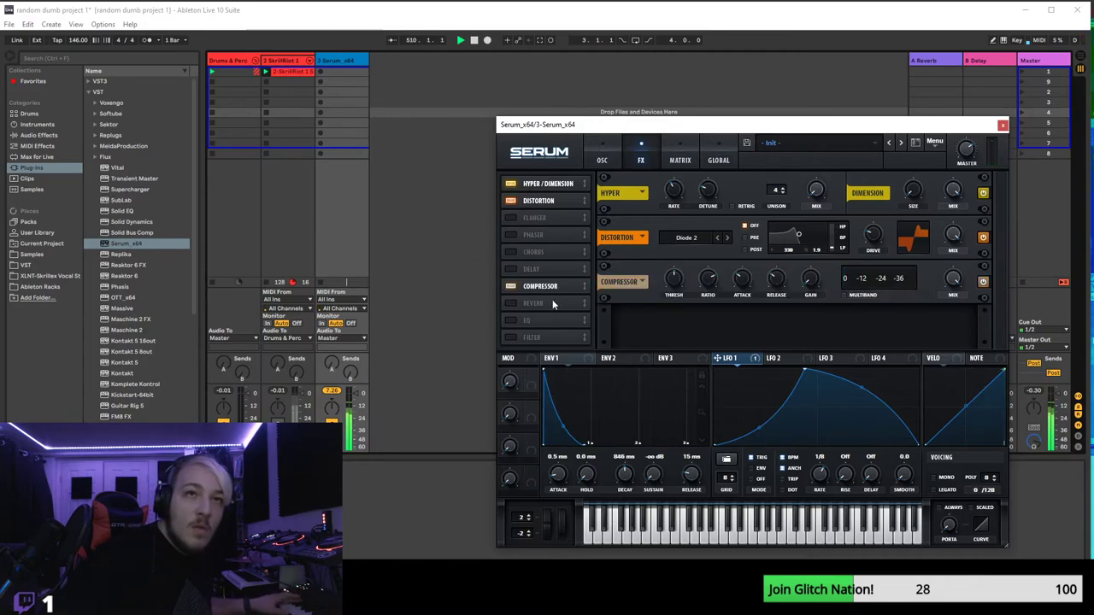
{"action": "left_click", "coordinate": [511, 303]}
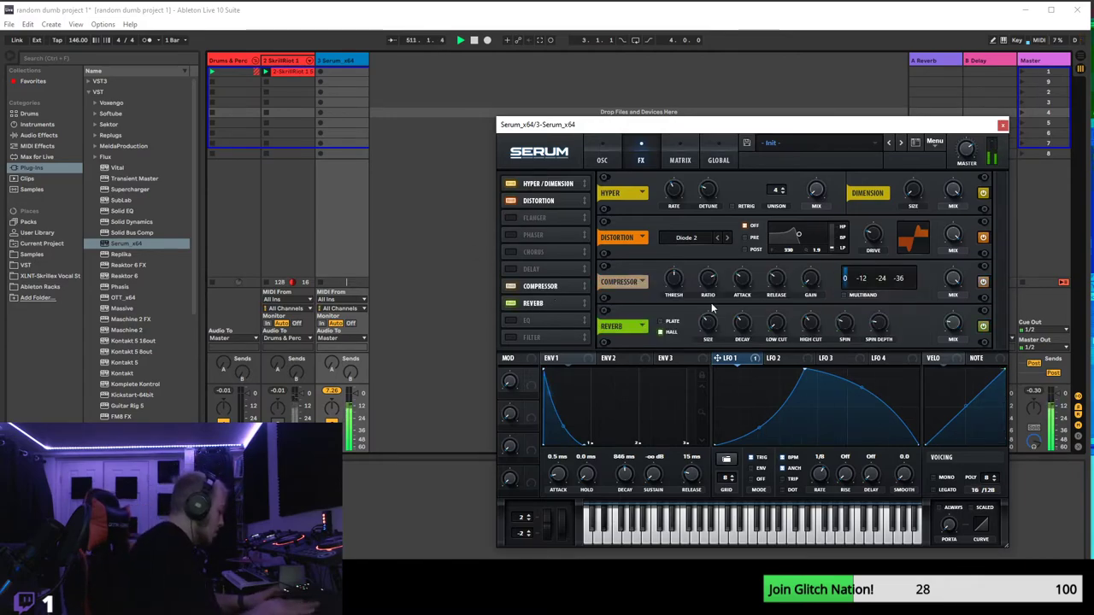
{"action": "left_click", "coordinate": [983, 326]}
- Discard the current patch by initializing the preset
{"action": "left_click", "coordinate": [601, 154]}
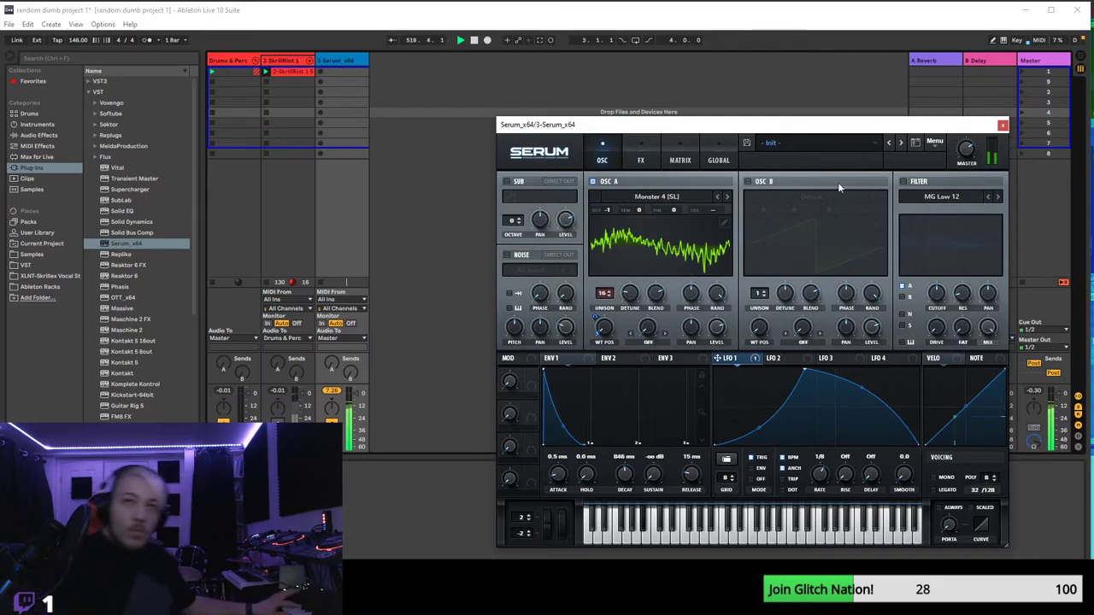
{"action": "left_click", "coordinate": [934, 142]}
{"action": "left_click", "coordinate": [961, 215]}
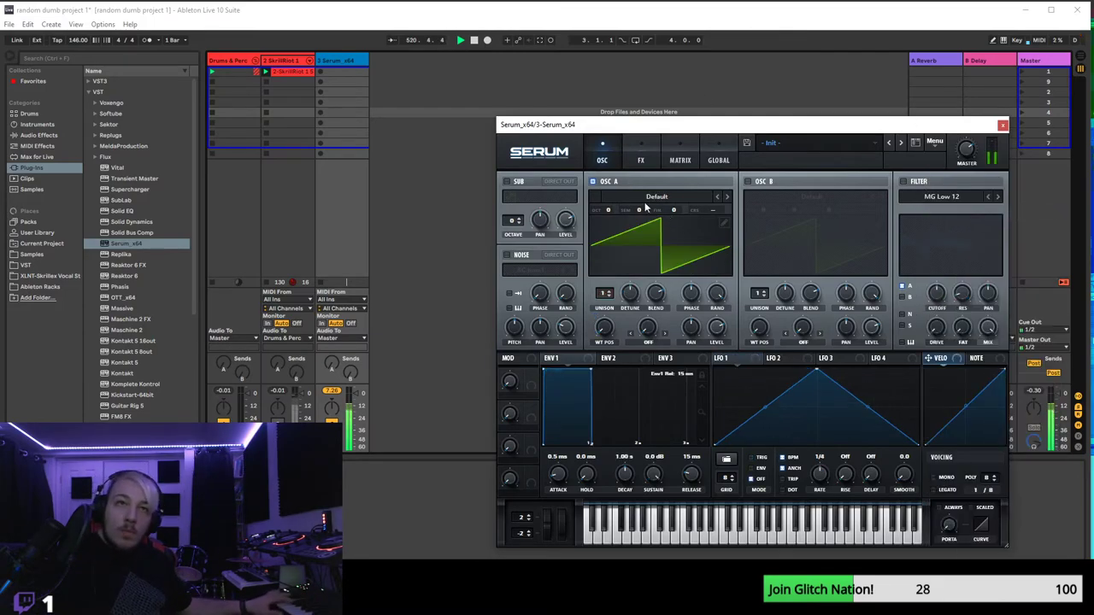
- Enable oscillator B and load the Reesey Mess 1 [SL] wavetable into it
{"action": "left_click", "coordinate": [656, 197]}
{"action": "left_click", "coordinate": [758, 182]}
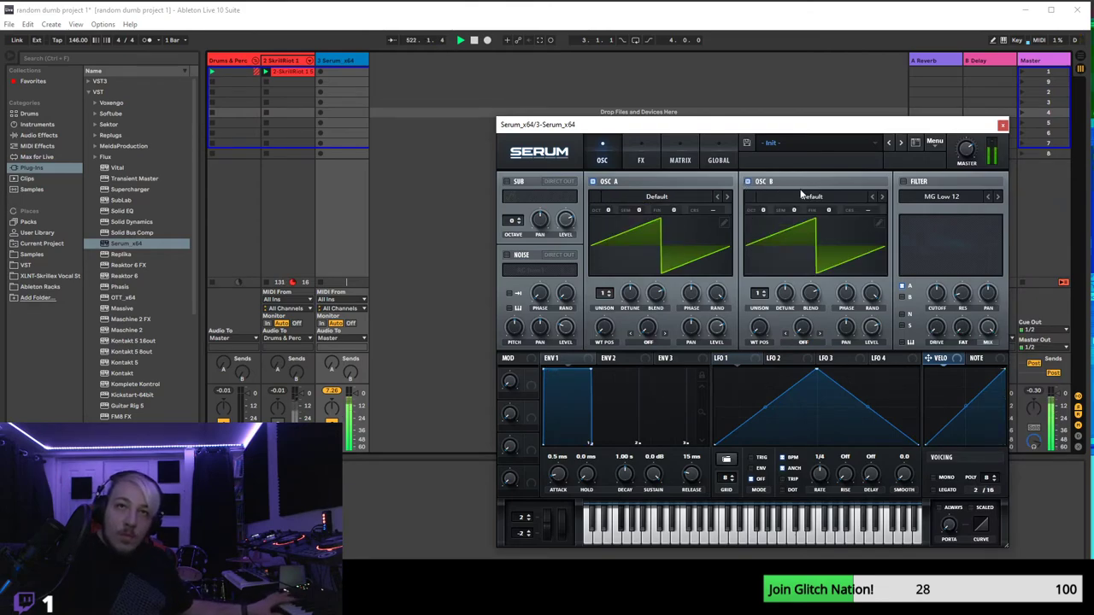
{"action": "left_click", "coordinate": [758, 183]}
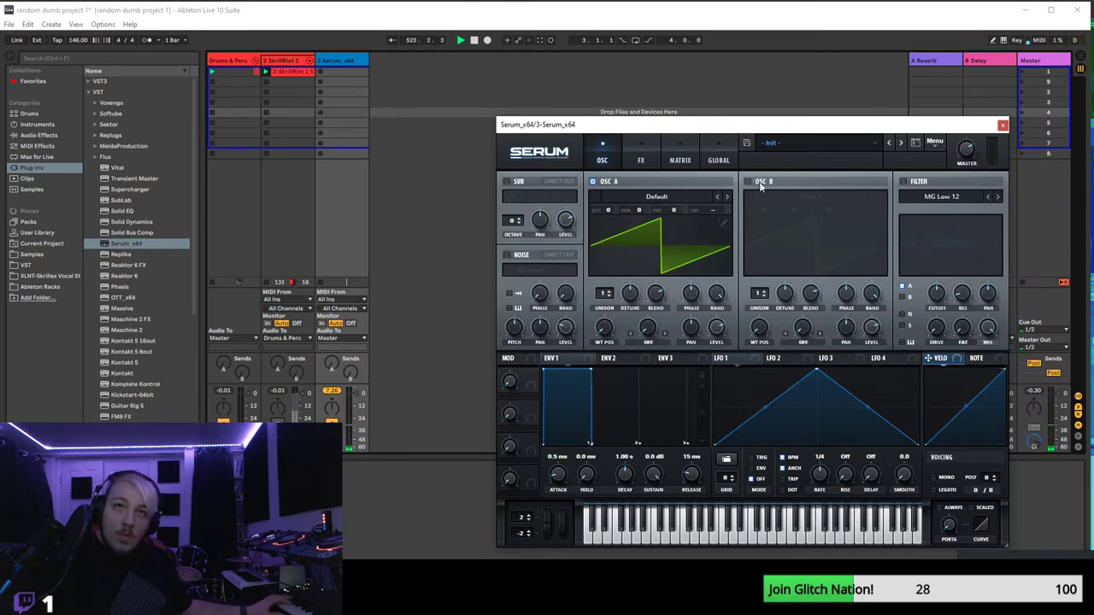
{"action": "left_click", "coordinate": [759, 182]}
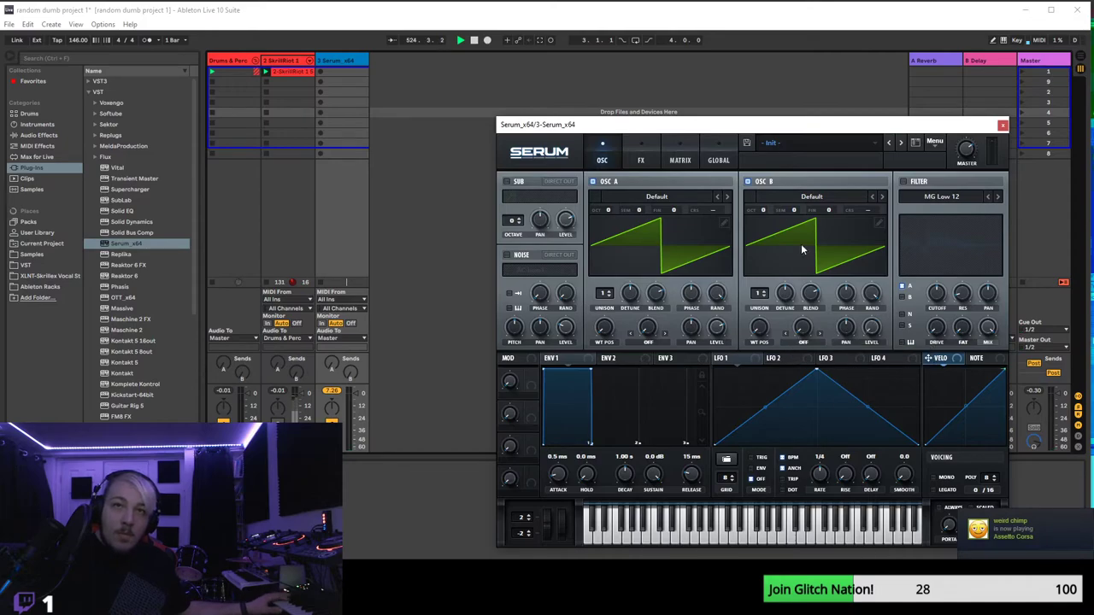
{"action": "left_click", "coordinate": [793, 203]}
{"action": "left_click", "coordinate": [833, 427]}
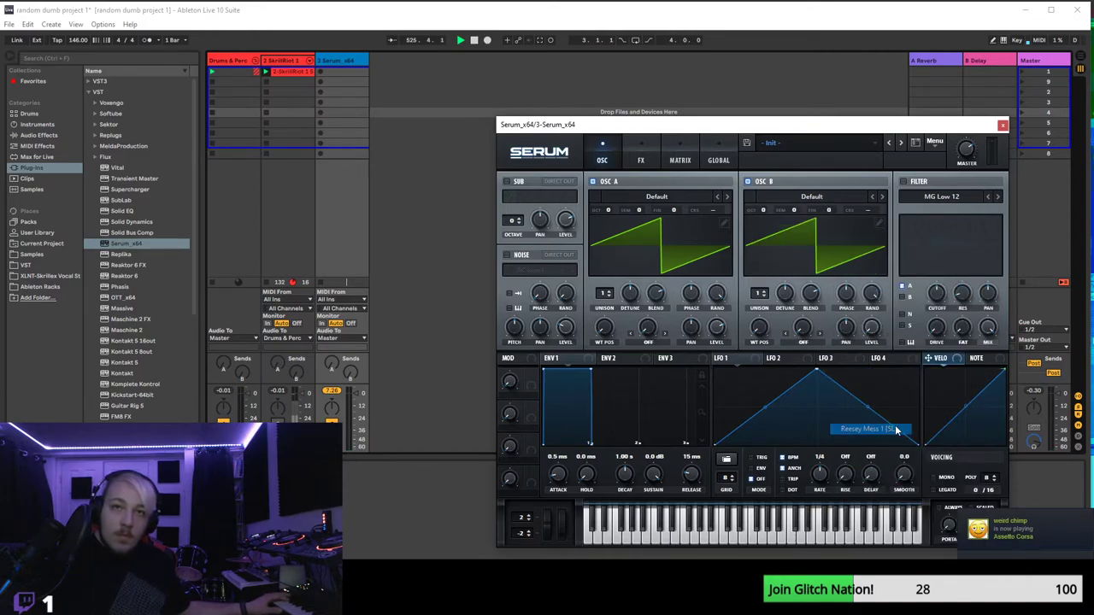
- Set oscillator A's warp mode to FM (from B), raise the amount to about 66%, and assign LFO 1 to modulate it
{"action": "left_click", "coordinate": [648, 342]}
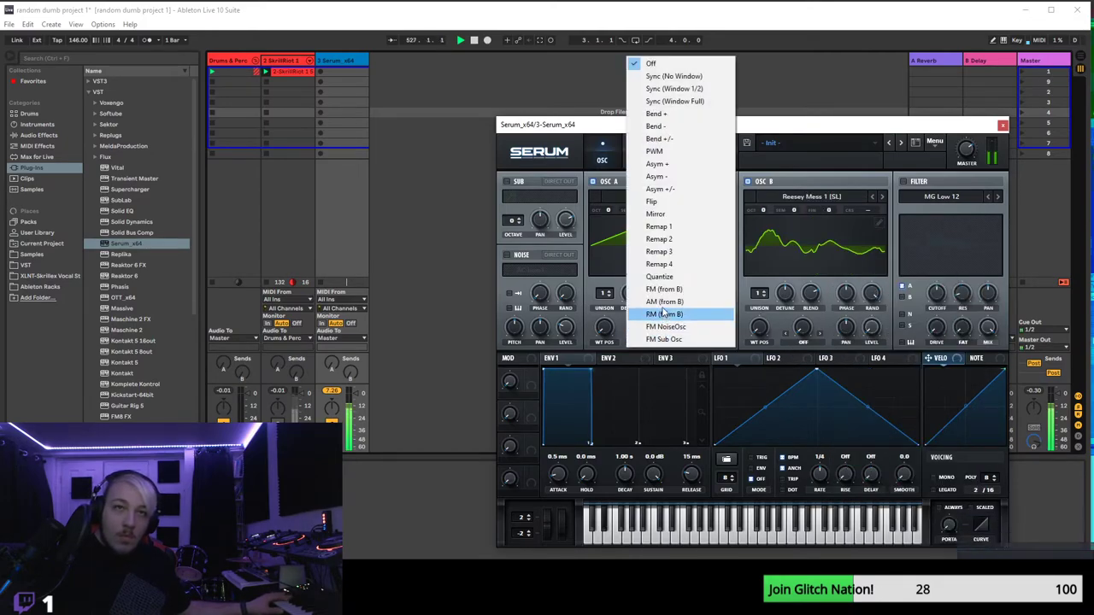
{"action": "left_click", "coordinate": [663, 291]}
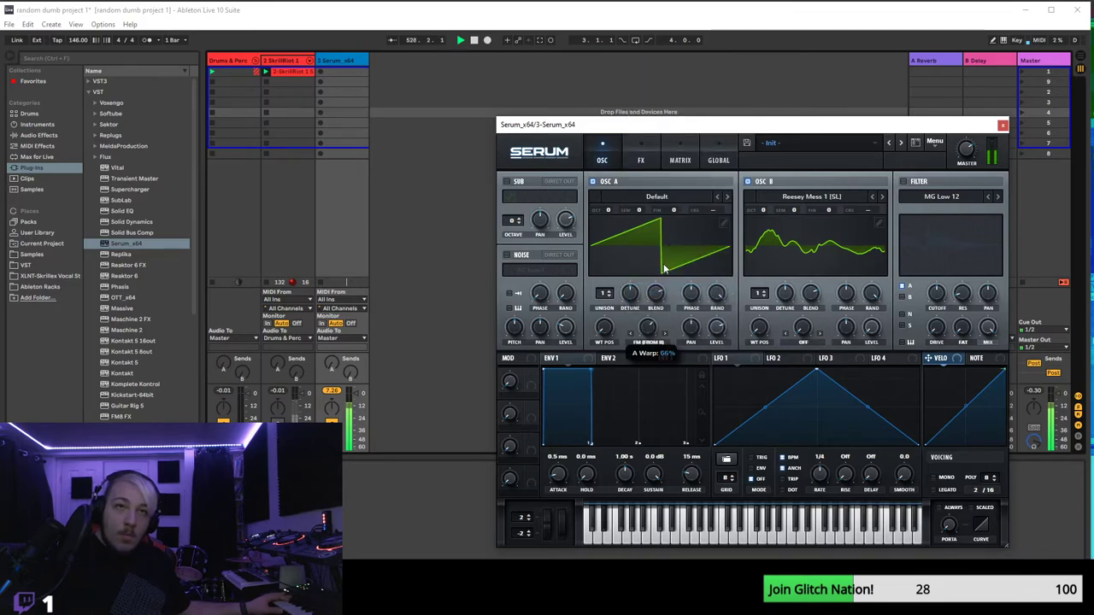
{"action": "scroll", "coordinate": [651, 334], "scroll_direction": "up", "scroll_amount": 3}
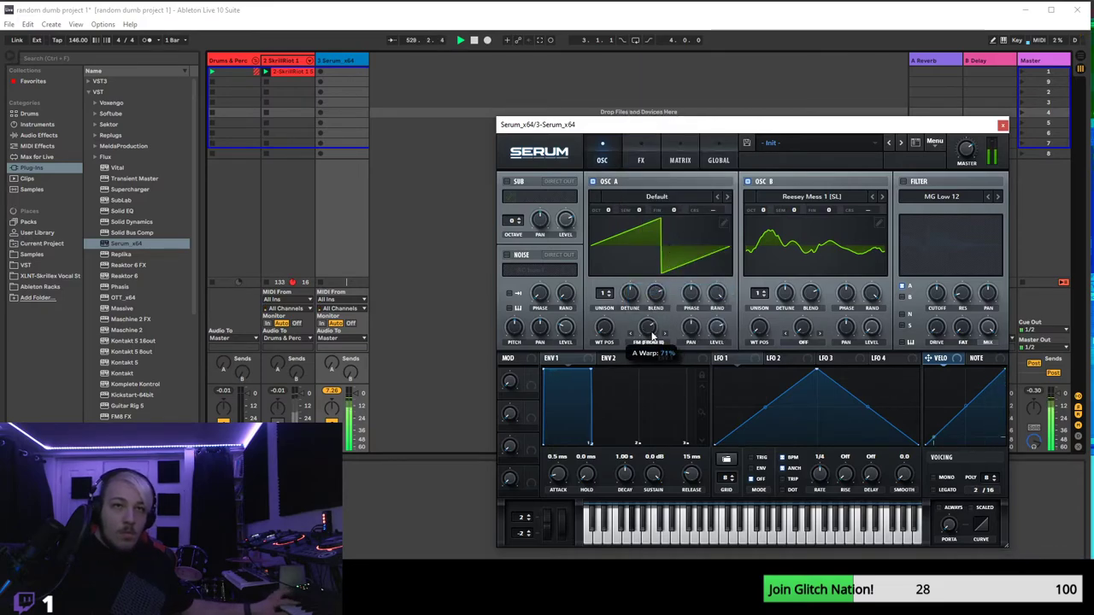
{"action": "scroll", "coordinate": [654, 335], "scroll_direction": "up", "scroll_amount": 2}
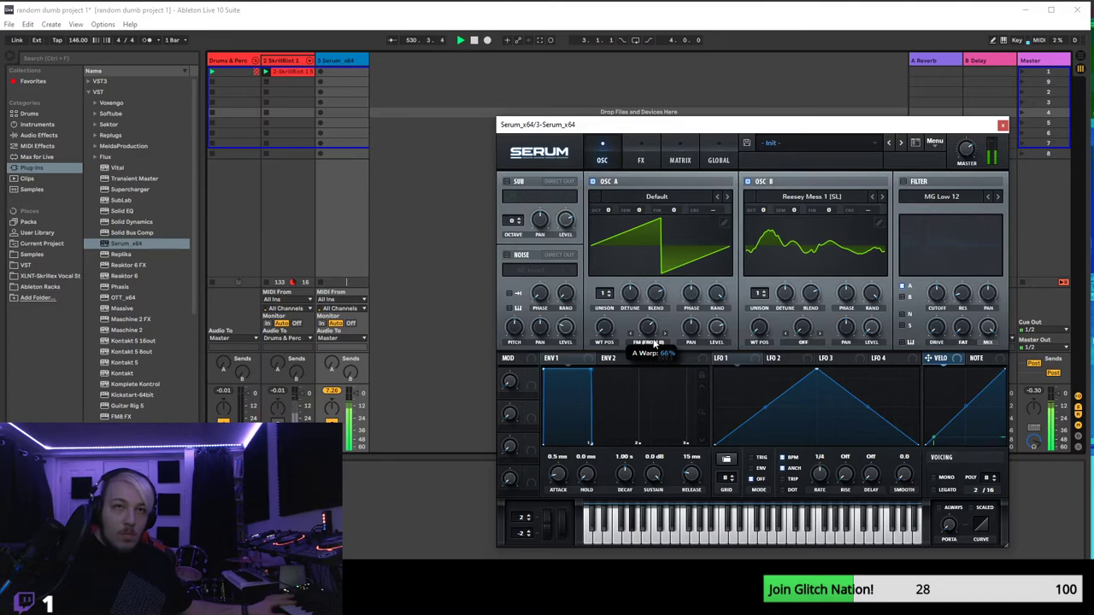
{"action": "left_click_drag", "start_coordinate": [718, 358], "coordinate": [647, 327]}
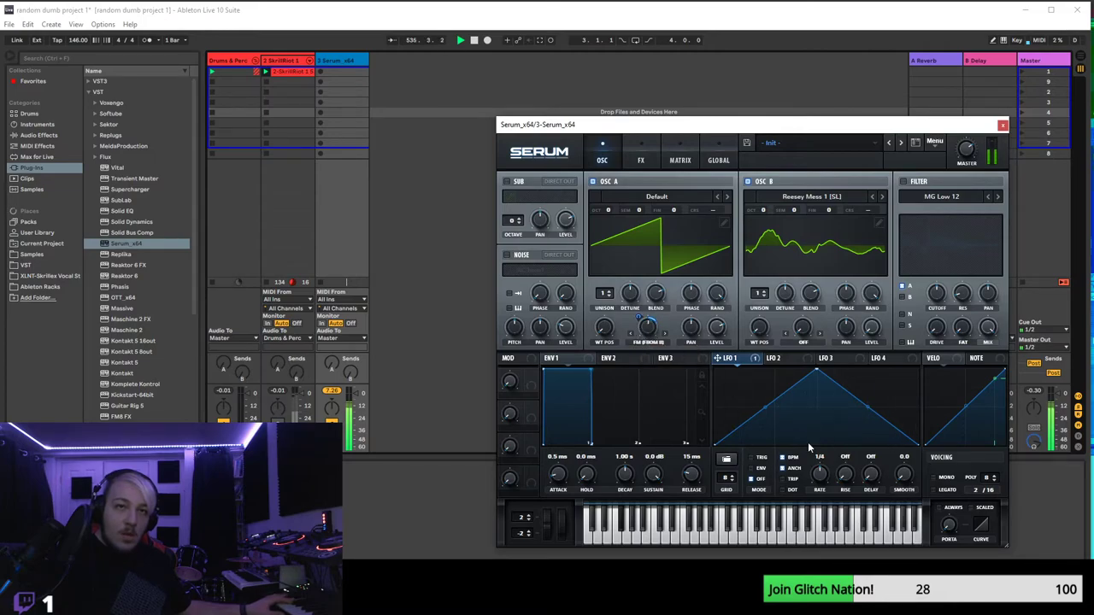
- Set LFO 1 to a 2 bar rate with a slightly earlier peak, and set the octaves to -1 for oscillator A and +1 for B
{"action": "left_click_drag", "start_coordinate": [816, 374], "coordinate": [809, 370]}
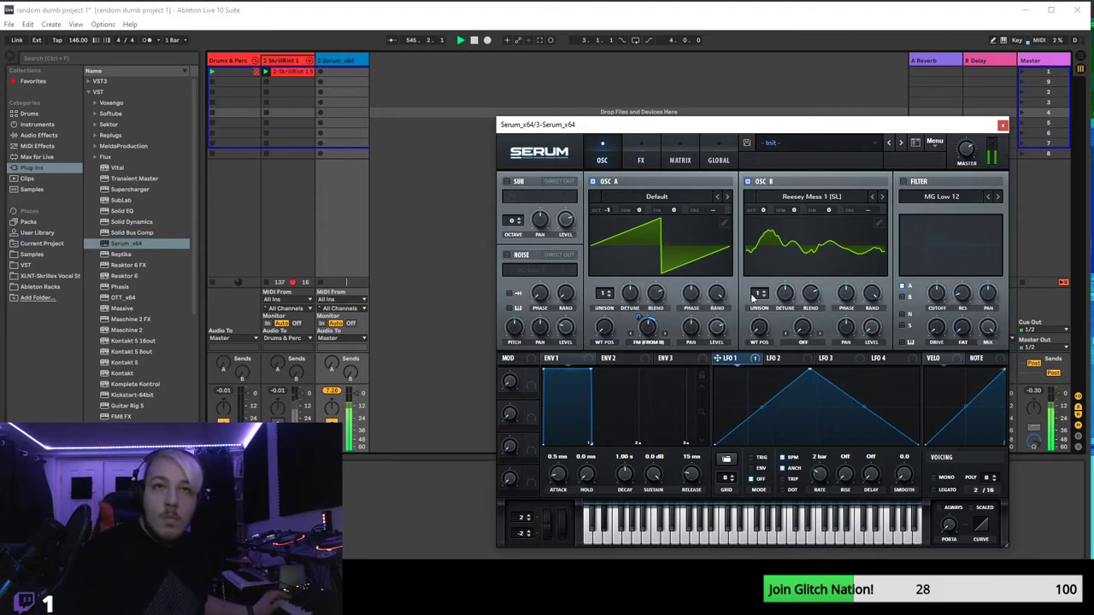
{"action": "left_click_drag", "start_coordinate": [760, 218], "coordinate": [778, 194]}
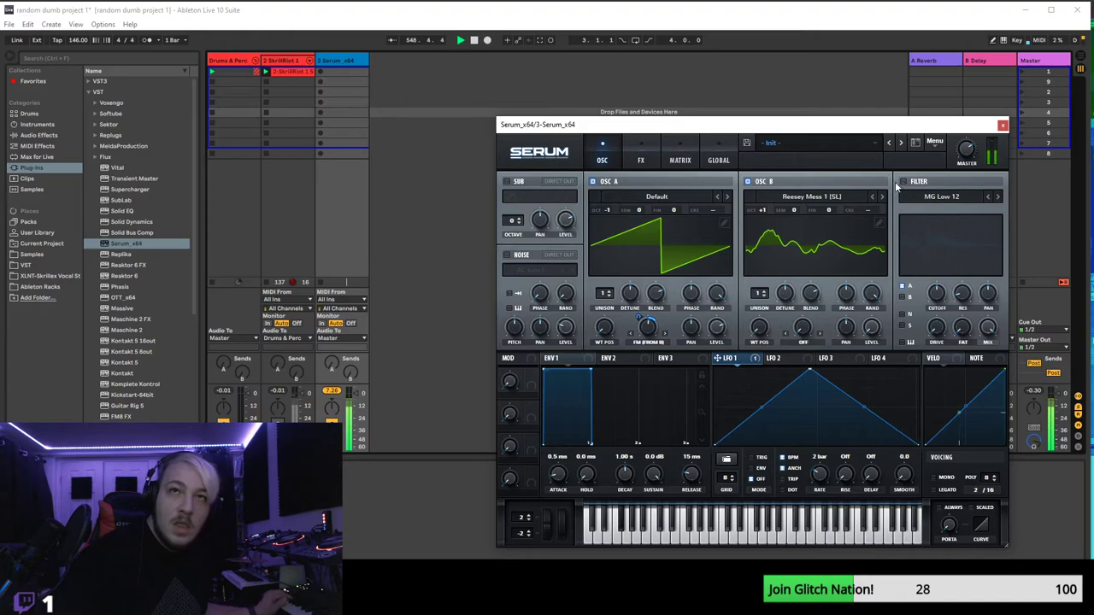
- Enable the filter with the Cmb HL6+ flange type and adjust its cutoff and resonance
{"action": "left_click", "coordinate": [903, 181]}
{"action": "left_click", "coordinate": [941, 197]}
{"action": "mouse_move", "coordinate": [932, 235]}
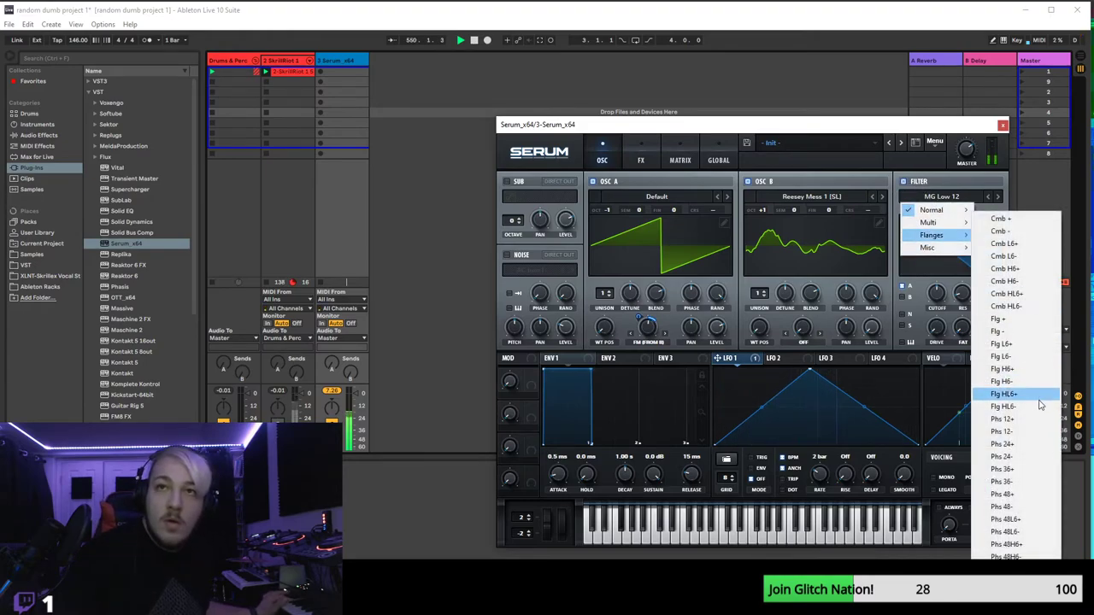
{"action": "left_click", "coordinate": [1035, 295]}
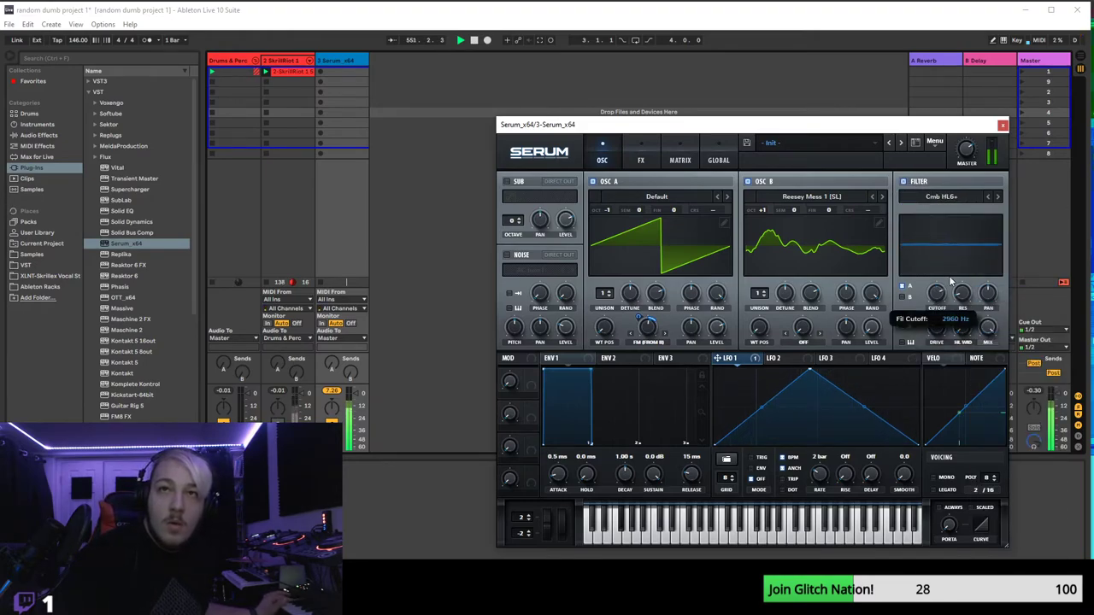
{"action": "left_click_drag", "start_coordinate": [937, 293], "coordinate": [936, 336]}
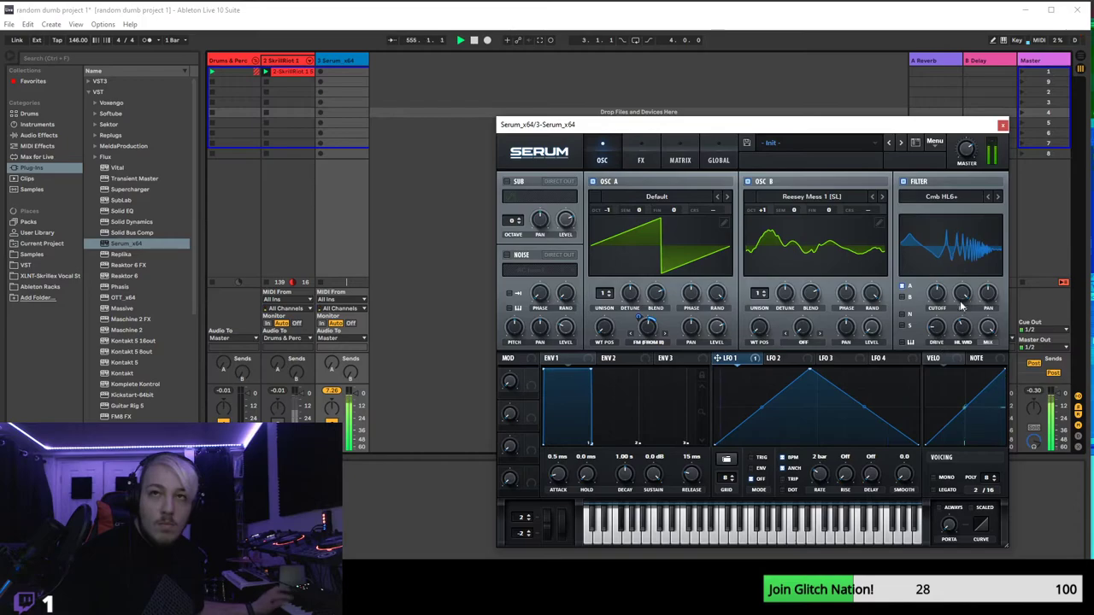
- Assign LFO 2 to the filter cutoff, set its rate to 2 bar, and curve it with a concave rise and a rounded fall
{"action": "left_click", "coordinate": [782, 358]}
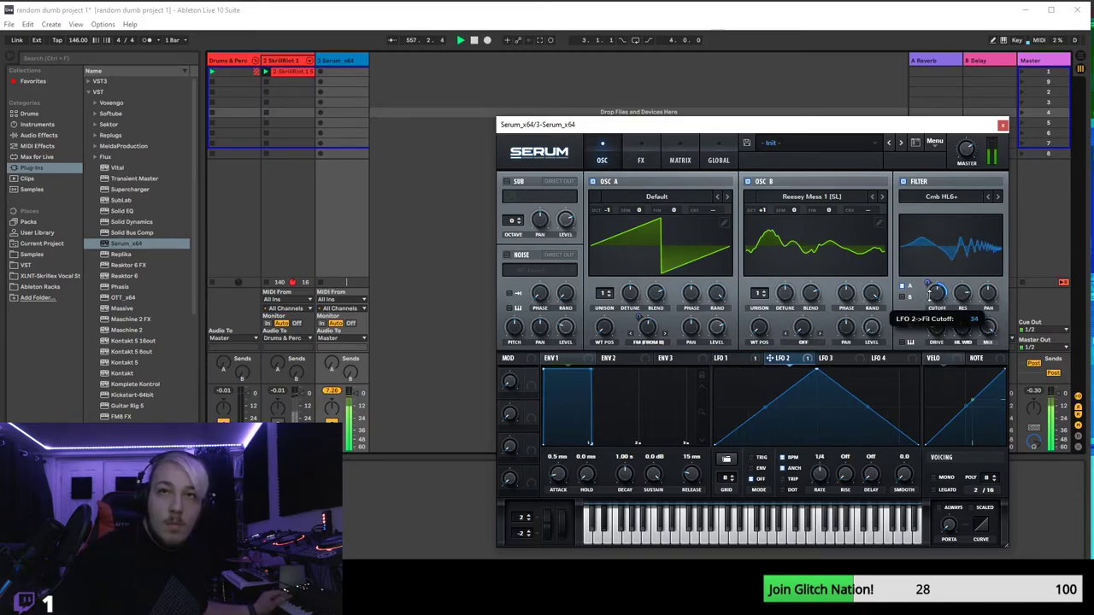
{"action": "left_click_drag", "start_coordinate": [926, 318], "coordinate": [921, 326]}
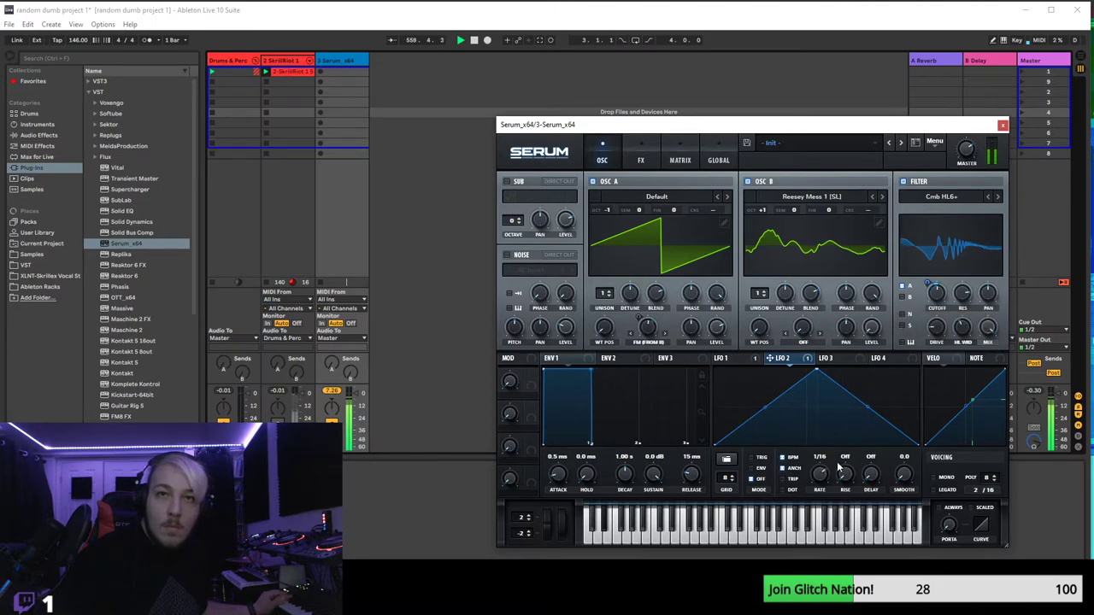
{"action": "left_click_drag", "start_coordinate": [827, 476], "coordinate": [823, 492]}
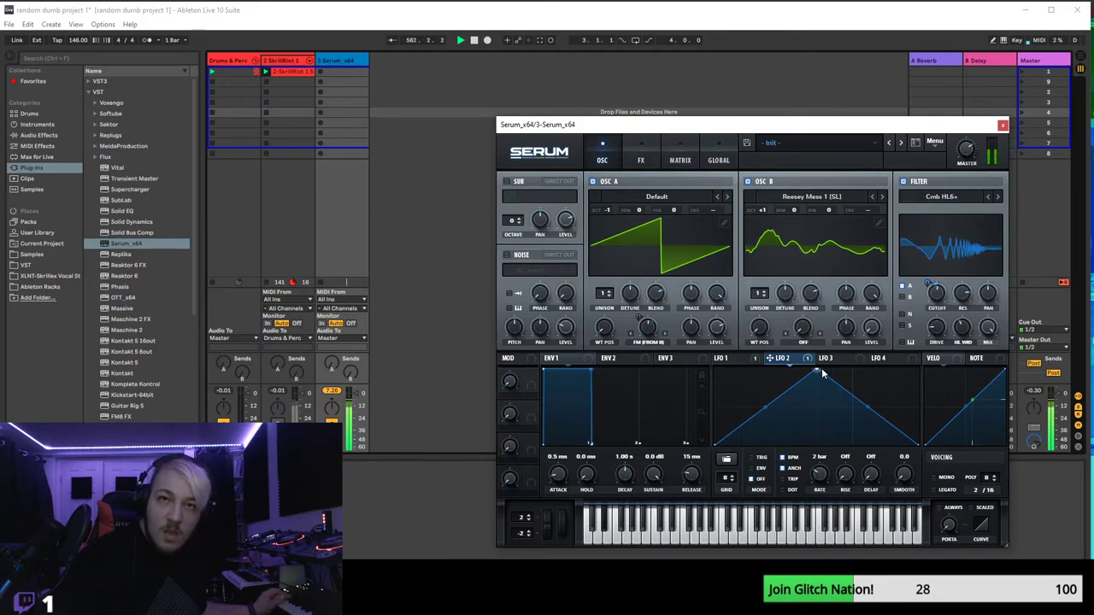
{"action": "left_click_drag", "start_coordinate": [868, 408], "coordinate": [880, 395]}
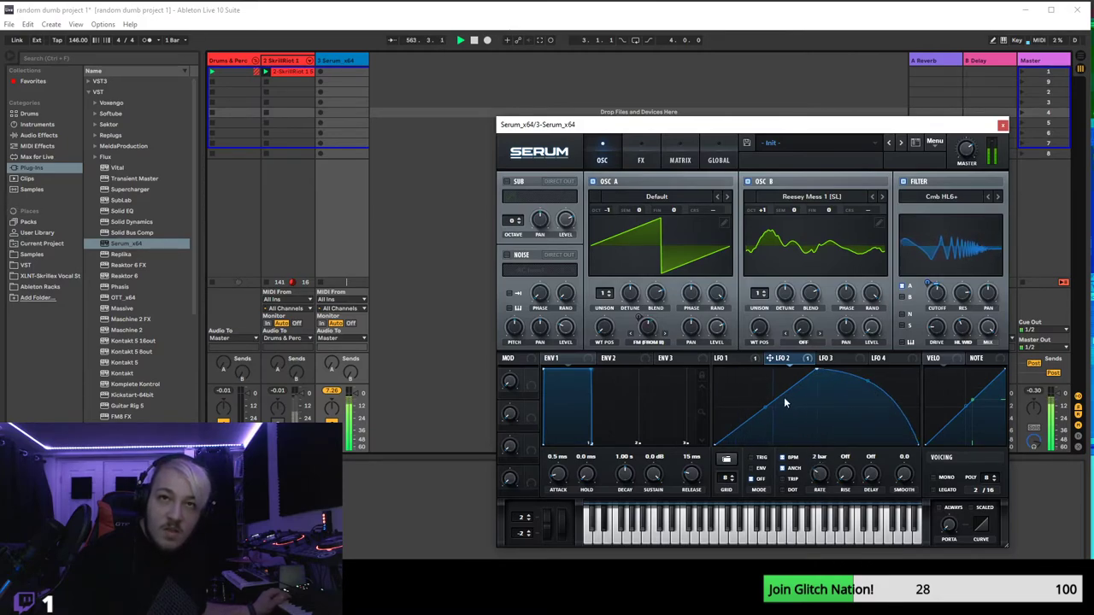
{"action": "mouse_move", "coordinate": [766, 409]}
{"action": "left_mouse_down"}
{"action": "mouse_move", "coordinate": [756, 407]}
{"action": "mouse_move", "coordinate": [777, 402]}
{"action": "left_mouse_up"}
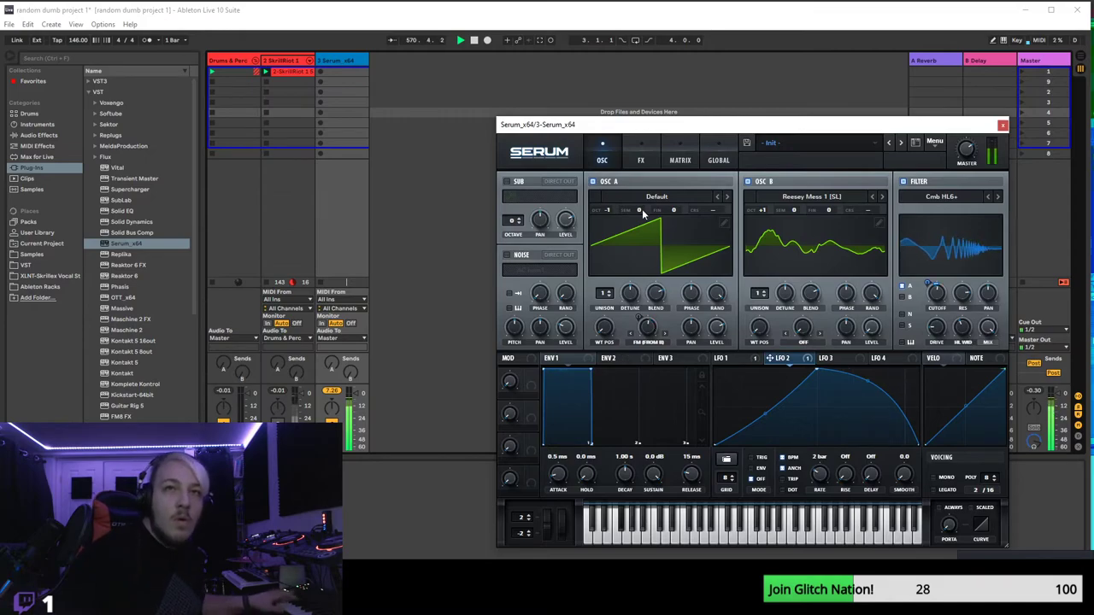
- Set oscillator A's octave to -2 and oscillator B's octave to +2
{"action": "left_click_drag", "start_coordinate": [610, 212], "coordinate": [612, 224]}
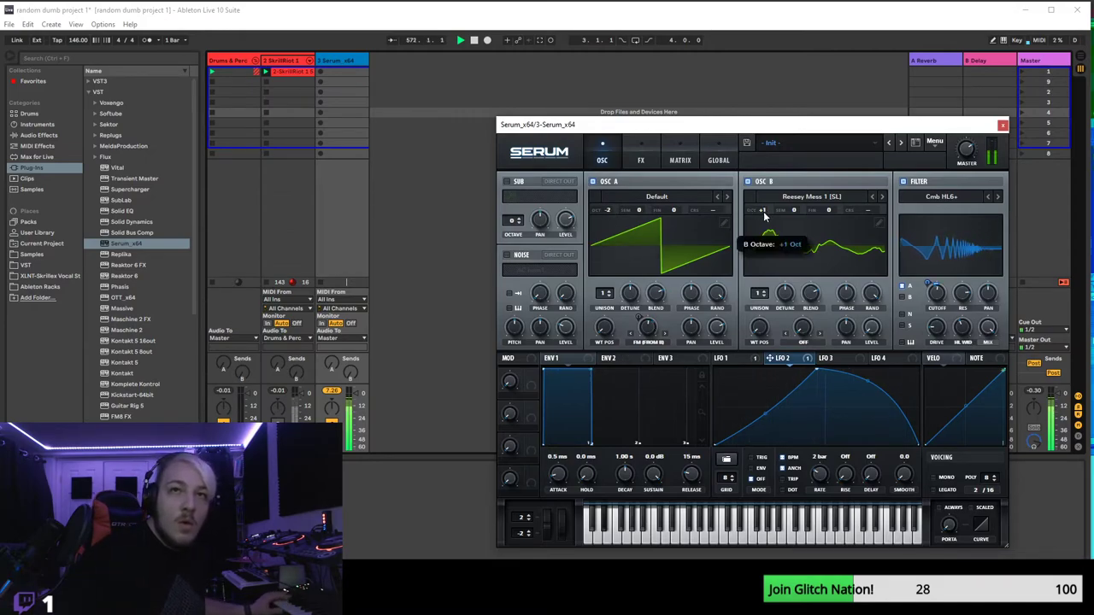
{"action": "left_click_drag", "start_coordinate": [764, 212], "coordinate": [762, 203]}
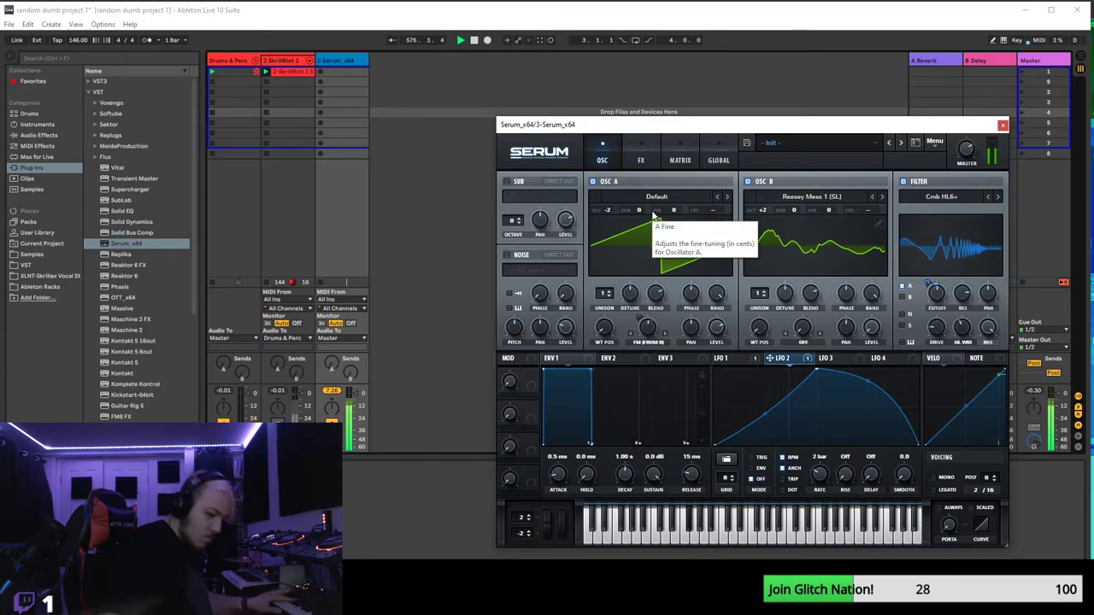
- Set LFO 1's rate to 4 bar and oscillator B's octave to +1
{"action": "left_click", "coordinate": [730, 358]}
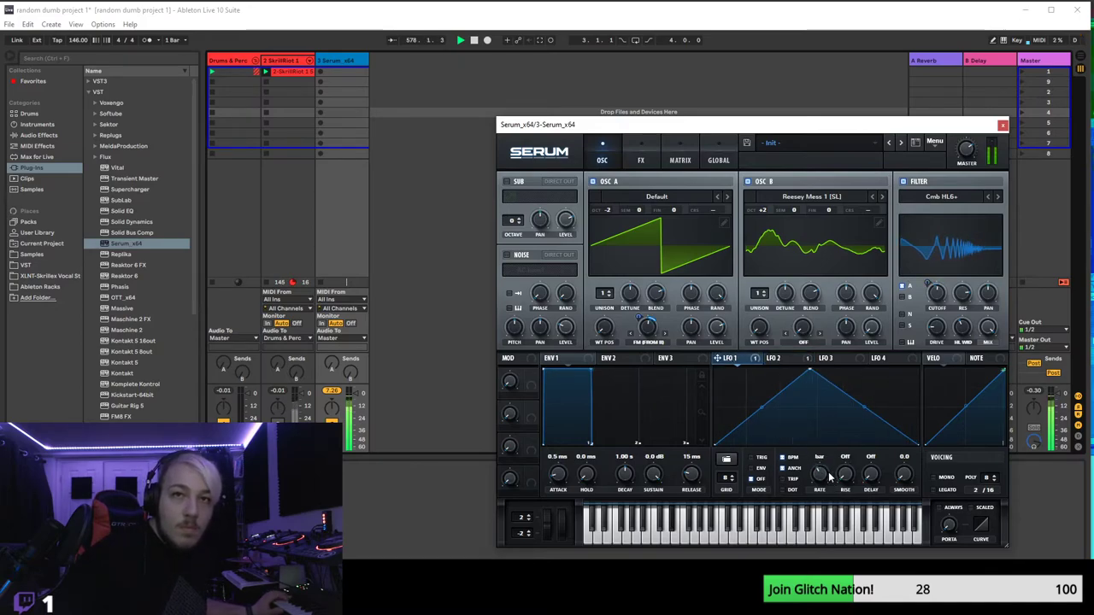
{"action": "left_click", "coordinate": [784, 358]}
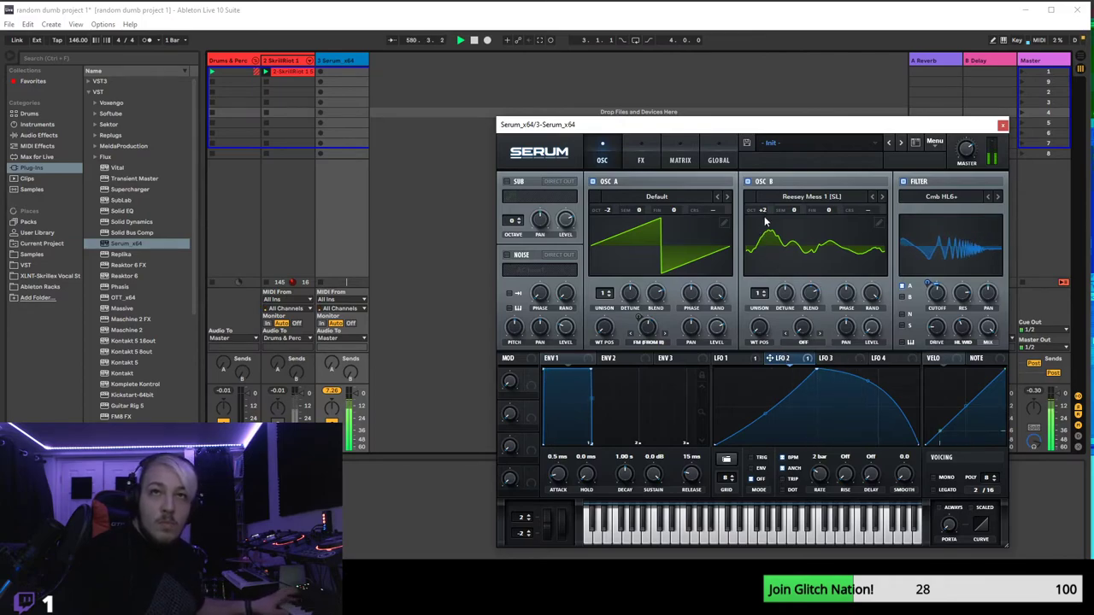
{"action": "mouse_move", "coordinate": [767, 214]}
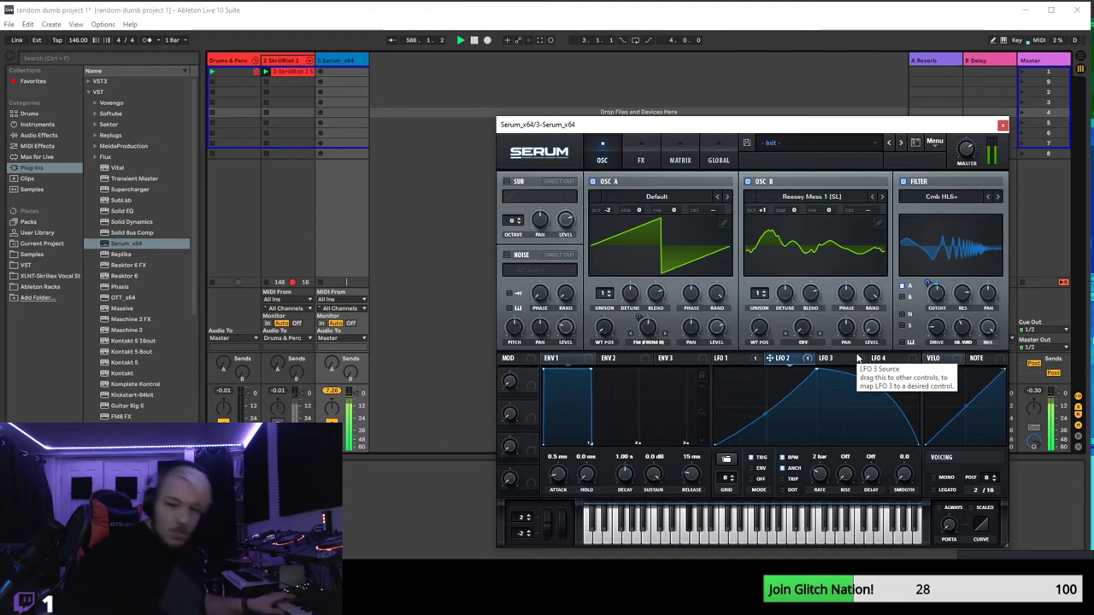
- Set LFO 2 to Trig mode and move its peak earlier, with a steep concave rise
{"action": "left_click_drag", "start_coordinate": [814, 374], "coordinate": [784, 345]}
{"action": "left_click_drag", "start_coordinate": [746, 409], "coordinate": [756, 424]}
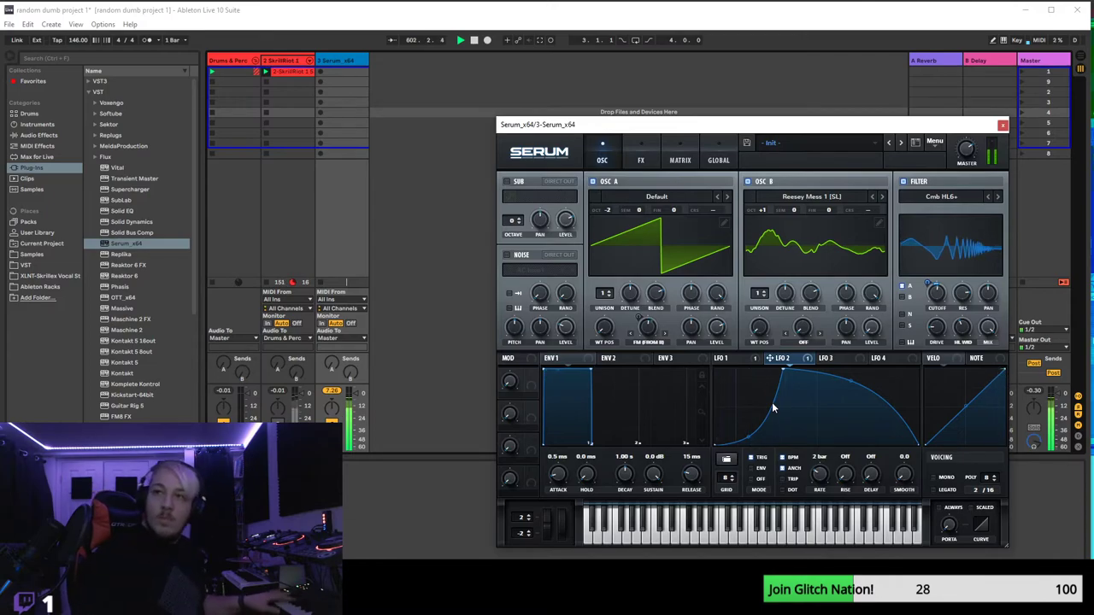
- Set LFO 1 to Trig mode and reshape it with an earlier peak, a deeply concave rise and a straight fall
{"action": "left_click", "coordinate": [727, 358]}
{"action": "left_click_drag", "start_coordinate": [763, 417], "coordinate": [815, 430]}
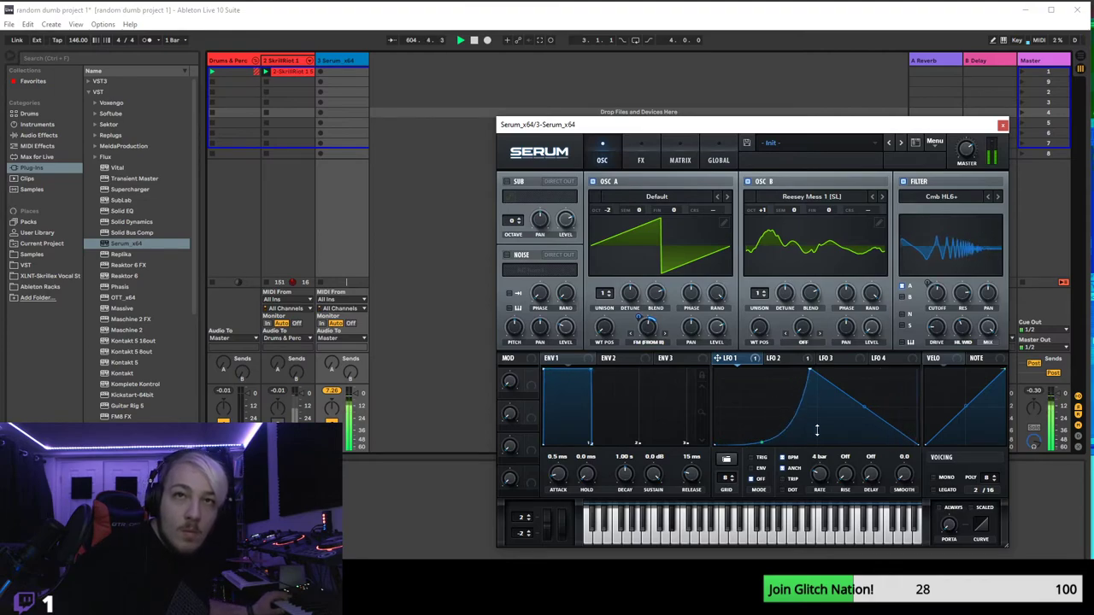
{"action": "left_click_drag", "start_coordinate": [815, 377], "coordinate": [715, 369]}
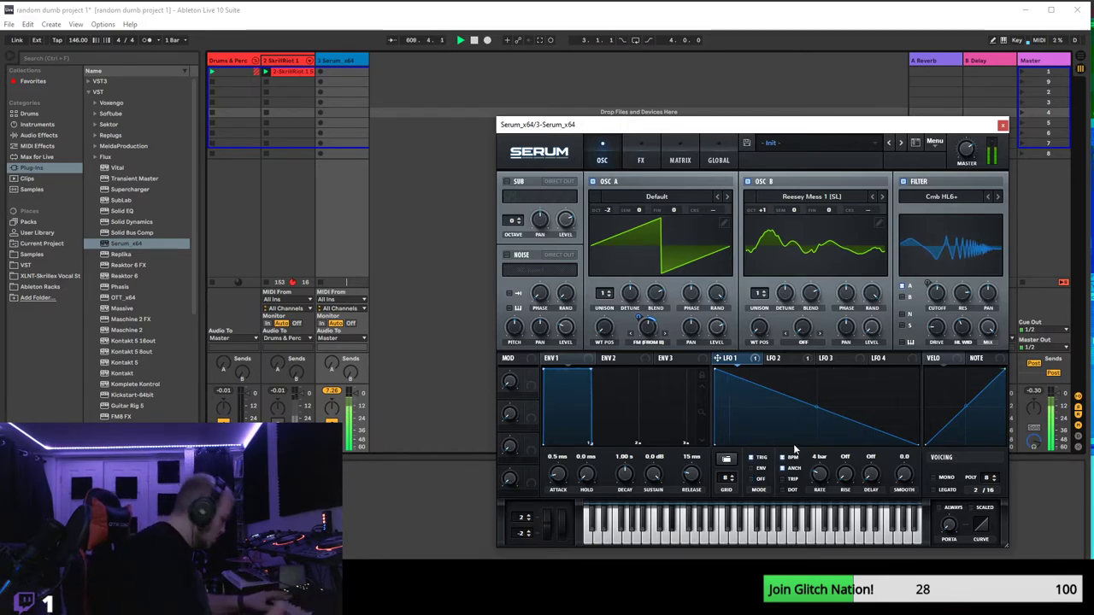
{"action": "left_click_drag", "start_coordinate": [718, 377], "coordinate": [742, 349]}
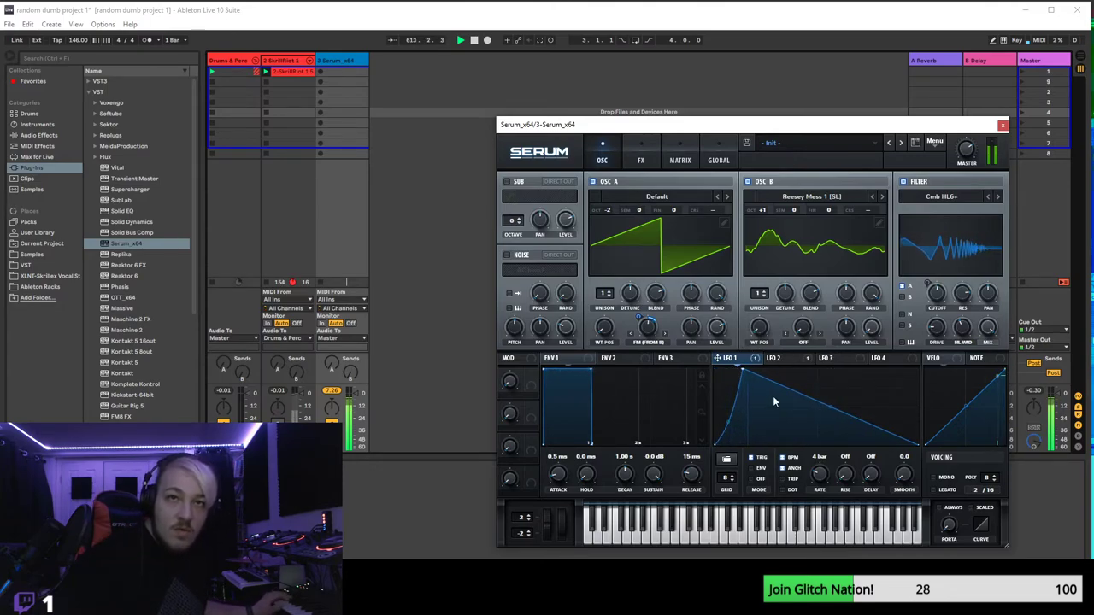
{"action": "left_click_drag", "start_coordinate": [732, 424], "coordinate": [745, 441]}
{"action": "left_click_drag", "start_coordinate": [745, 375], "coordinate": [774, 365]}
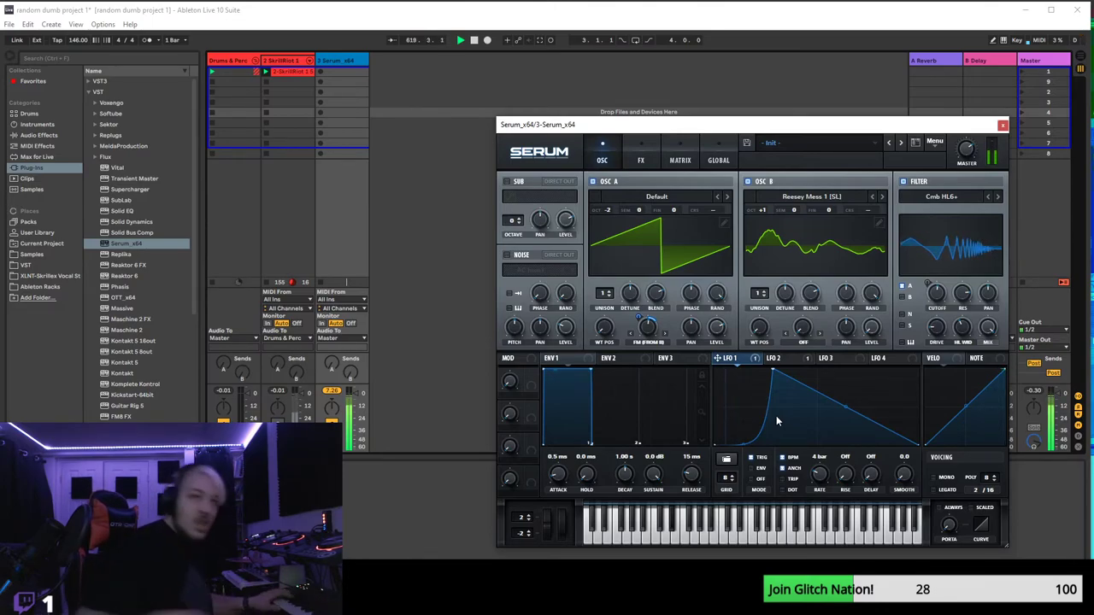
{"action": "mouse_move", "coordinate": [772, 370]}
{"action": "left_mouse_down"}
{"action": "mouse_move", "coordinate": [807, 367]}
{"action": "mouse_move", "coordinate": [790, 365]}
{"action": "left_mouse_up"}
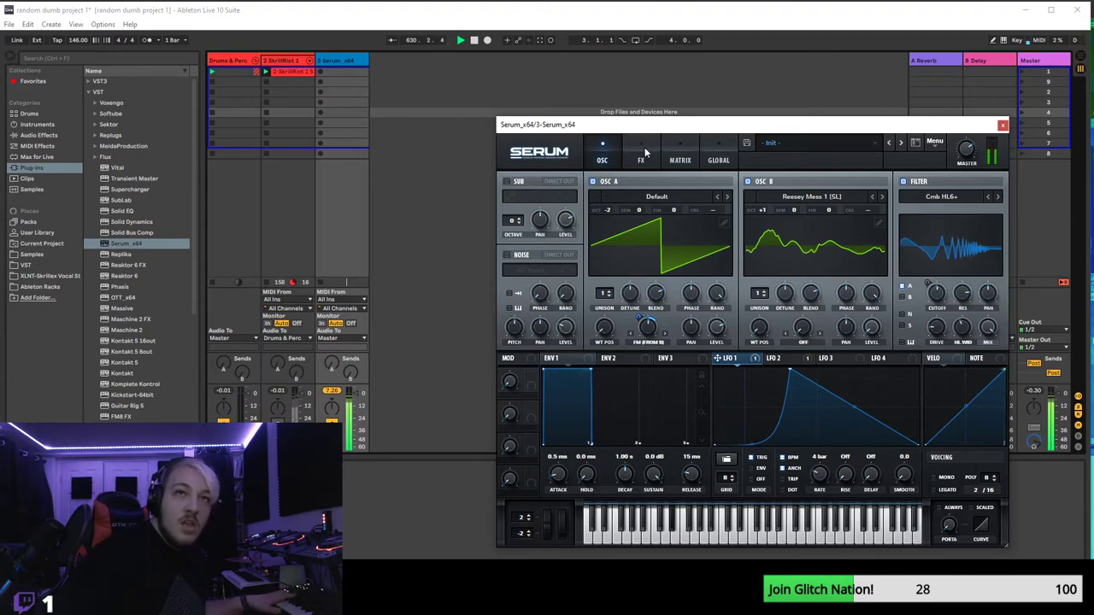
- Enable the sub oscillator with its octave at -1 and lower its level
{"action": "left_click", "coordinate": [507, 181]}
{"action": "left_click_drag", "start_coordinate": [513, 219], "coordinate": [513, 224]}
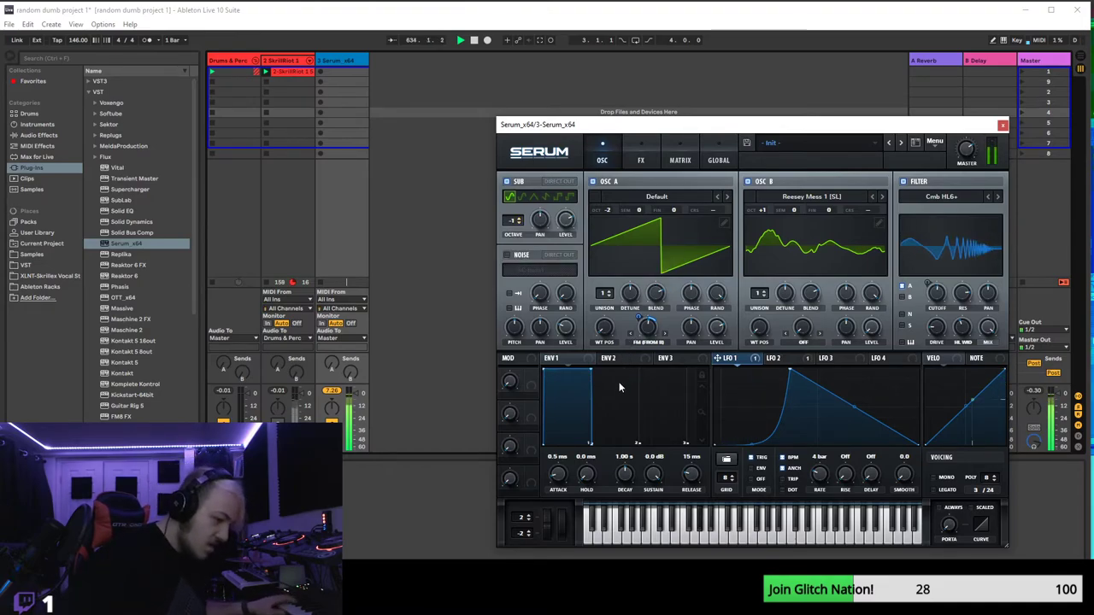
{"action": "left_click_drag", "start_coordinate": [565, 221], "coordinate": [564, 251]}
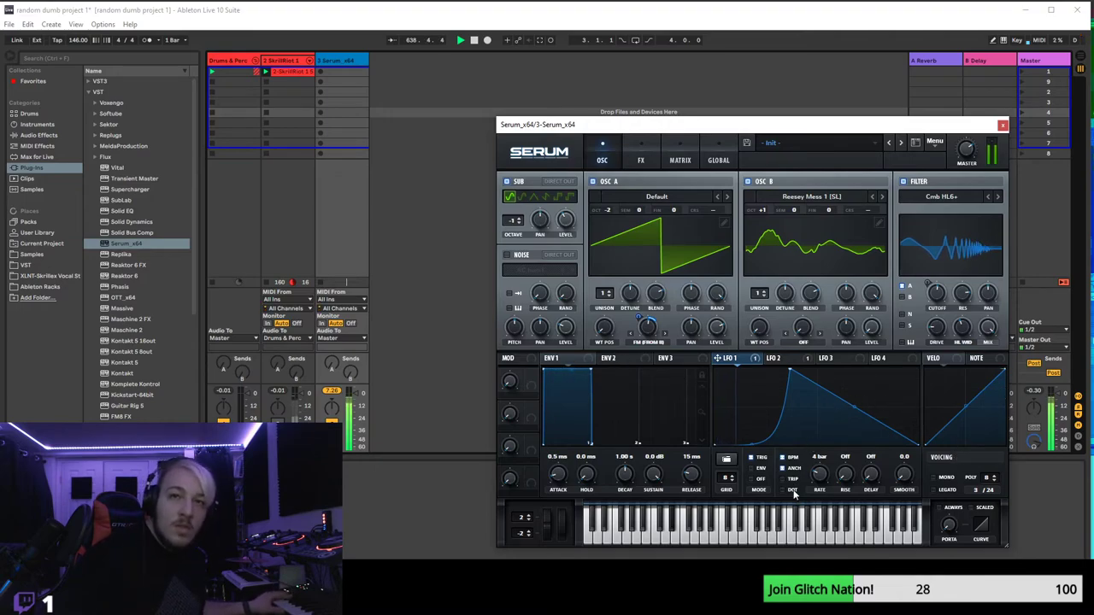
- Enable the Hyper/Dimension effect, and relaunch the SkrillRiot 1 track's first clip before returning to the Serum track
{"action": "left_click", "coordinate": [641, 160]}
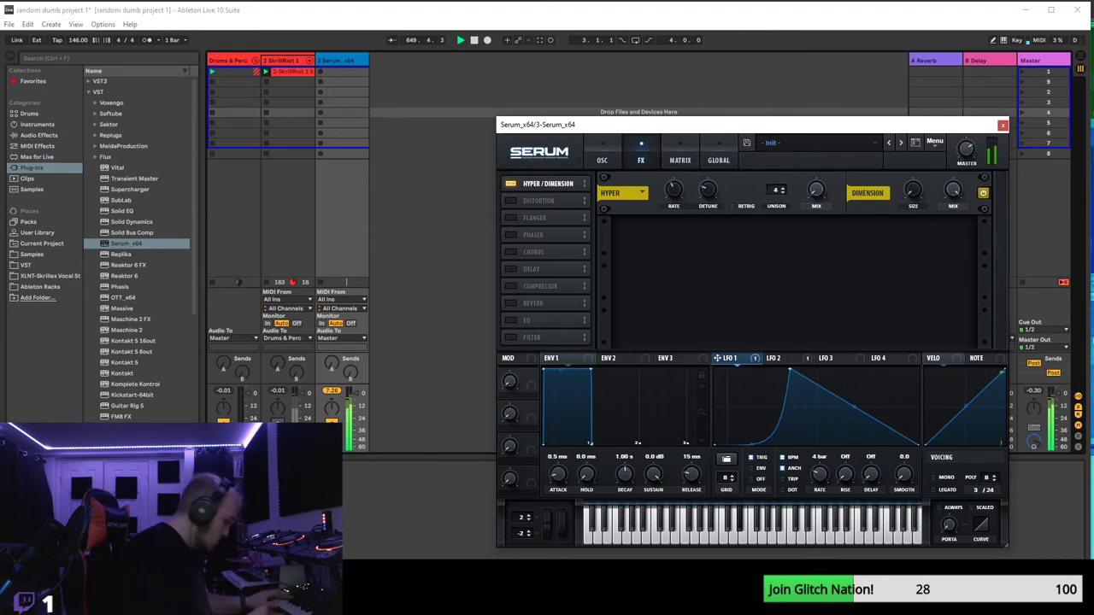
{"action": "left_click", "coordinate": [266, 72]}
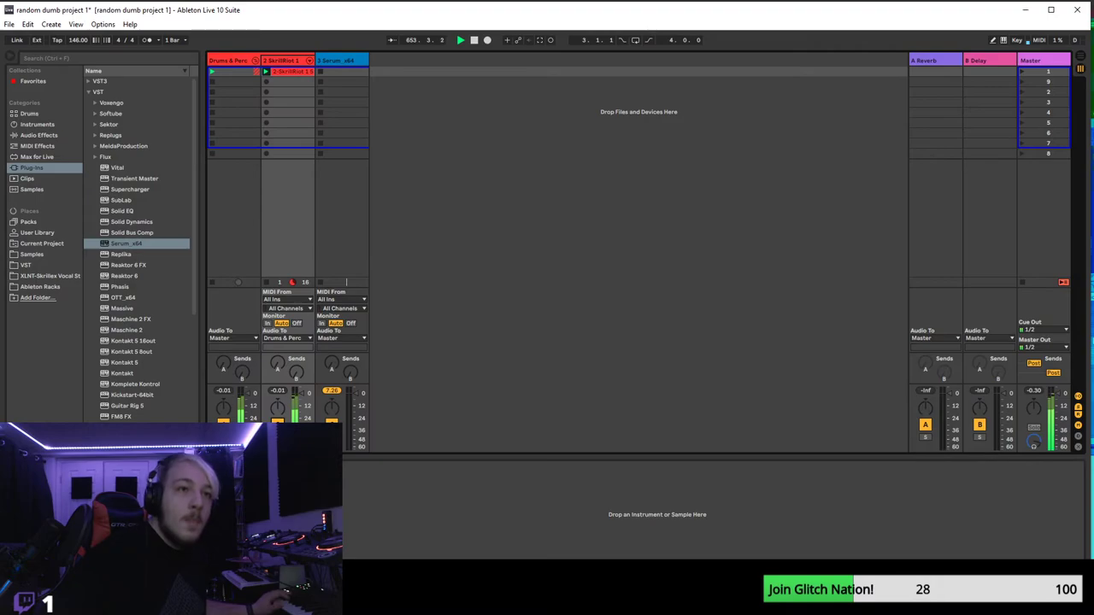
{"action": "left_click", "coordinate": [342, 214]}
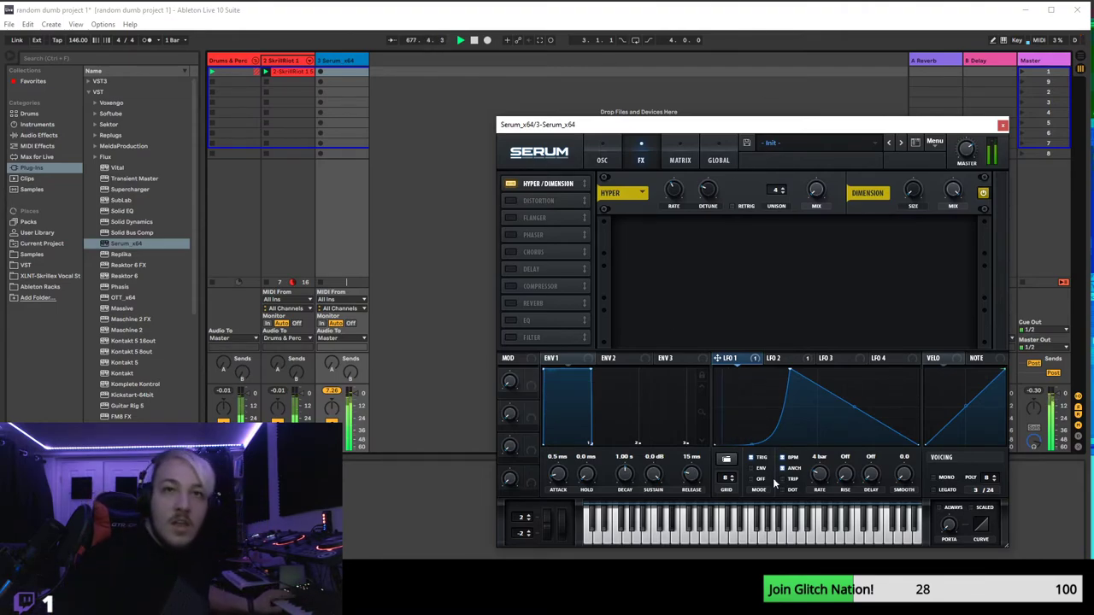
- Reshape LFO 1 into a single concave ramp that rises to its peak at the end of the cycle
{"action": "left_click_drag", "start_coordinate": [752, 446], "coordinate": [729, 419]}
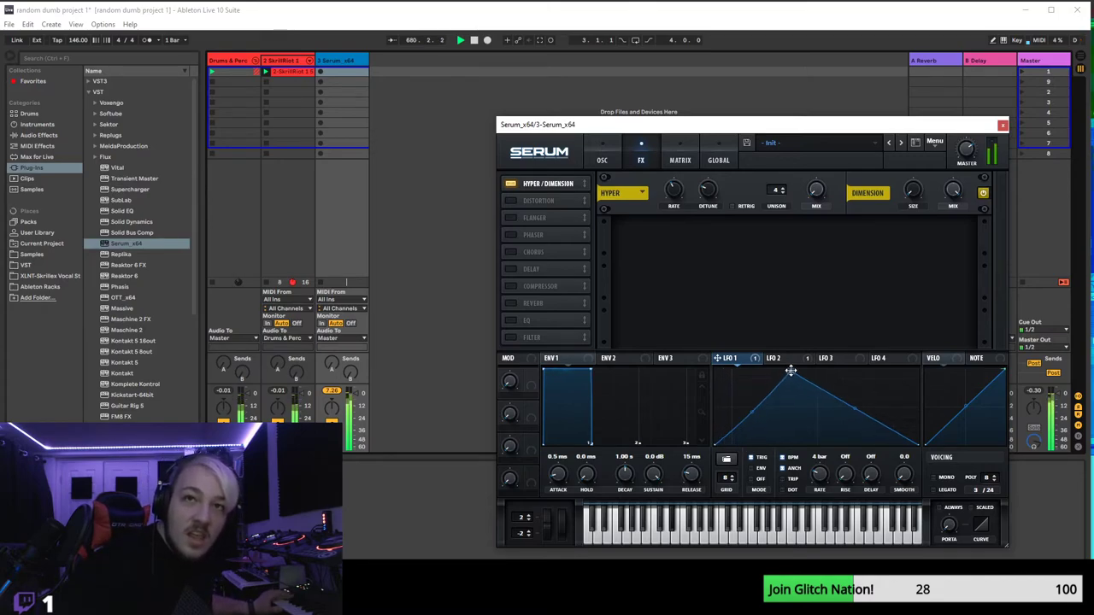
{"action": "left_click_drag", "start_coordinate": [788, 371], "coordinate": [917, 370]}
{"action": "mouse_move", "coordinate": [817, 411]}
{"action": "left_mouse_down"}
{"action": "mouse_move", "coordinate": [825, 428]}
{"action": "mouse_move", "coordinate": [833, 421]}
{"action": "left_mouse_up"}
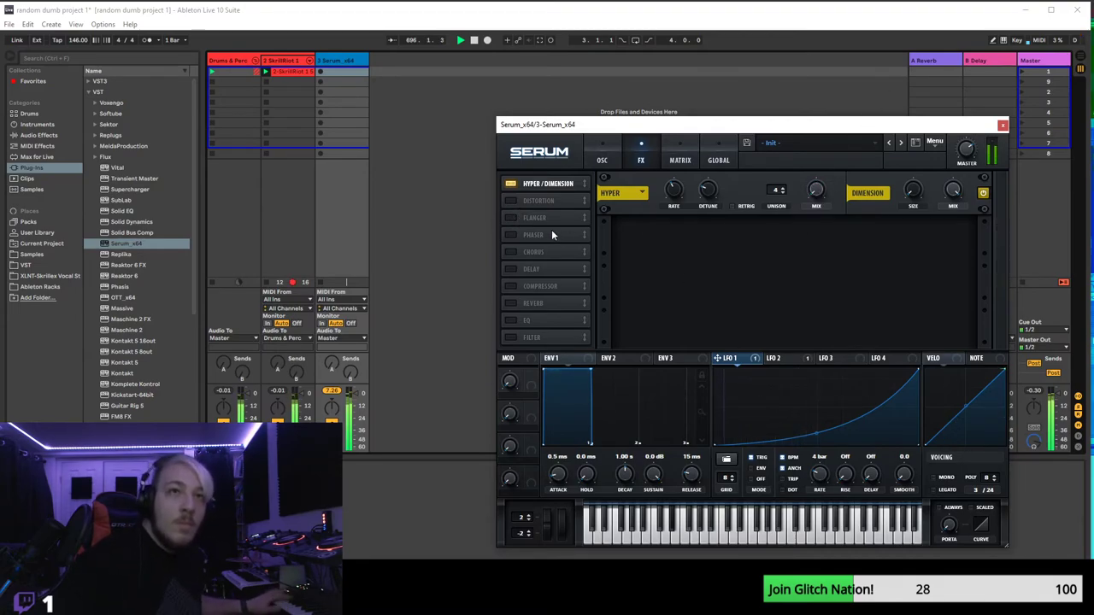
- Try a Downsample distortion with its drive at about 44% and a reduced mix
{"action": "left_click", "coordinate": [509, 202]}
{"action": "left_click", "coordinate": [727, 237]}
{"action": "left_click", "coordinate": [726, 237]}
{"action": "left_click", "coordinate": [728, 237]}
{"action": "left_click", "coordinate": [727, 238]}
{"action": "left_click", "coordinate": [727, 237]}
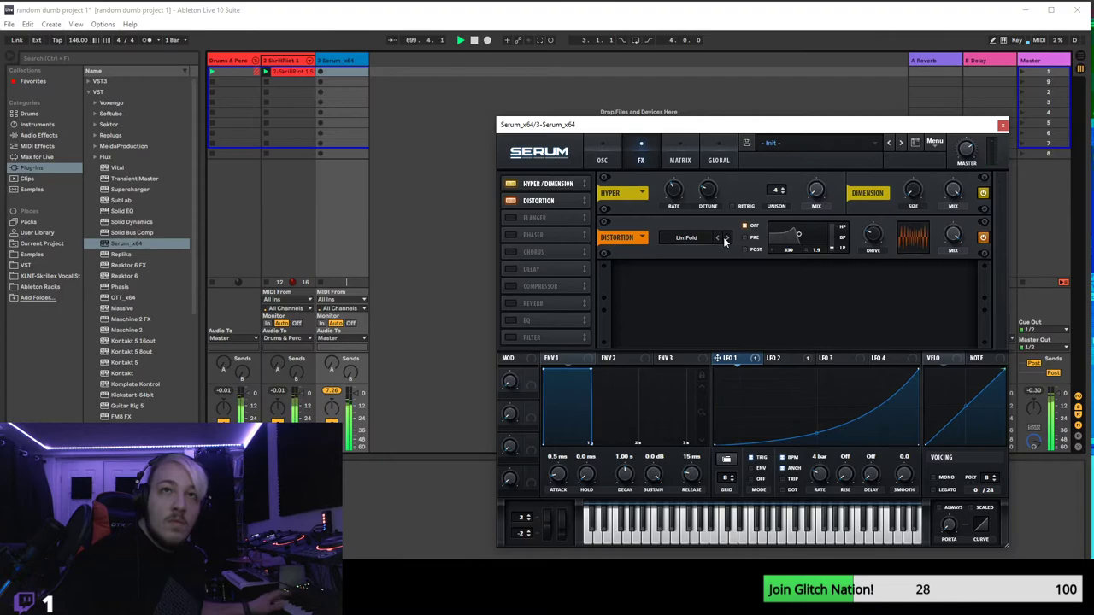
{"action": "left_click", "coordinate": [727, 238]}
{"action": "left_click", "coordinate": [728, 237]}
{"action": "left_click", "coordinate": [727, 238]}
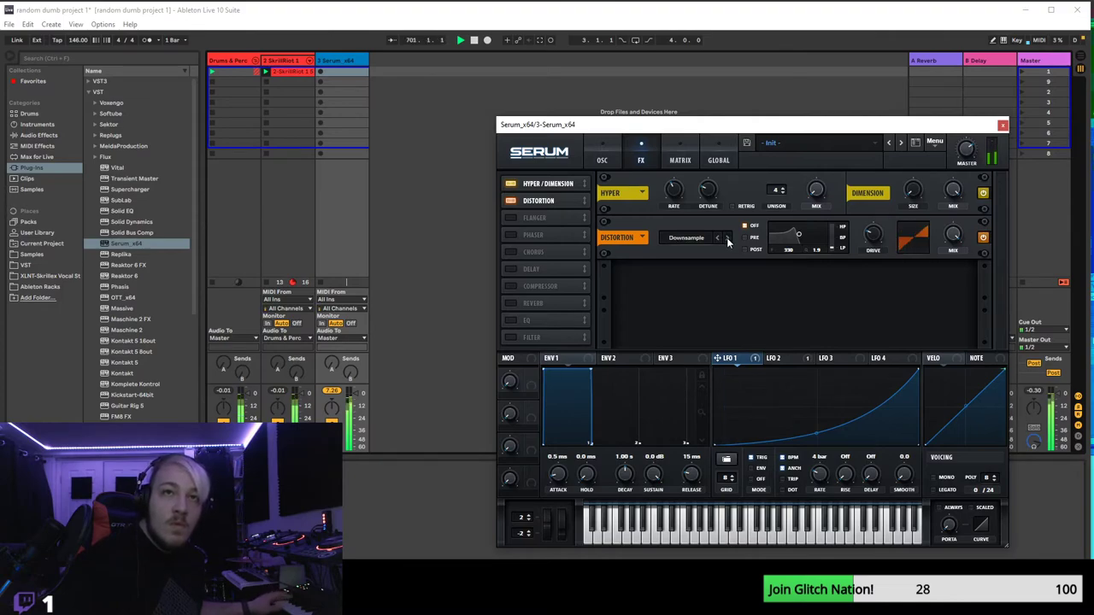
{"action": "left_click_drag", "start_coordinate": [865, 243], "coordinate": [873, 212]}
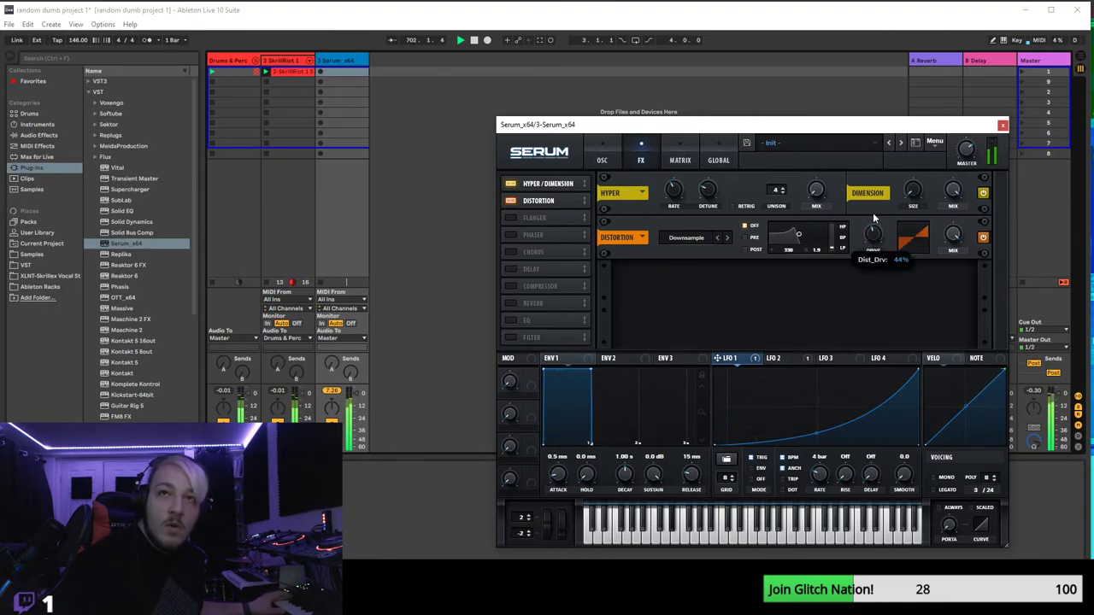
{"action": "left_click_drag", "start_coordinate": [951, 238], "coordinate": [941, 275]}
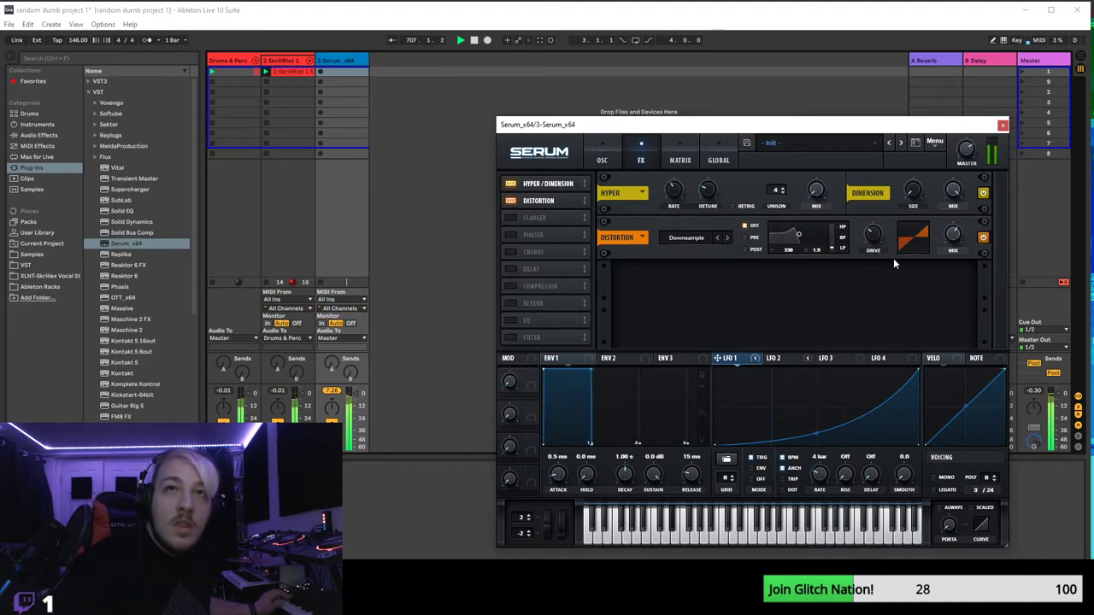
- Try the distortion ahead of Hyper/Dimension, restore the original effect order, and switch the distortion off
{"action": "left_click_drag", "start_coordinate": [539, 201], "coordinate": [538, 183]}
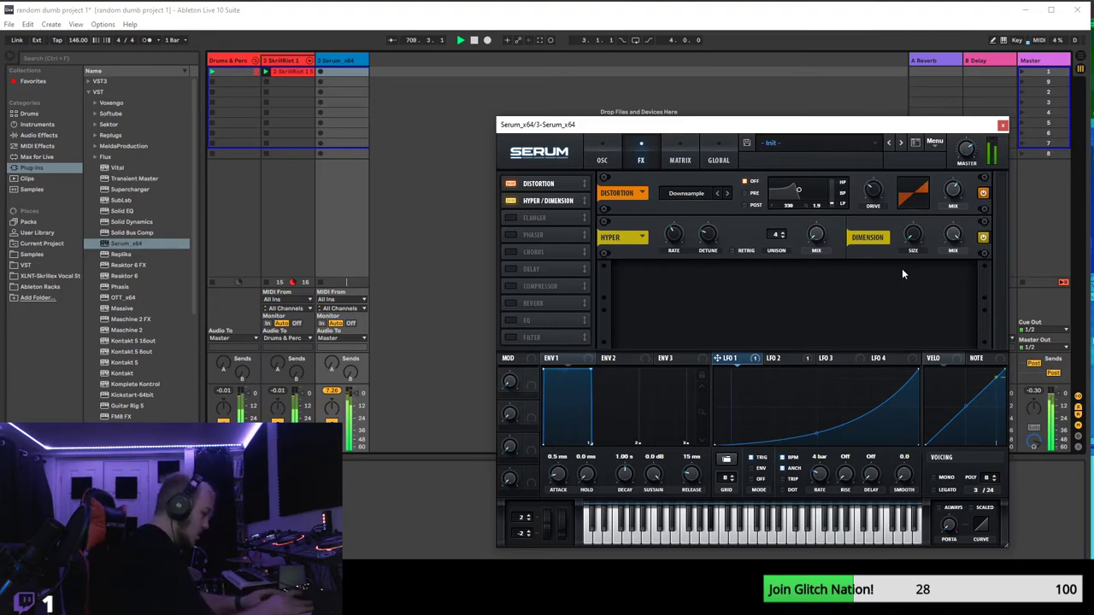
{"action": "left_click_drag", "start_coordinate": [542, 204], "coordinate": [547, 185]}
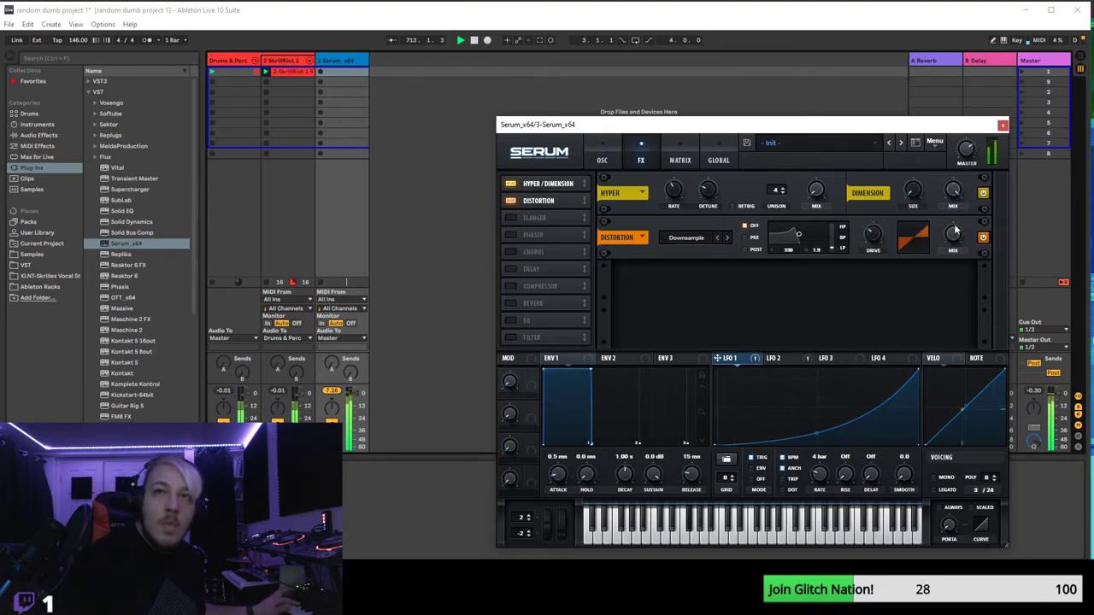
{"action": "left_click", "coordinate": [511, 201]}
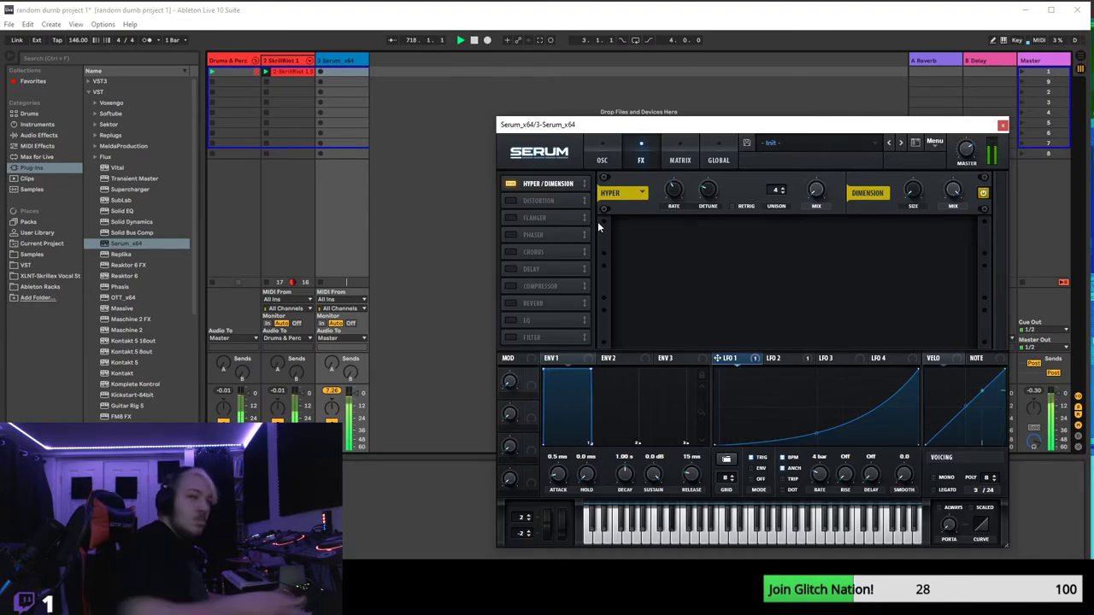
- Set LFO 1's rate to 1/128 with a slightly deeper curve, and LFO 2's rate to 1/256
{"action": "left_click_drag", "start_coordinate": [823, 490], "coordinate": [868, 454]}
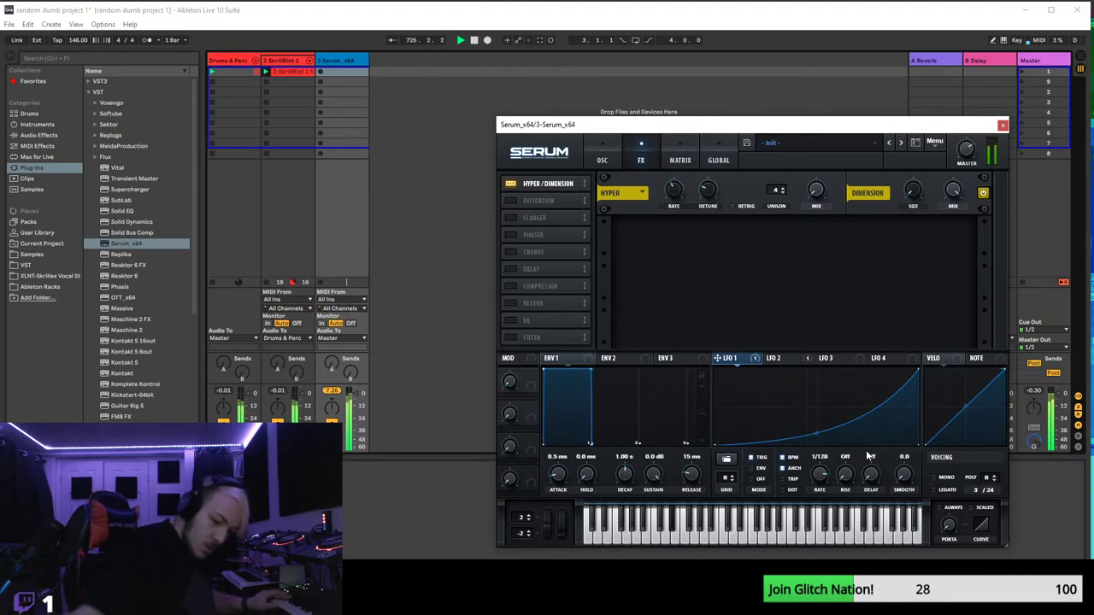
{"action": "mouse_move", "coordinate": [818, 428]}
{"action": "left_mouse_down"}
{"action": "mouse_move", "coordinate": [817, 393]}
{"action": "mouse_move", "coordinate": [814, 440]}
{"action": "mouse_move", "coordinate": [808, 432]}
{"action": "left_mouse_up"}
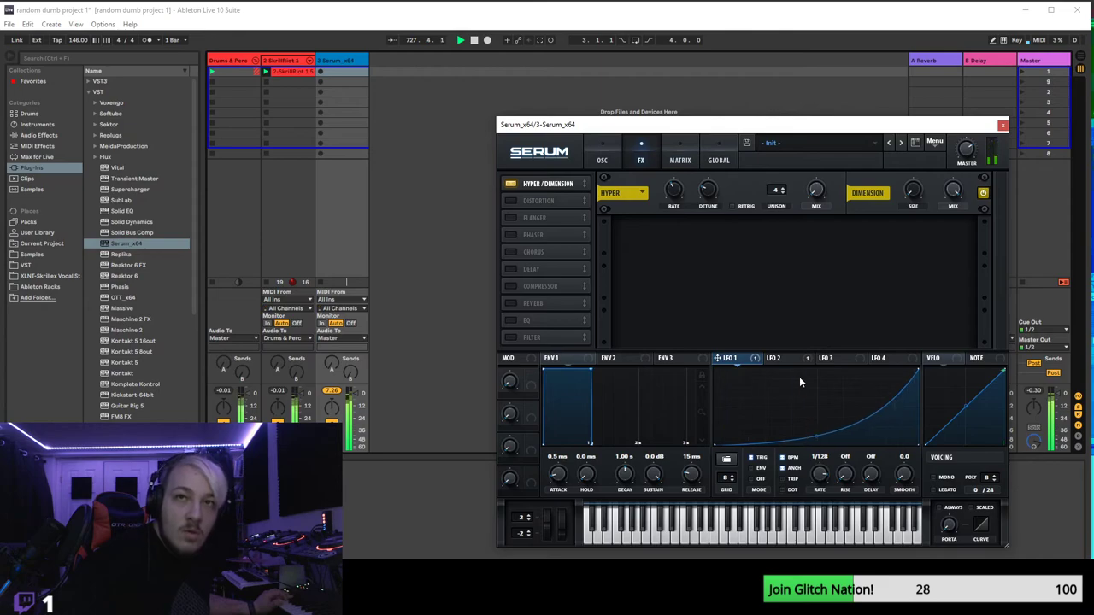
{"action": "left_click", "coordinate": [770, 359]}
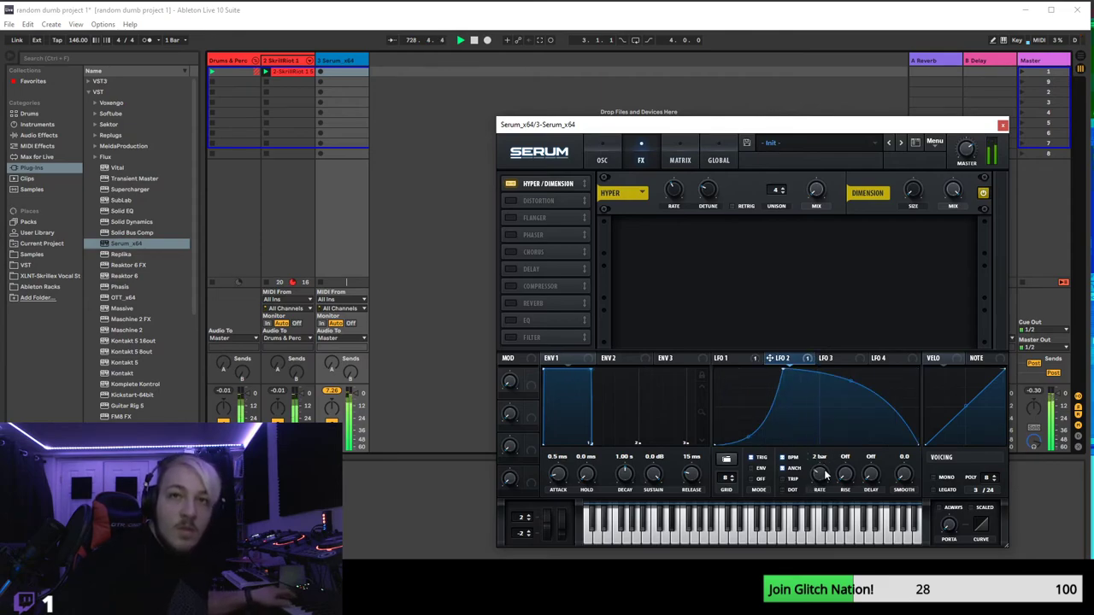
{"action": "left_click_drag", "start_coordinate": [846, 435], "coordinate": [854, 414]}
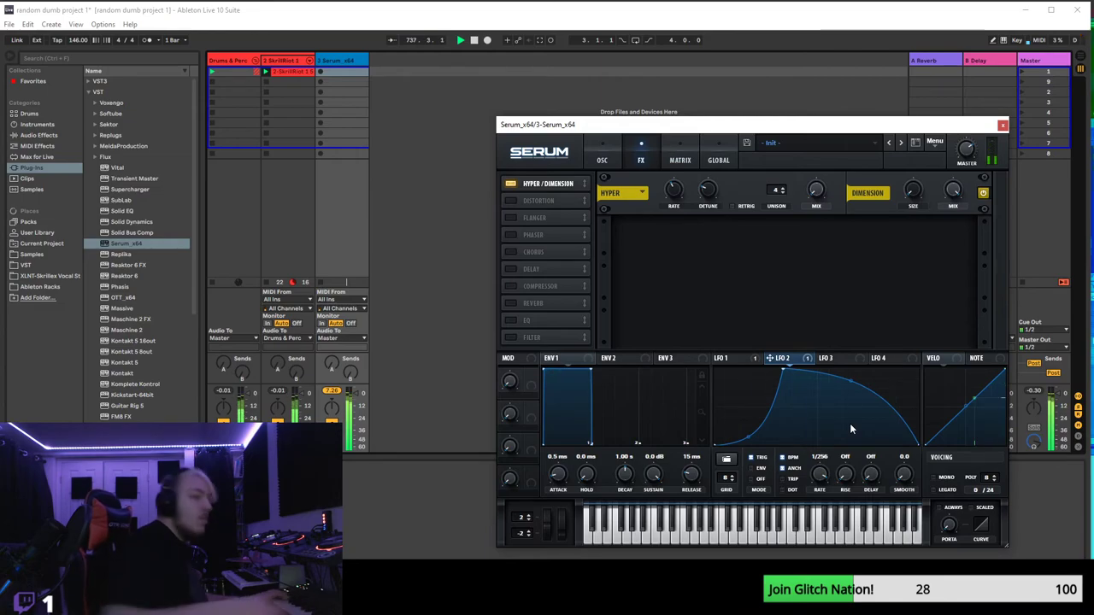
- Adjust LFO 2's modulation depth on the filter cutoff and reshape LFO 2 into a concave ramp peaking at the cycle's end
{"action": "left_click", "coordinate": [603, 158]}
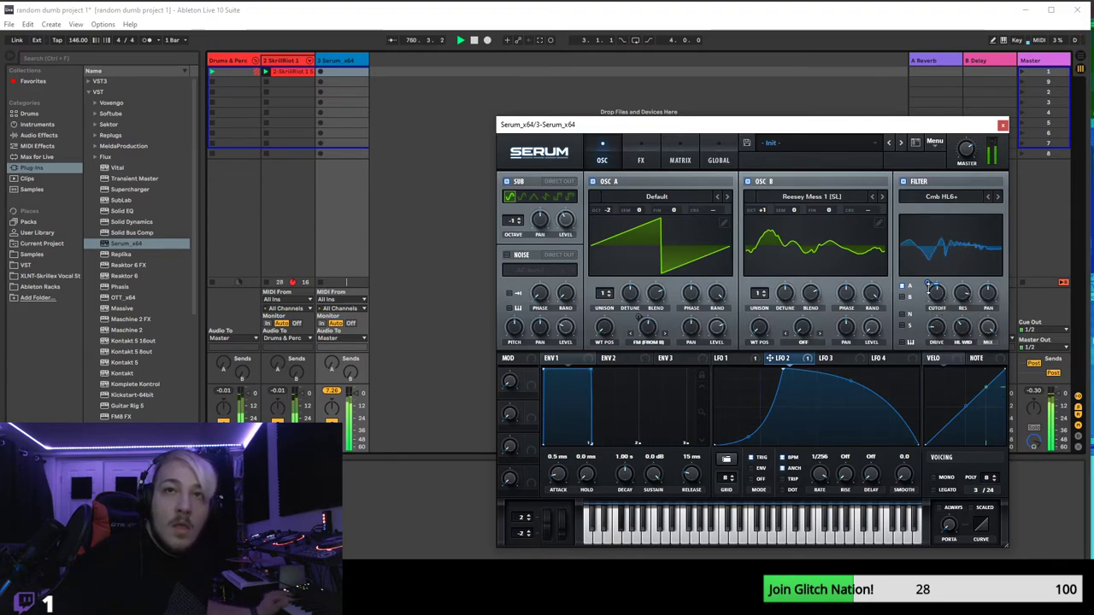
{"action": "left_click_drag", "start_coordinate": [930, 276], "coordinate": [932, 269]}
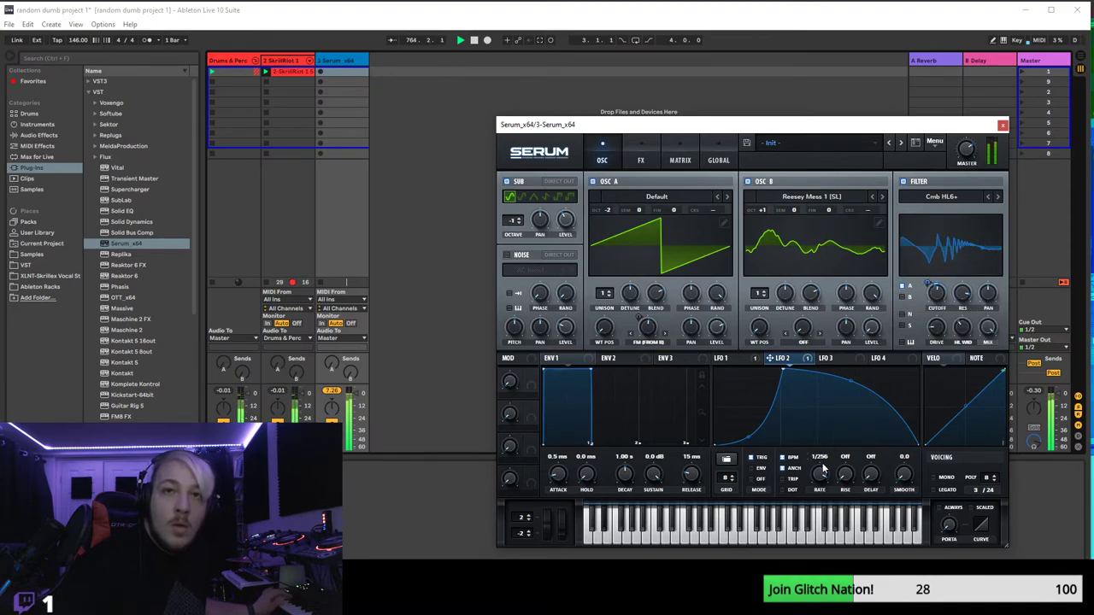
{"action": "left_click_drag", "start_coordinate": [782, 370], "coordinate": [919, 370]}
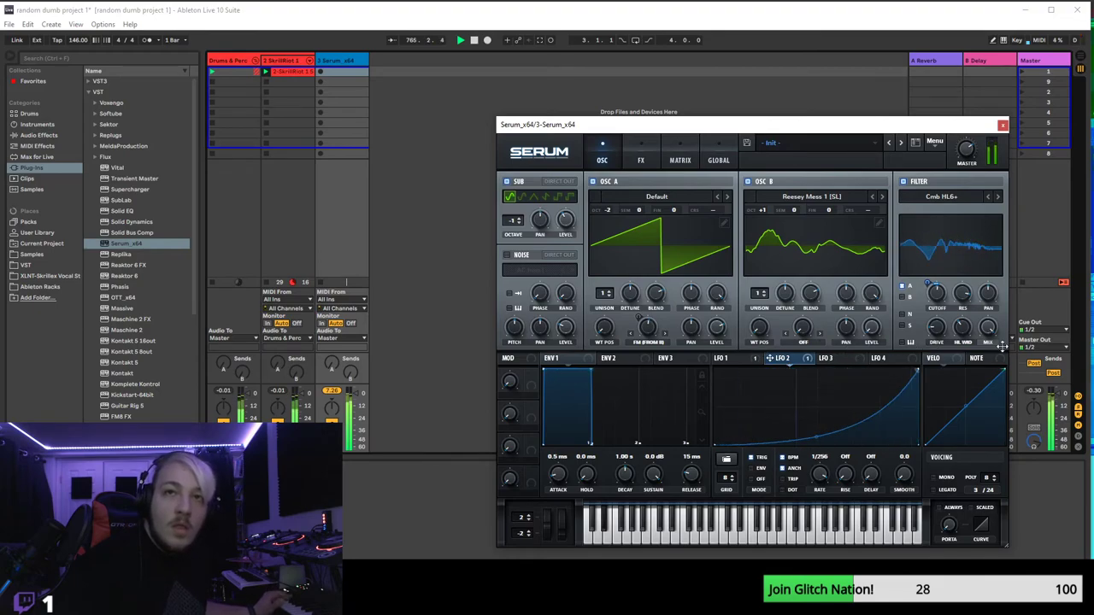
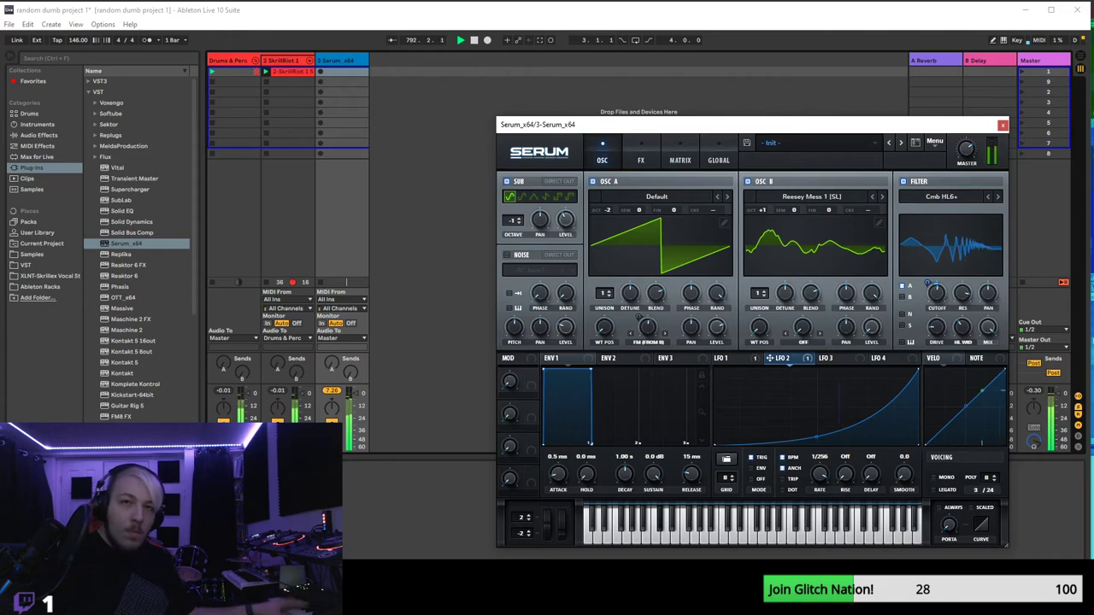
- Slow down both LFOs, setting the rates of LFO 1 and LFO 2 to 1/4
{"action": "left_click_drag", "start_coordinate": [819, 477], "coordinate": [816, 515]}
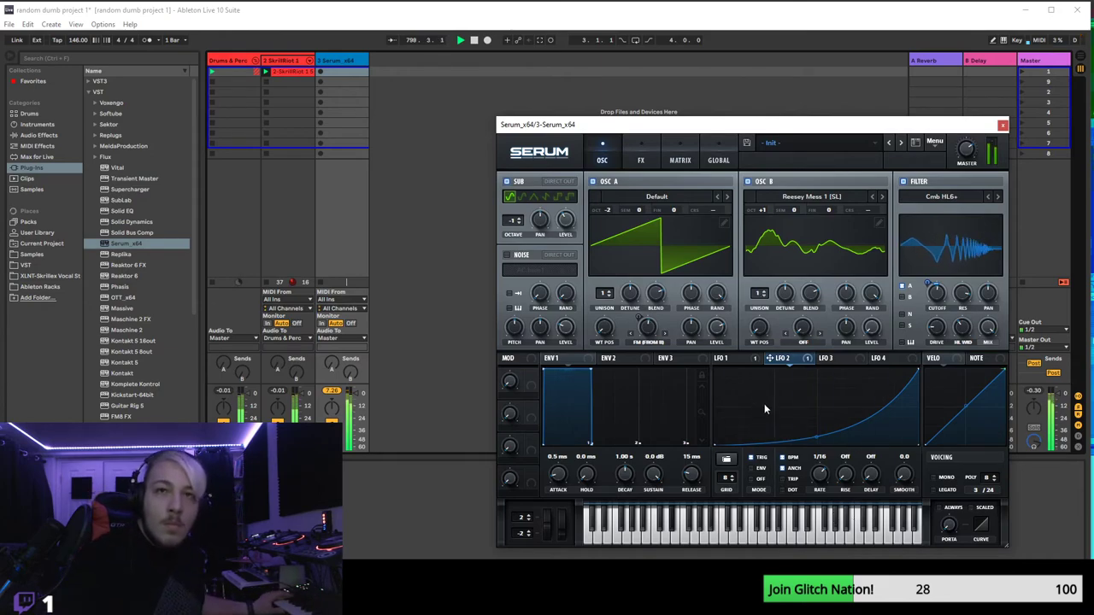
{"action": "left_click", "coordinate": [729, 358]}
{"action": "left_click_drag", "start_coordinate": [819, 485], "coordinate": [819, 552]}
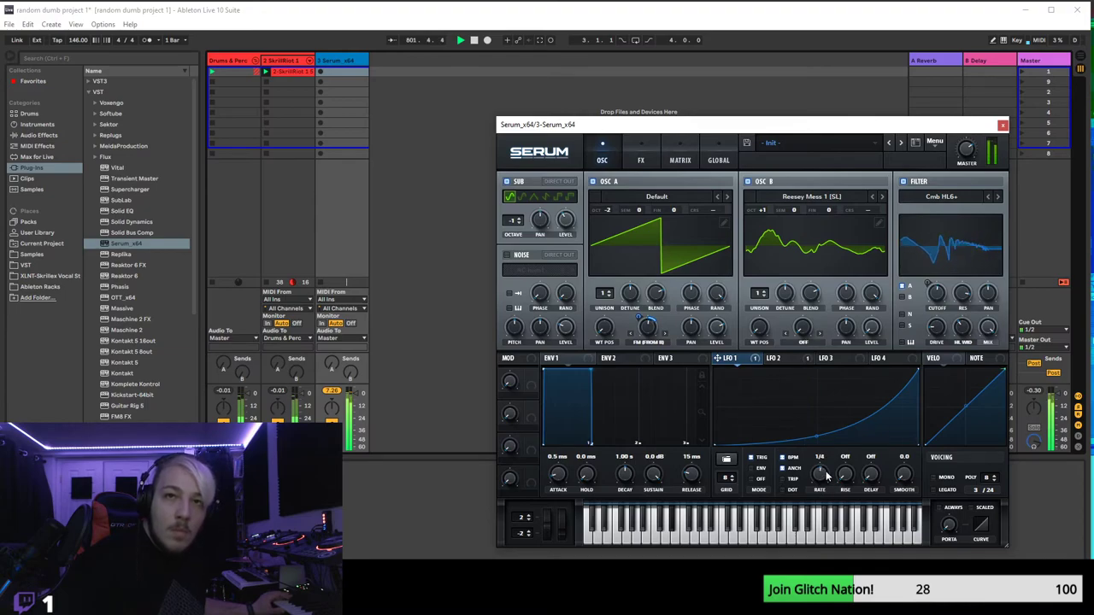
{"action": "left_click", "coordinate": [788, 359]}
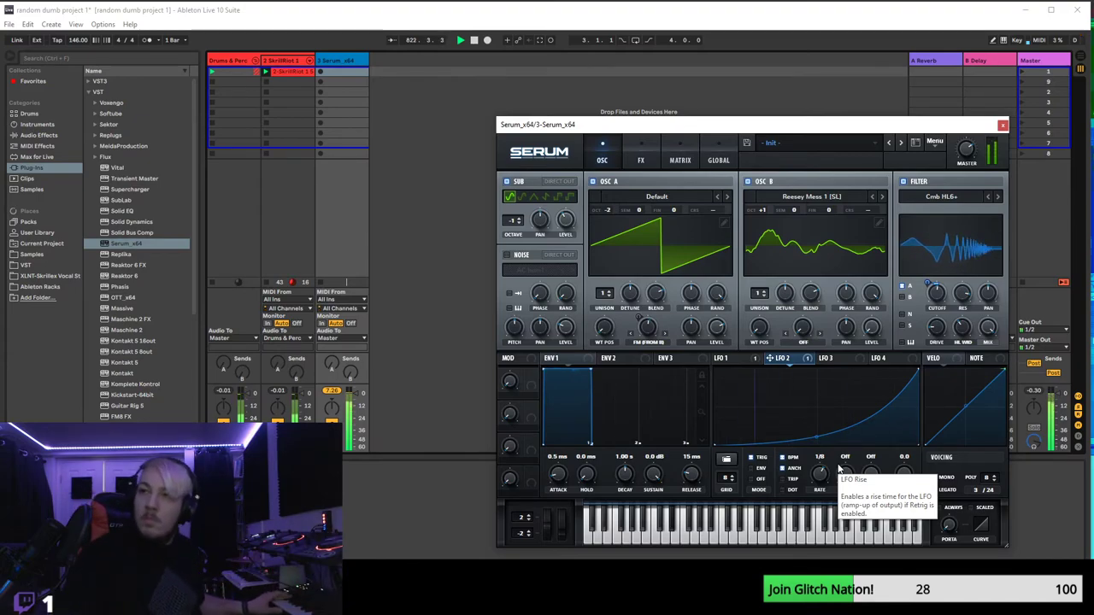
{"action": "left_click_drag", "start_coordinate": [828, 481], "coordinate": [821, 468]}
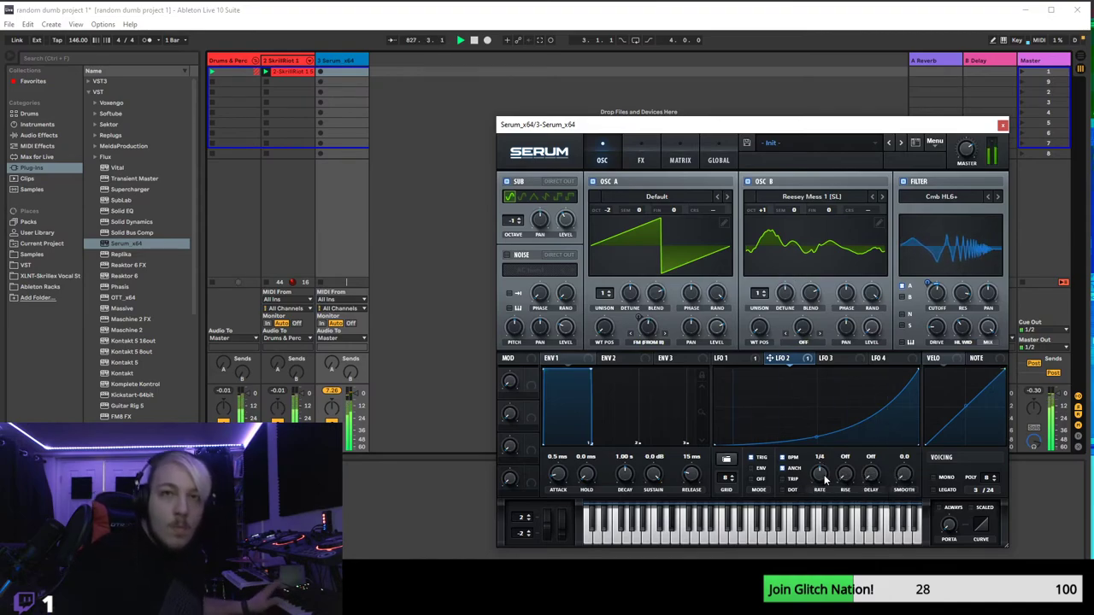
- Set LFO 2's rate to 1/8 and check LFO 1 before returning to LFO 2
{"action": "left_click_drag", "start_coordinate": [823, 475], "coordinate": [828, 471]}
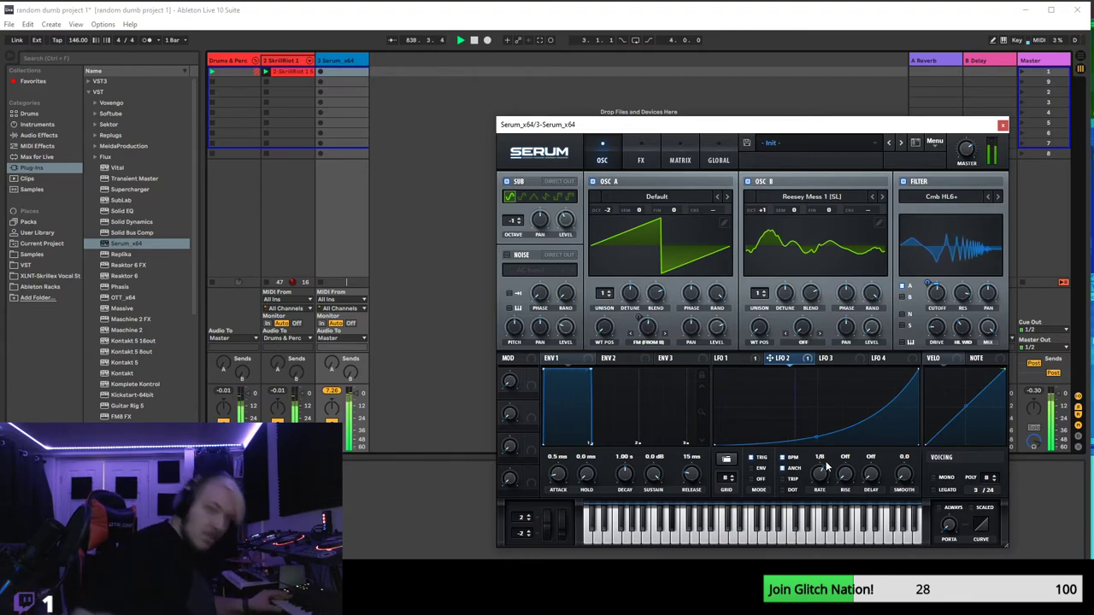
{"action": "left_click", "coordinate": [730, 359]}
{"action": "left_click", "coordinate": [780, 359]}
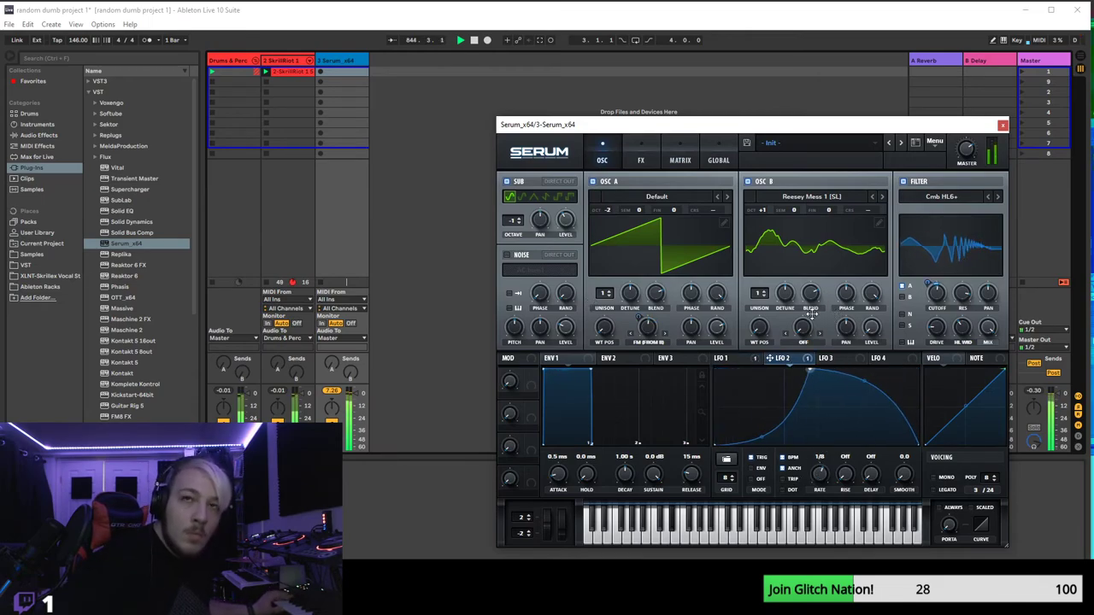
- Try a nearly straight and a much steeper curve on LFO 2, and return it to a moderately concave ramp
{"action": "left_click_drag", "start_coordinate": [813, 435], "coordinate": [818, 421]}
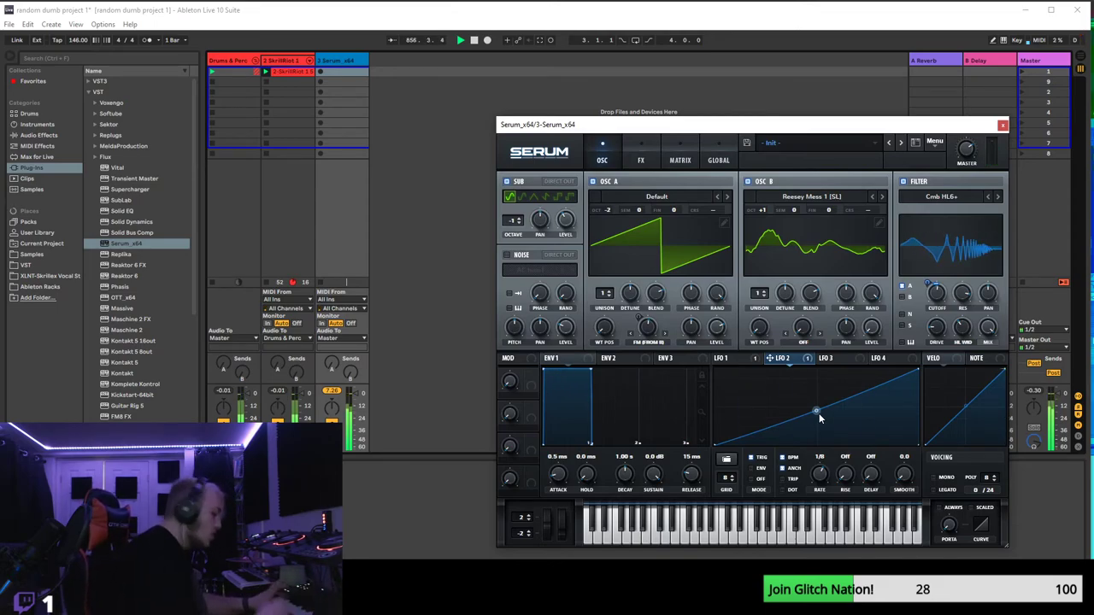
{"action": "left_click_drag", "start_coordinate": [823, 420], "coordinate": [788, 441]}
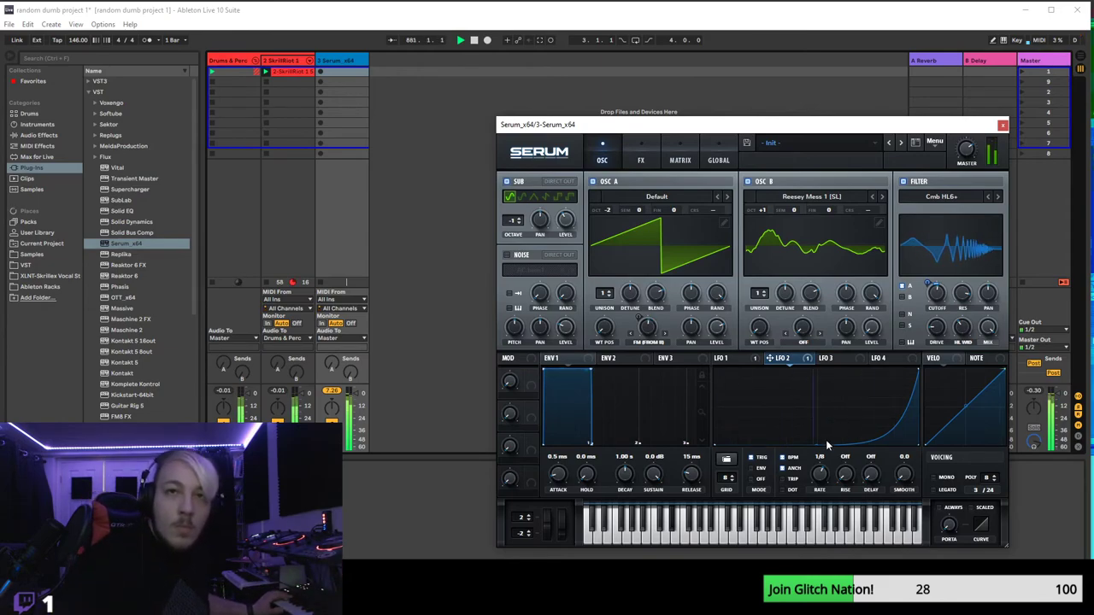
{"action": "mouse_move", "coordinate": [818, 448]}
{"action": "left_mouse_down"}
{"action": "mouse_move", "coordinate": [787, 411]}
{"action": "mouse_move", "coordinate": [799, 448]}
{"action": "mouse_move", "coordinate": [799, 415]}
{"action": "mouse_move", "coordinate": [799, 457]}
{"action": "mouse_move", "coordinate": [818, 430]}
{"action": "left_mouse_up"}
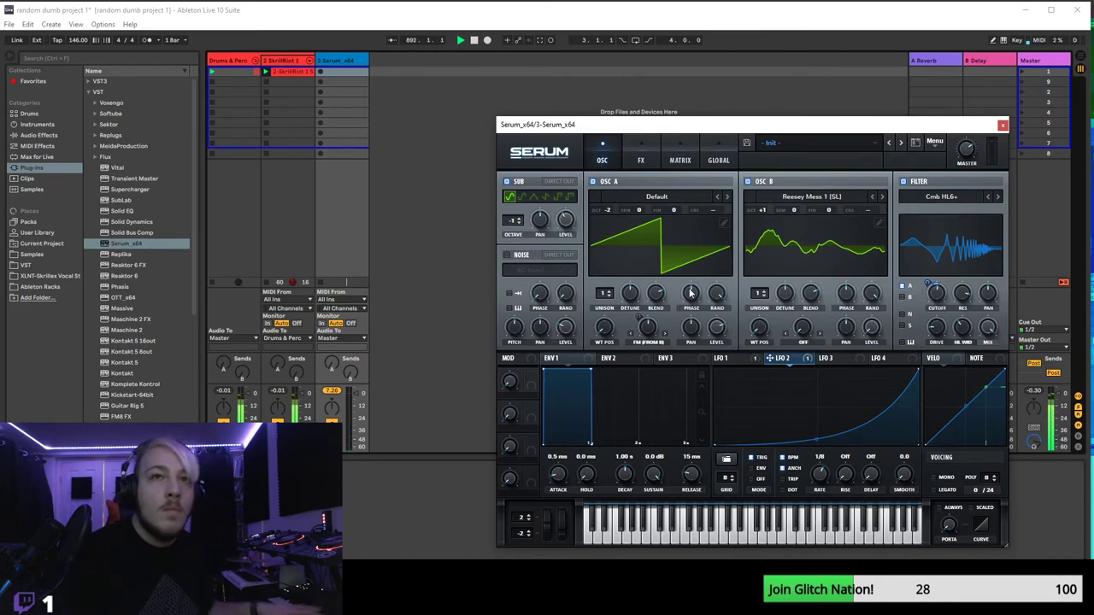
- Try 16 unison voices on oscillator A and bring it back to a single voice
{"action": "left_click_drag", "start_coordinate": [604, 293], "coordinate": [625, 323]}
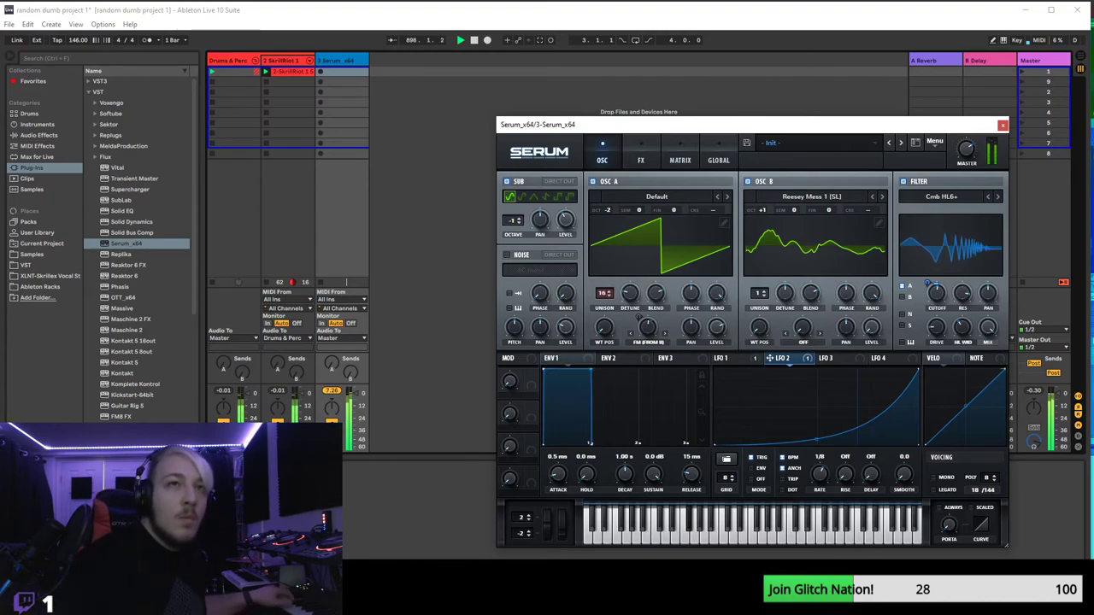
{"action": "left_click_drag", "start_coordinate": [607, 292], "coordinate": [609, 328]}
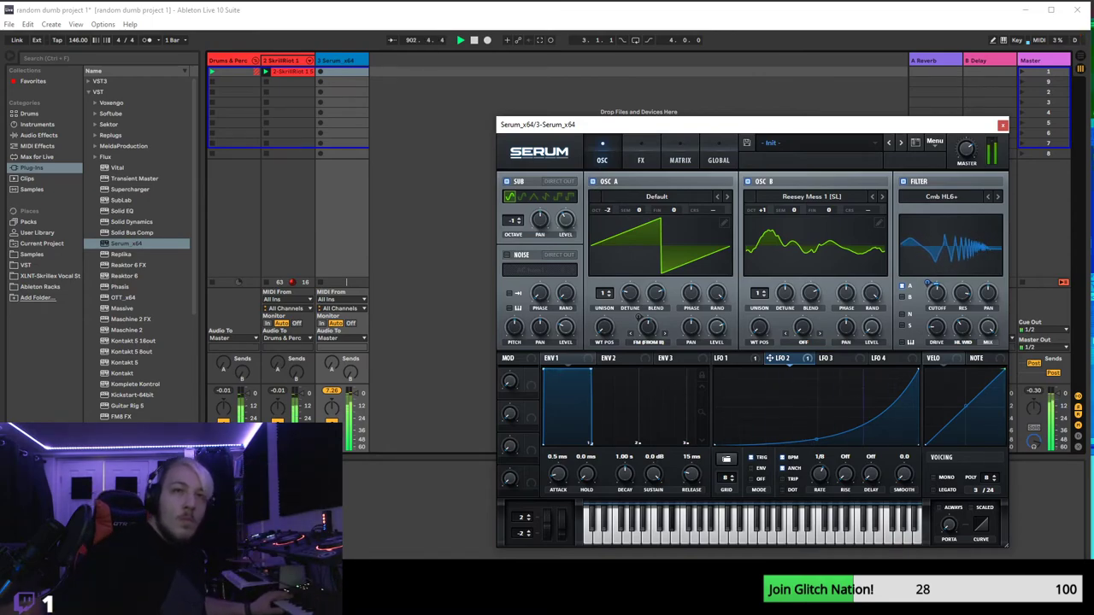
- Enable the compressor effect and raise its gain to 2.9 dB
{"action": "left_click", "coordinate": [633, 162]}
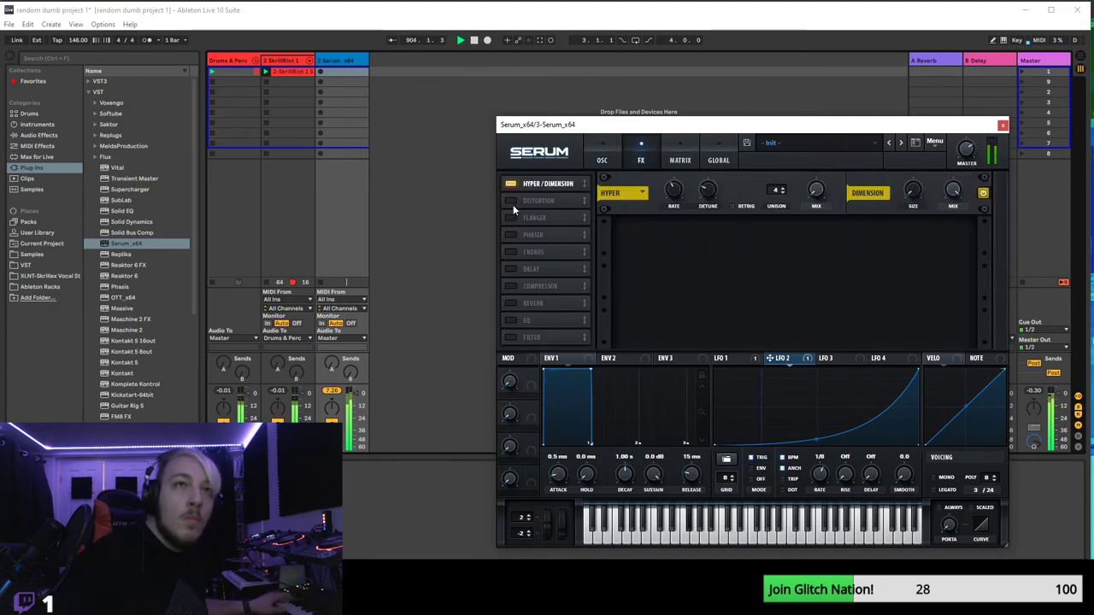
{"action": "left_click", "coordinate": [516, 287]}
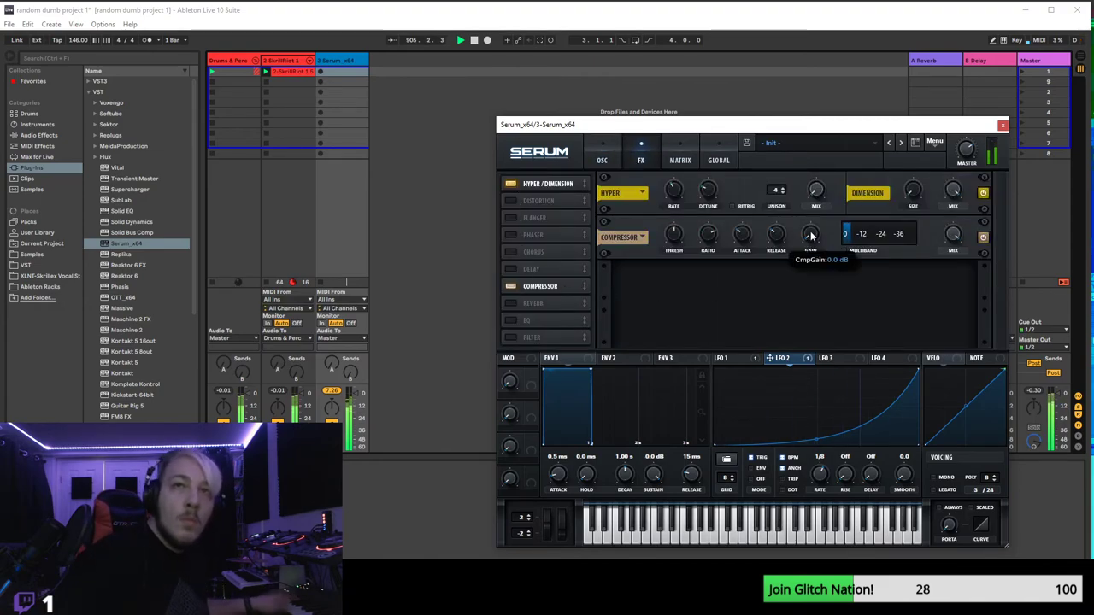
{"action": "left_click_drag", "start_coordinate": [814, 211], "coordinate": [812, 223]}
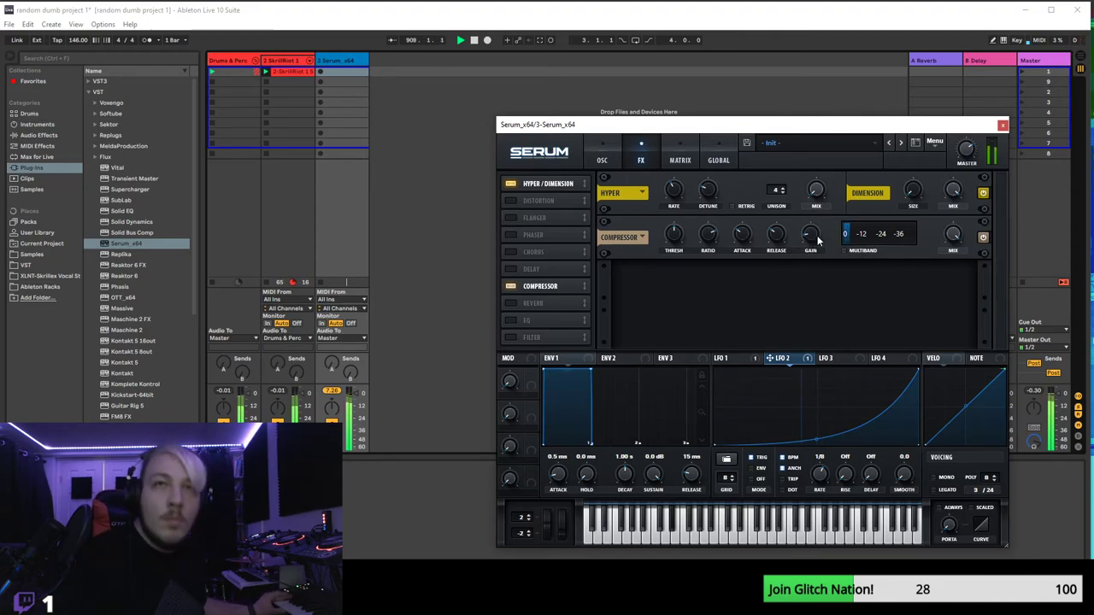
{"action": "right_click", "coordinate": [817, 244]}
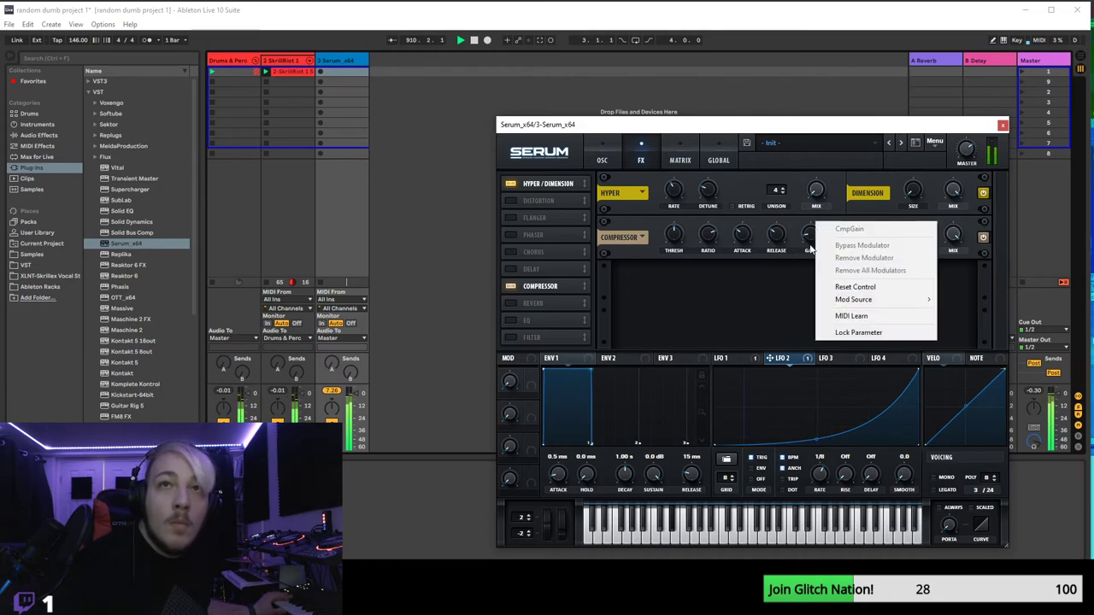
{"action": "left_click", "coordinate": [811, 248]}
{"action": "right_click", "coordinate": [815, 244]}
{"action": "left_click", "coordinate": [815, 245]}
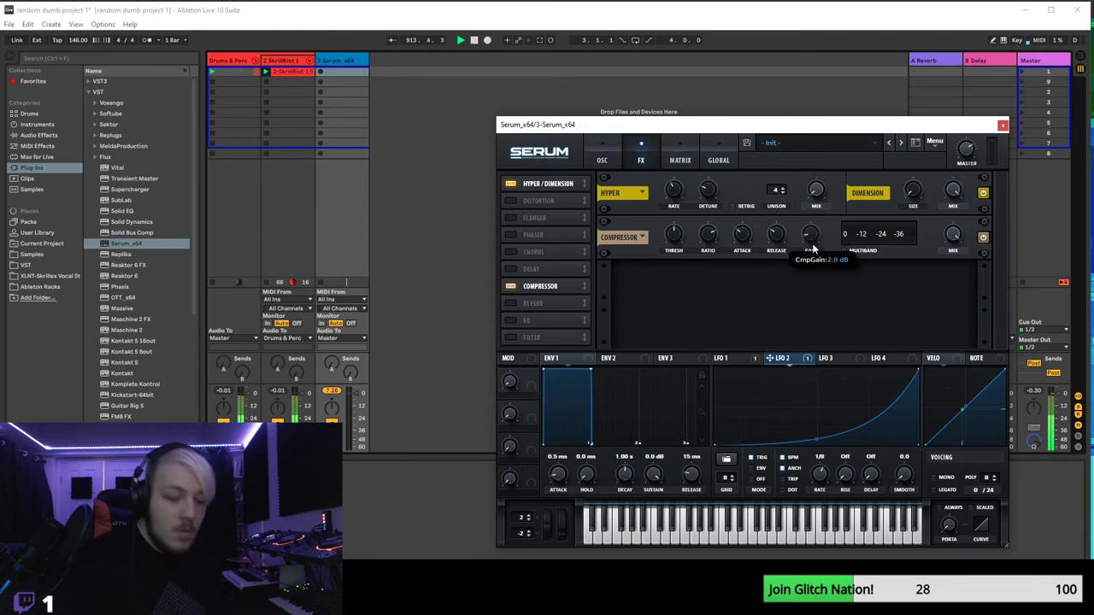
{"action": "right_click", "coordinate": [813, 248]}
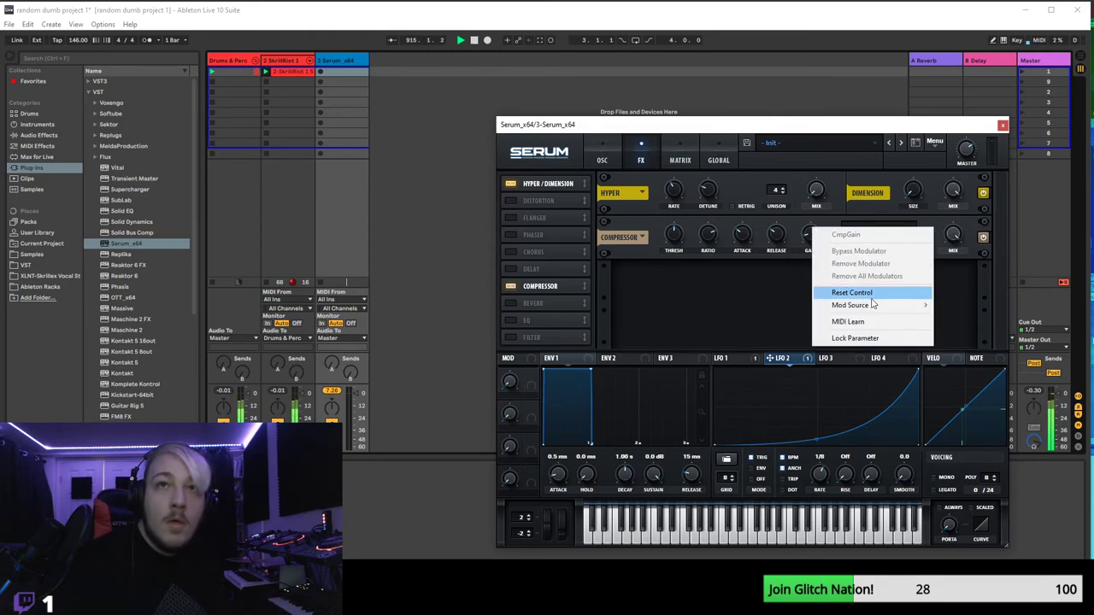
{"action": "left_click", "coordinate": [814, 266]}
{"action": "right_click", "coordinate": [810, 246]}
{"action": "left_click", "coordinate": [792, 273]}
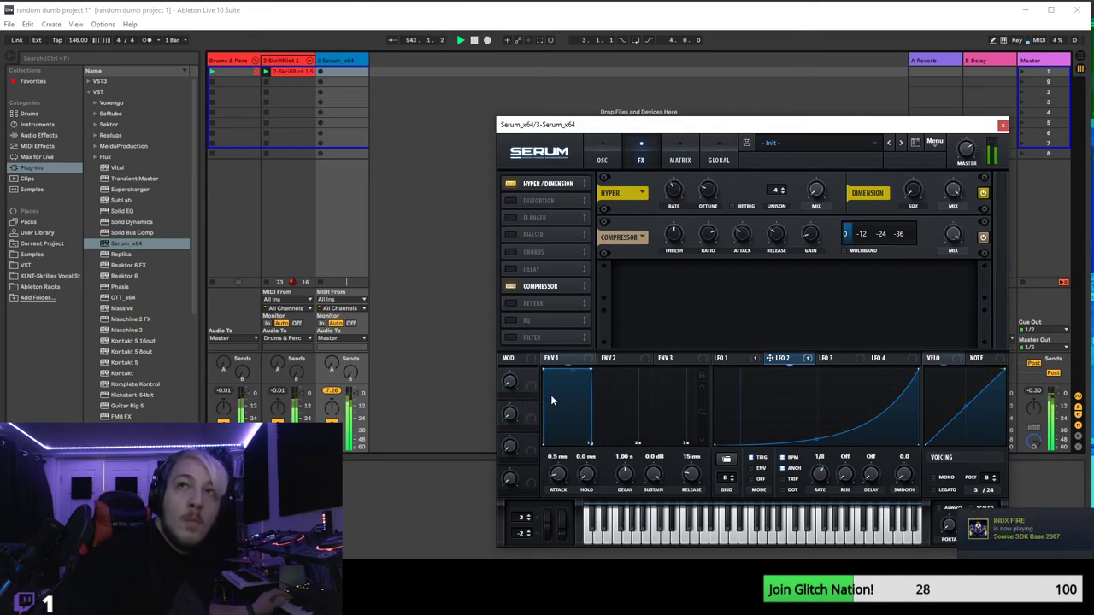
- Move the compressor directly after Hyper/Dimension in the effects chain
{"action": "left_click_drag", "start_coordinate": [553, 288], "coordinate": [564, 200]}
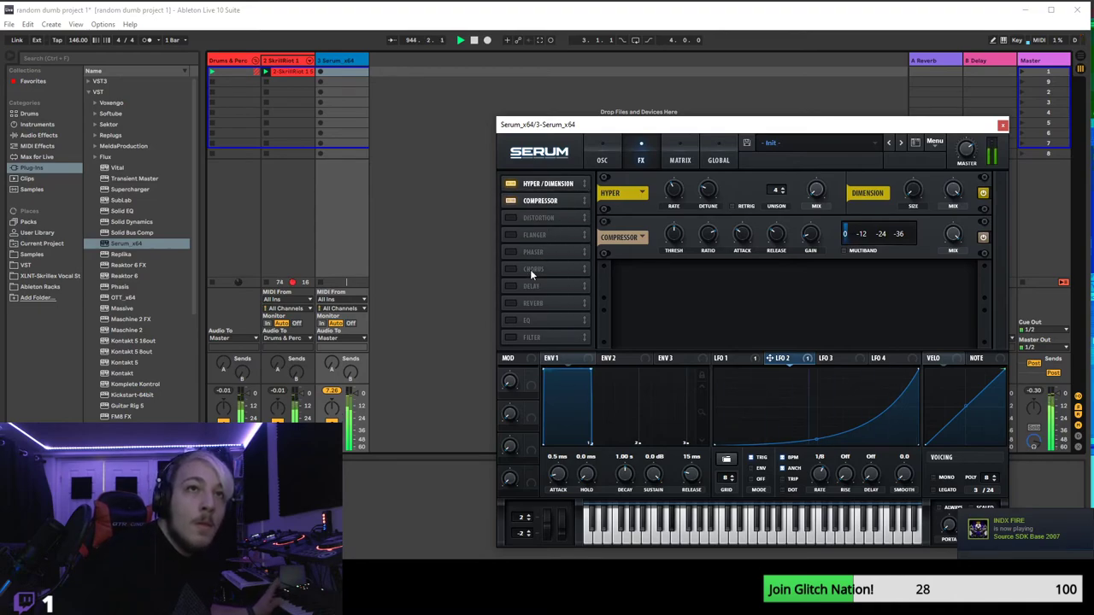
- Try the reverb effect, lower its mix to 0%, and switch it off
{"action": "left_click", "coordinate": [511, 304]}
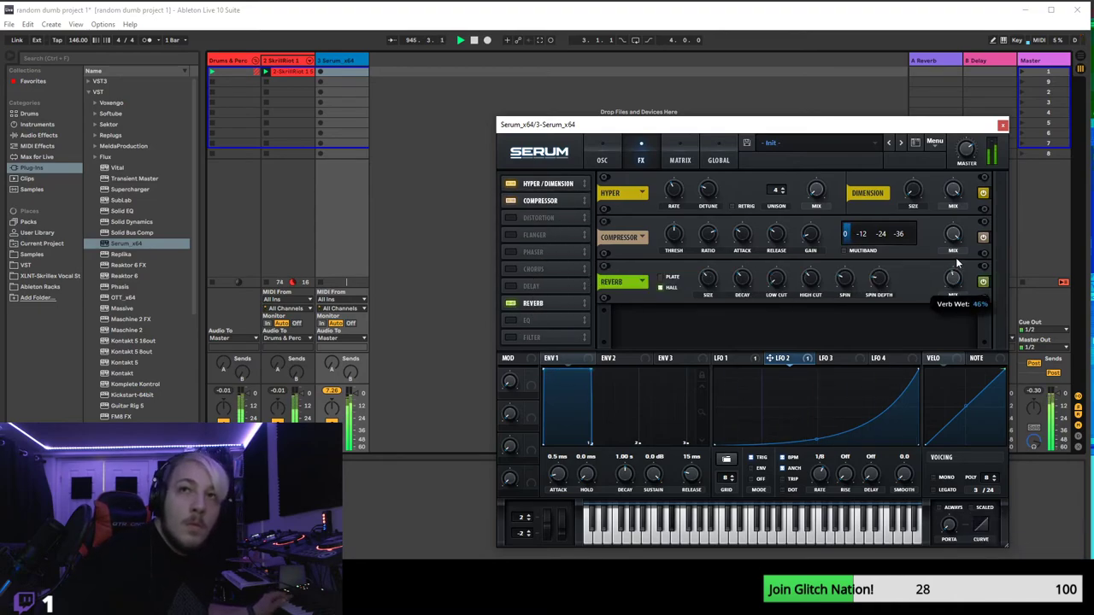
{"action": "left_click_drag", "start_coordinate": [947, 296], "coordinate": [940, 316]}
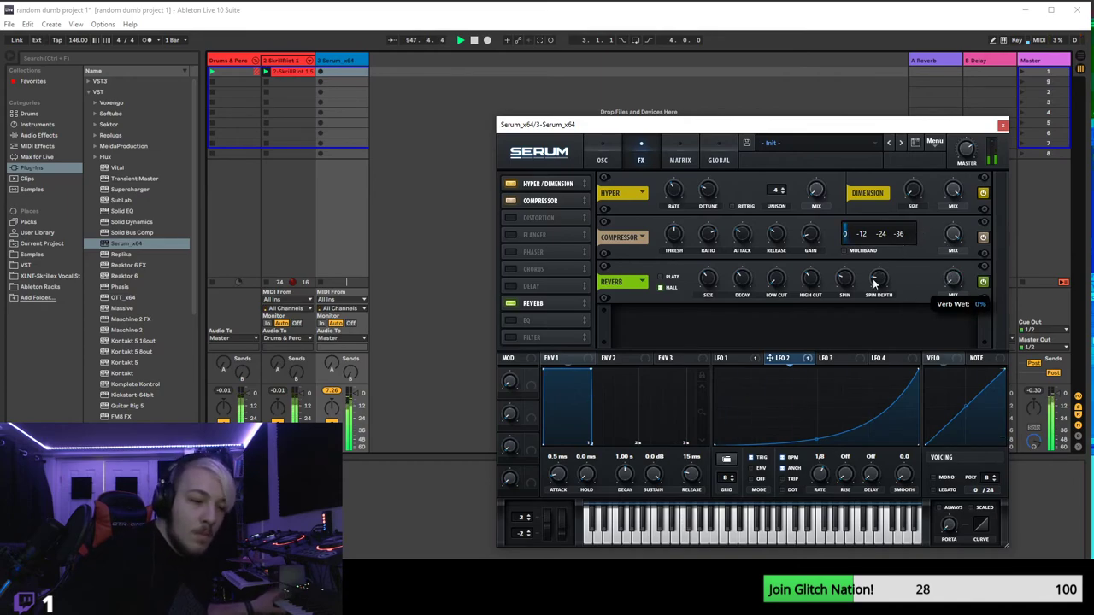
{"action": "left_click", "coordinate": [983, 282]}
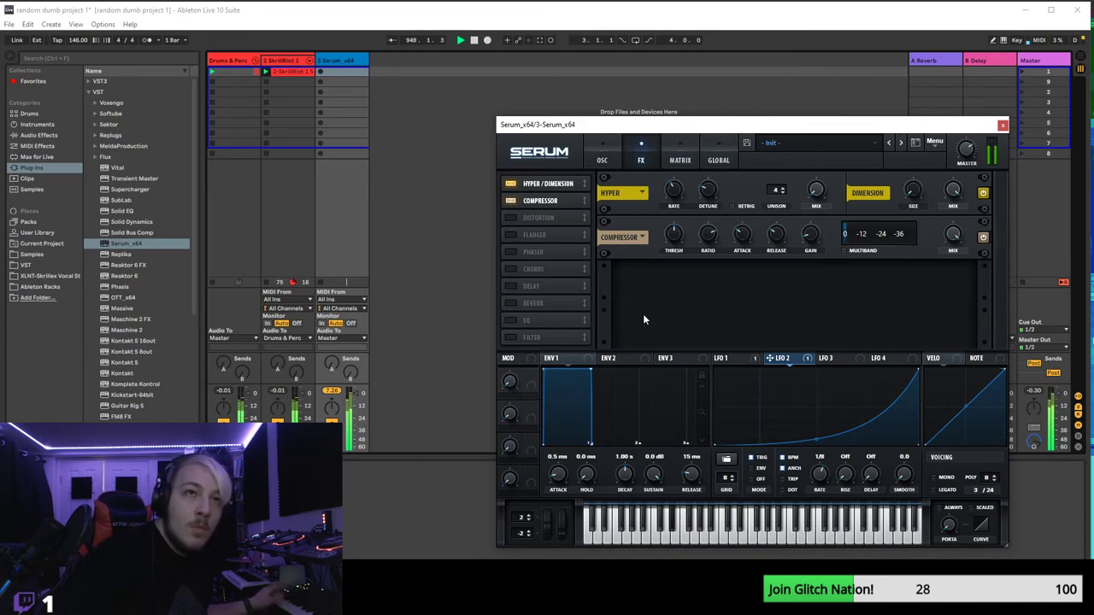
- Return to the oscillator page and deepen LFO 2's curve so it rises only in the second half of the cycle
{"action": "left_click", "coordinate": [601, 160]}
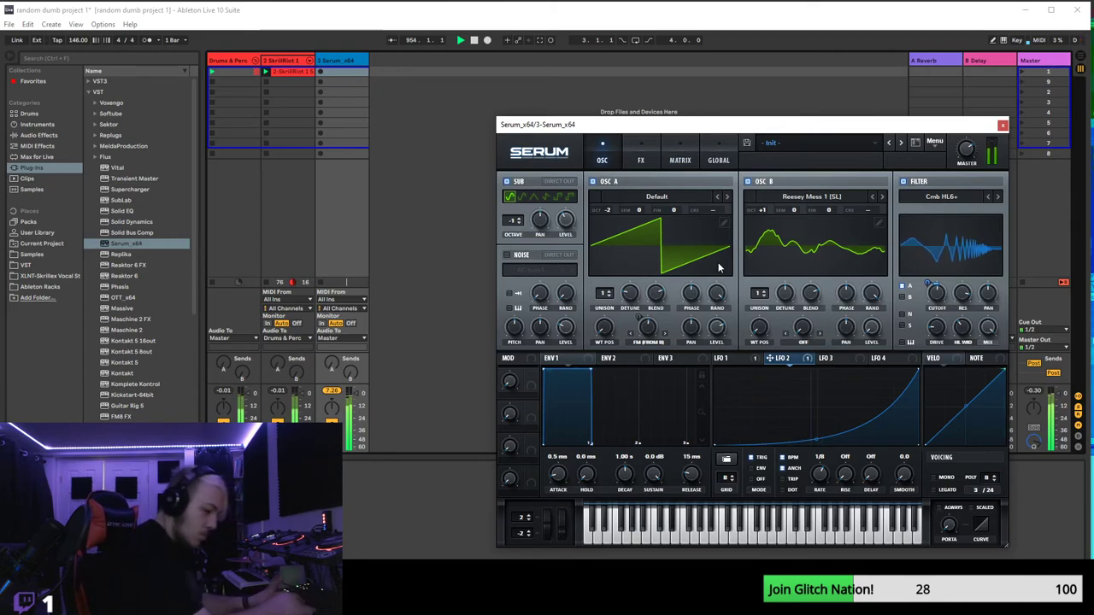
{"action": "mouse_move", "coordinate": [813, 432]}
{"action": "left_mouse_down"}
{"action": "mouse_move", "coordinate": [814, 391]}
{"action": "mouse_move", "coordinate": [817, 453]}
{"action": "left_mouse_up"}
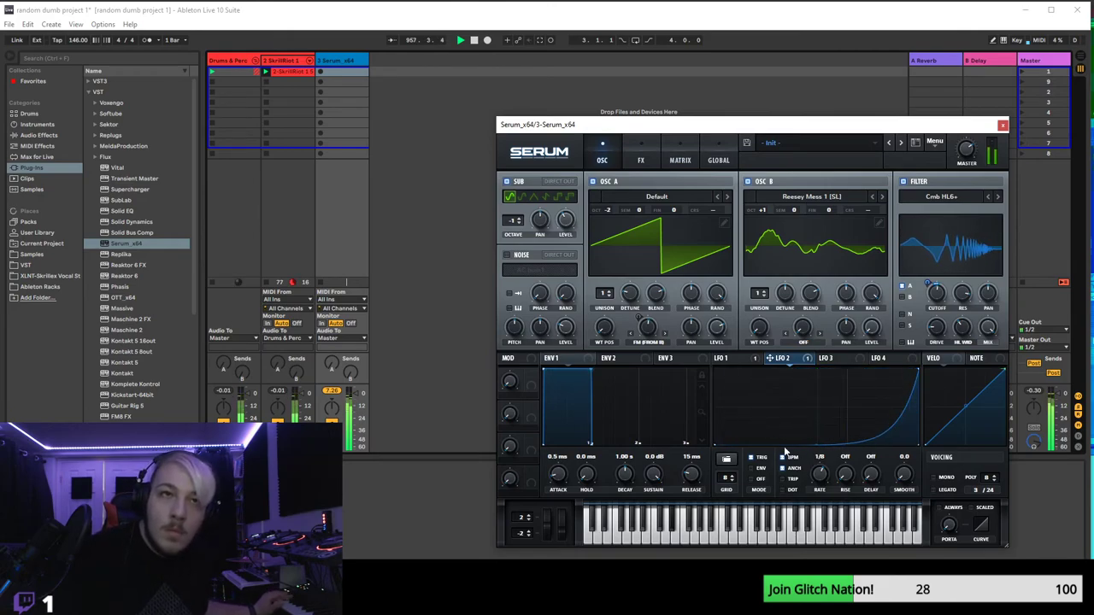
{"action": "right_click", "coordinate": [818, 445]}
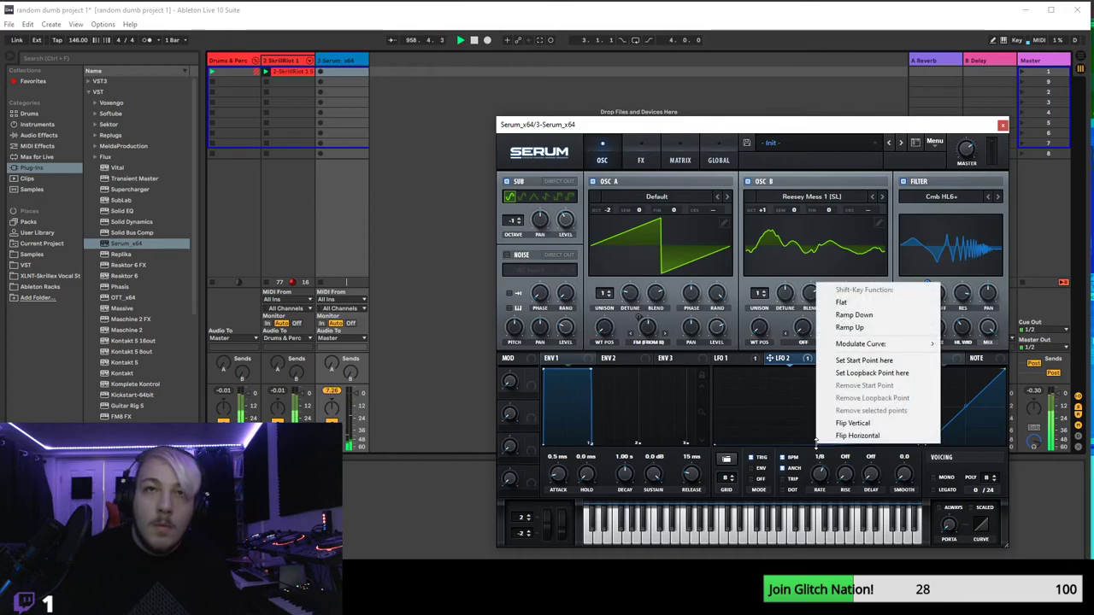
{"action": "left_click", "coordinate": [824, 440]}
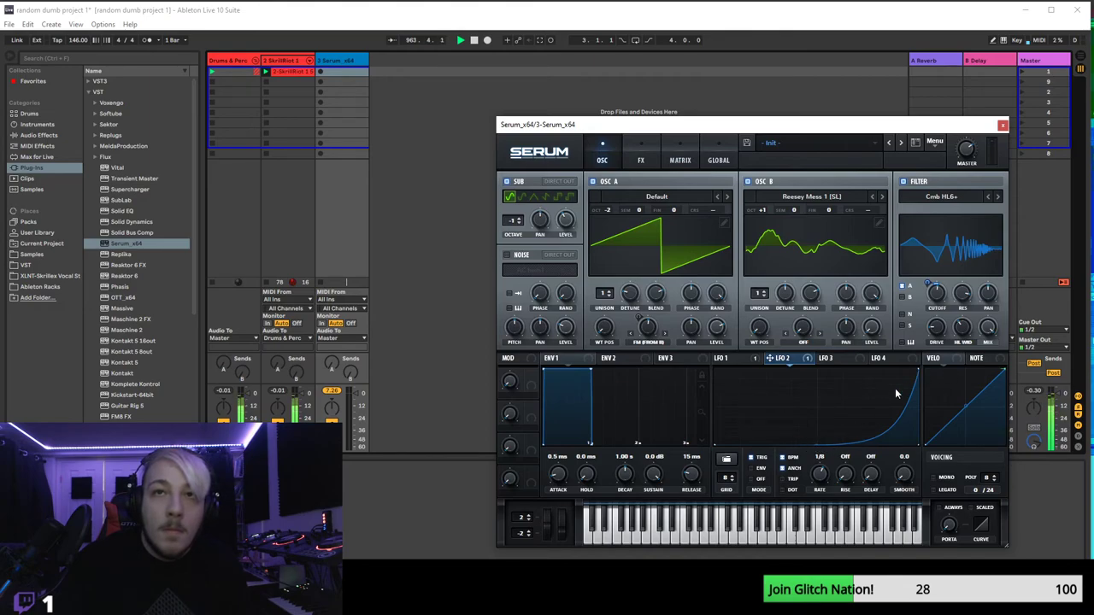
- Try moving LFO 2's peak to about a third of the cycle, compare both shapes, and undo the move
{"action": "left_click_drag", "start_coordinate": [918, 374], "coordinate": [778, 332]}
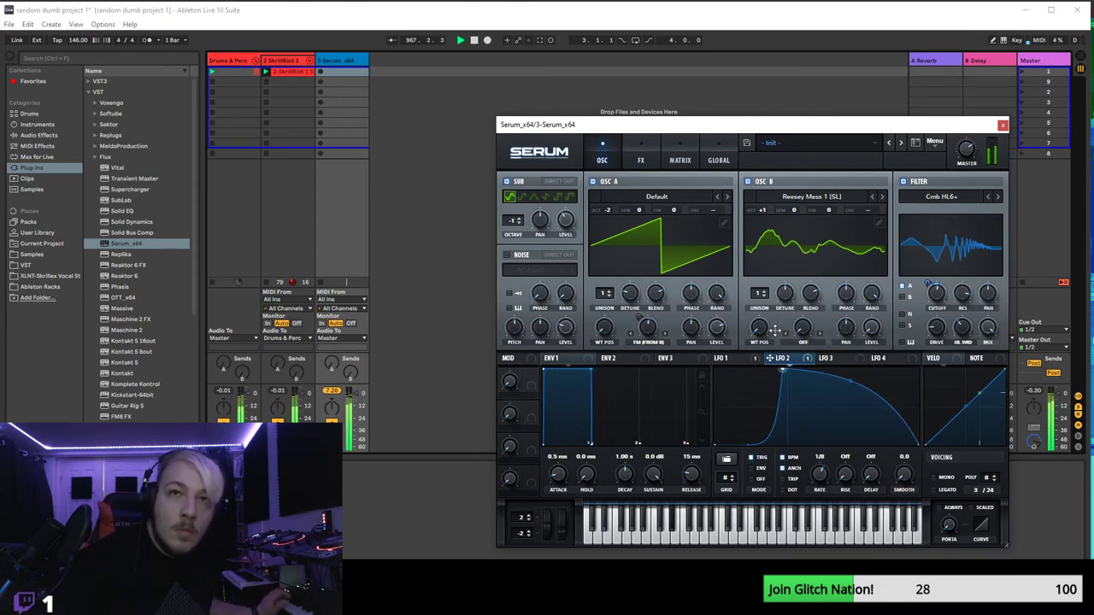
{"action": "key", "text": "ctrl+z"}
{"action": "key", "text": "ctrl+shift+z"}
{"action": "key", "text": "ctrl+z"}
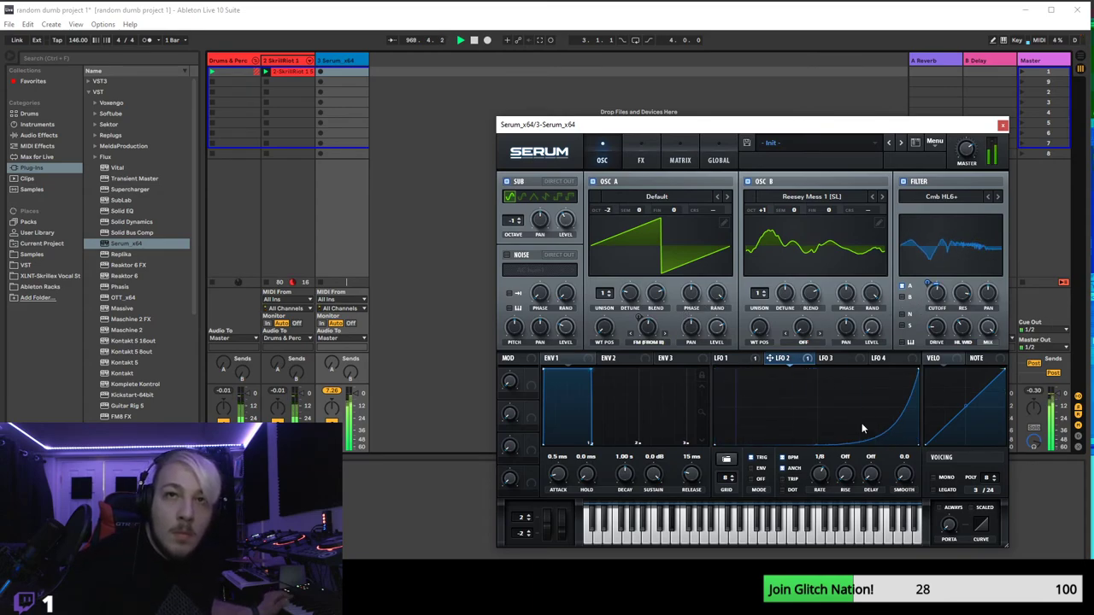
- Assign Macro 1 to modulate LFO 2's curve through LFO Bus 1
{"action": "right_click", "coordinate": [819, 440]}
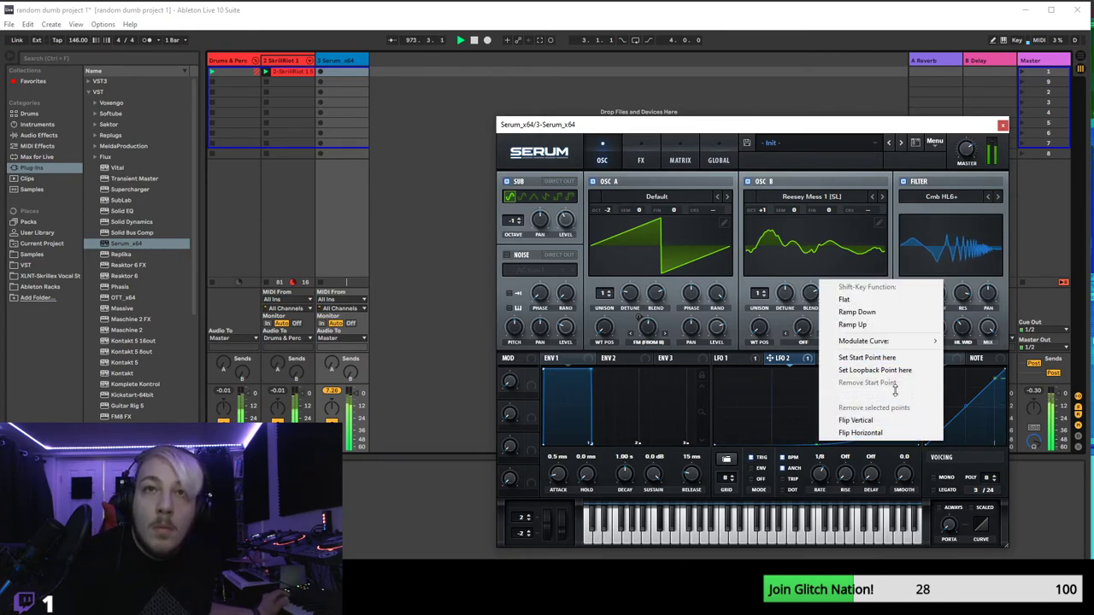
{"action": "left_click", "coordinate": [846, 433]}
{"action": "right_click", "coordinate": [816, 438]}
{"action": "left_click", "coordinate": [817, 438]}
{"action": "right_click", "coordinate": [817, 438]}
{"action": "mouse_move", "coordinate": [878, 339]}
{"action": "mouse_move", "coordinate": [972, 337]}
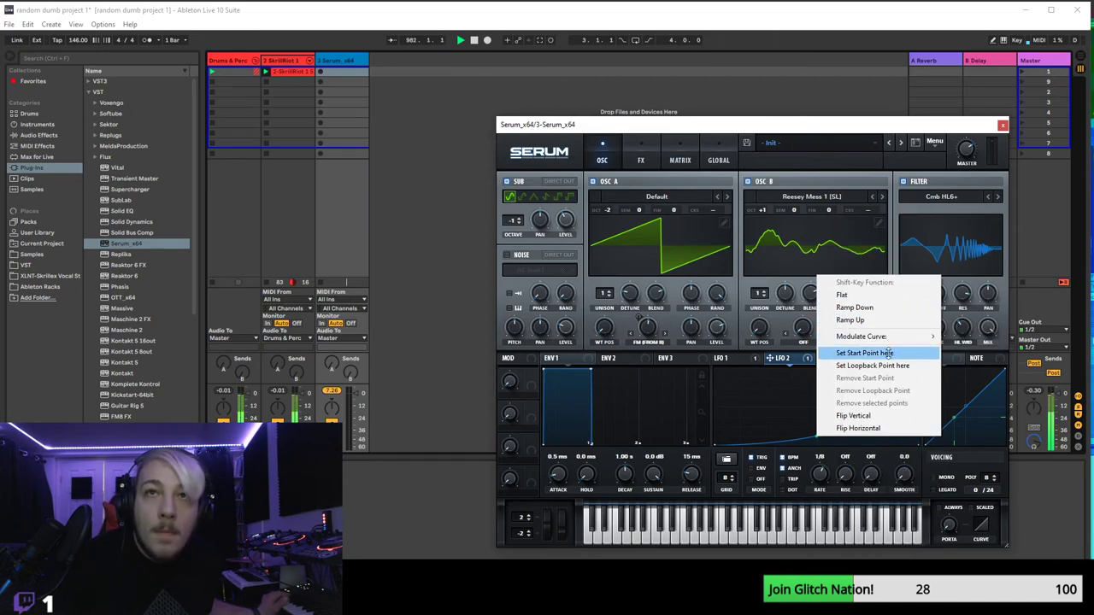
{"action": "mouse_move", "coordinate": [898, 337]}
{"action": "mouse_move", "coordinate": [972, 338]}
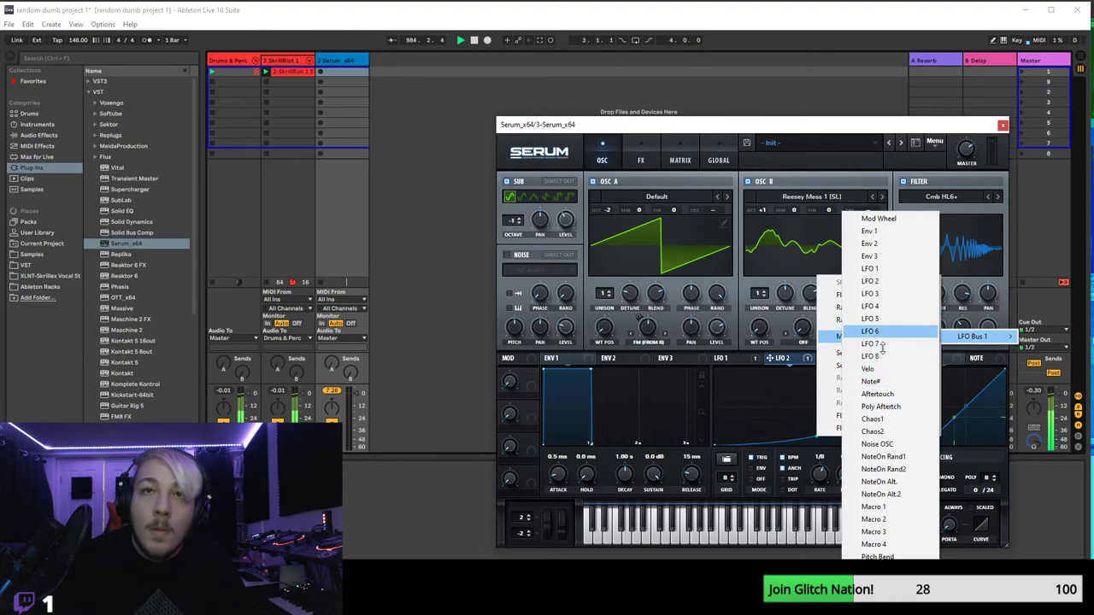
{"action": "left_click", "coordinate": [876, 507]}
- Rename the first macro as Curve Mod
{"action": "double_click", "coordinate": [517, 397]}
{"action": "type", "text": "Cutve Mod"}
{"action": "key", "text": "Return"}
- Adjust LFO 2's base curve, sweep the Curve Mod macro through its range, and leave LFO 2 as a concave ramp
{"action": "mouse_move", "coordinate": [817, 438]}
{"action": "left_mouse_down"}
{"action": "mouse_move", "coordinate": [816, 402]}
{"action": "mouse_move", "coordinate": [816, 417]}
{"action": "left_mouse_up"}
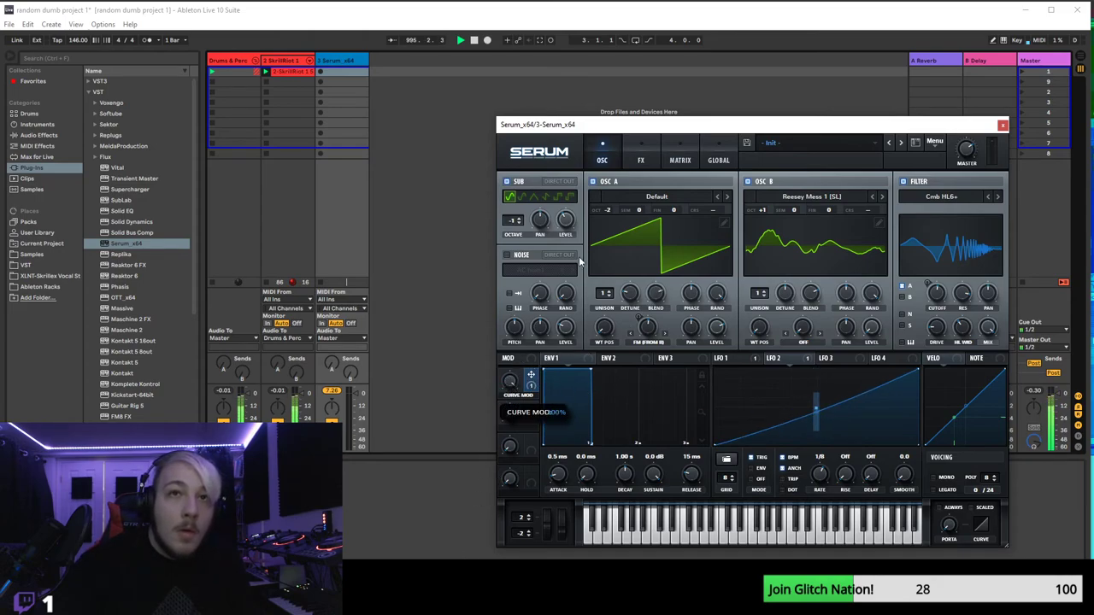
{"action": "left_click_drag", "start_coordinate": [508, 383], "coordinate": [693, 315]}
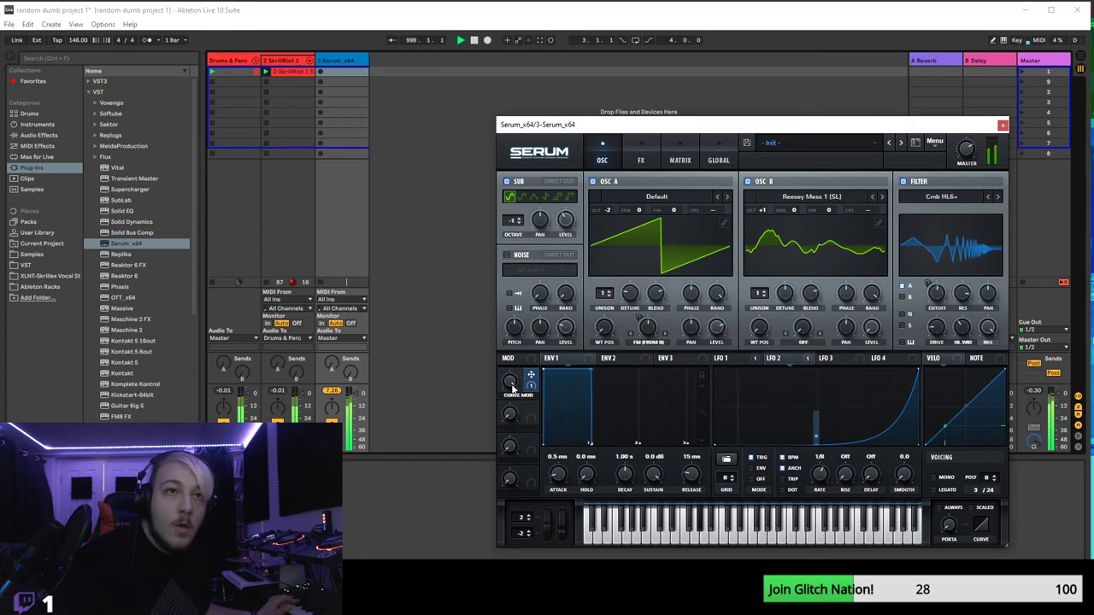
{"action": "left_click_drag", "start_coordinate": [513, 389], "coordinate": [511, 428]}
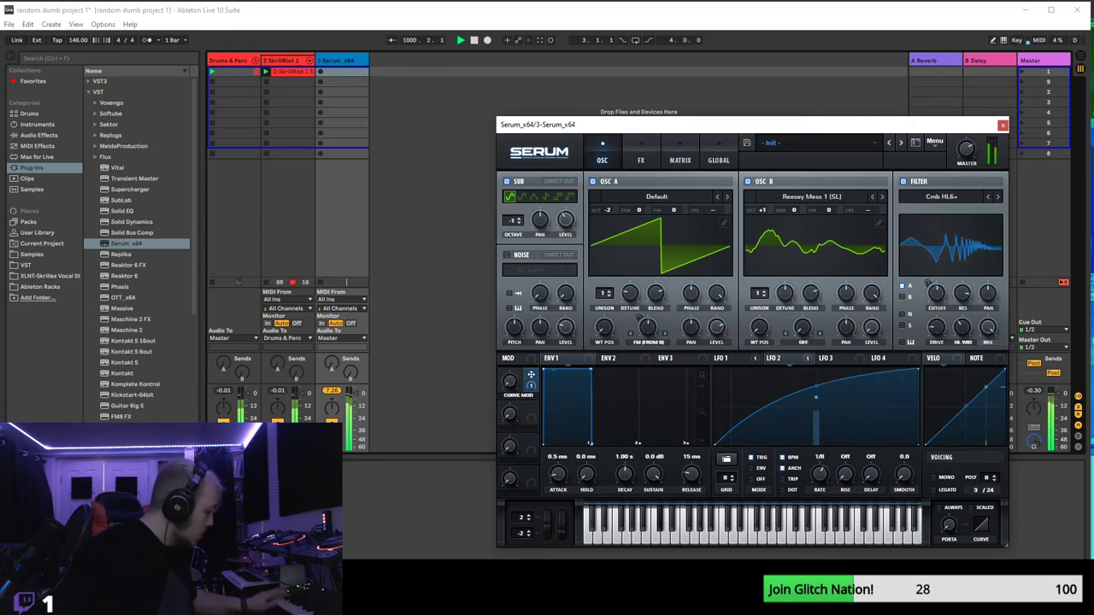
{"action": "mouse_move", "coordinate": [510, 382]}
{"action": "left_mouse_down"}
{"action": "mouse_move", "coordinate": [510, 359]}
{"action": "mouse_move", "coordinate": [510, 393]}
{"action": "left_mouse_up"}
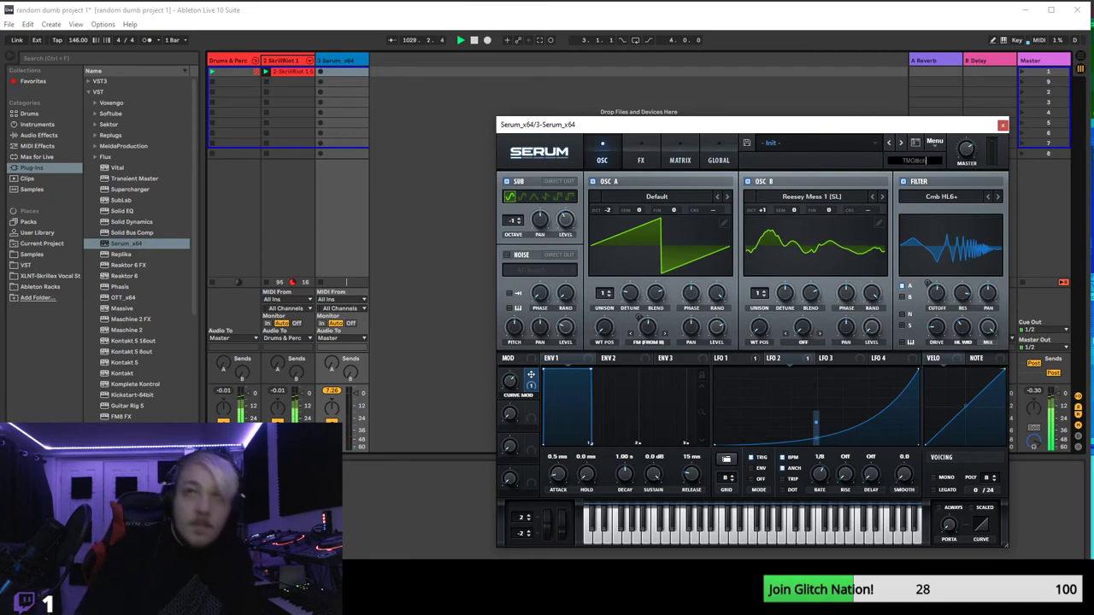
- Save the preset as Sirencall in the pack's Leads folder and audition it across the Curve Mod macro's range
{"action": "left_click", "coordinate": [747, 144]}
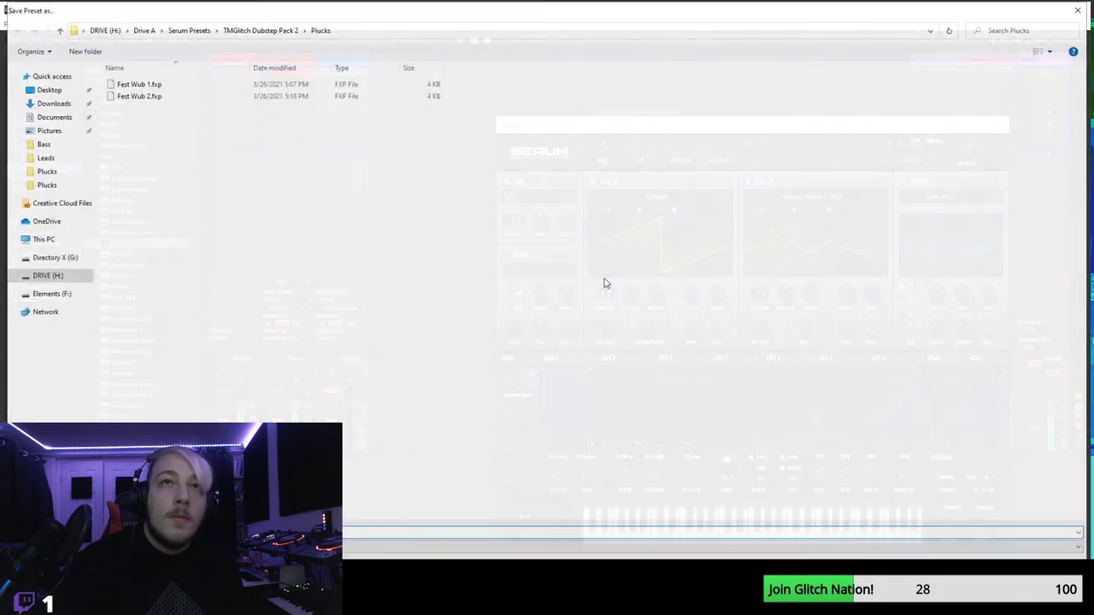
{"action": "left_click", "coordinate": [261, 29]}
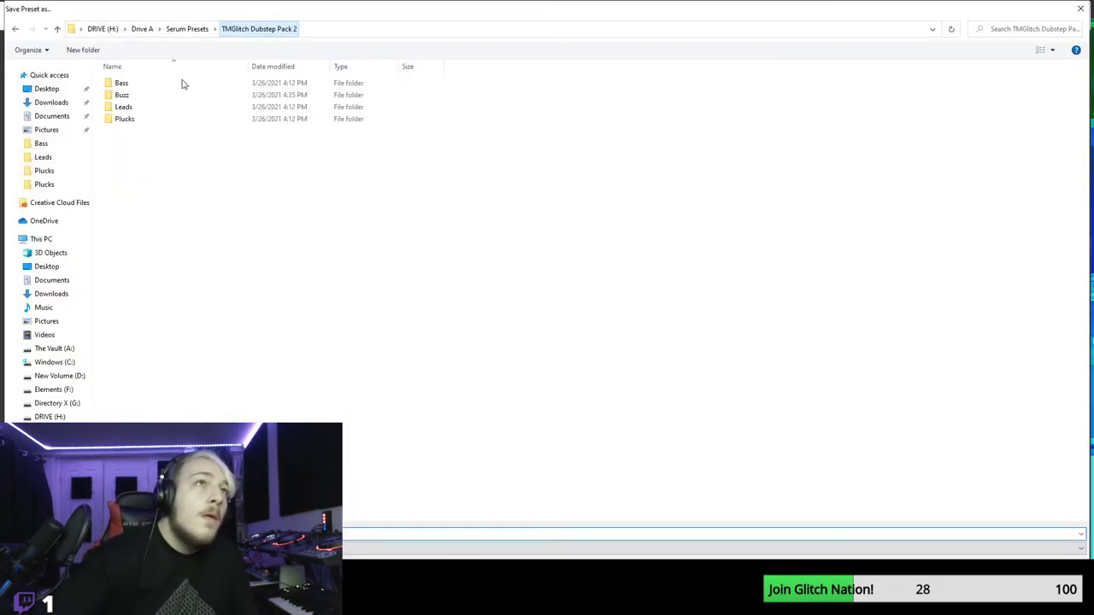
{"action": "left_click", "coordinate": [147, 108]}
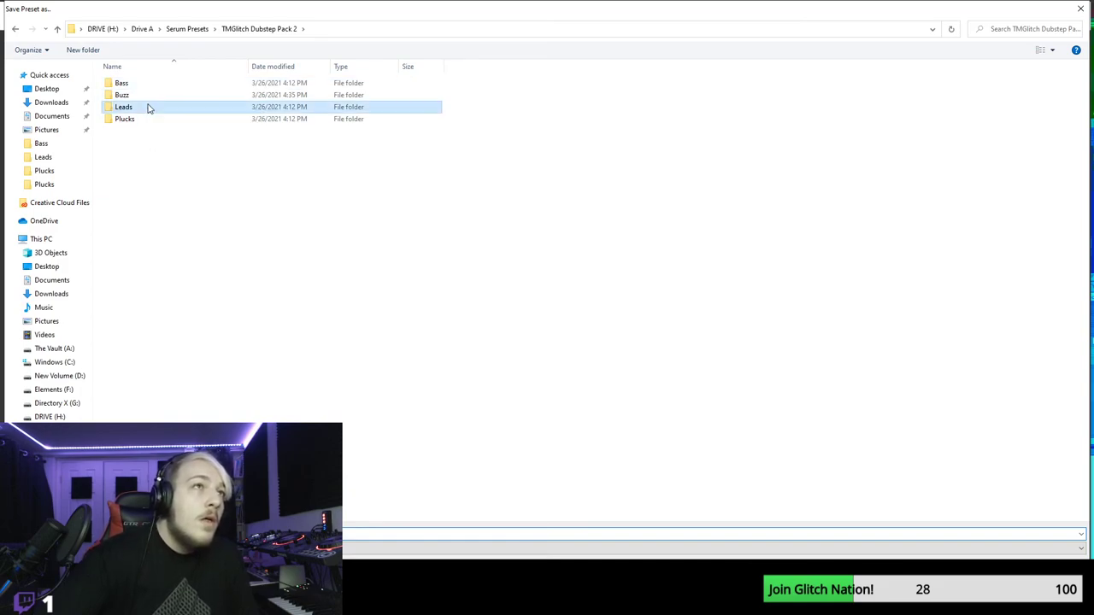
{"action": "double_click", "coordinate": [147, 108]}
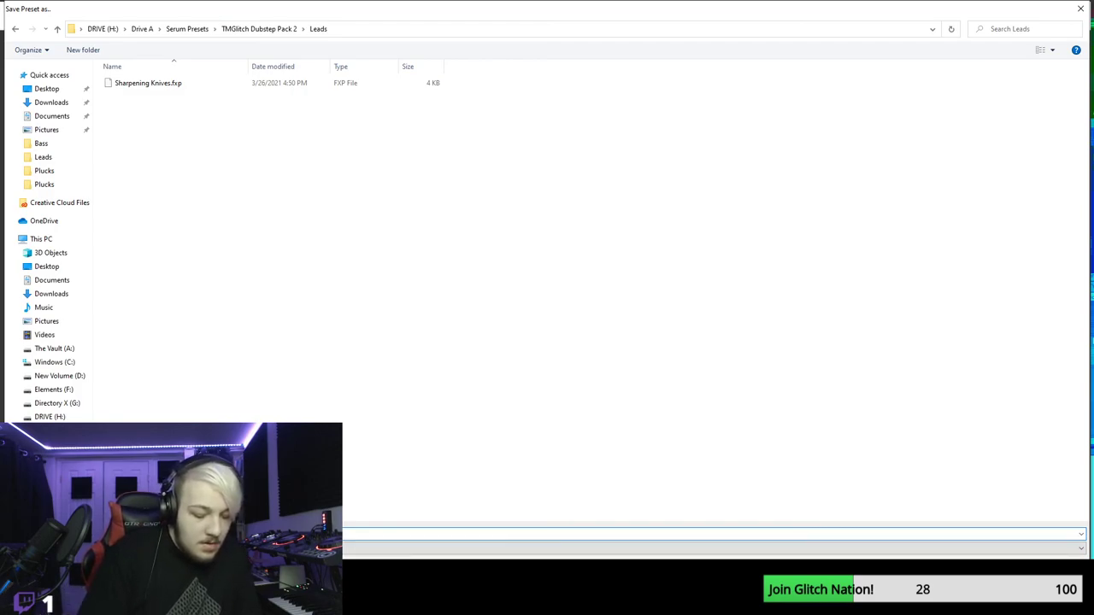
{"action": "left_click", "coordinate": [1005, 557]}
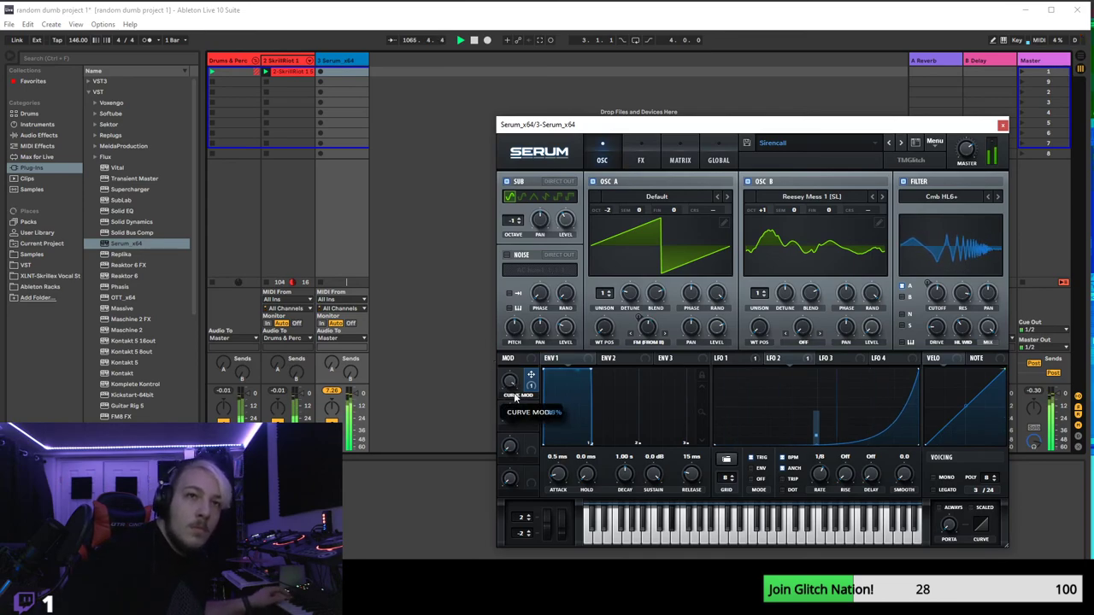
{"action": "left_click_drag", "start_coordinate": [510, 412], "coordinate": [511, 405]}
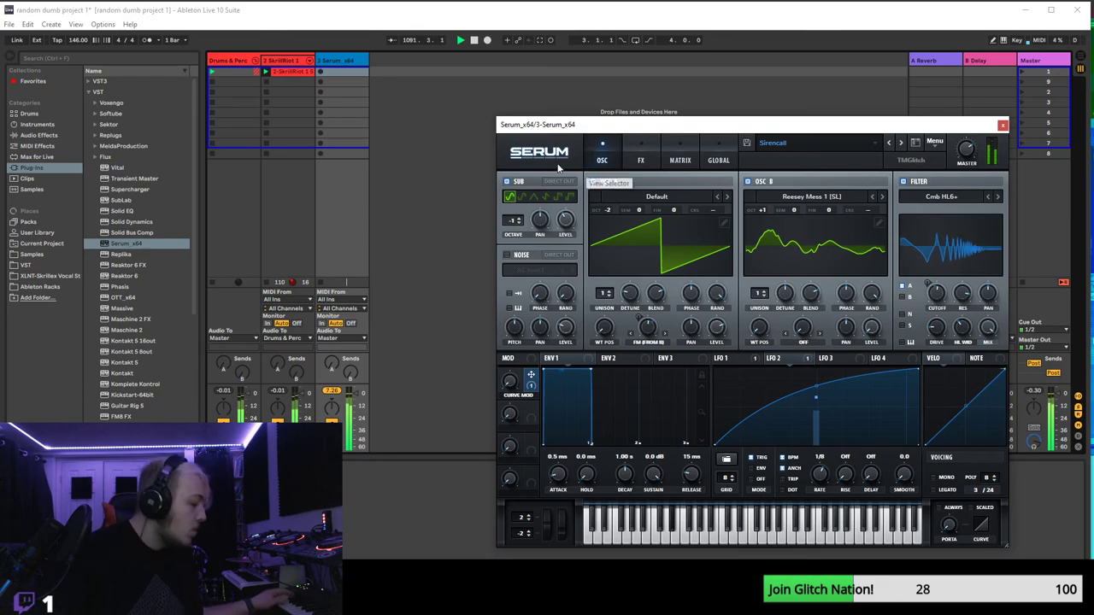
- Reset Serum to an initialized preset and stop the project playback
{"action": "left_click", "coordinate": [935, 142]}
{"action": "left_click", "coordinate": [961, 215]}
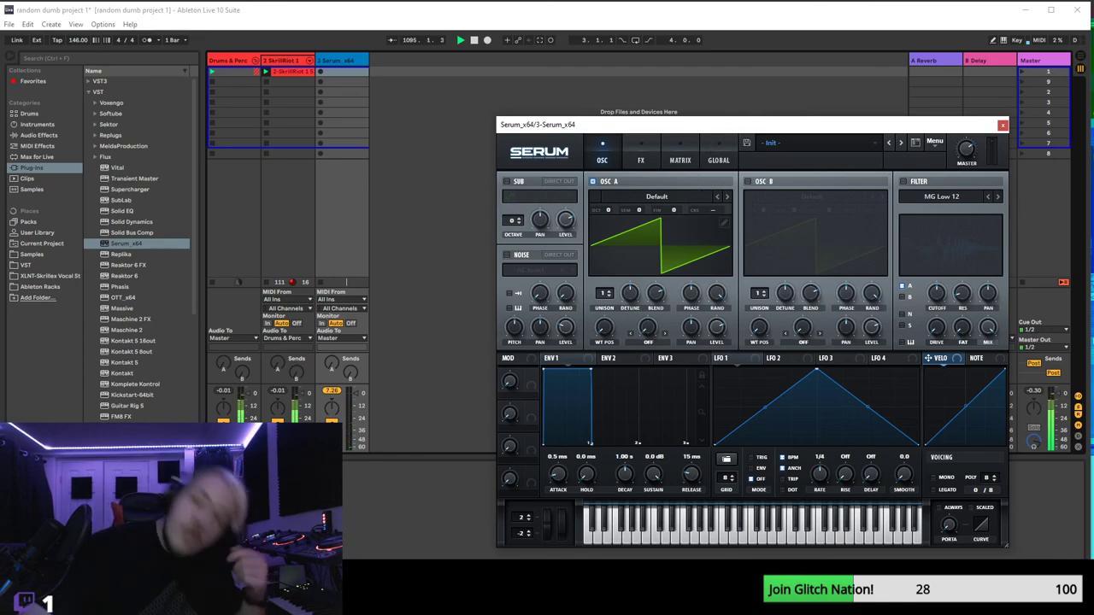
{"action": "left_click", "coordinate": [477, 43]}
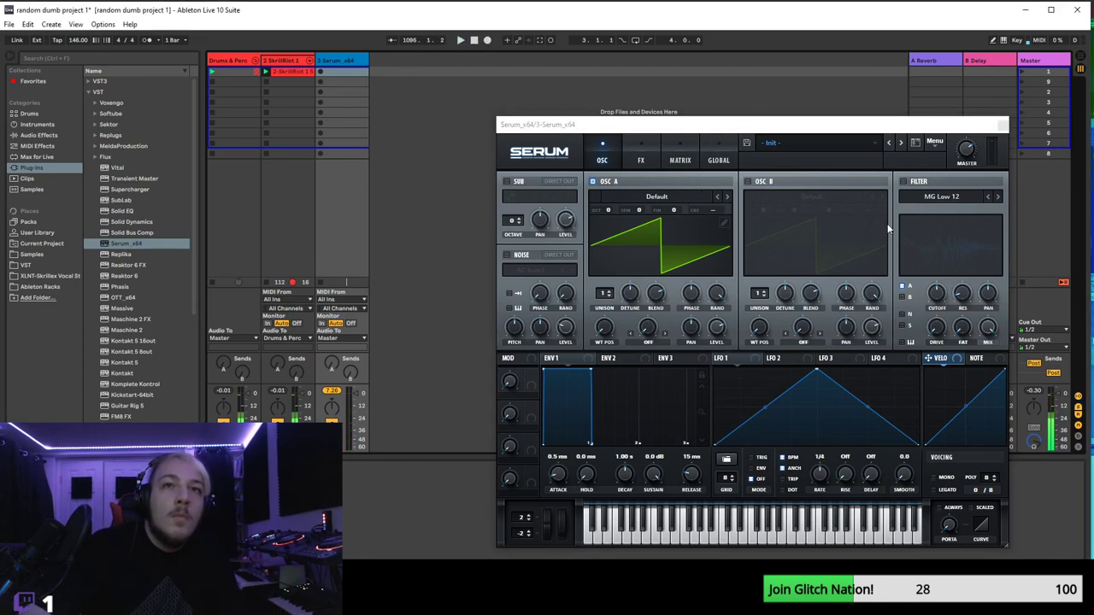
- Try the spectral Electric Guitar [SL] wavetable on oscillator A
{"action": "left_click", "coordinate": [614, 199]}
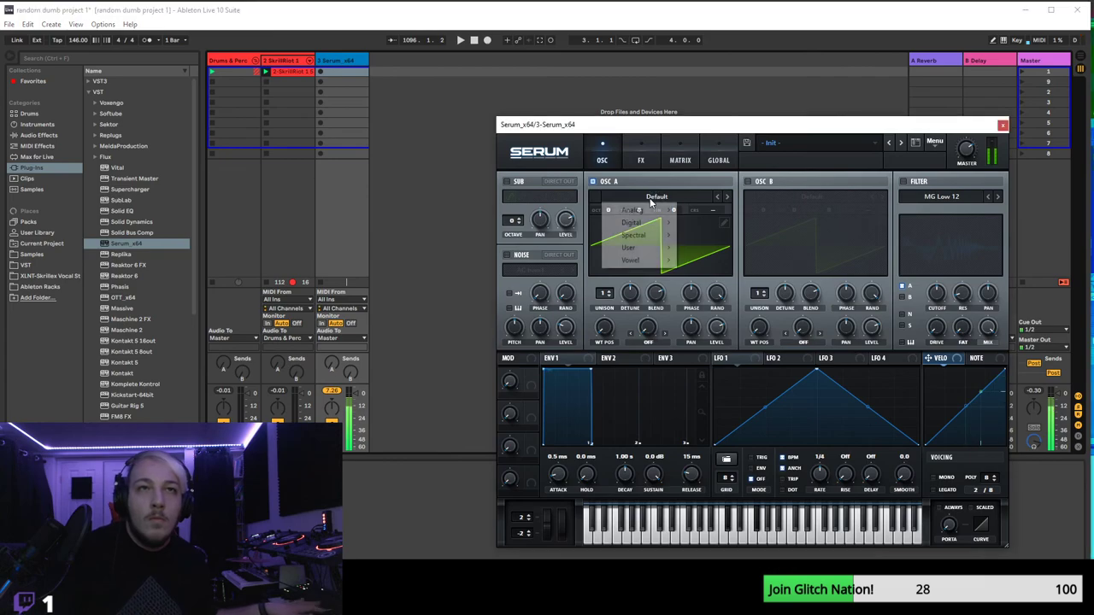
{"action": "mouse_move", "coordinate": [662, 239]}
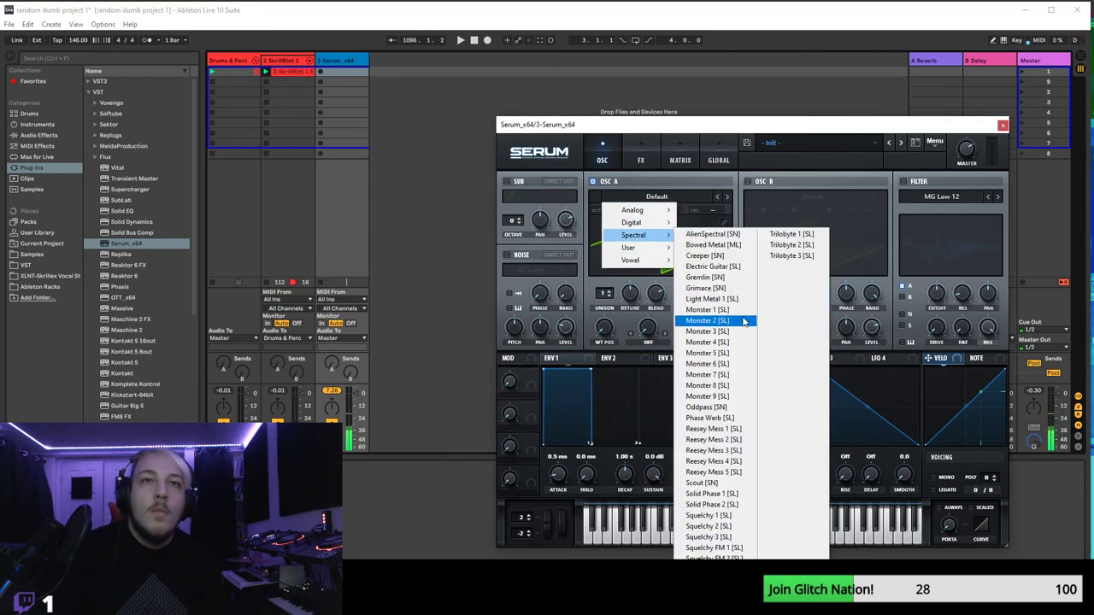
{"action": "left_click", "coordinate": [728, 271]}
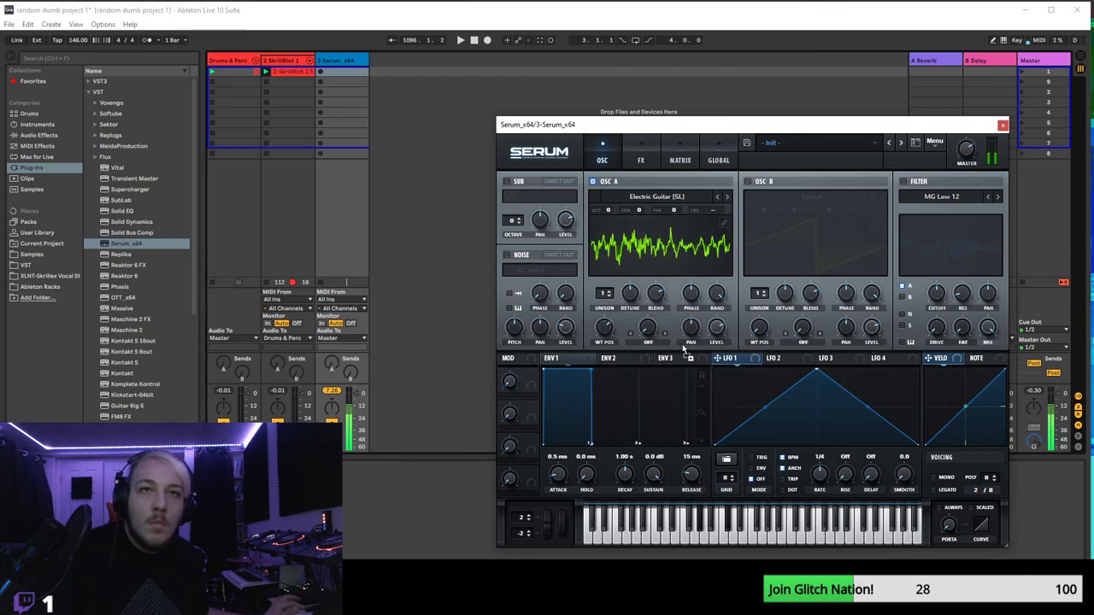
- Enable oscillator B and set oscillator A's warp to FM from B at about 53%
{"action": "left_click", "coordinate": [755, 183]}
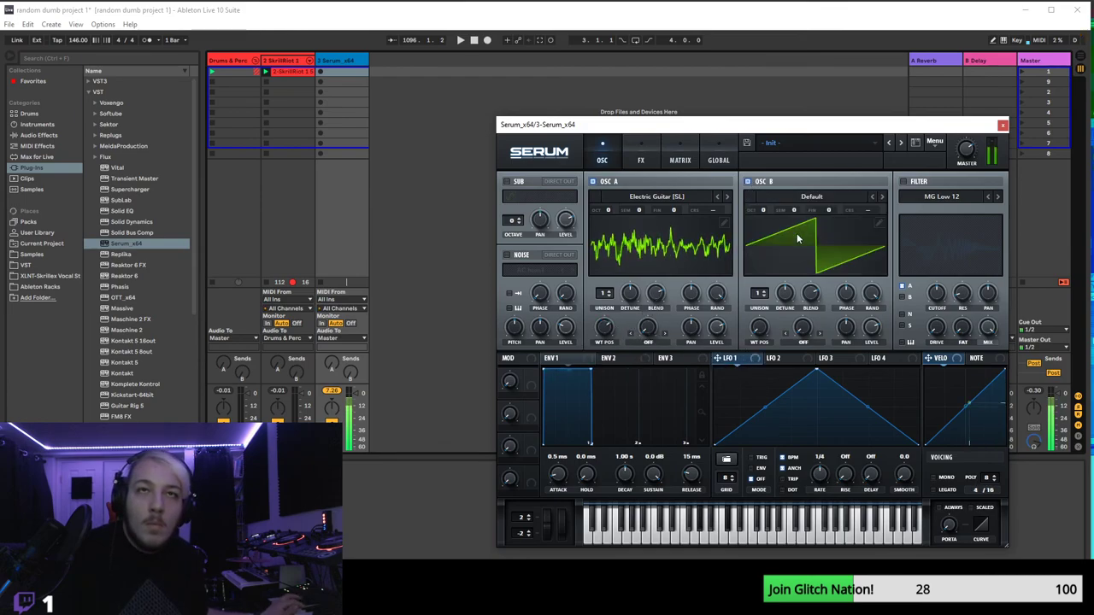
{"action": "left_click", "coordinate": [648, 342]}
{"action": "left_click", "coordinate": [663, 289]}
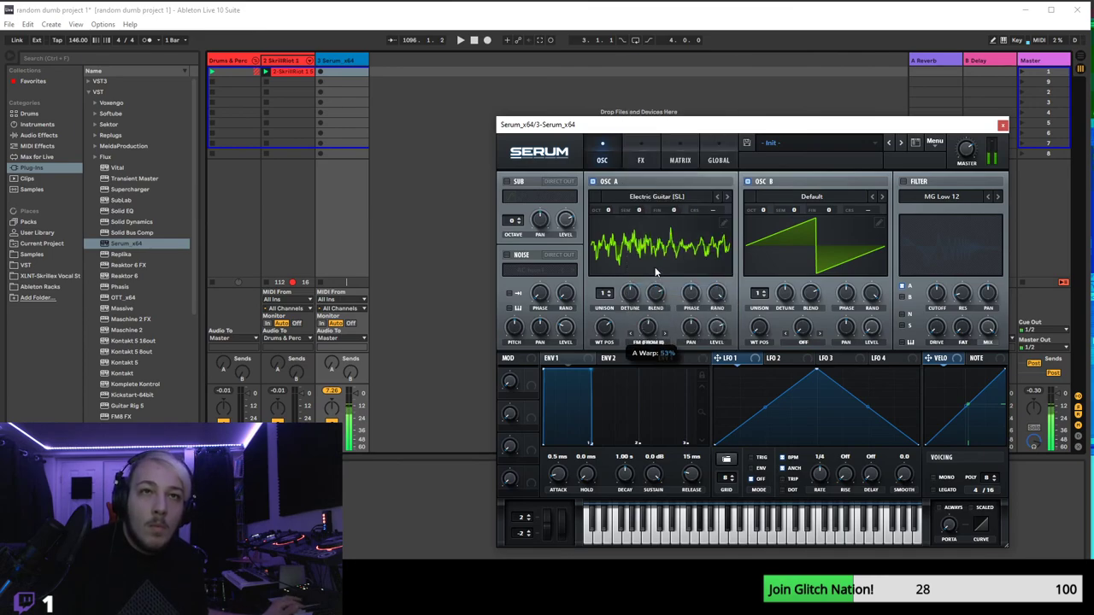
- Try the spectral Light Metal 1 [SL] wavetable on oscillator A with a different wavetable position
{"action": "left_click", "coordinate": [656, 196]}
{"action": "mouse_move", "coordinate": [634, 235]}
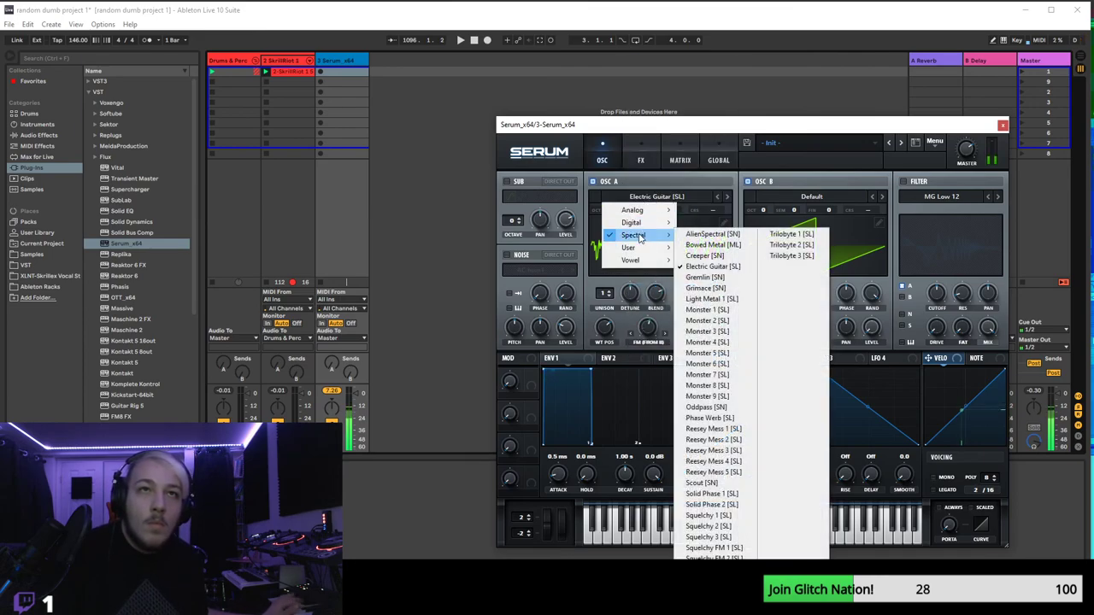
{"action": "left_click", "coordinate": [731, 300]}
{"action": "left_click_drag", "start_coordinate": [617, 334], "coordinate": [637, 351]}
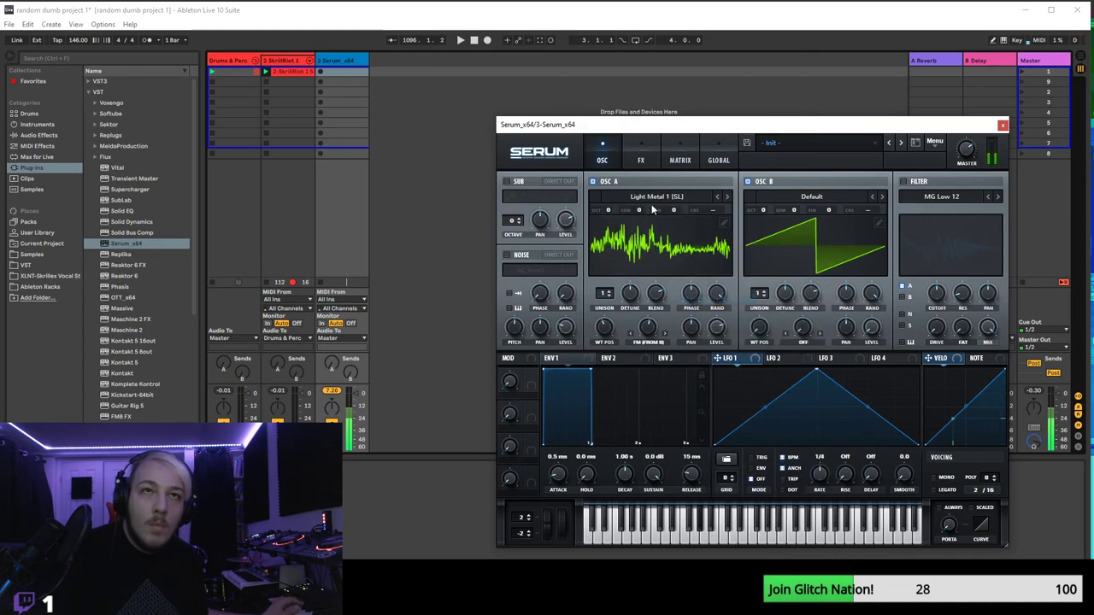
- Load the analog Analog_BD_Sin wavetable into oscillator A and adjust its wavetable position
{"action": "left_click", "coordinate": [653, 198]}
{"action": "mouse_move", "coordinate": [633, 210]}
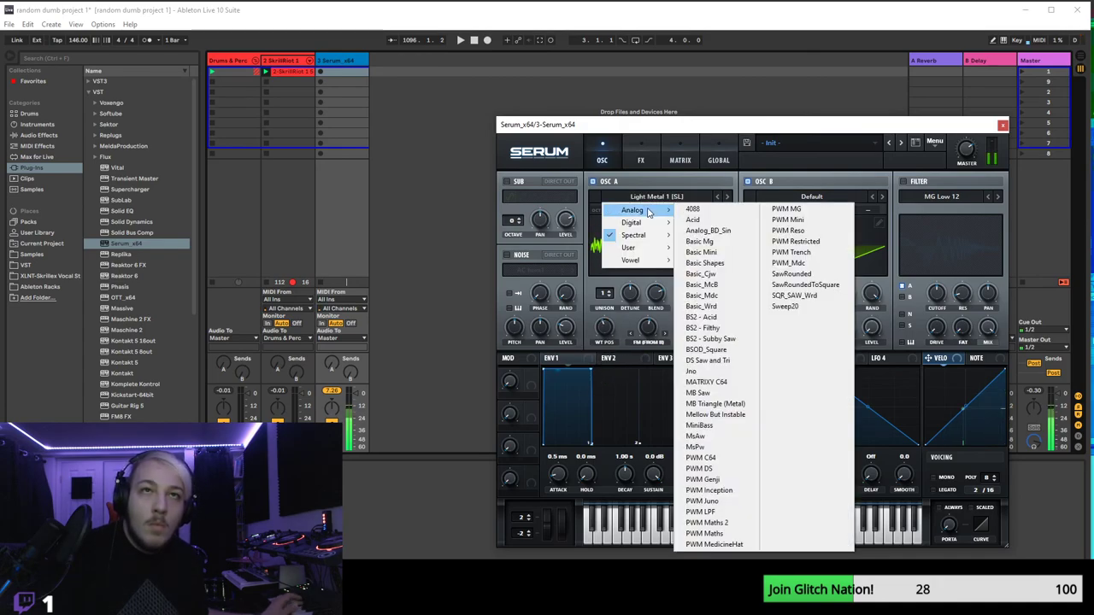
{"action": "left_click", "coordinate": [708, 230]}
{"action": "left_click_drag", "start_coordinate": [605, 325], "coordinate": [656, 308]}
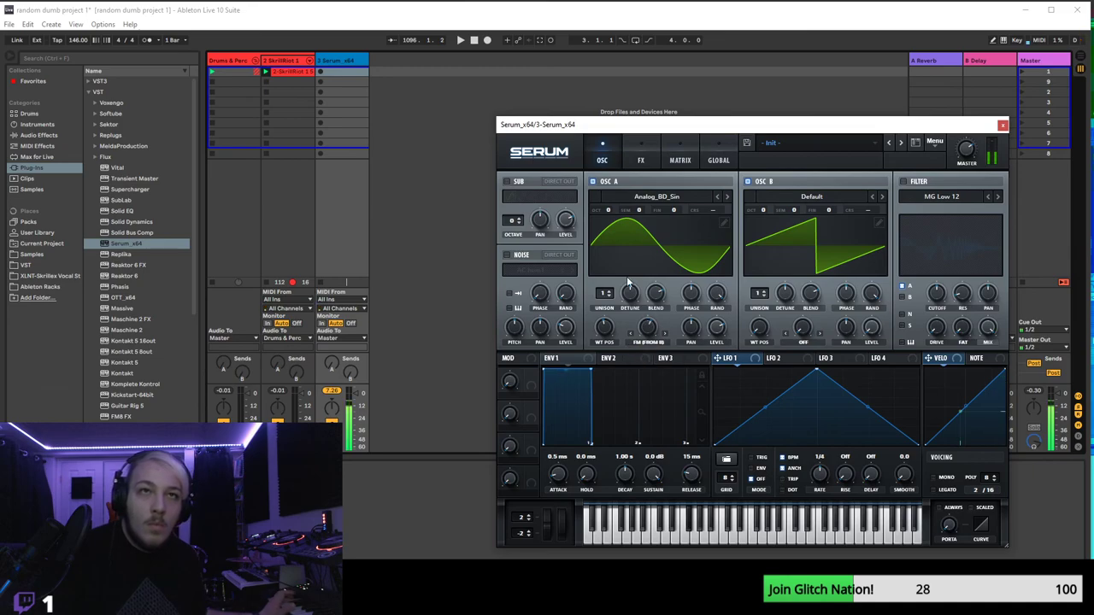
- Compare octave combinations for both oscillators, settling on -2 for oscillator A and +2 for oscillator B
{"action": "left_click_drag", "start_coordinate": [614, 216], "coordinate": [610, 238]}
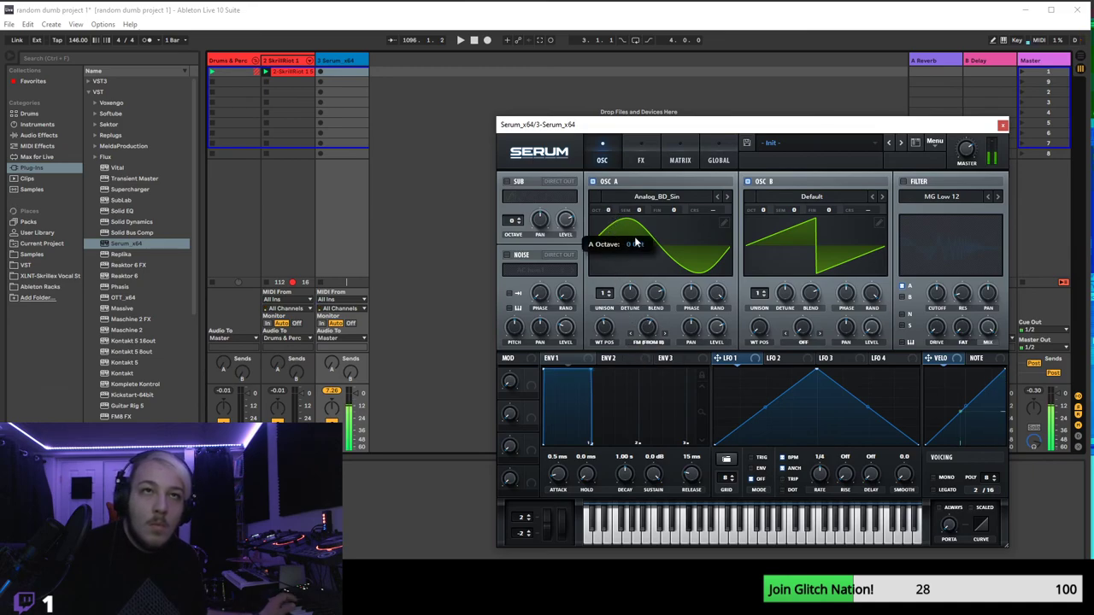
{"action": "mouse_move", "coordinate": [763, 211]}
{"action": "left_mouse_down"}
{"action": "mouse_move", "coordinate": [761, 244]}
{"action": "mouse_move", "coordinate": [775, 195]}
{"action": "mouse_move", "coordinate": [763, 218]}
{"action": "left_mouse_up"}
{"action": "left_click", "coordinate": [610, 221]}
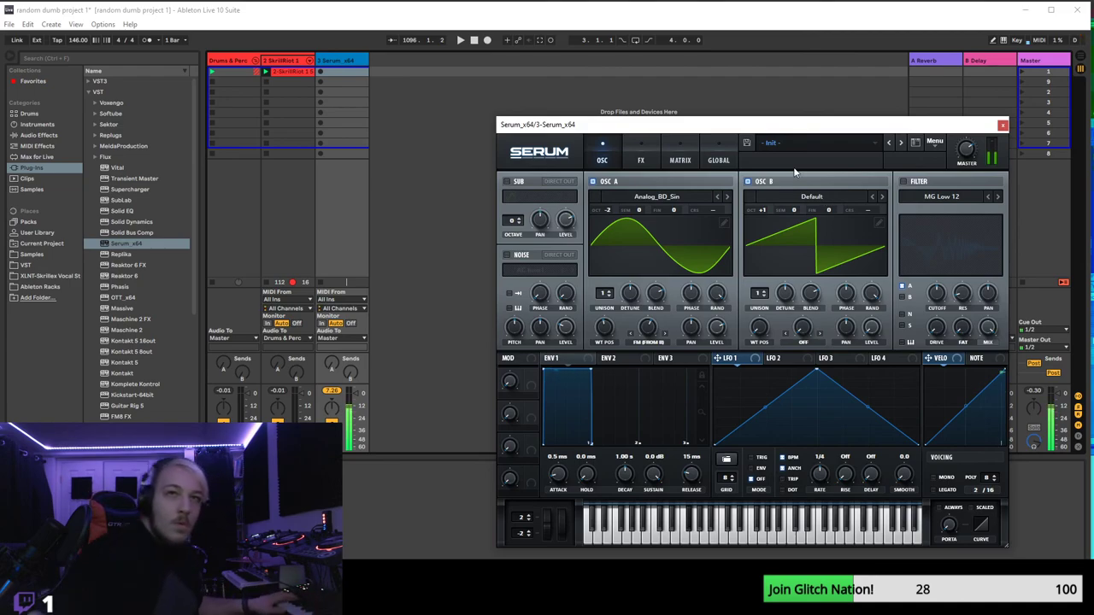
{"action": "mouse_move", "coordinate": [607, 210]}
{"action": "left_mouse_down"}
{"action": "mouse_move", "coordinate": [606, 229]}
{"action": "mouse_move", "coordinate": [612, 216]}
{"action": "left_mouse_up"}
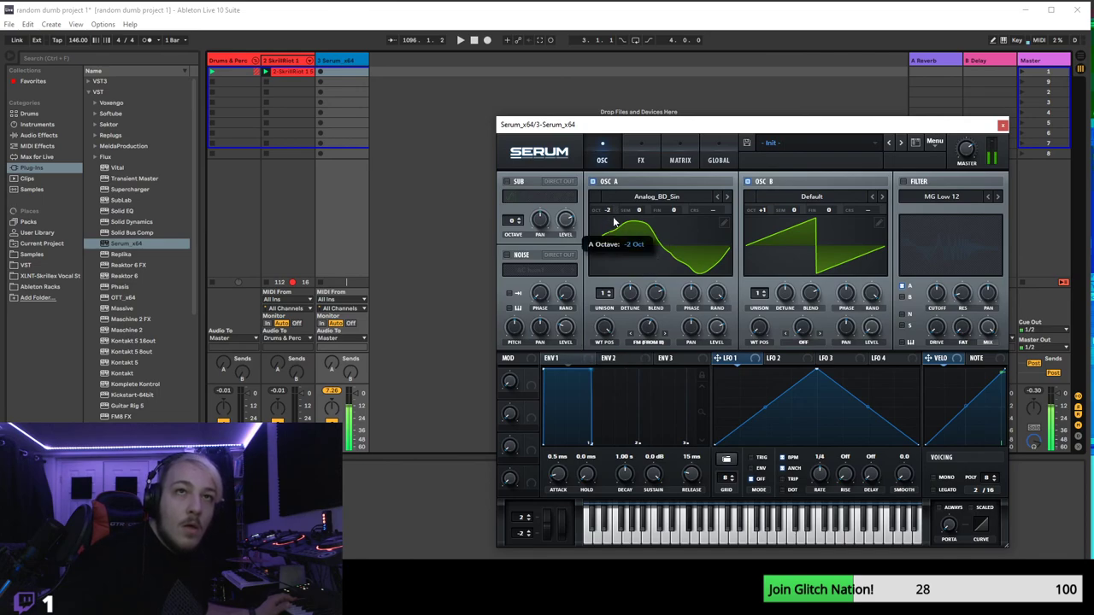
{"action": "left_click_drag", "start_coordinate": [764, 213], "coordinate": [767, 205]}
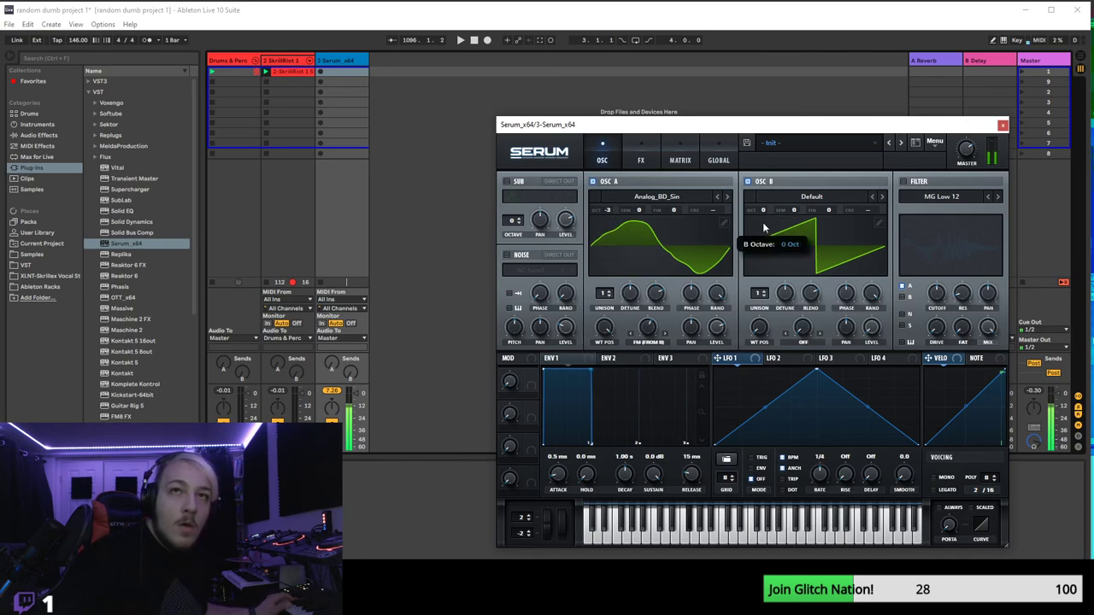
{"action": "left_click_drag", "start_coordinate": [613, 214], "coordinate": [614, 208]}
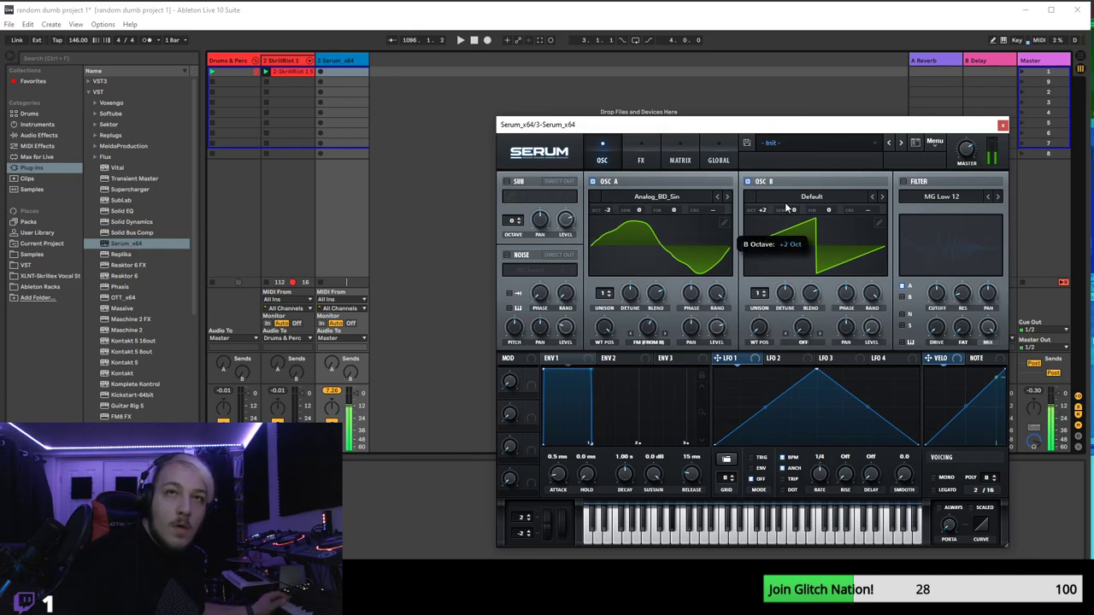
- Enable the filter and set its type to the Cmb HL6+ comb filter
{"action": "left_click", "coordinate": [903, 182]}
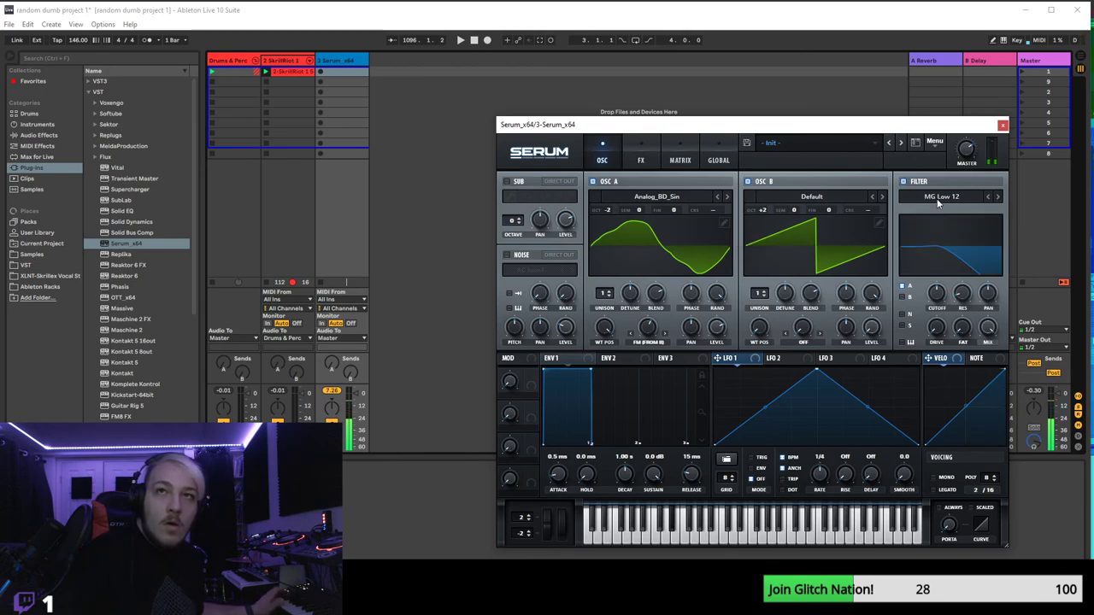
{"action": "left_click", "coordinate": [939, 199]}
{"action": "mouse_move", "coordinate": [944, 237]}
{"action": "left_click", "coordinate": [1022, 297]}
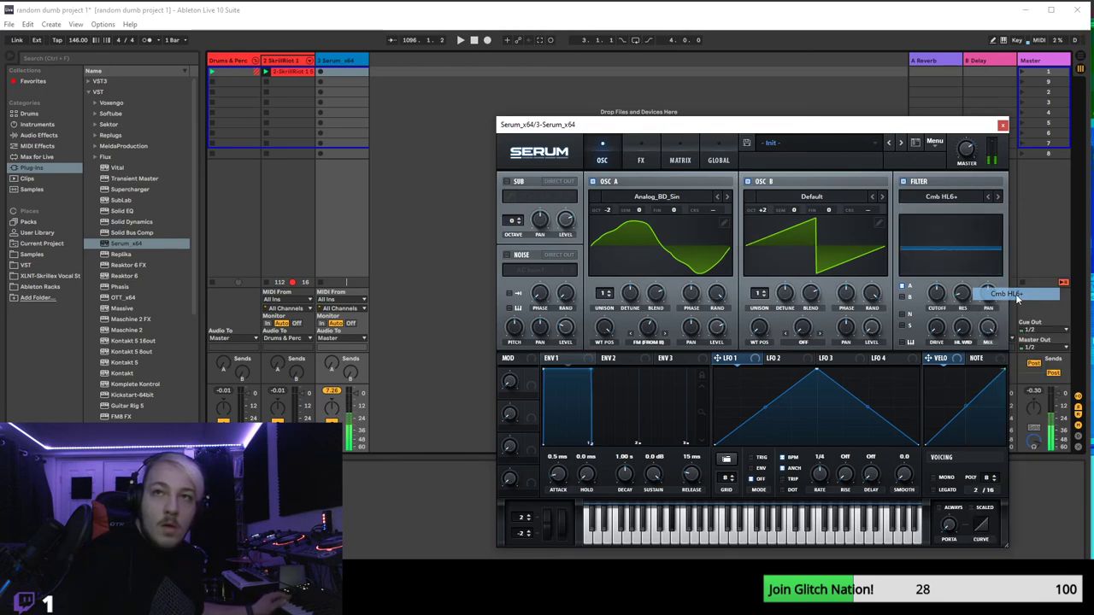
- Enable the sub oscillator one octave down with a triangle waveform
{"action": "left_click", "coordinate": [507, 181]}
{"action": "left_click_drag", "start_coordinate": [513, 220], "coordinate": [513, 235]}
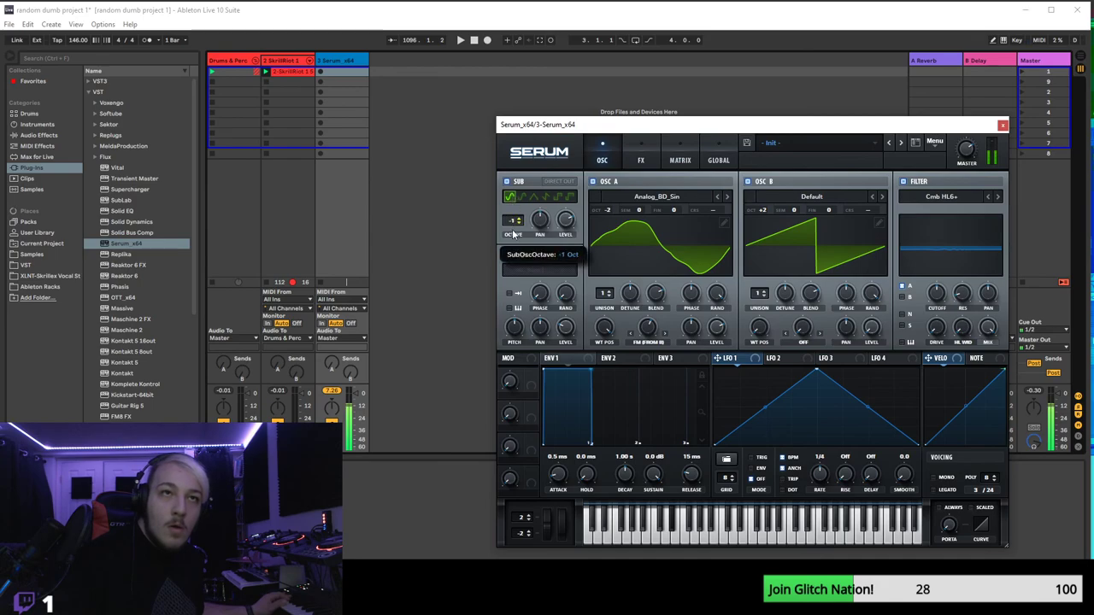
{"action": "left_click", "coordinate": [545, 198]}
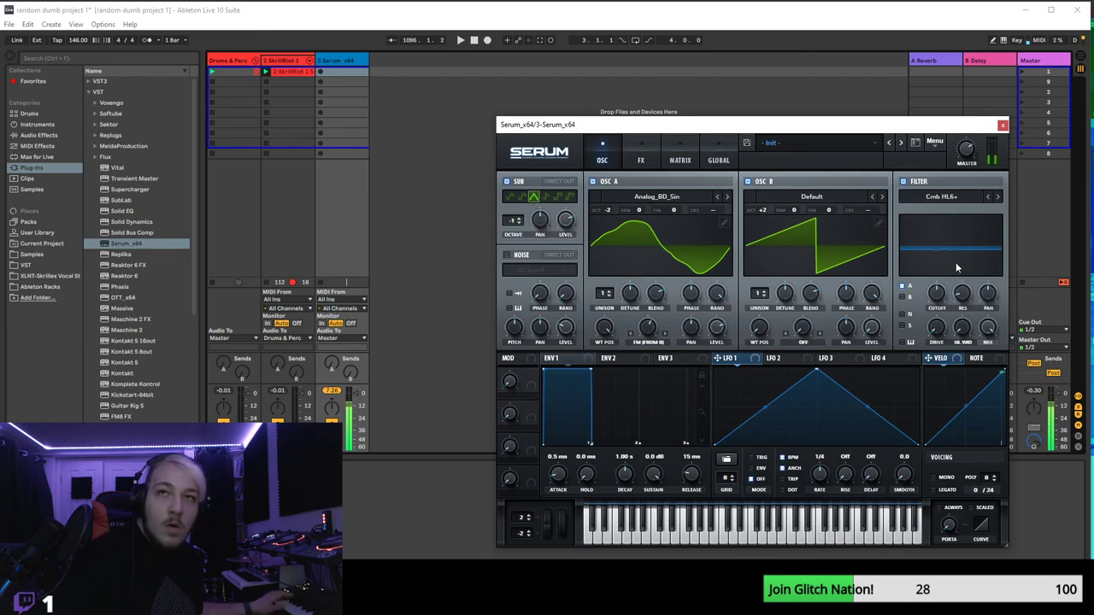
- Raise the filter's resonance, adjust its cutoff, and set the HL width to about 18%
{"action": "left_click_drag", "start_coordinate": [935, 300], "coordinate": [961, 282]}
{"action": "left_click_drag", "start_coordinate": [963, 328], "coordinate": [944, 289]}
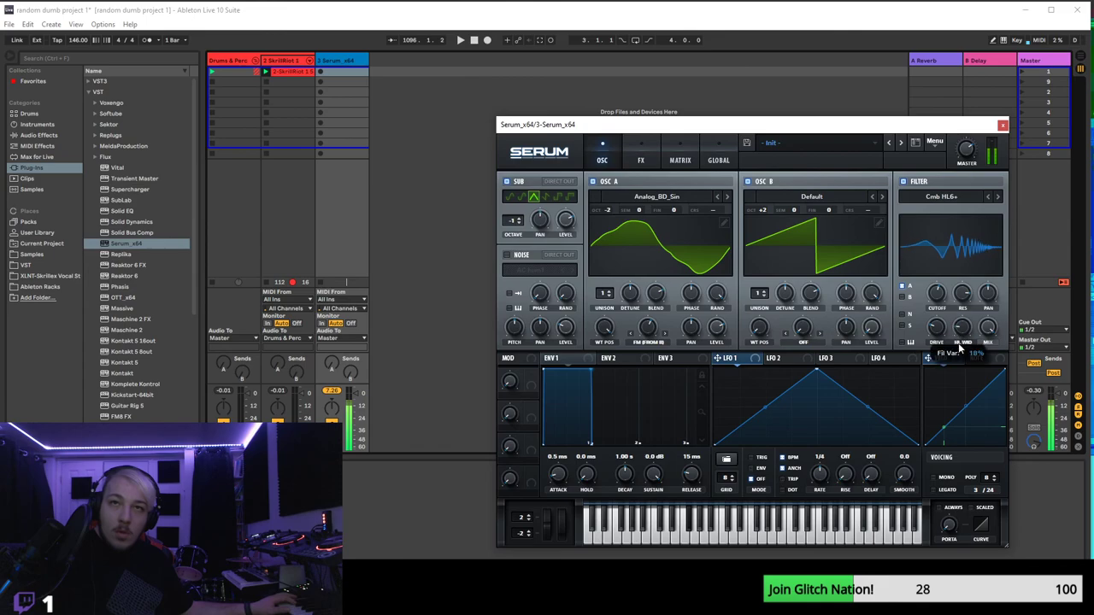
{"action": "left_click_drag", "start_coordinate": [935, 311], "coordinate": [937, 300]}
- Change the filter to Flg HL6+, route oscillator B and the sub through it, enable key tracking, and readjust the cutoff
{"action": "left_click", "coordinate": [940, 197]}
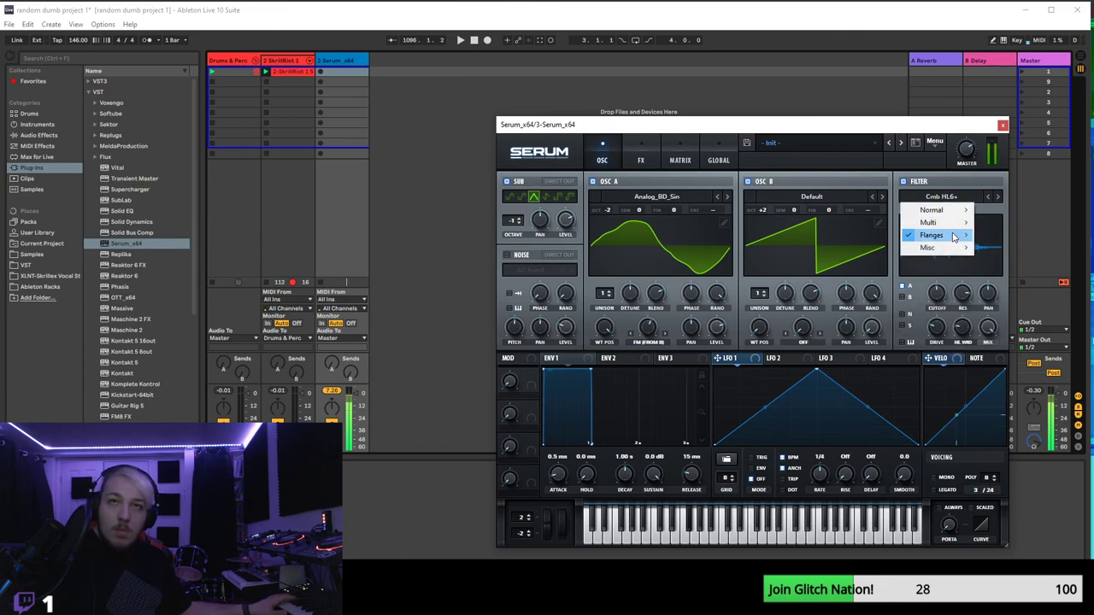
{"action": "mouse_move", "coordinate": [932, 235]}
{"action": "left_click", "coordinate": [1021, 395]}
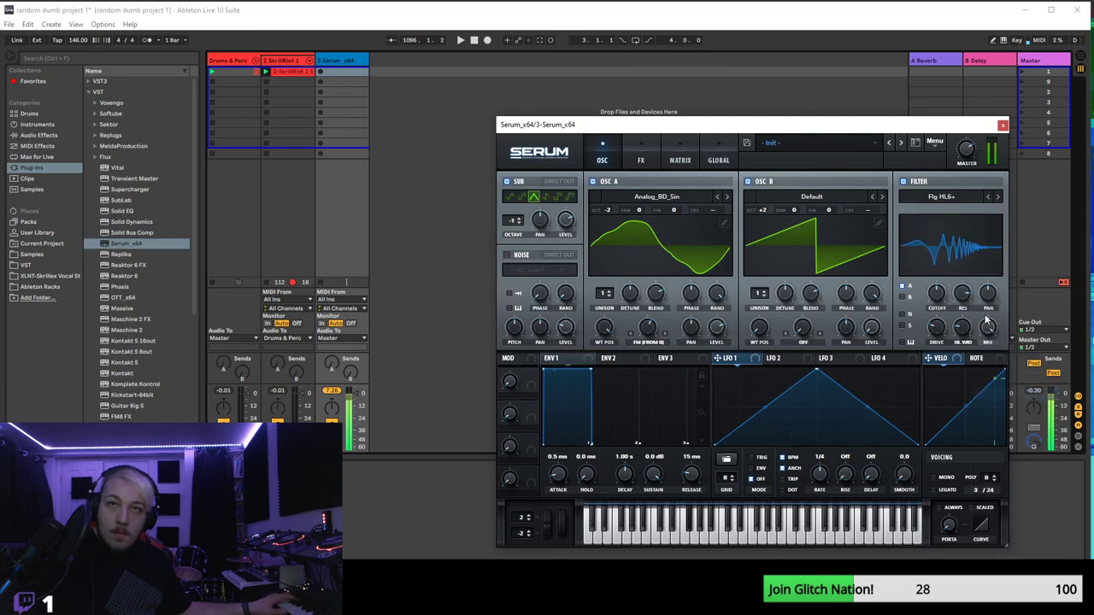
{"action": "mouse_move", "coordinate": [940, 292]}
{"action": "left_mouse_down"}
{"action": "mouse_move", "coordinate": [942, 304]}
{"action": "mouse_move", "coordinate": [972, 309]}
{"action": "mouse_move", "coordinate": [941, 294]}
{"action": "mouse_move", "coordinate": [936, 303]}
{"action": "mouse_move", "coordinate": [944, 293]}
{"action": "left_mouse_up"}
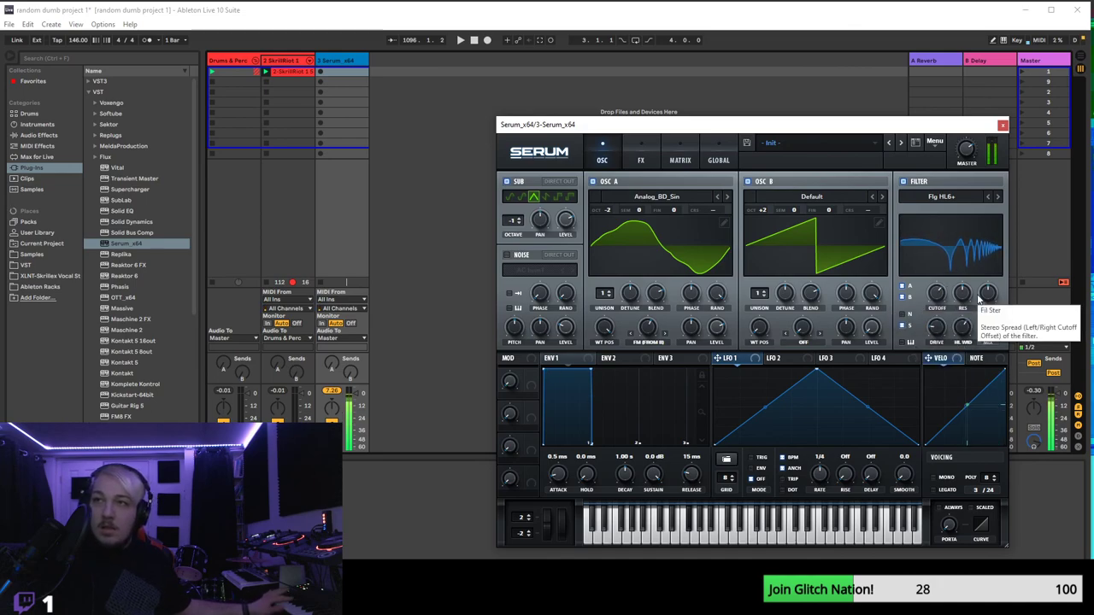
{"action": "left_click_drag", "start_coordinate": [937, 295], "coordinate": [933, 316]}
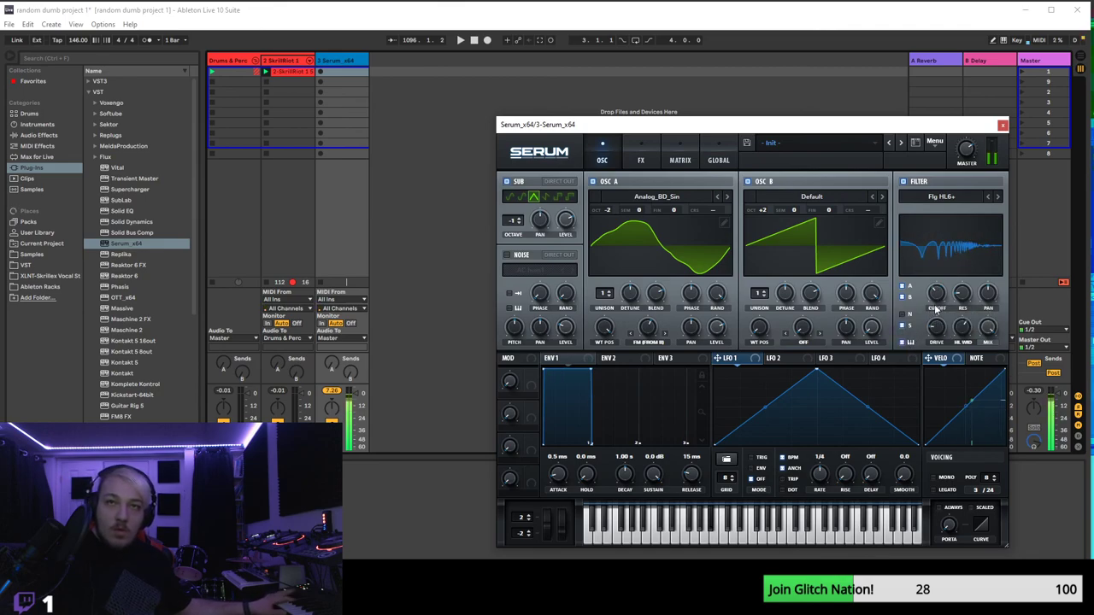
- Try oscillator A at +1 to +3 octaves, return it to -2, and bring oscillator B to octave 0
{"action": "left_click_drag", "start_coordinate": [608, 210], "coordinate": [622, 207]}
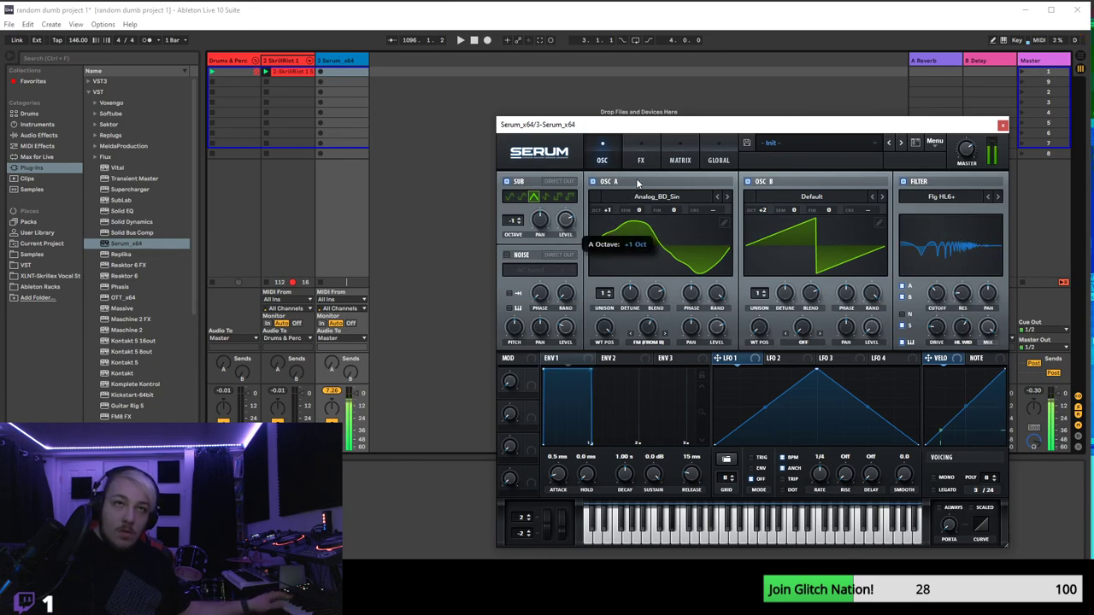
{"action": "left_click_drag", "start_coordinate": [763, 211], "coordinate": [749, 319]}
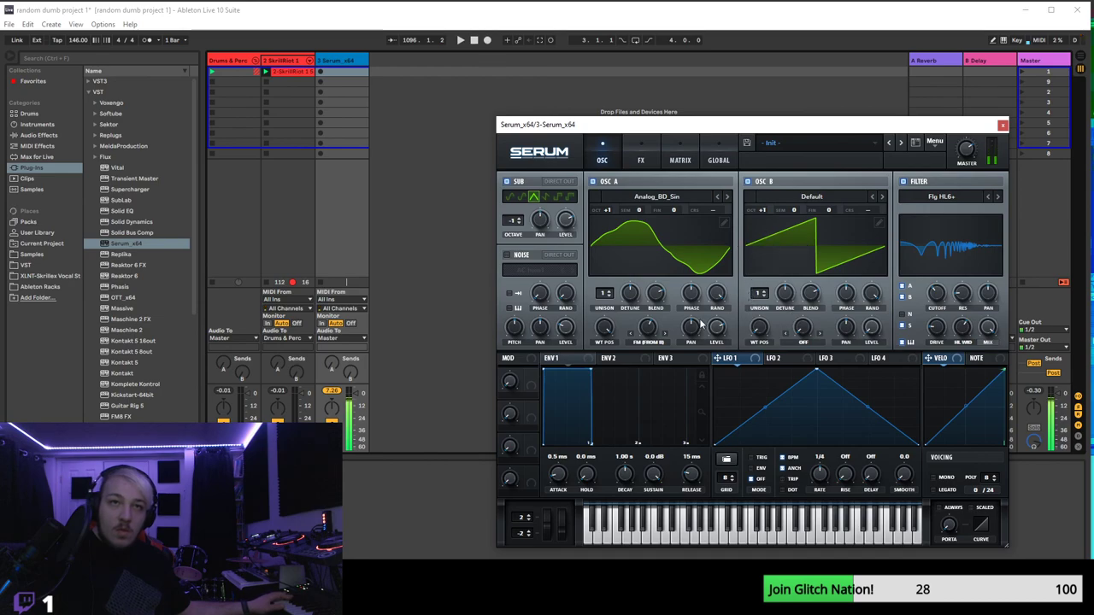
{"action": "left_click_drag", "start_coordinate": [608, 213], "coordinate": [620, 204]}
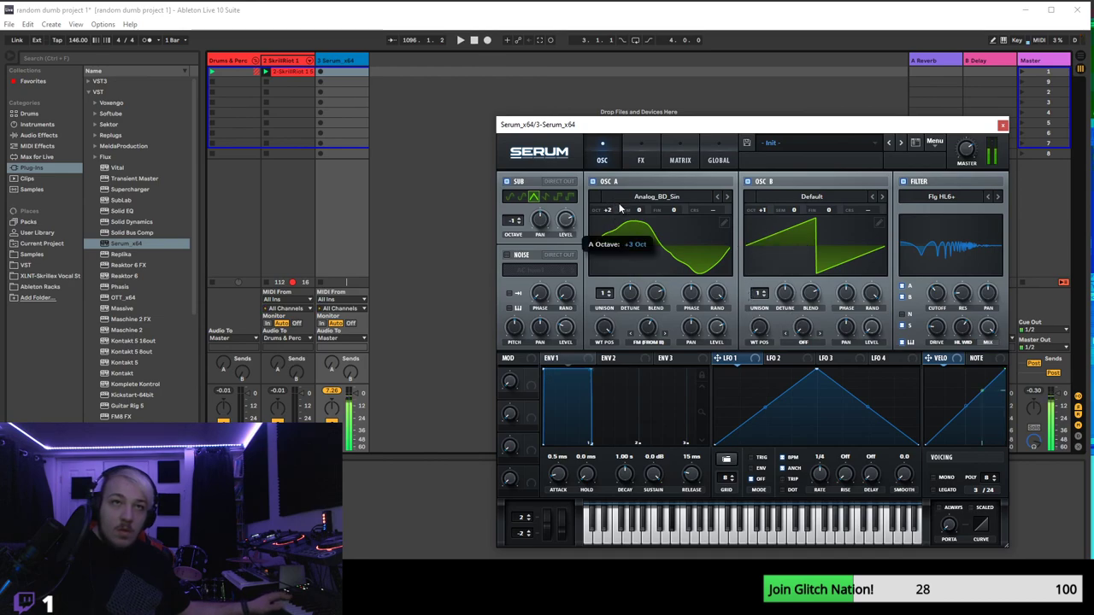
{"action": "left_click_drag", "start_coordinate": [613, 254], "coordinate": [608, 282]}
{"action": "left_click_drag", "start_coordinate": [750, 207], "coordinate": [766, 200]}
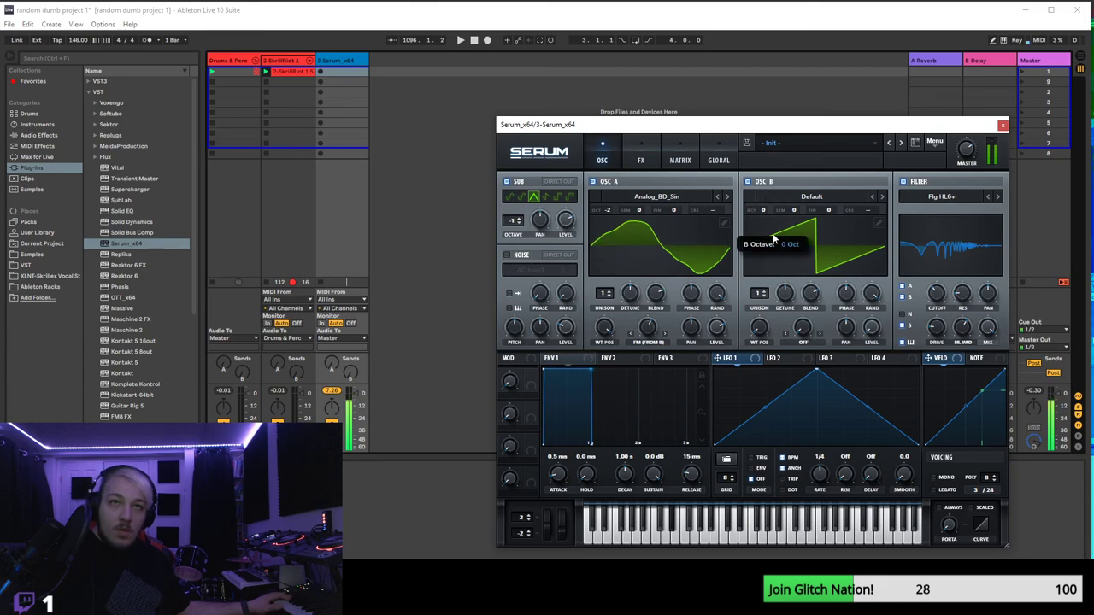
- Raise oscillator B to +1 octave and set the filter's resonance to about 29%
{"action": "left_click_drag", "start_coordinate": [773, 227], "coordinate": [775, 218]}
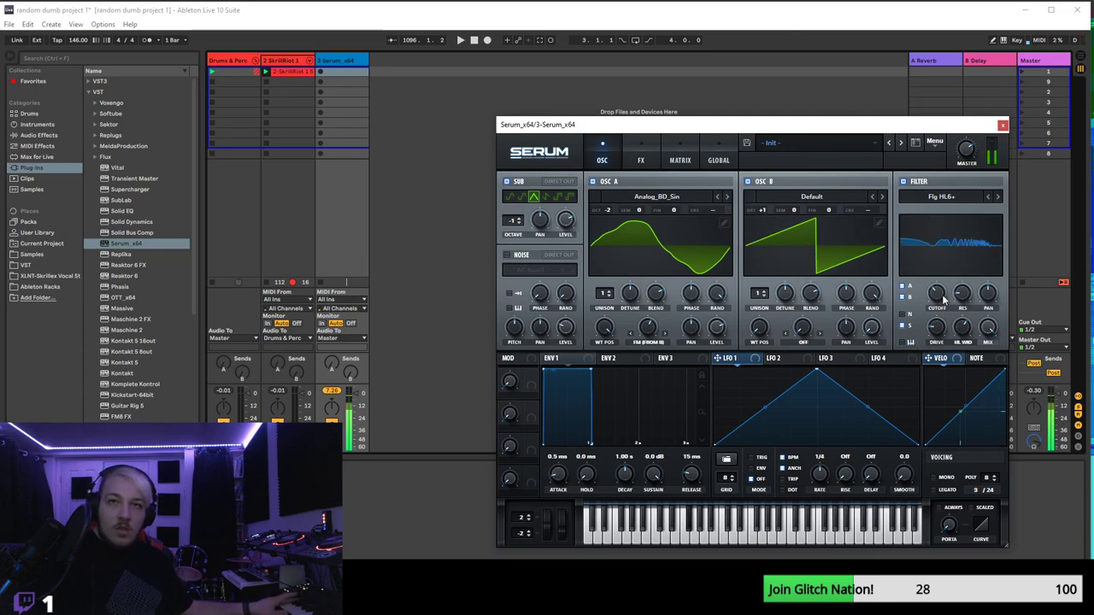
{"action": "mouse_move", "coordinate": [946, 289]}
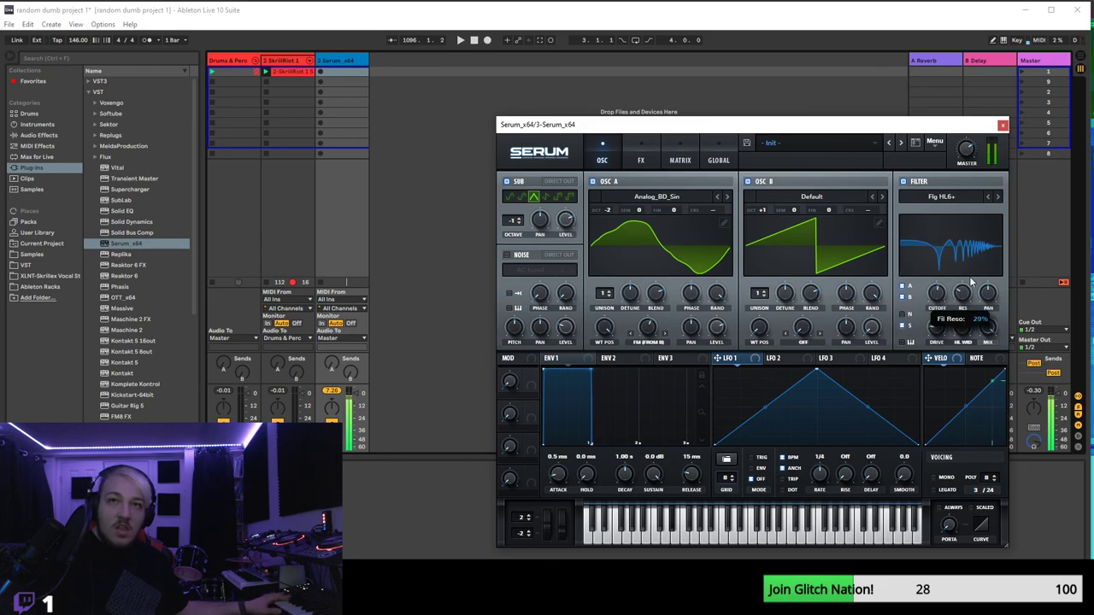
{"action": "mouse_move", "coordinate": [950, 313]}
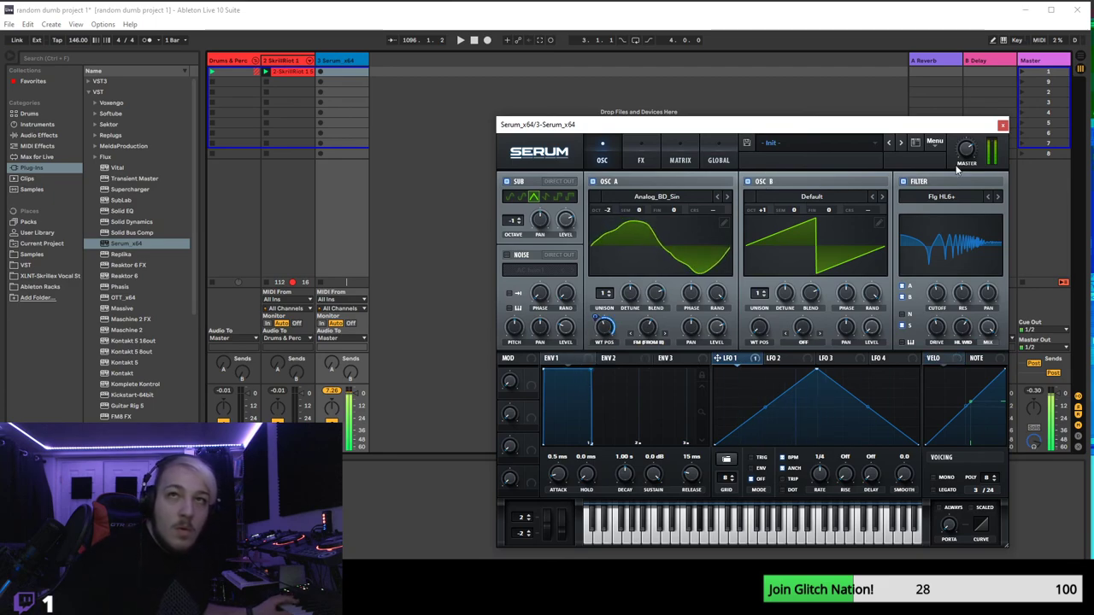
- Initialize the preset and load the analog Jno wavetable into oscillator A
{"action": "left_click", "coordinate": [935, 141]}
{"action": "left_click", "coordinate": [953, 214]}
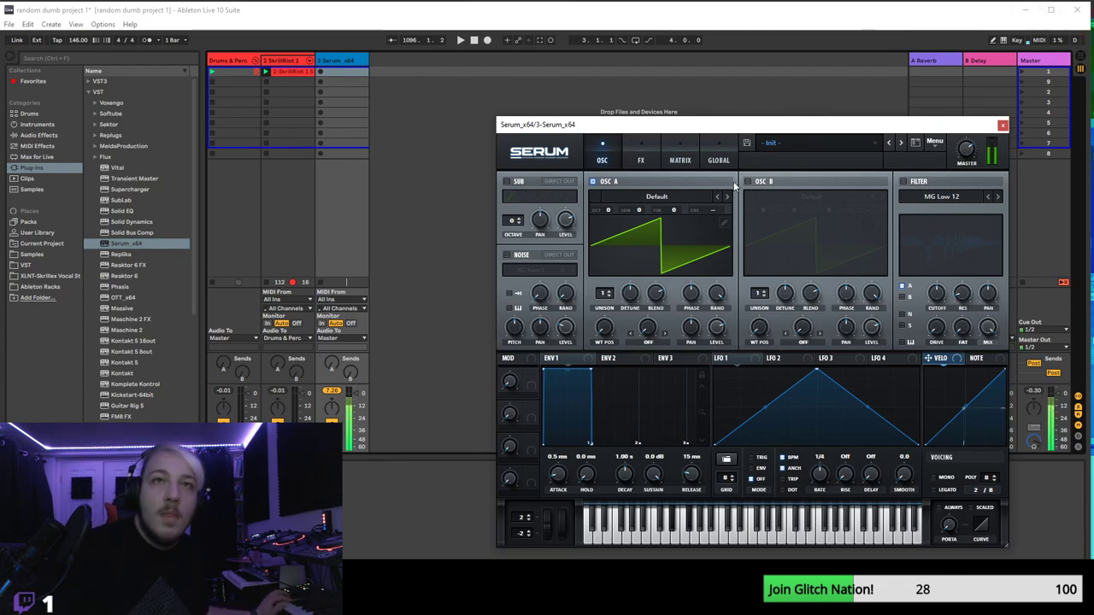
{"action": "left_click", "coordinate": [656, 196]}
{"action": "mouse_move", "coordinate": [653, 217]}
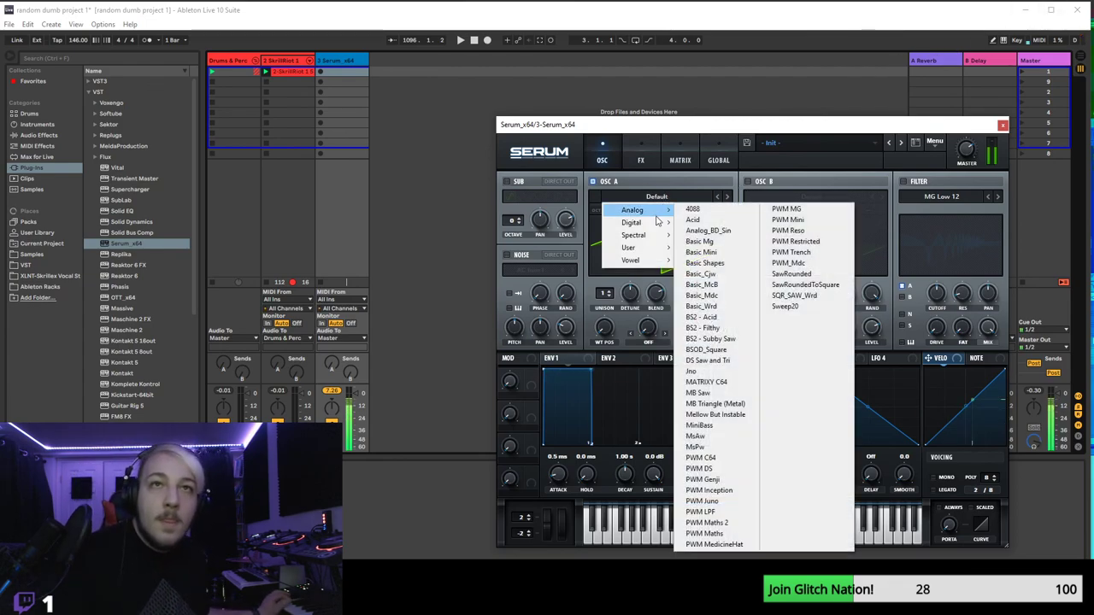
{"action": "left_click", "coordinate": [734, 371]}
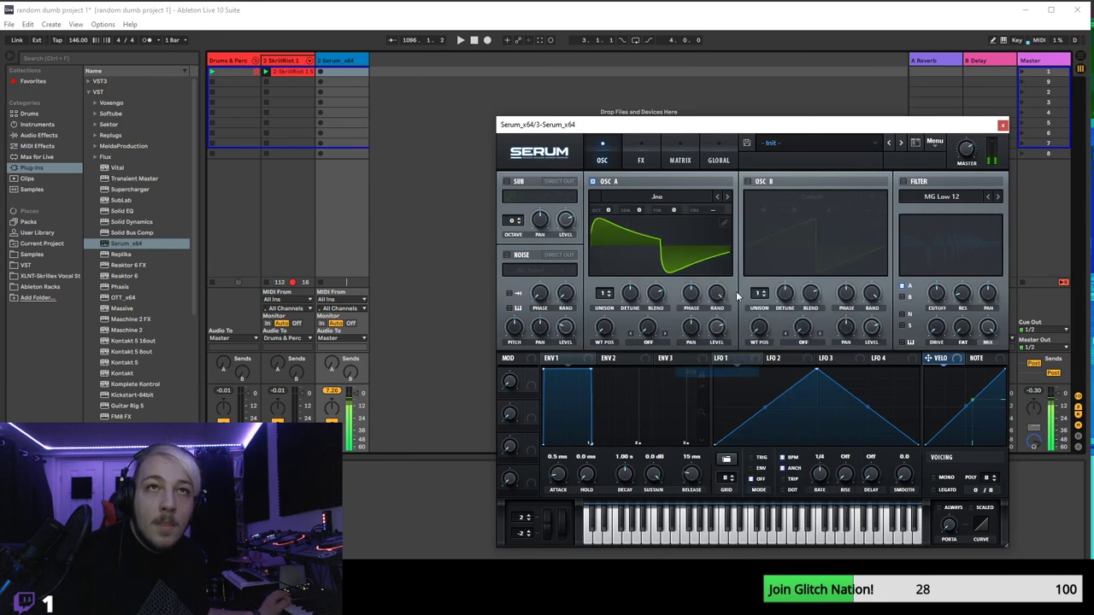
- Enable oscillator B with its volume at 0% and set oscillator A's warp to FM (from B) at about 62%
{"action": "left_click", "coordinate": [748, 182]}
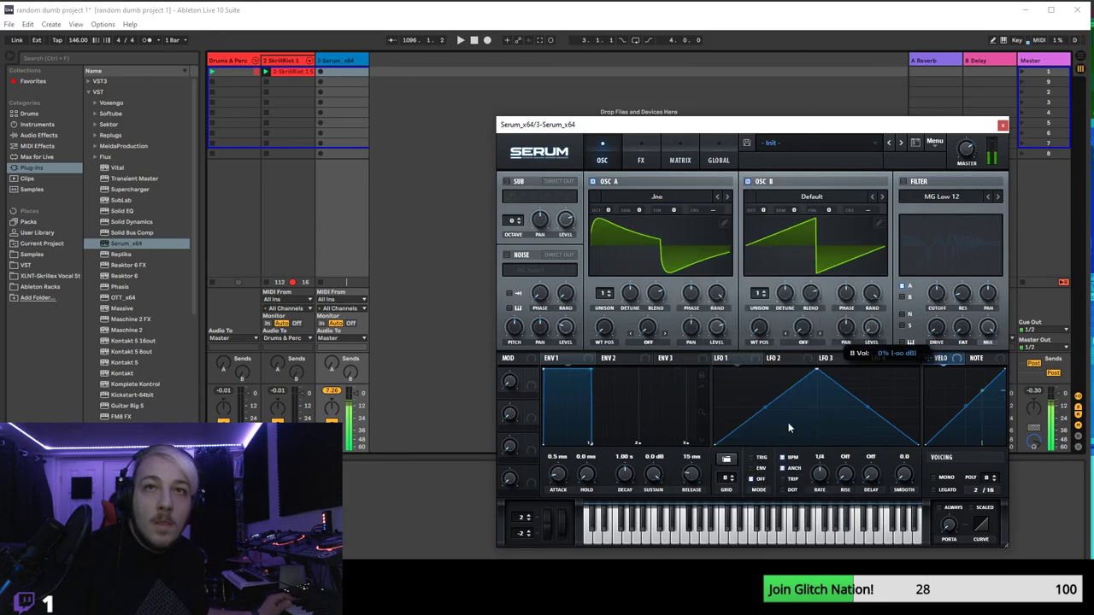
{"action": "left_click", "coordinate": [650, 341]}
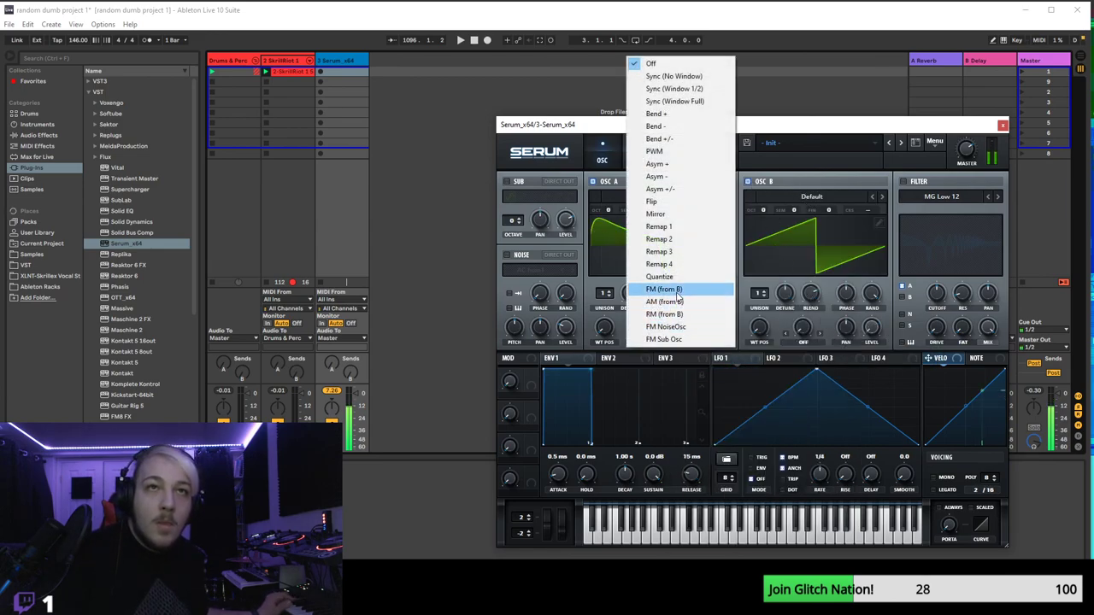
{"action": "left_click", "coordinate": [664, 290]}
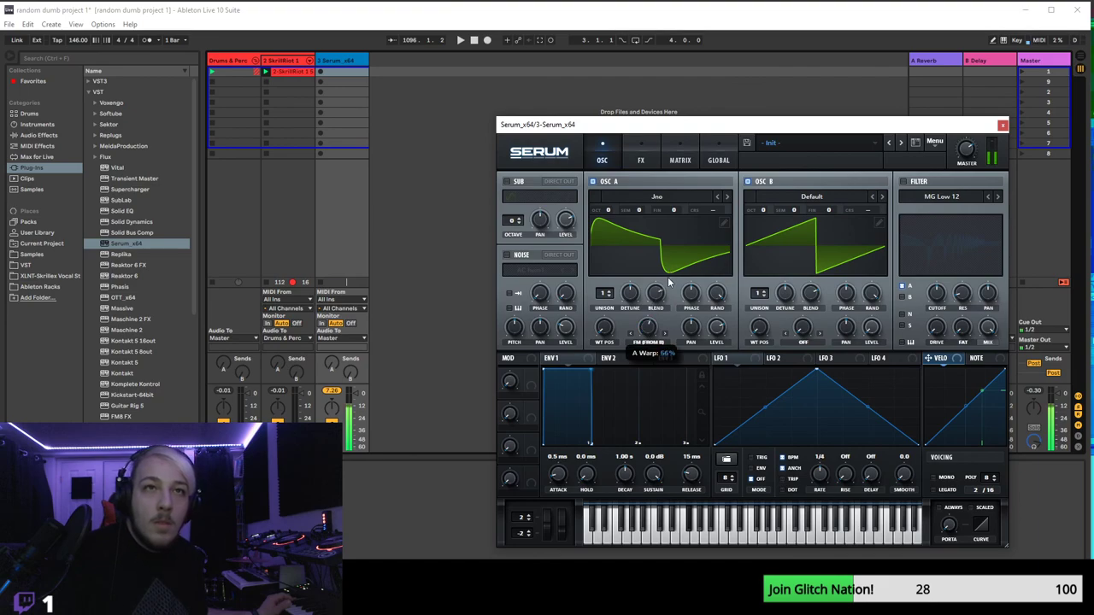
{"action": "left_click_drag", "start_coordinate": [669, 274], "coordinate": [672, 282]}
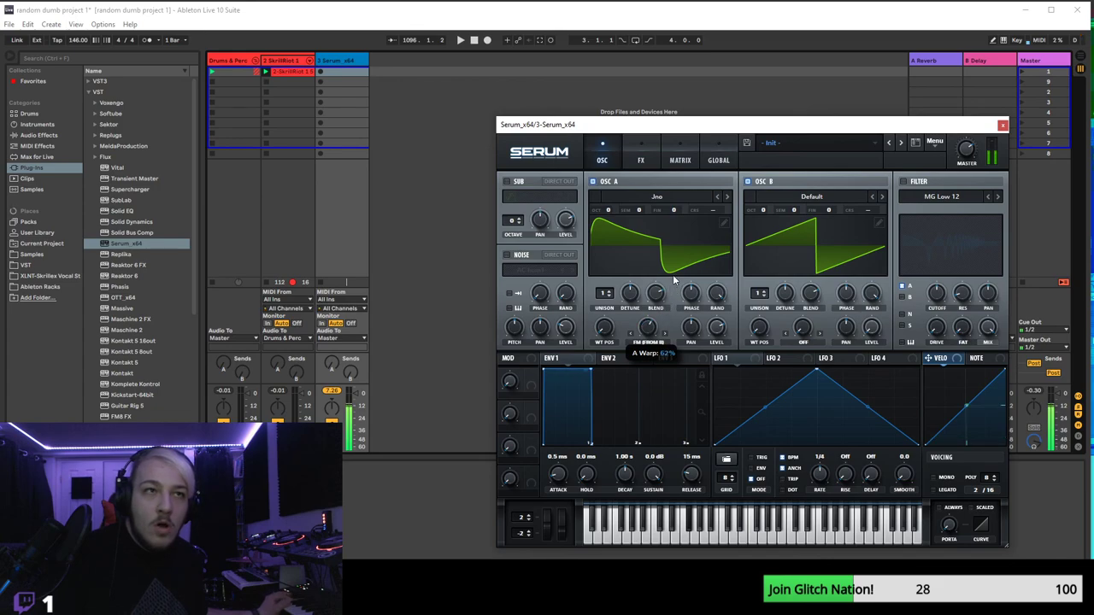
- Set oscillator A to -2 octaves and oscillator B to +1 octave
{"action": "left_click_drag", "start_coordinate": [607, 214], "coordinate": [610, 251]}
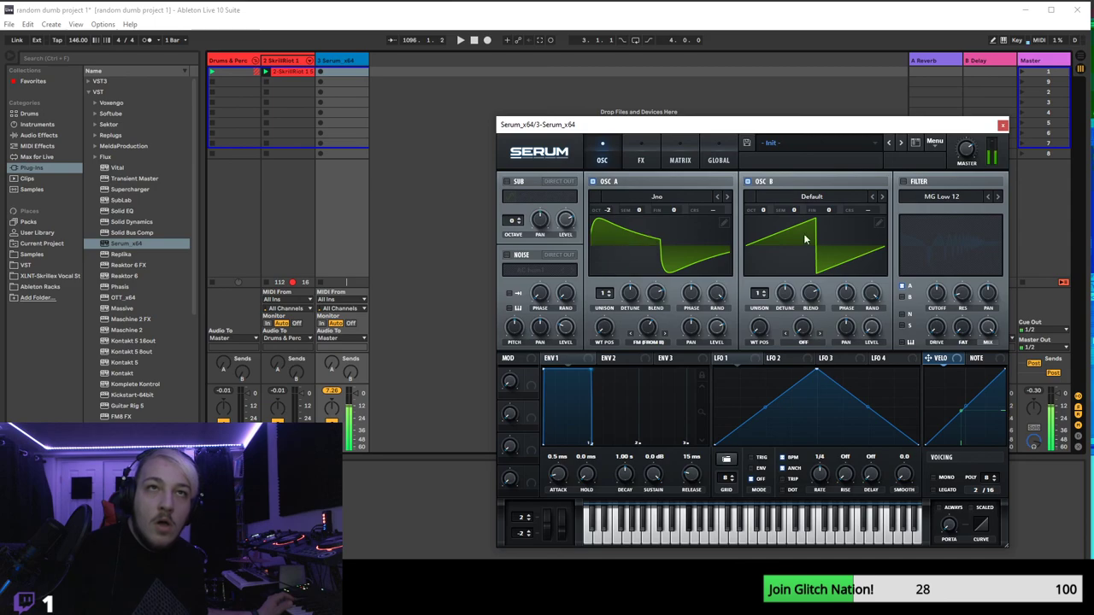
{"action": "left_click_drag", "start_coordinate": [765, 211], "coordinate": [774, 200]}
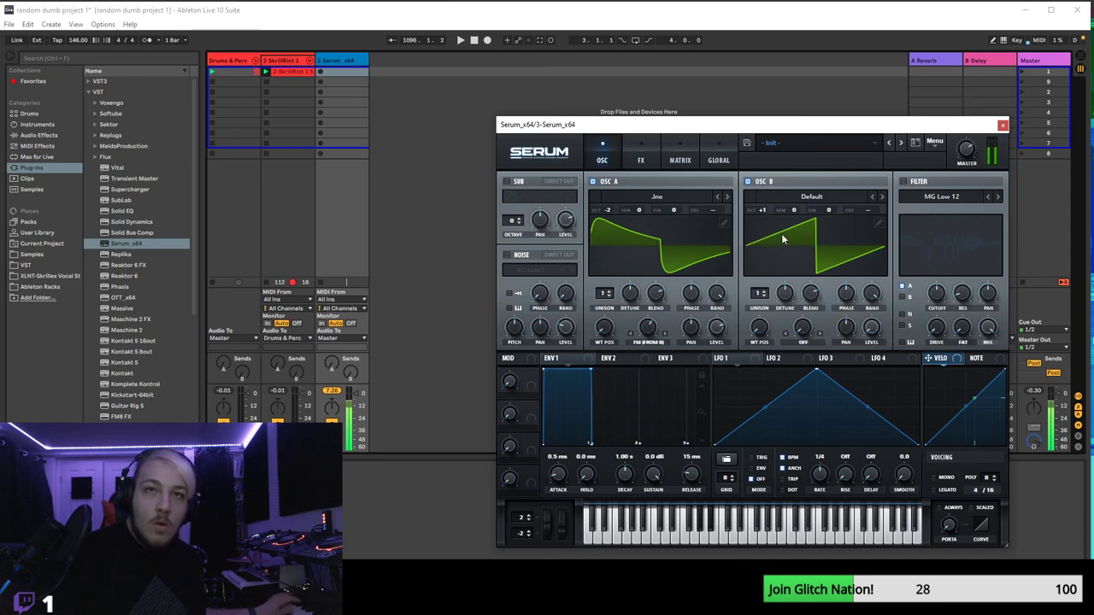
{"action": "left_click_drag", "start_coordinate": [762, 210], "coordinate": [767, 200]}
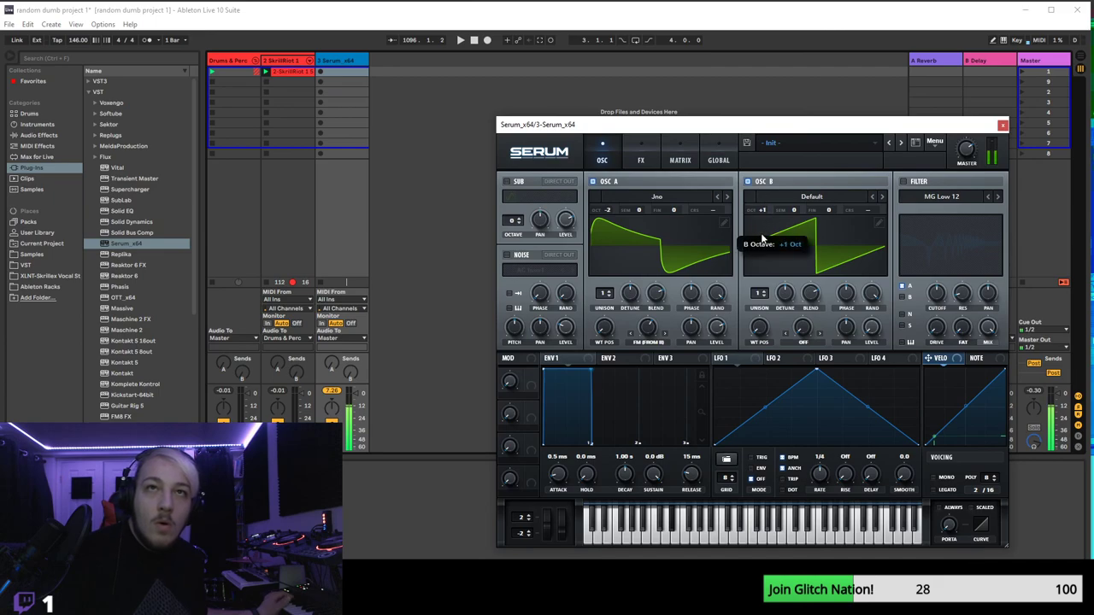
{"action": "left_click_drag", "start_coordinate": [607, 210], "coordinate": [609, 228]}
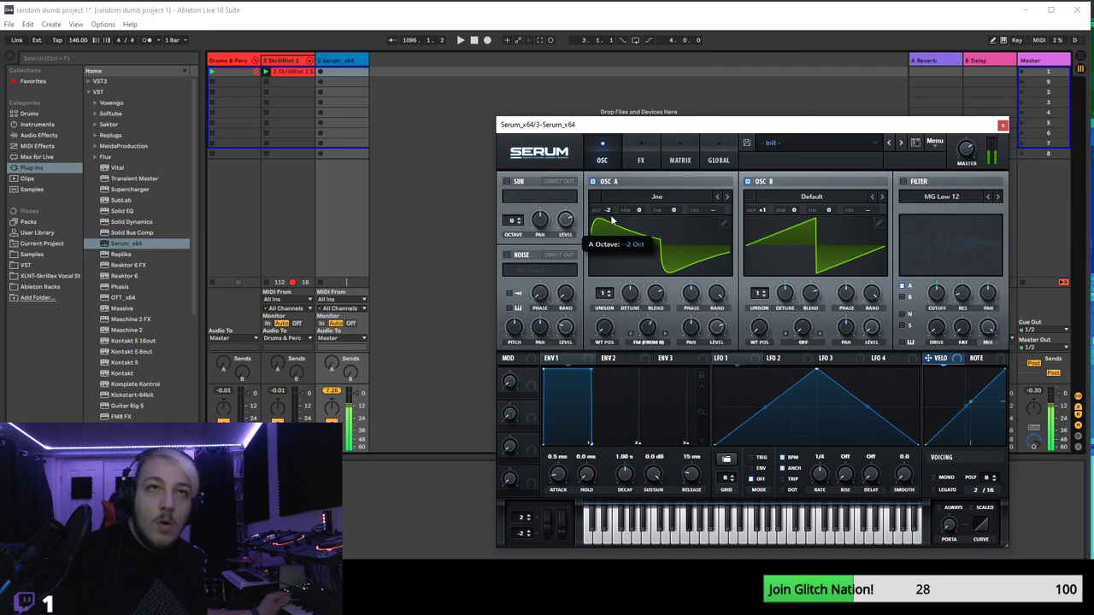
- Enable the sub oscillator with a square waveform two octaves down
{"action": "left_click", "coordinate": [507, 181]}
{"action": "left_click", "coordinate": [569, 197]}
{"action": "left_click_drag", "start_coordinate": [519, 222], "coordinate": [510, 235]}
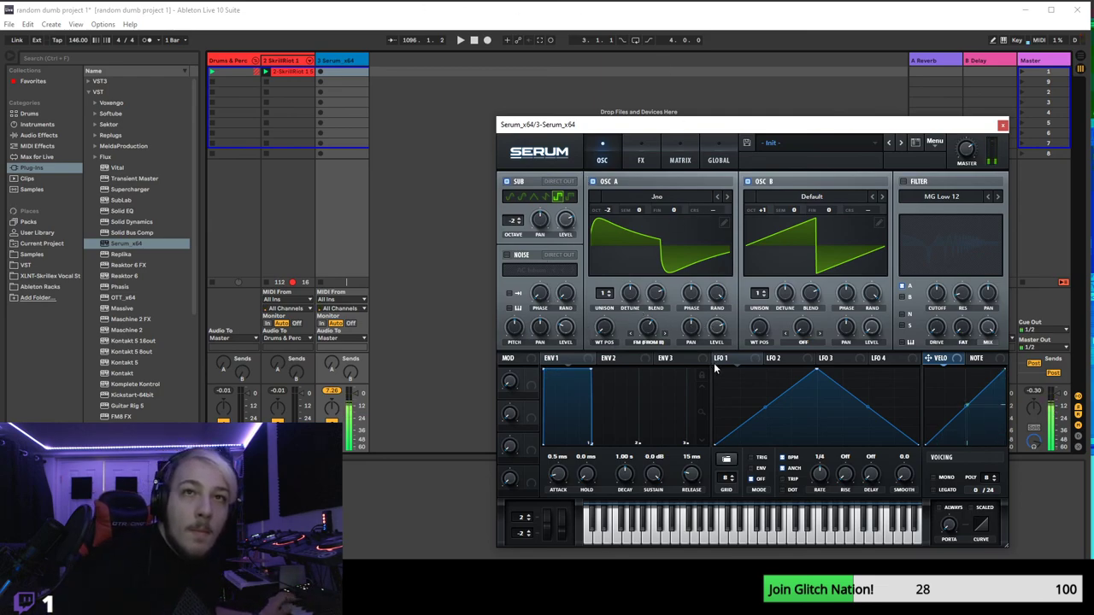
- Modulate oscillator A's wavetable position with LFO 1 at an amount of about 38
{"action": "left_click_drag", "start_coordinate": [597, 338], "coordinate": [583, 366]}
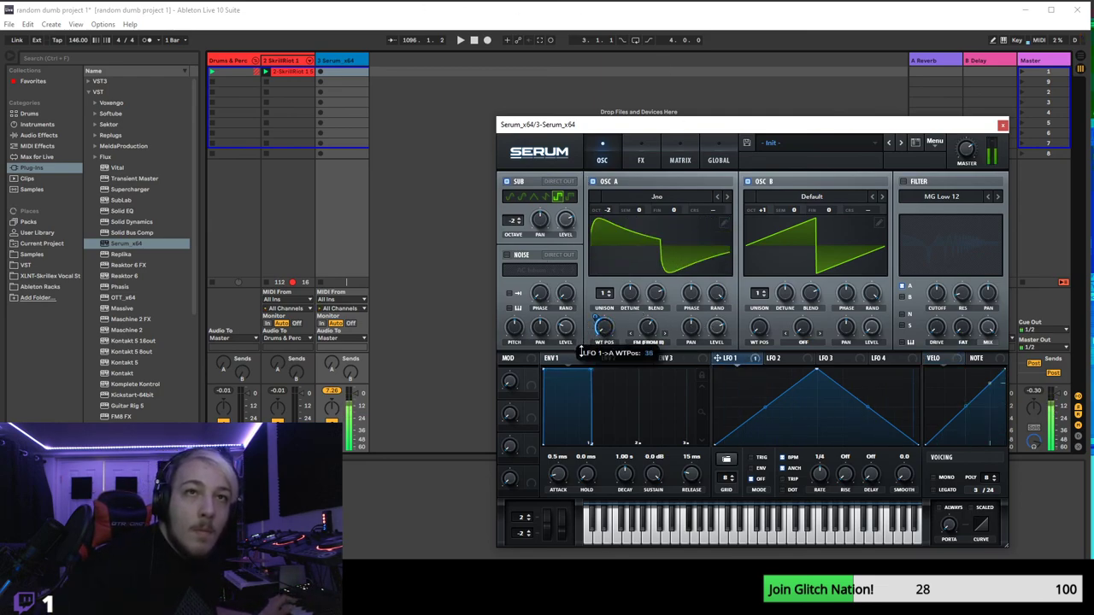